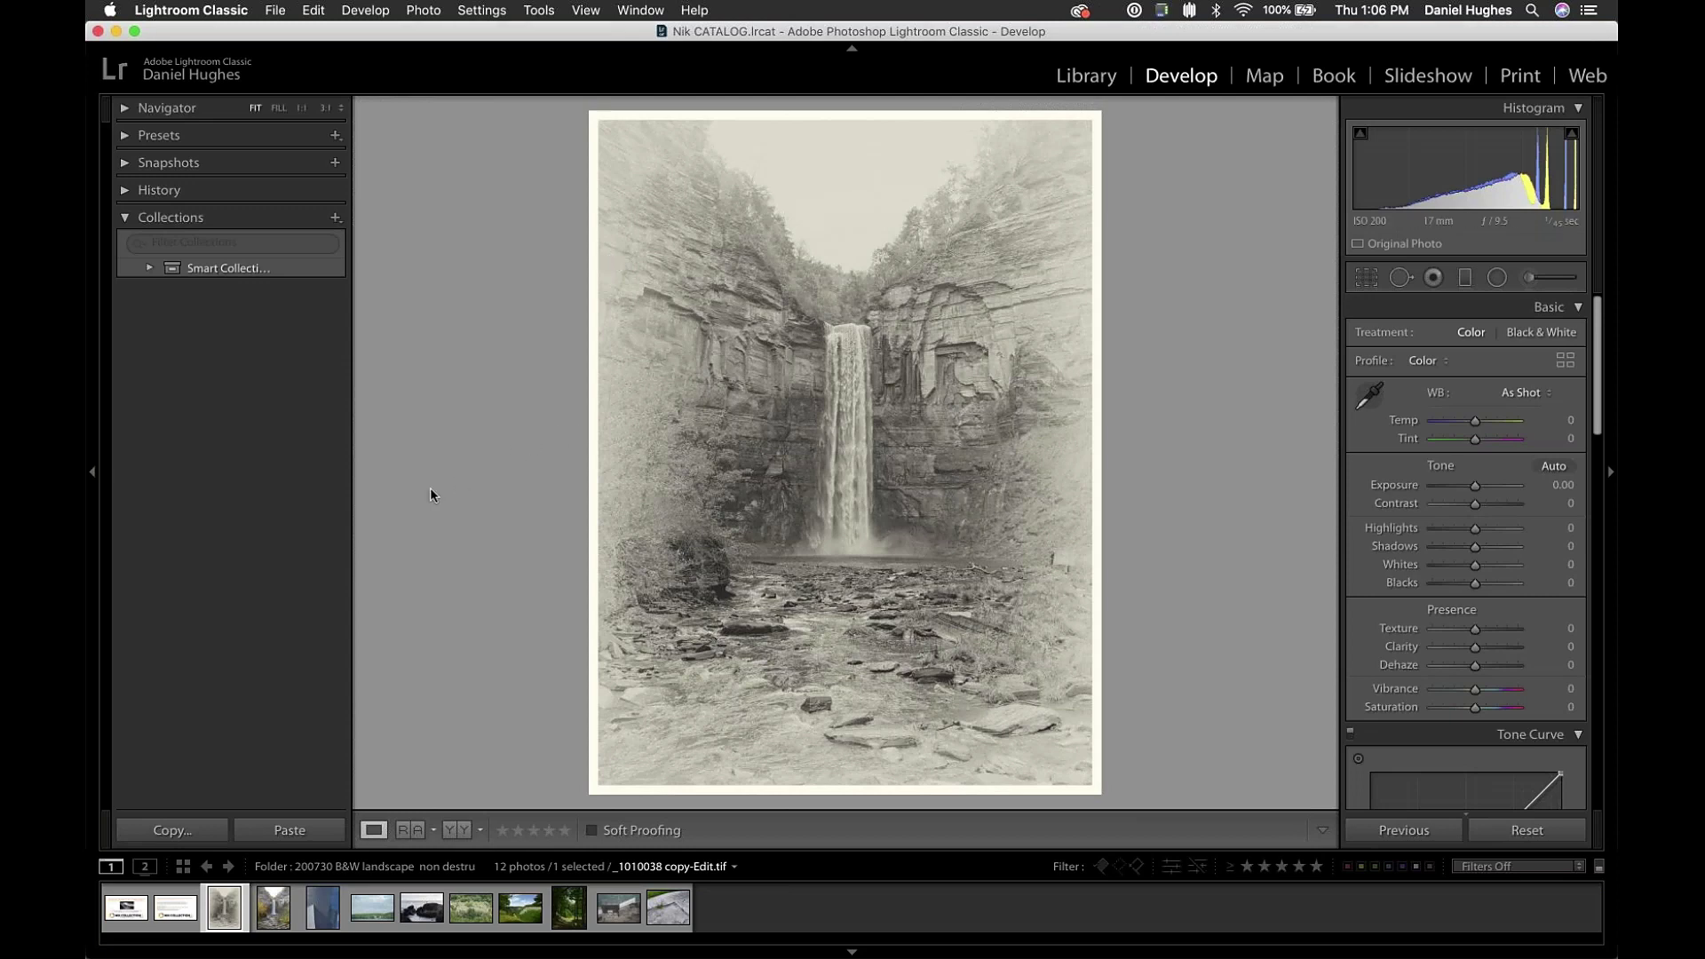
- Compare the original color waterfall photo, _1010038 copy.ORF, with its edited monochrome version, _1010038 copy-Edit.tif
click(271, 904)
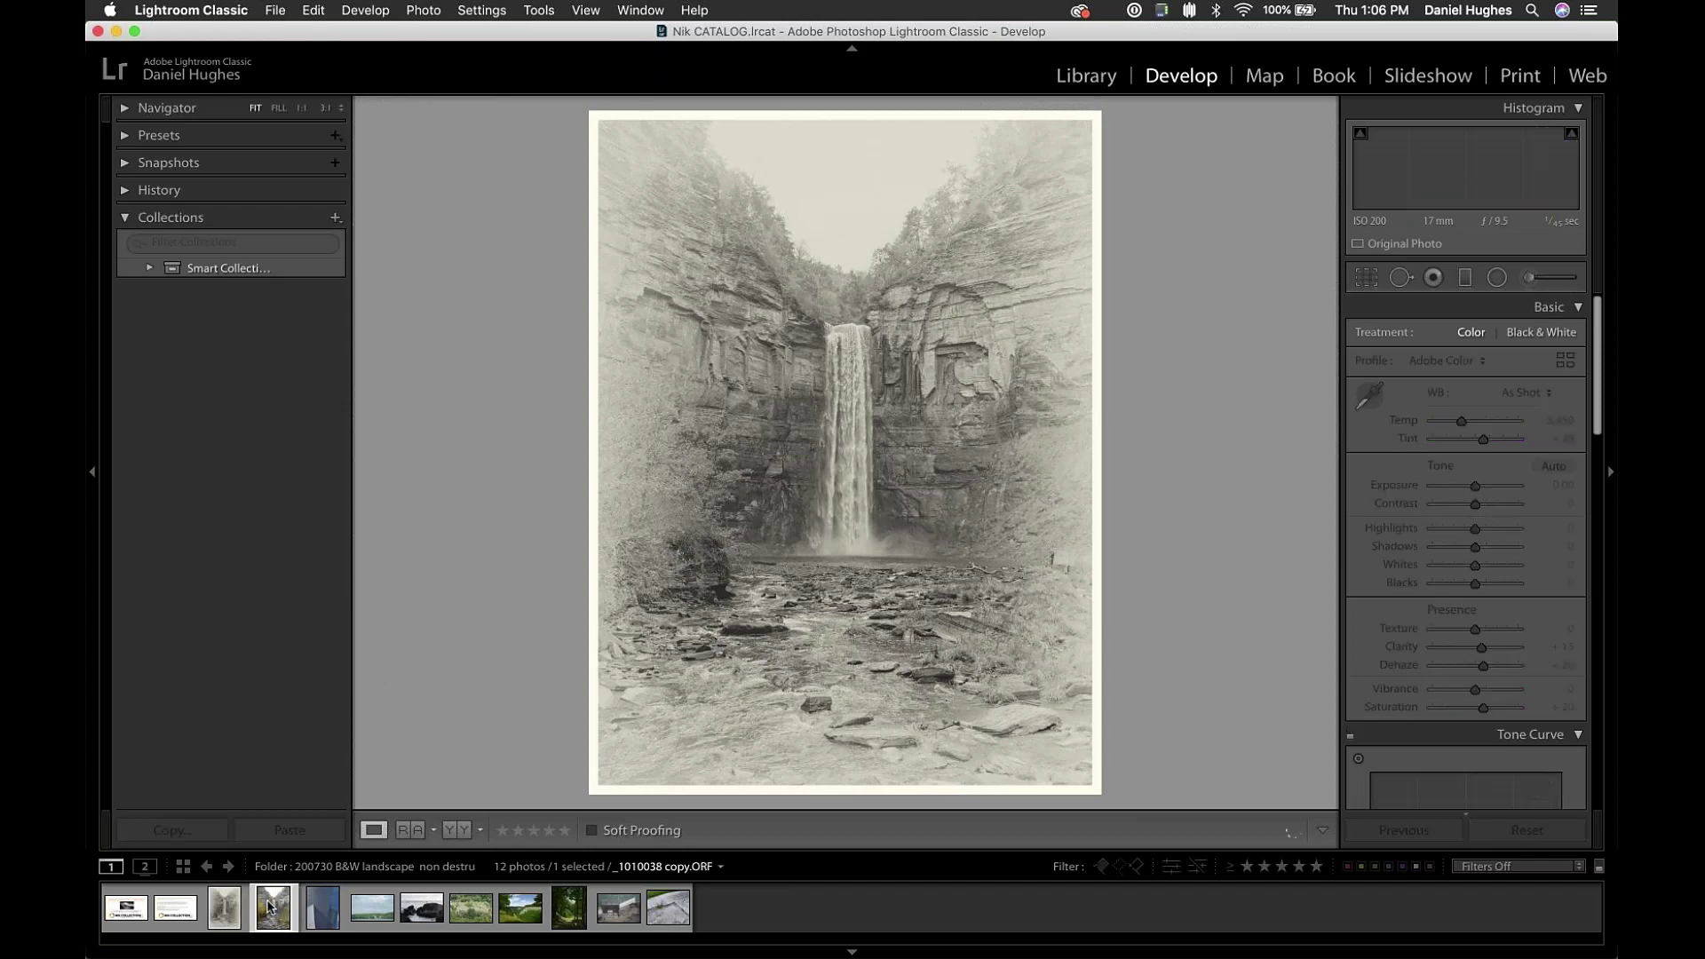
click(223, 908)
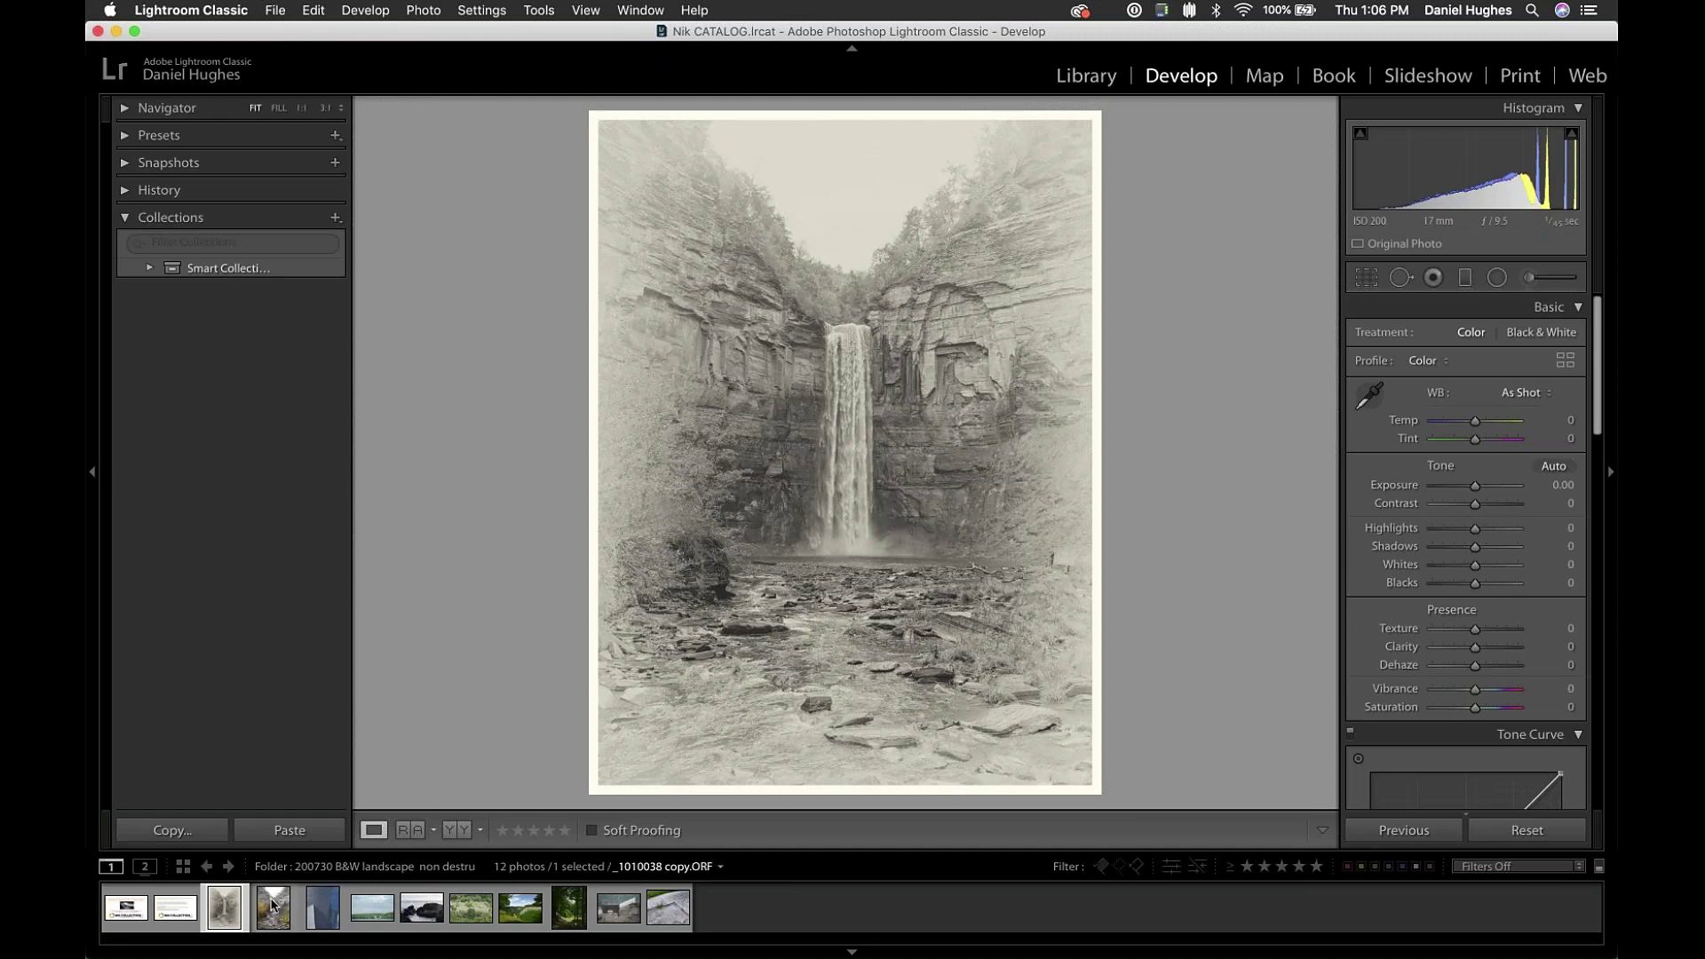
click(272, 905)
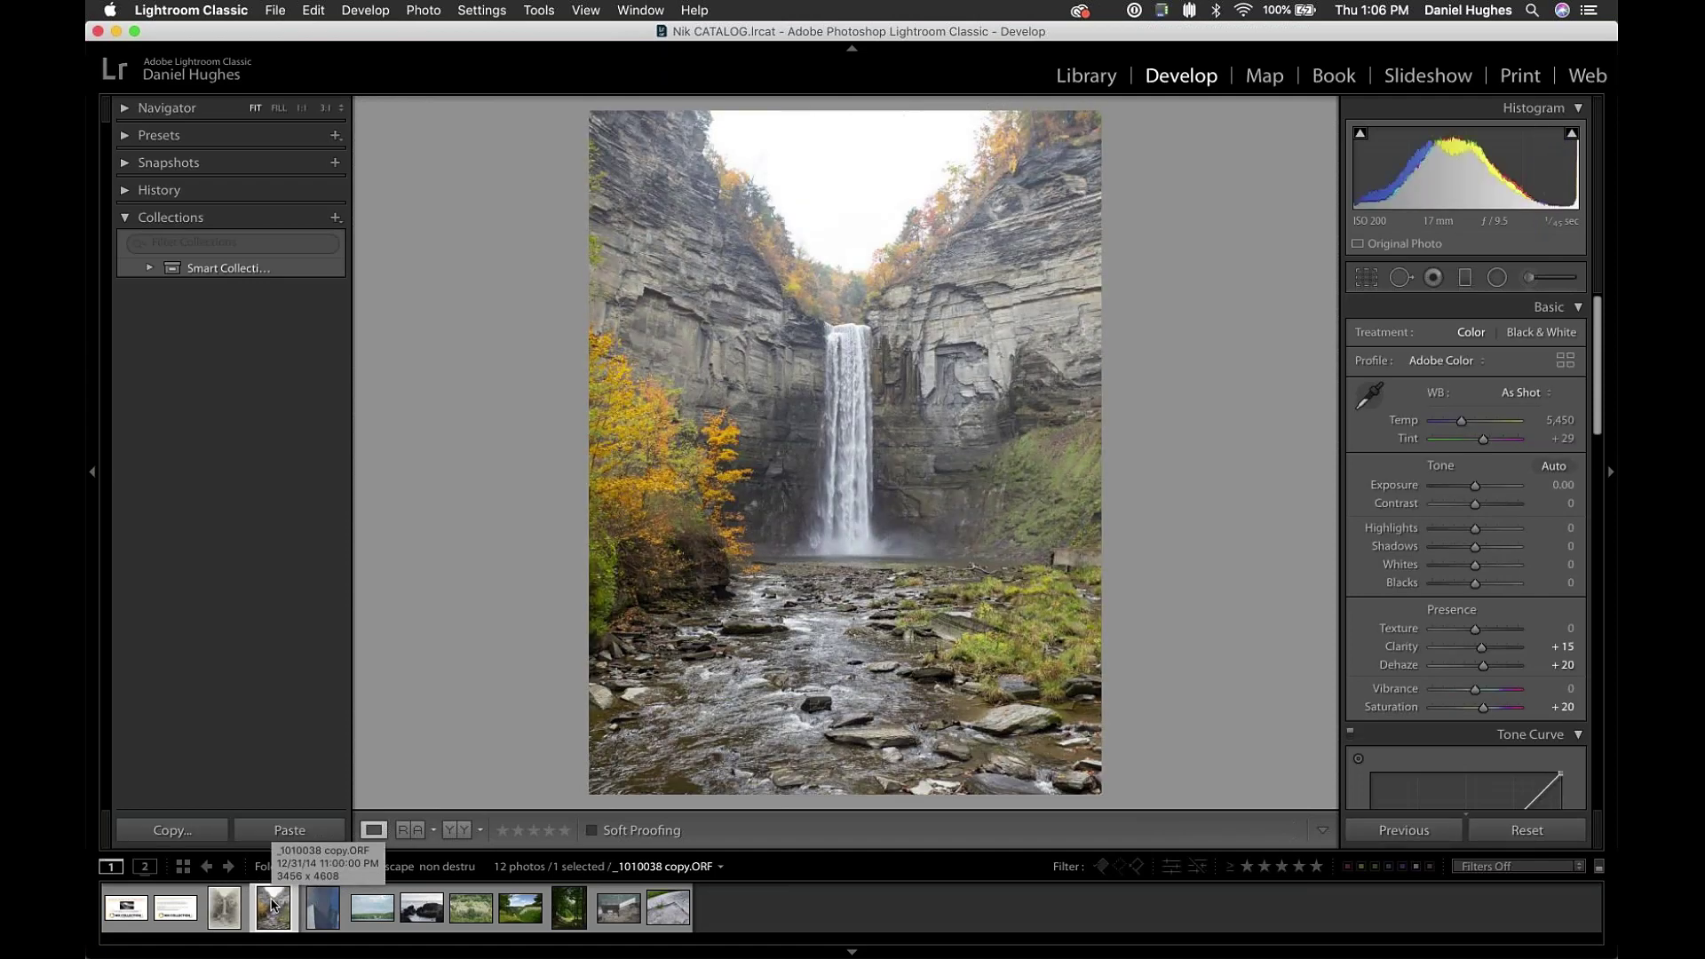
click(224, 915)
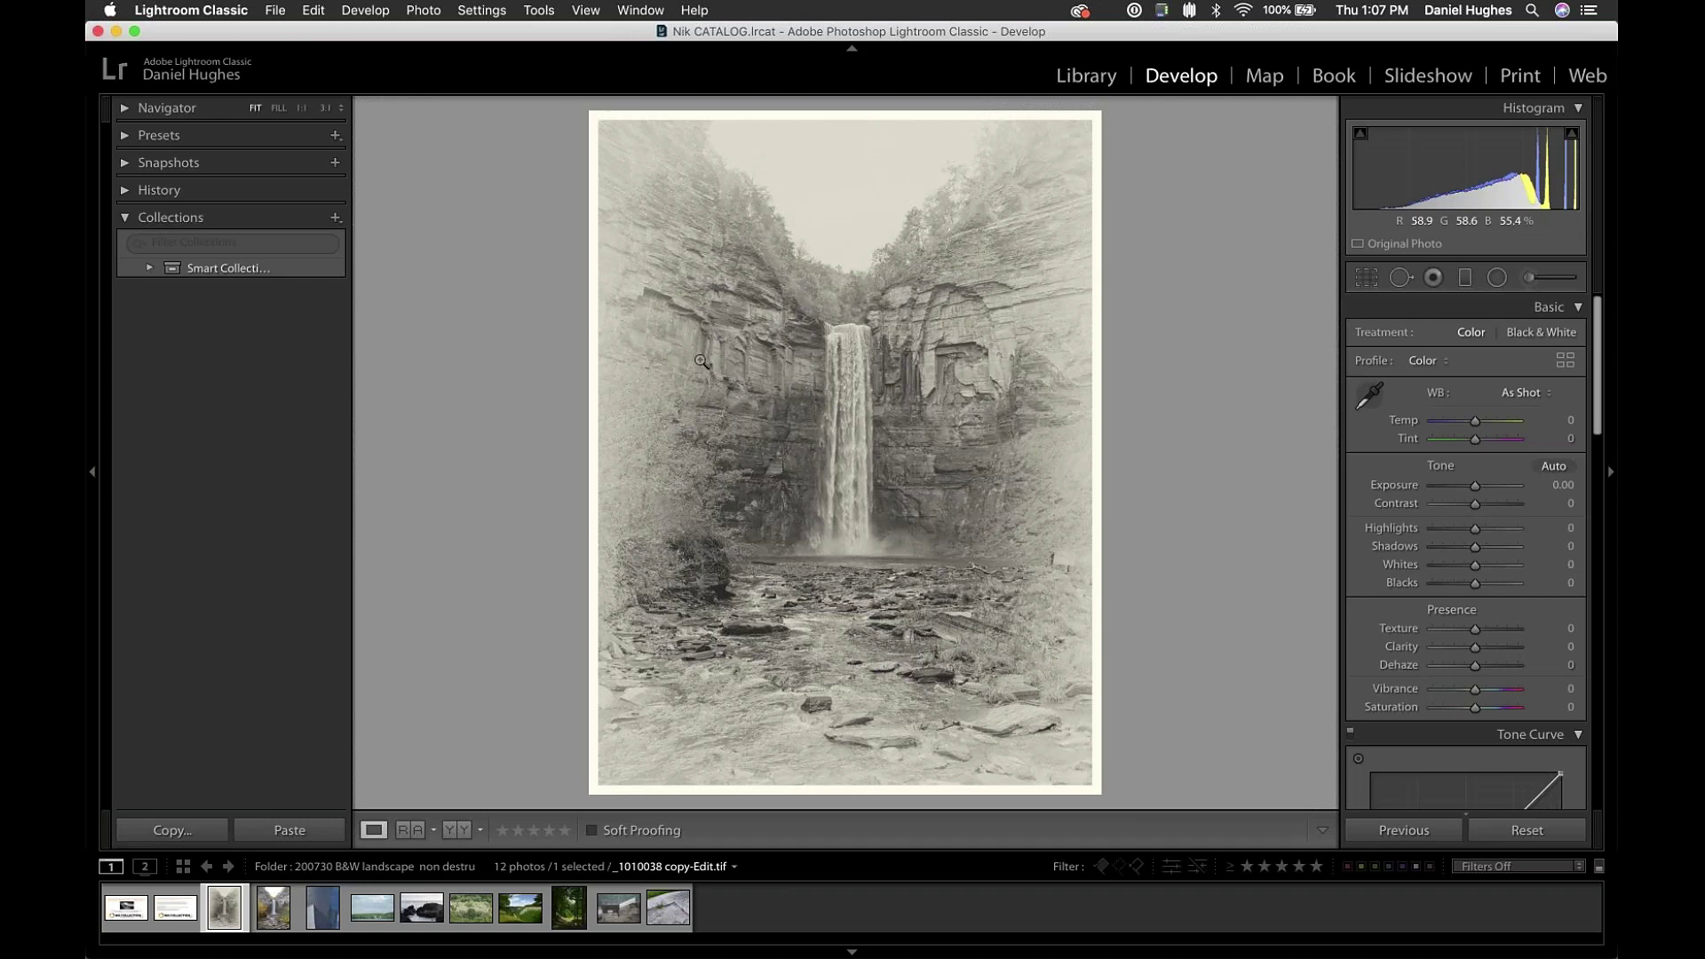
- Open the edited waterfall TIFF in Silver Efex Pro 2 for further editing, using the Edit Original option
right_click(702, 361)
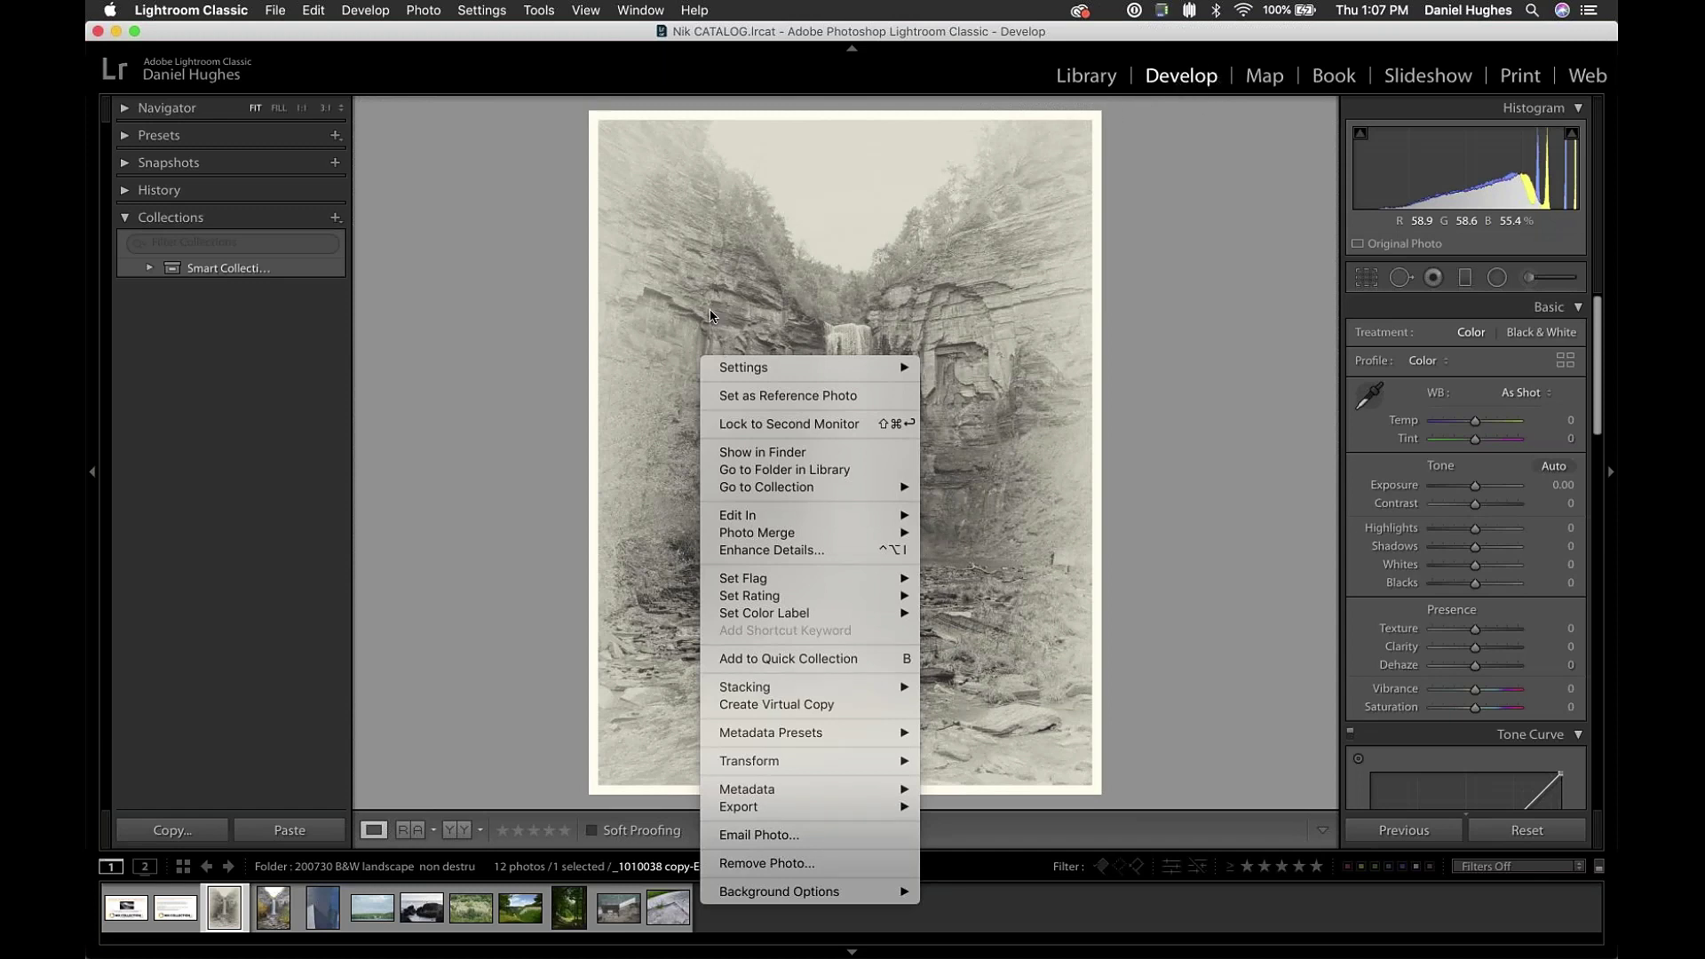
mouse_move(719, 519)
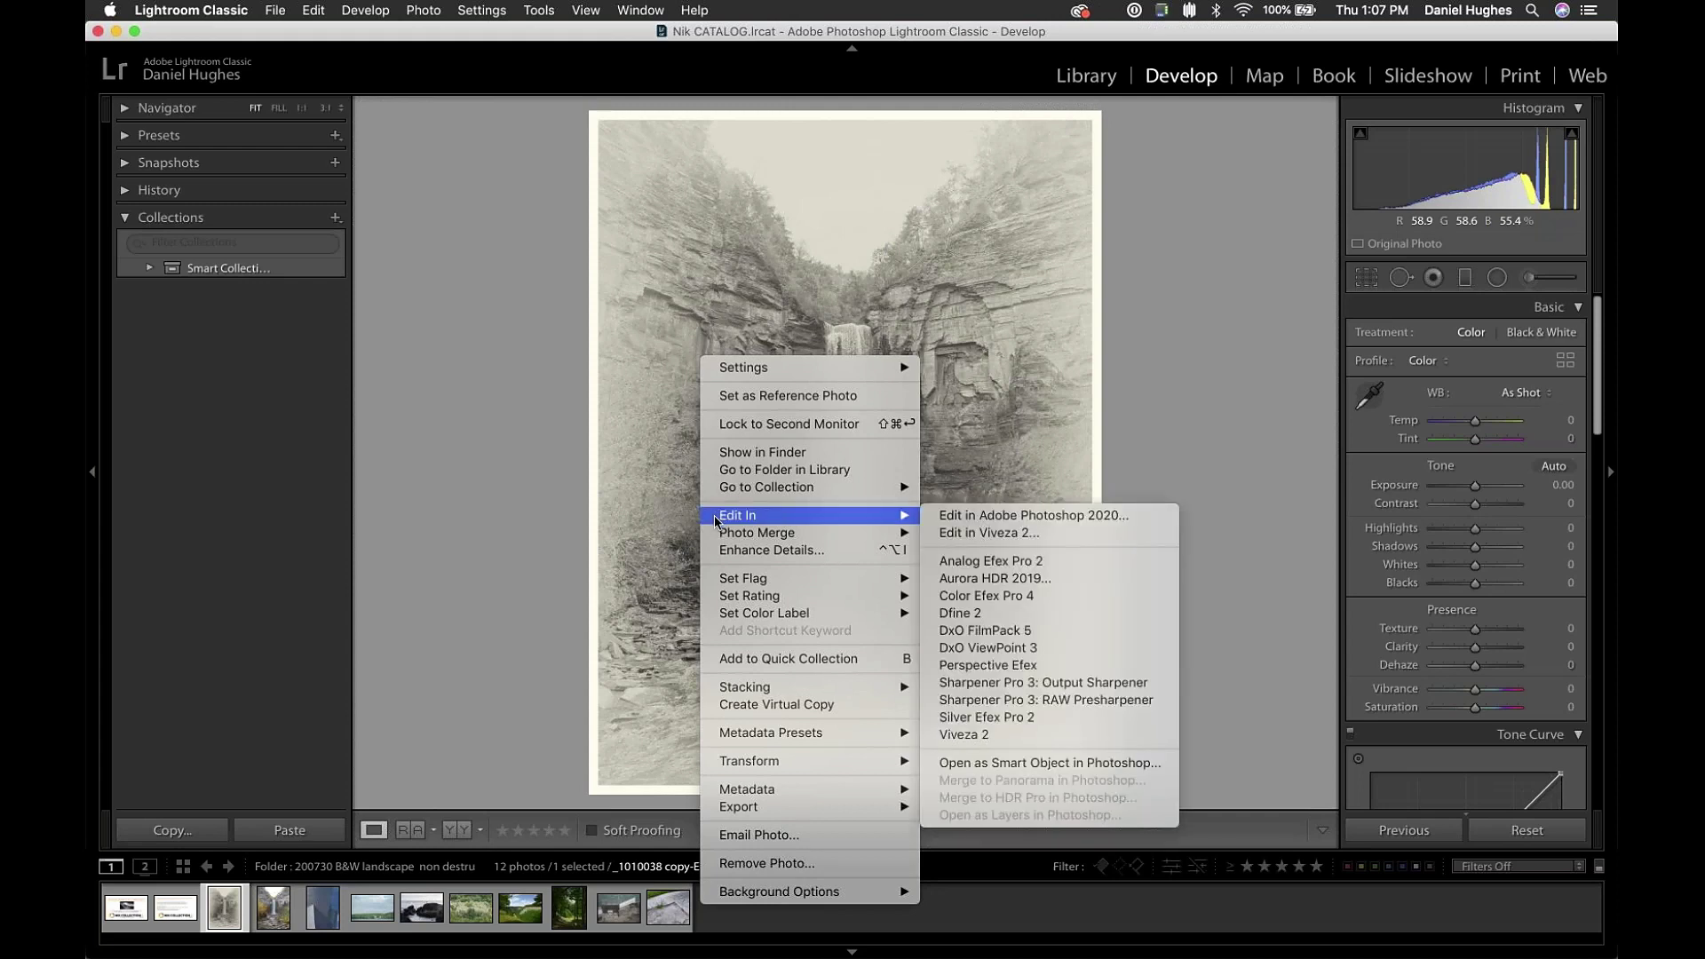
click(975, 721)
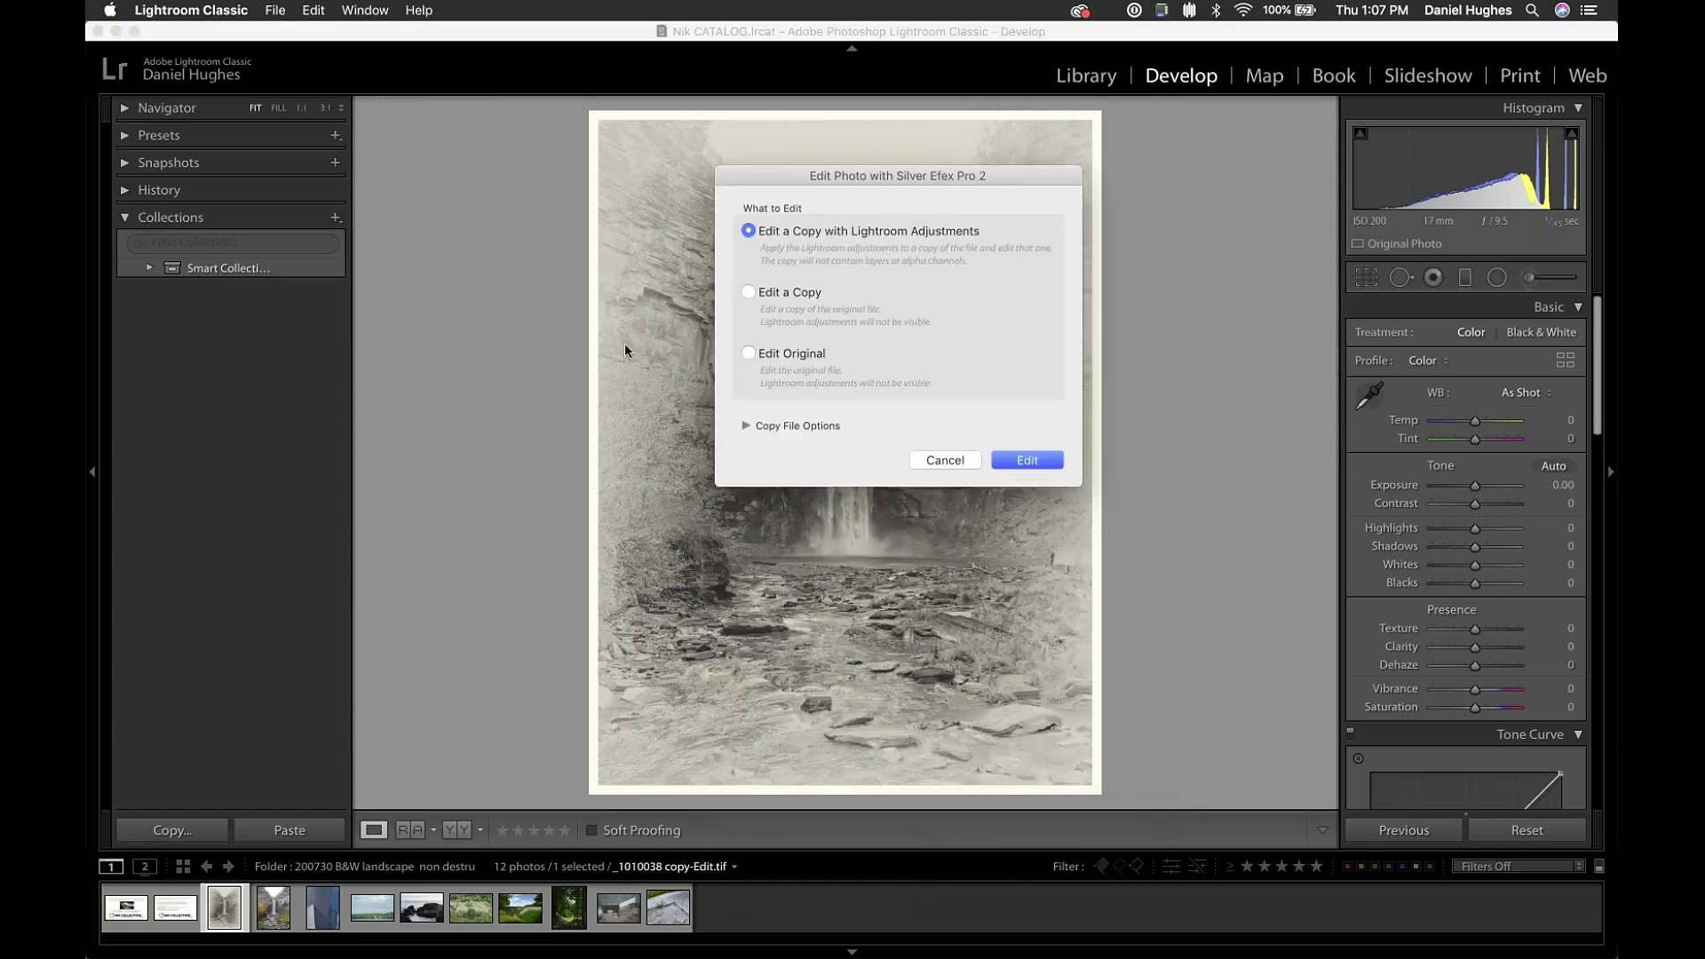
drag(757, 181, 691, 302)
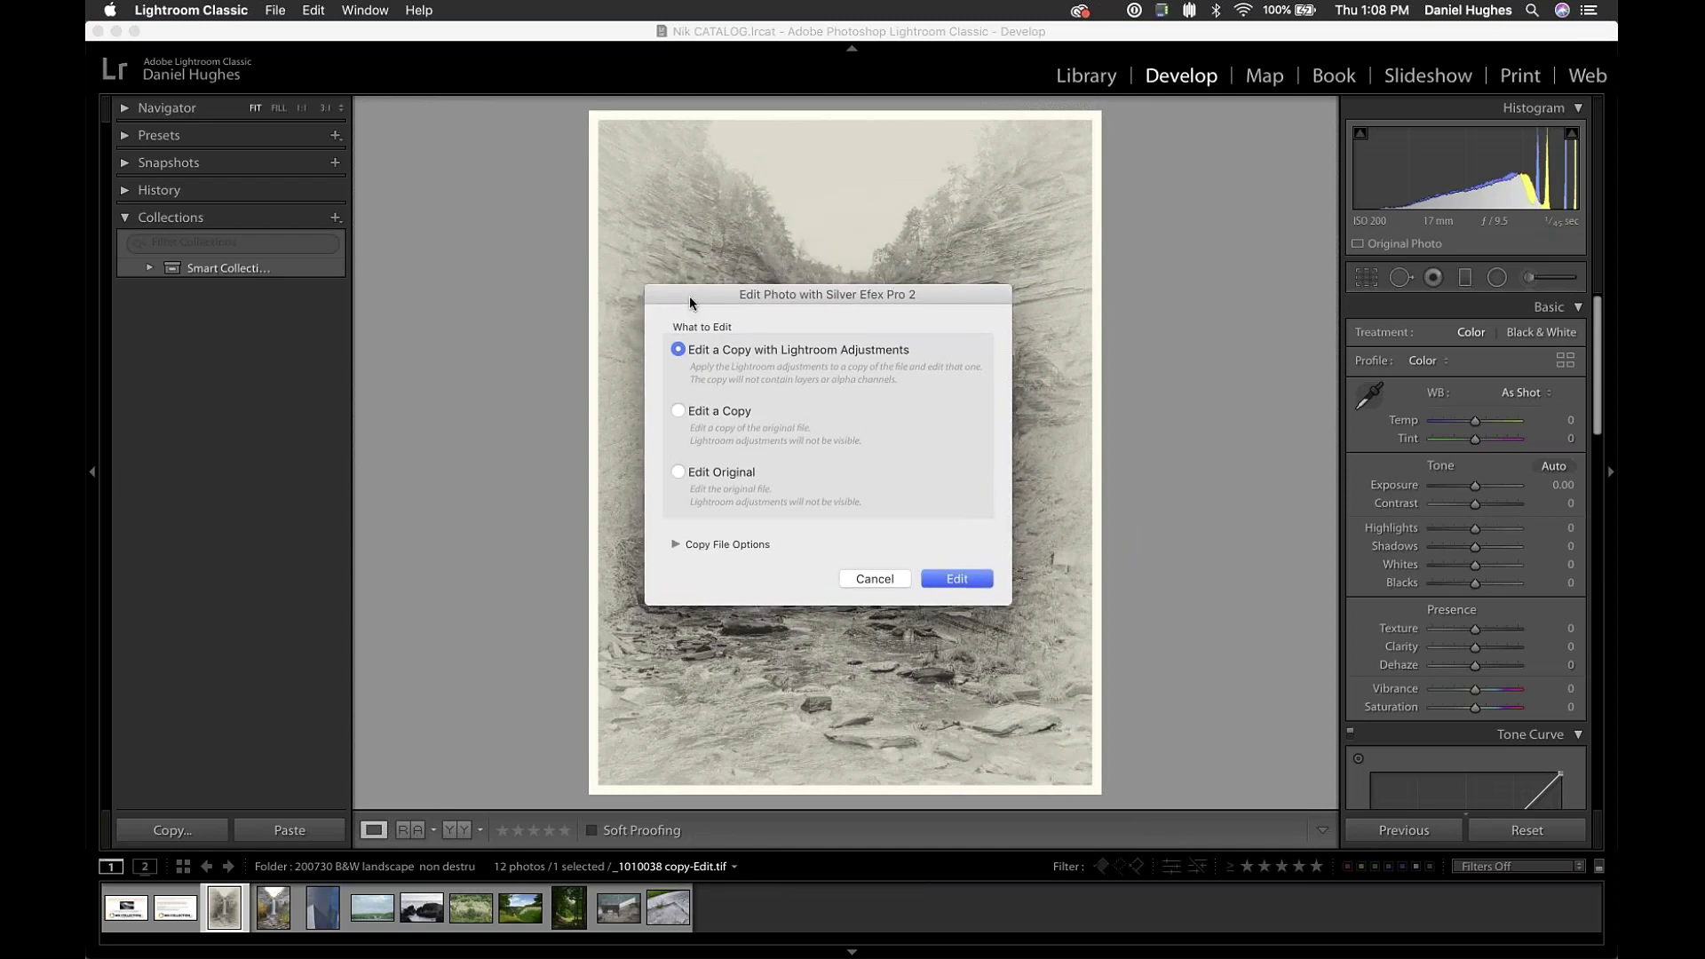
click(679, 472)
drag(717, 302, 1035, 279)
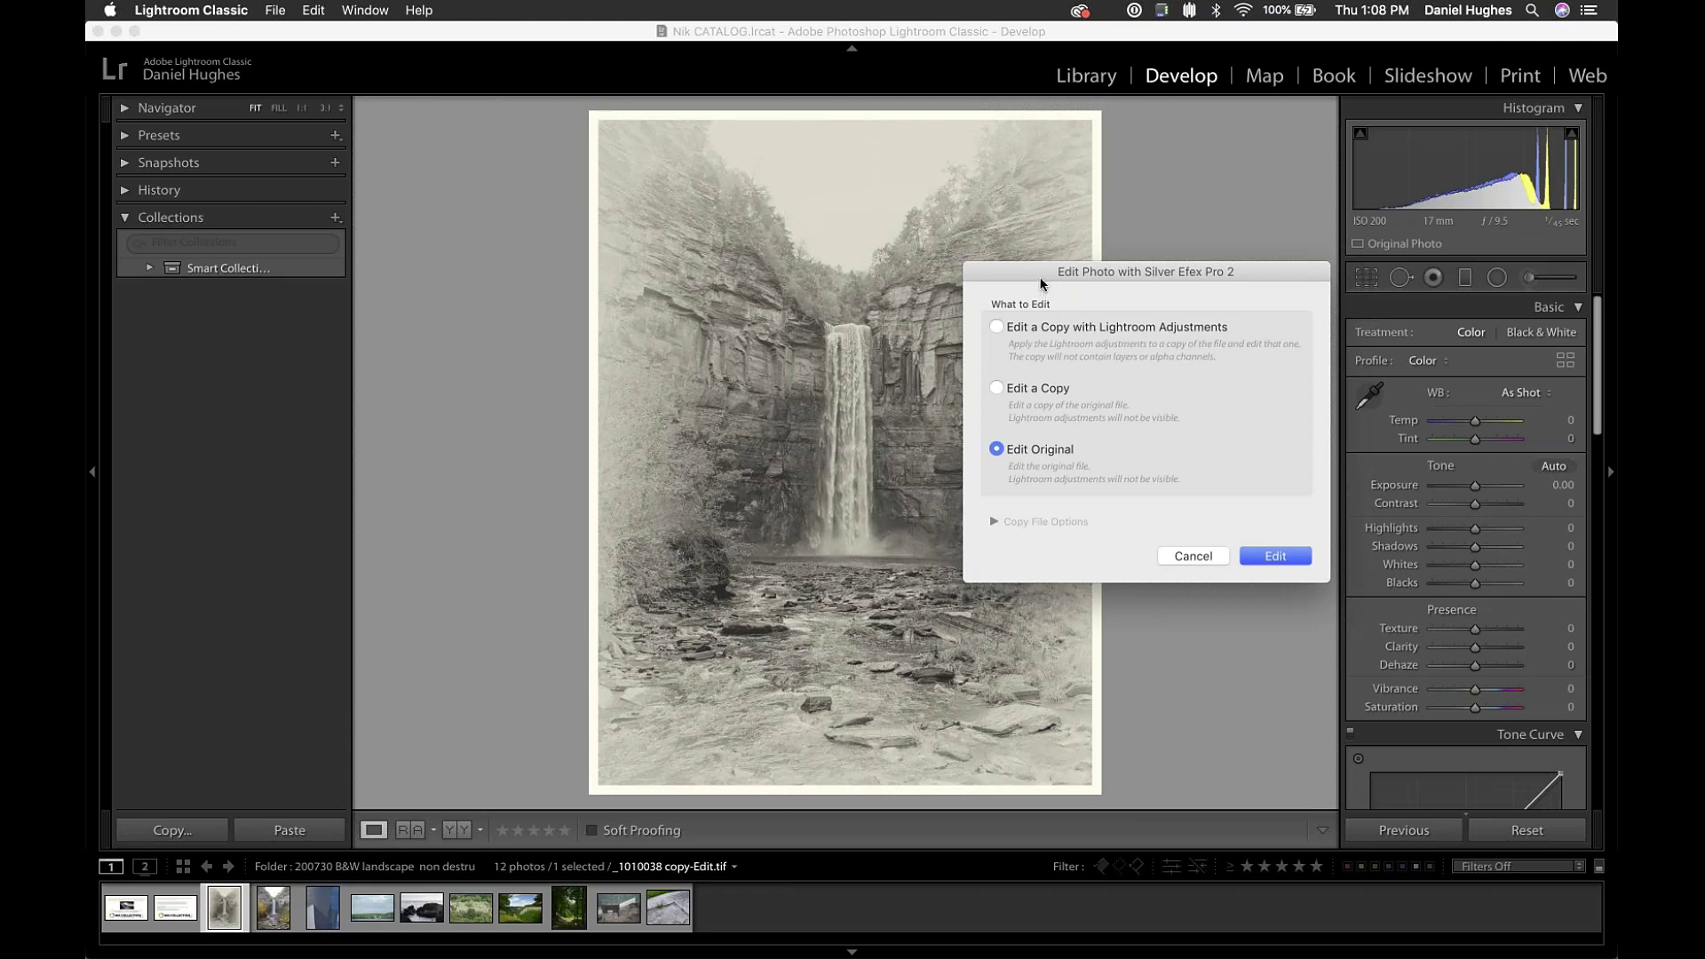
drag(1035, 288, 897, 282)
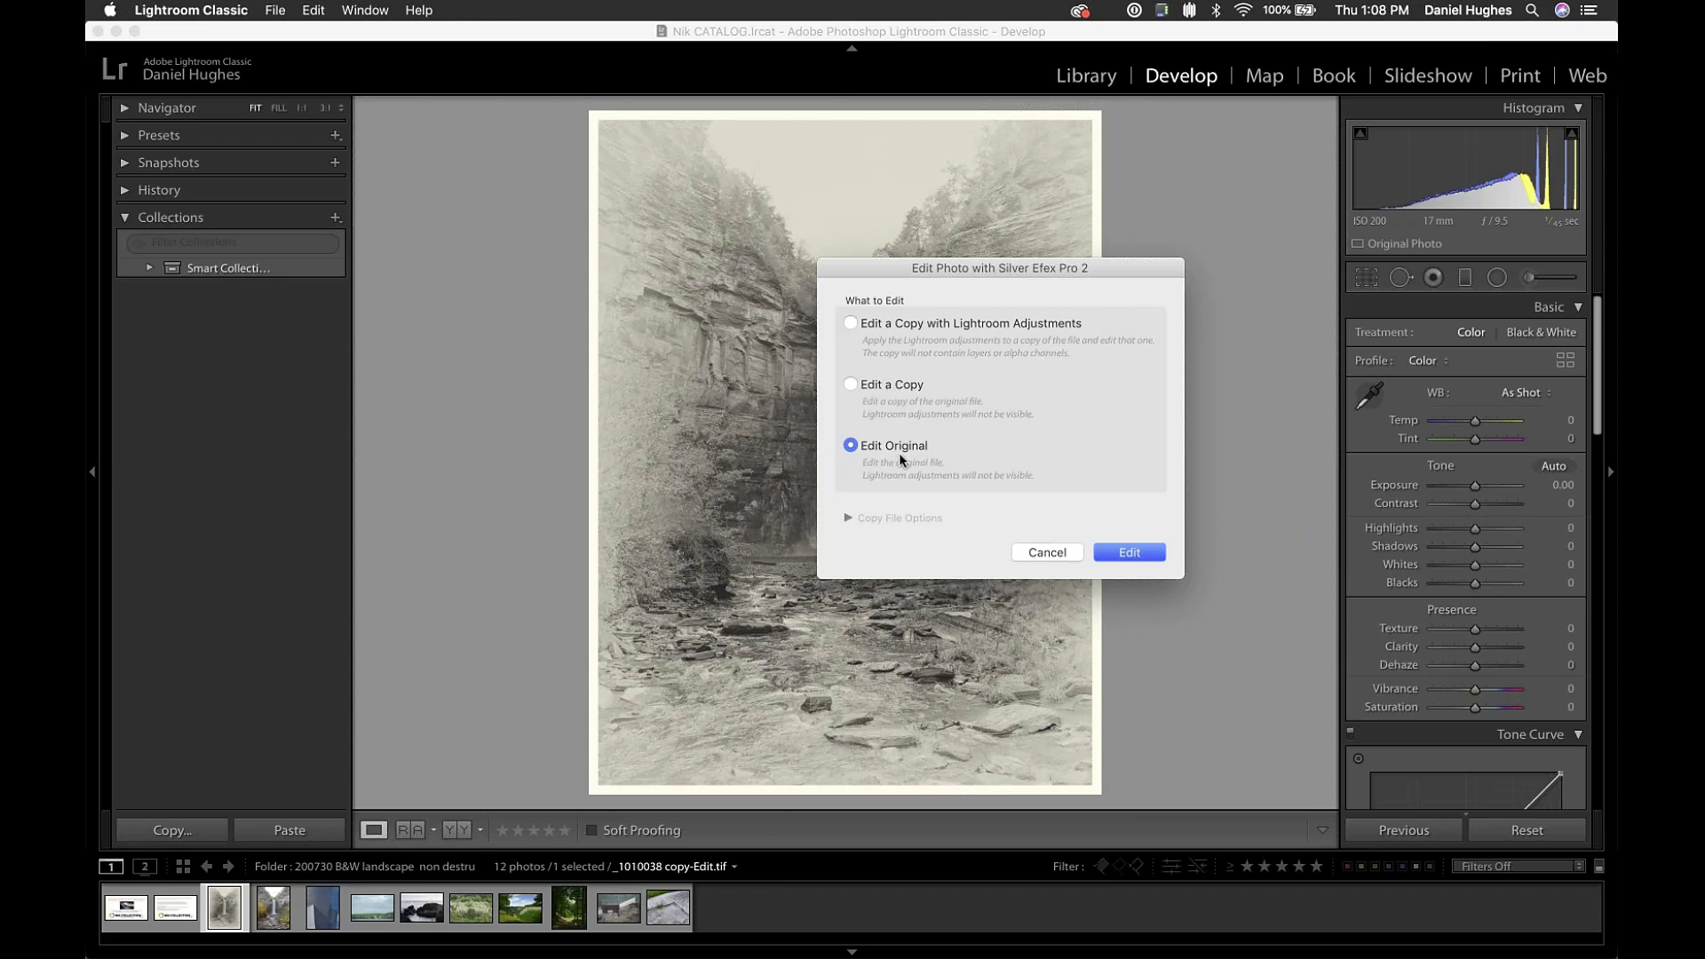
click(1126, 564)
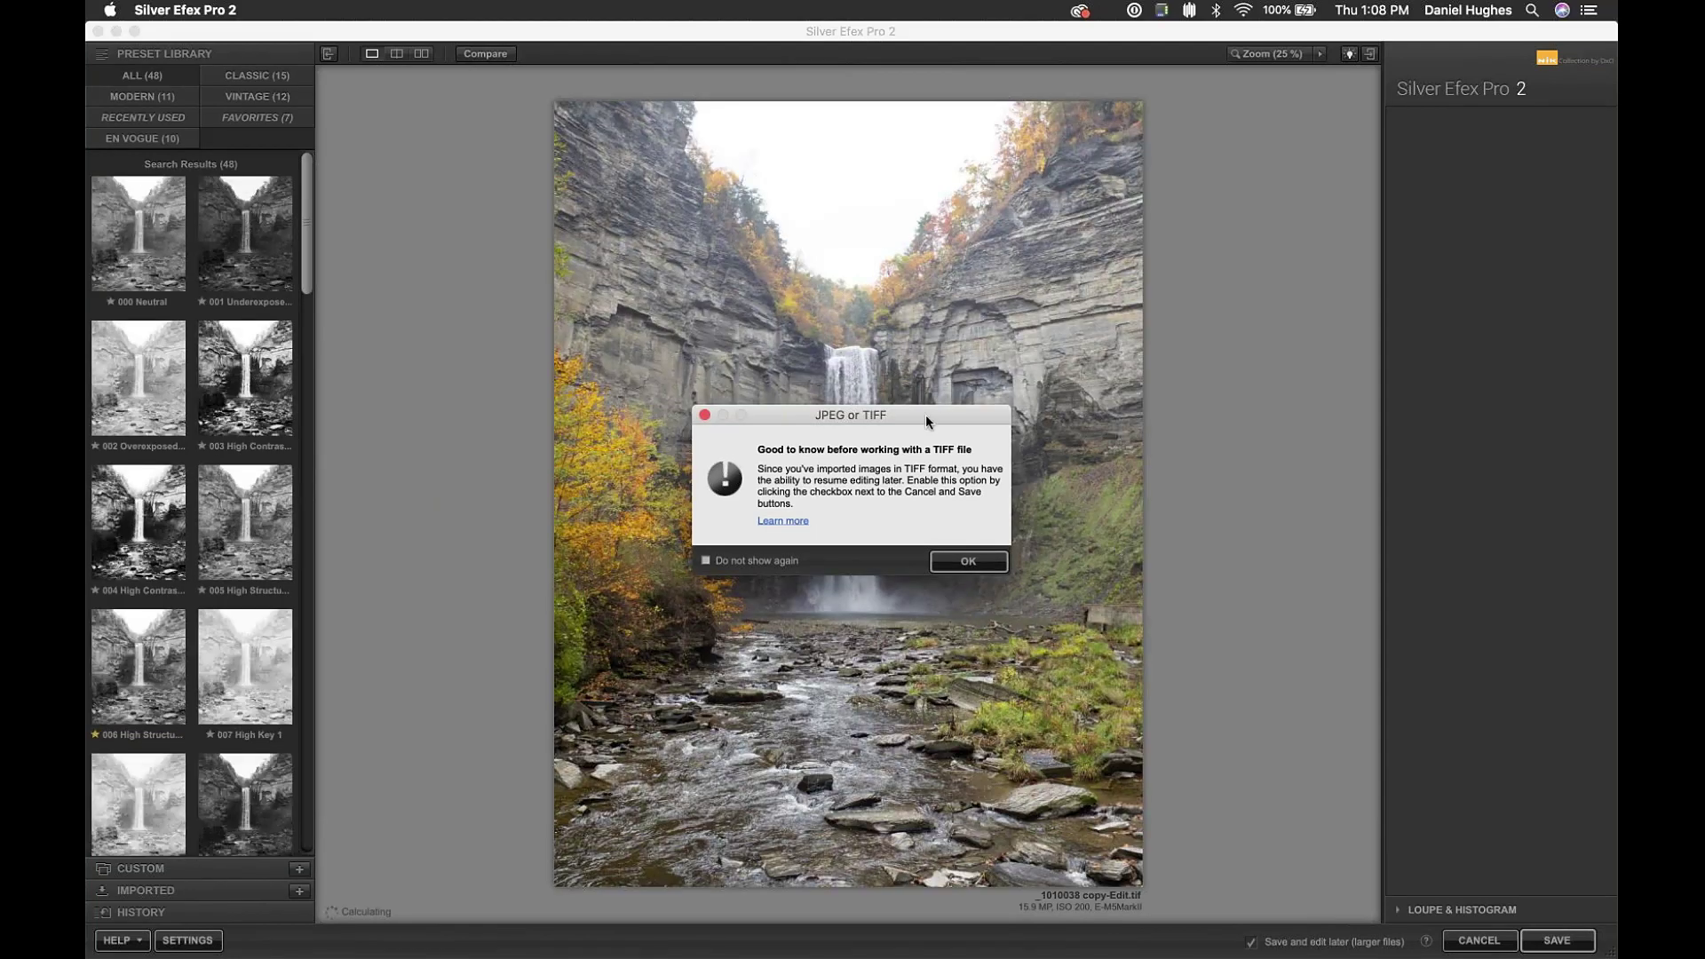
- Set the TIFF file notice to not show again and dismiss it
drag(908, 423, 814, 334)
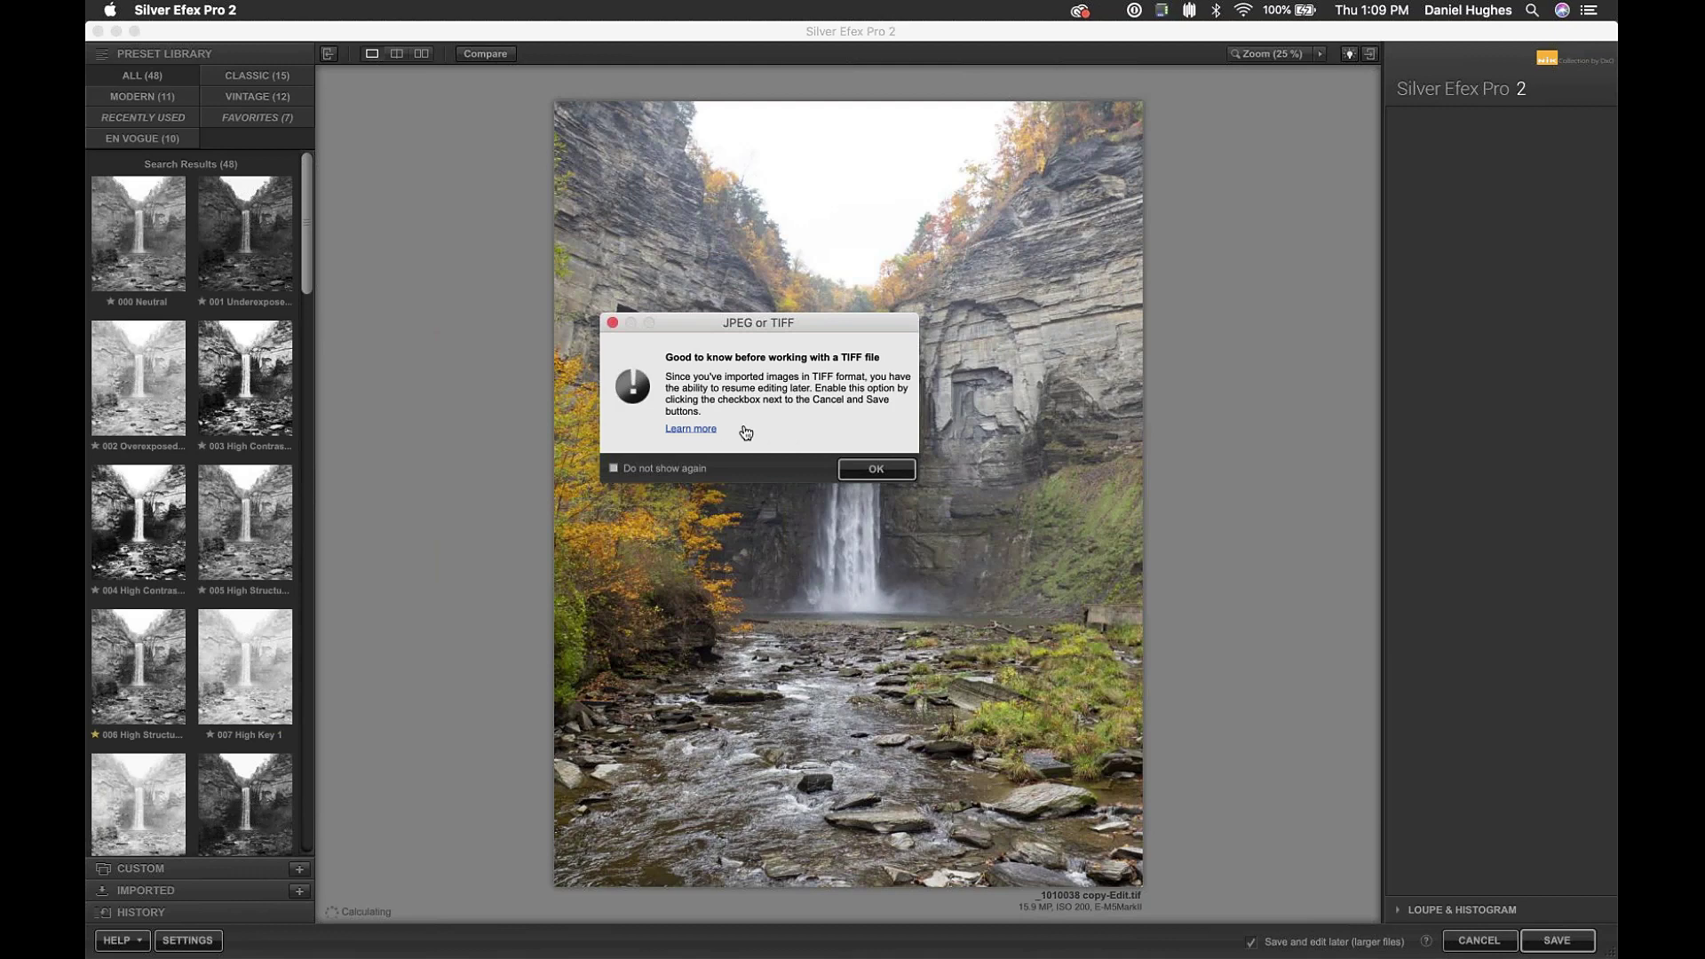
drag(680, 327, 728, 341)
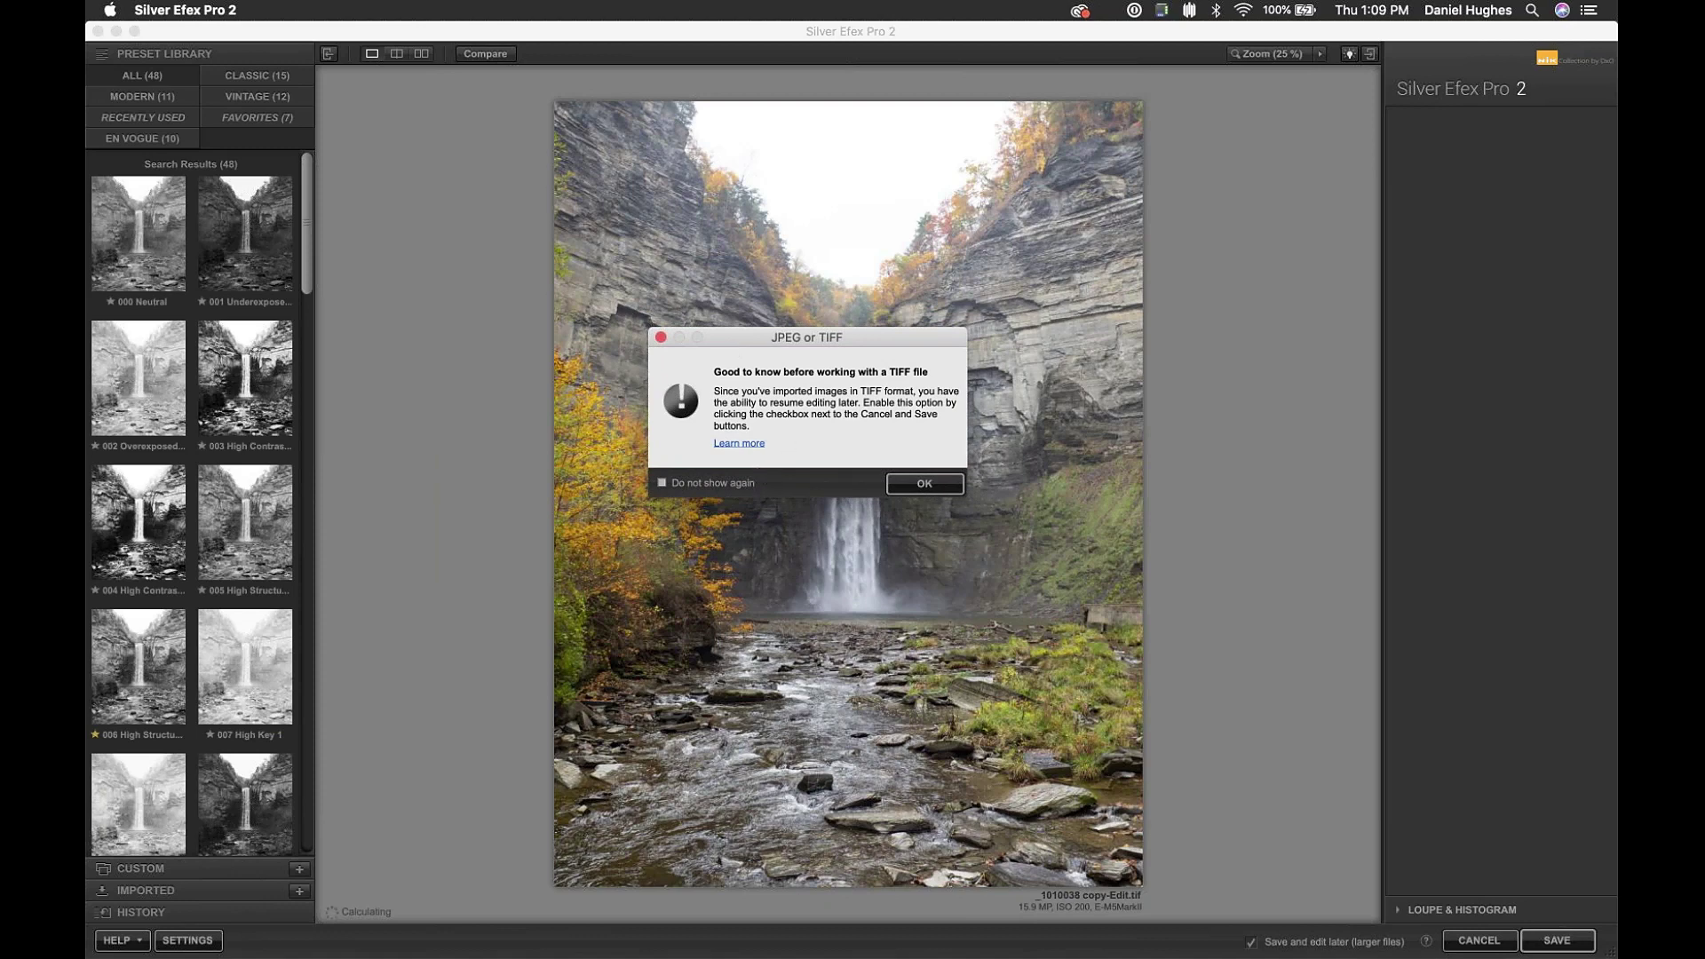
click(662, 485)
click(922, 487)
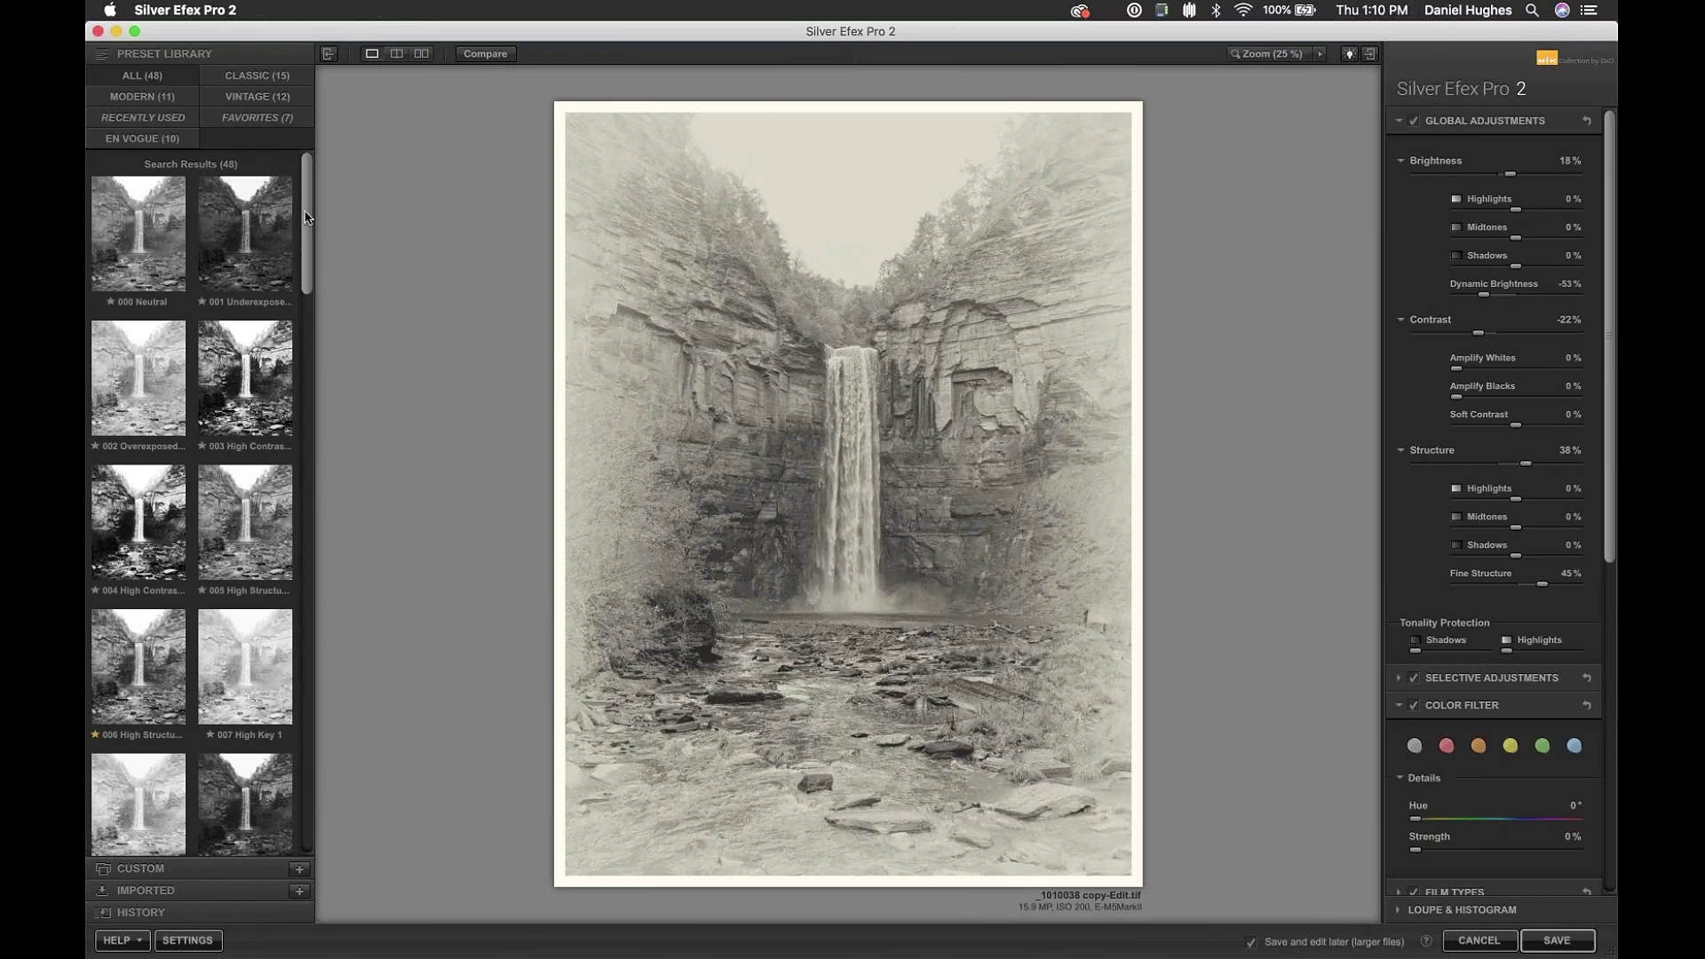
- Preview the En Vogue presets from 038 Dark Glow through 042 Intensifier, and apply 043 More Silver to the photo
drag(307, 217, 310, 253)
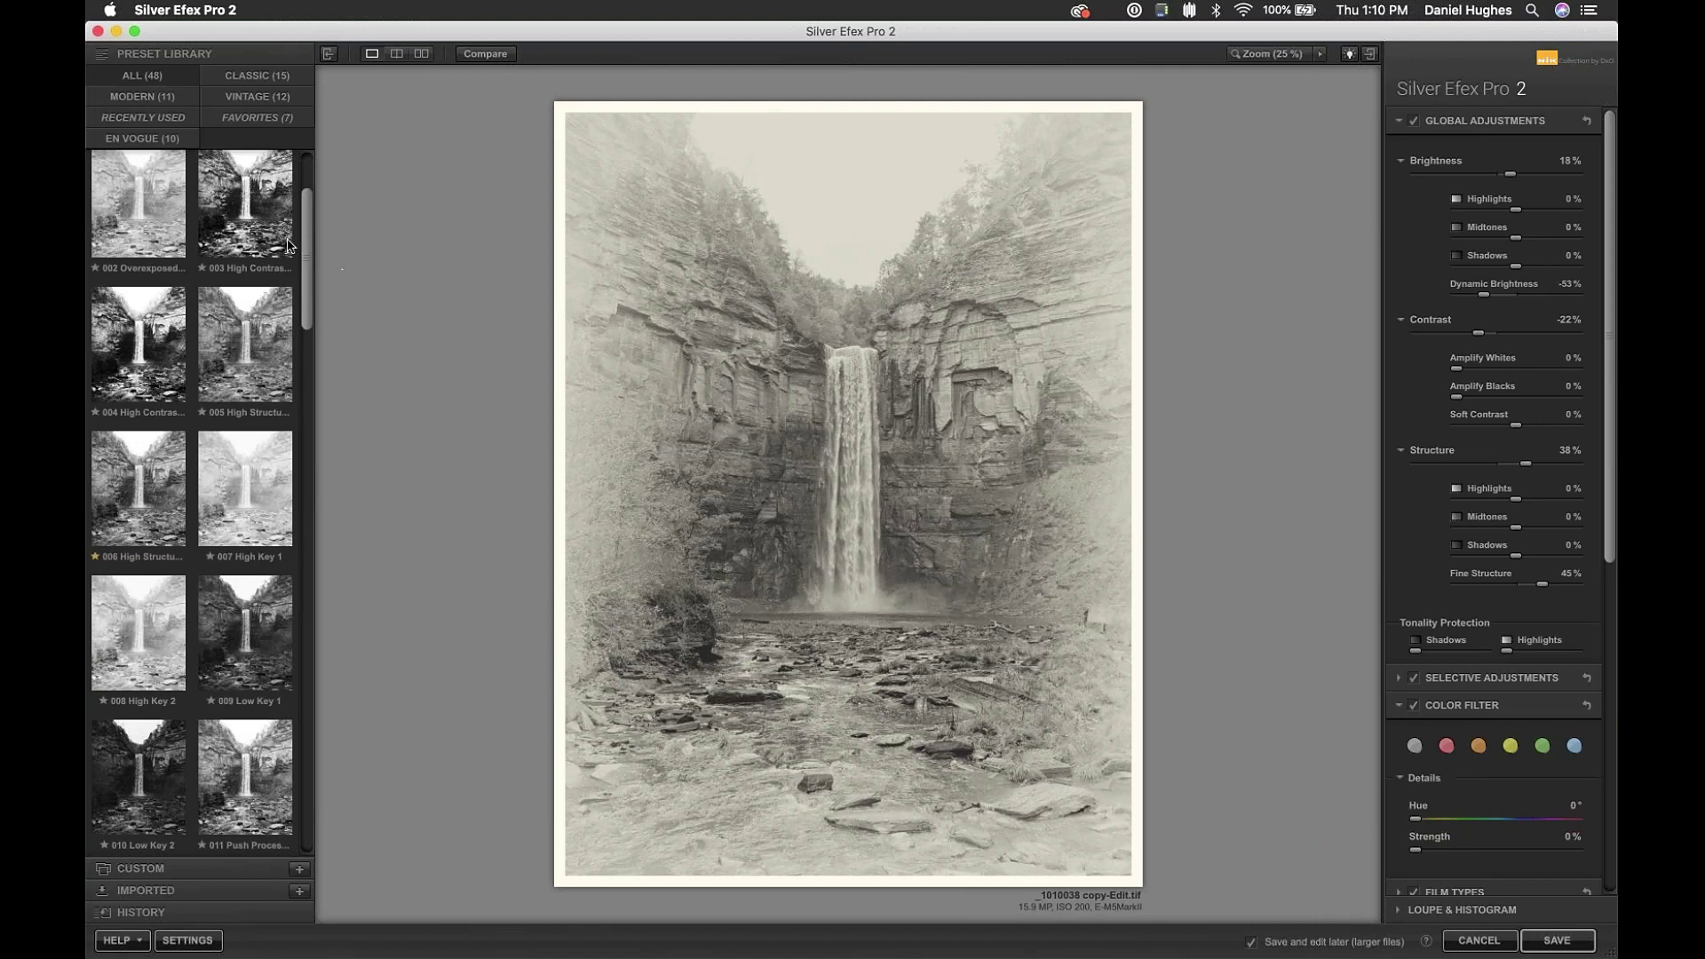
click(142, 140)
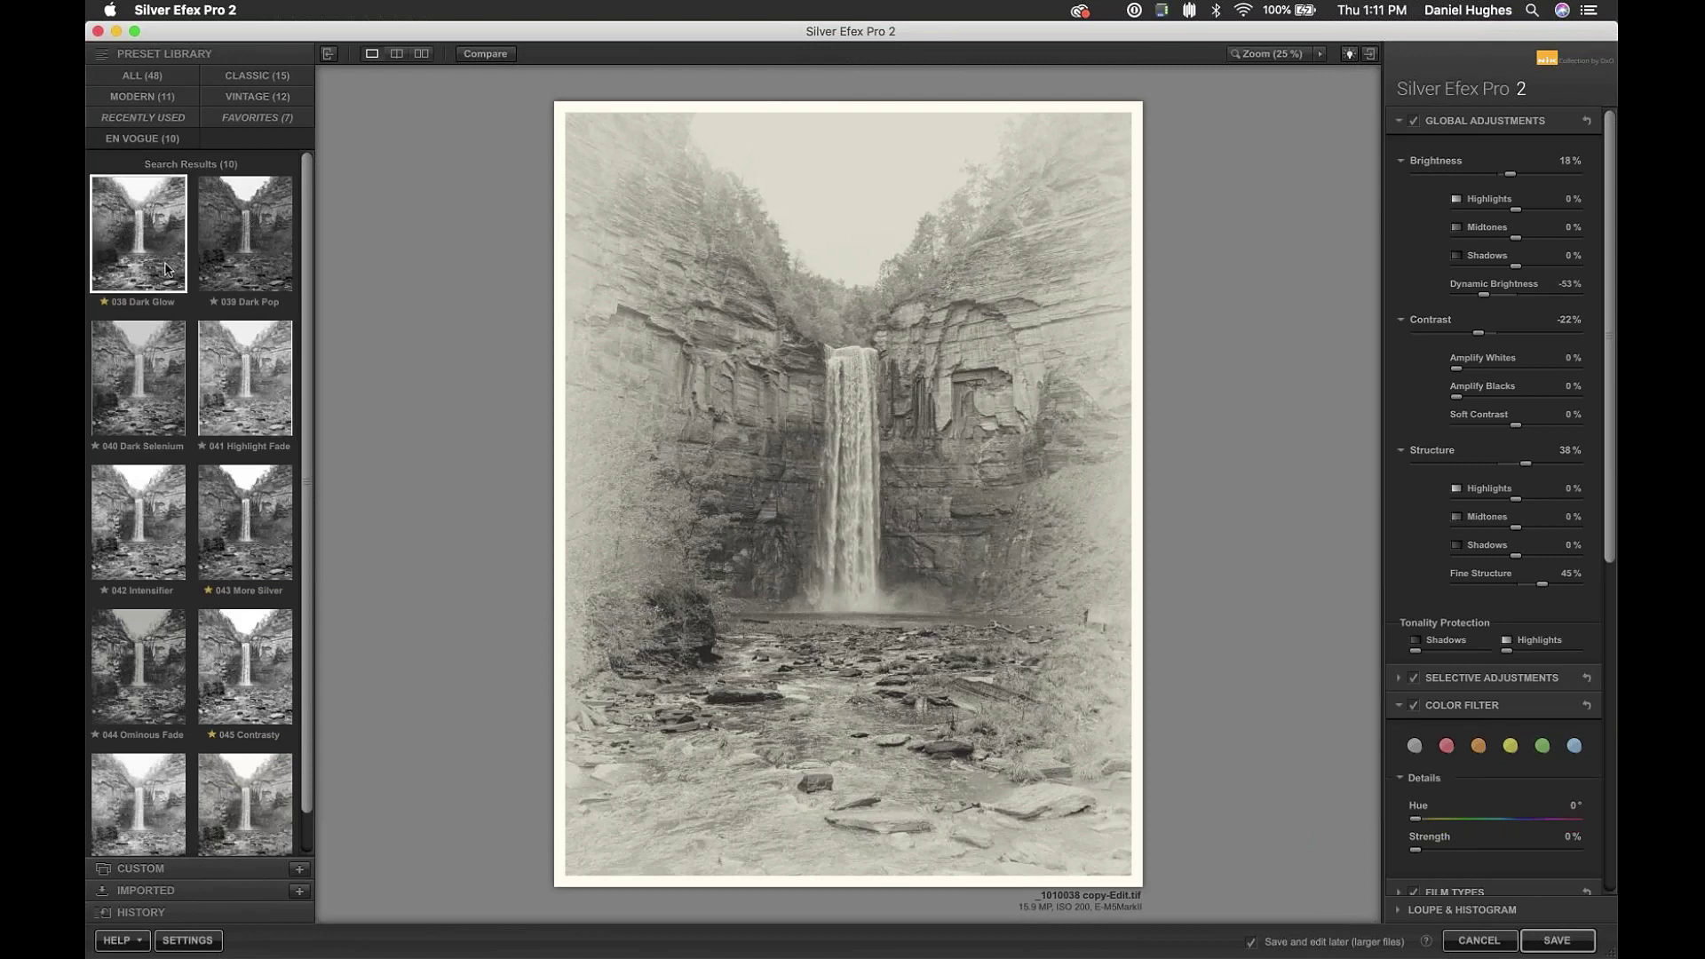
click(138, 253)
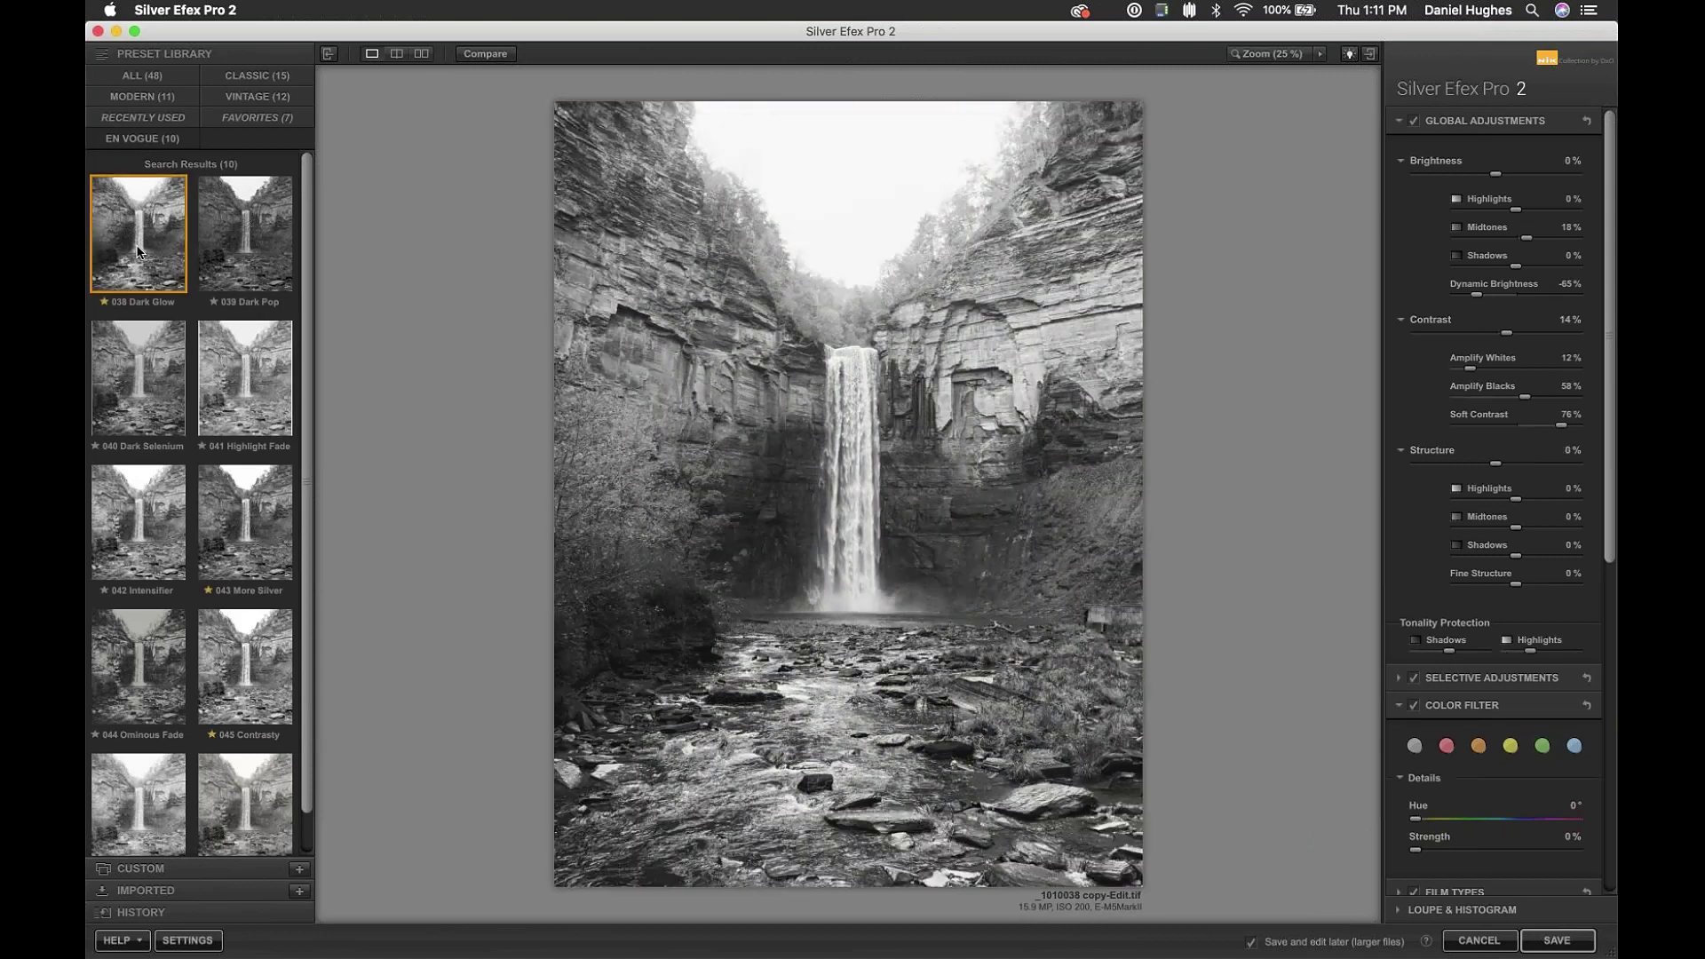
click(253, 249)
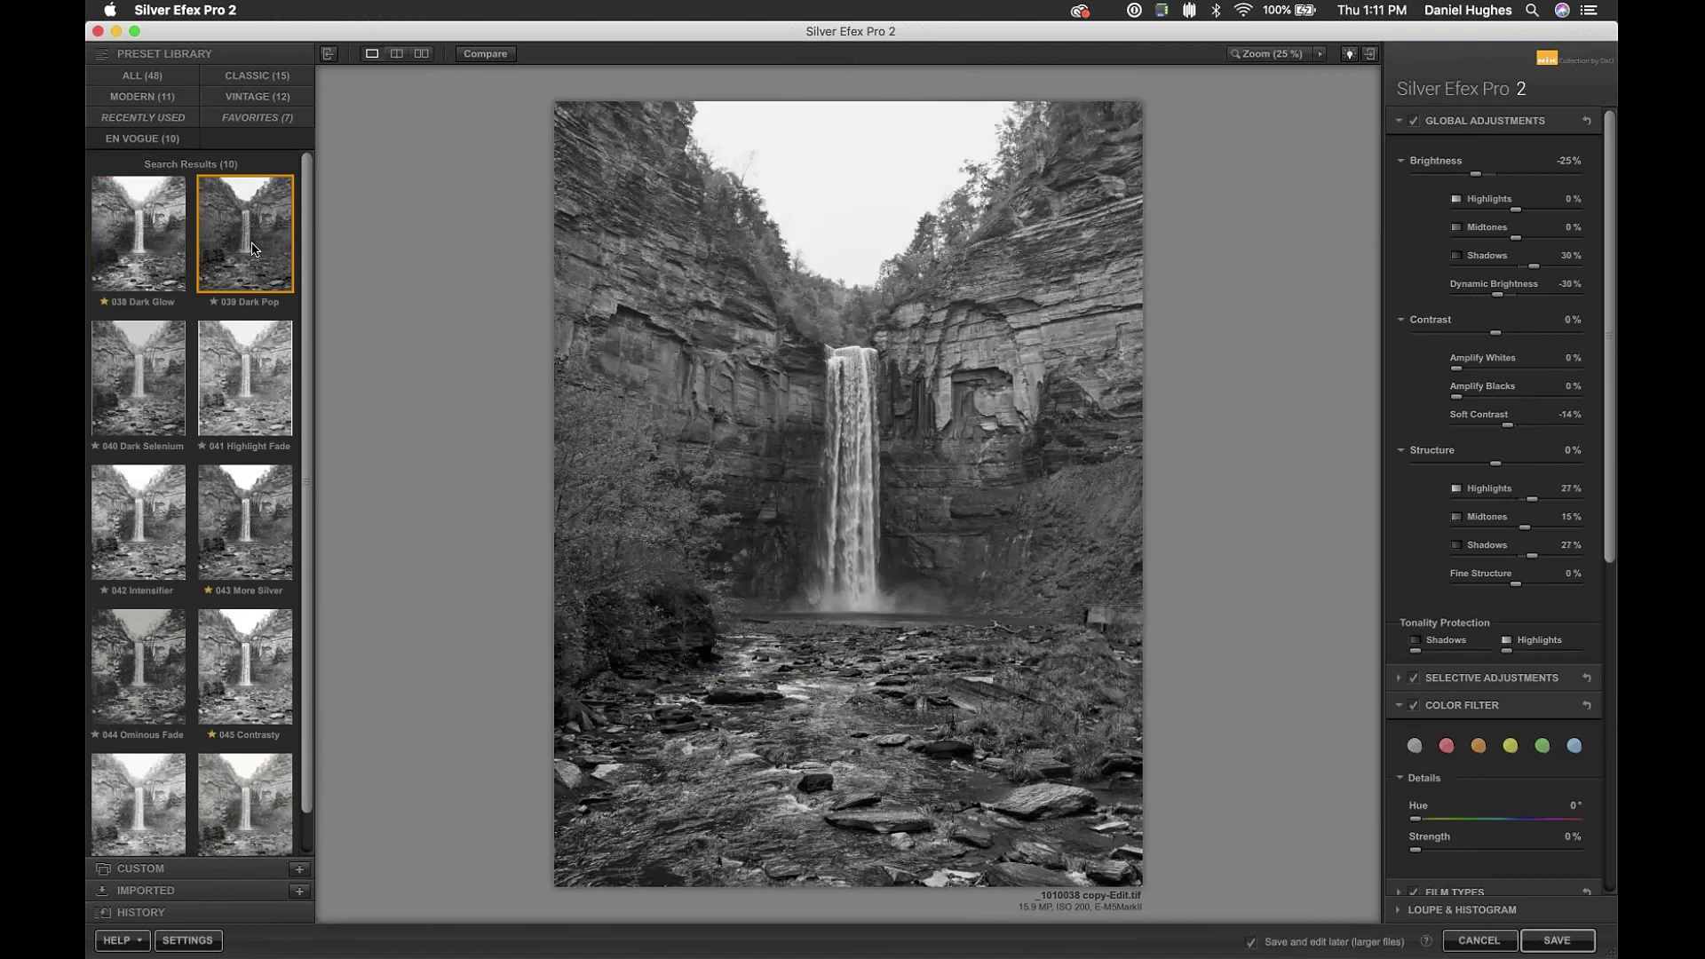
click(138, 369)
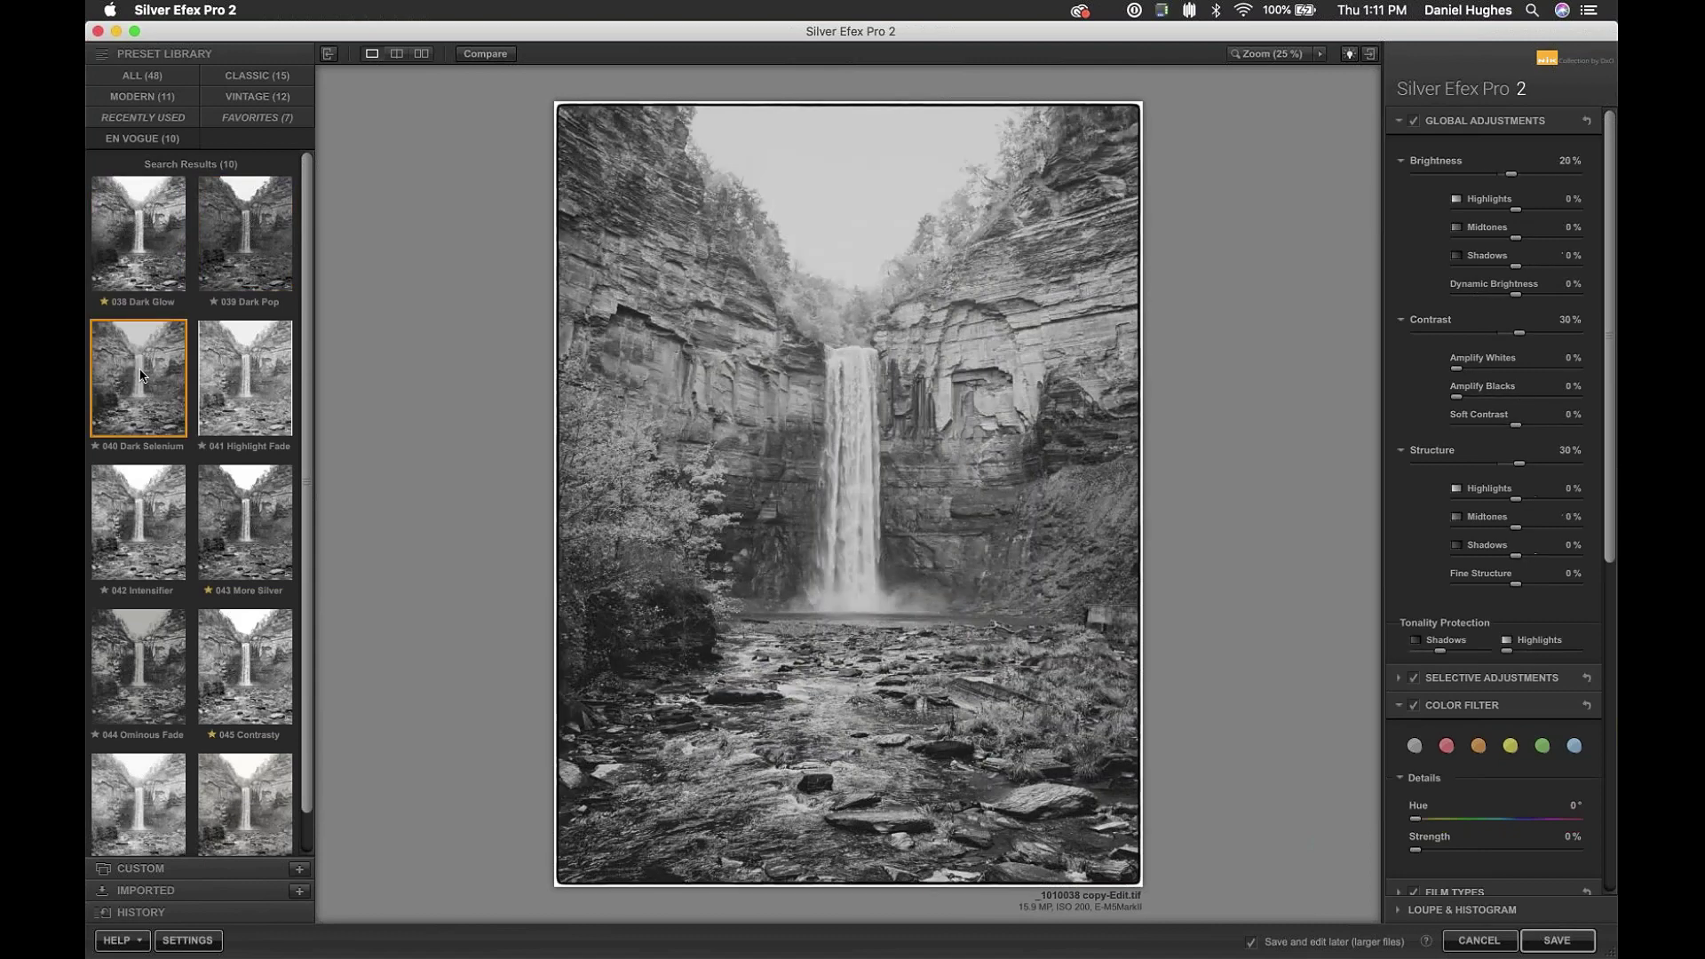
click(254, 387)
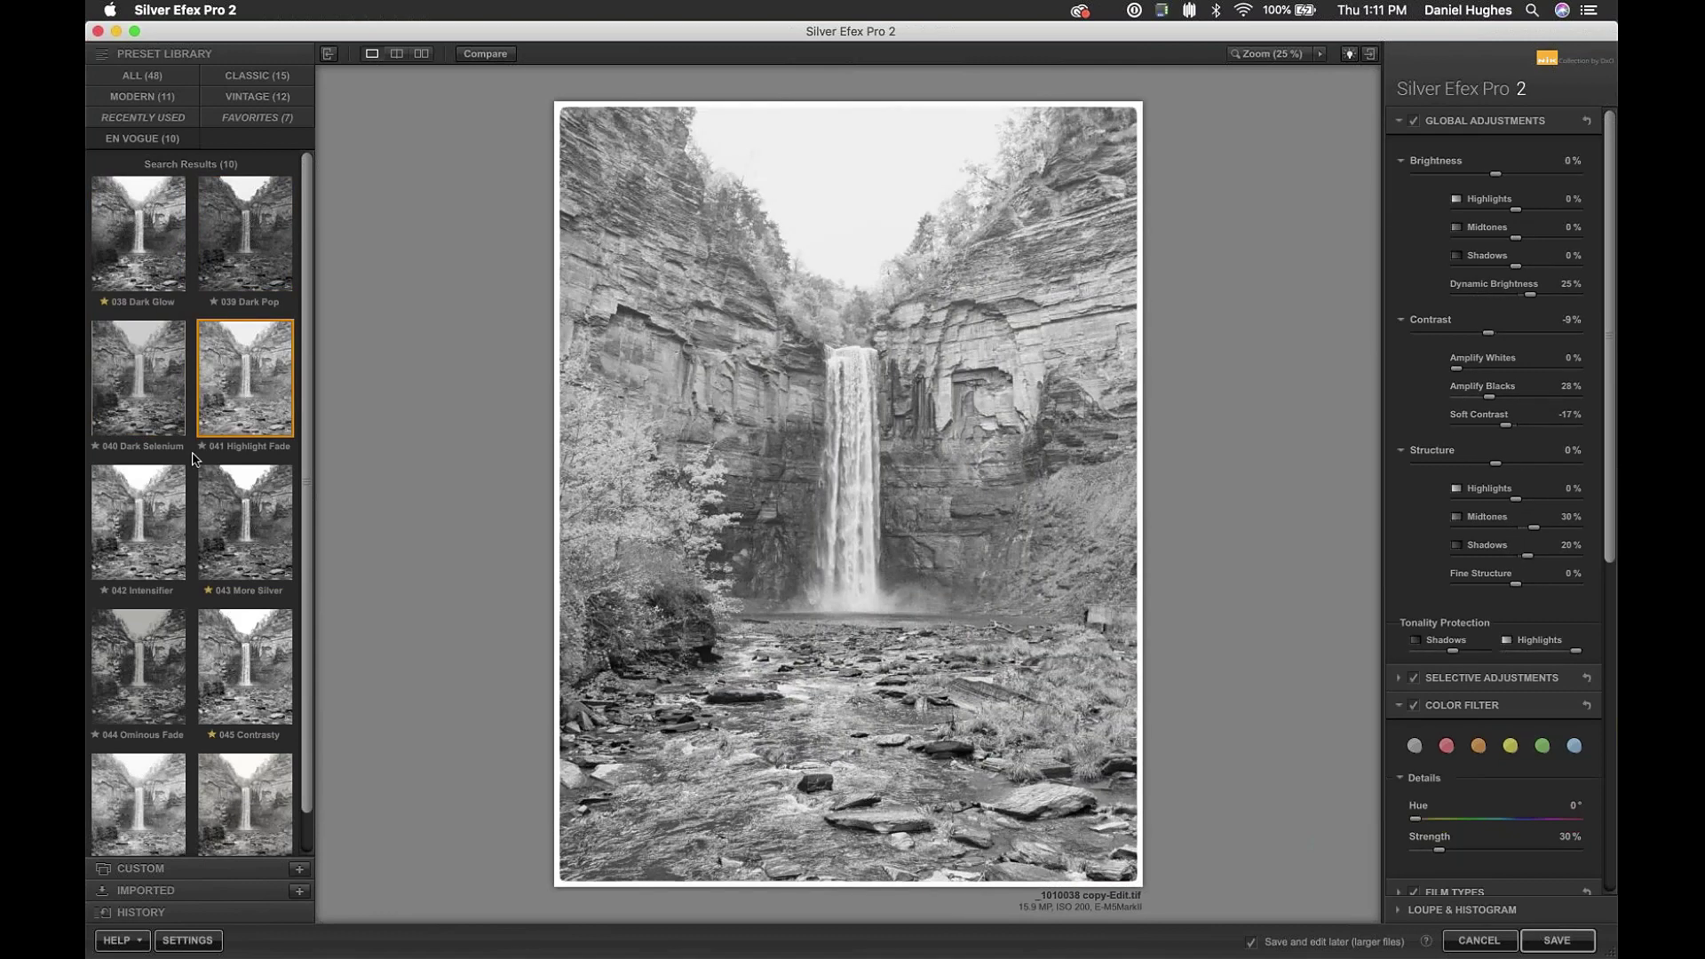
click(127, 530)
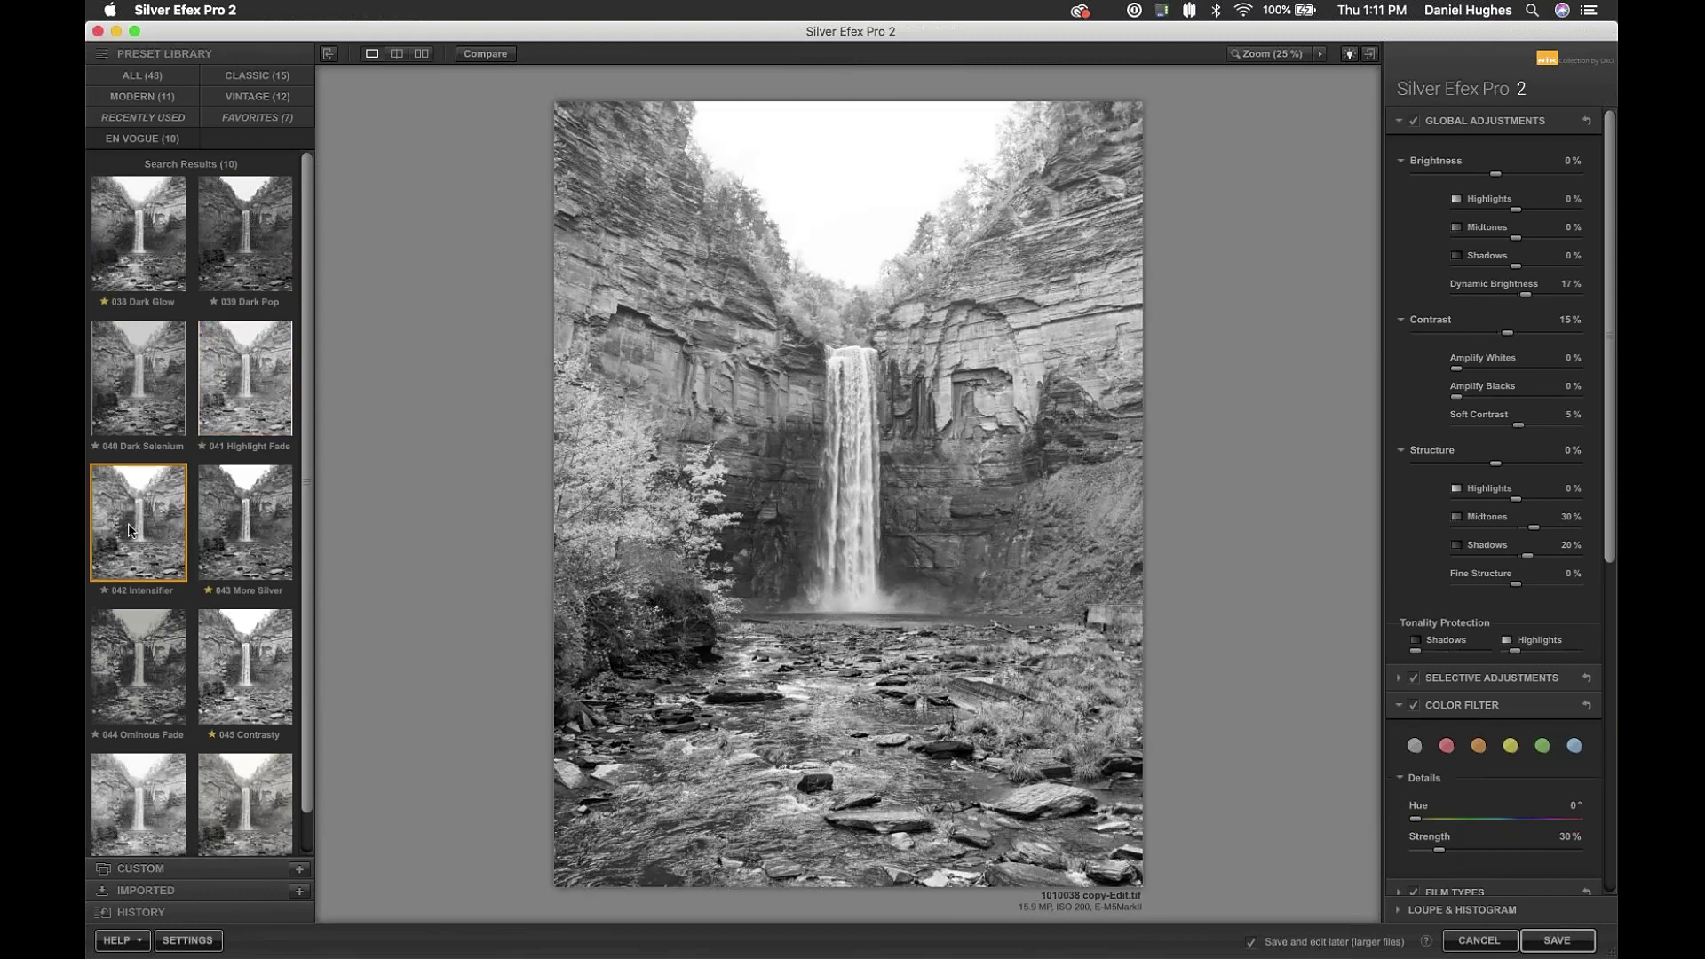
click(239, 544)
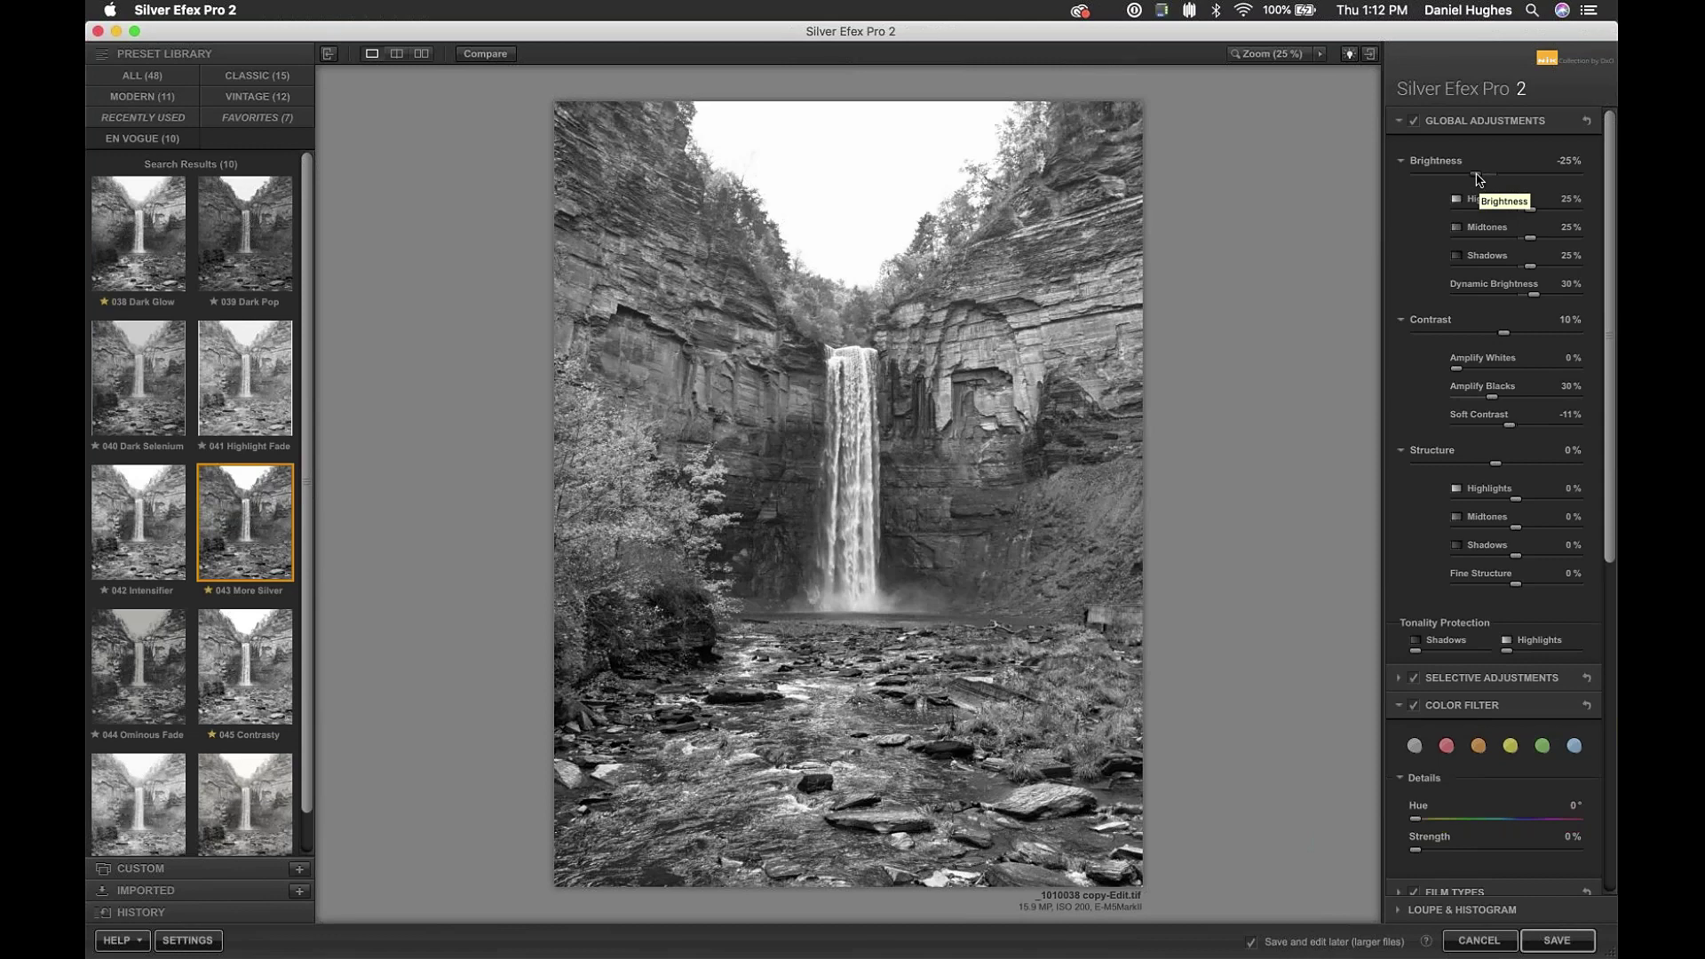
- Set the global Brightness to -35% and collapse the Global Adjustments, Color Filter and Finishing Adjustments sections
drag(1477, 178, 1471, 179)
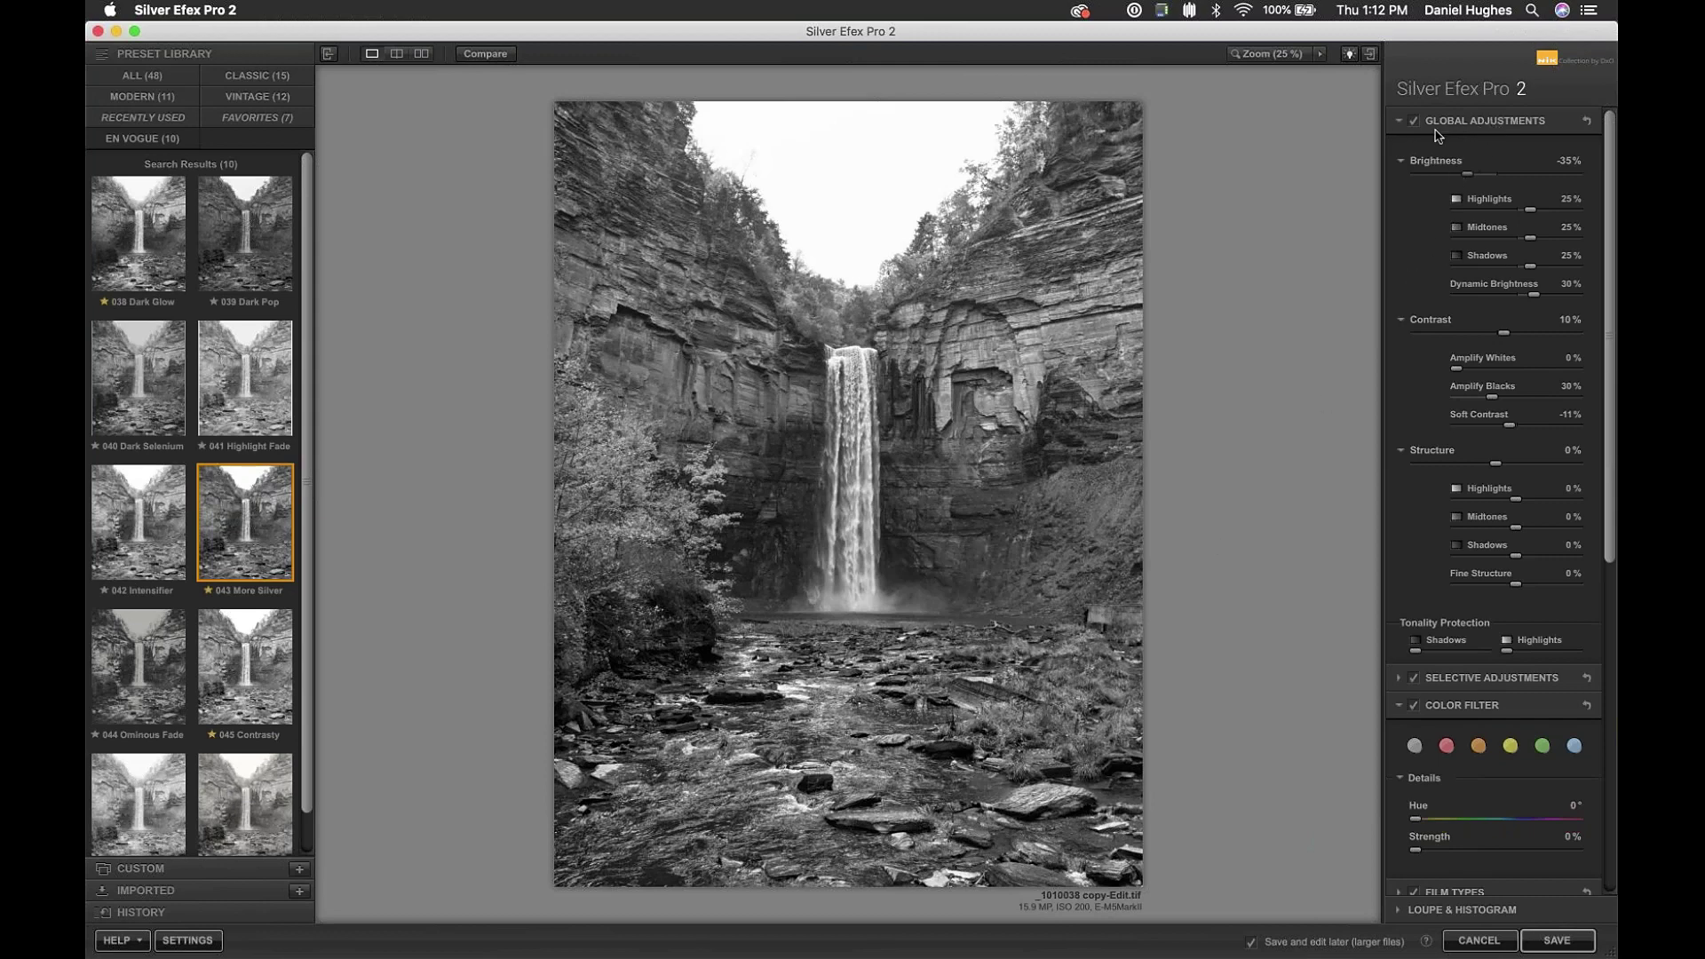
click(1402, 162)
click(1402, 199)
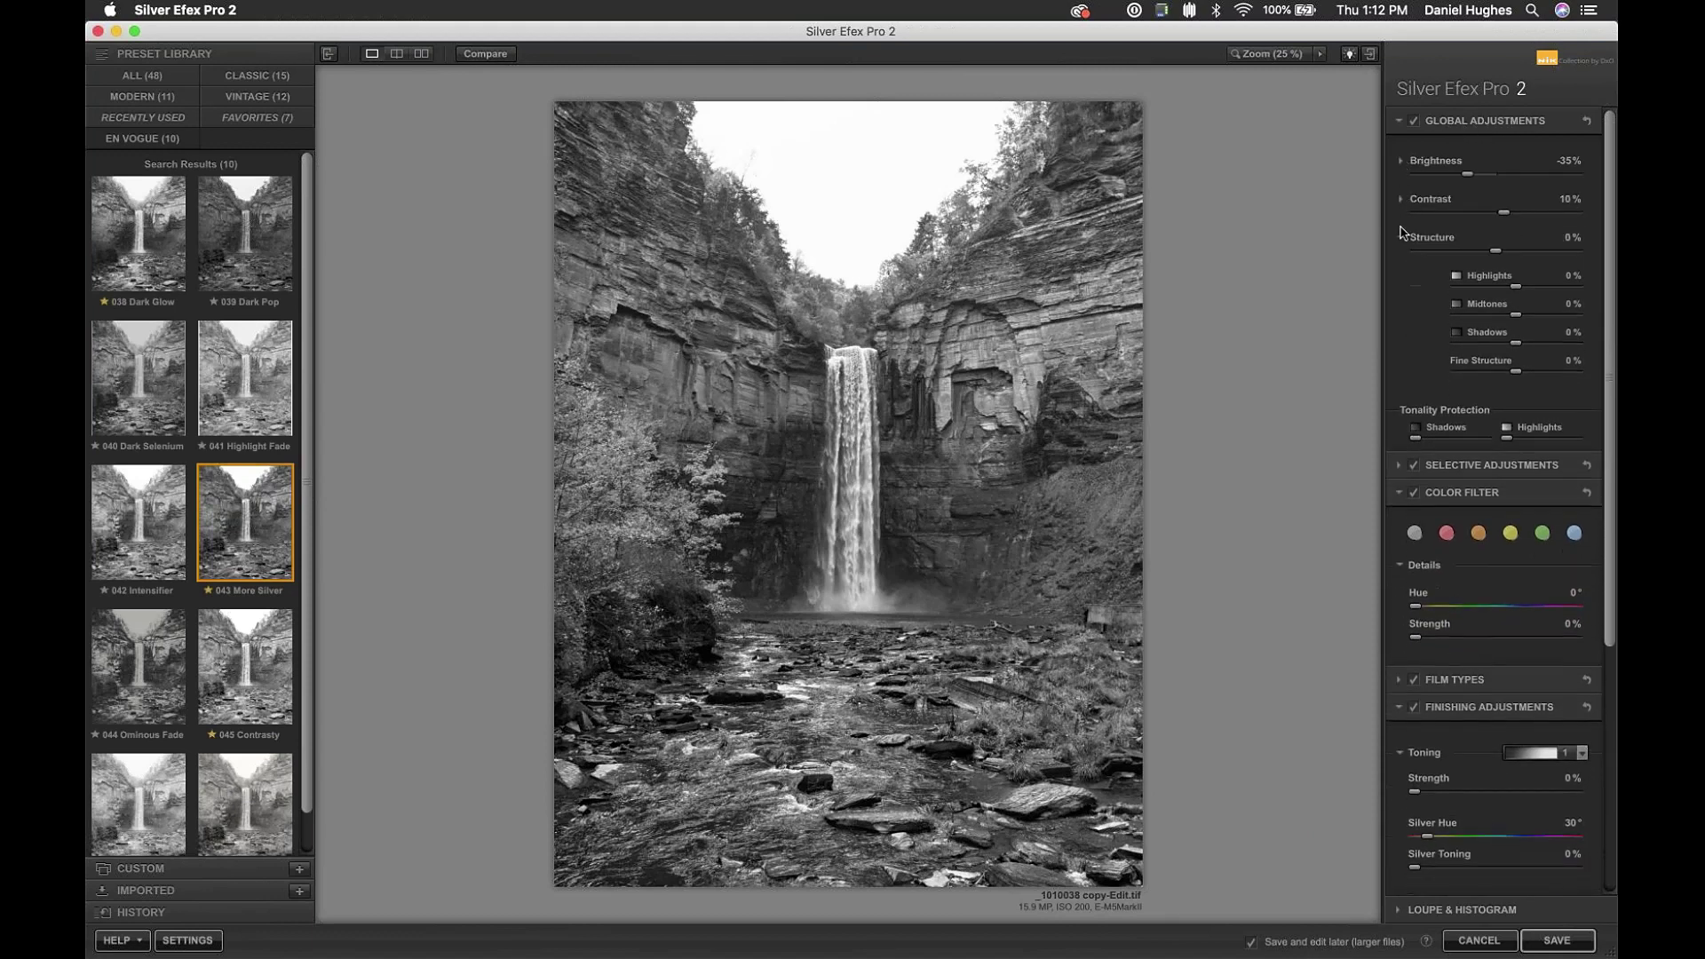
click(1403, 238)
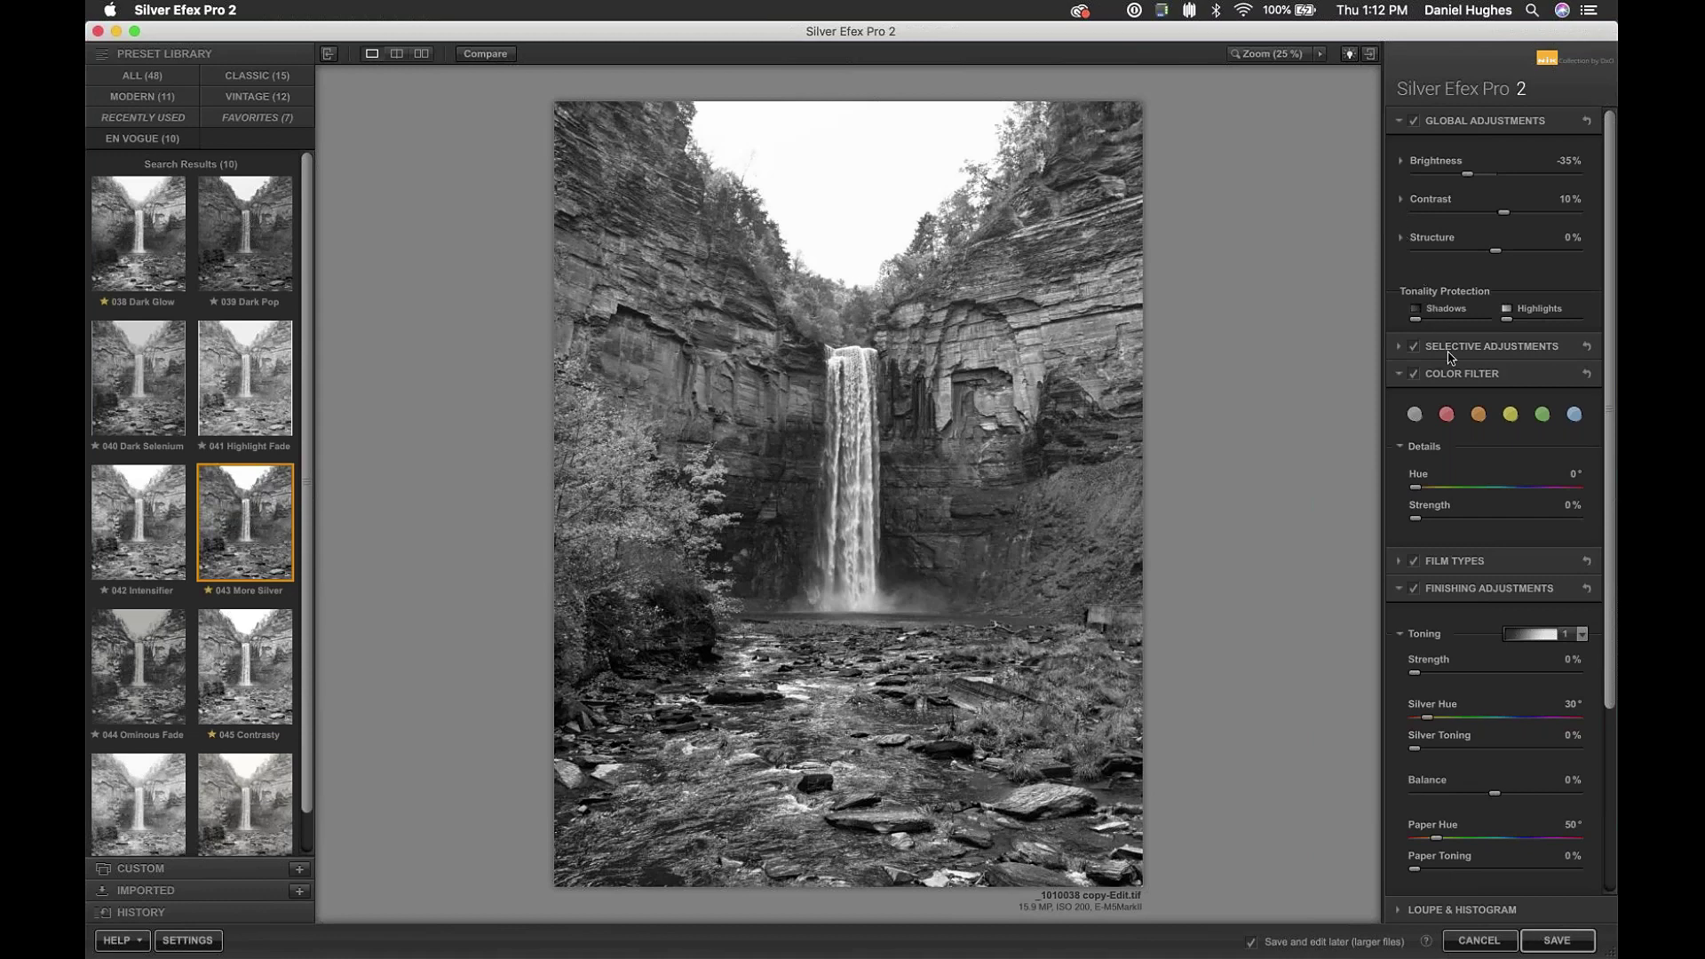
click(1397, 376)
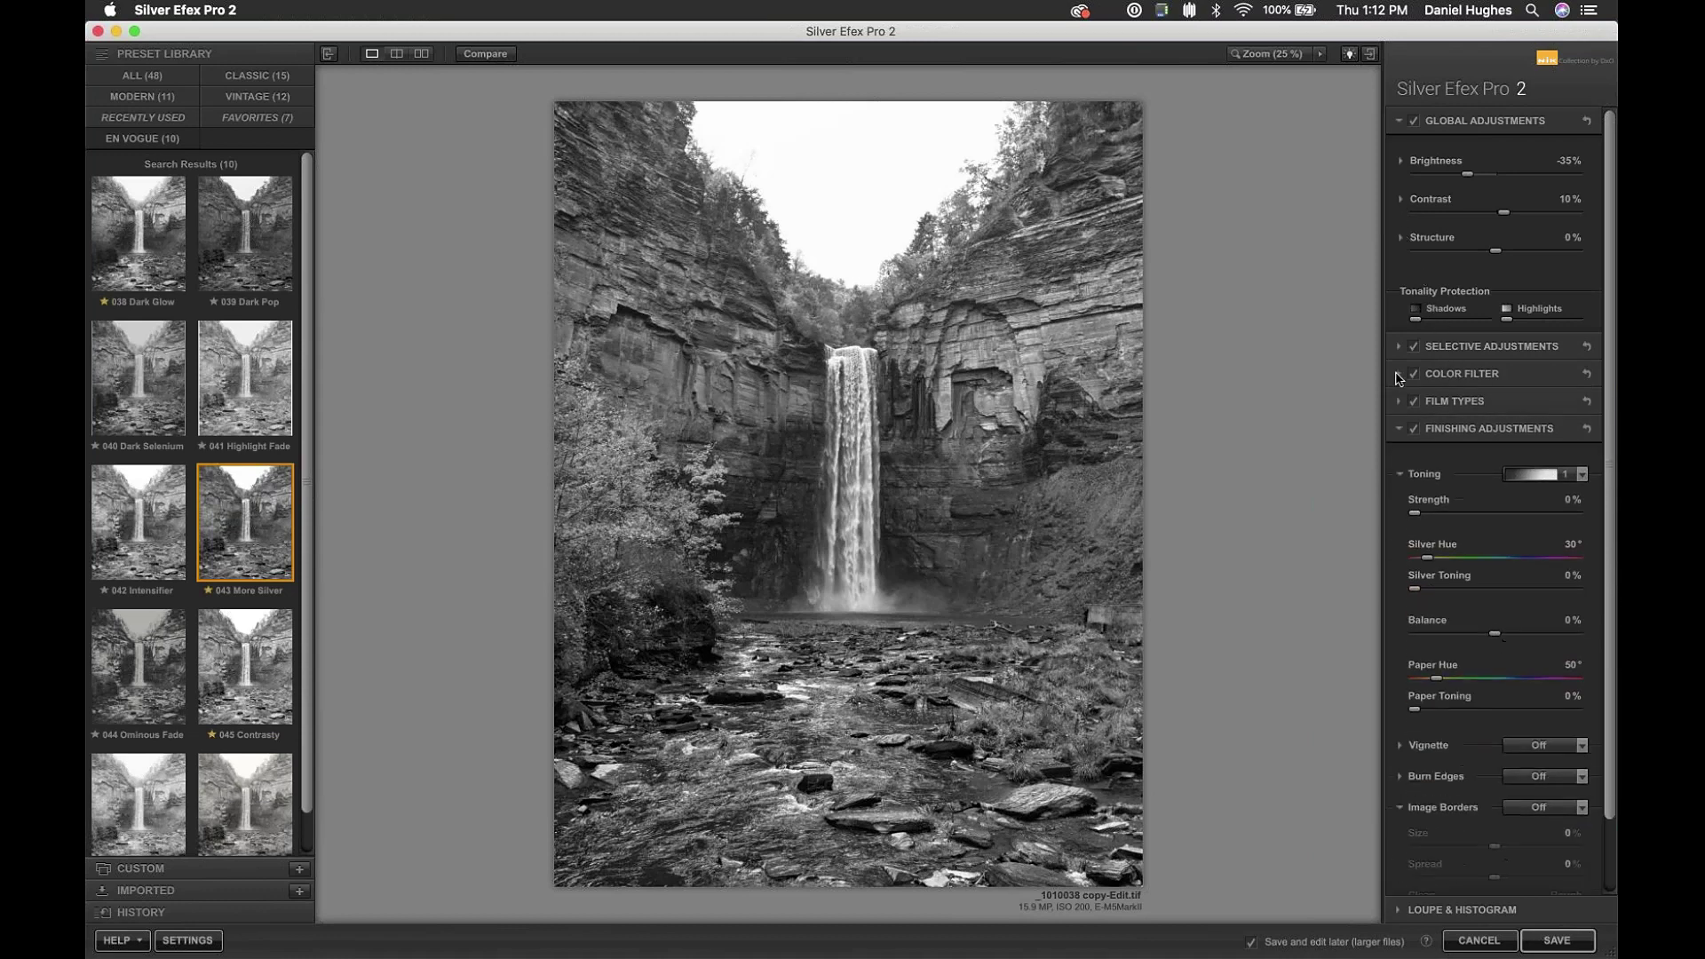
click(1397, 430)
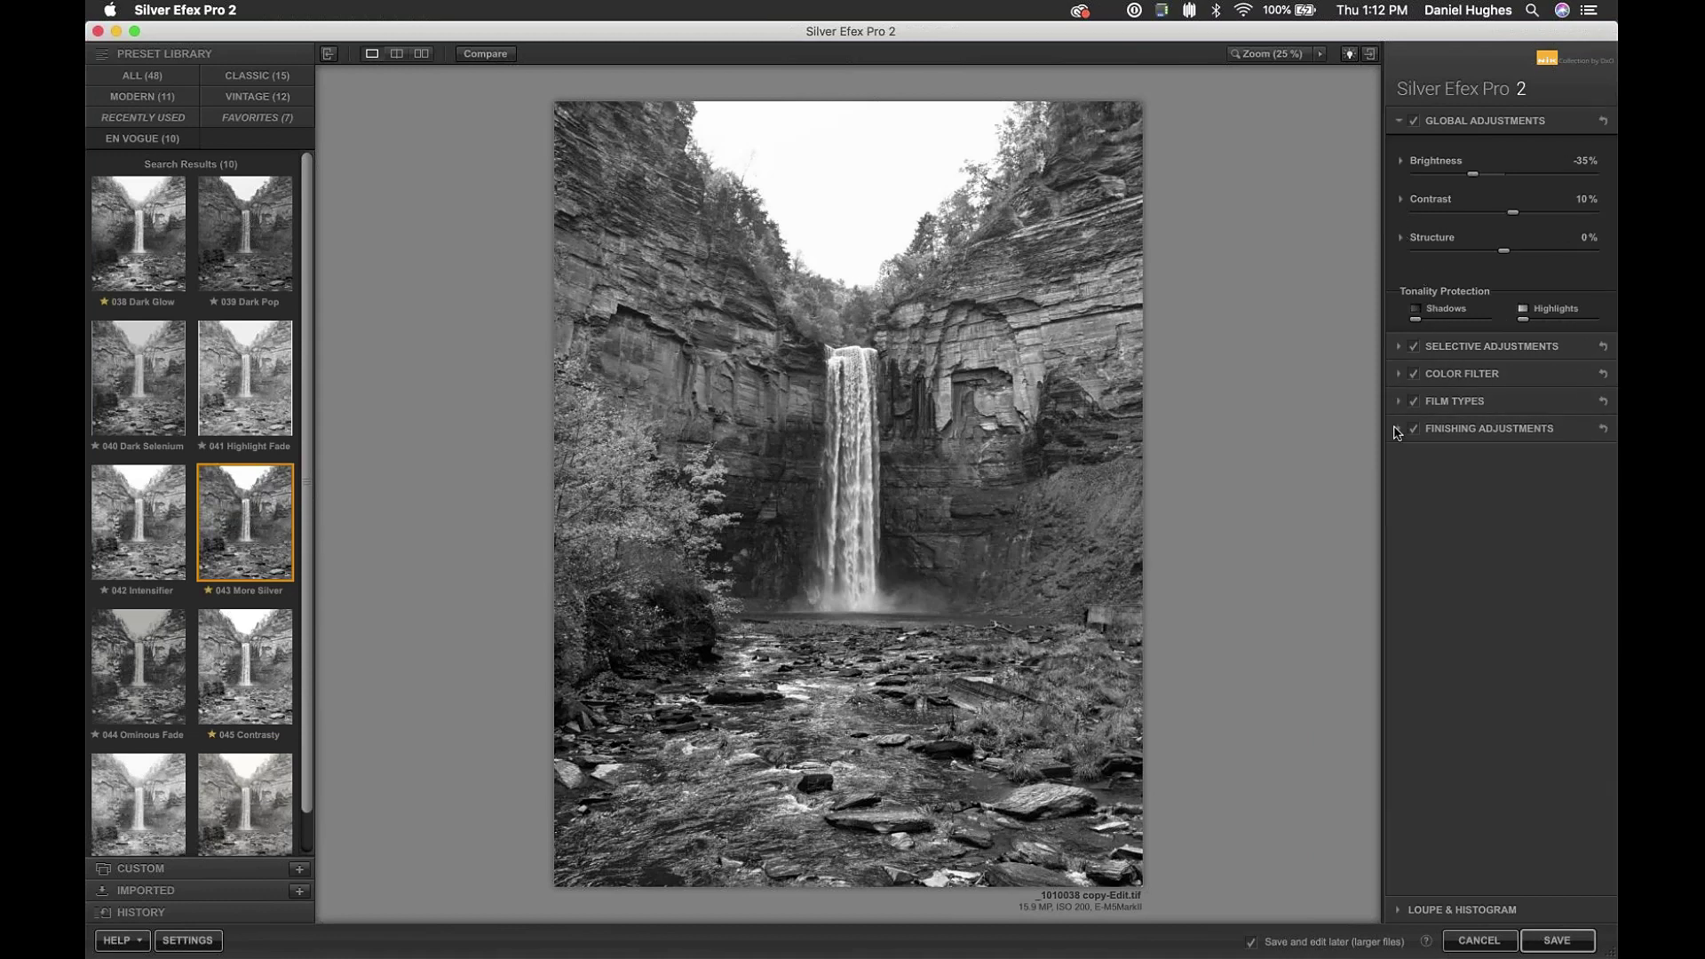
click(1397, 122)
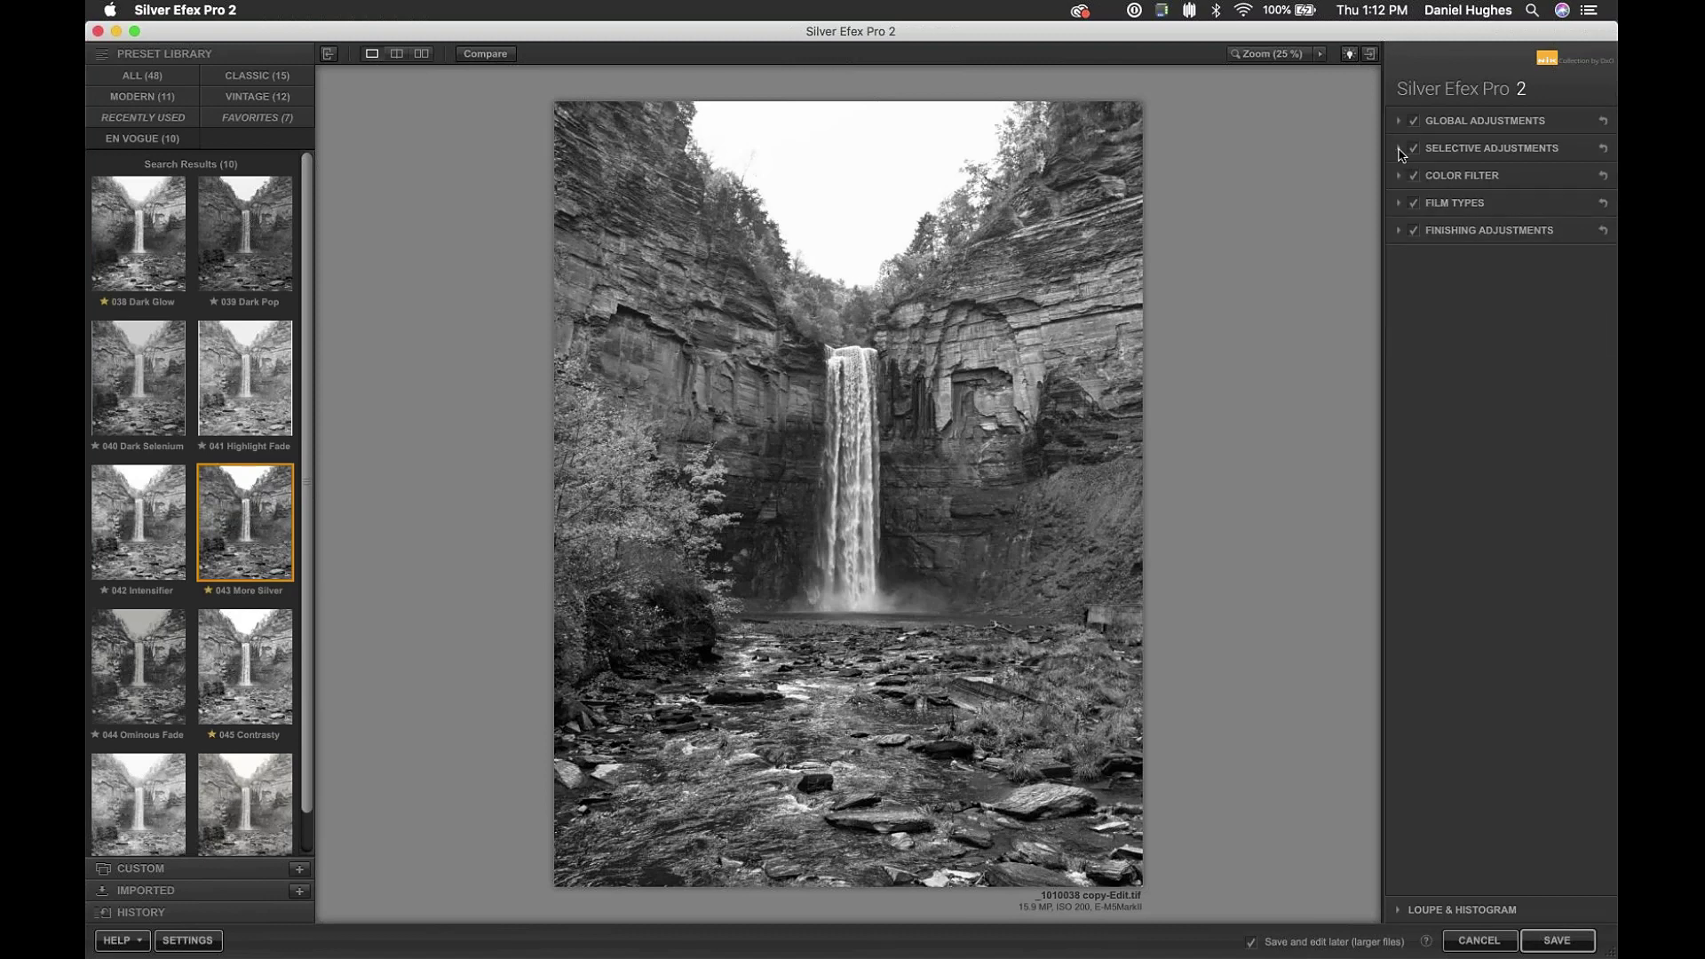
- Add a selective control point on the stream below the waterfall, reposition it slightly and enlarge its area to 53%
click(1399, 149)
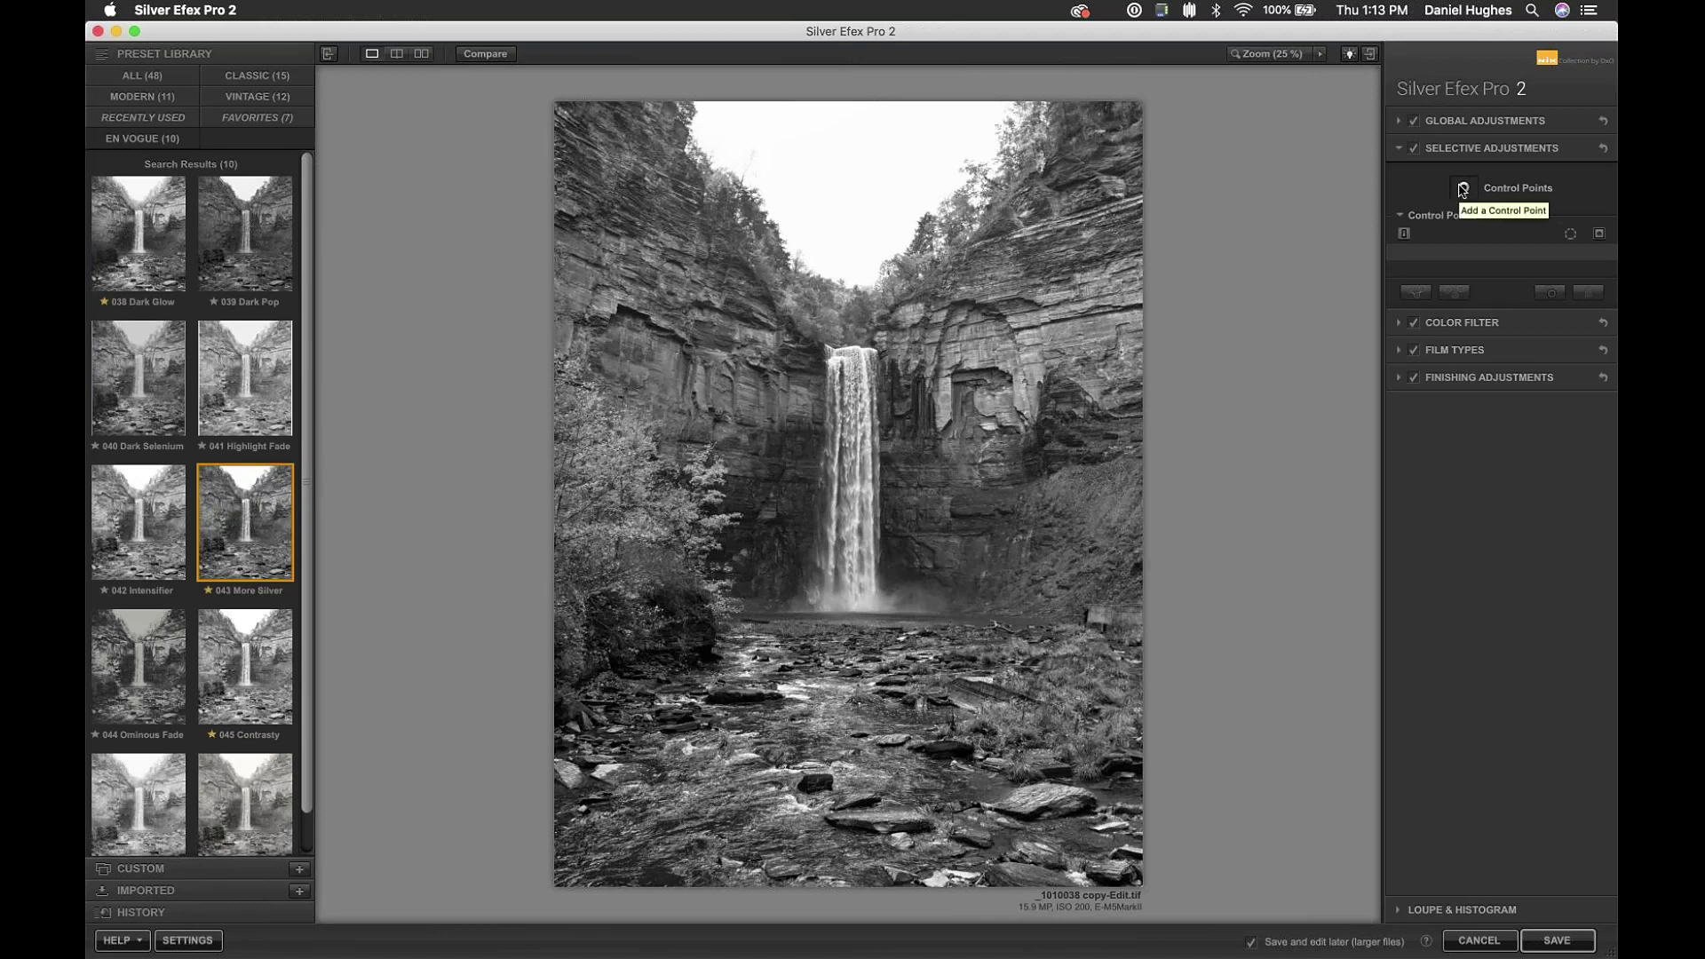
click(1462, 189)
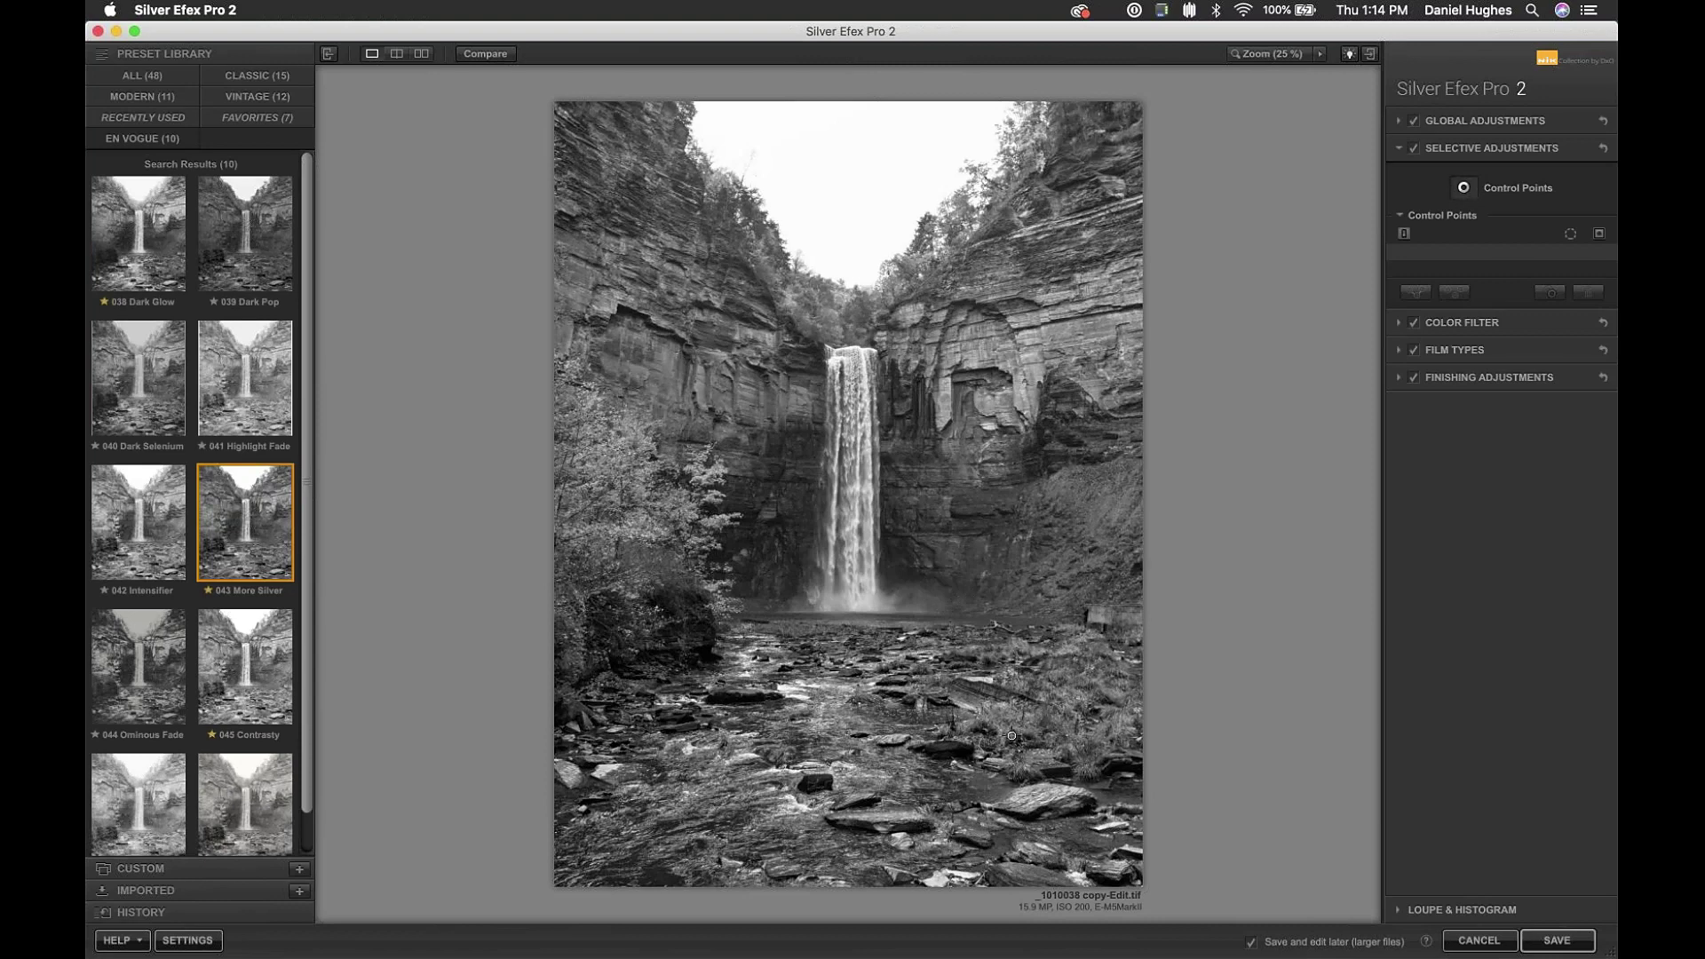
click(840, 739)
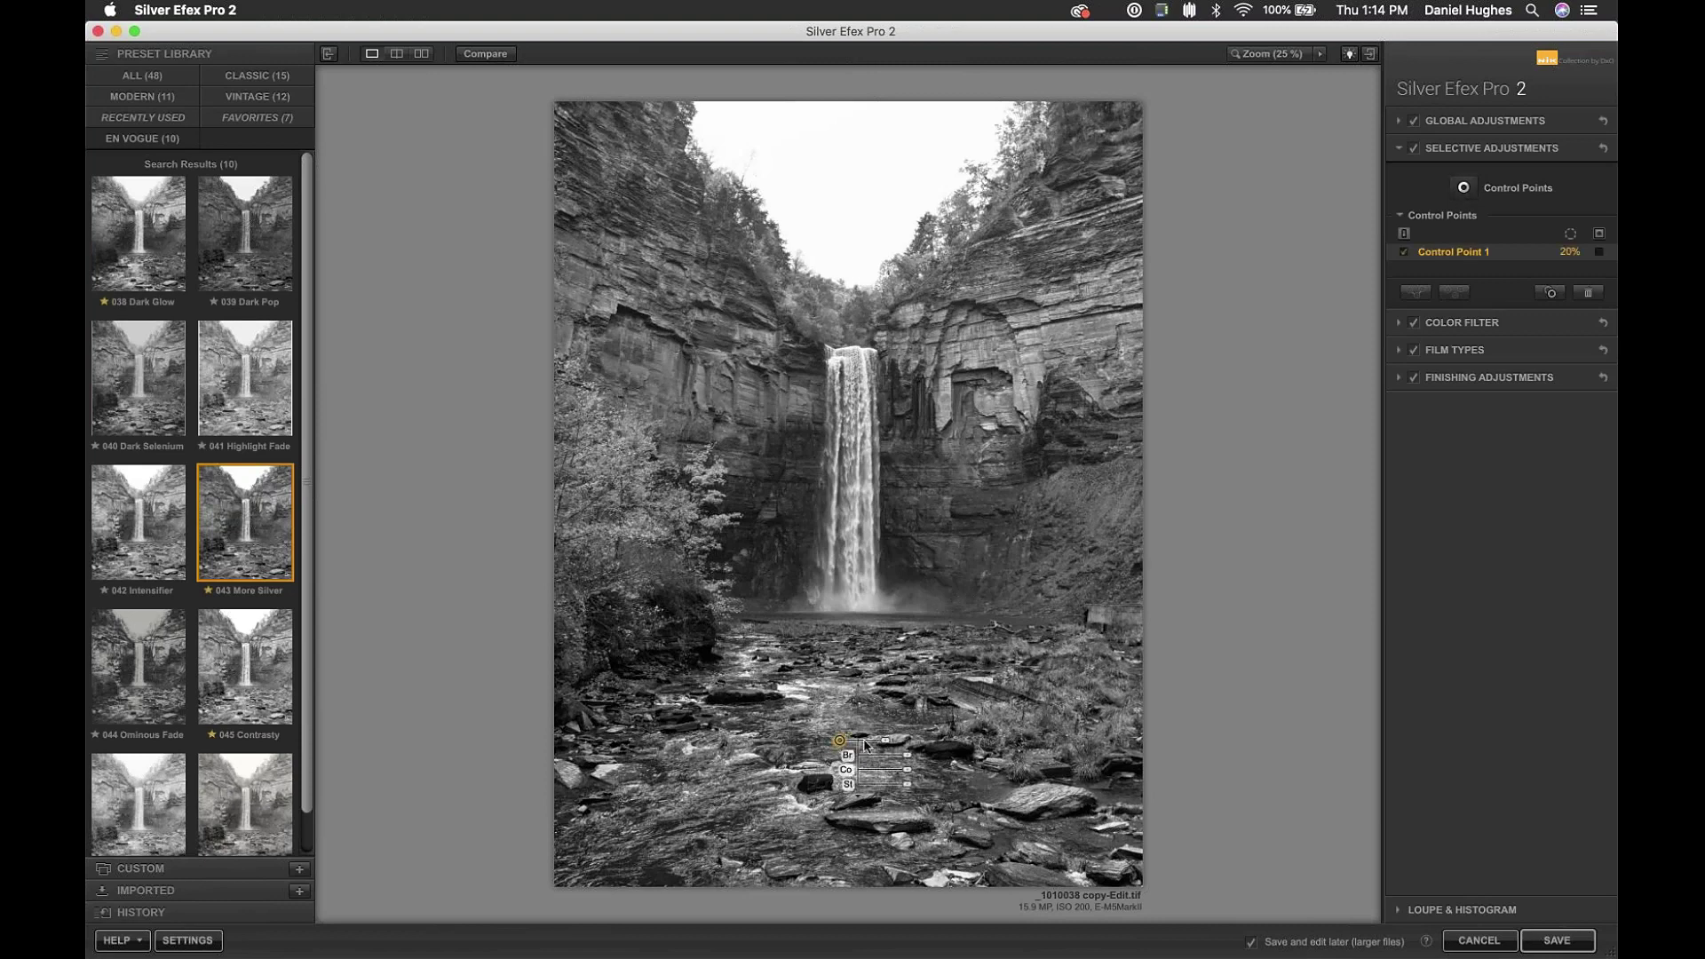
drag(886, 742, 920, 770)
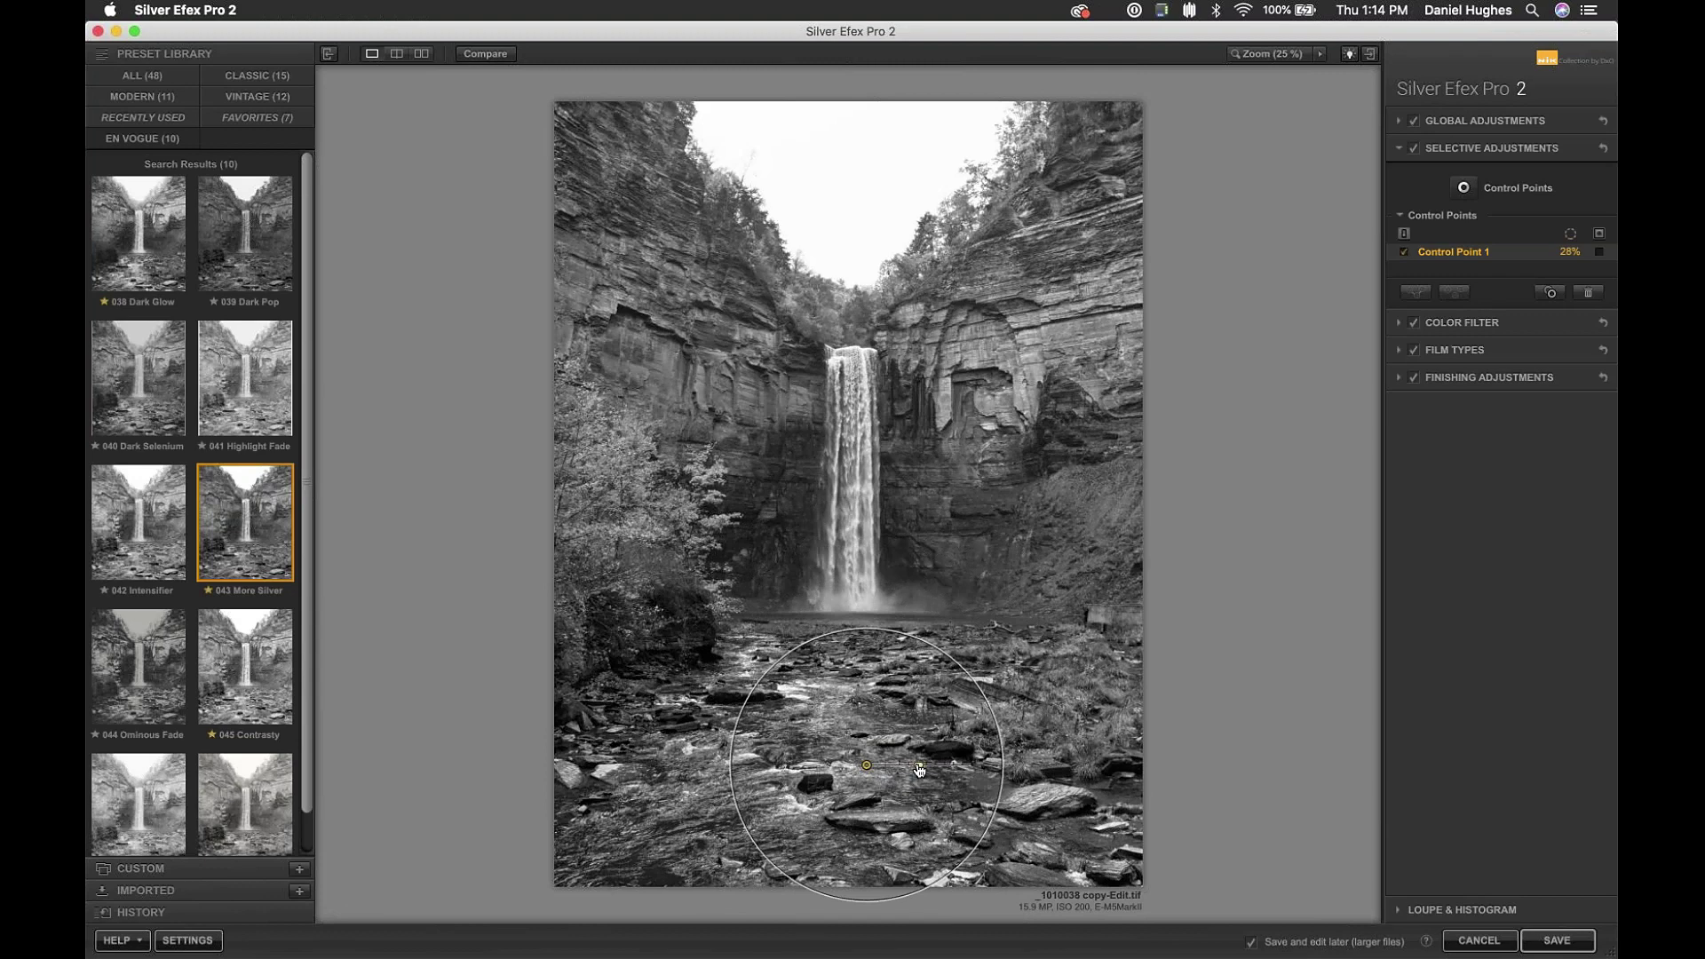
drag(919, 769, 938, 769)
- Reveal all sliders of the stream's control point, try its Selective Colorization, and set its Brightness to -13%
click(887, 822)
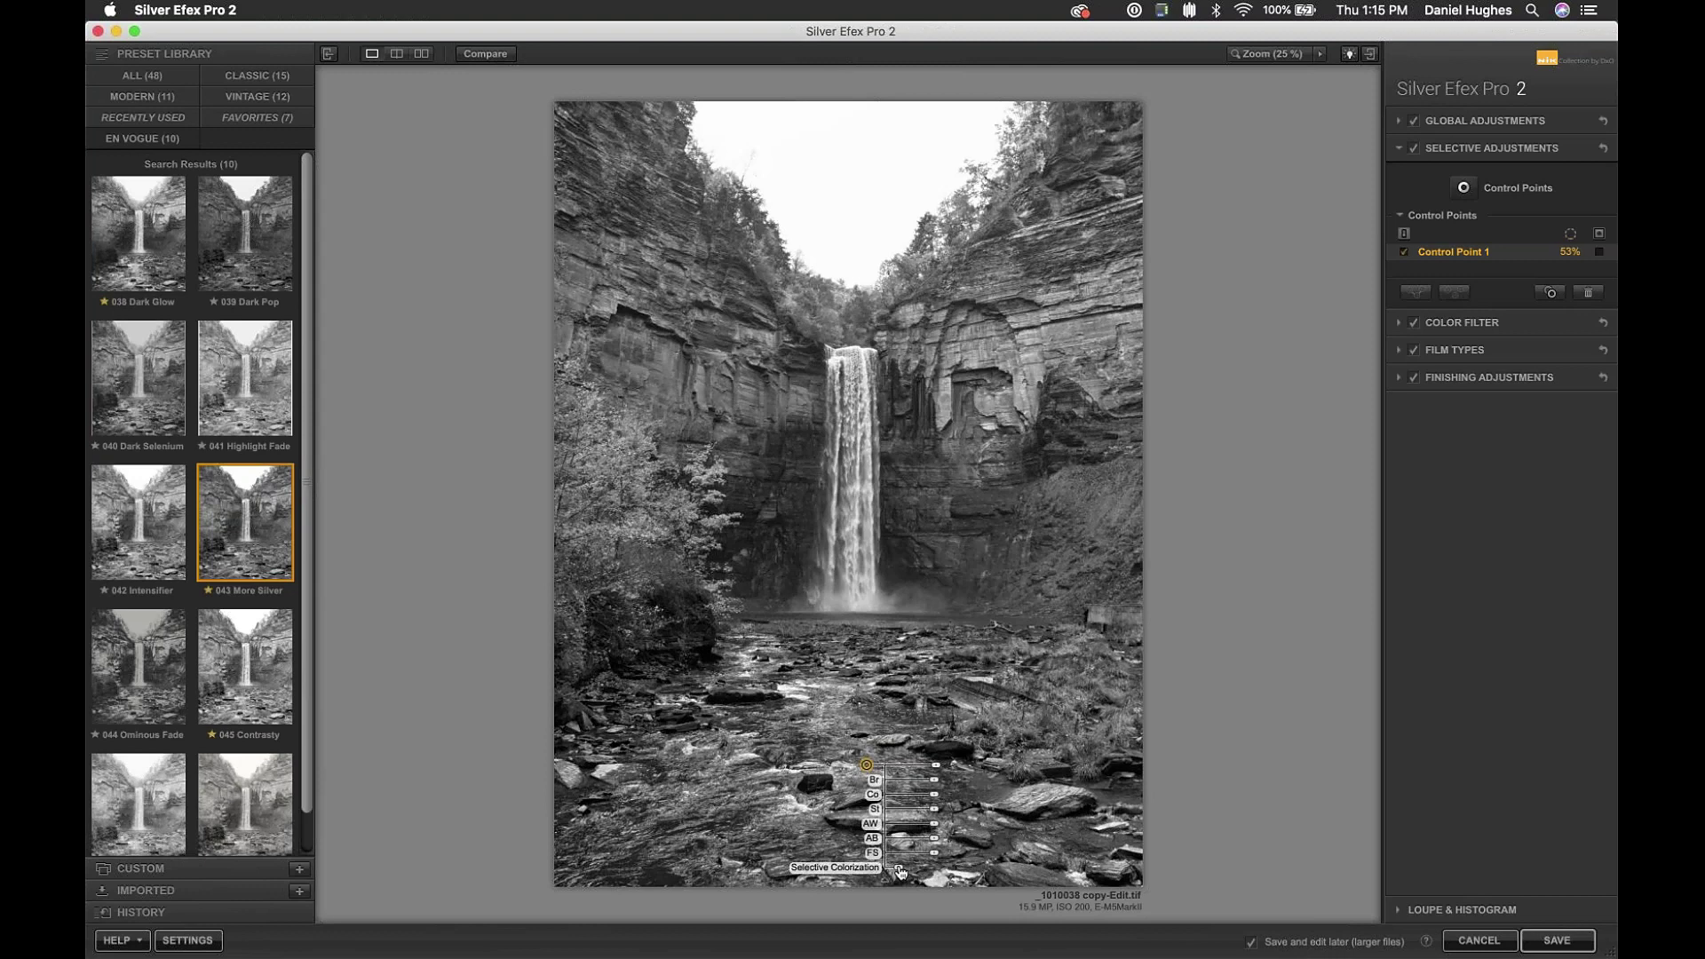
drag(899, 873, 799, 869)
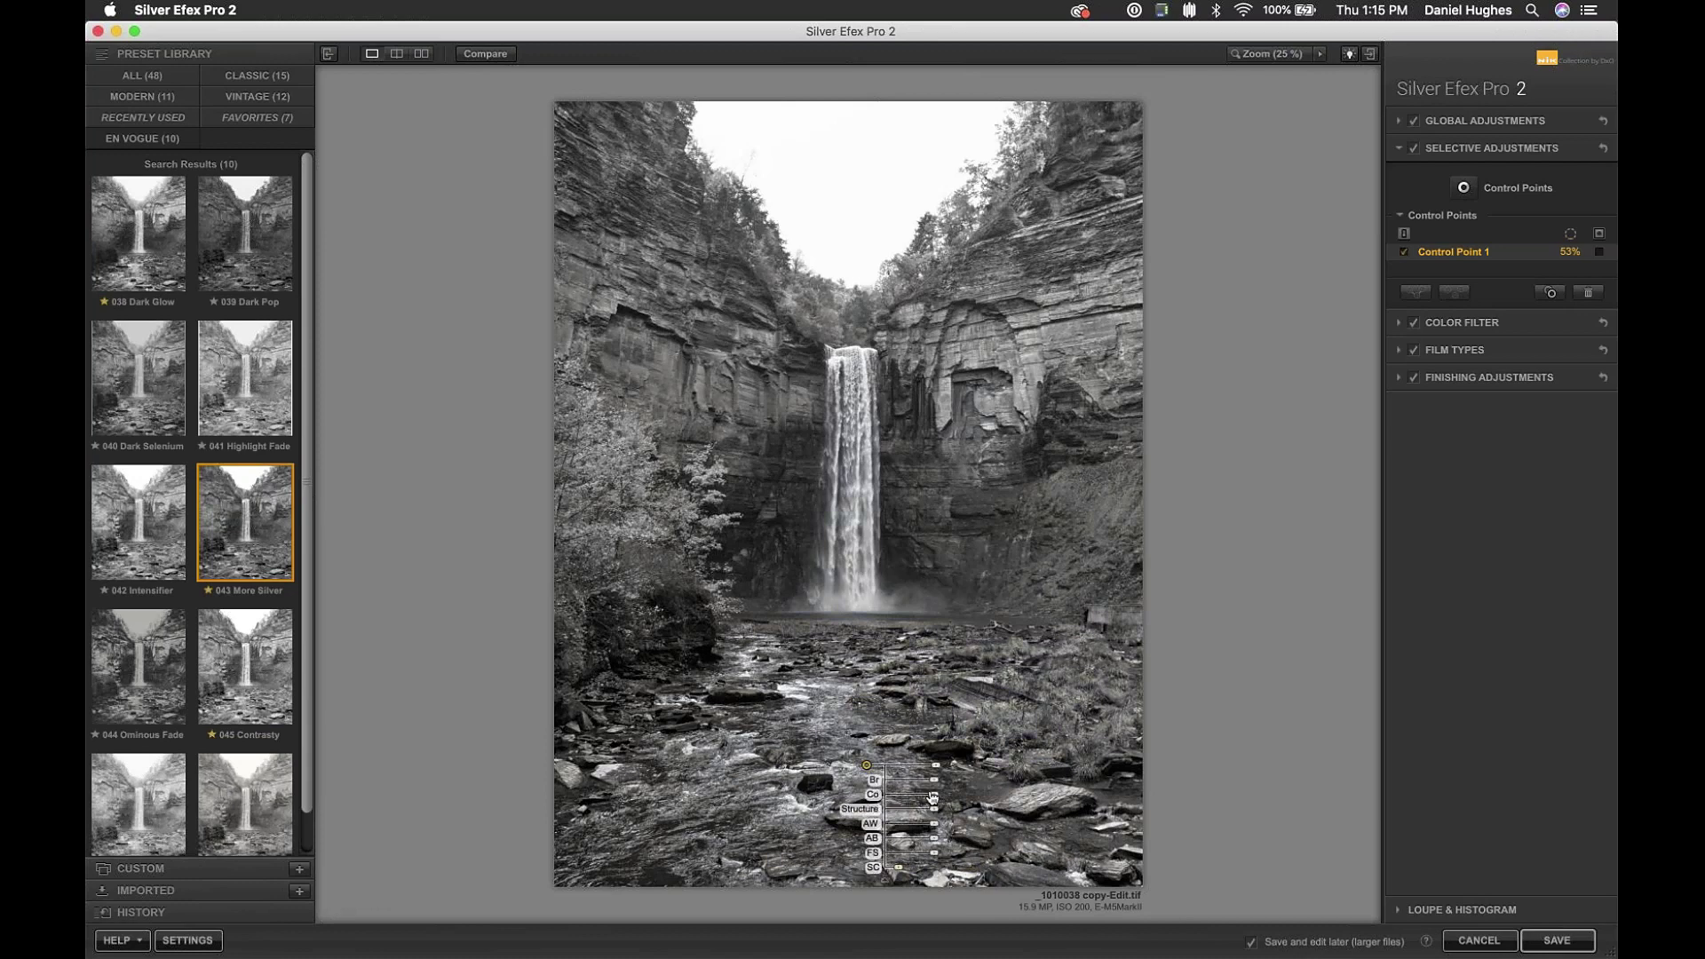
drag(934, 795, 933, 785)
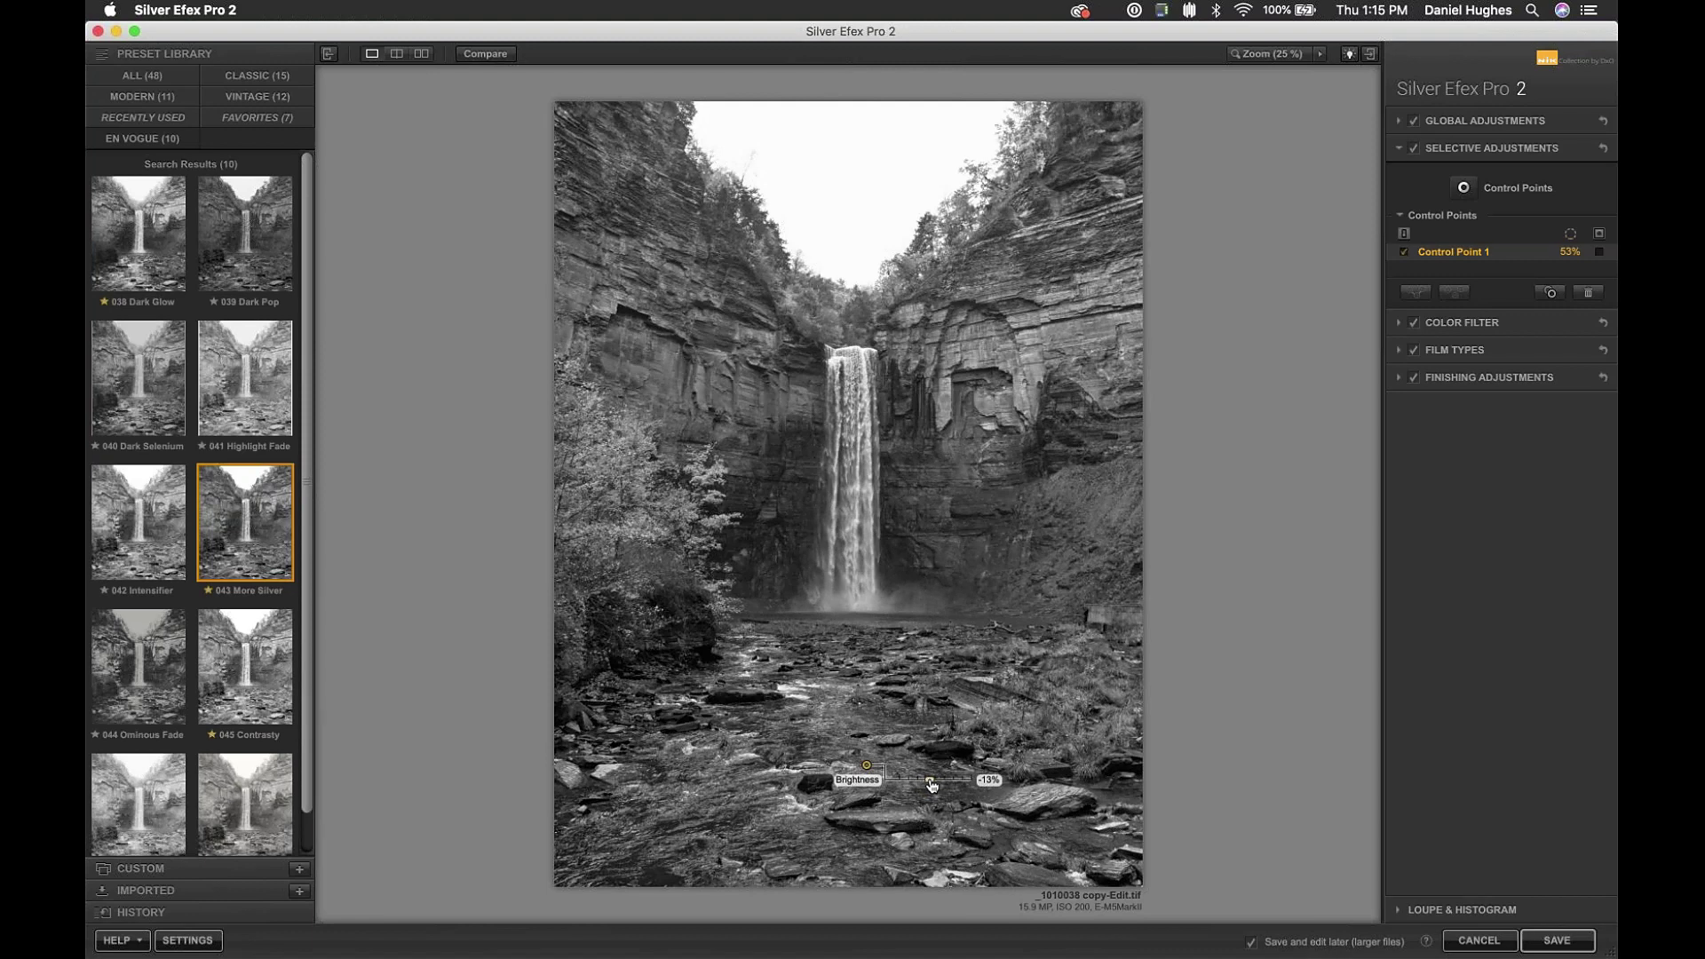
- Finish lowering the Brightness and Contrast of the stream's control point and display its area of influence
drag(931, 785, 931, 785)
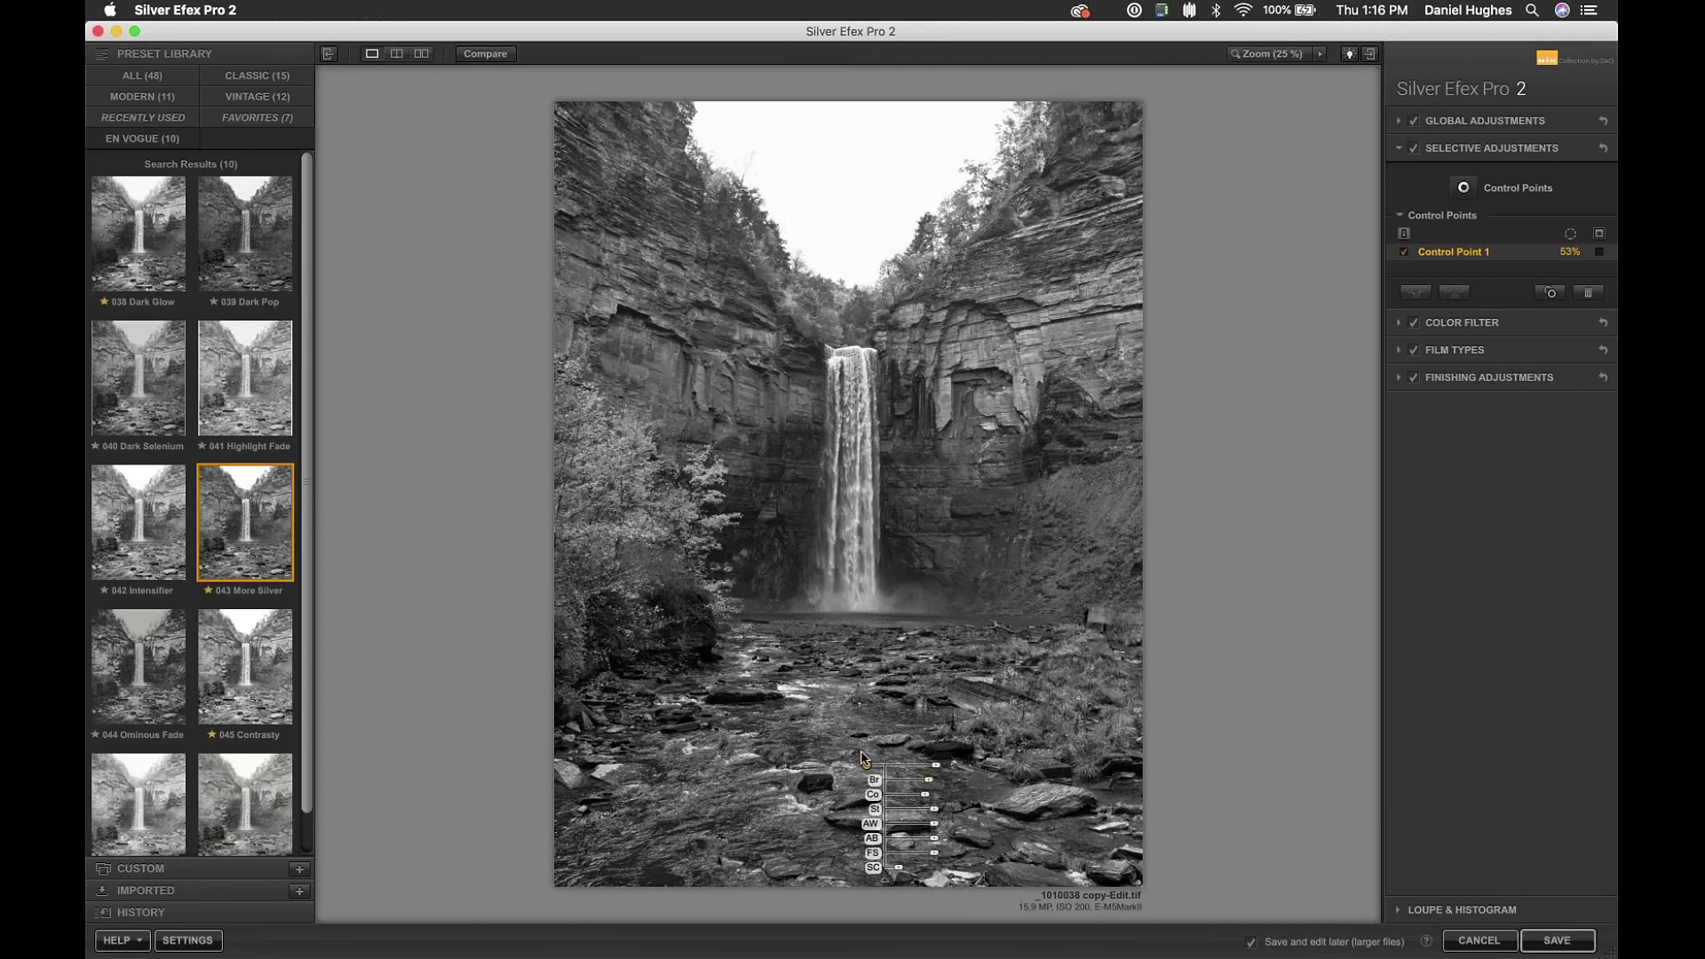
mouse_move(867, 768)
drag(868, 771, 869, 769)
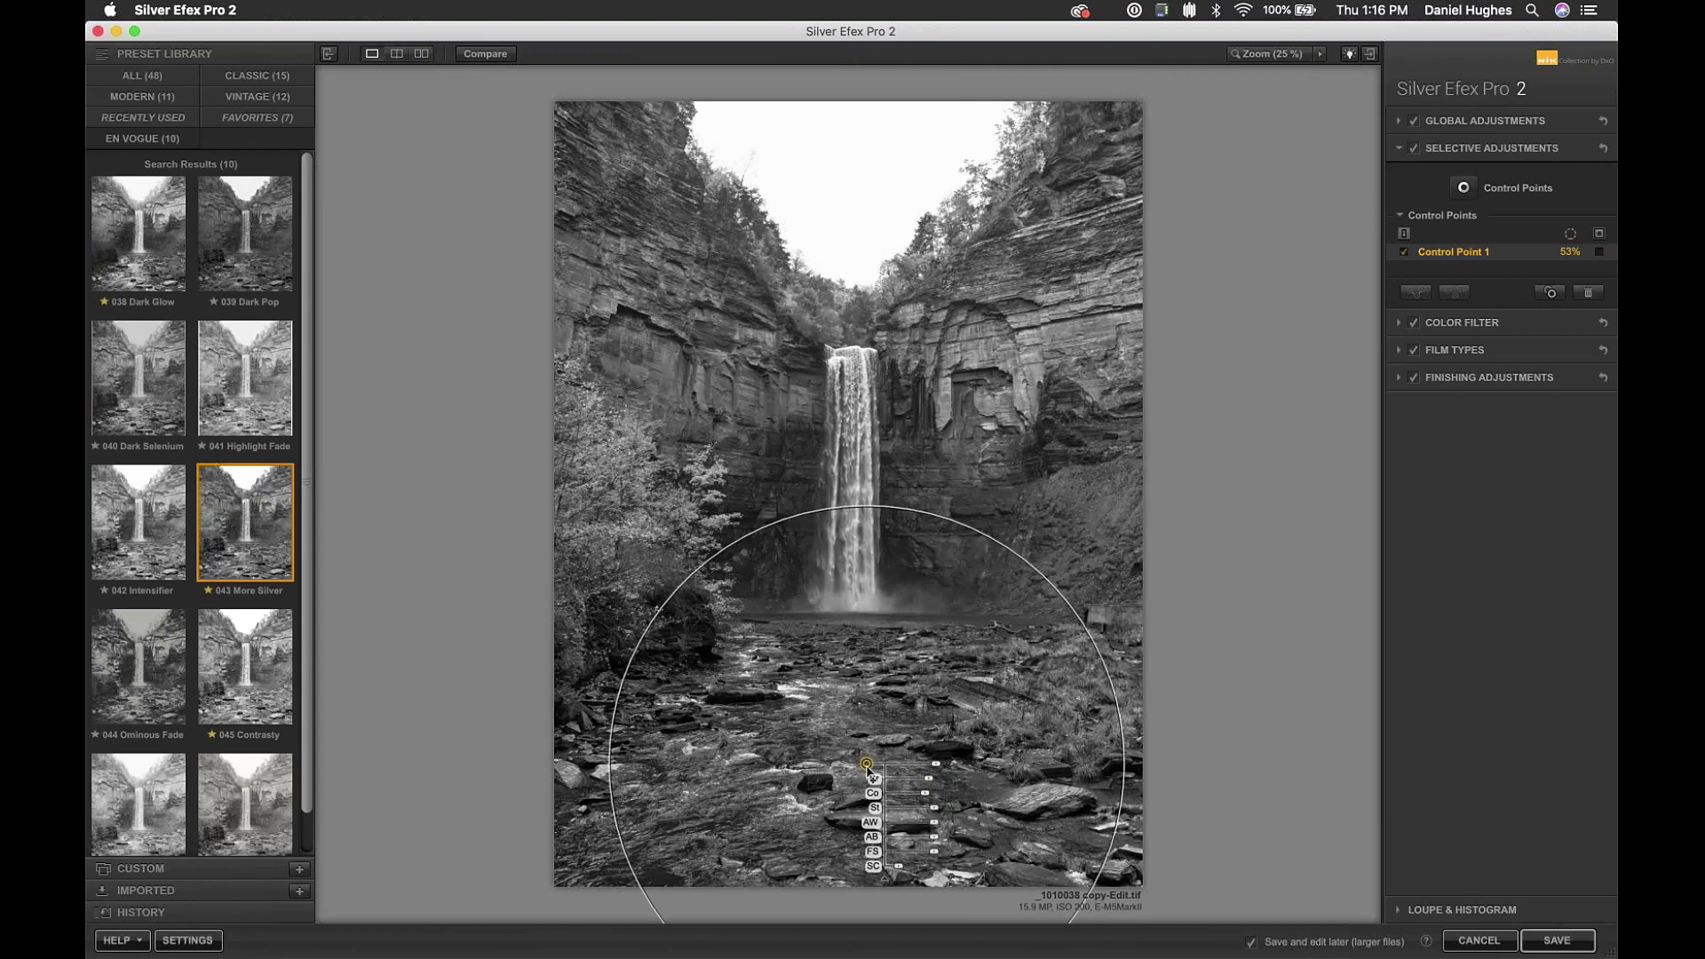
- Add a control point on the cliff face left of the waterfall, enlarge its area to 37%, and strongly raise its Structure
click(1462, 186)
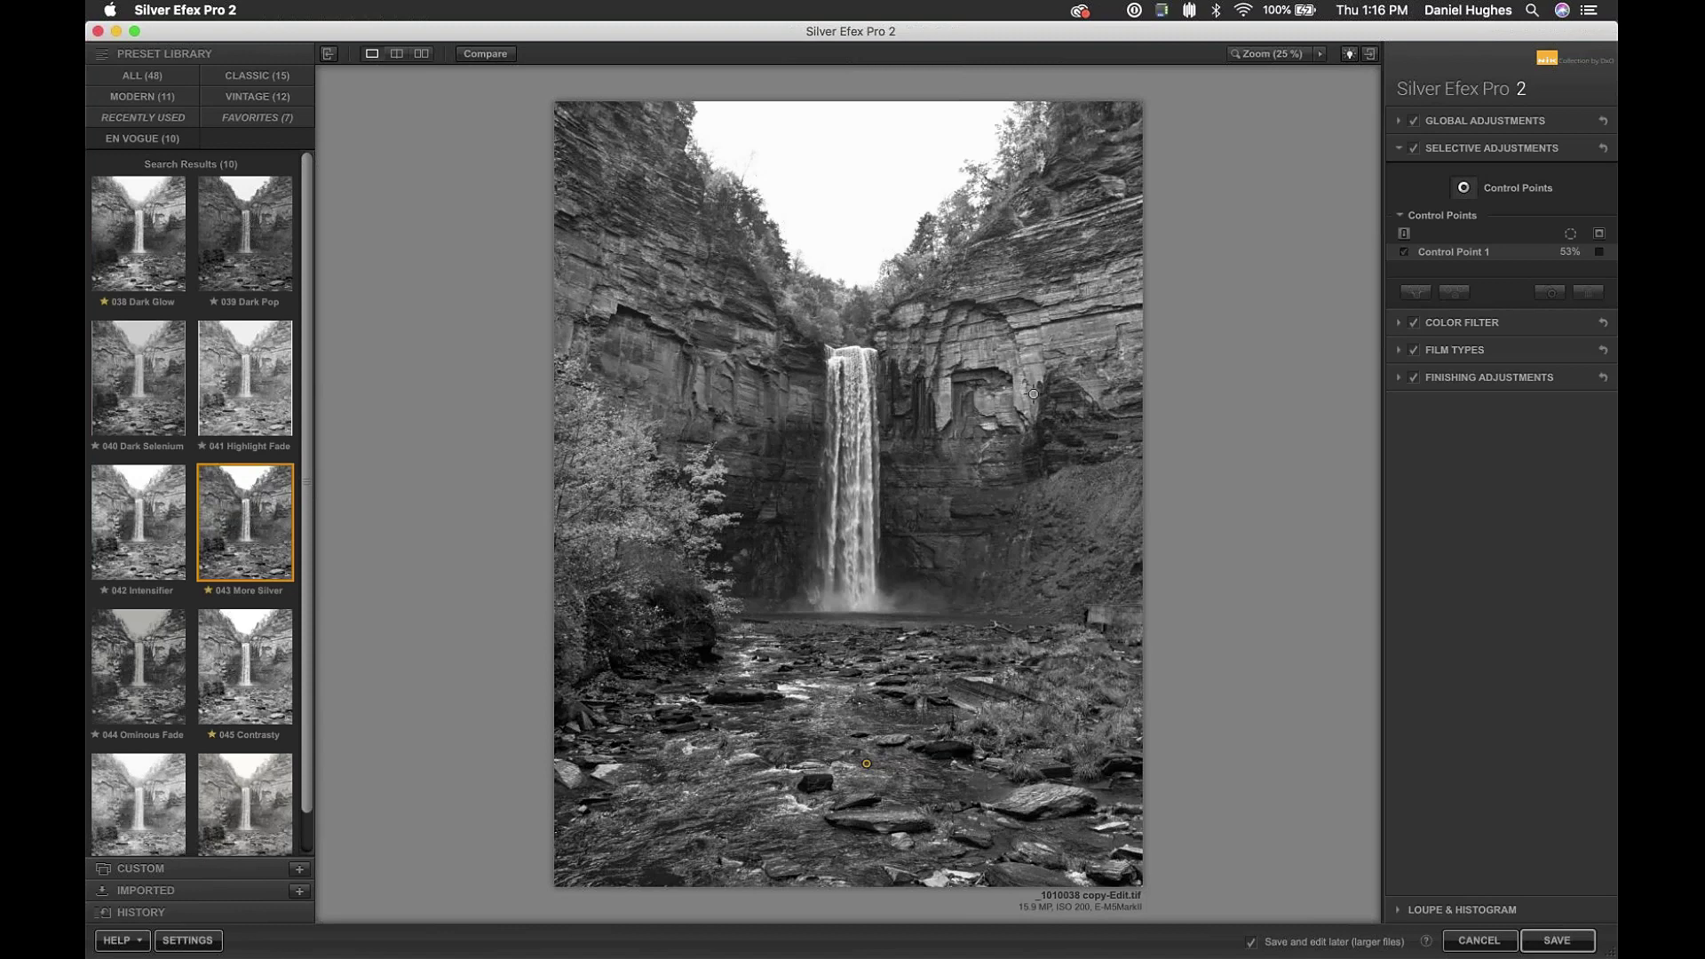
click(700, 315)
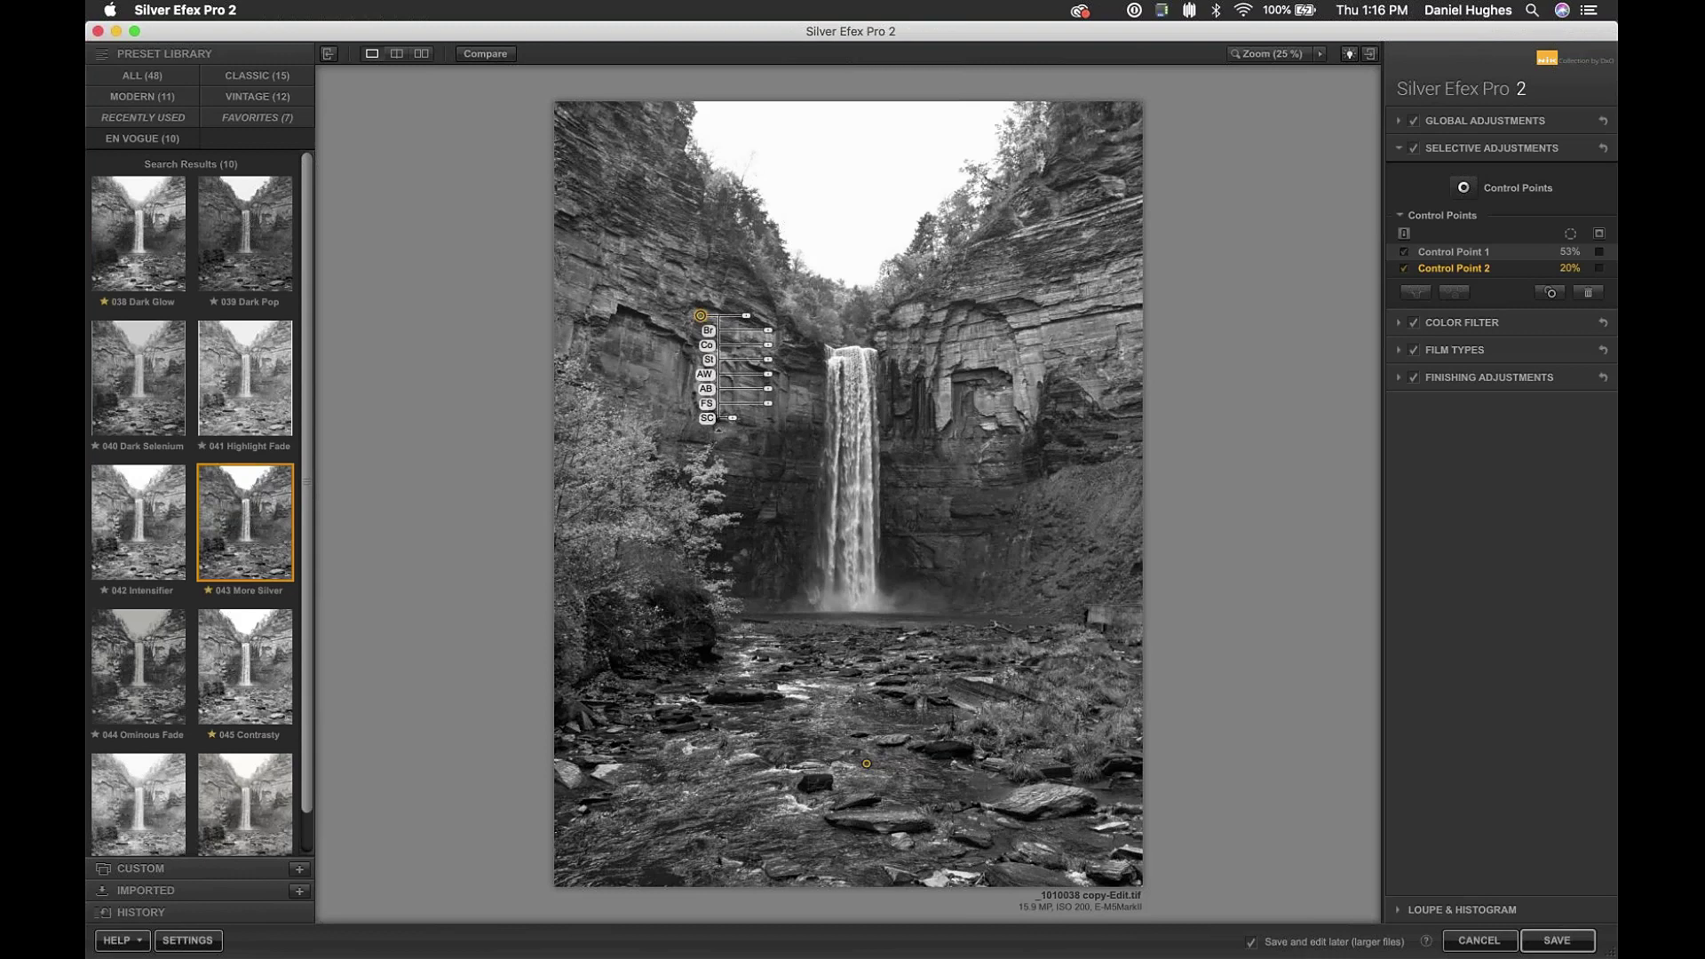
drag(700, 314, 791, 366)
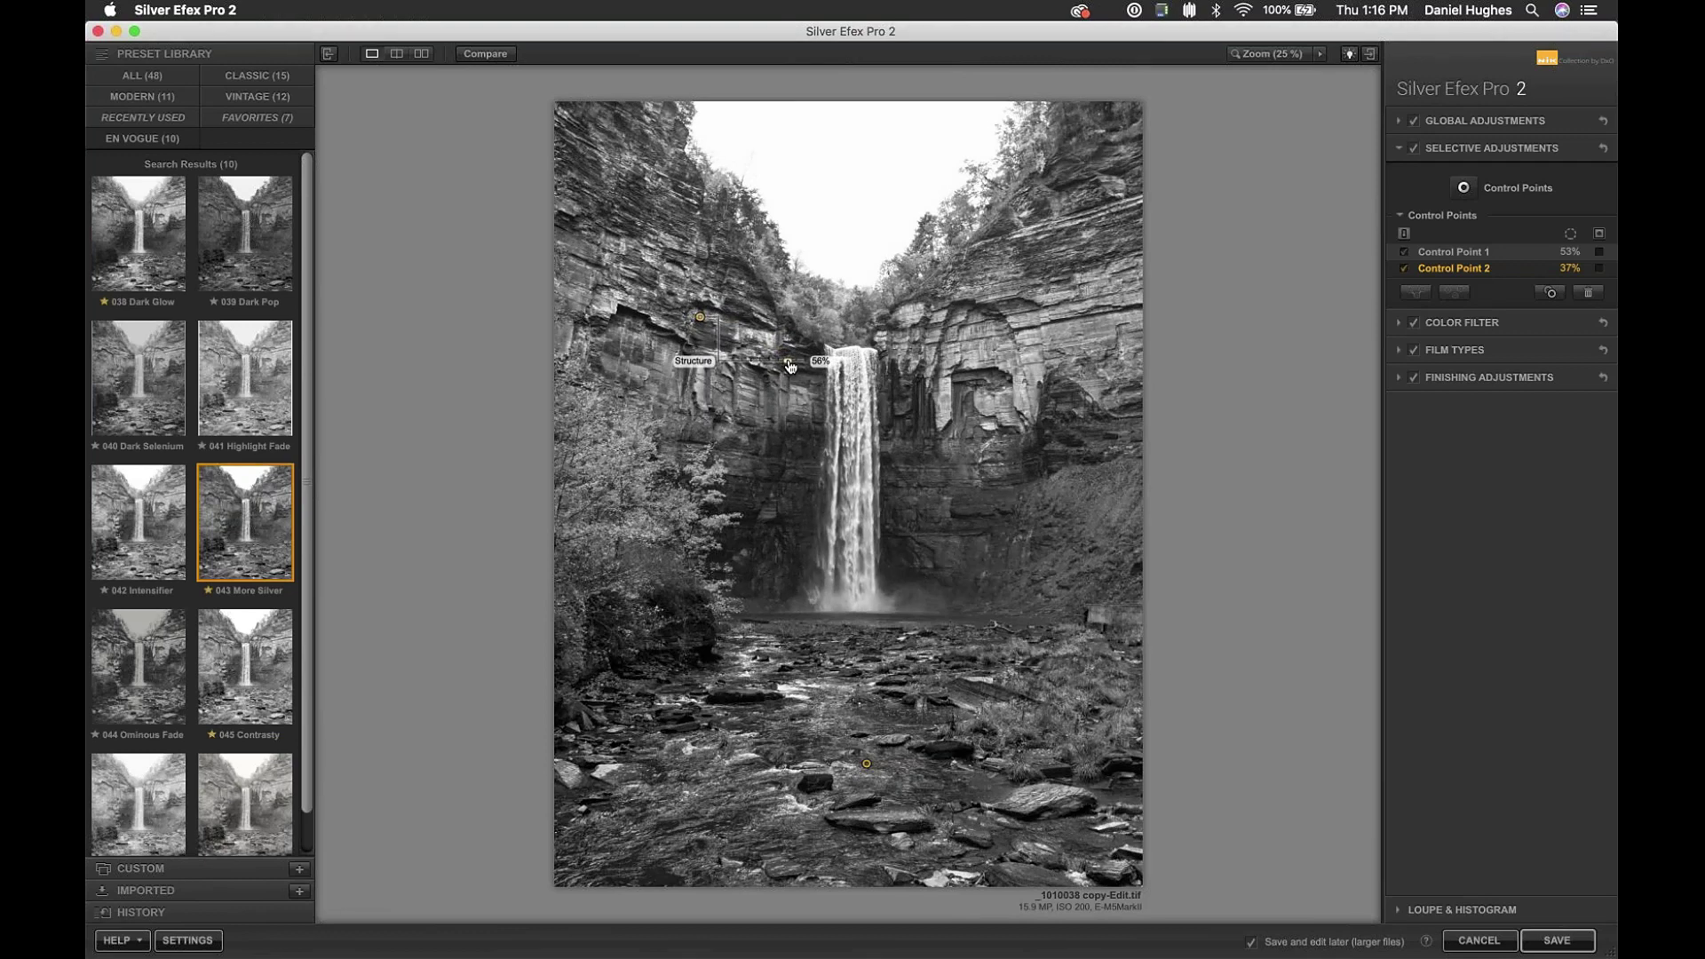
drag(790, 366, 822, 365)
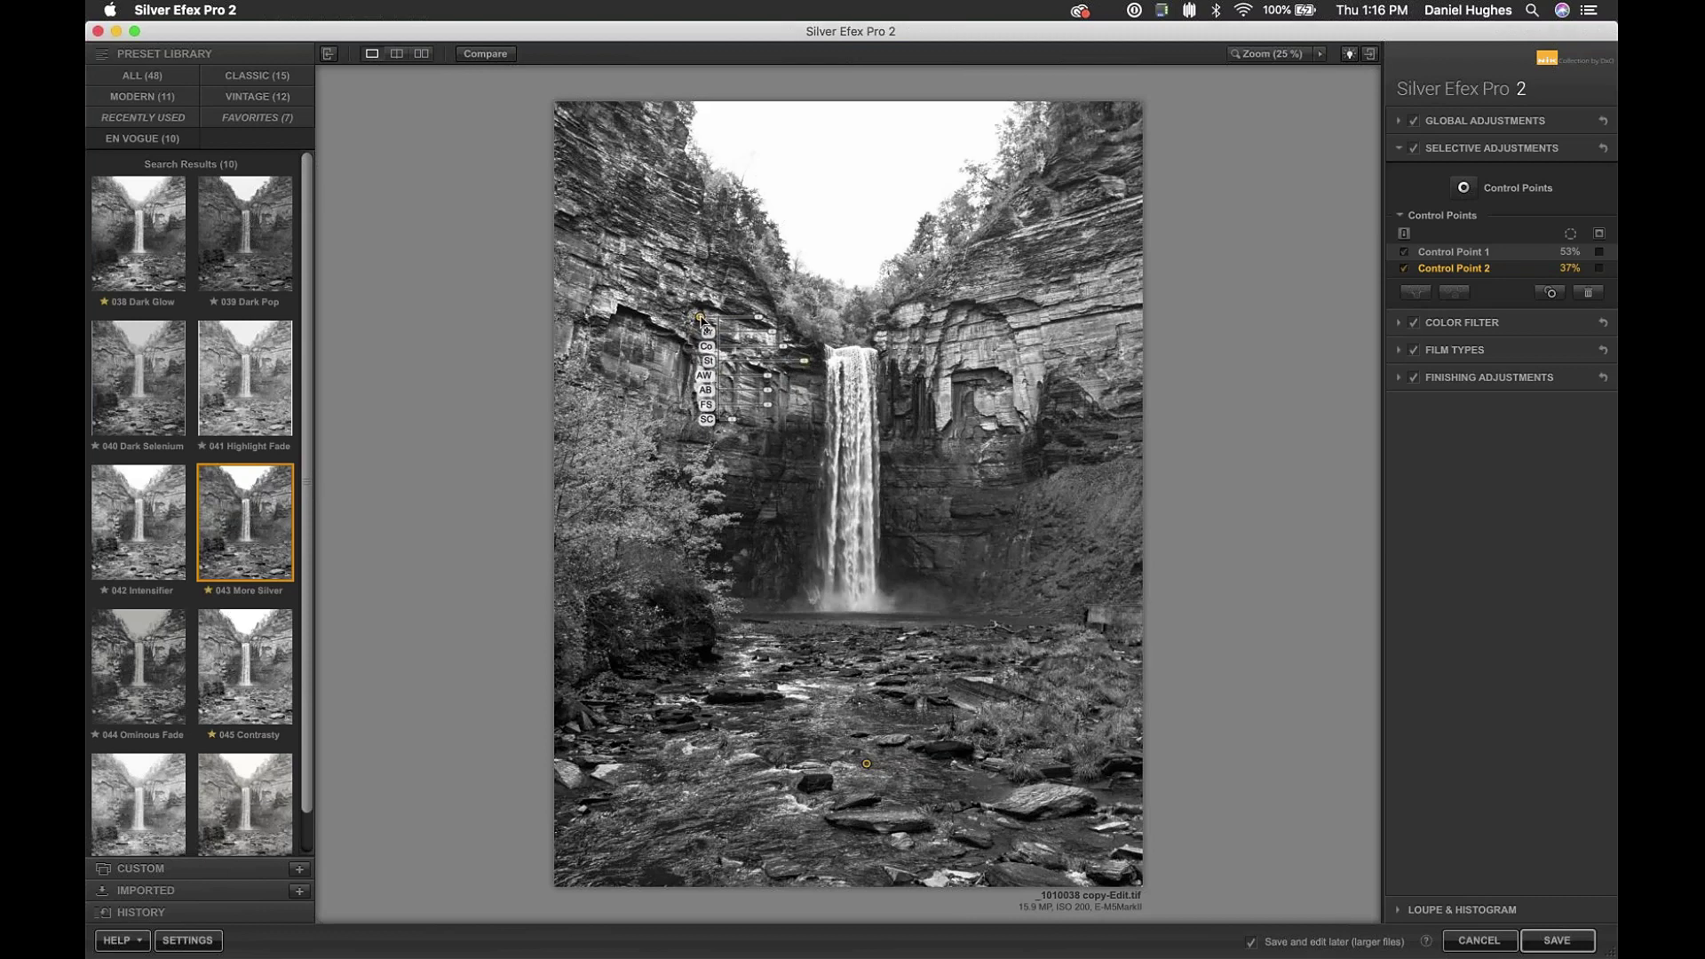
- Move the left cliff's control point slightly down the rock face and reduce its Structure to a moderate boost
mouse_move(702, 319)
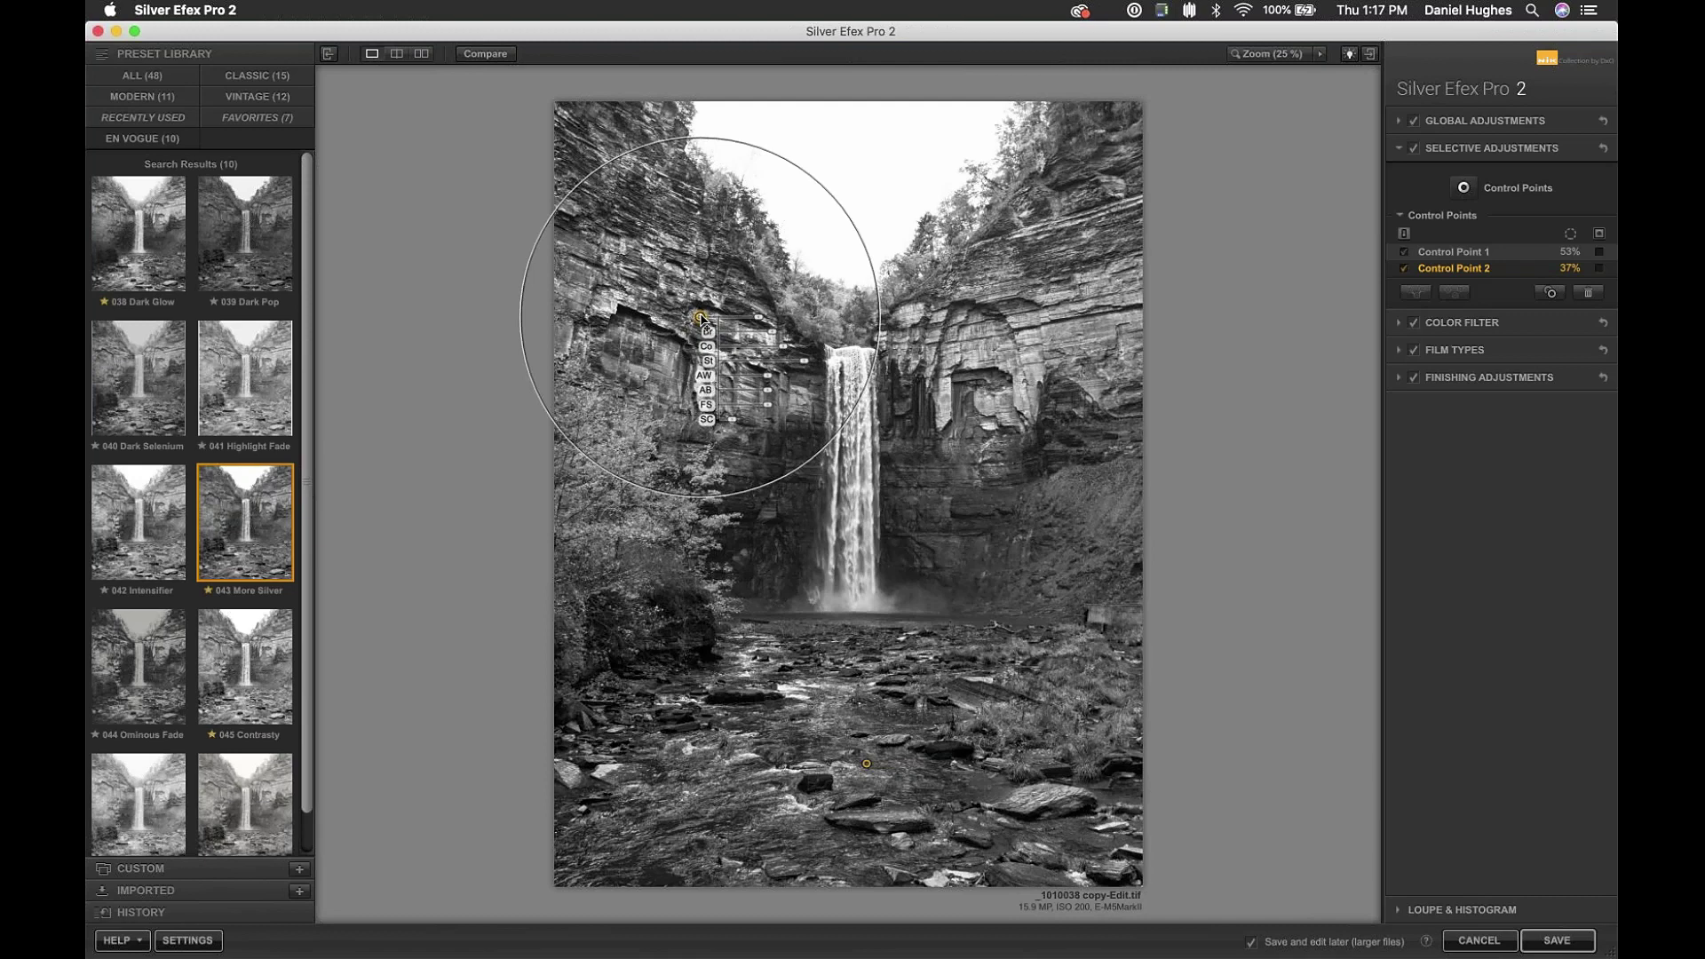
drag(700, 316, 715, 359)
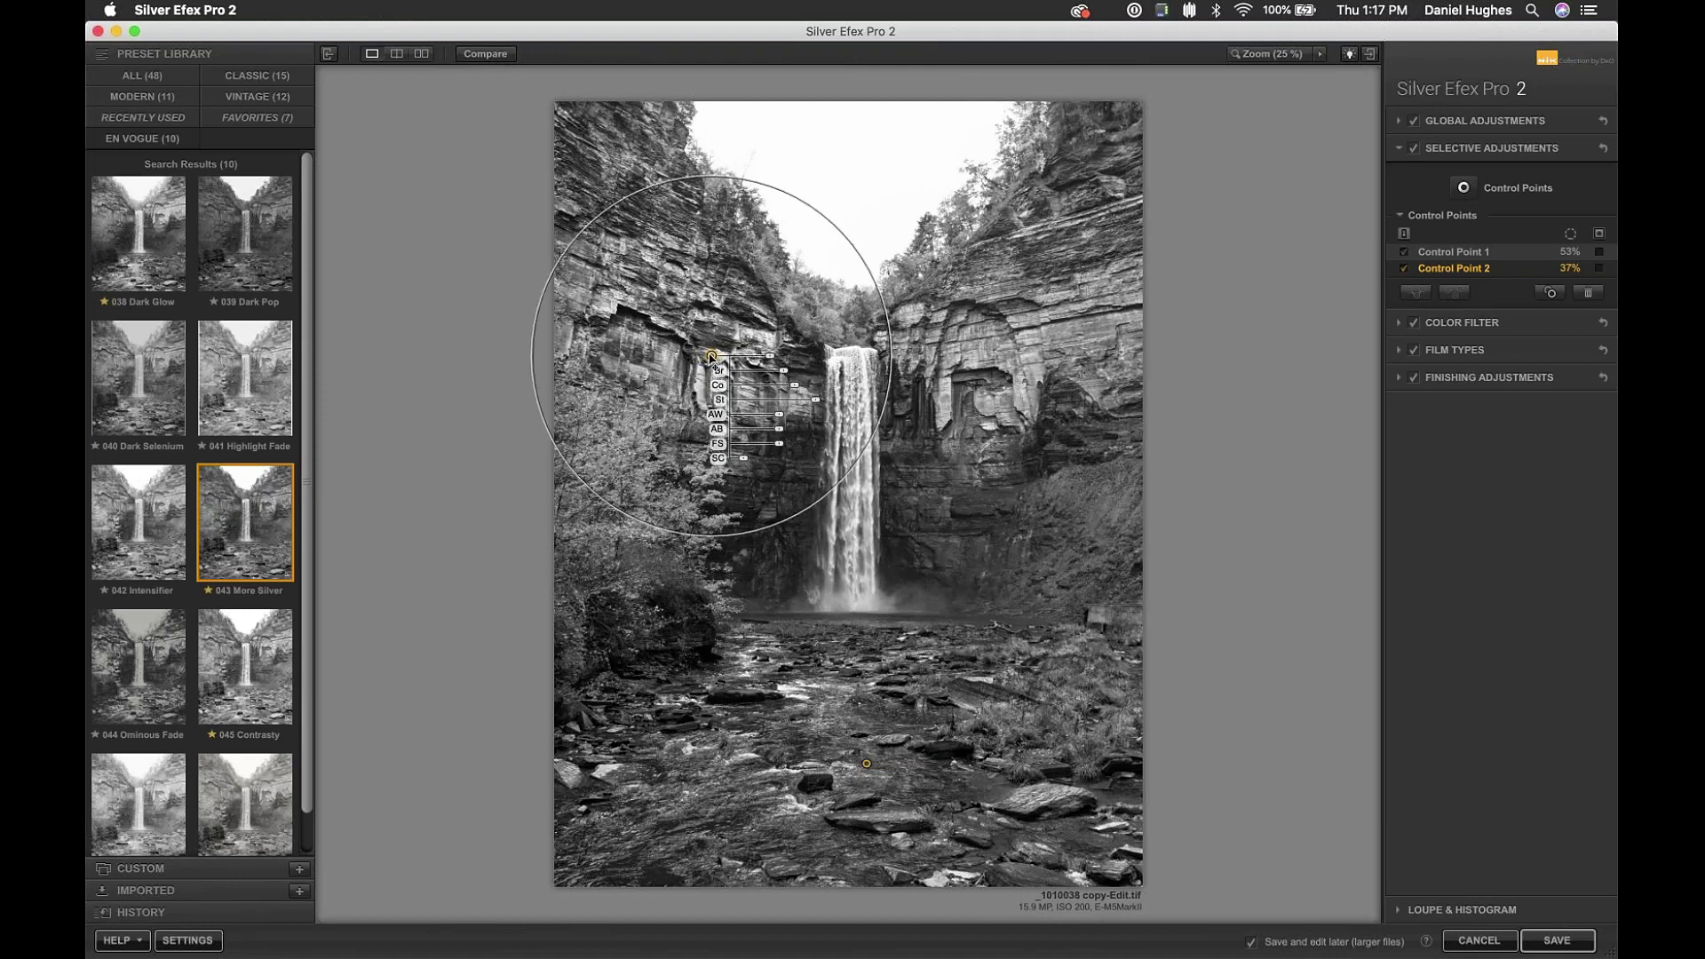
mouse_move(714, 360)
mouse_down()
mouse_move(732, 325)
mouse_move(713, 360)
mouse_up()
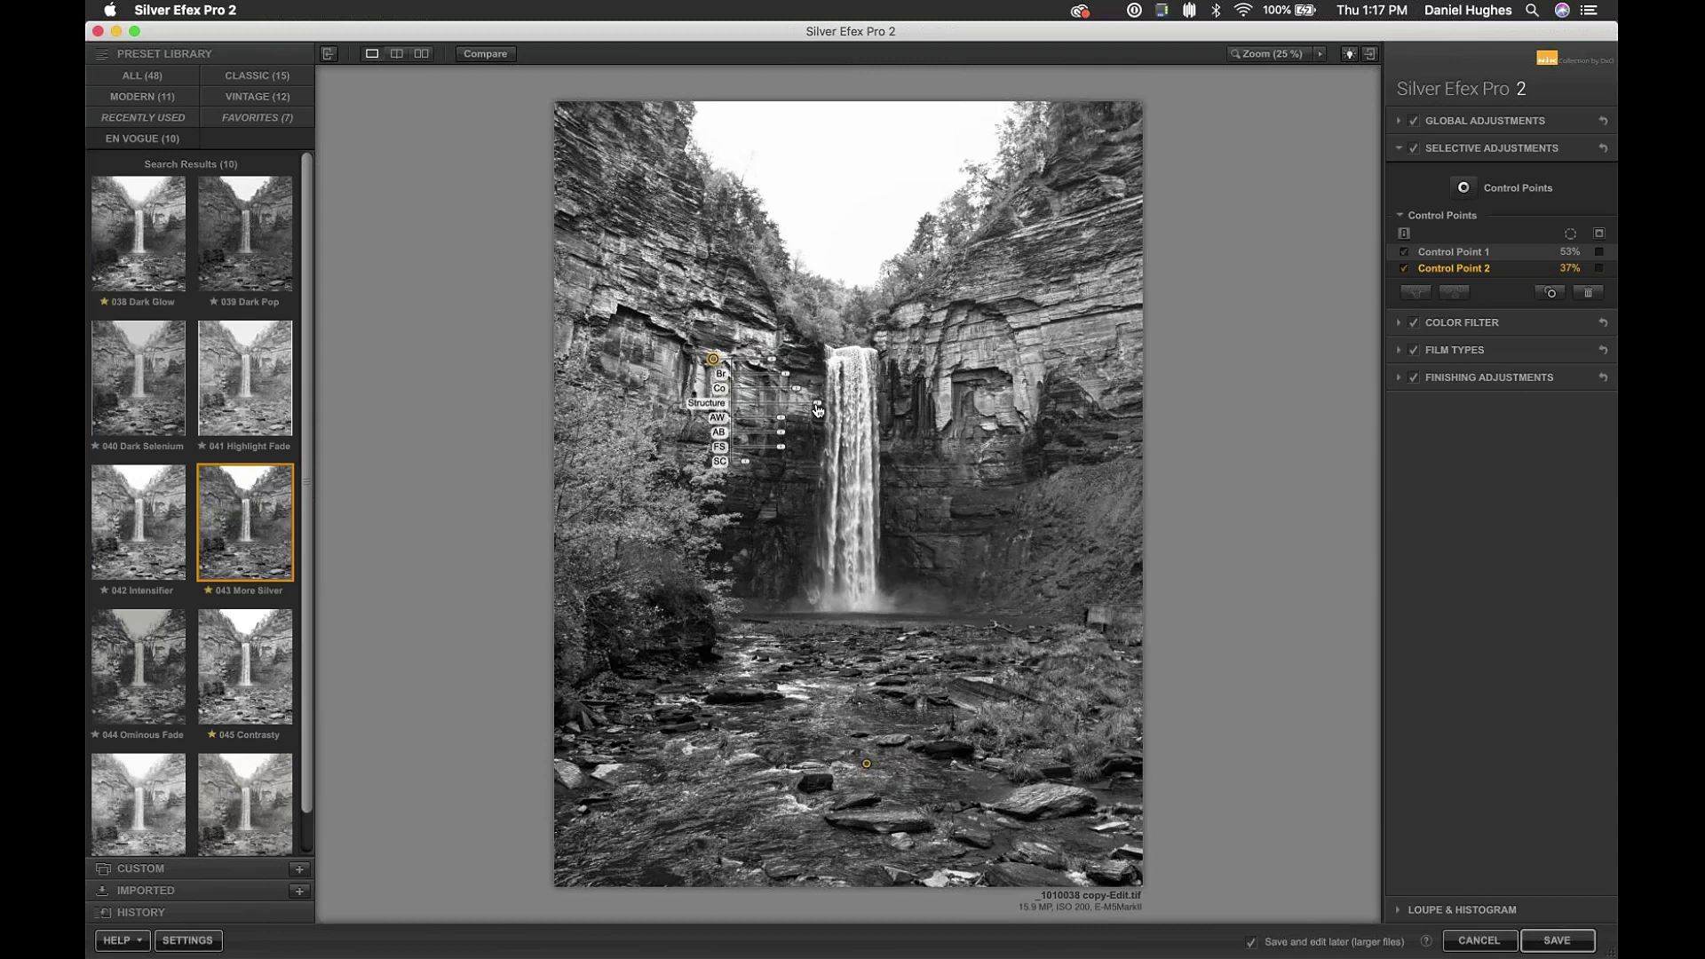
drag(818, 409, 790, 397)
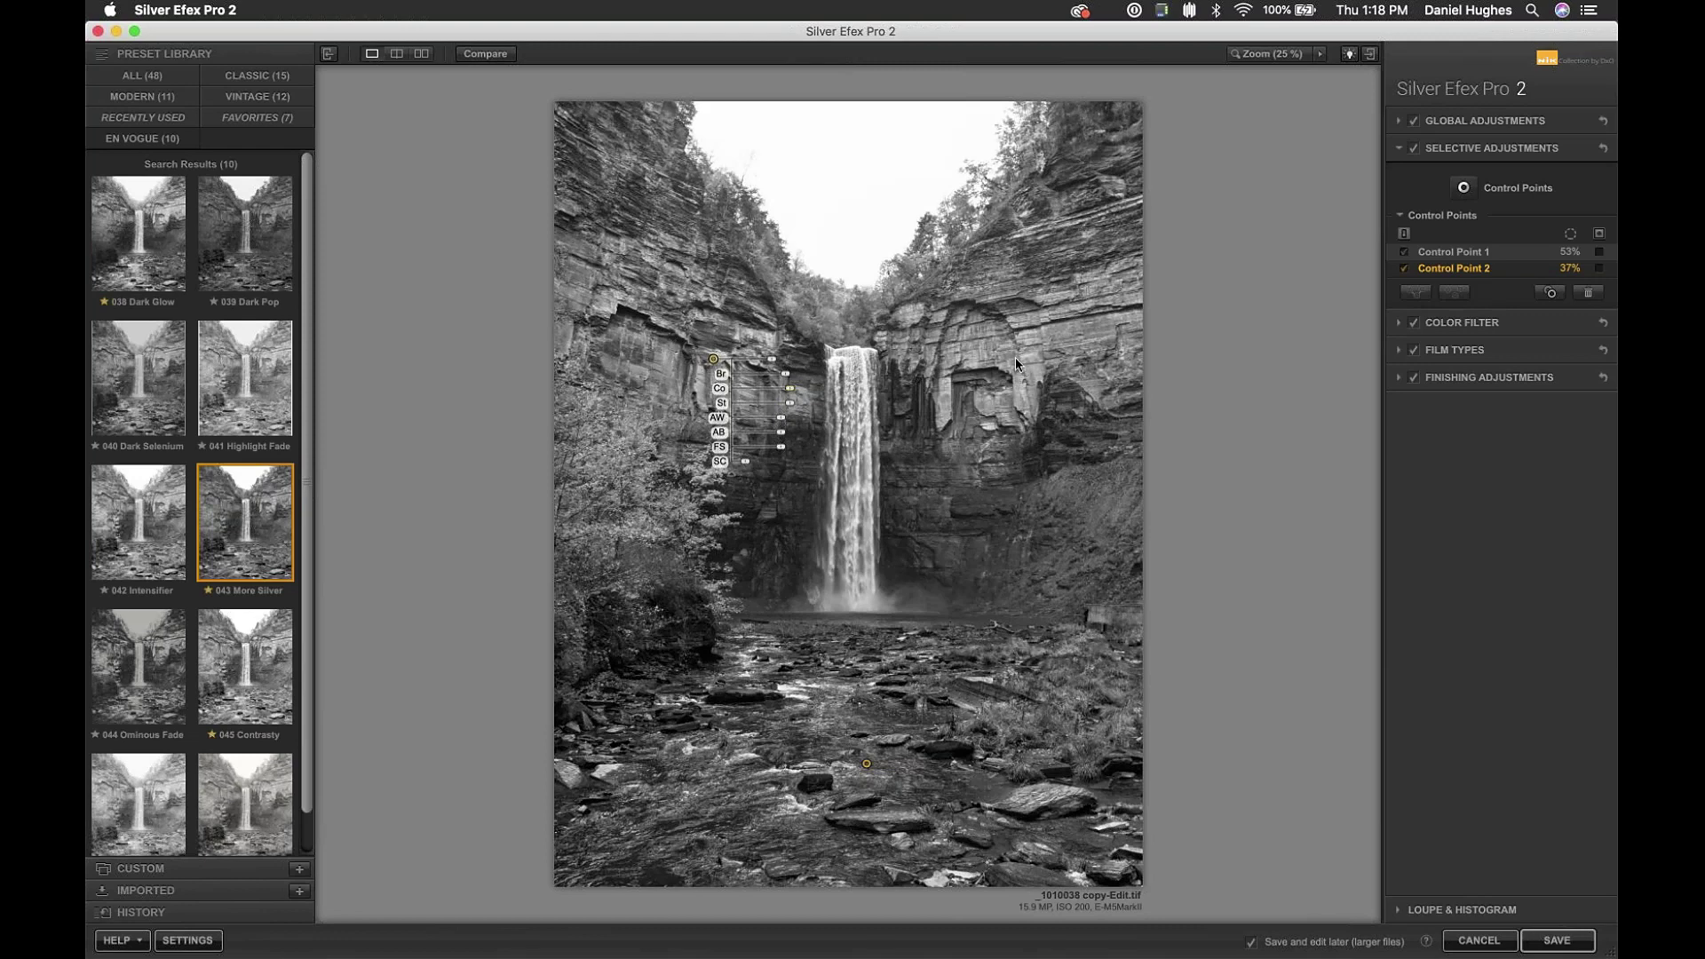
- Add a control point on the cliff face right of the waterfall, with a 28% area and Structure at 25%
click(1464, 187)
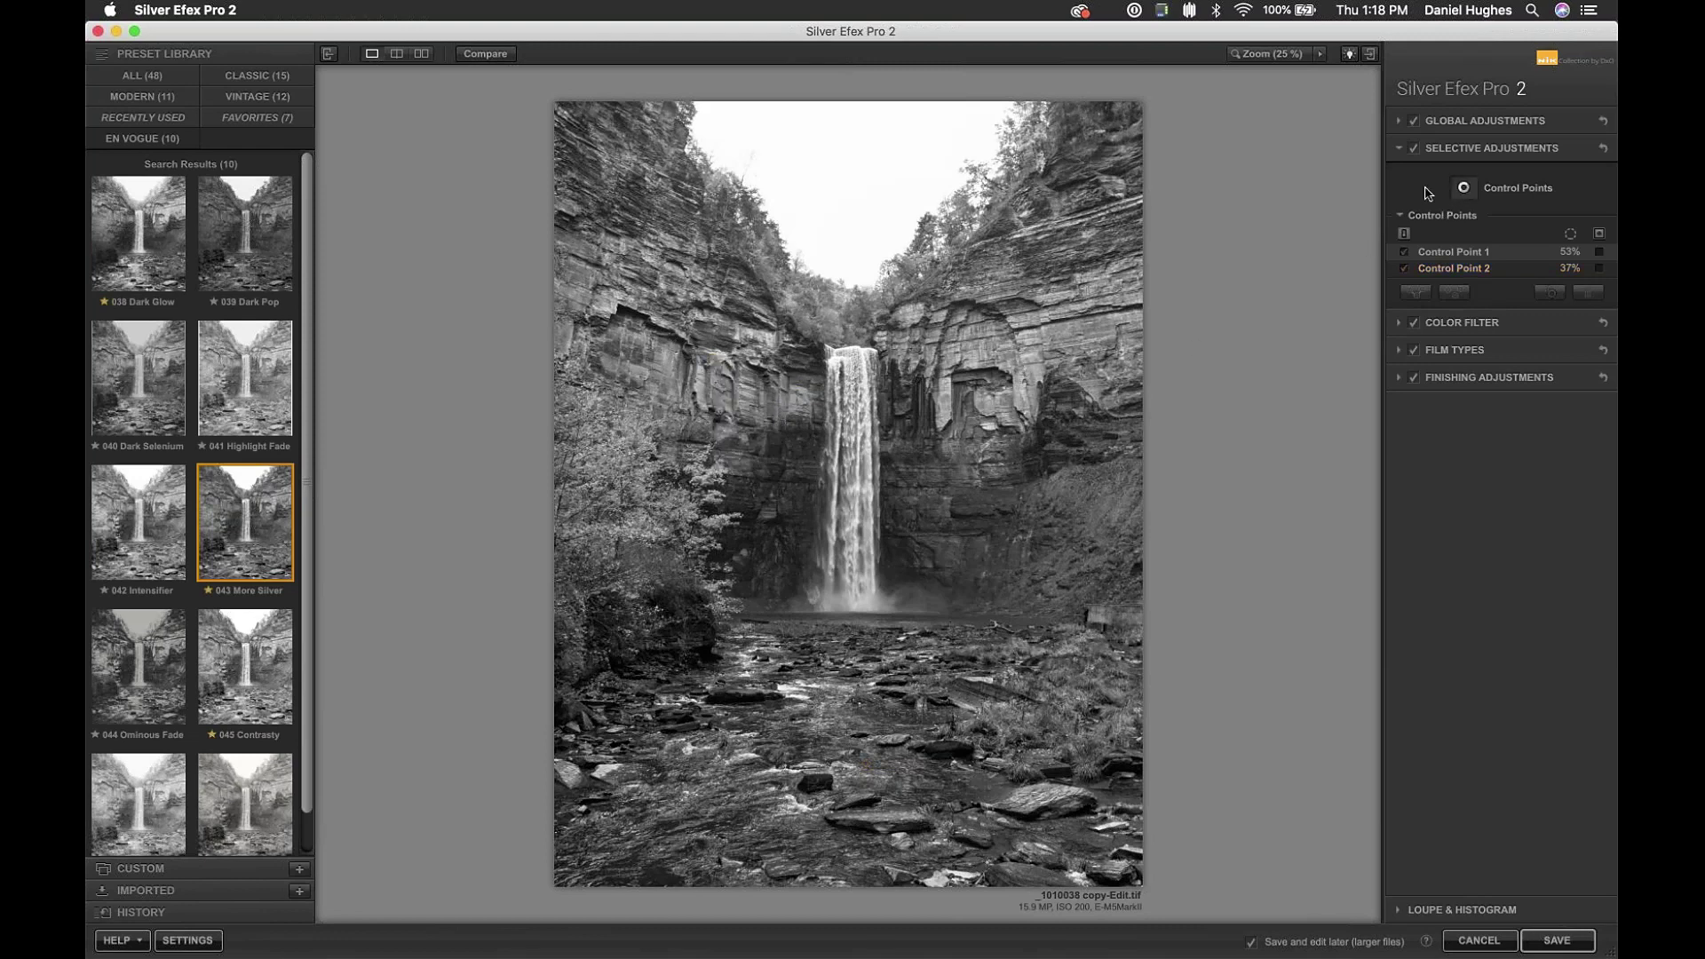
click(1022, 338)
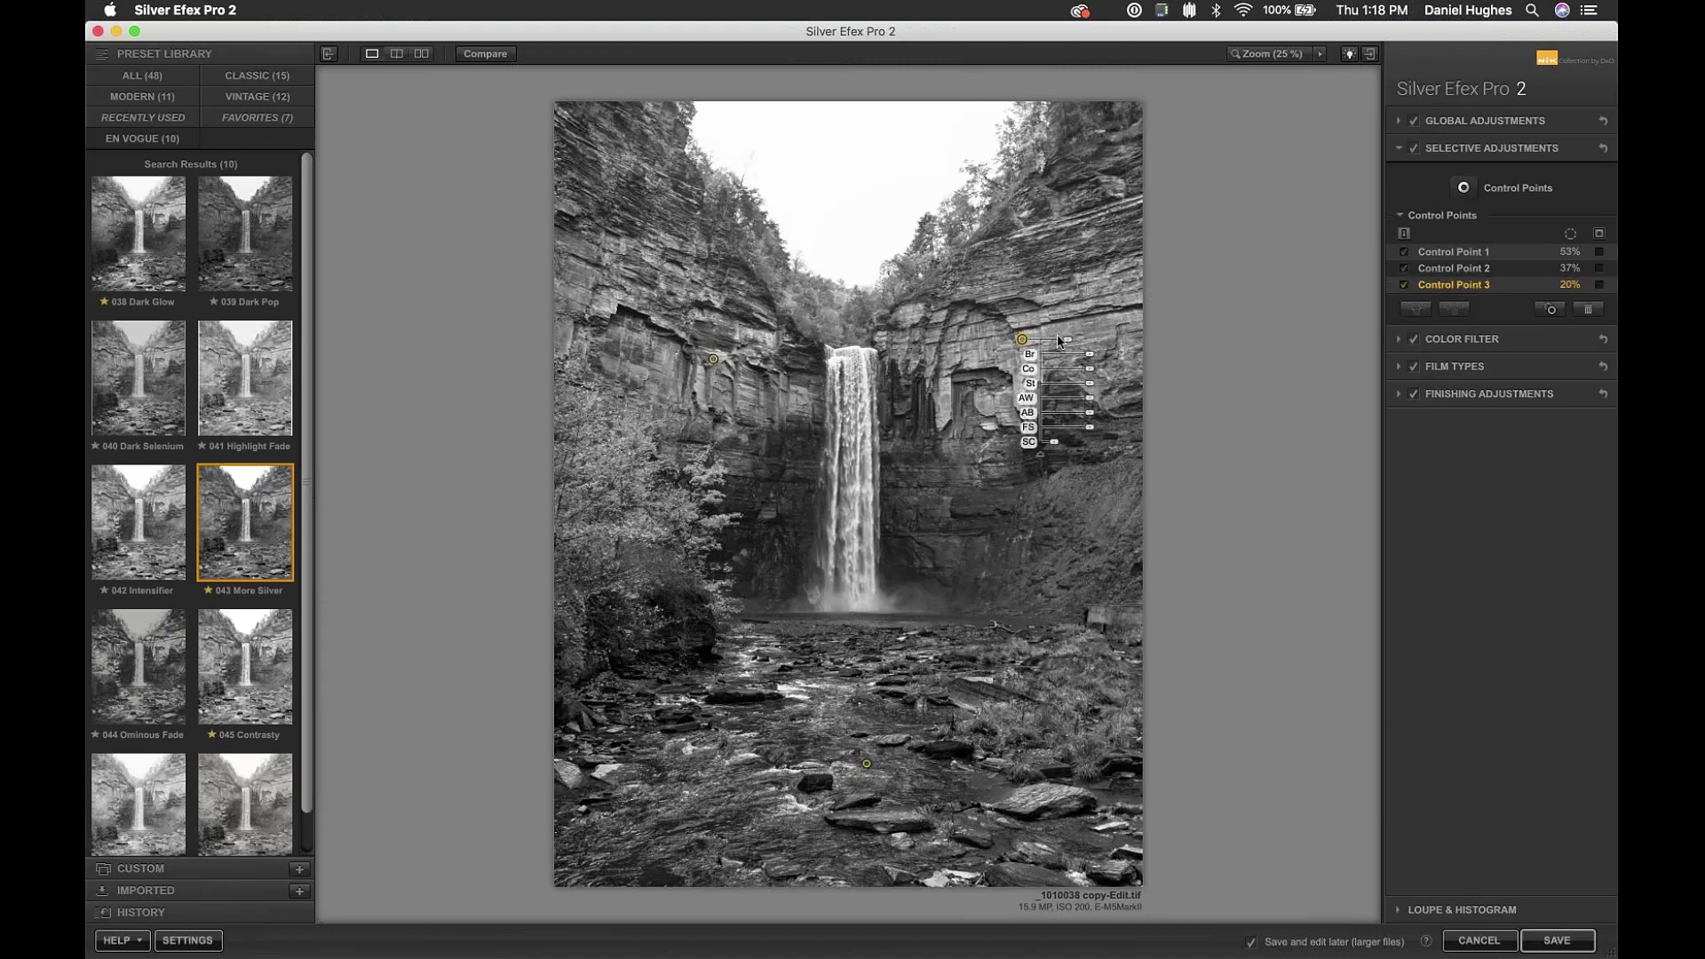
drag(1074, 345, 1085, 345)
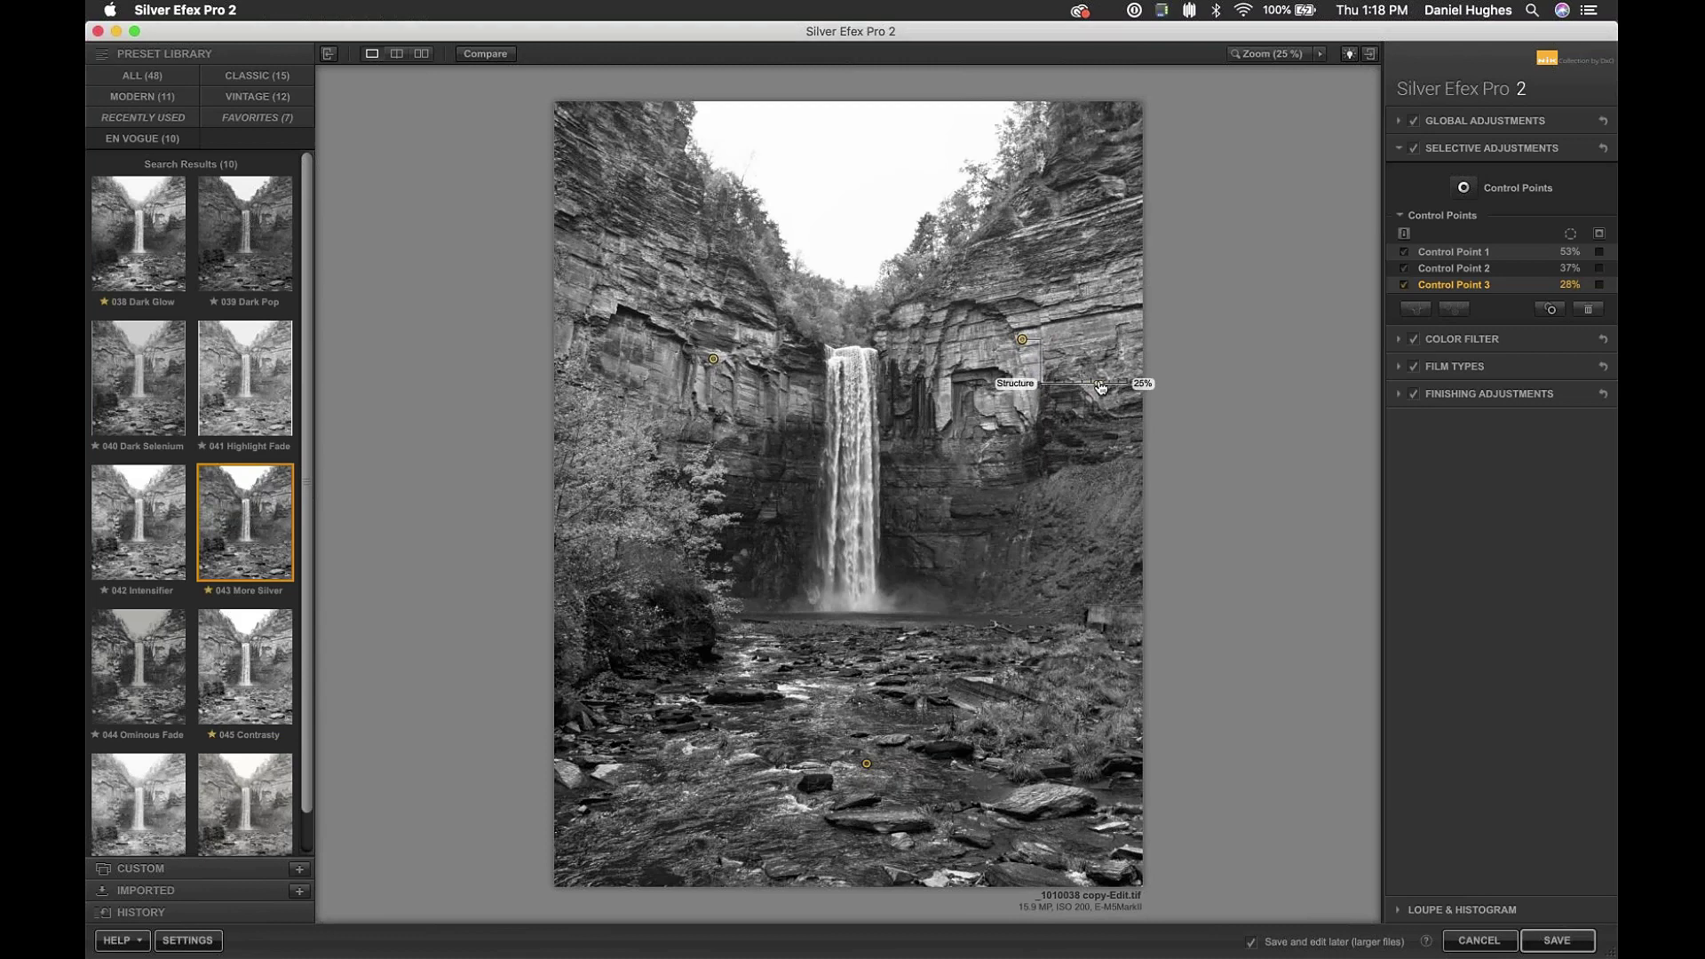
drag(1101, 387, 1100, 387)
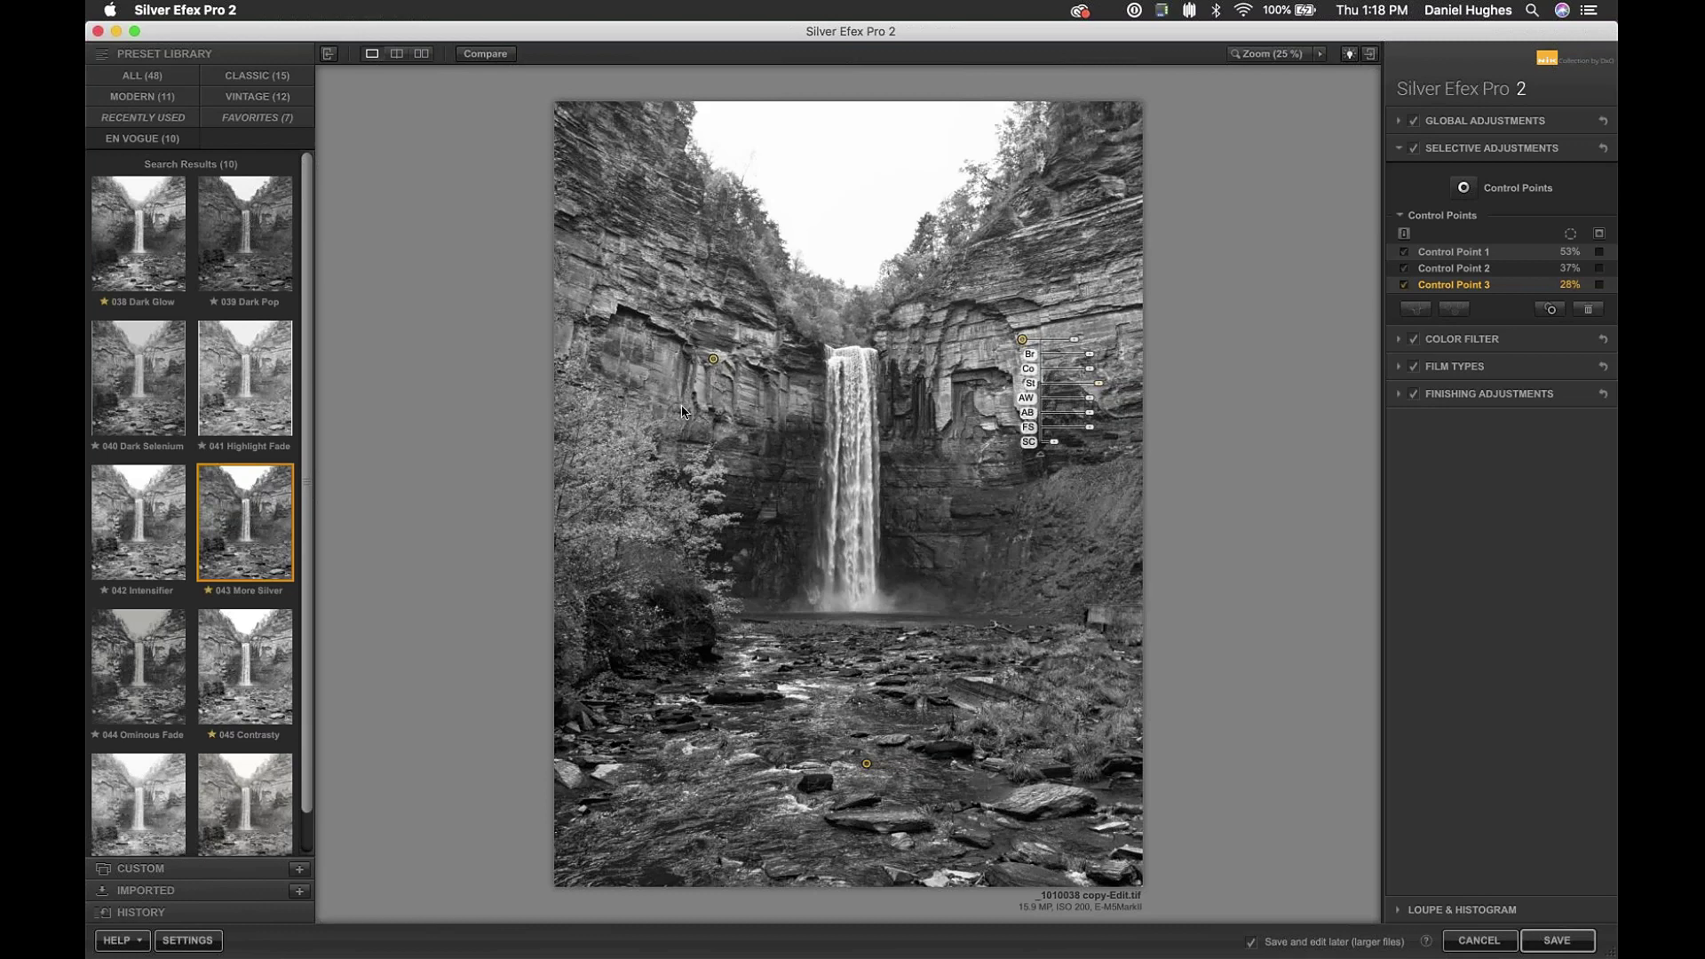
- Add a control point on the light-leaved tree with a 30% area, strongly raise its Brightness, and shift it slightly towards the waterfall
click(1464, 187)
click(609, 462)
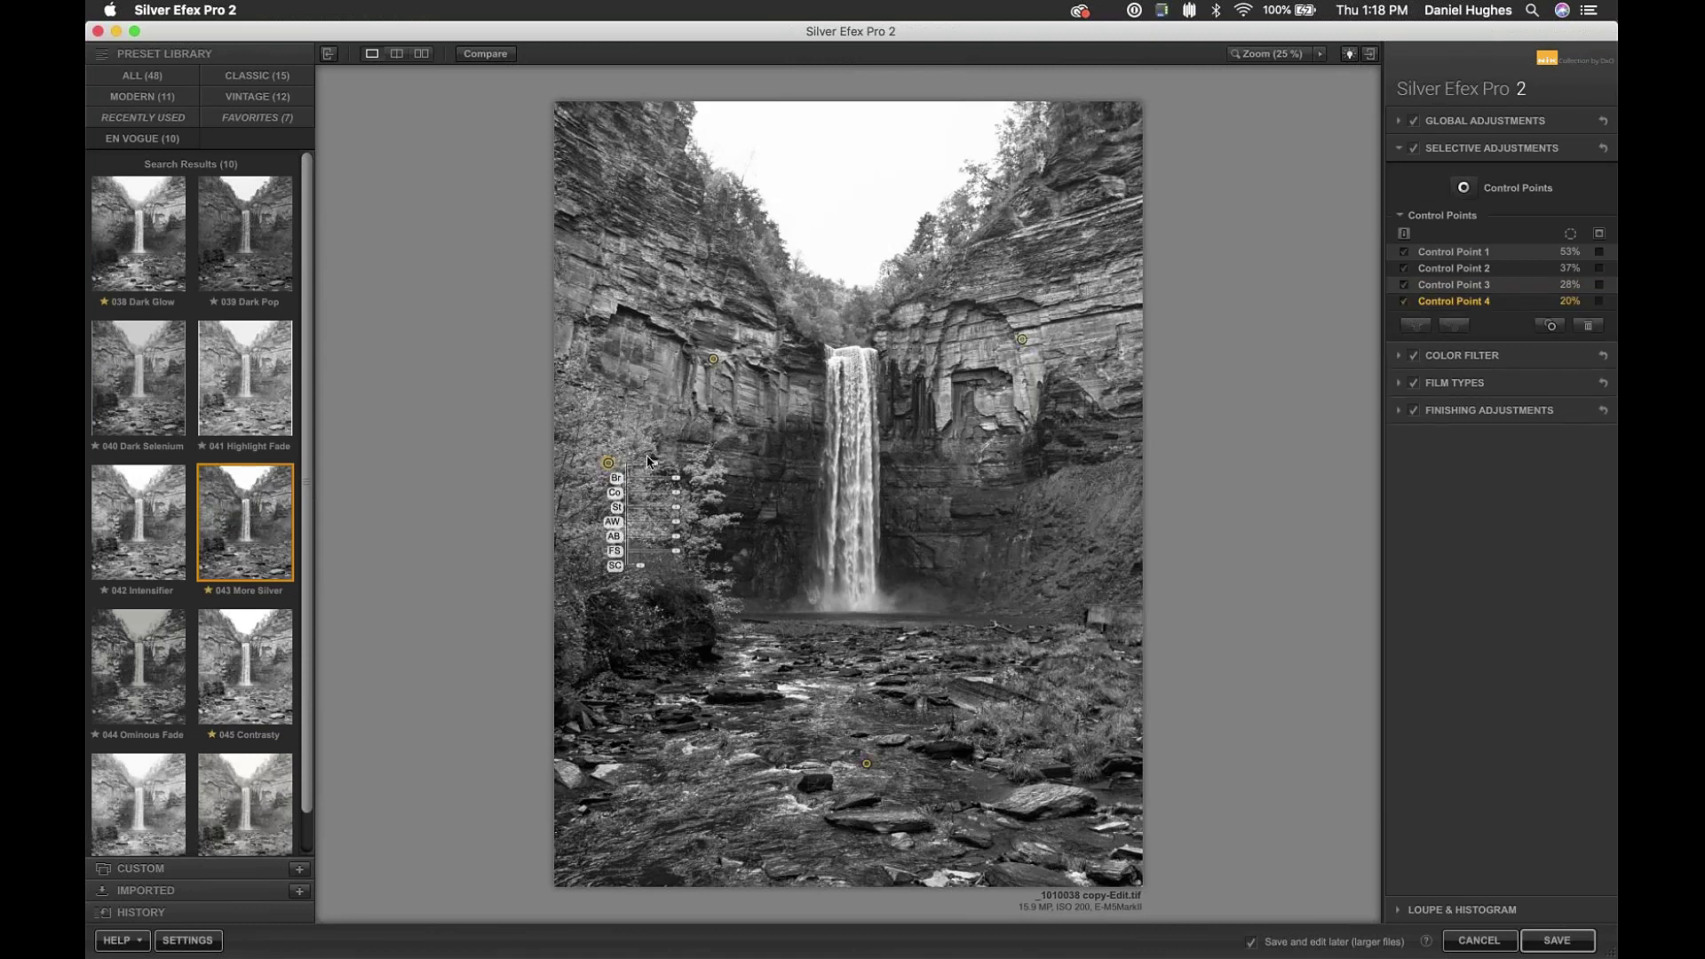
drag(654, 464, 662, 464)
drag(676, 478, 712, 479)
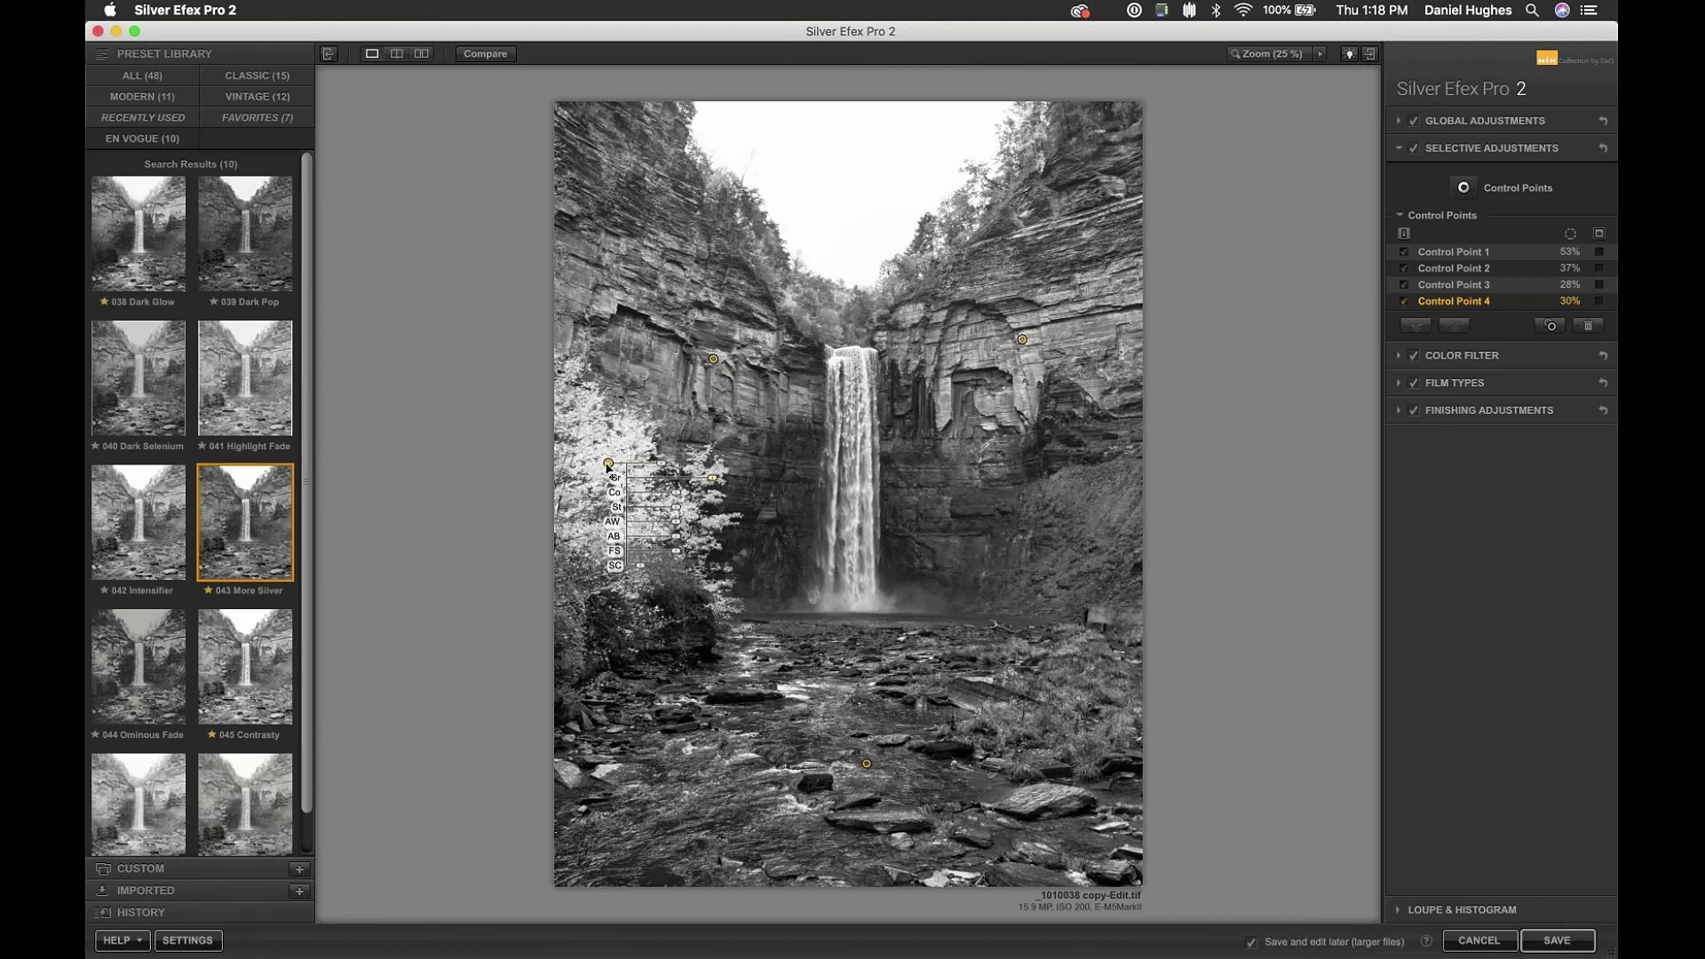
mouse_move(611, 476)
mouse_move(611, 476)
mouse_down()
mouse_move(643, 486)
mouse_move(649, 518)
mouse_move(629, 466)
mouse_up()
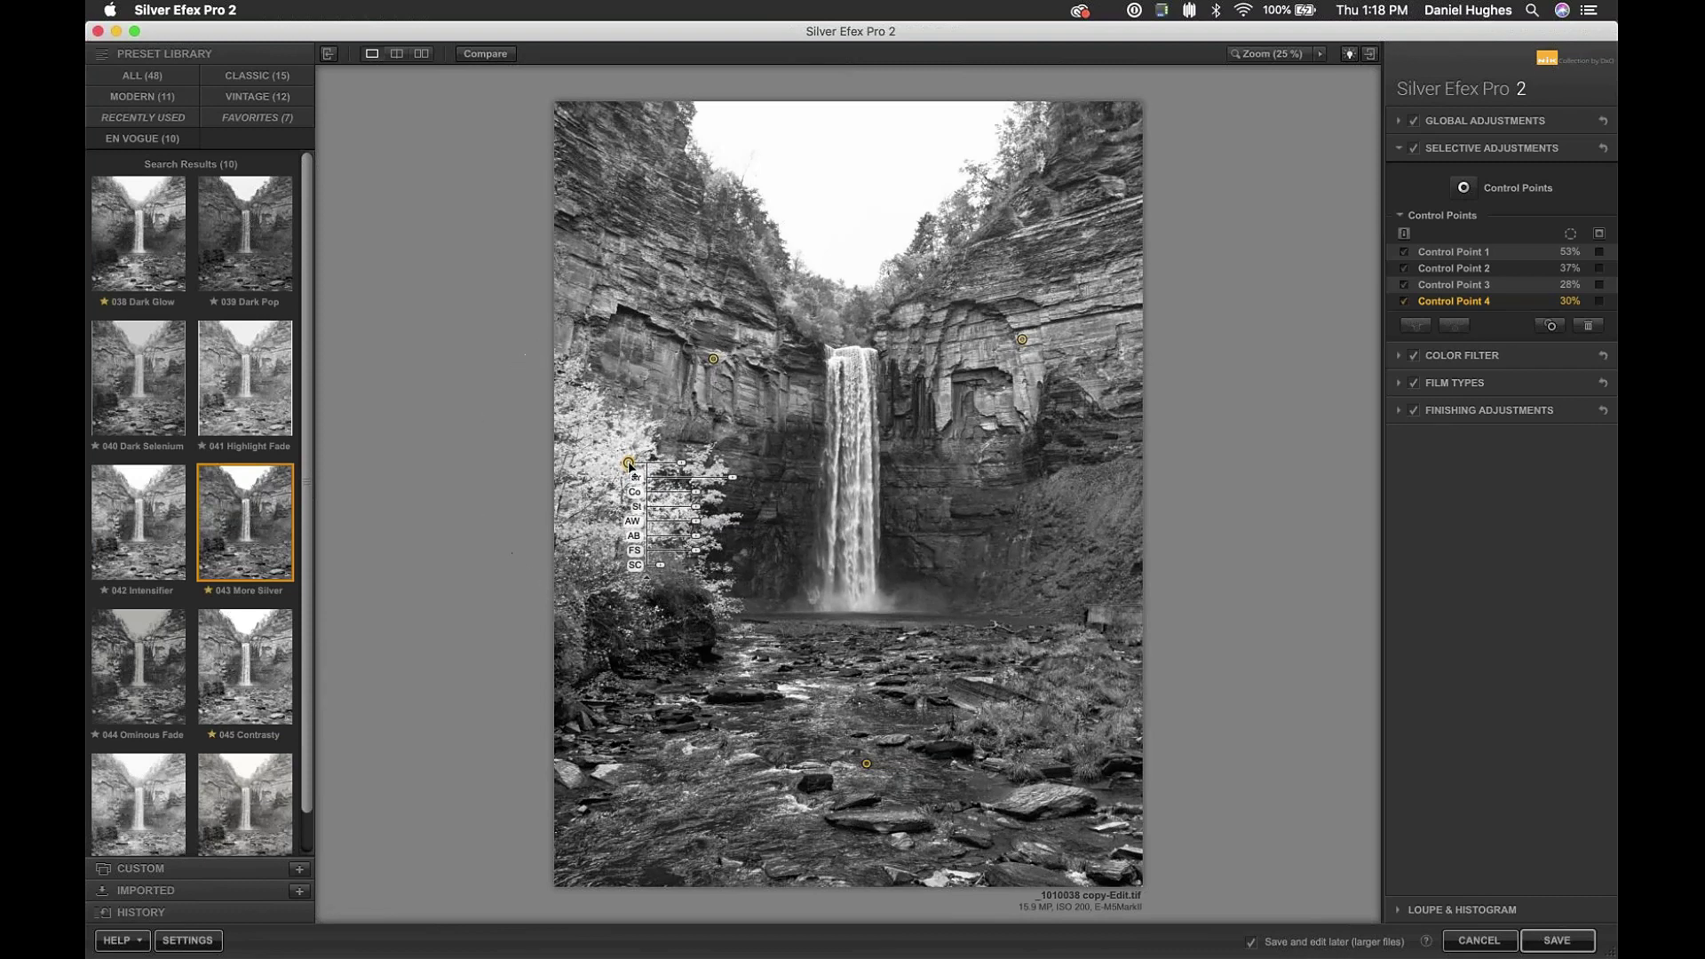
click(569, 424)
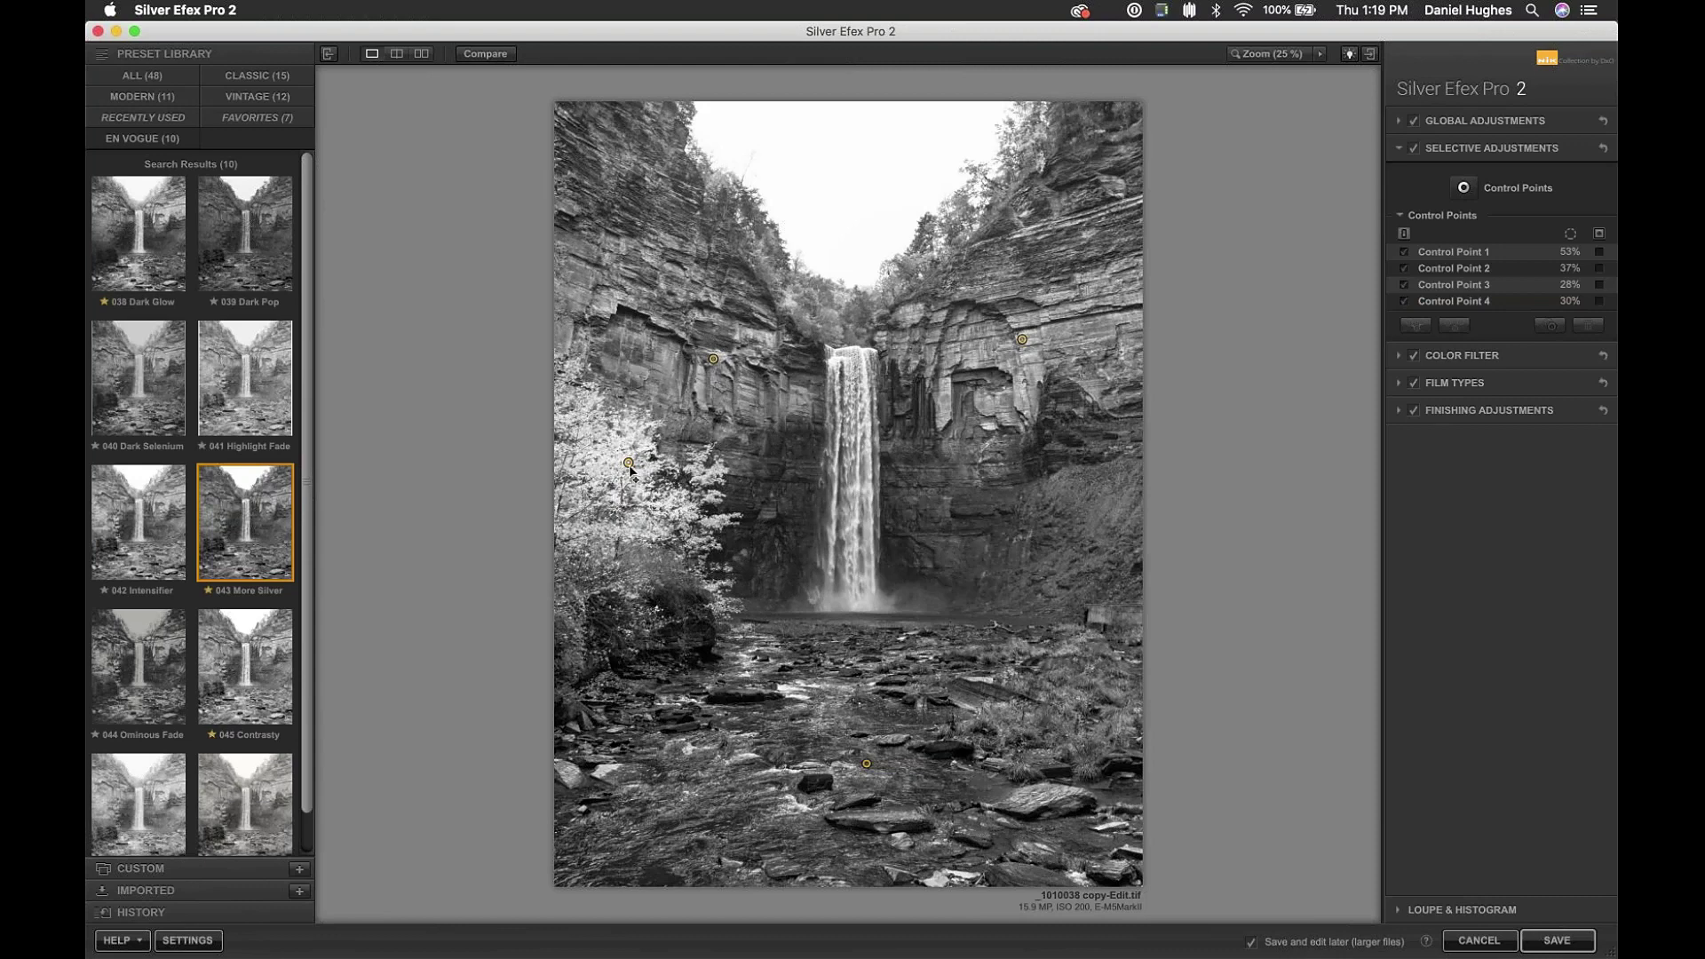
- Add a control point on the rock at the tree's upper edge with a 25% area and slightly reduce its Brightness
click(1463, 187)
click(670, 440)
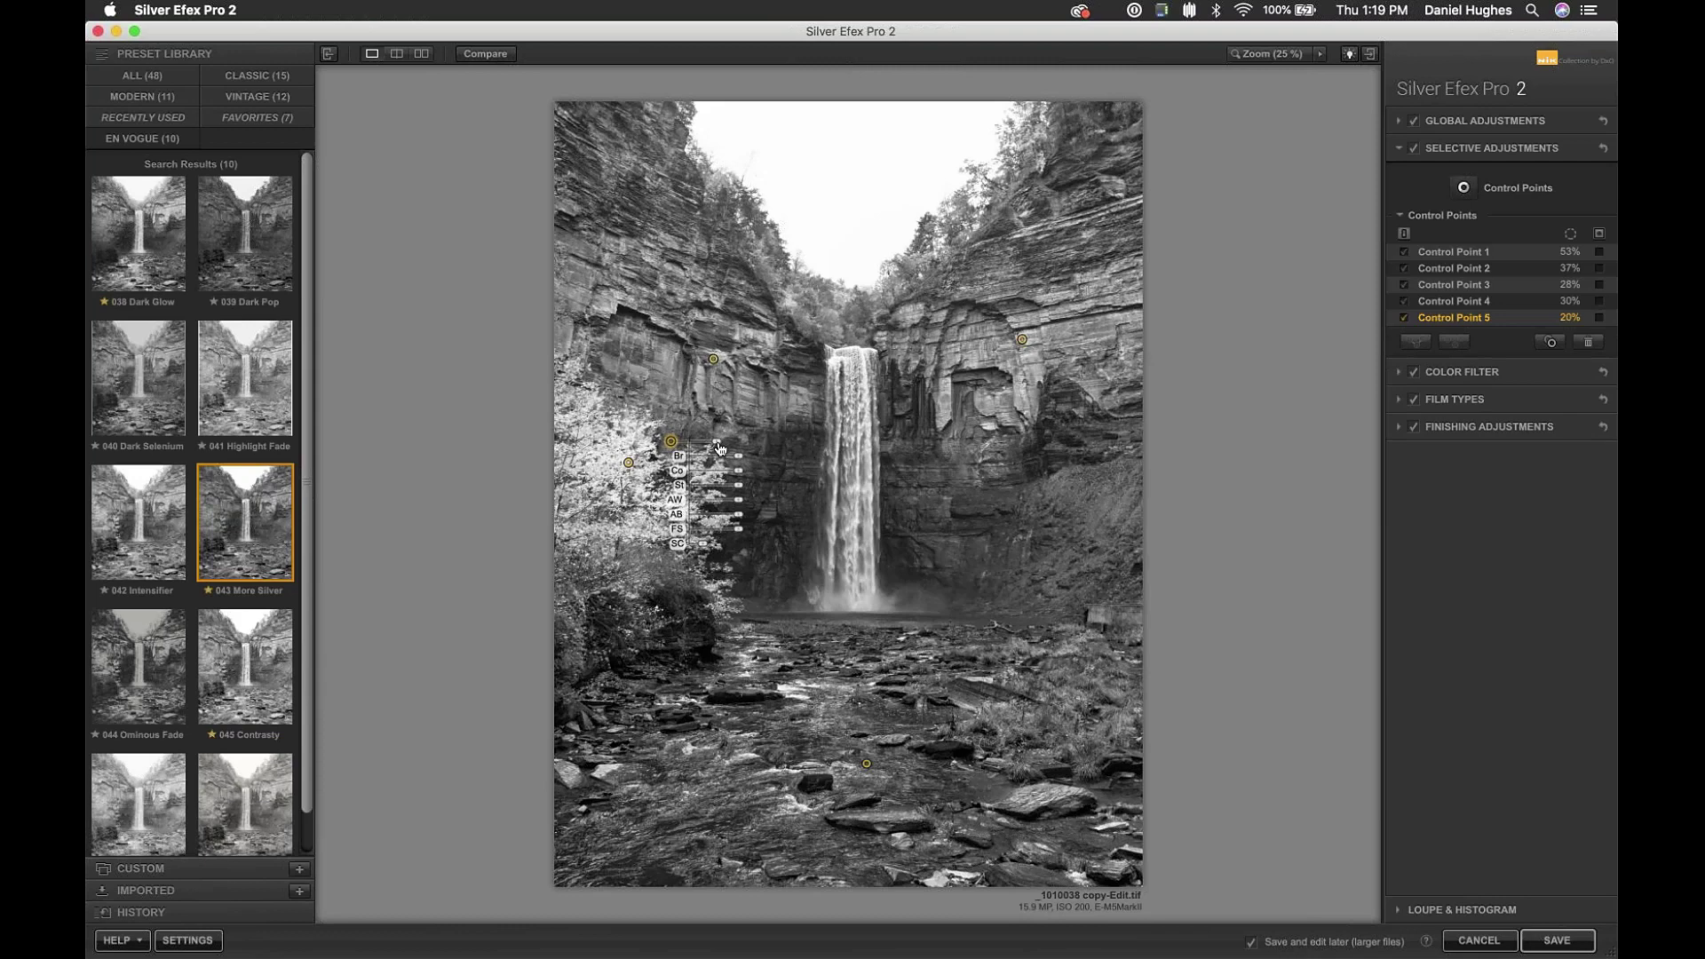
mouse_move(720, 442)
mouse_down()
mouse_move(737, 441)
mouse_move(721, 441)
mouse_move(737, 462)
mouse_up()
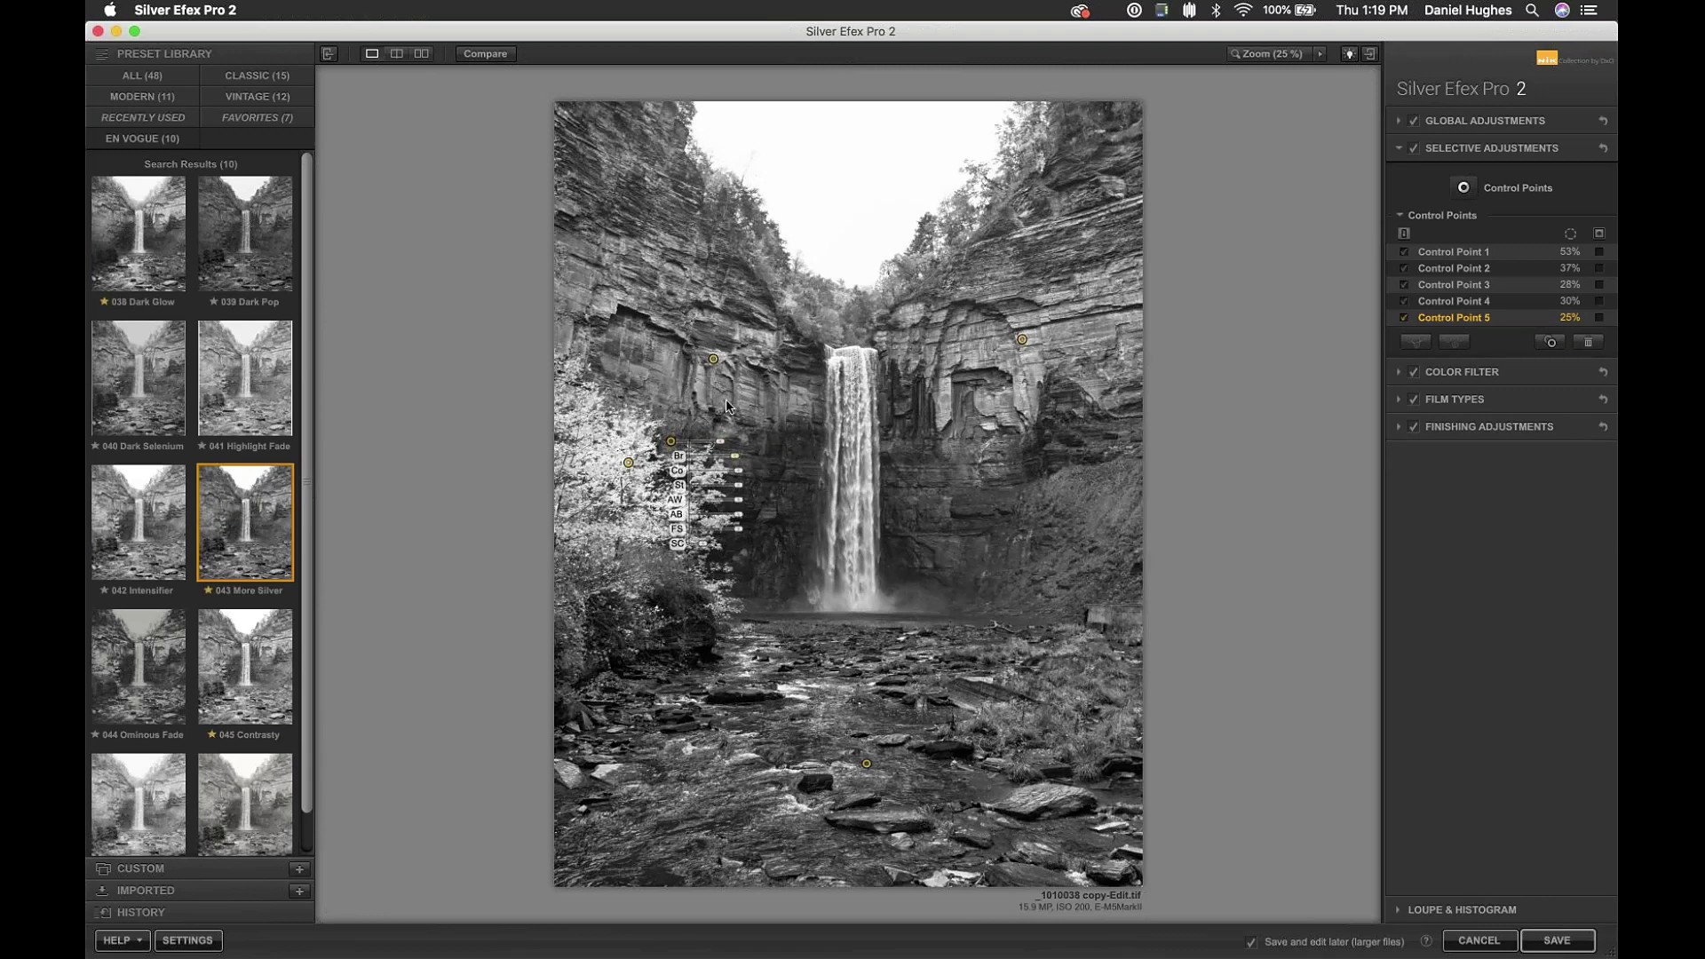
click(694, 530)
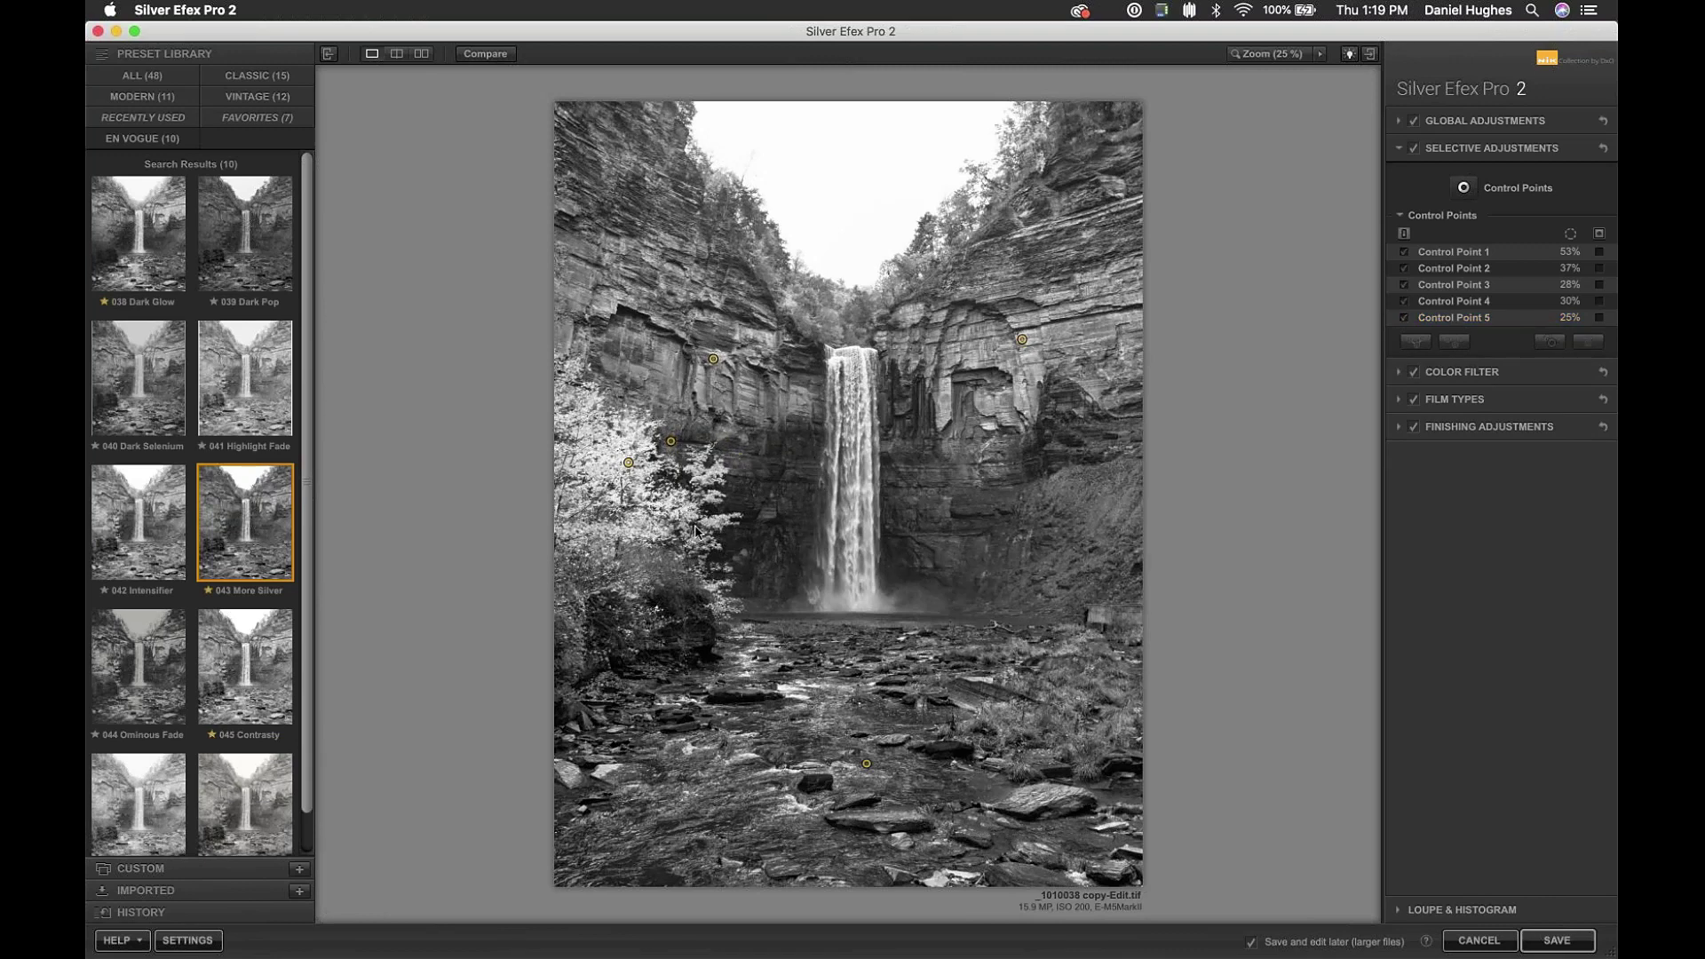
- Check the edit in a side-by-side comparison and reduce the tree control point's Brightness to 76%
click(422, 55)
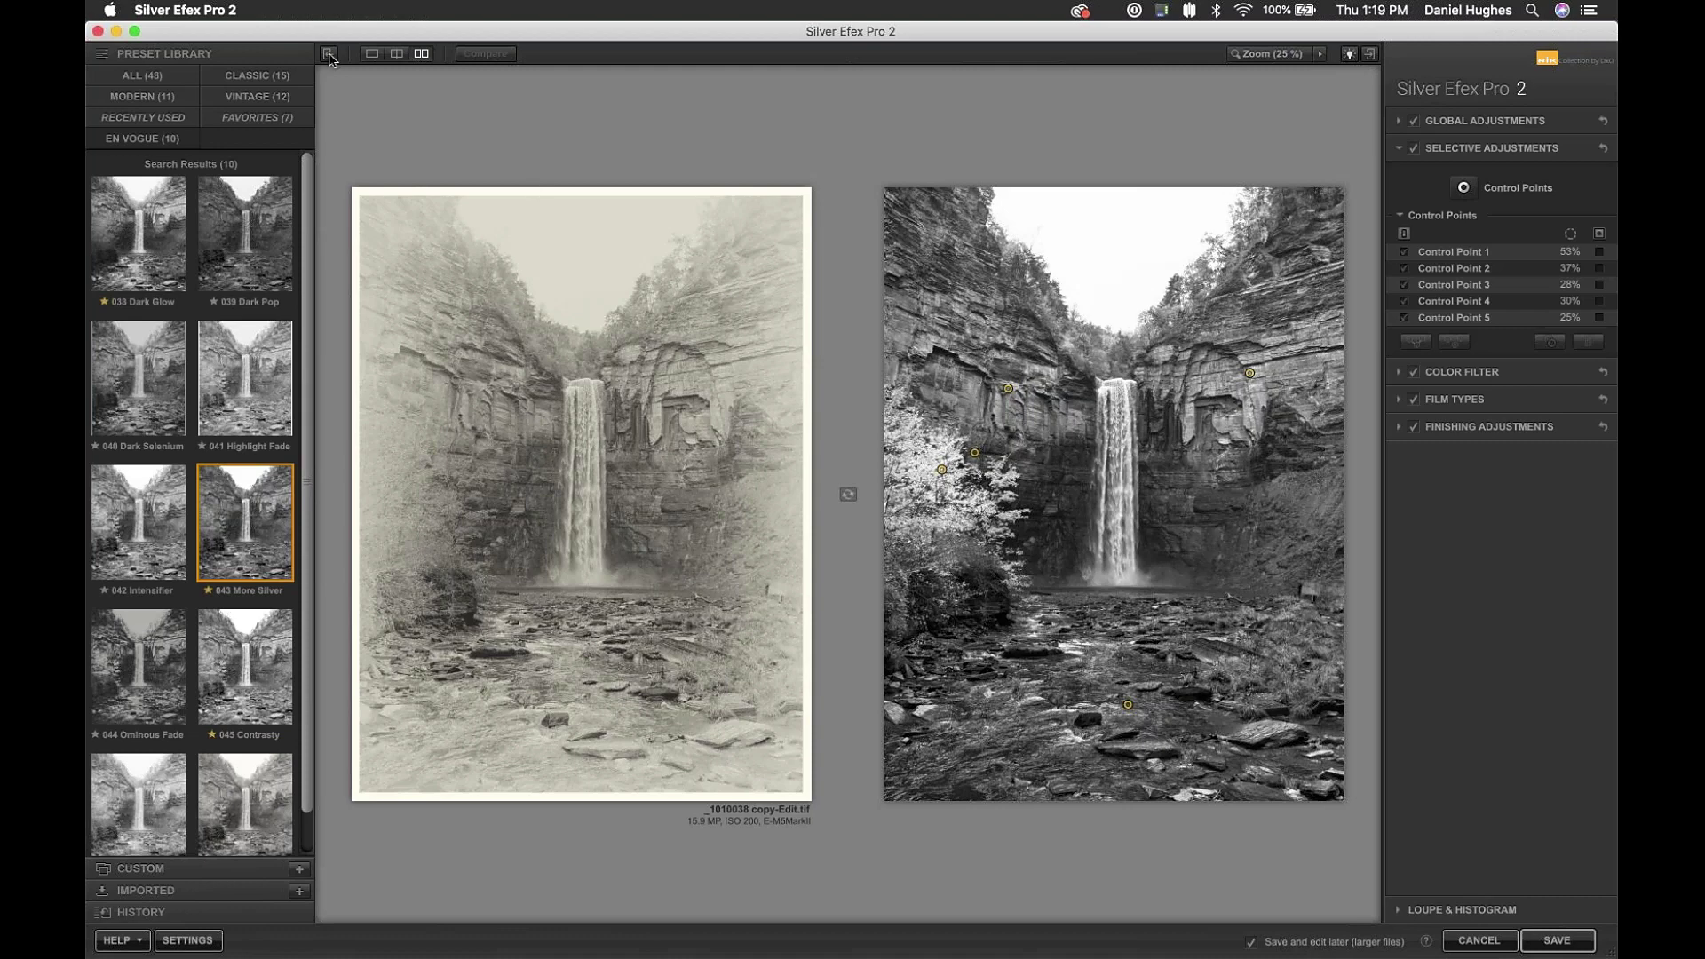
click(372, 56)
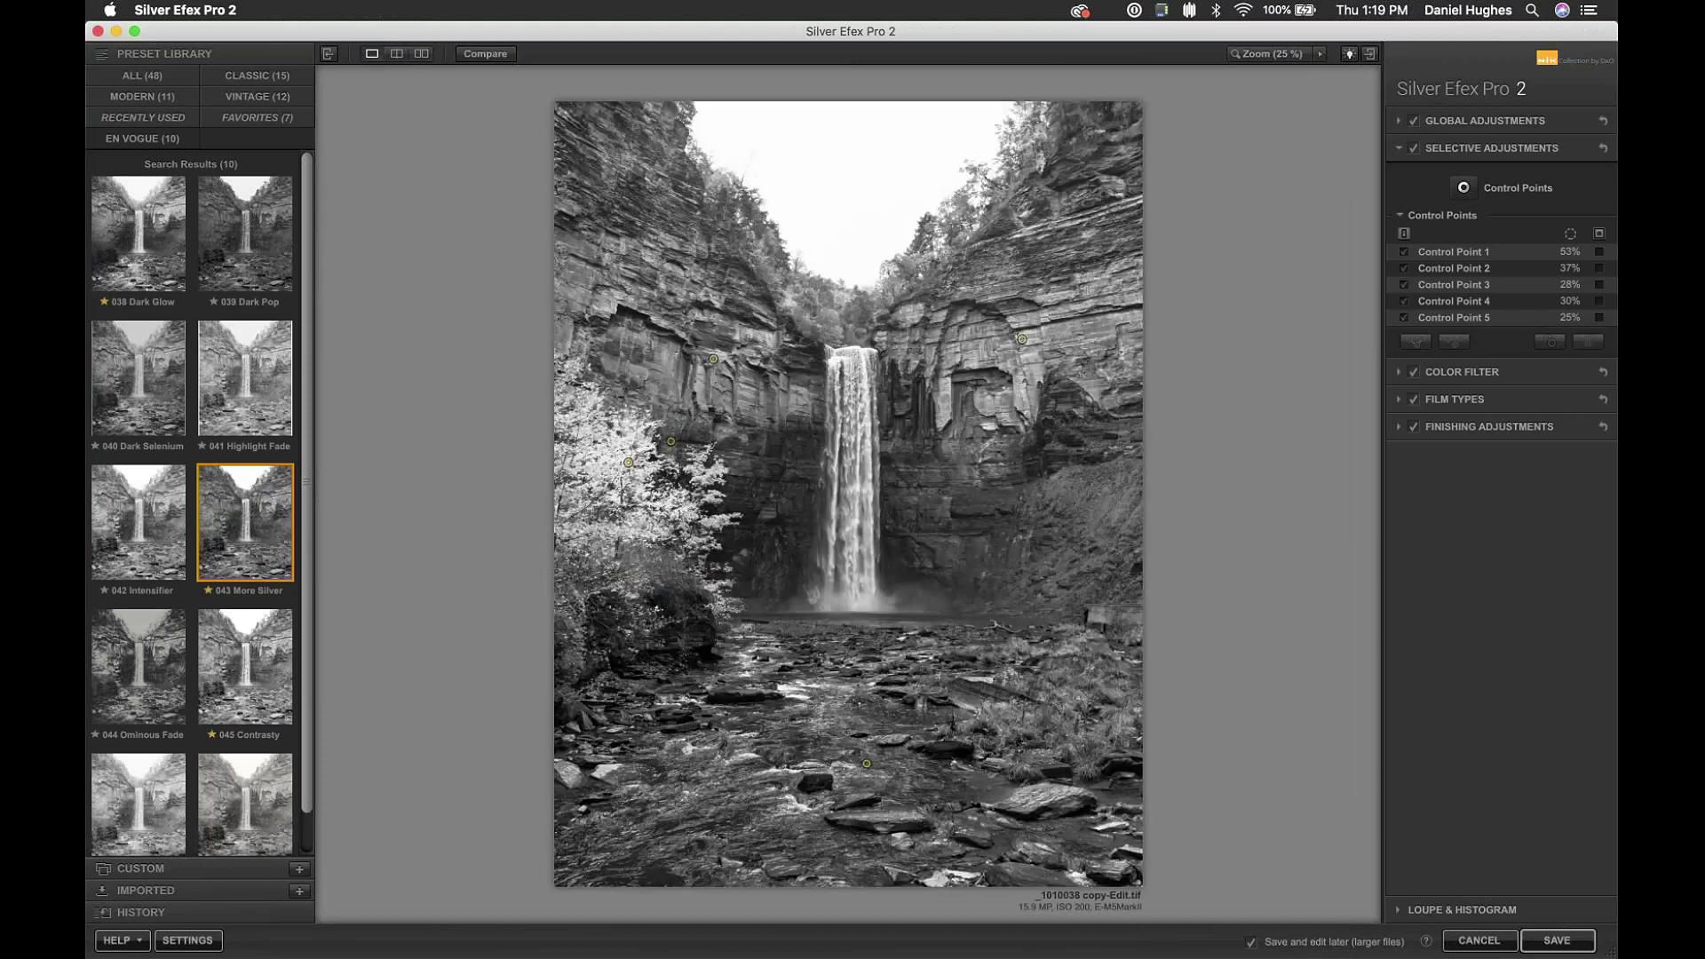
click(628, 463)
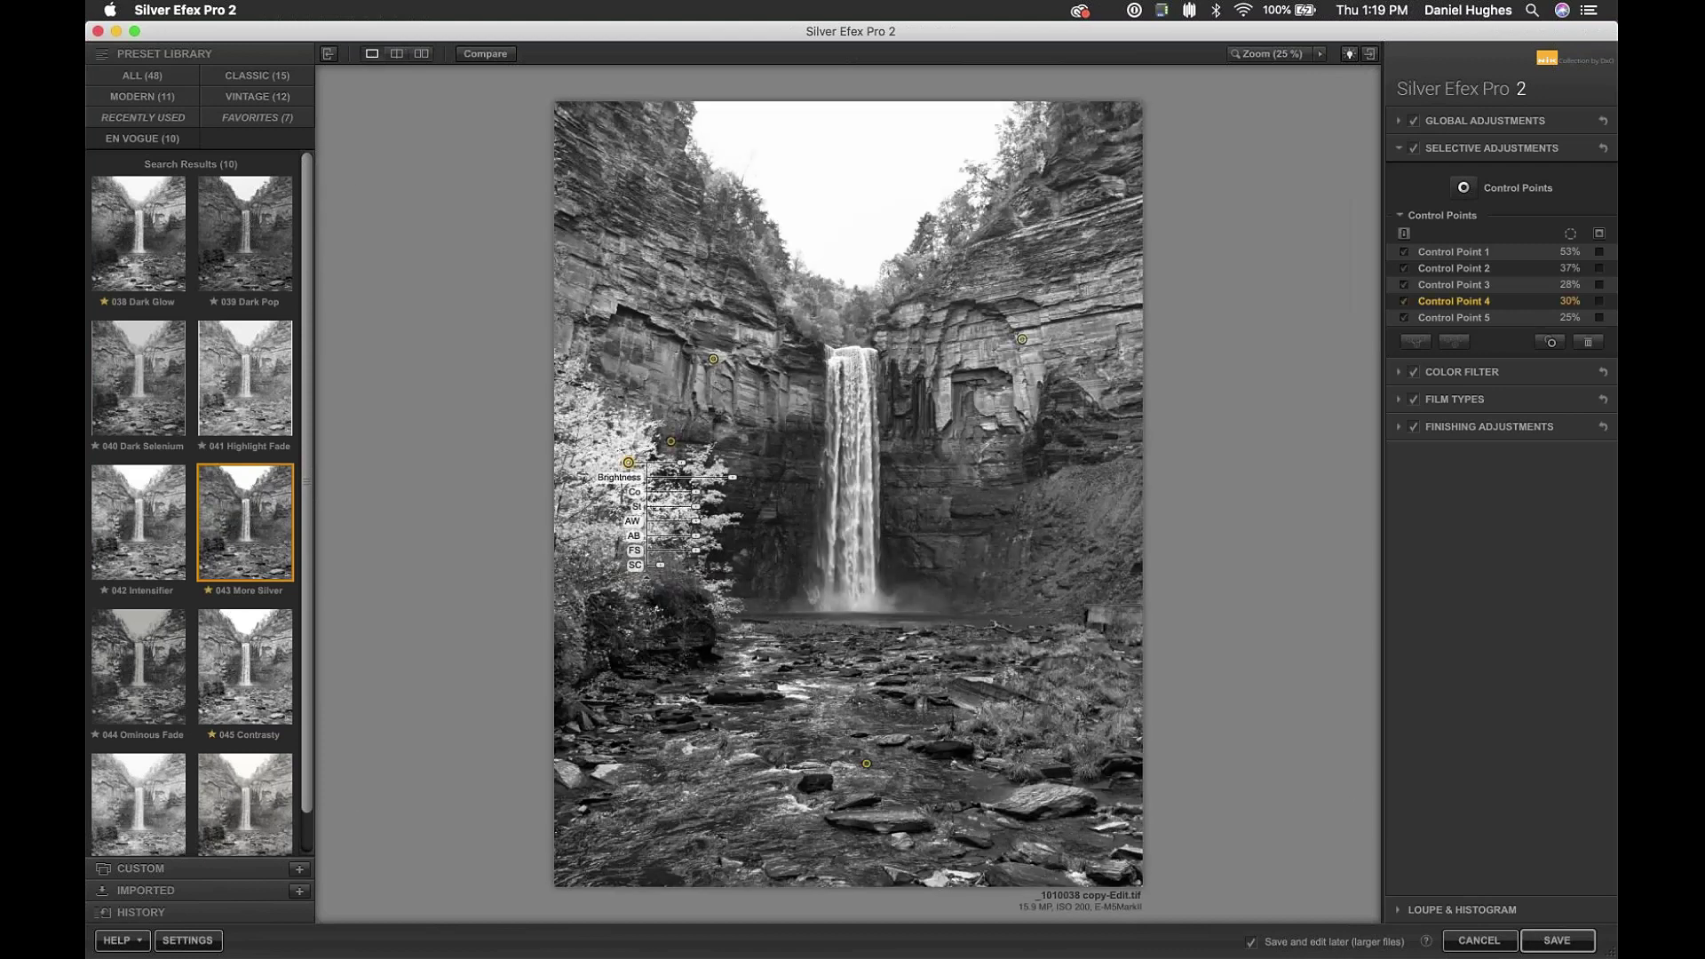
drag(733, 484, 726, 482)
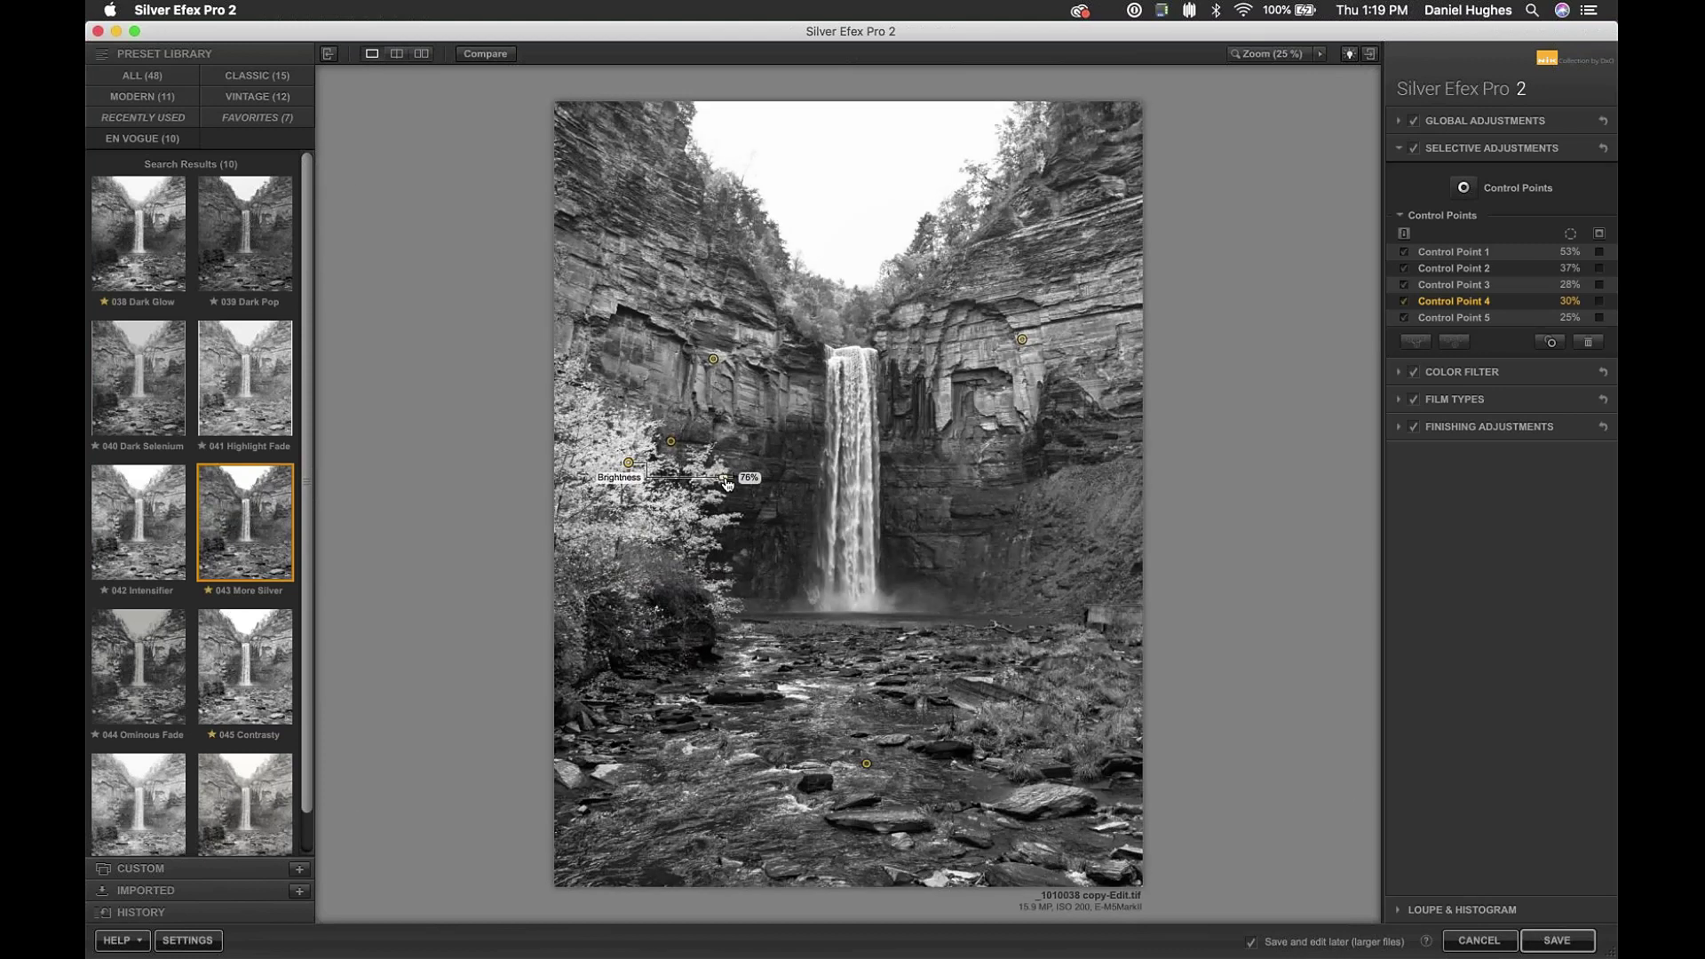
click(799, 421)
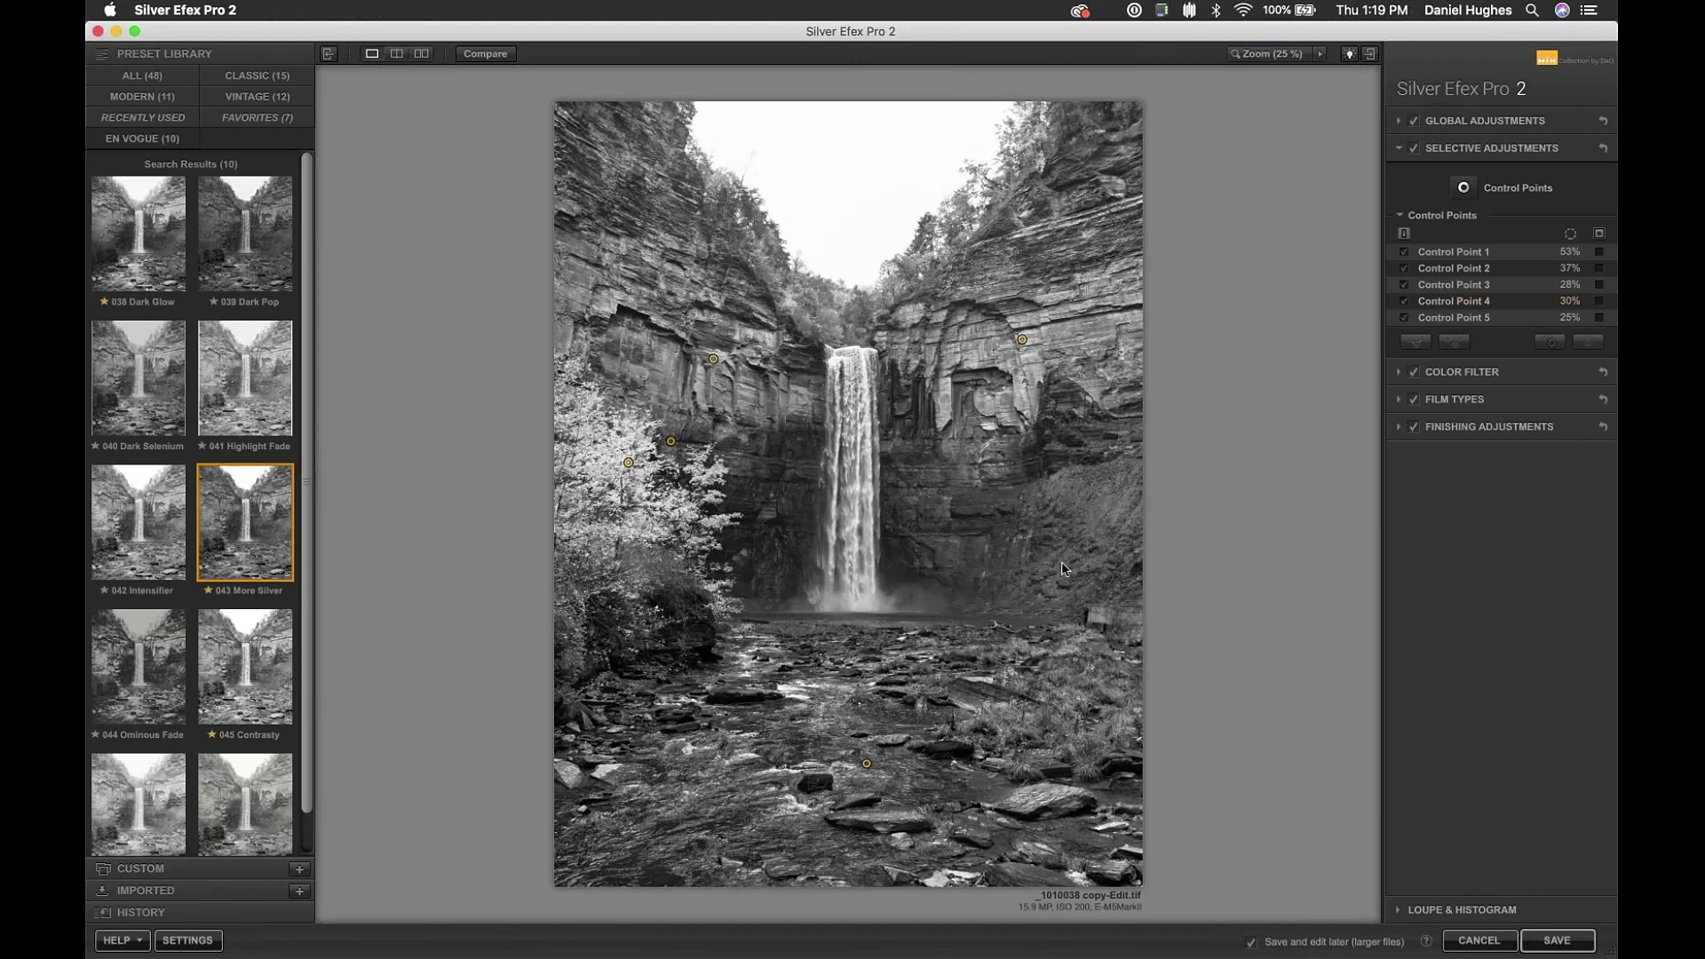
- Add a control point on the slope right of the waterfall with a 21% area and slightly raise its Brightness
click(1099, 538)
drag(1147, 547, 1173, 553)
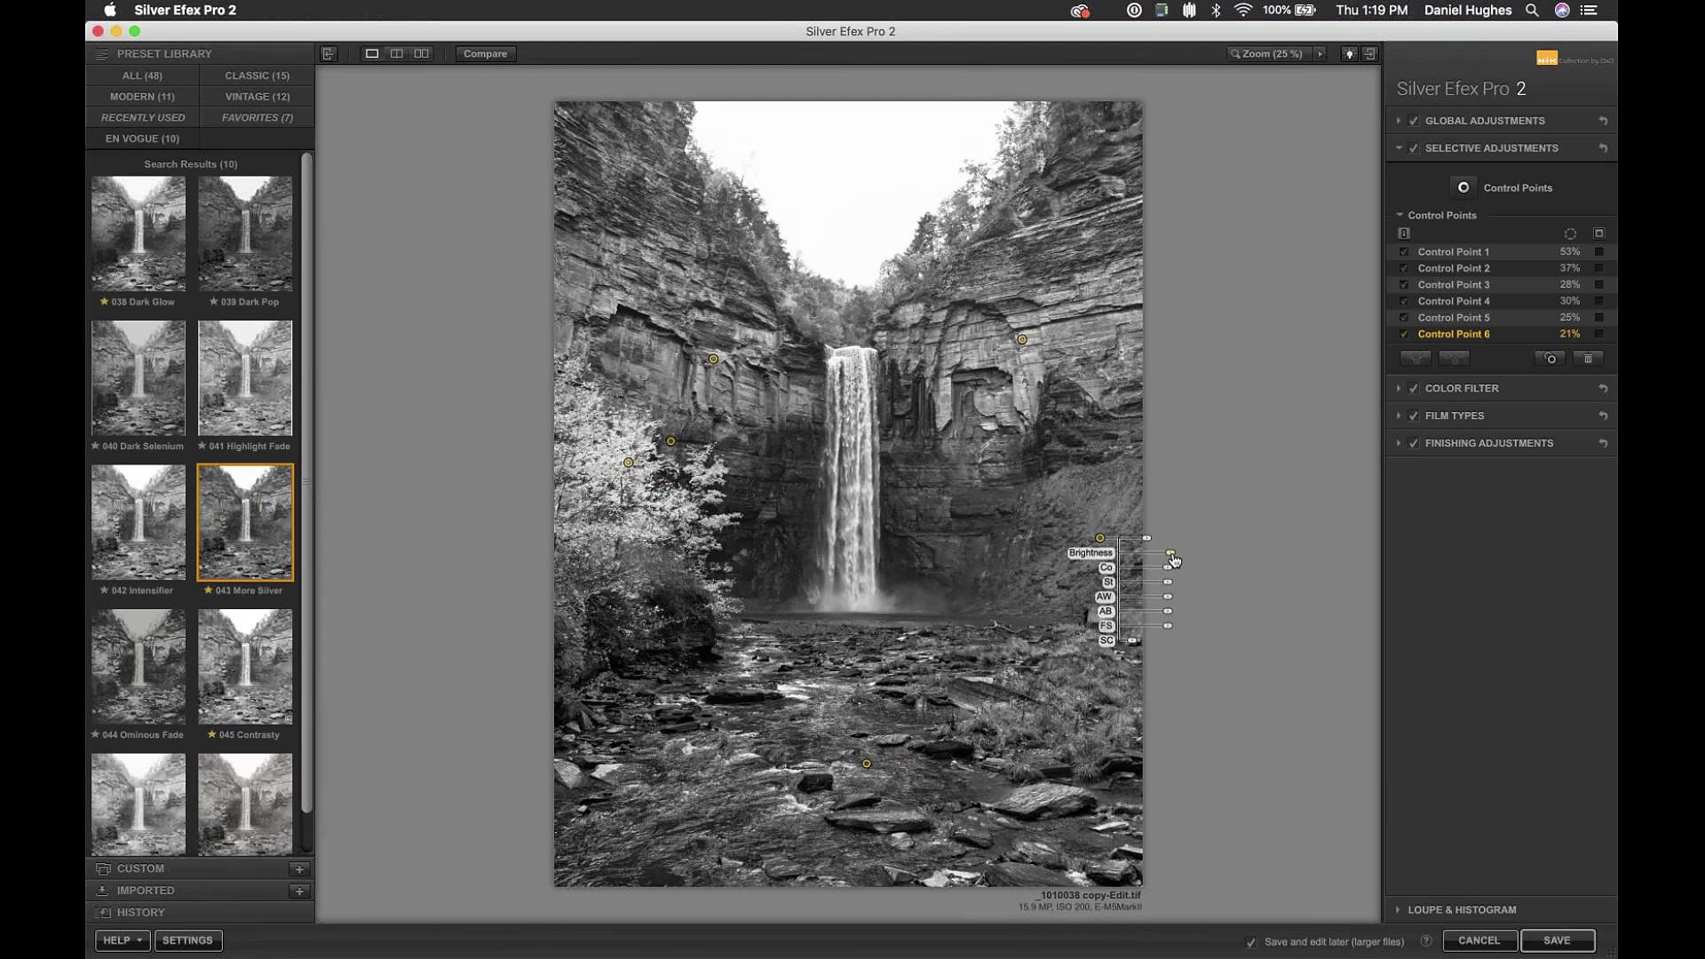
click(845, 191)
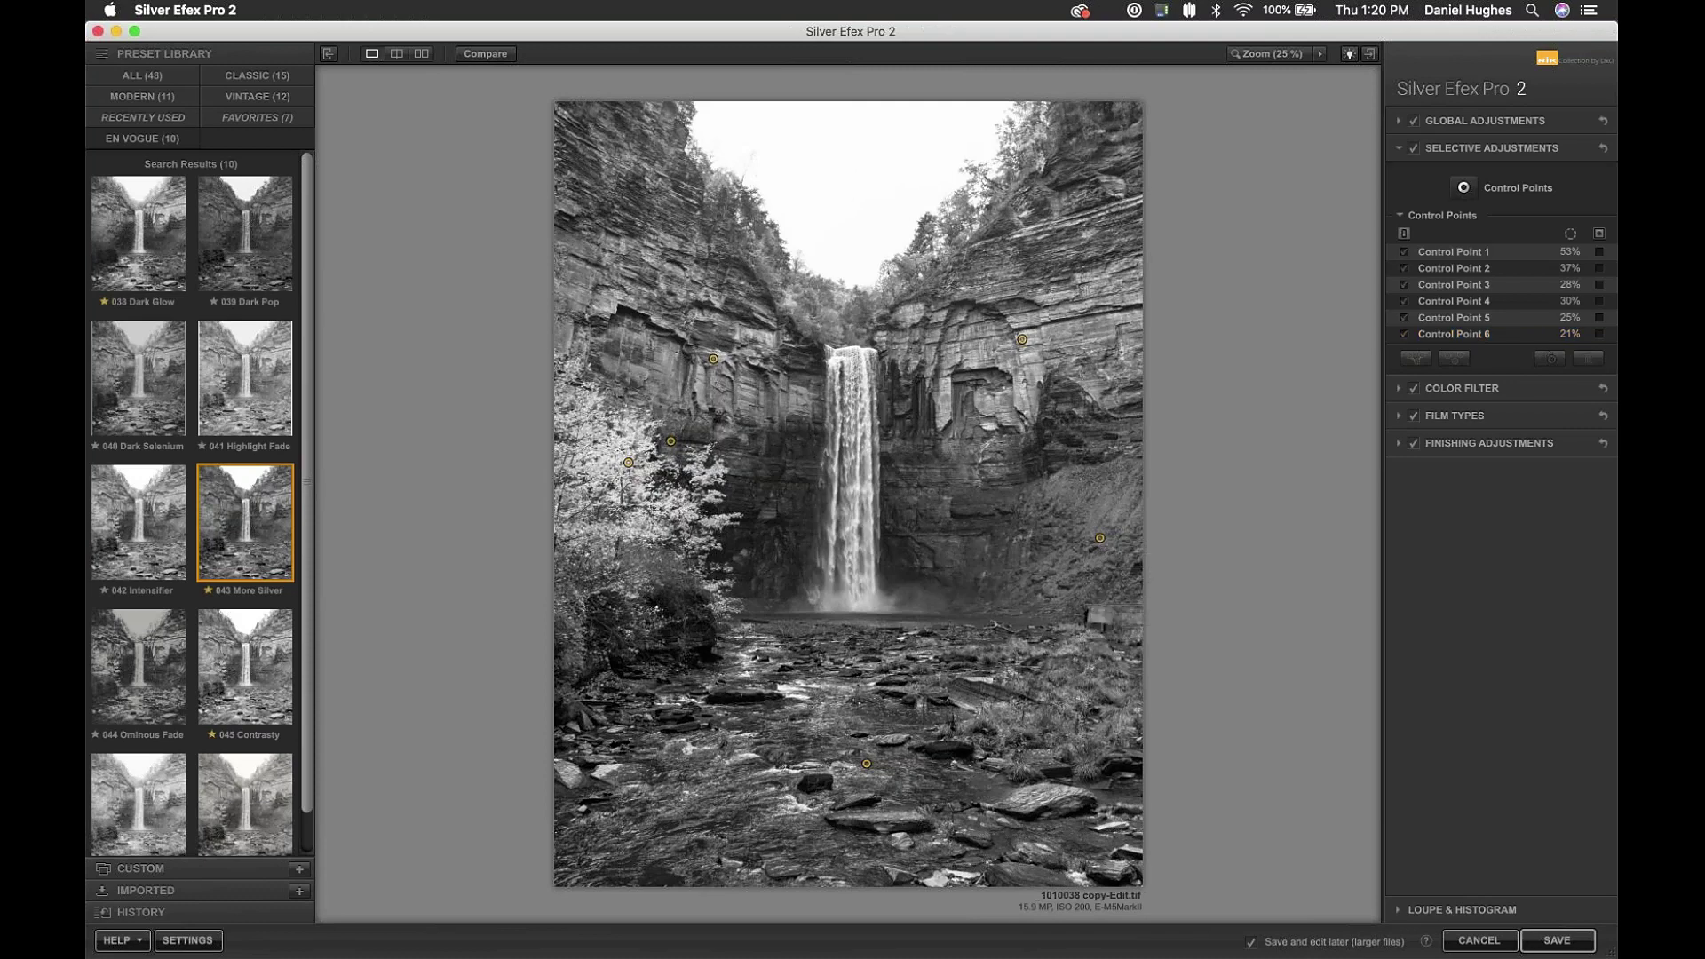
- Add a control point on the sky above the waterfall with a 44% area and slightly lower its Brightness
click(837, 178)
mouse_move(882, 178)
mouse_down()
mouse_move(944, 178)
mouse_move(905, 197)
mouse_up()
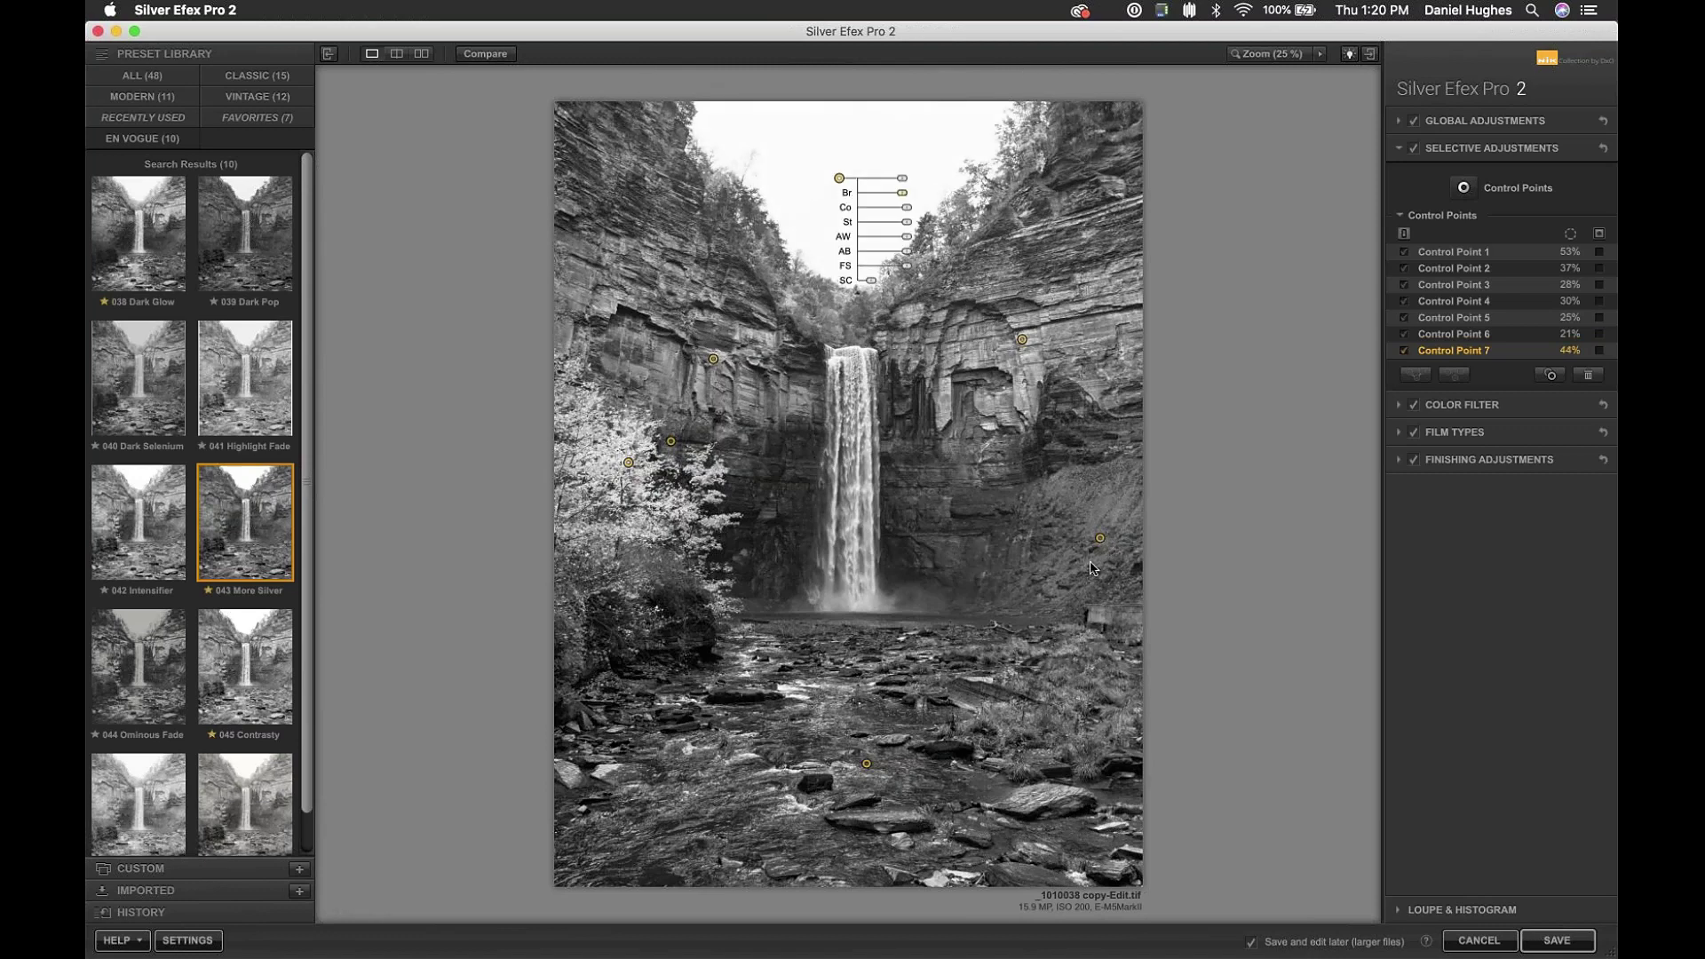
- Raise the Contrast of the right slope's control point slightly and fine-tune its Structure
click(1100, 537)
drag(1169, 569, 1178, 589)
click(1033, 485)
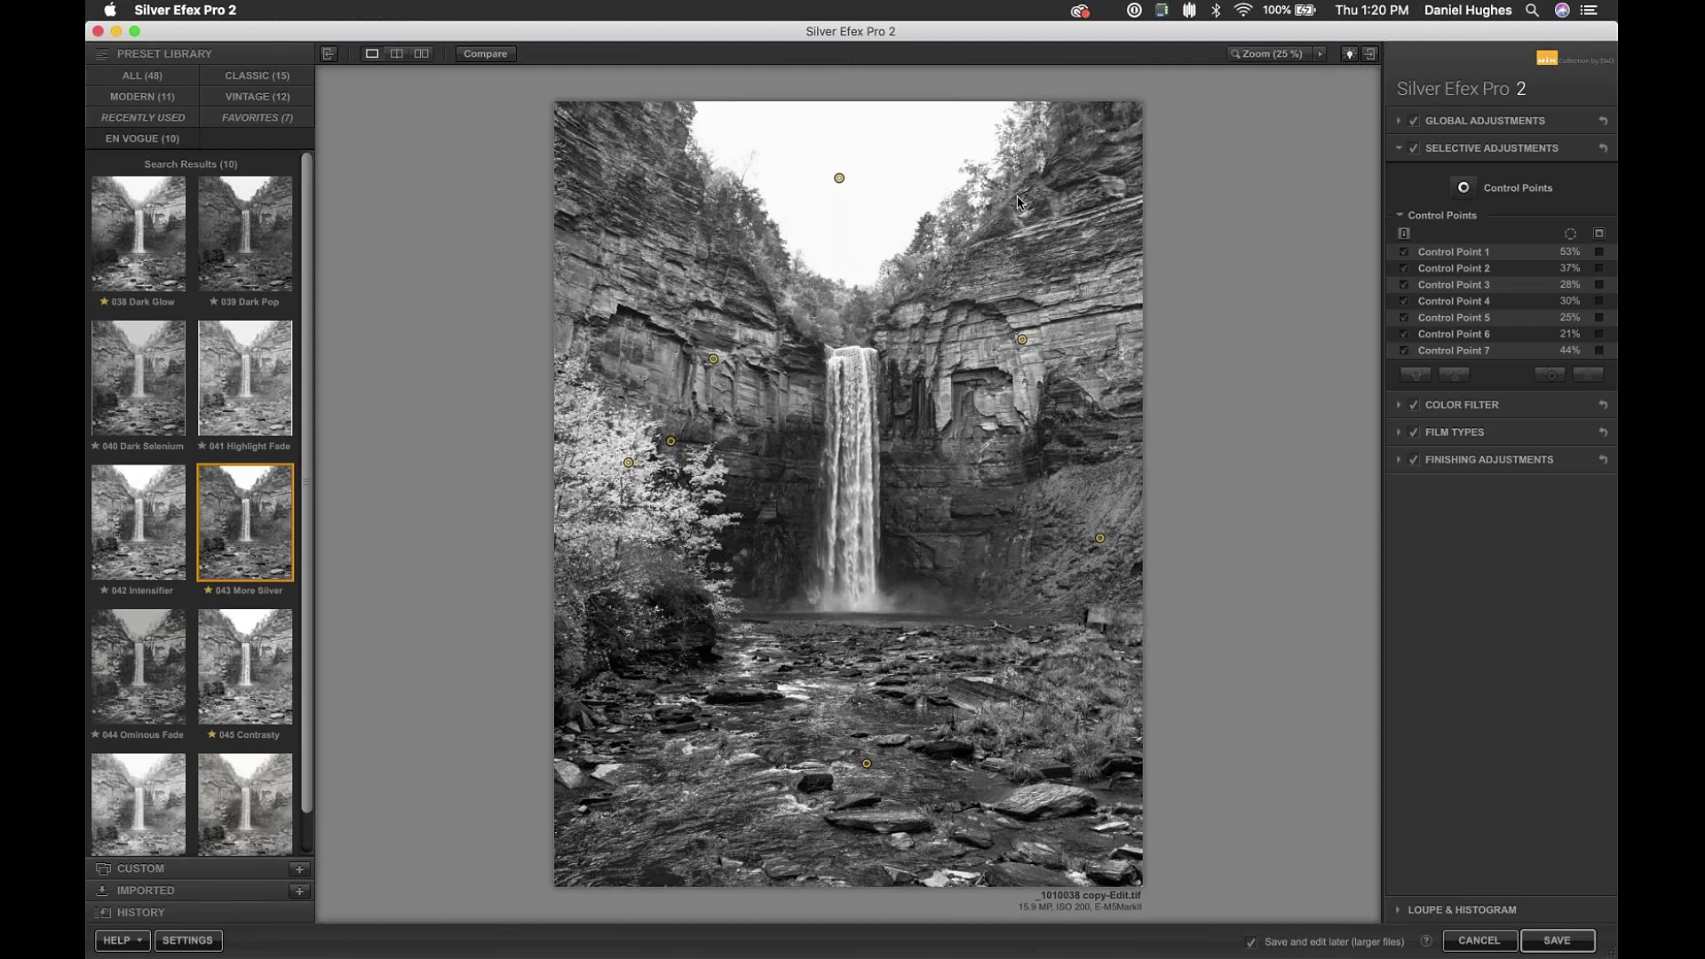
click(1101, 538)
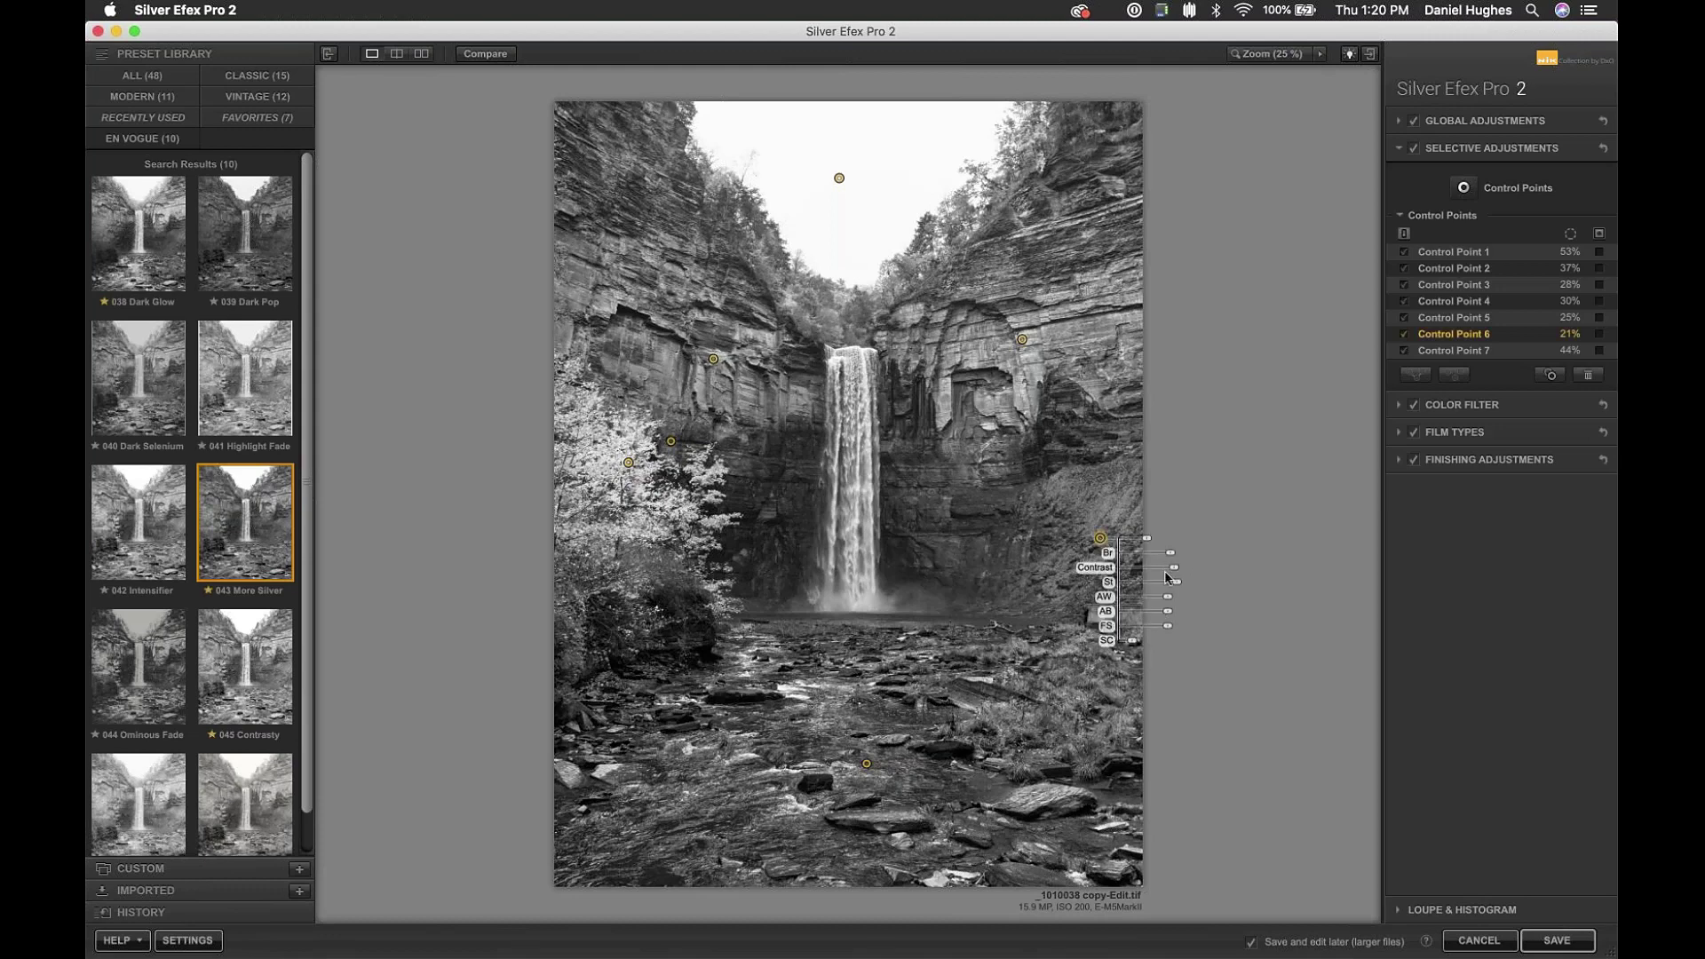
drag(1174, 586, 1165, 586)
click(979, 593)
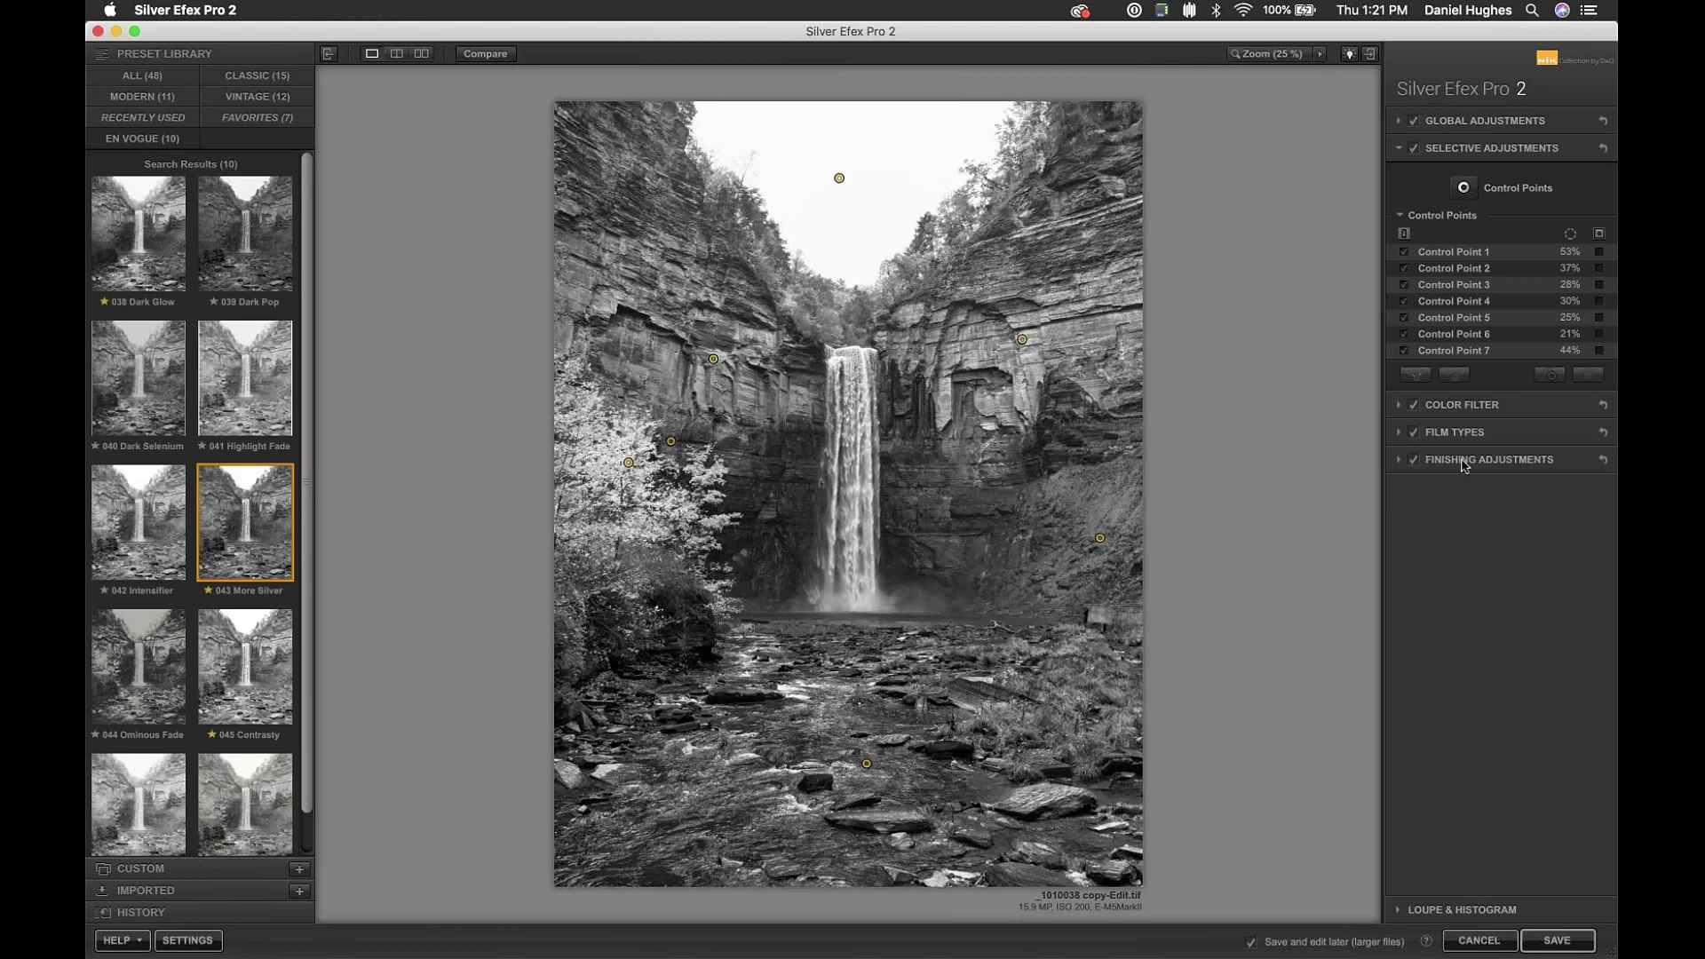
- Review the Vignette settings and presets in the Finishing Adjustments, leaving the preset at Off
click(1398, 460)
scroll(1412, 444, down, 3)
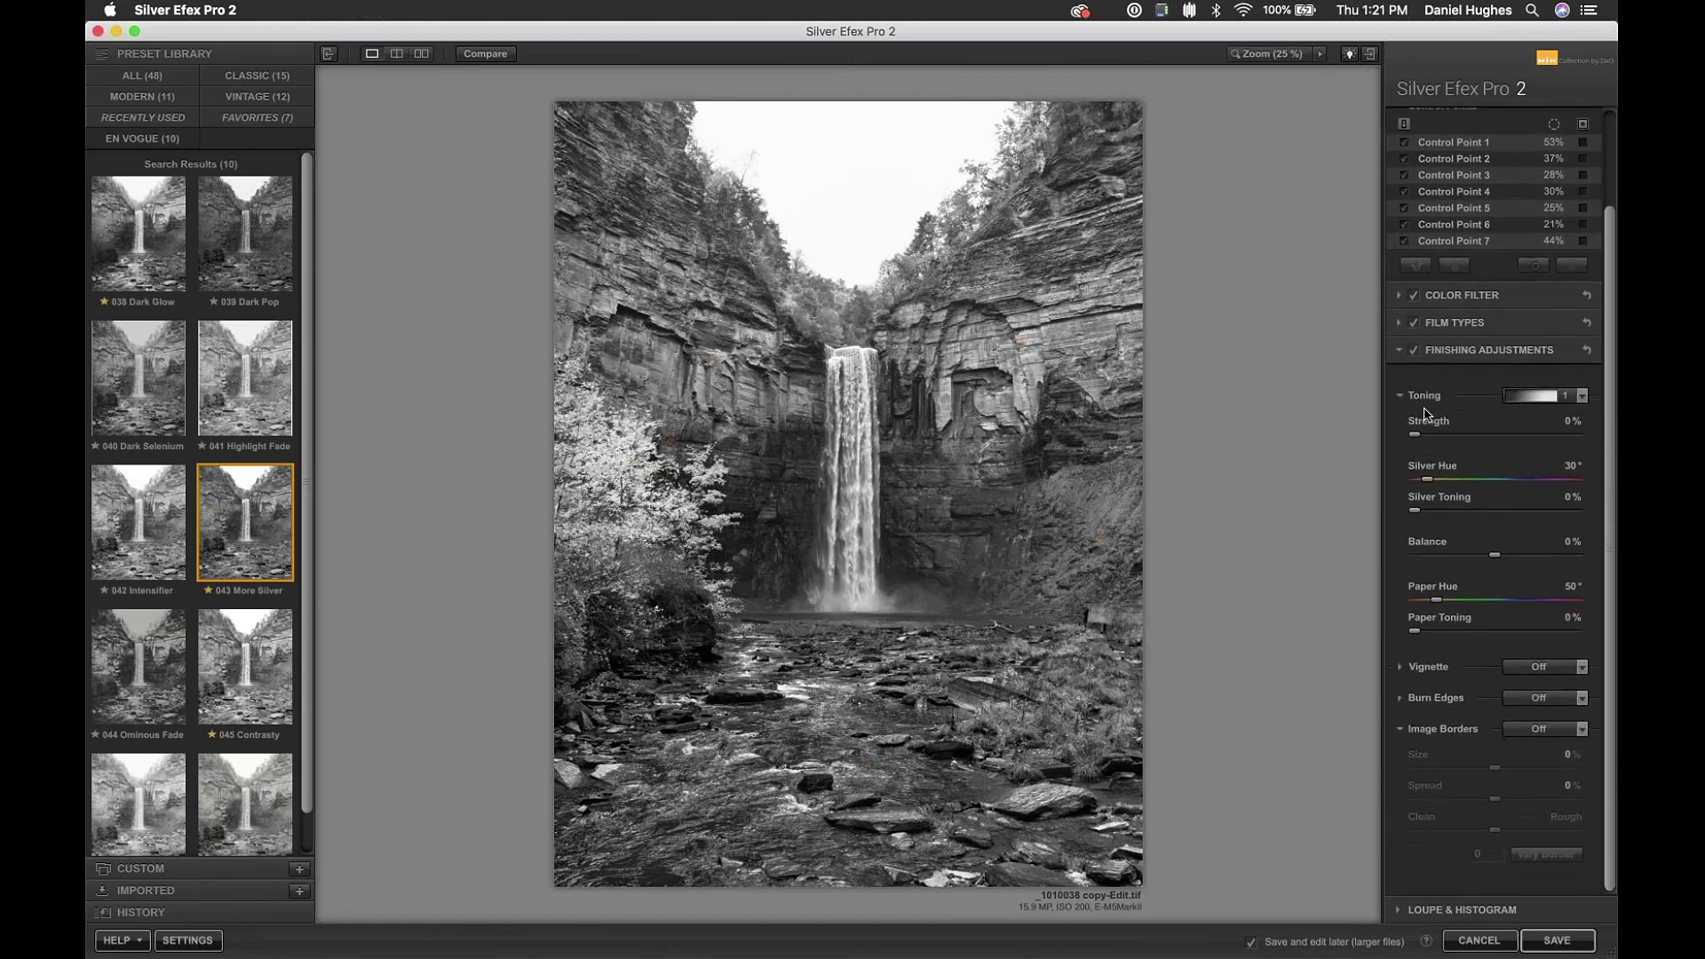
click(1424, 400)
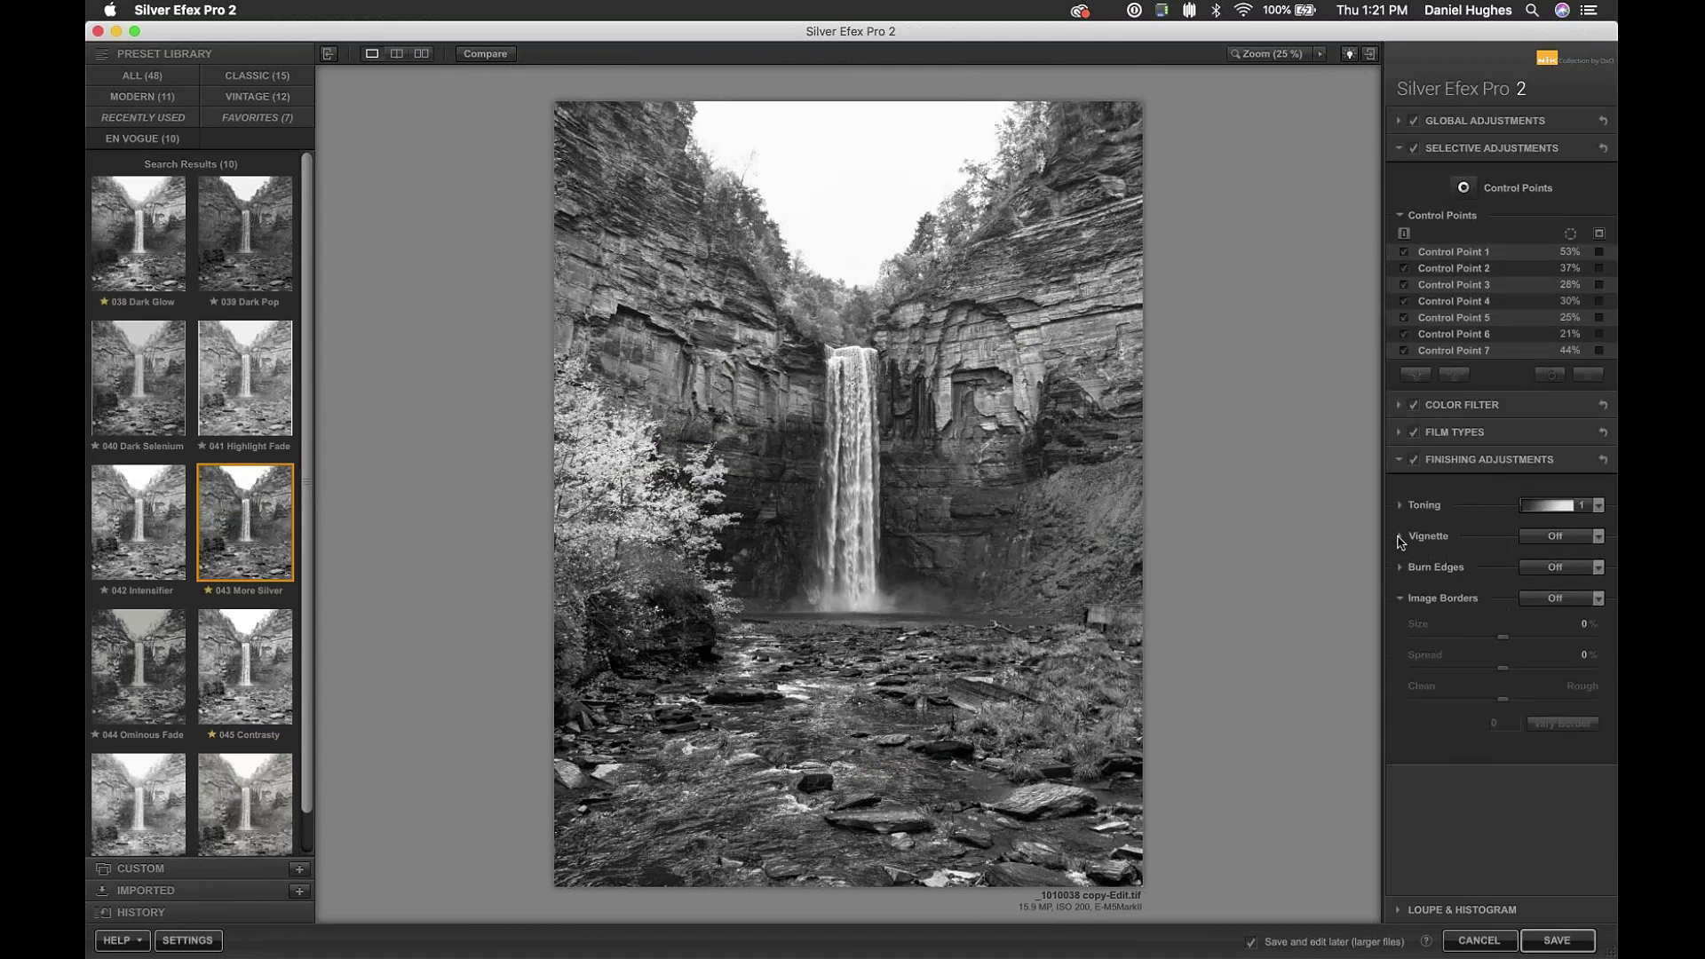
click(1400, 536)
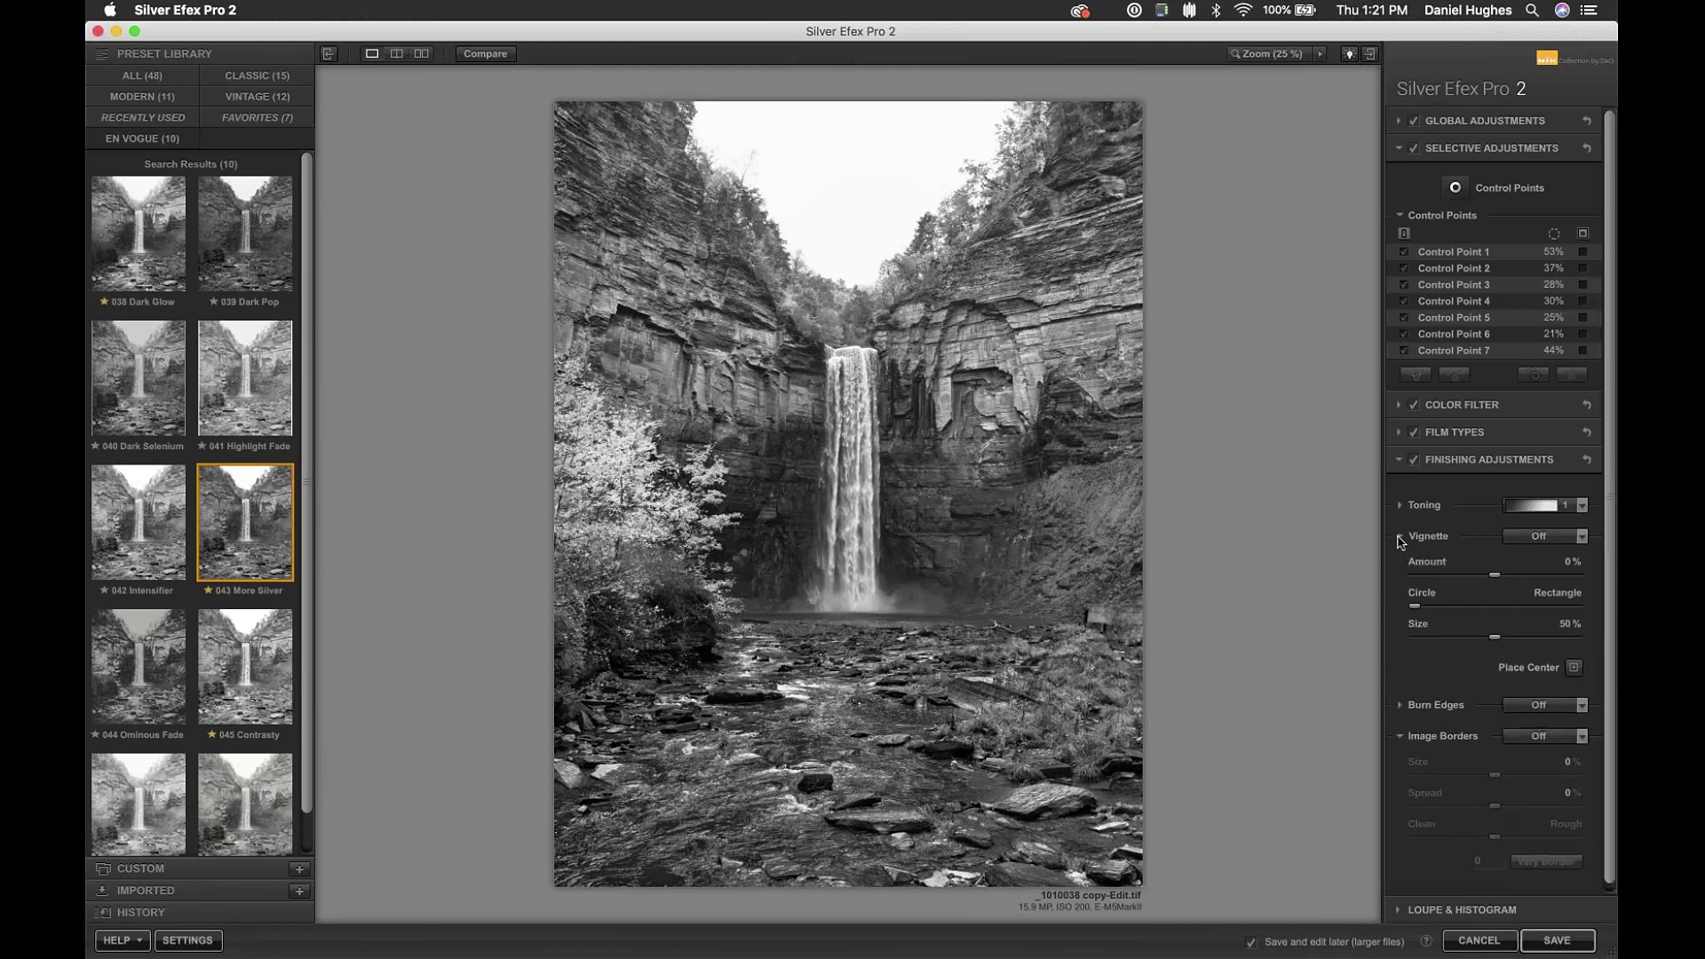
click(1400, 536)
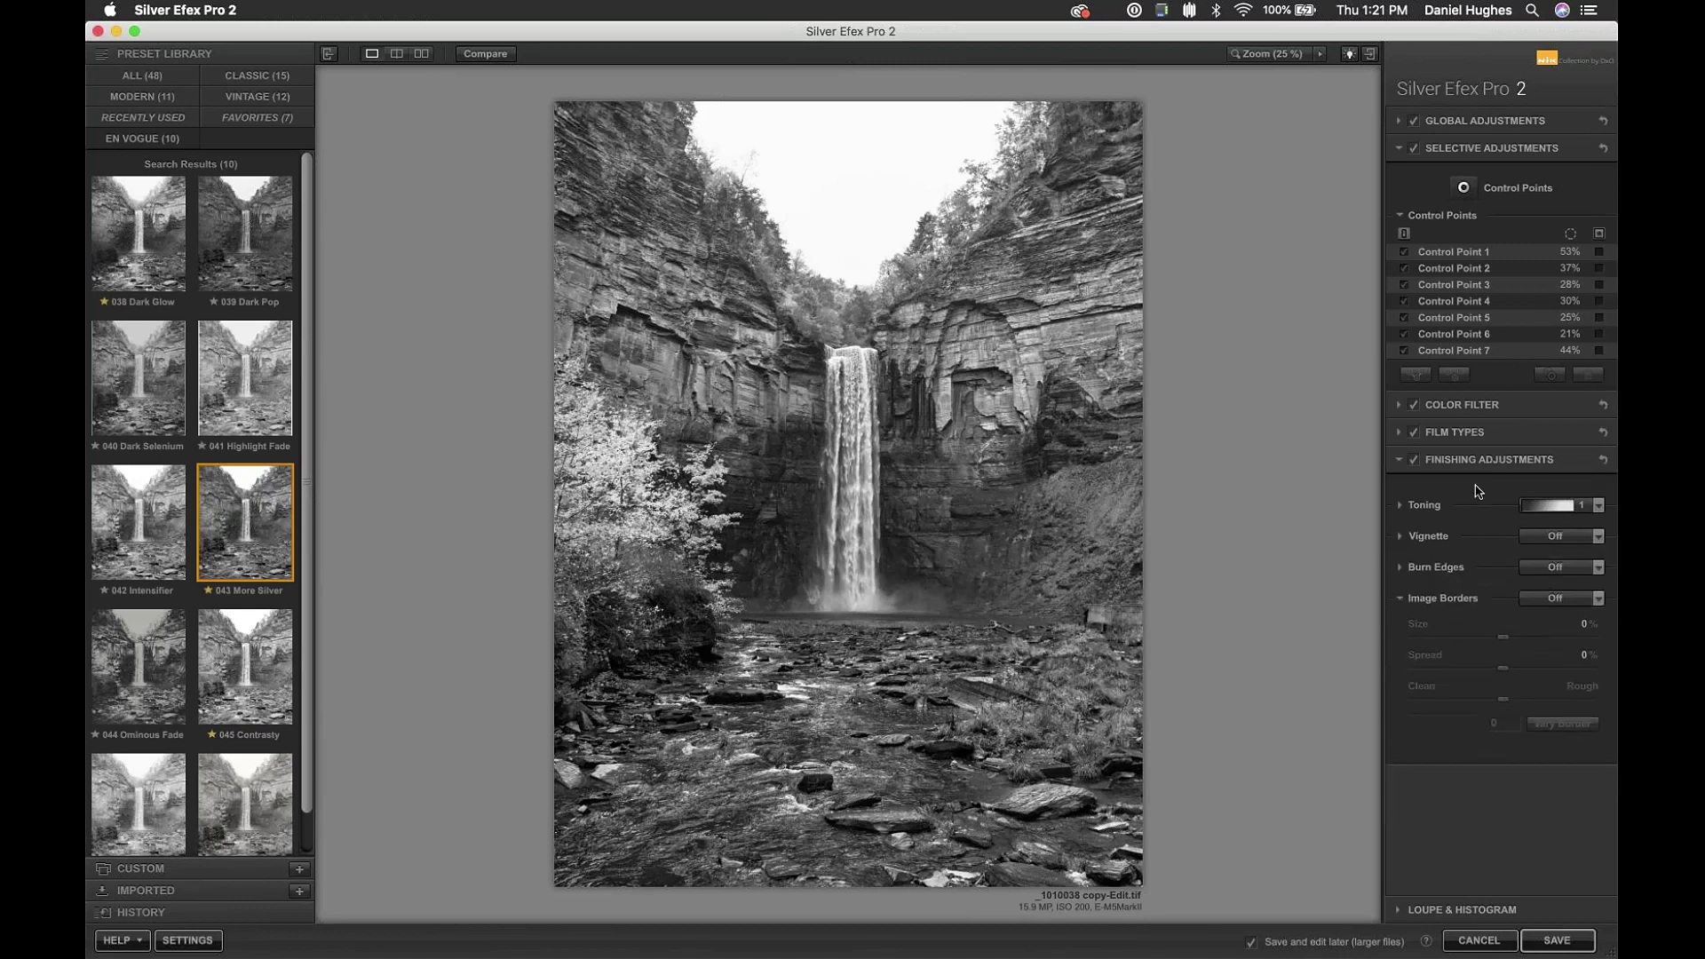
click(1599, 538)
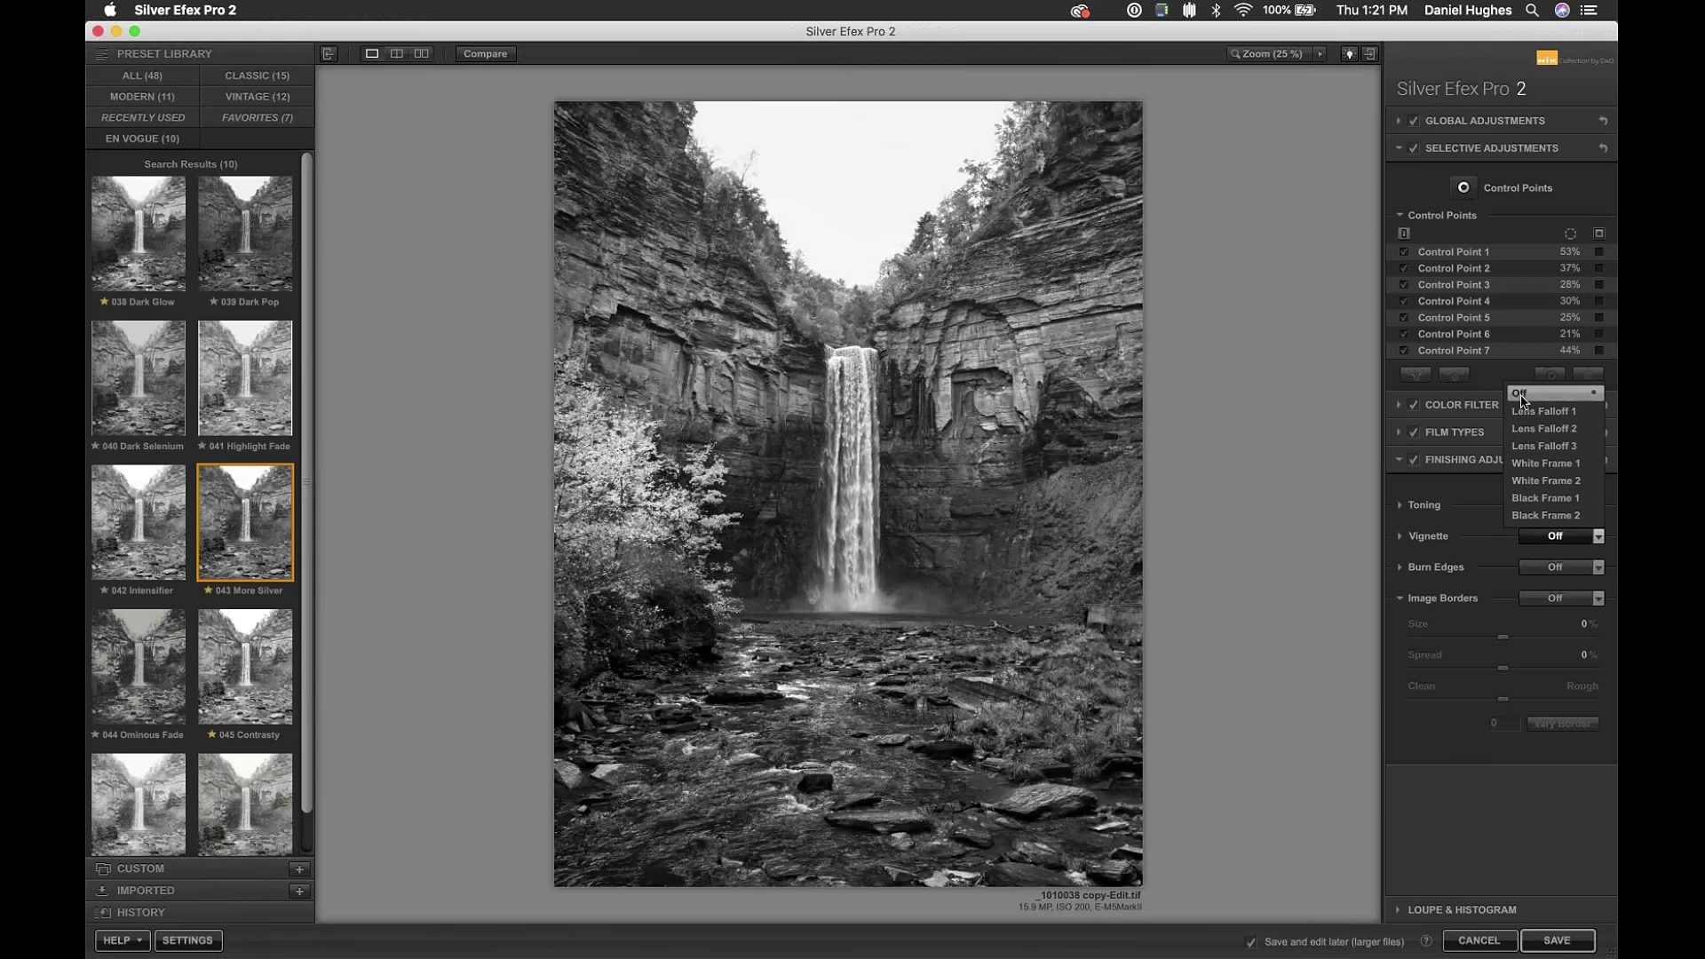
click(1521, 395)
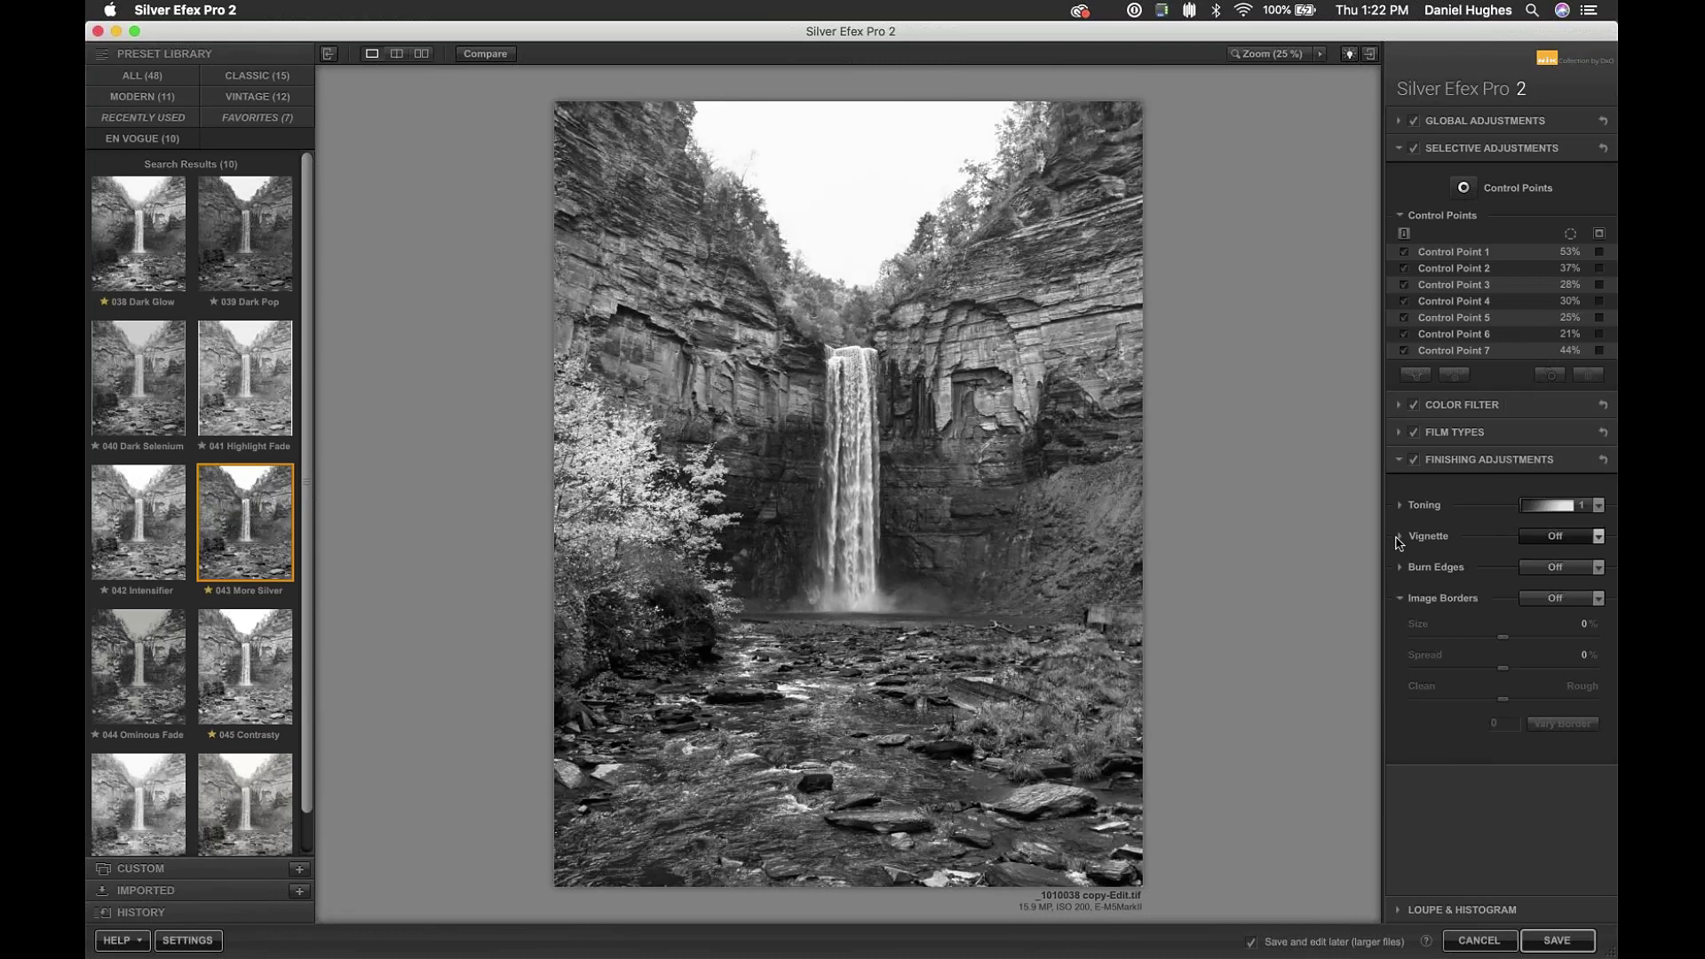
- Set the Vignette Amount to -100% and shift its shape to about halfway between Circle and Rectangle
click(1400, 538)
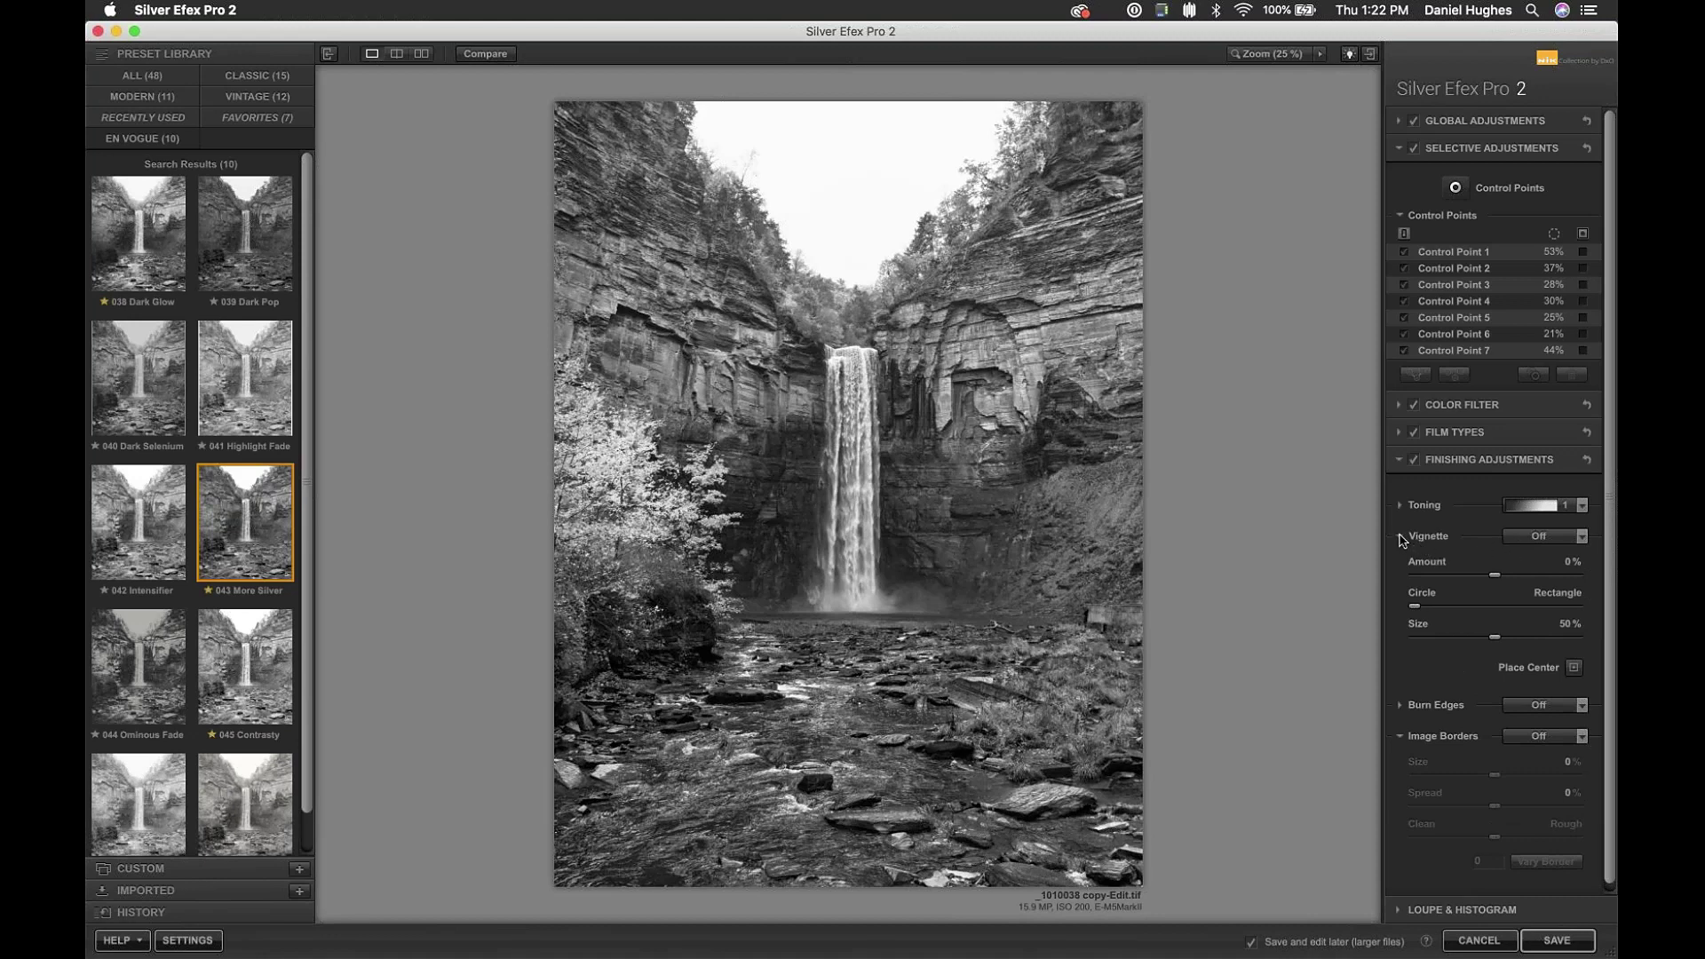
click(1401, 537)
click(1400, 538)
drag(1487, 577, 1477, 581)
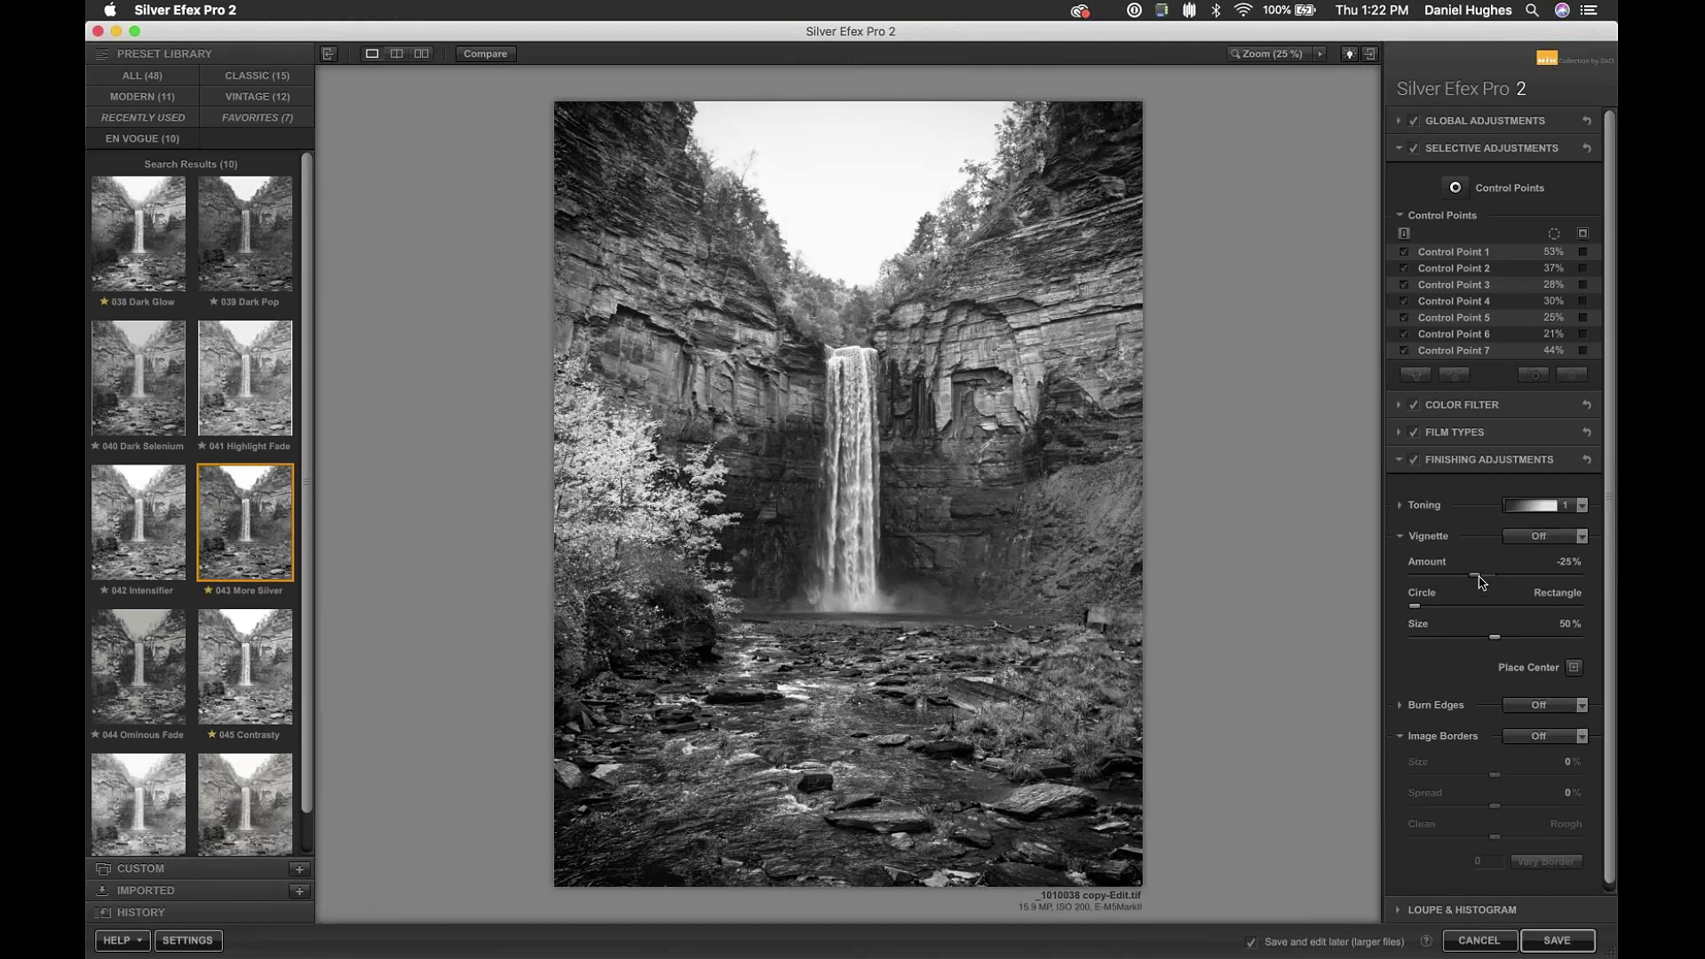
drag(1477, 580, 1348, 581)
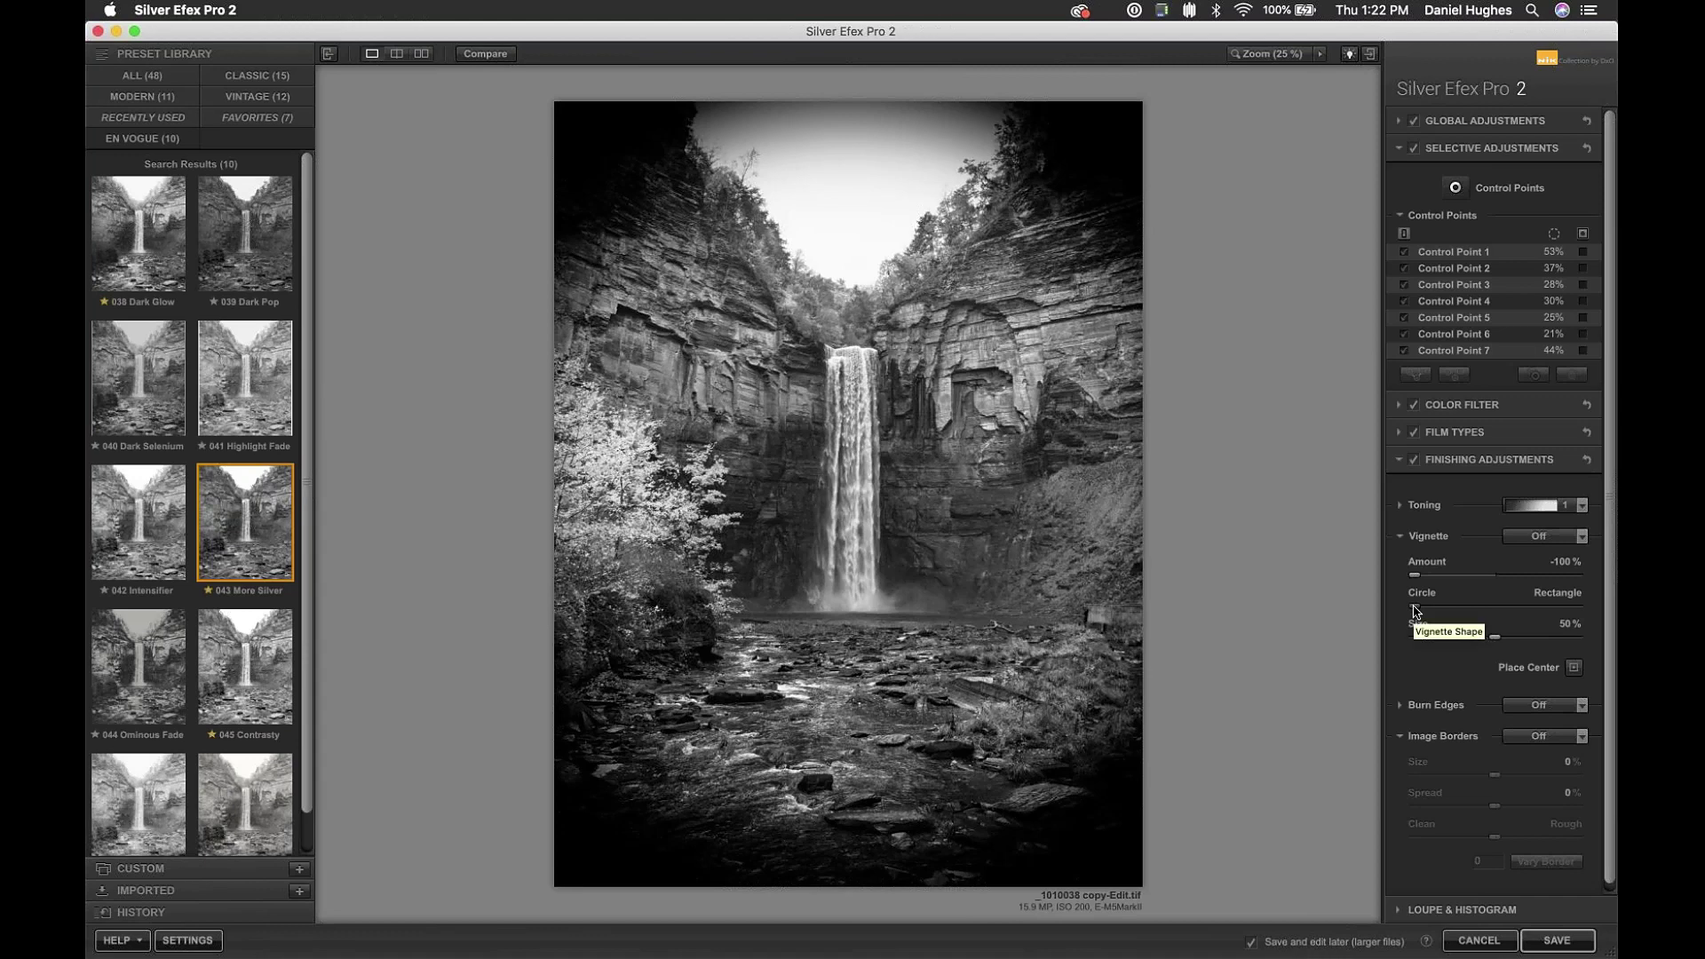
drag(1415, 611, 1509, 611)
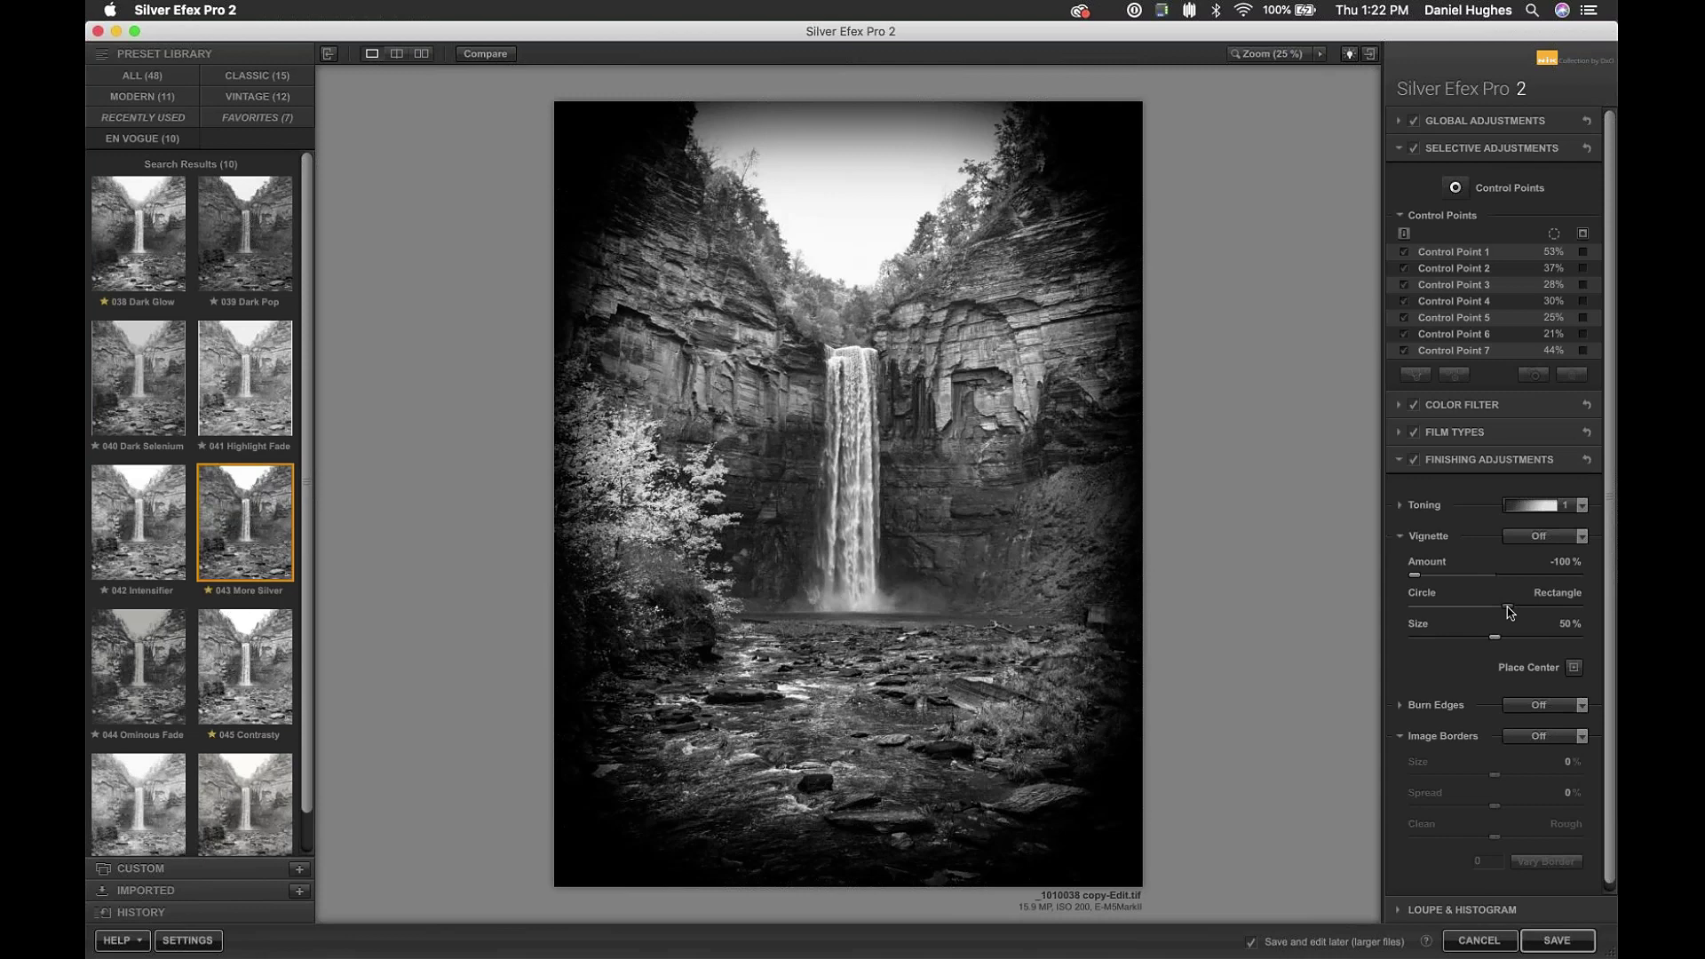
- Place the vignette's center on the upper part of the waterfall
click(1574, 668)
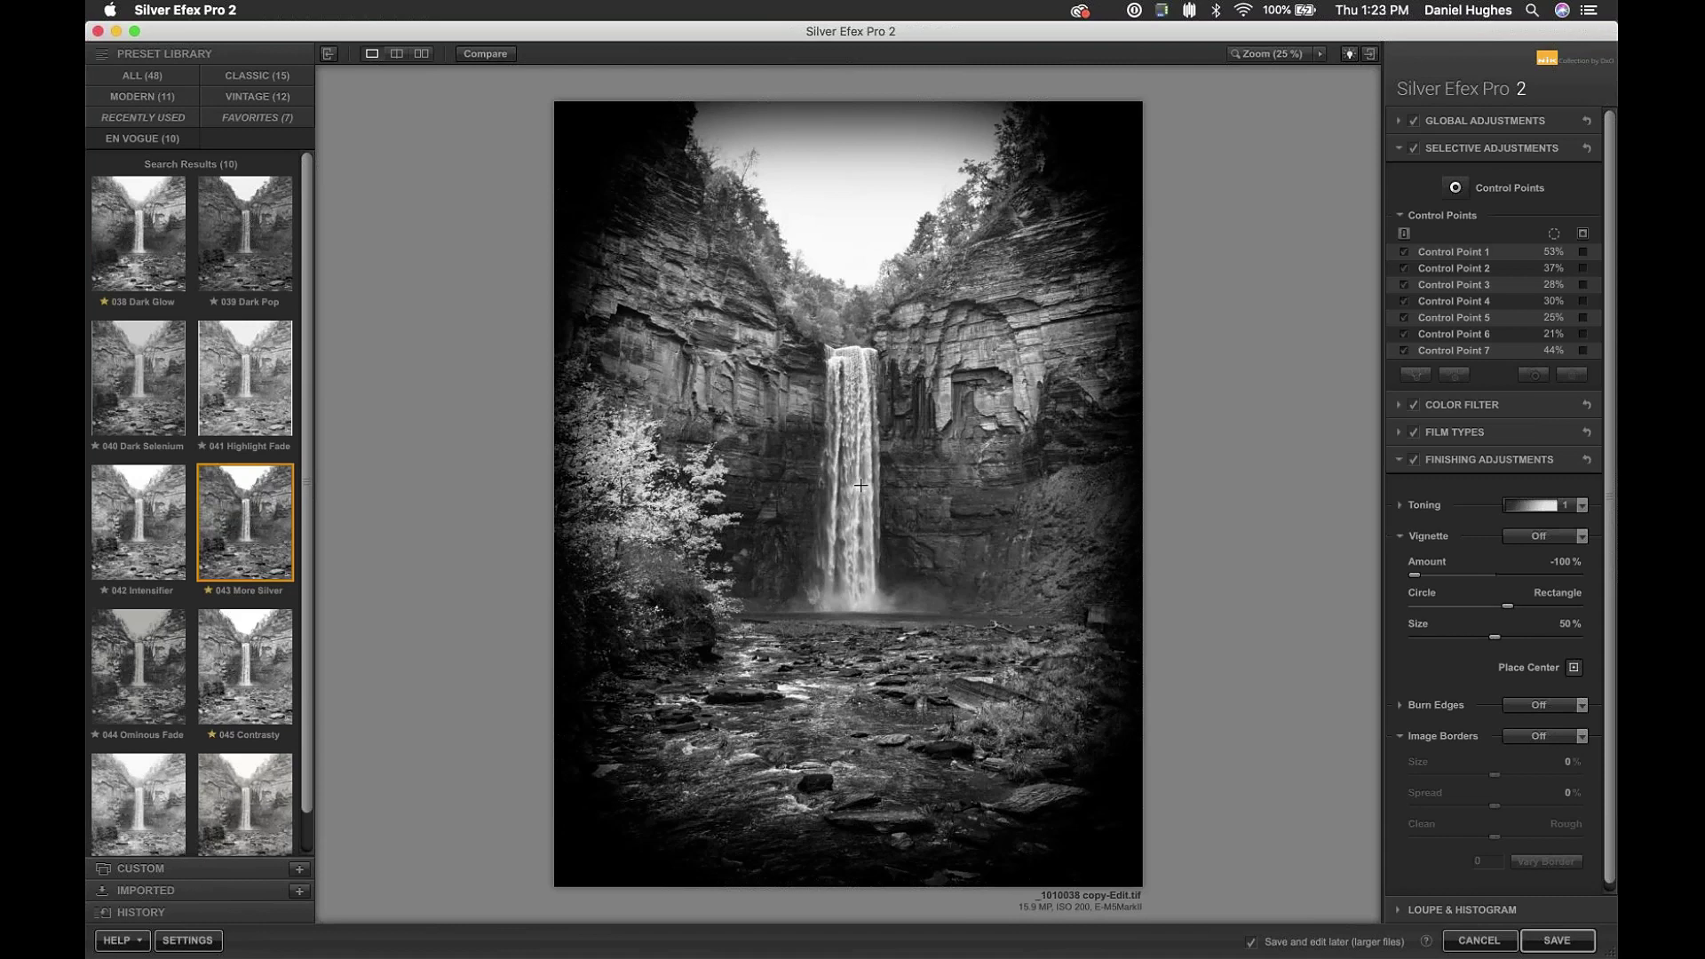
click(1573, 669)
click(857, 396)
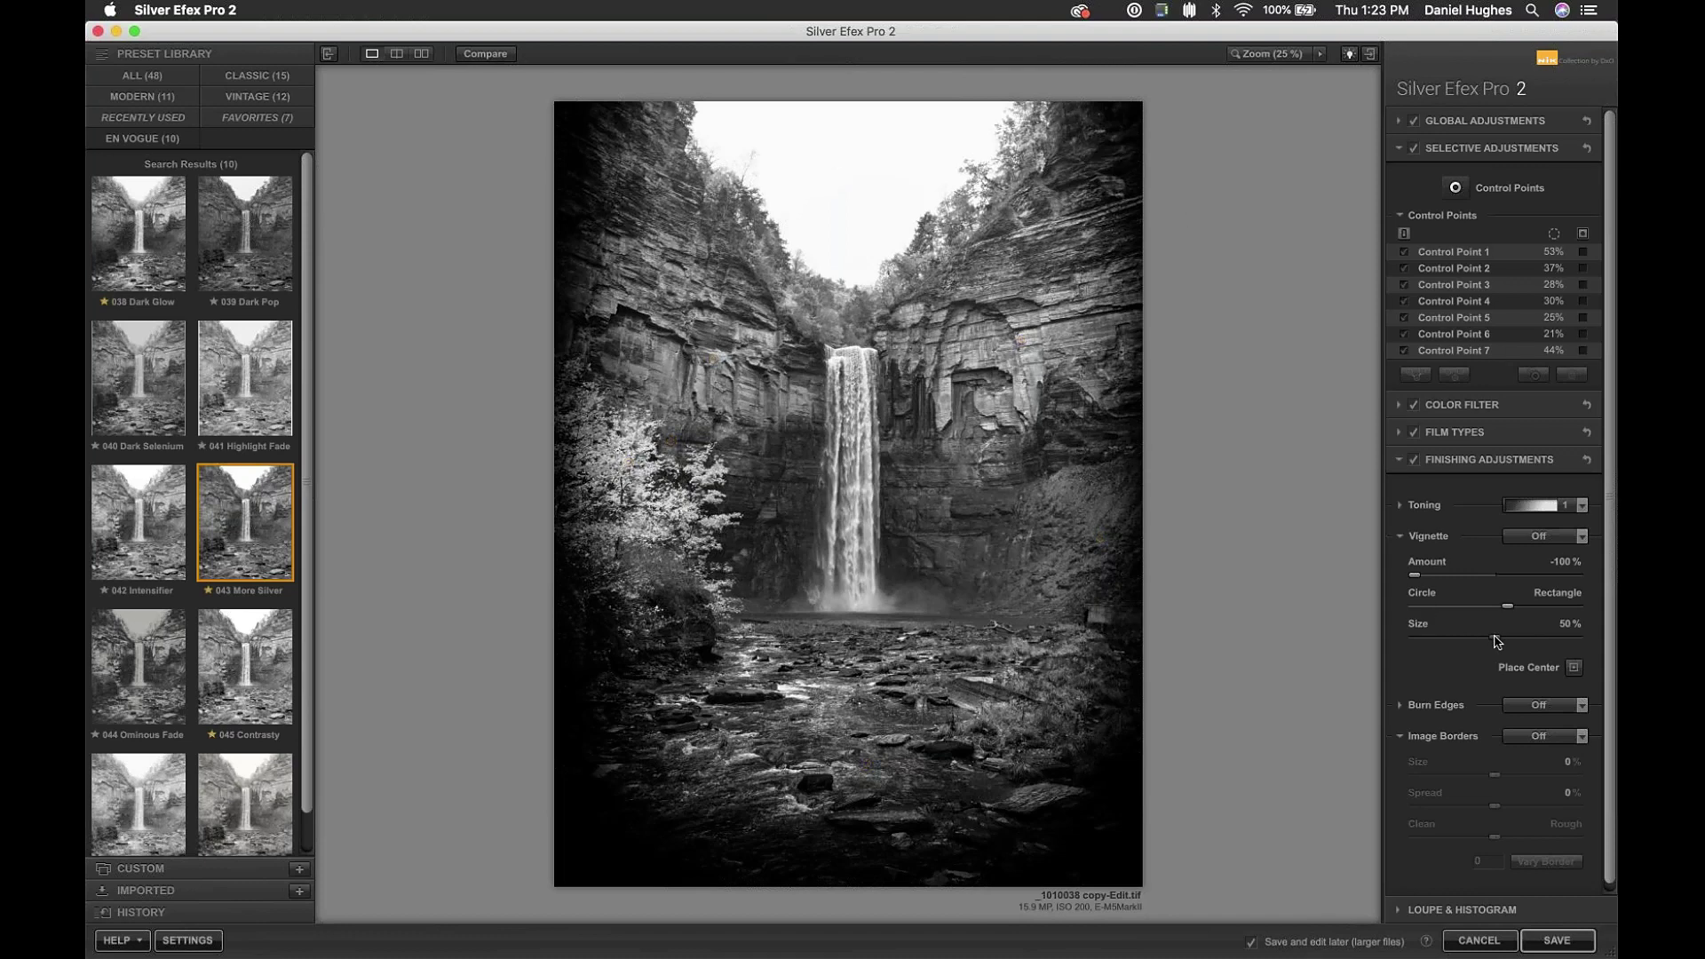
- Set the Vignette Size to 62% and Amount to -24%, and compare the result with the original image
drag(1496, 637, 1490, 638)
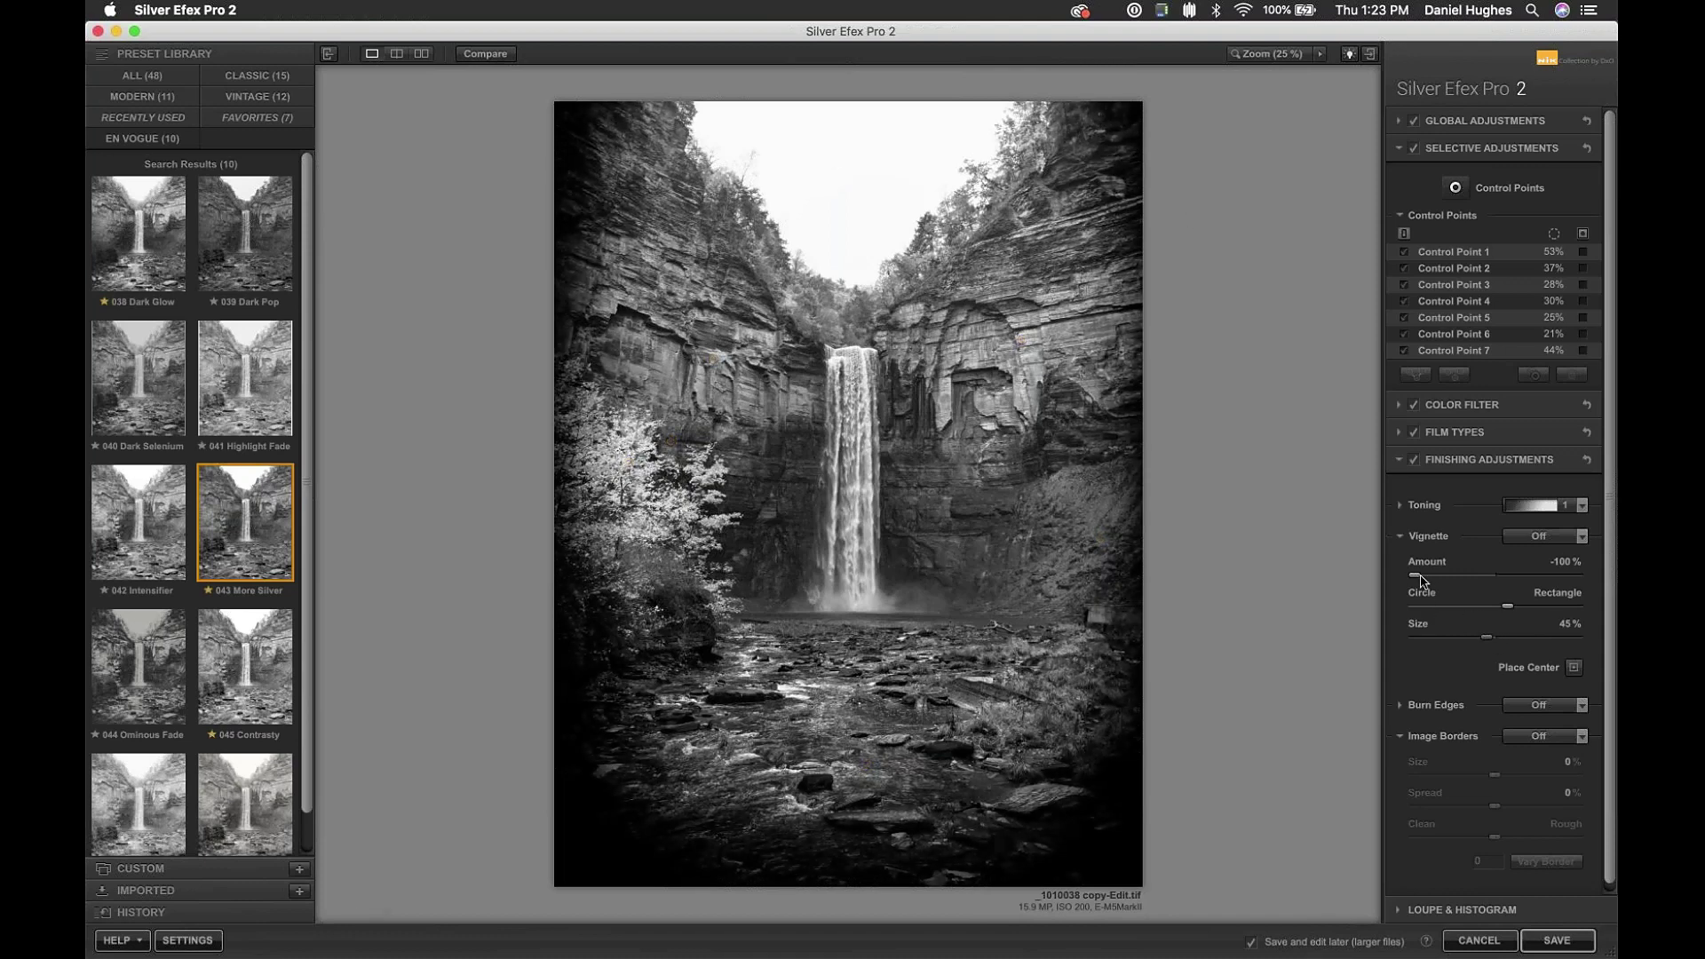
drag(1415, 576, 1463, 581)
drag(1488, 638, 1513, 638)
drag(1454, 576, 1476, 579)
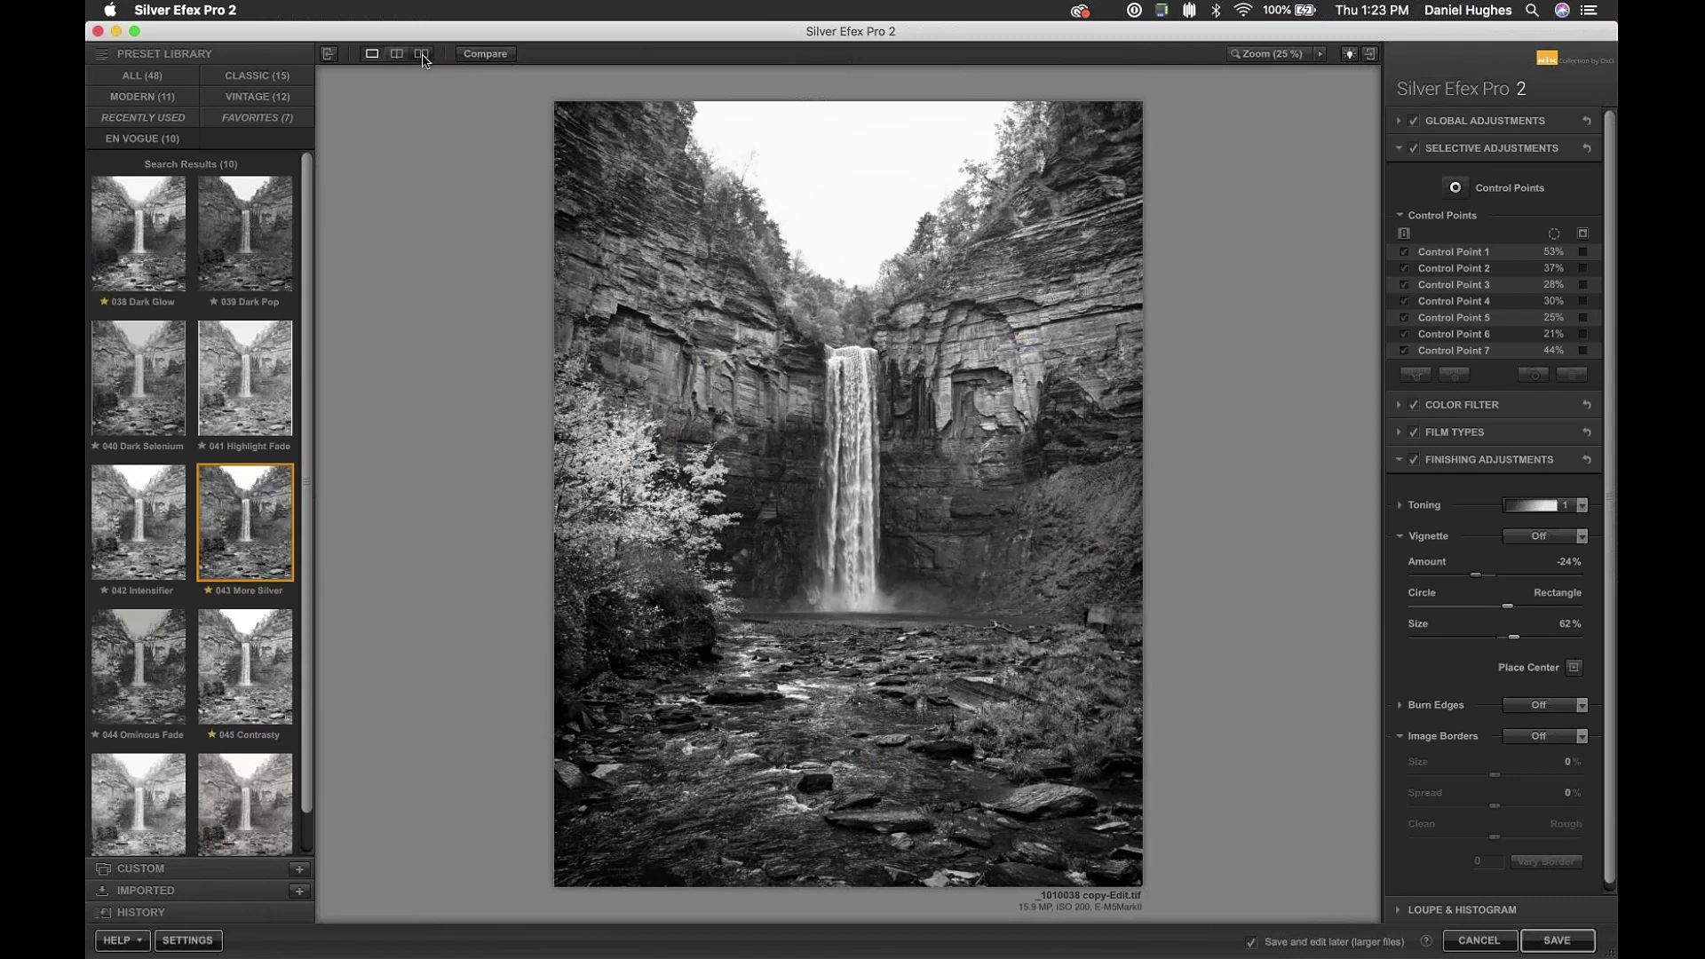
click(480, 57)
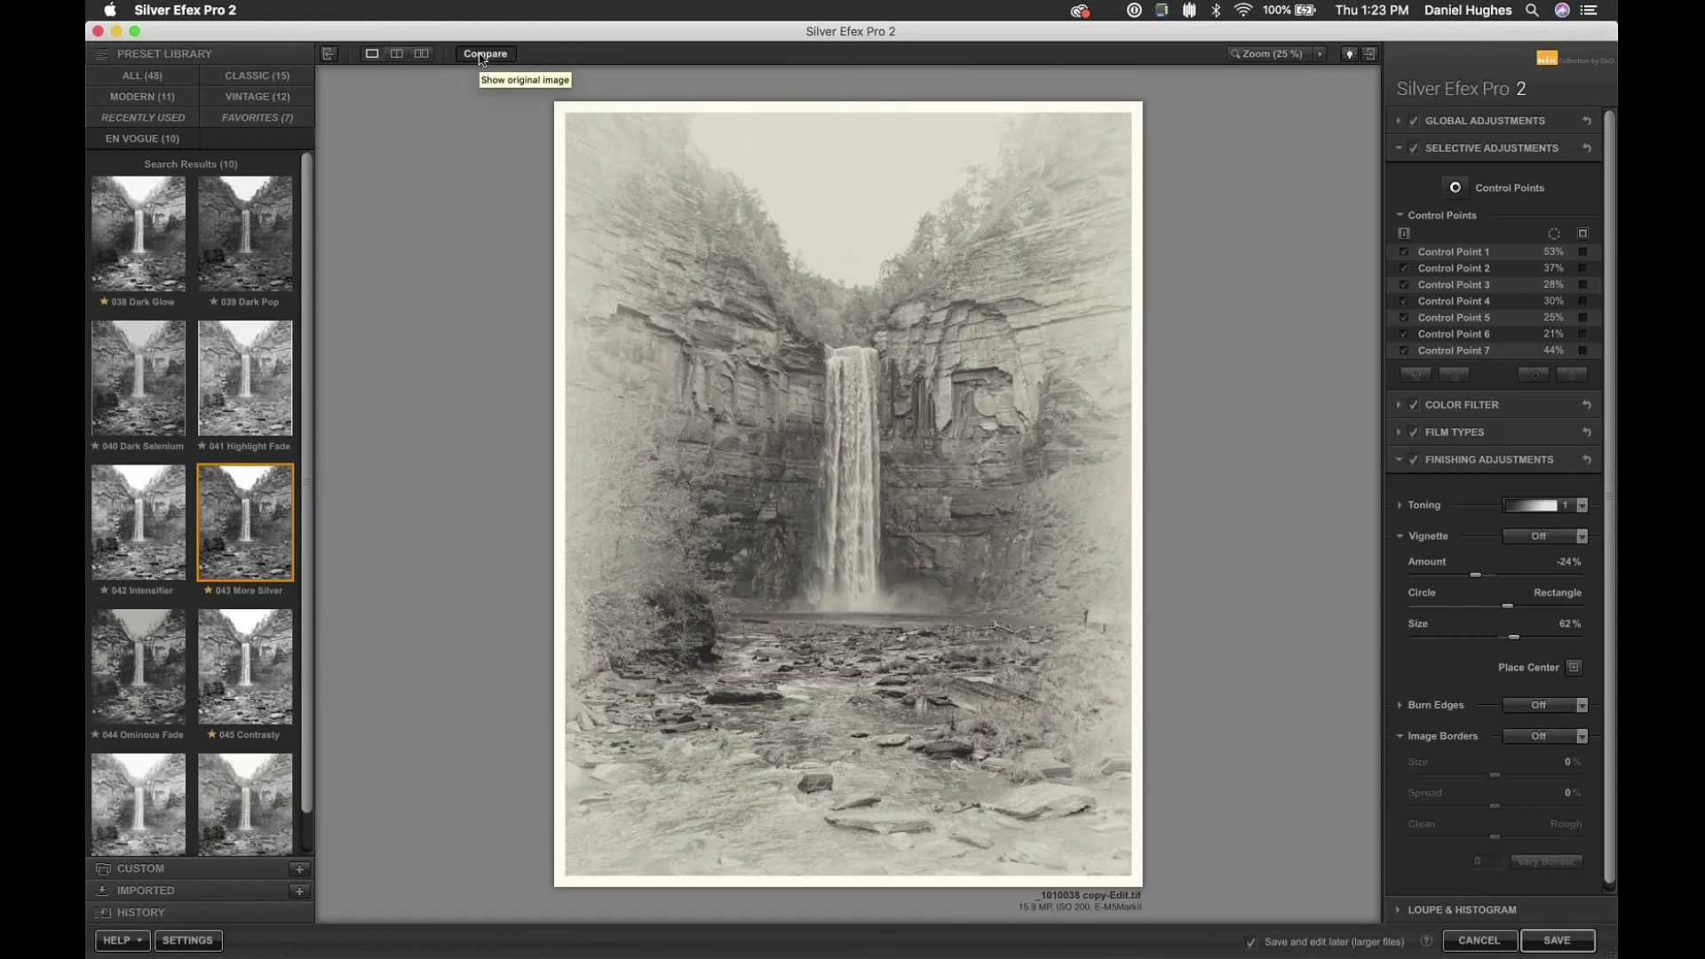
click(481, 56)
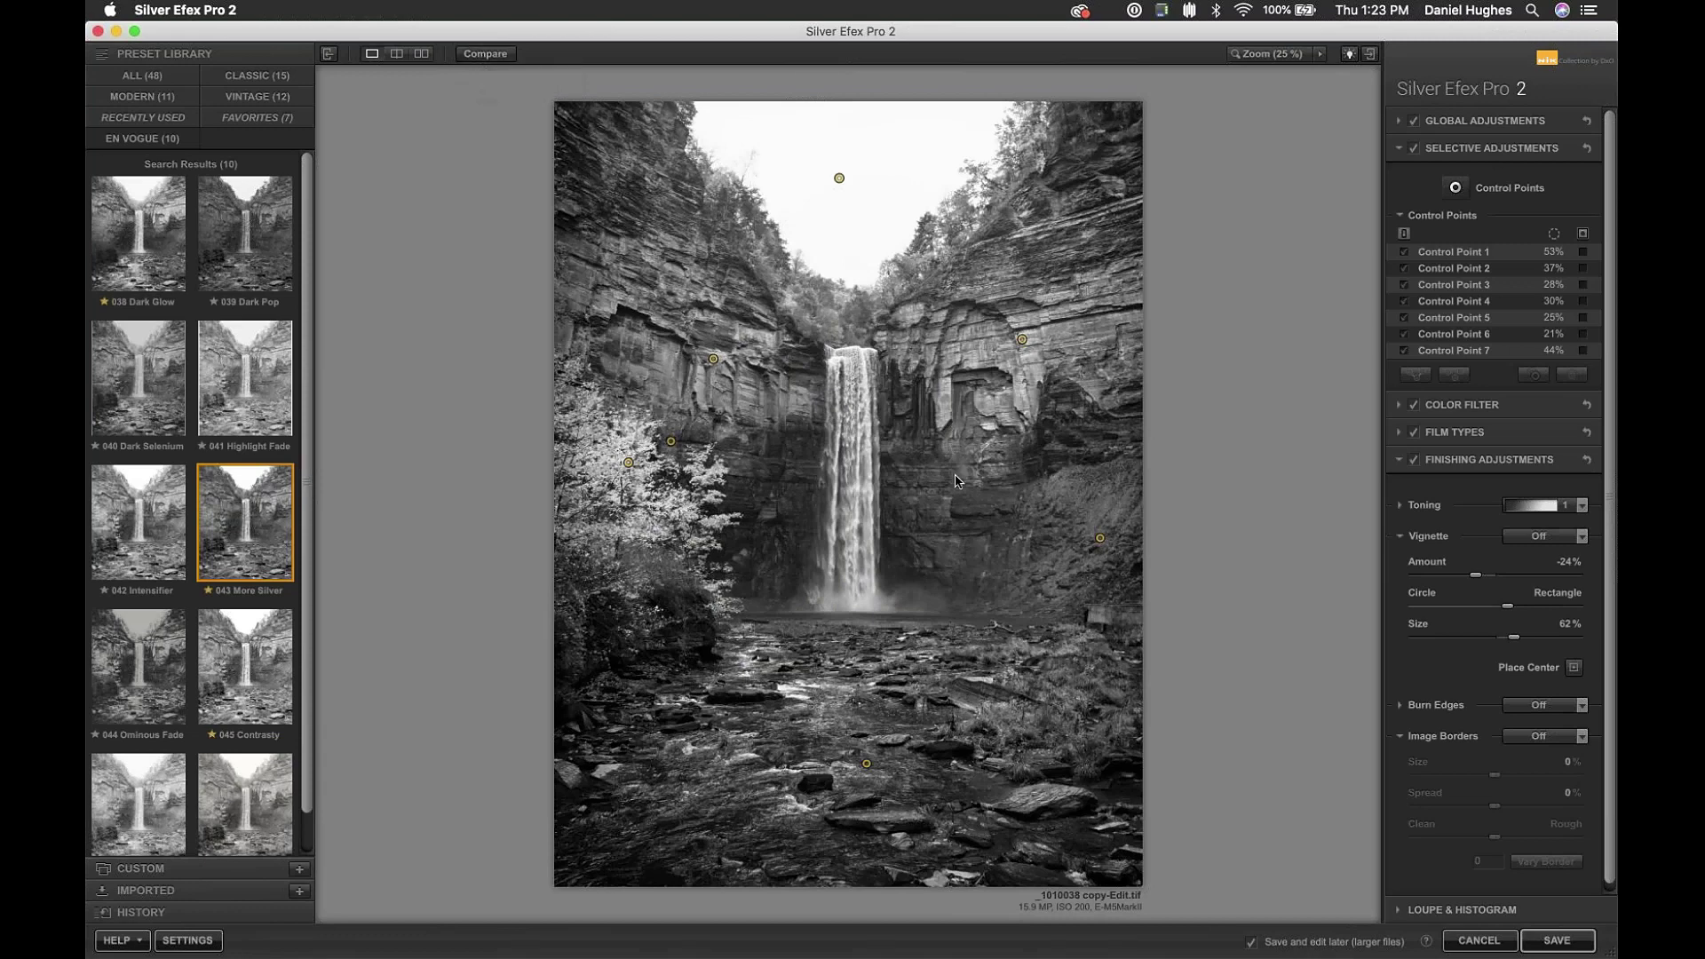
- Add a control point on the middle of the waterfall with a 30% area
click(859, 458)
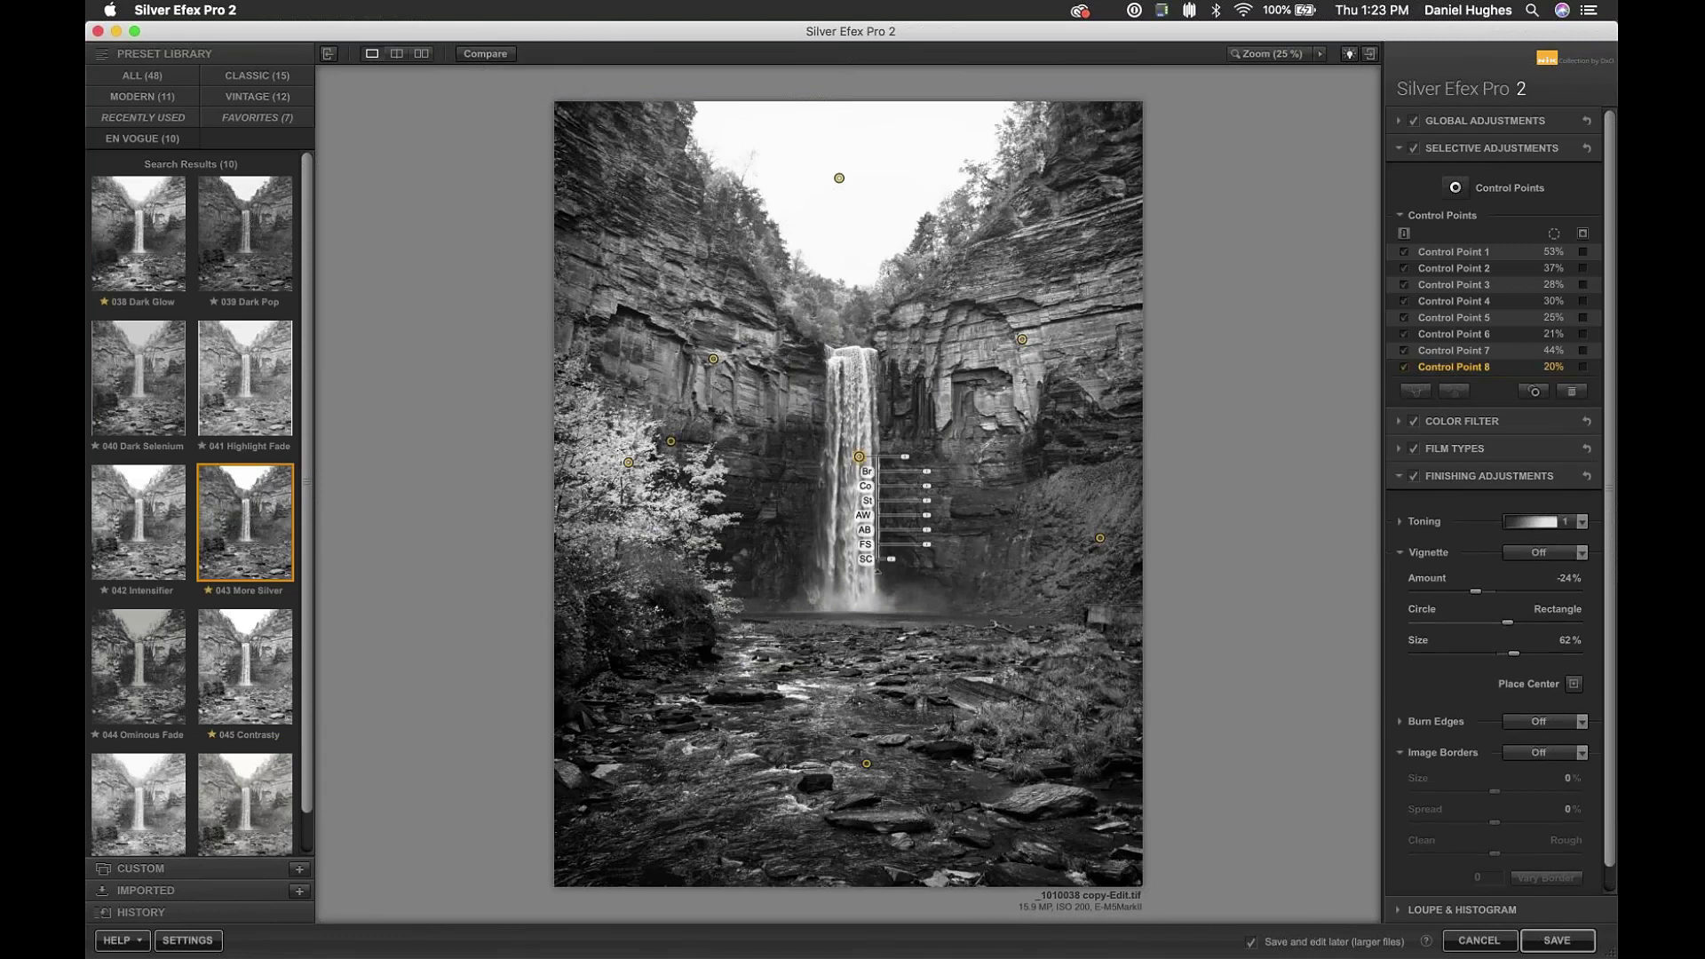
drag(912, 462, 939, 478)
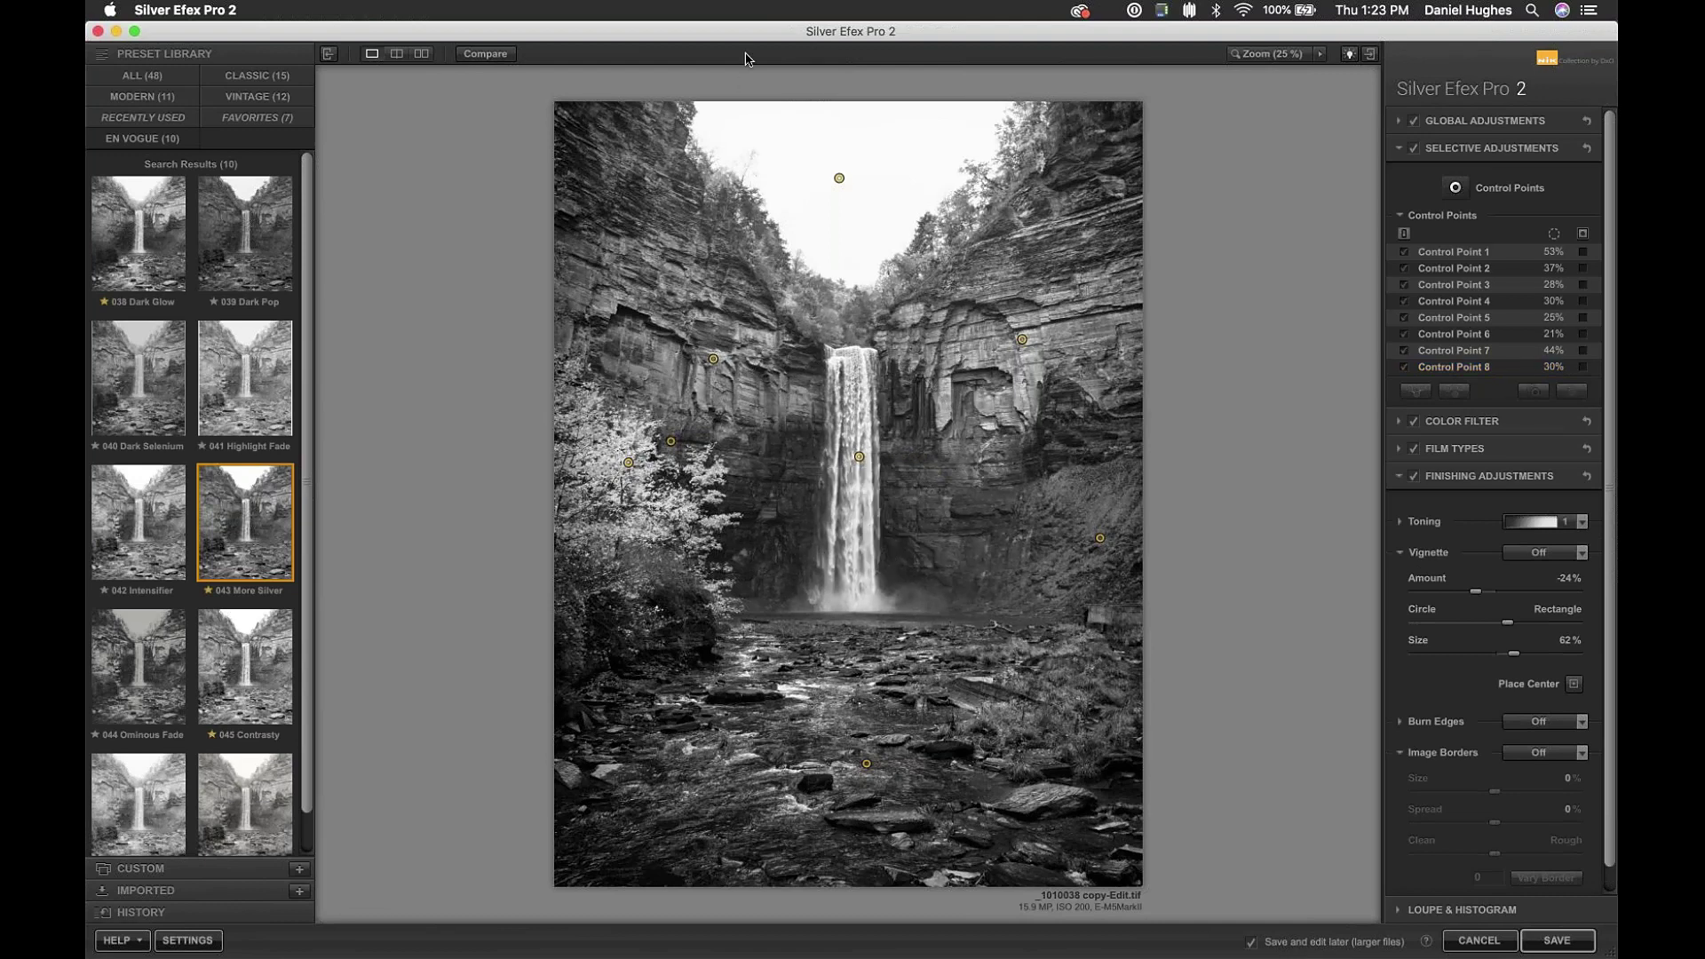
mouse_move(1173, 318)
- Save the edit back to Lightroom Classic and compare it with the color original _1010038 copy.ORF
click(1556, 944)
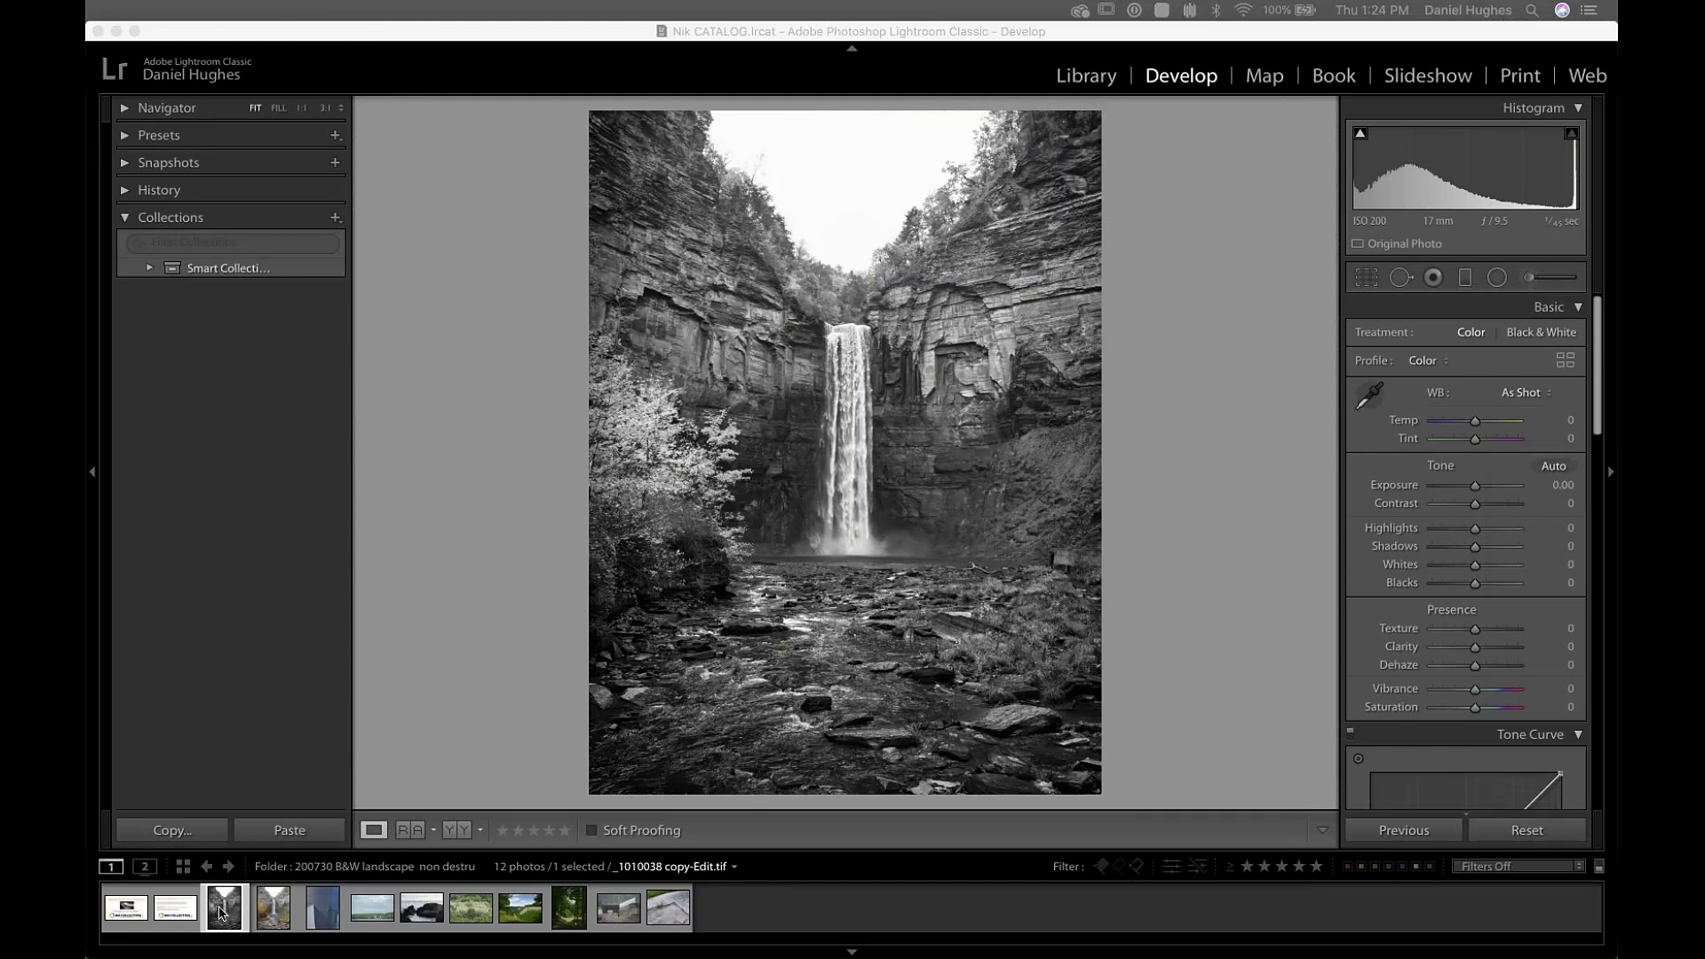
click(272, 908)
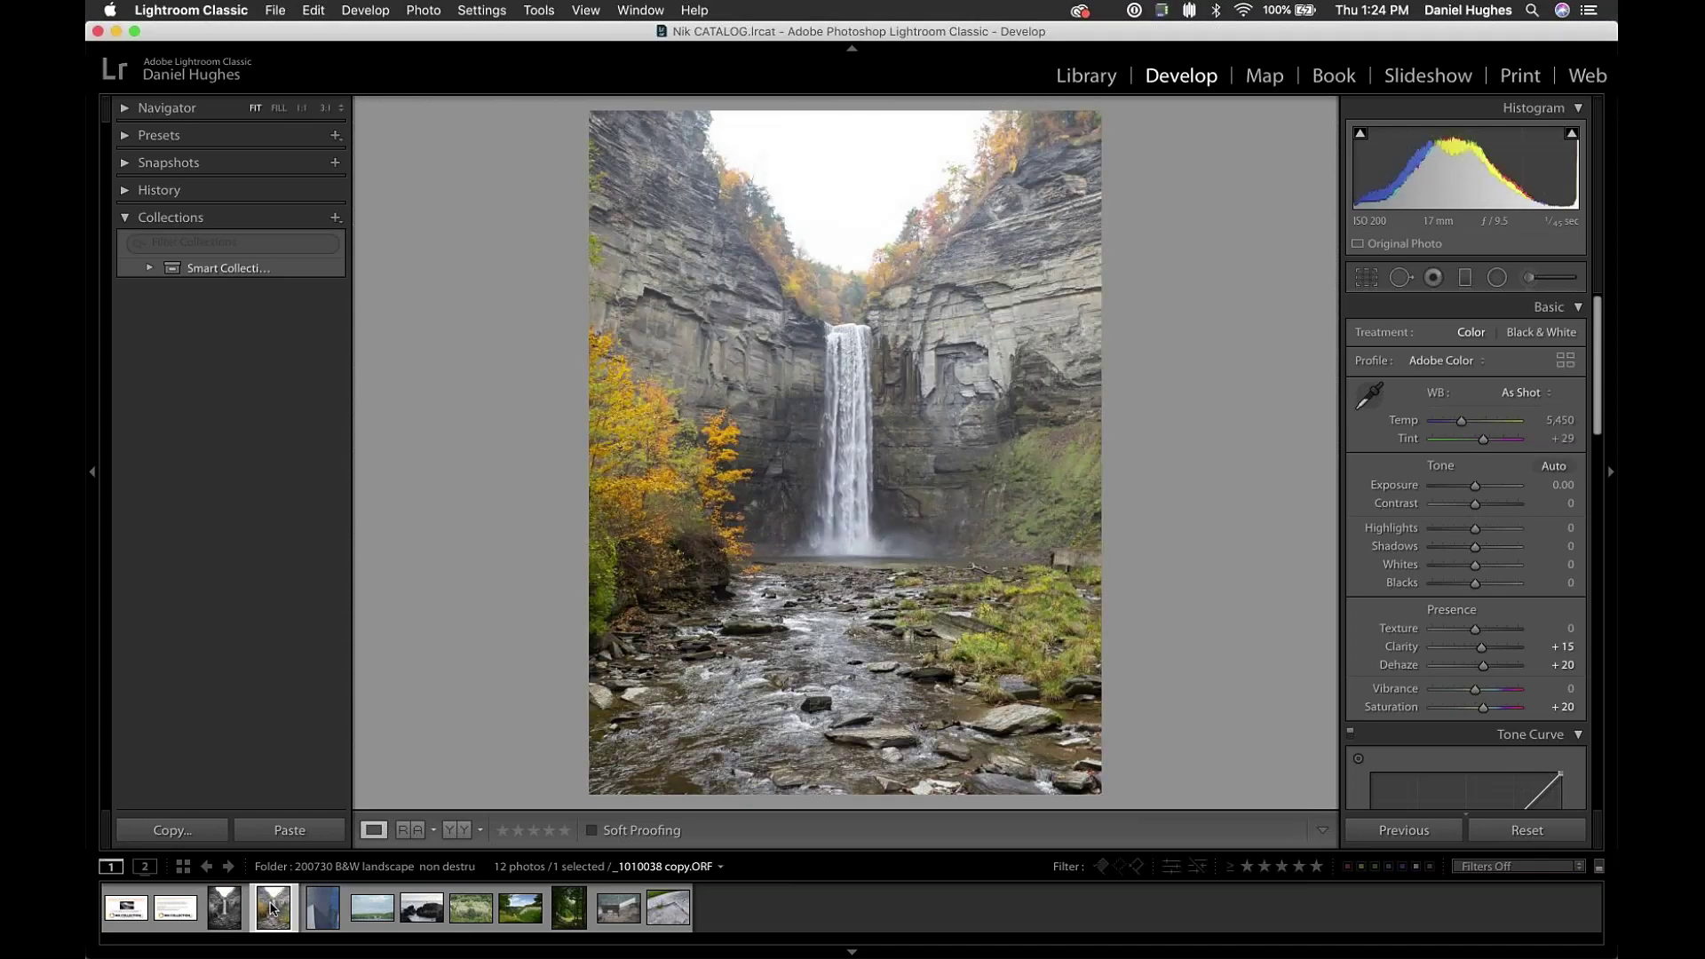
click(229, 907)
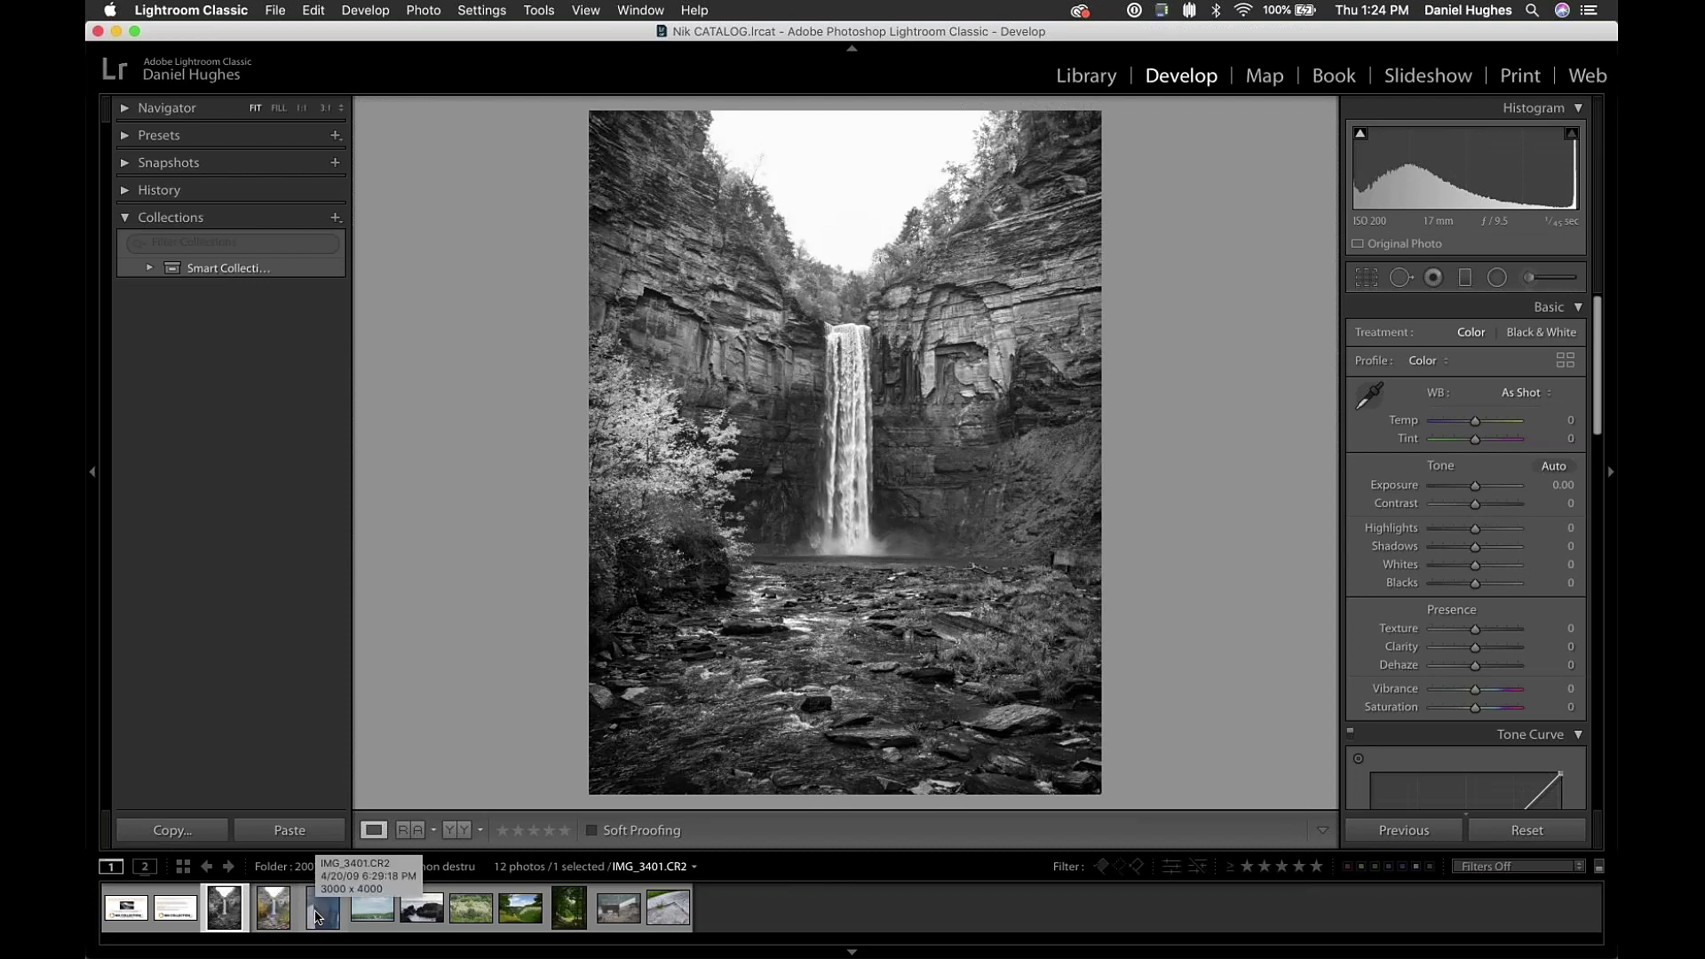
- Select the metal building photo IMG_3401.CR2 and raise its Contrast to +43
click(317, 911)
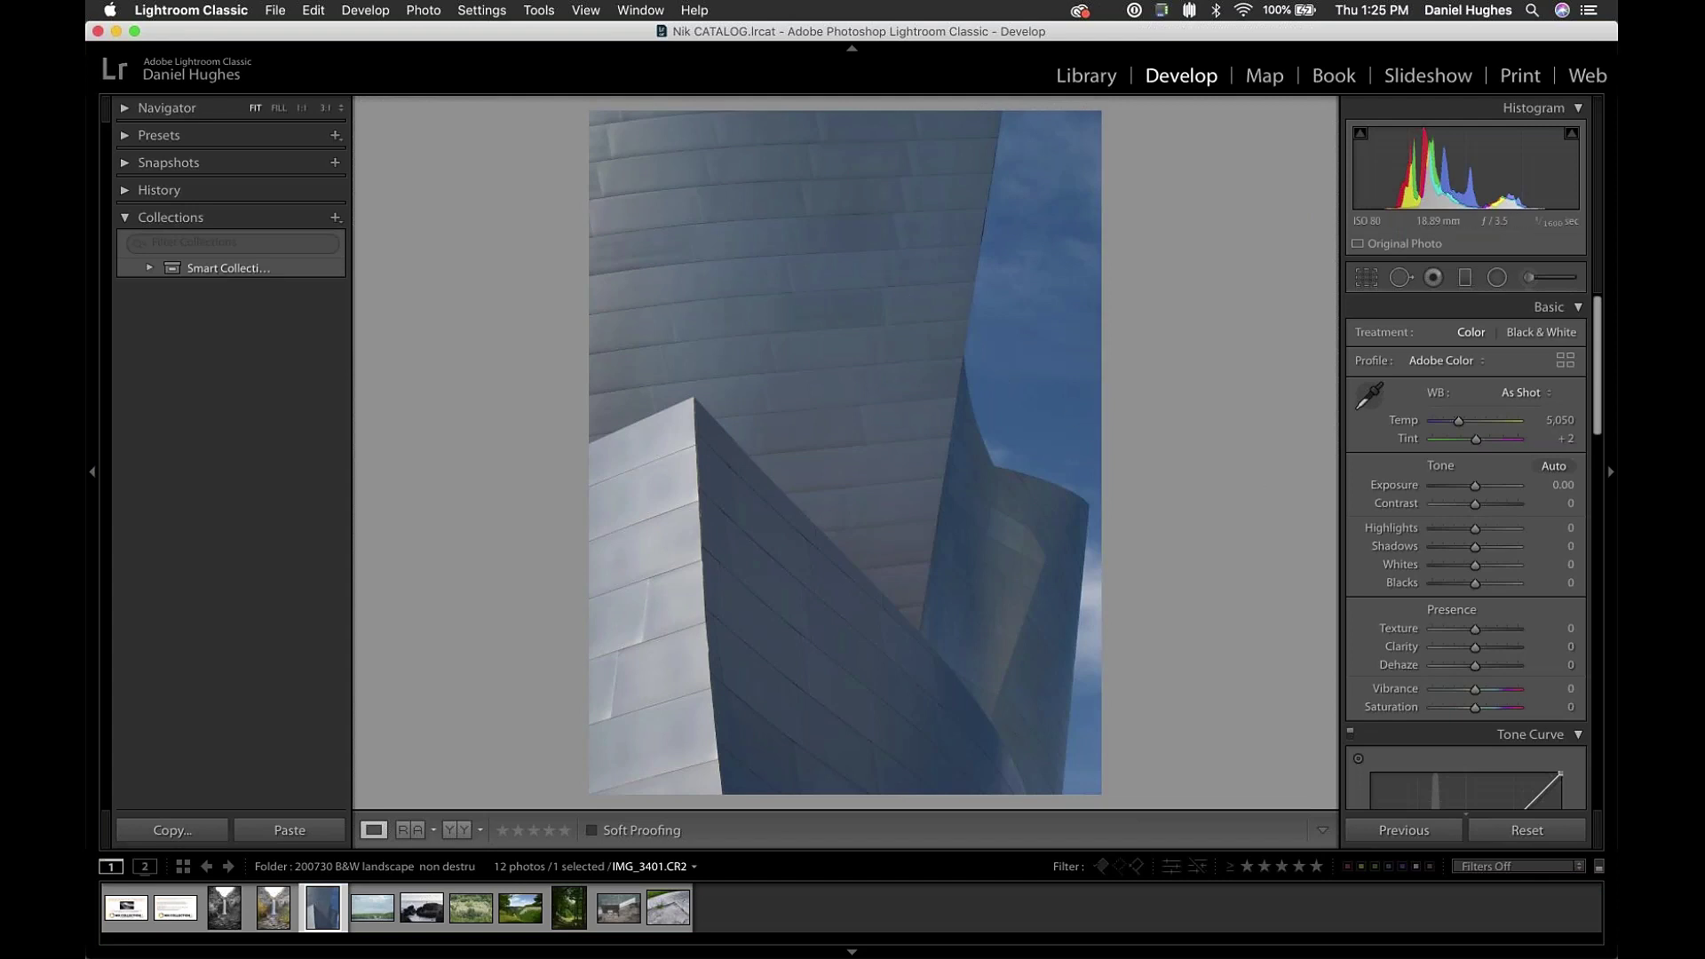
scroll(1493, 505, down, 5)
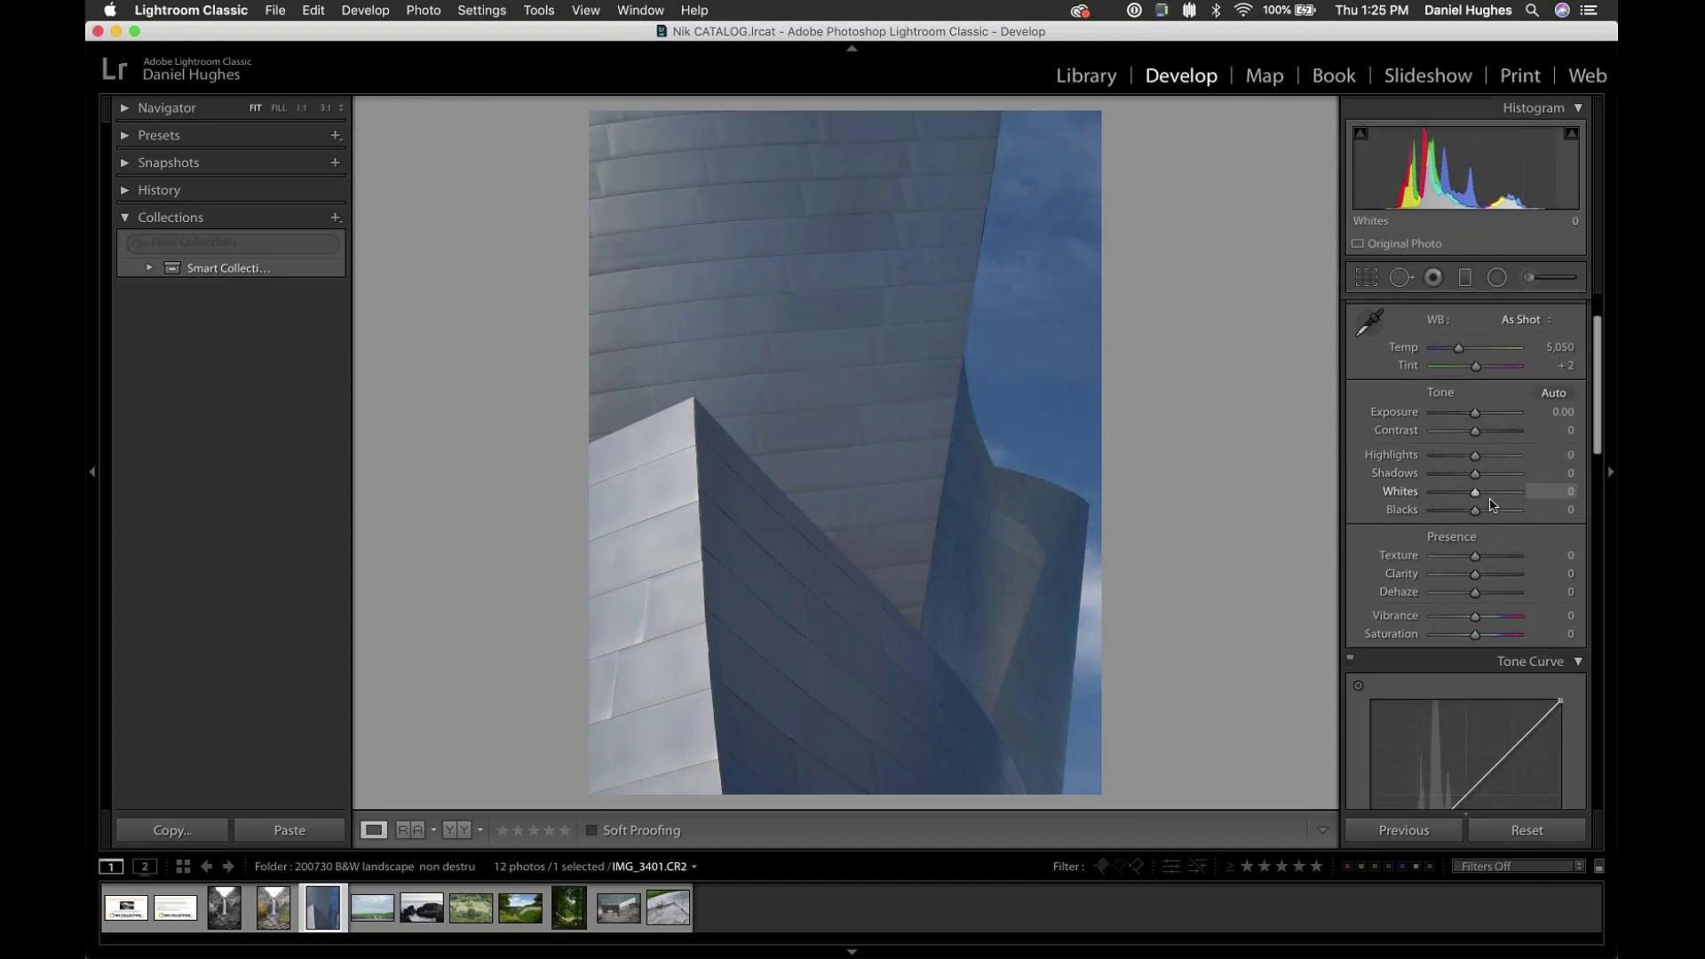
scroll(1492, 504, up, 5)
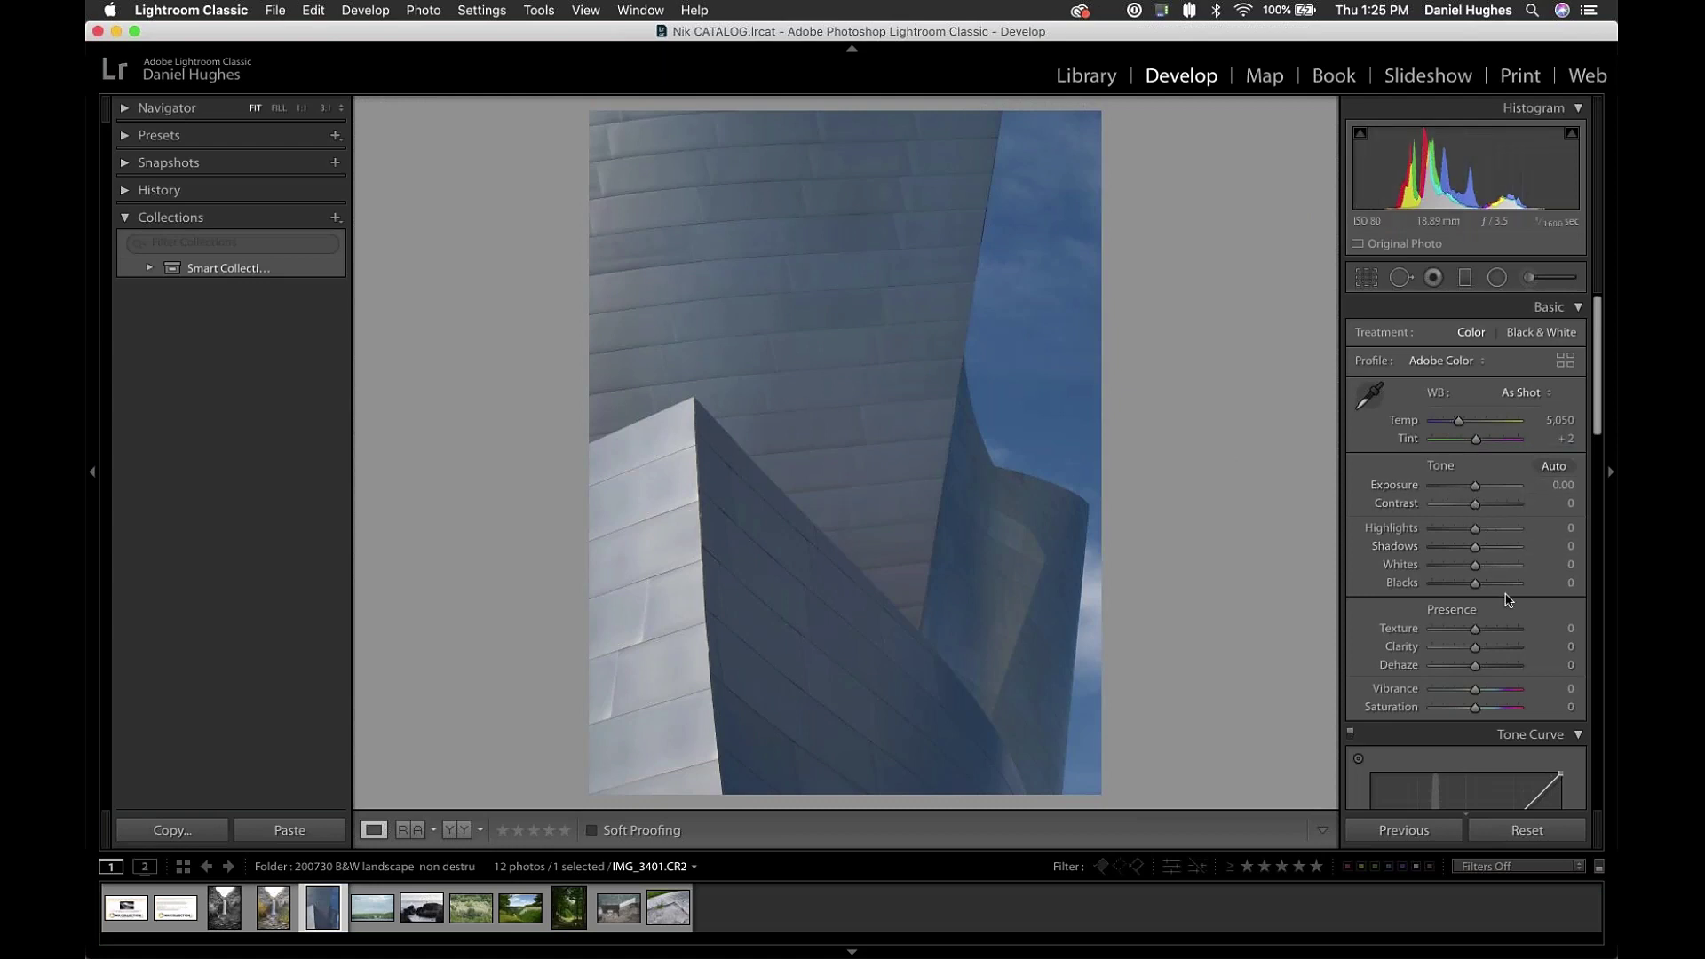
scroll(1507, 601, down, 2)
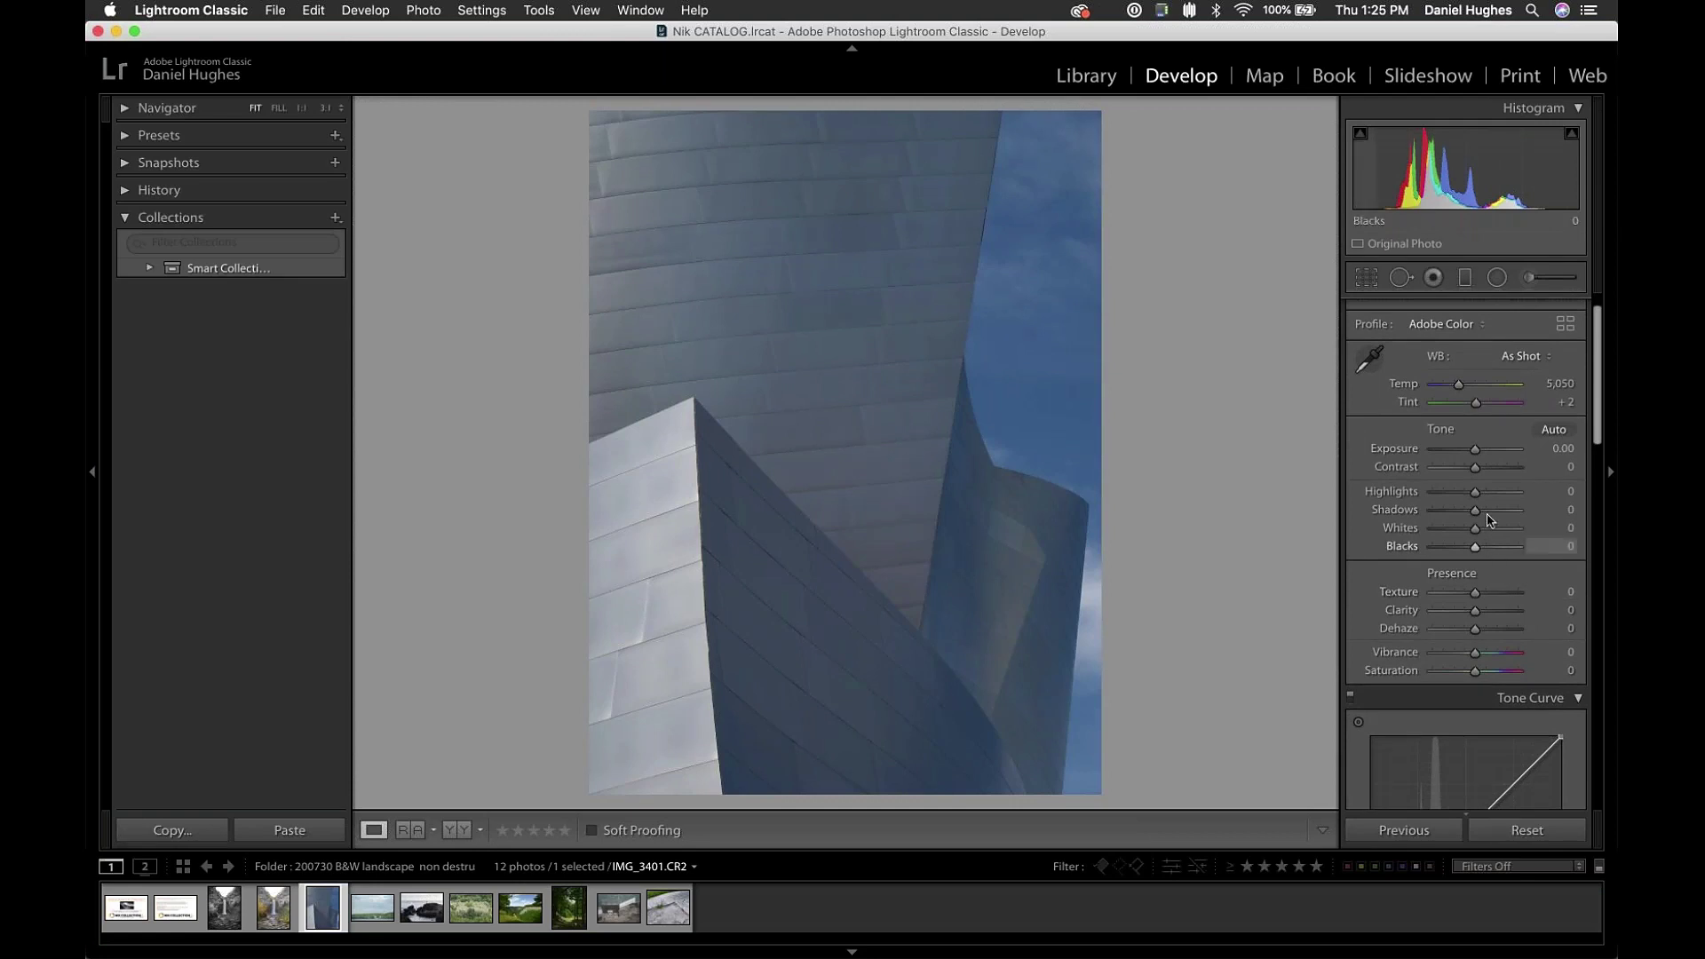
scroll(1490, 520, up, 2)
scroll(1491, 520, up, 1)
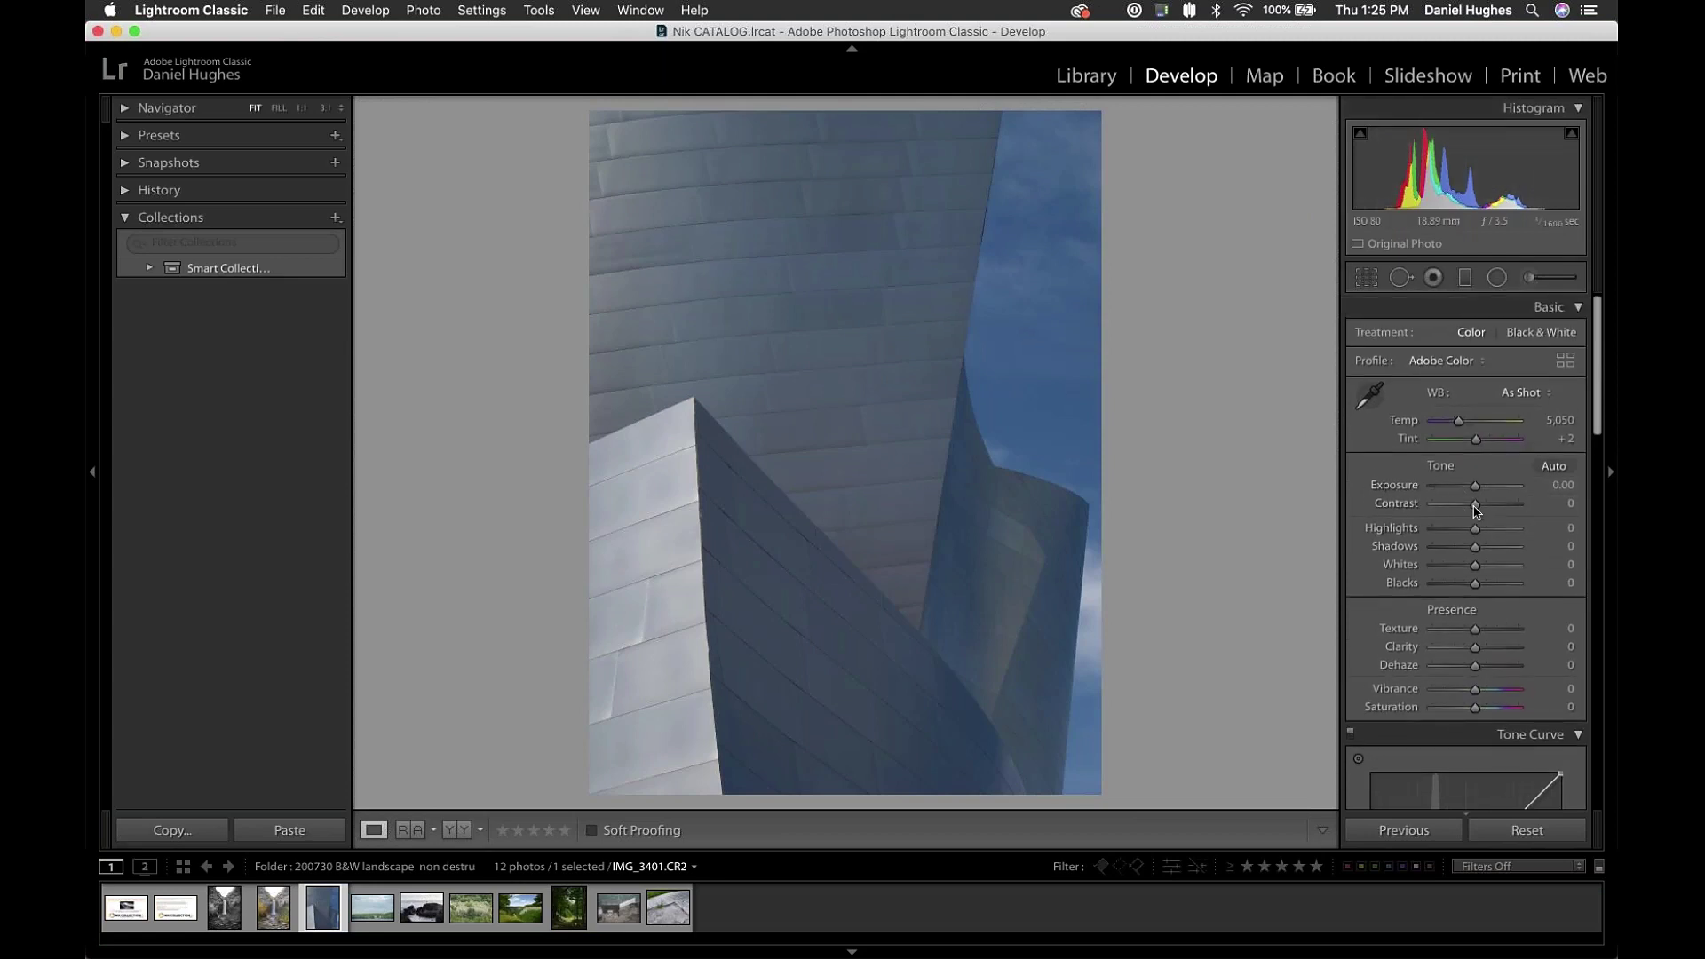
drag(1476, 504, 1494, 506)
- Try a white balance Temp of 2,000 on the building photo, undo it, and set Temp to 5,502
scroll(1510, 639, down, 5)
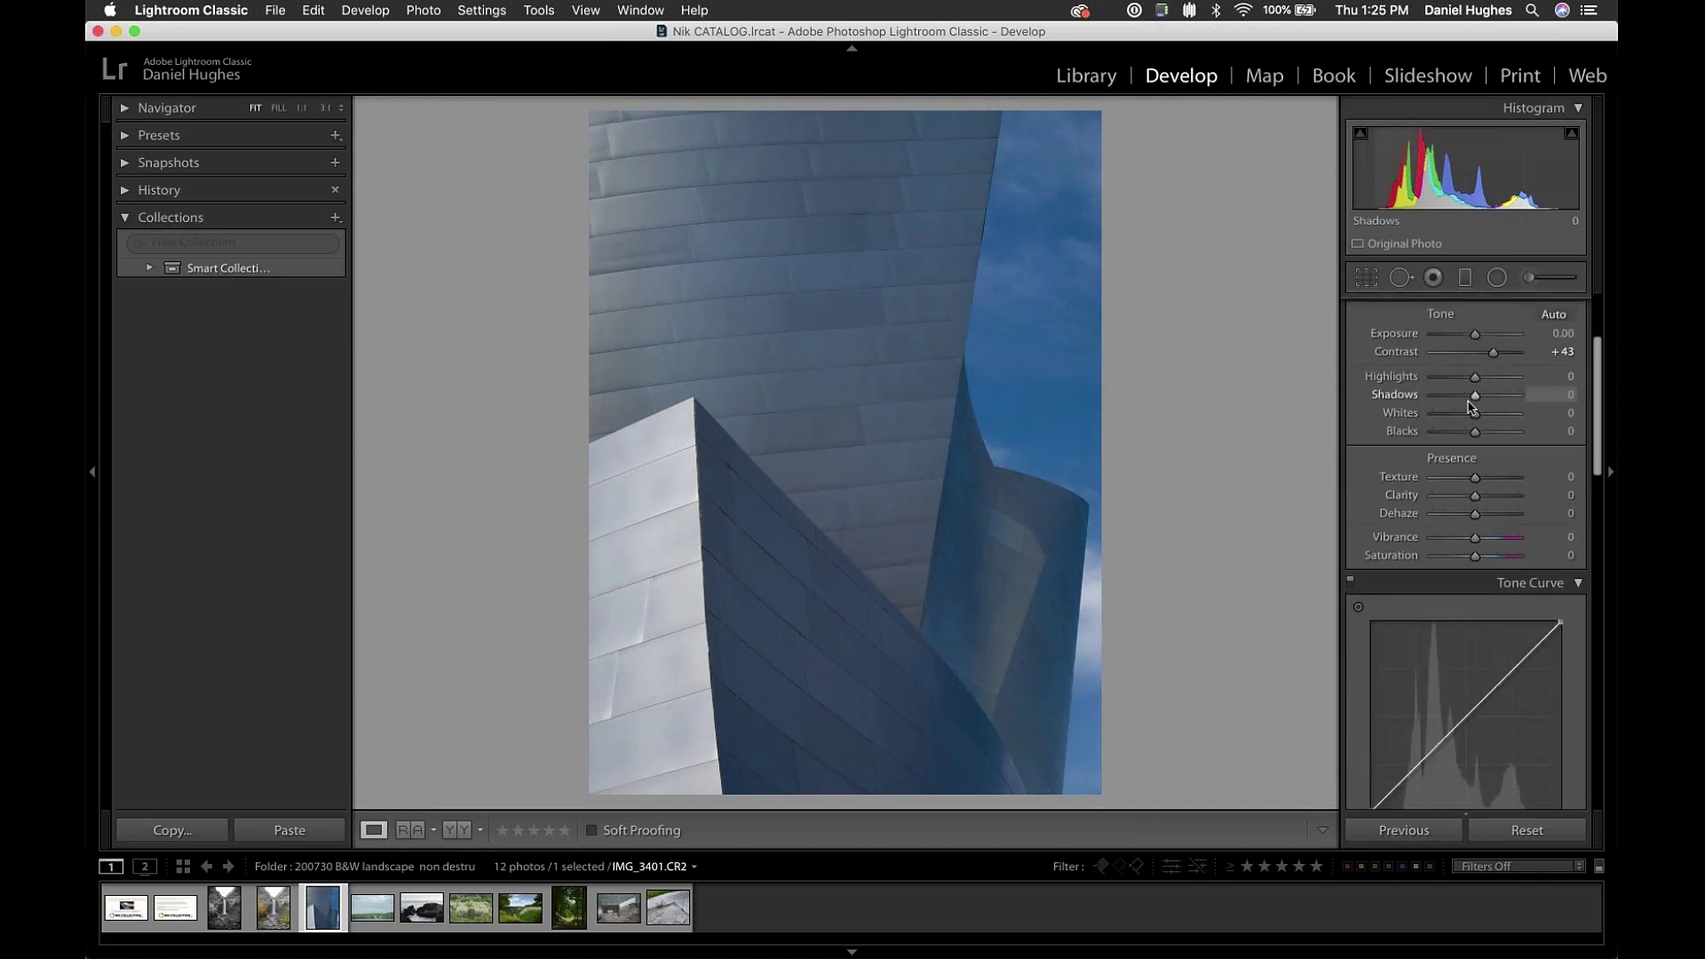
scroll(1465, 409, up, 4)
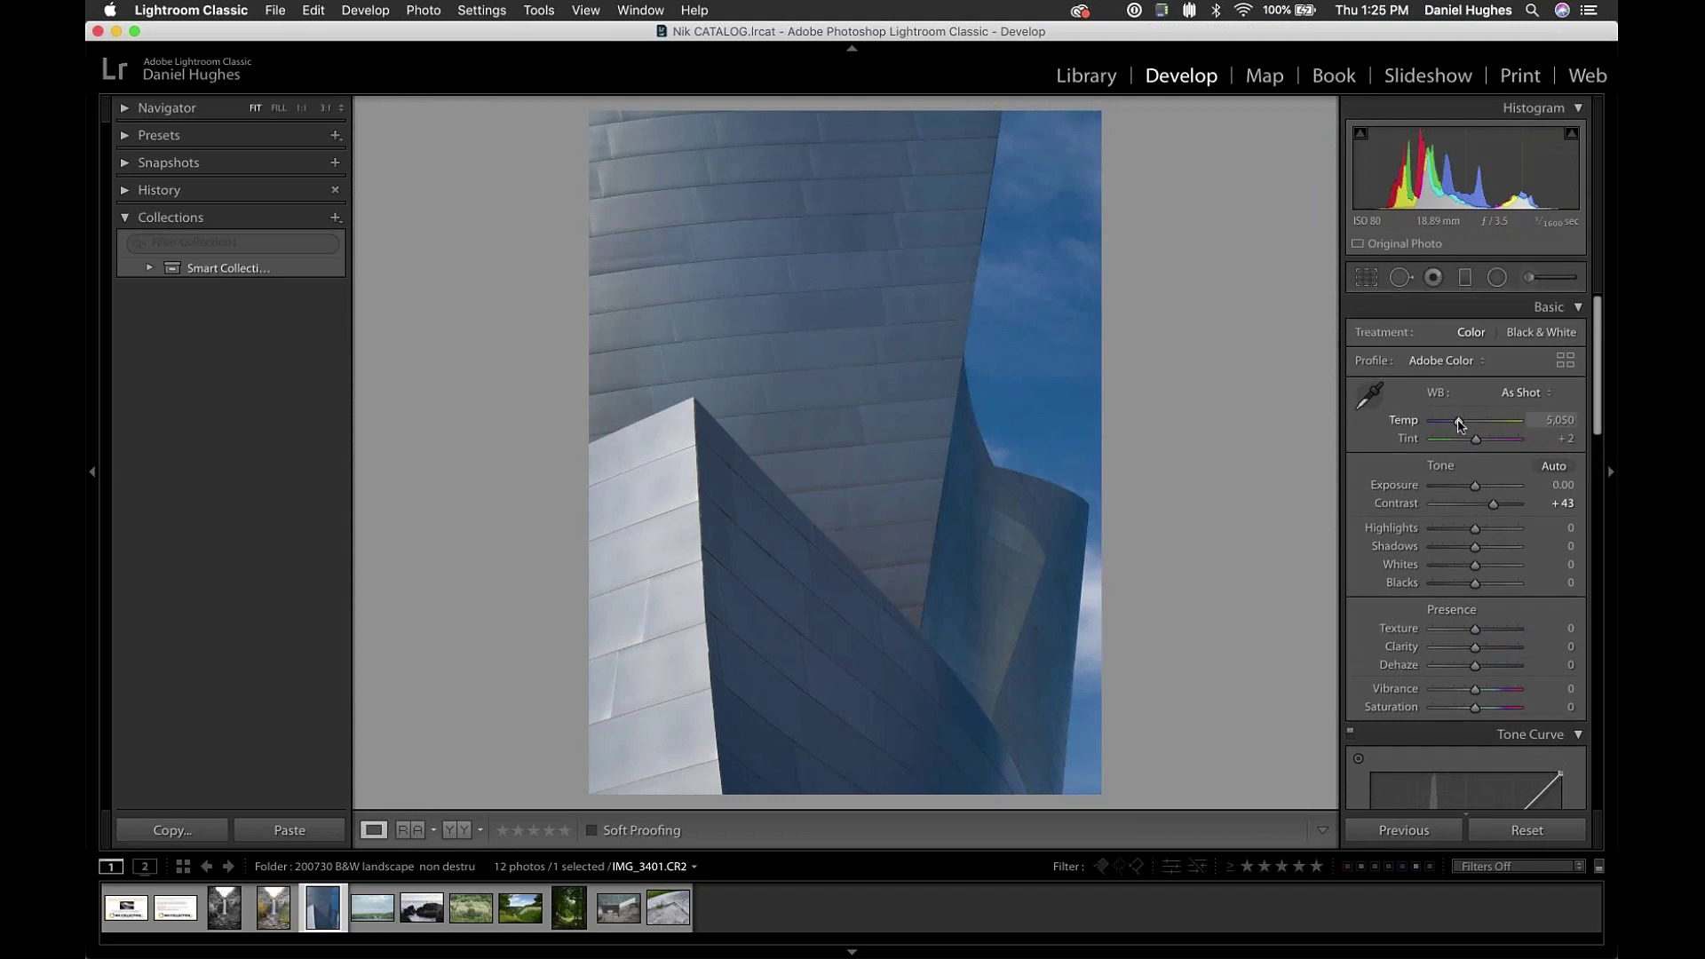
drag(1460, 426, 1463, 426)
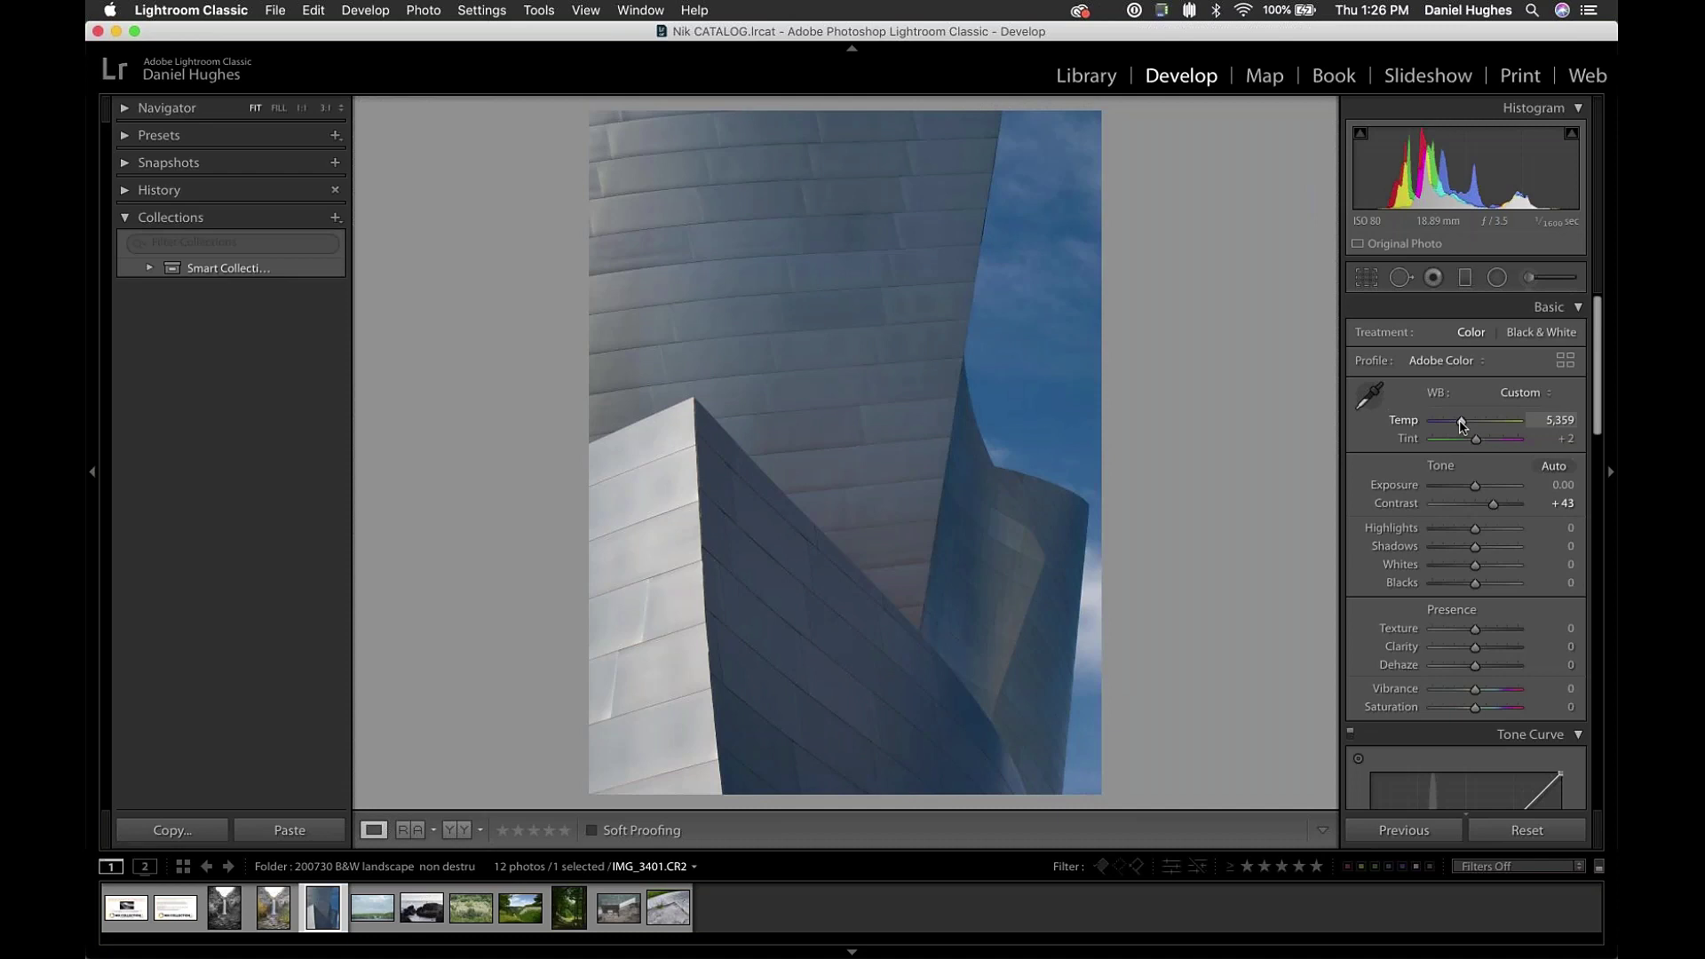
drag(1462, 425, 1402, 427)
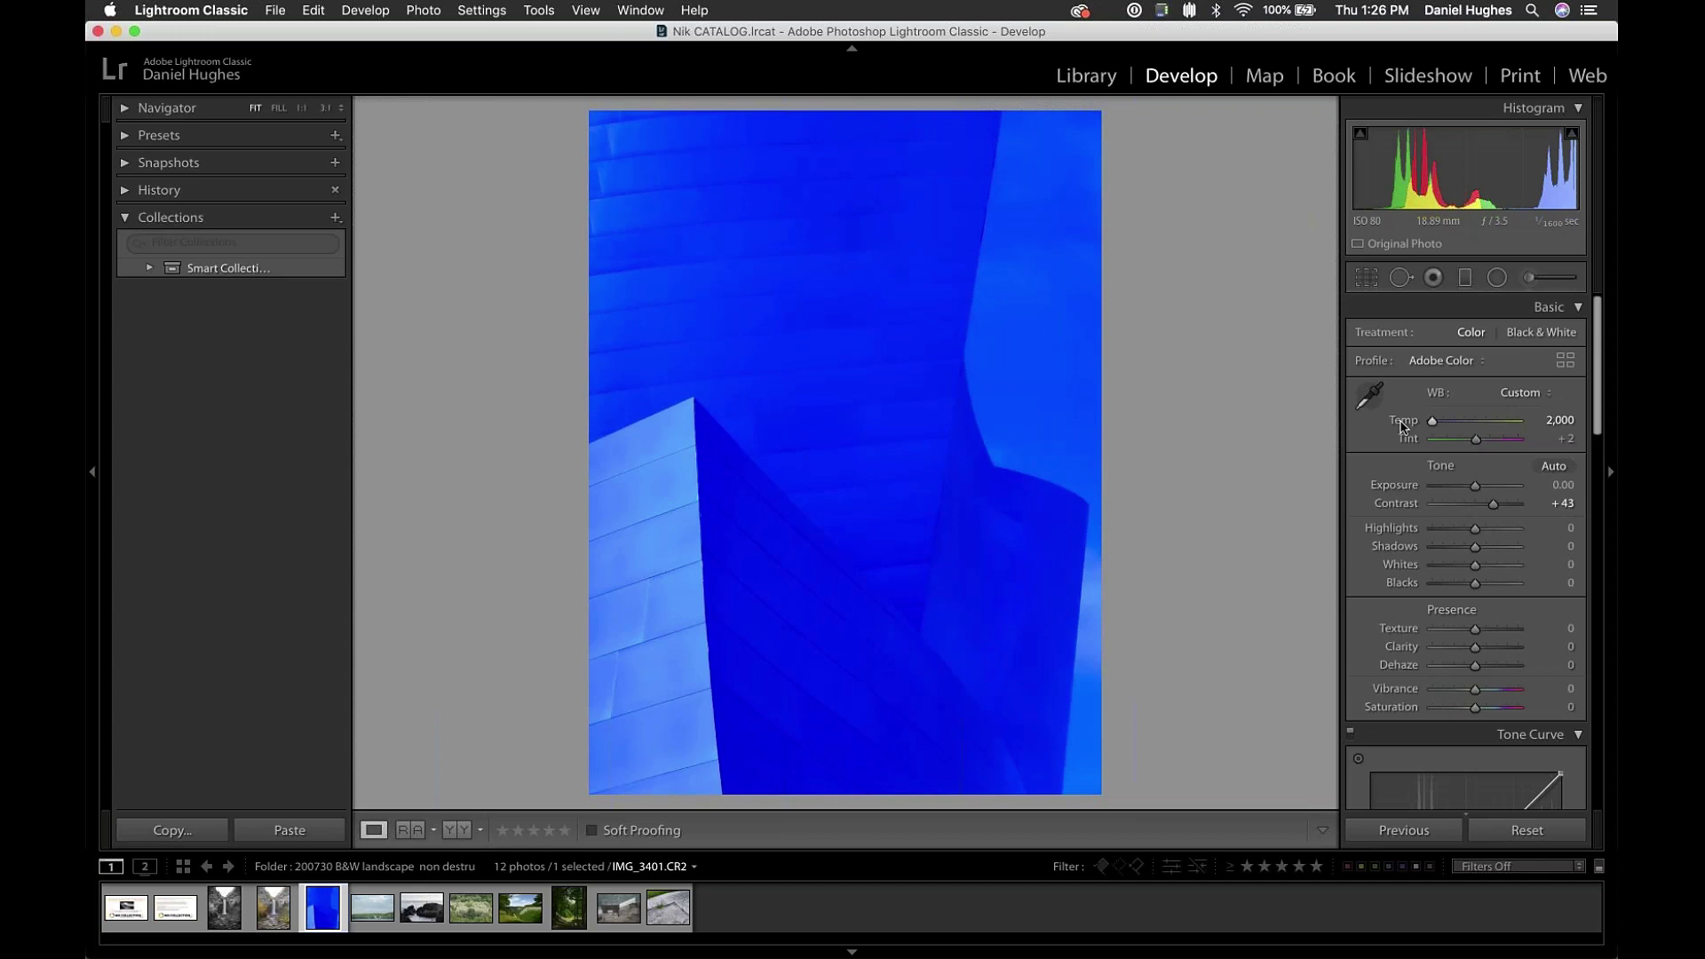
key(cmd+z)
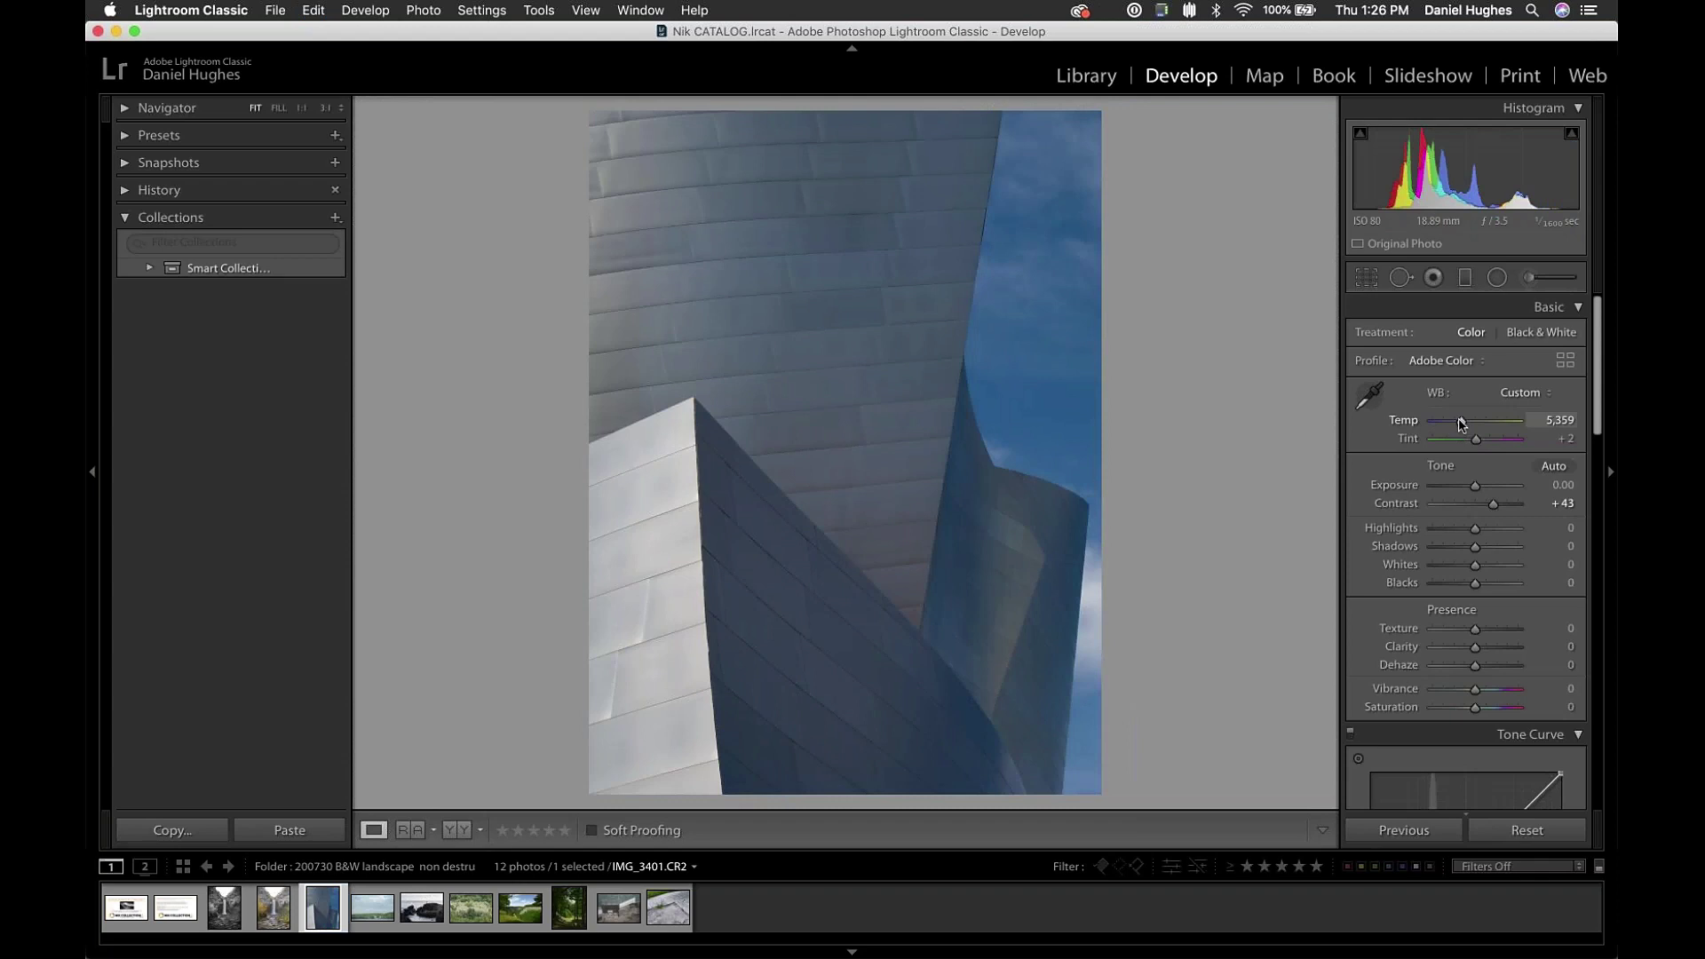
drag(1461, 424, 1463, 424)
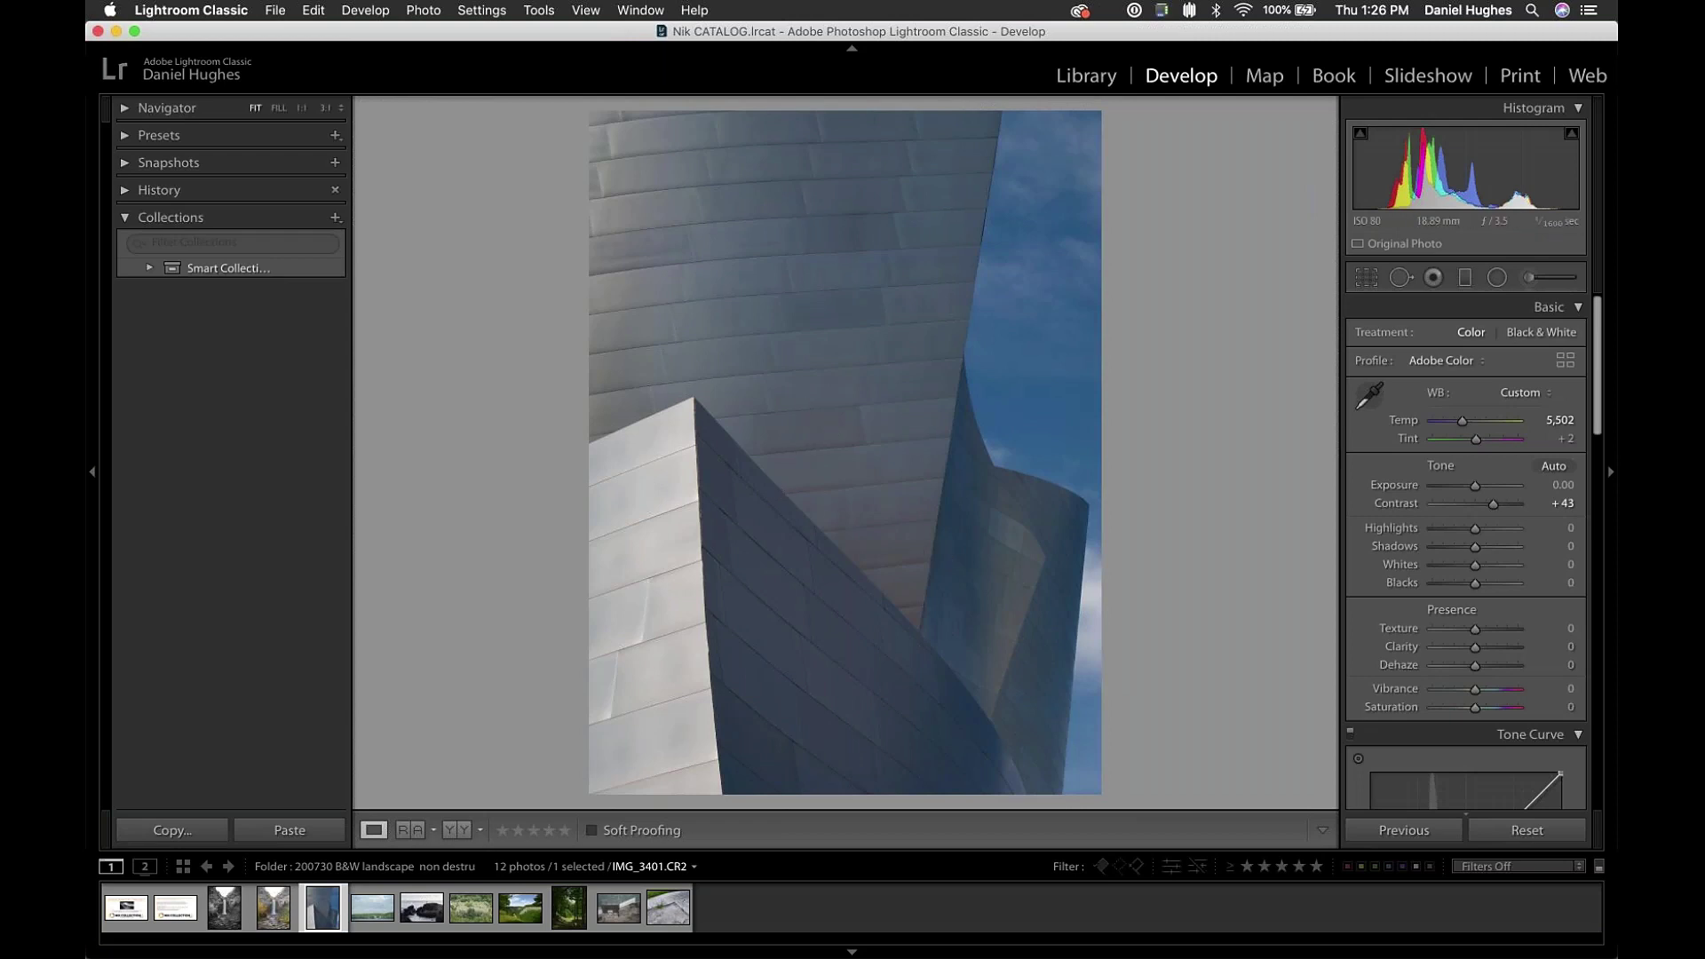
scroll(1479, 565, down, 4)
scroll(1483, 572, down, 3)
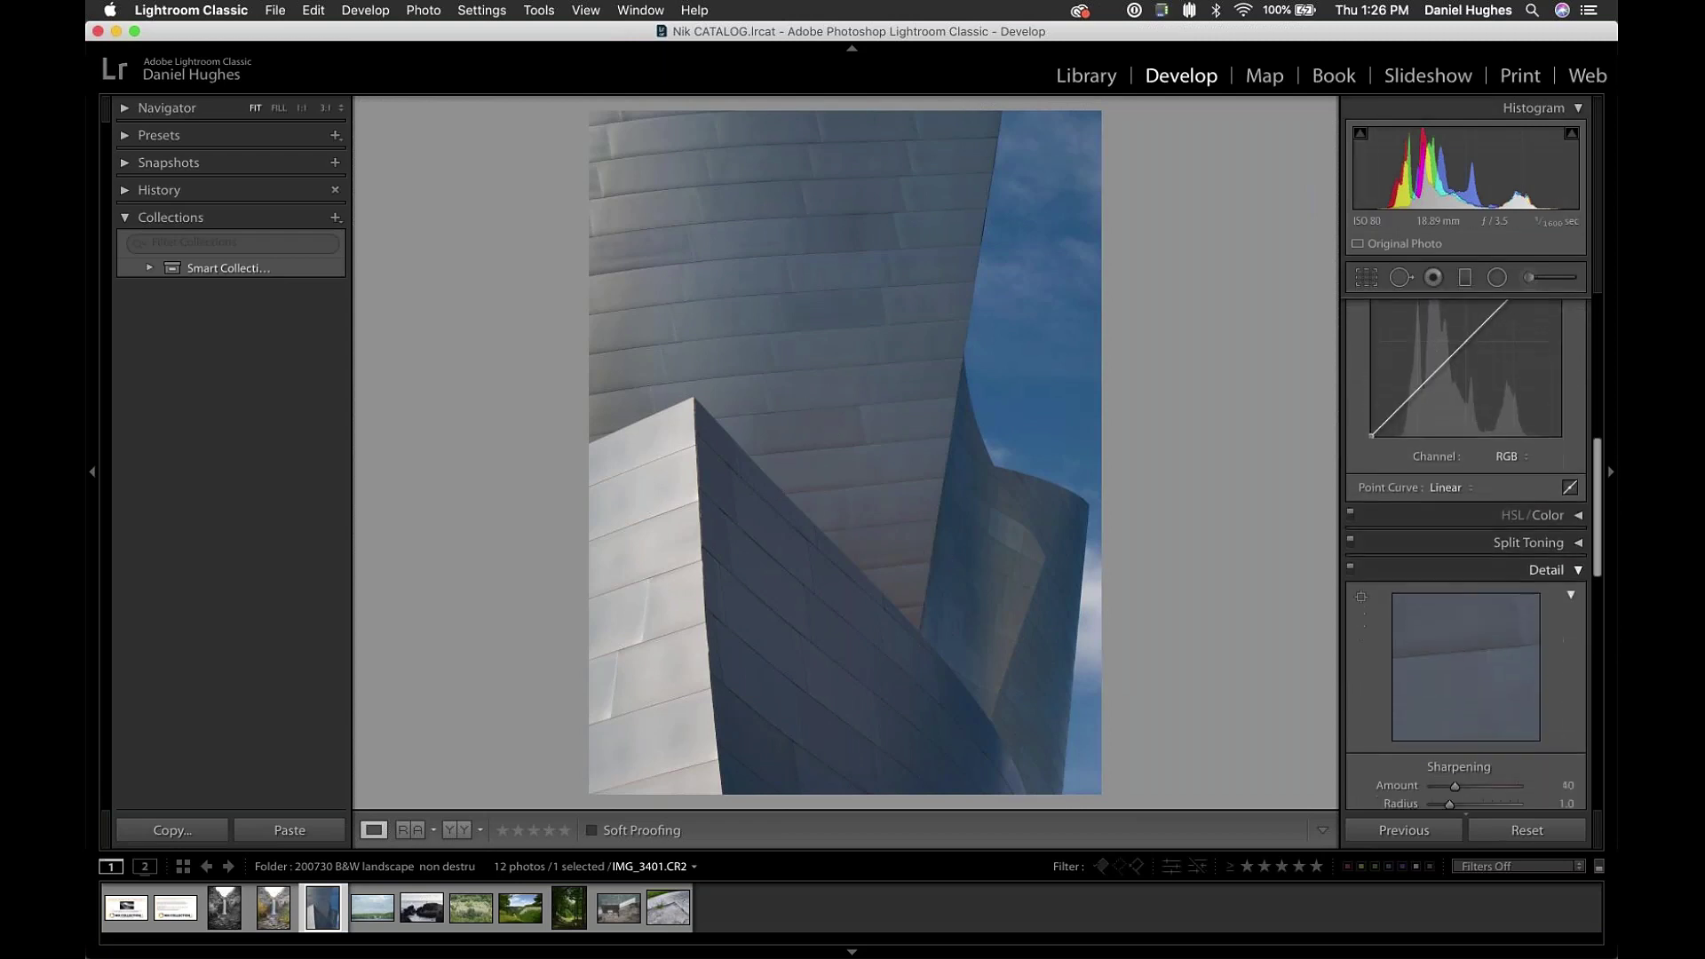
scroll(1479, 533, up, 8)
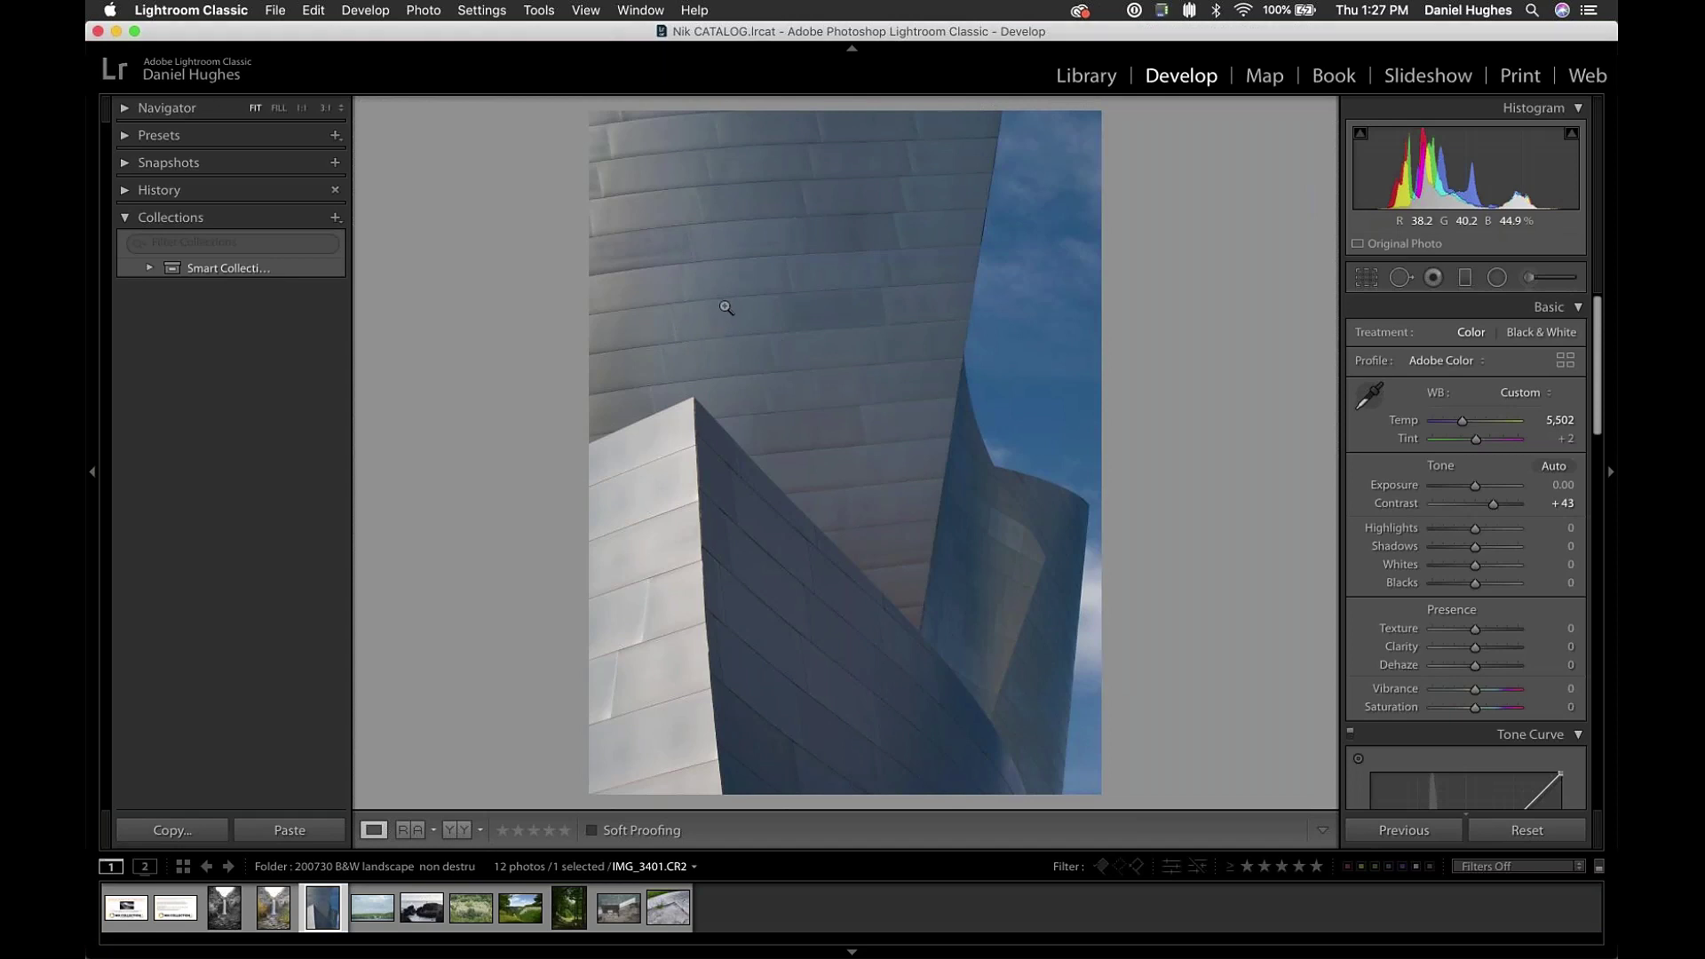
- Start editing the building photo IMG_3401.CR2 in Silver Efex Pro 2 as a copy with Lightroom adjustments
click(791, 291)
right_click(791, 285)
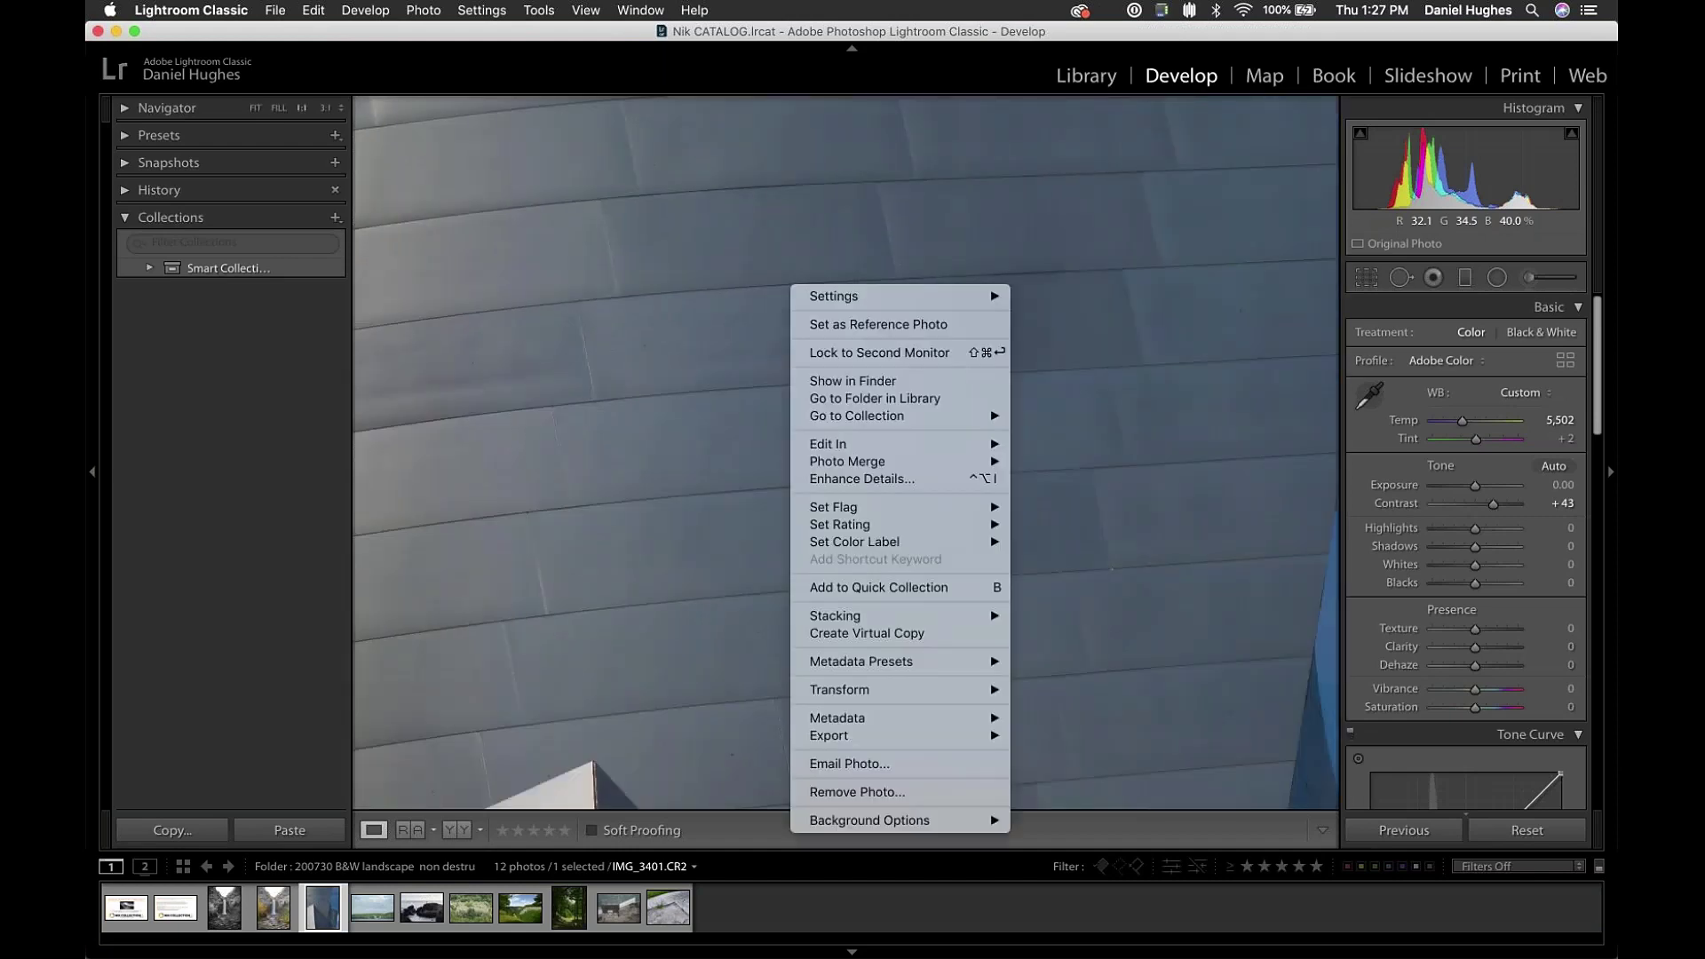
mouse_move(840, 451)
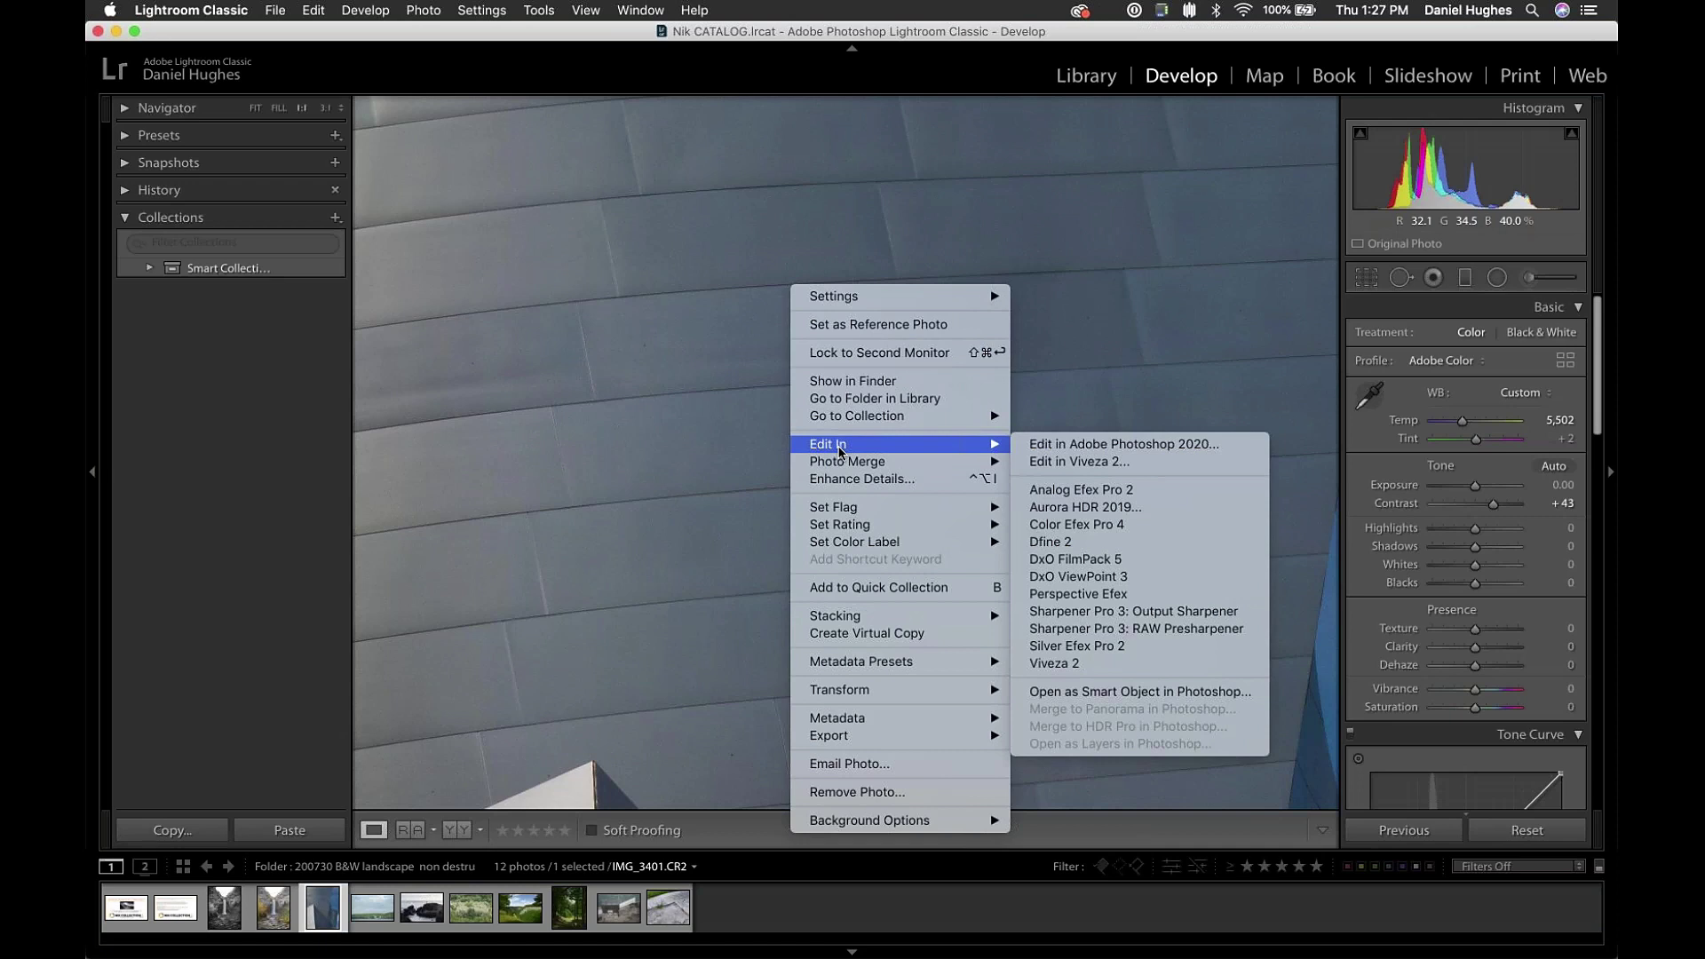
click(1096, 652)
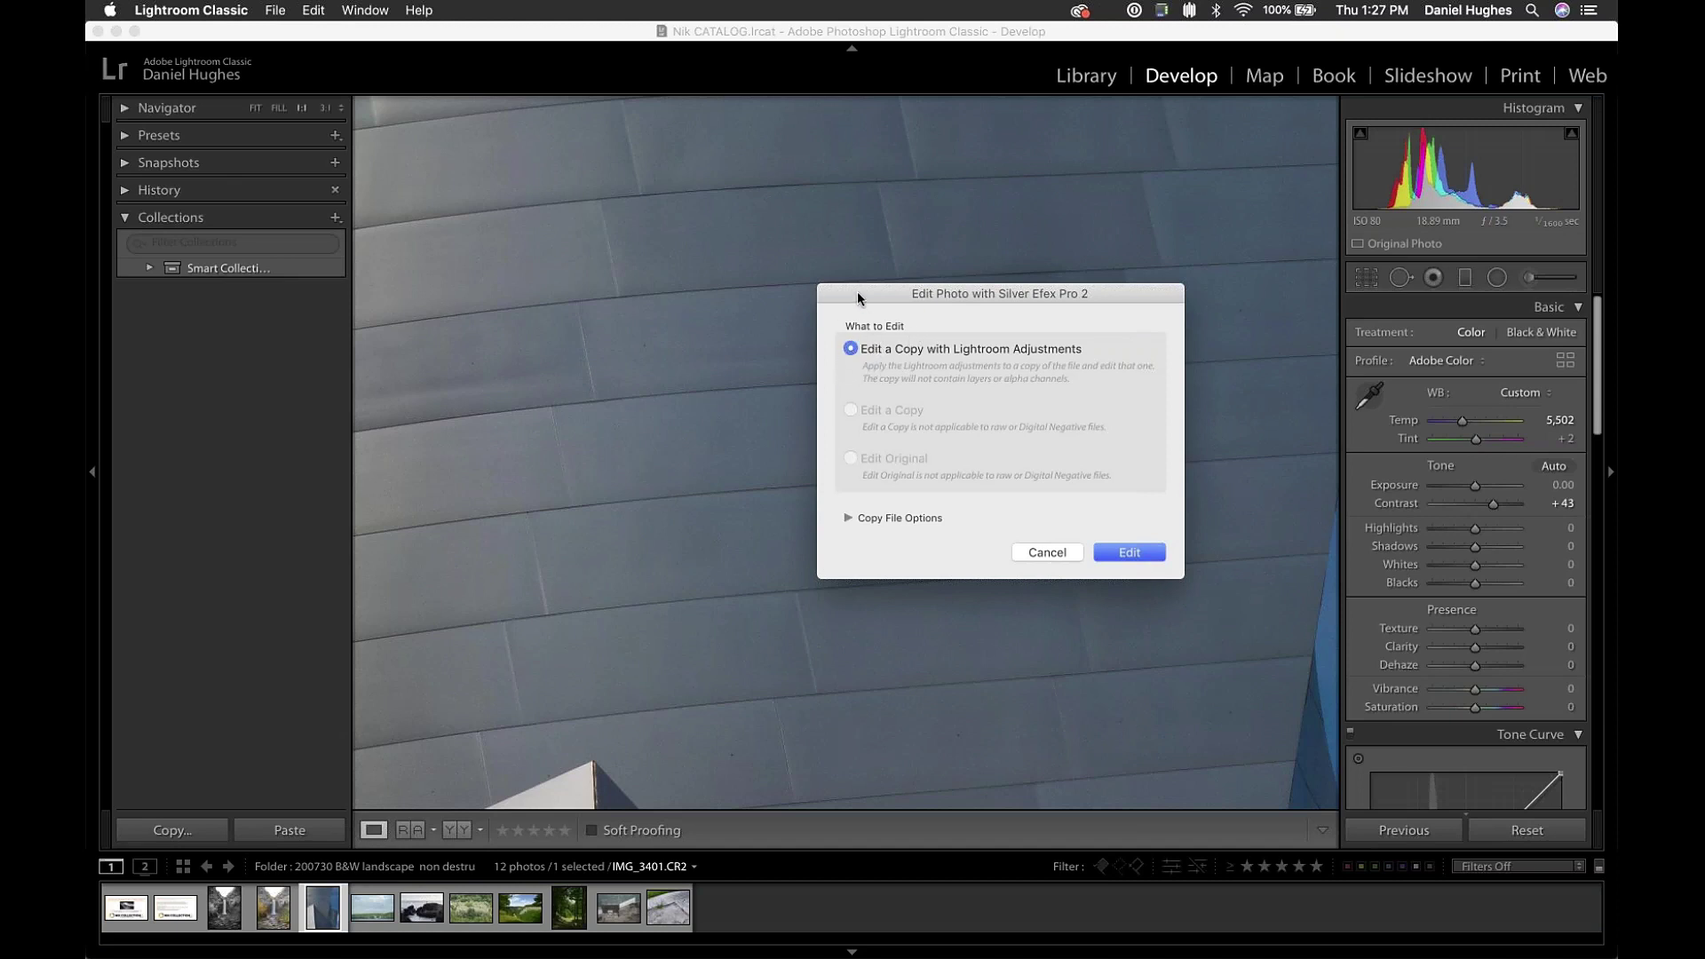
drag(856, 294, 778, 297)
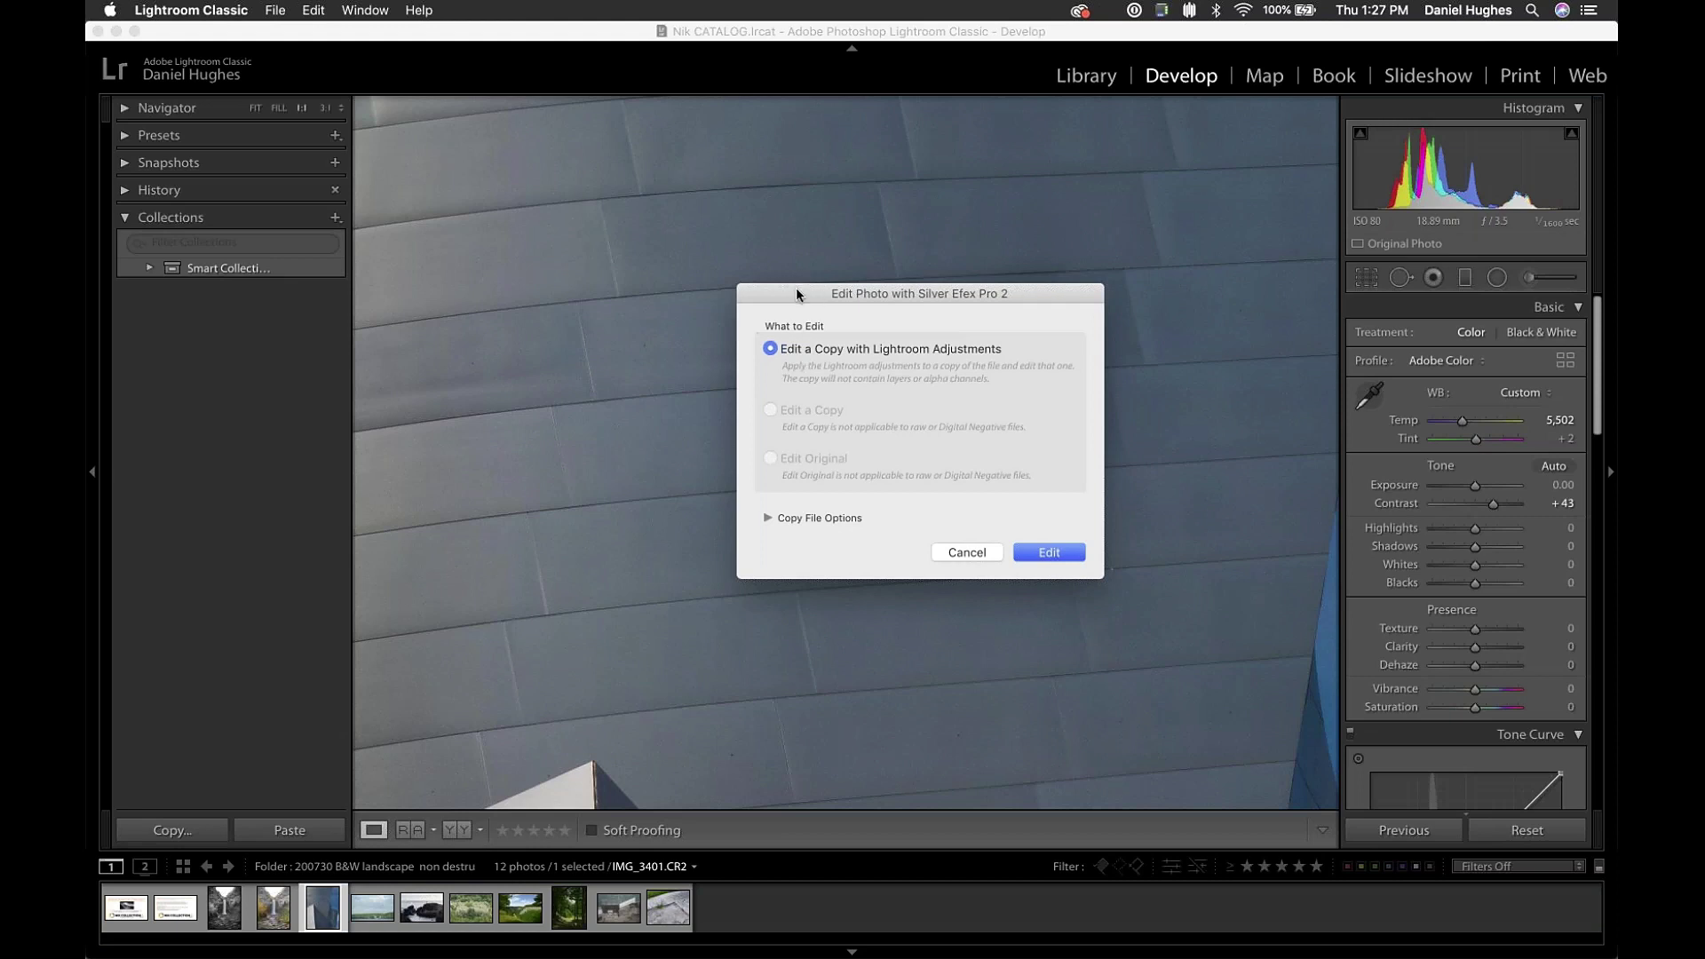
drag(796, 286, 742, 170)
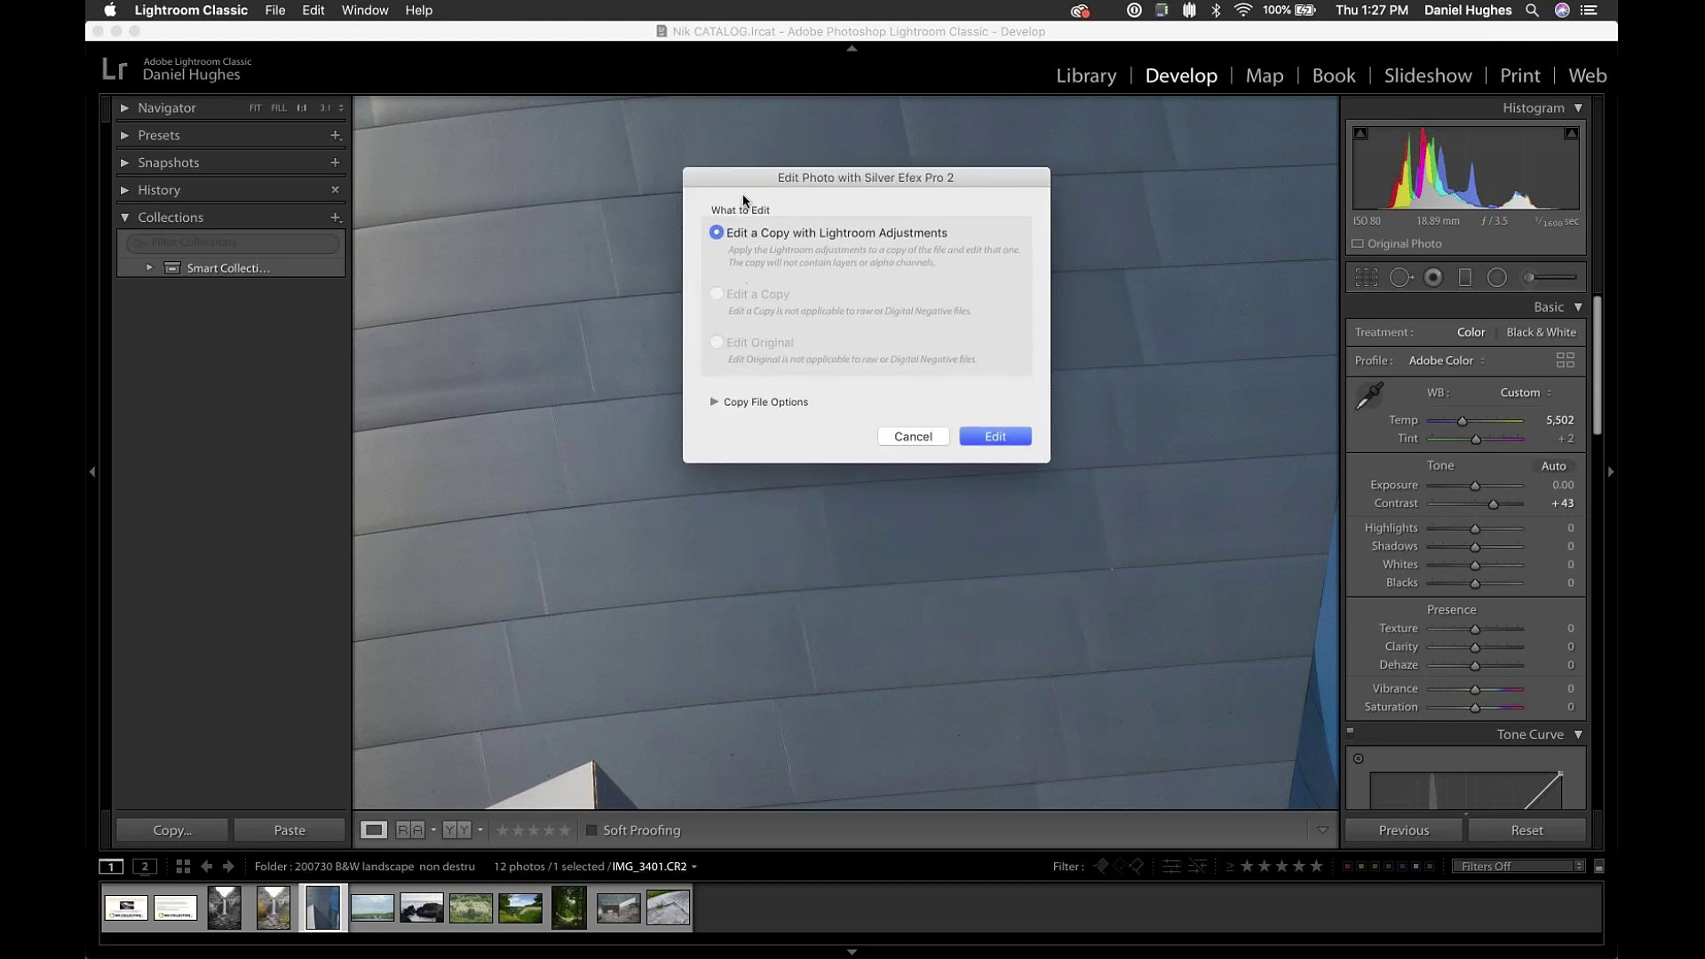
- Show the copy file options and choose TIFF format, 16 bits/component bit depth and the sRGB color space
click(713, 402)
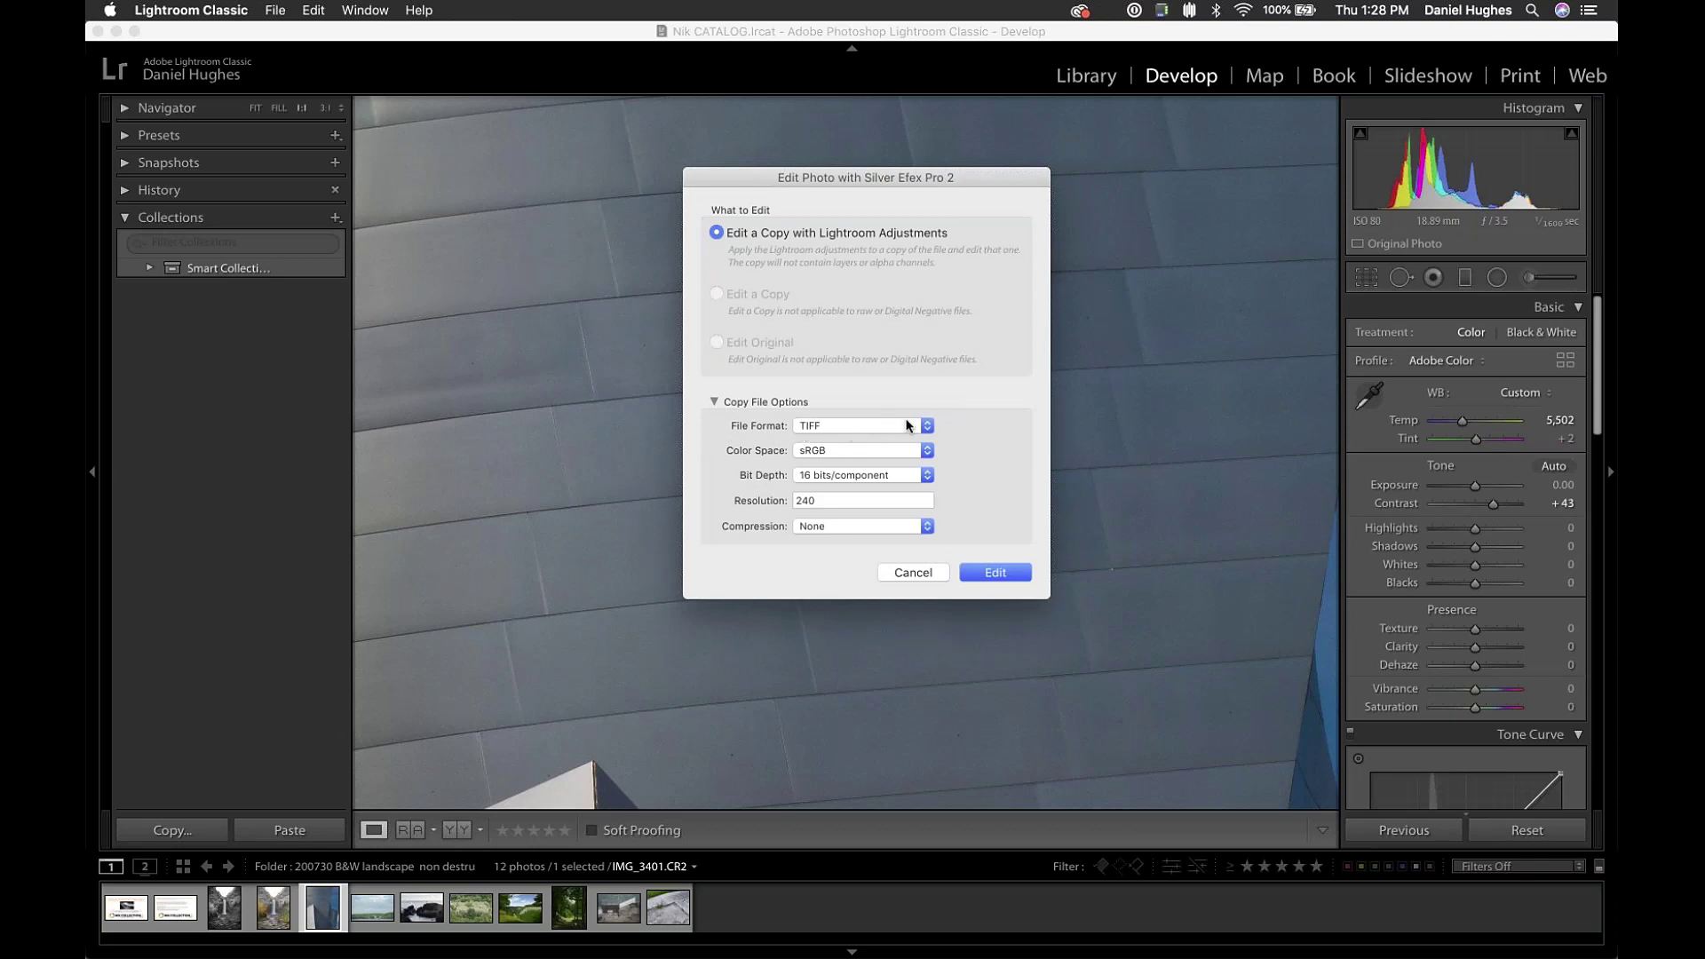
click(927, 429)
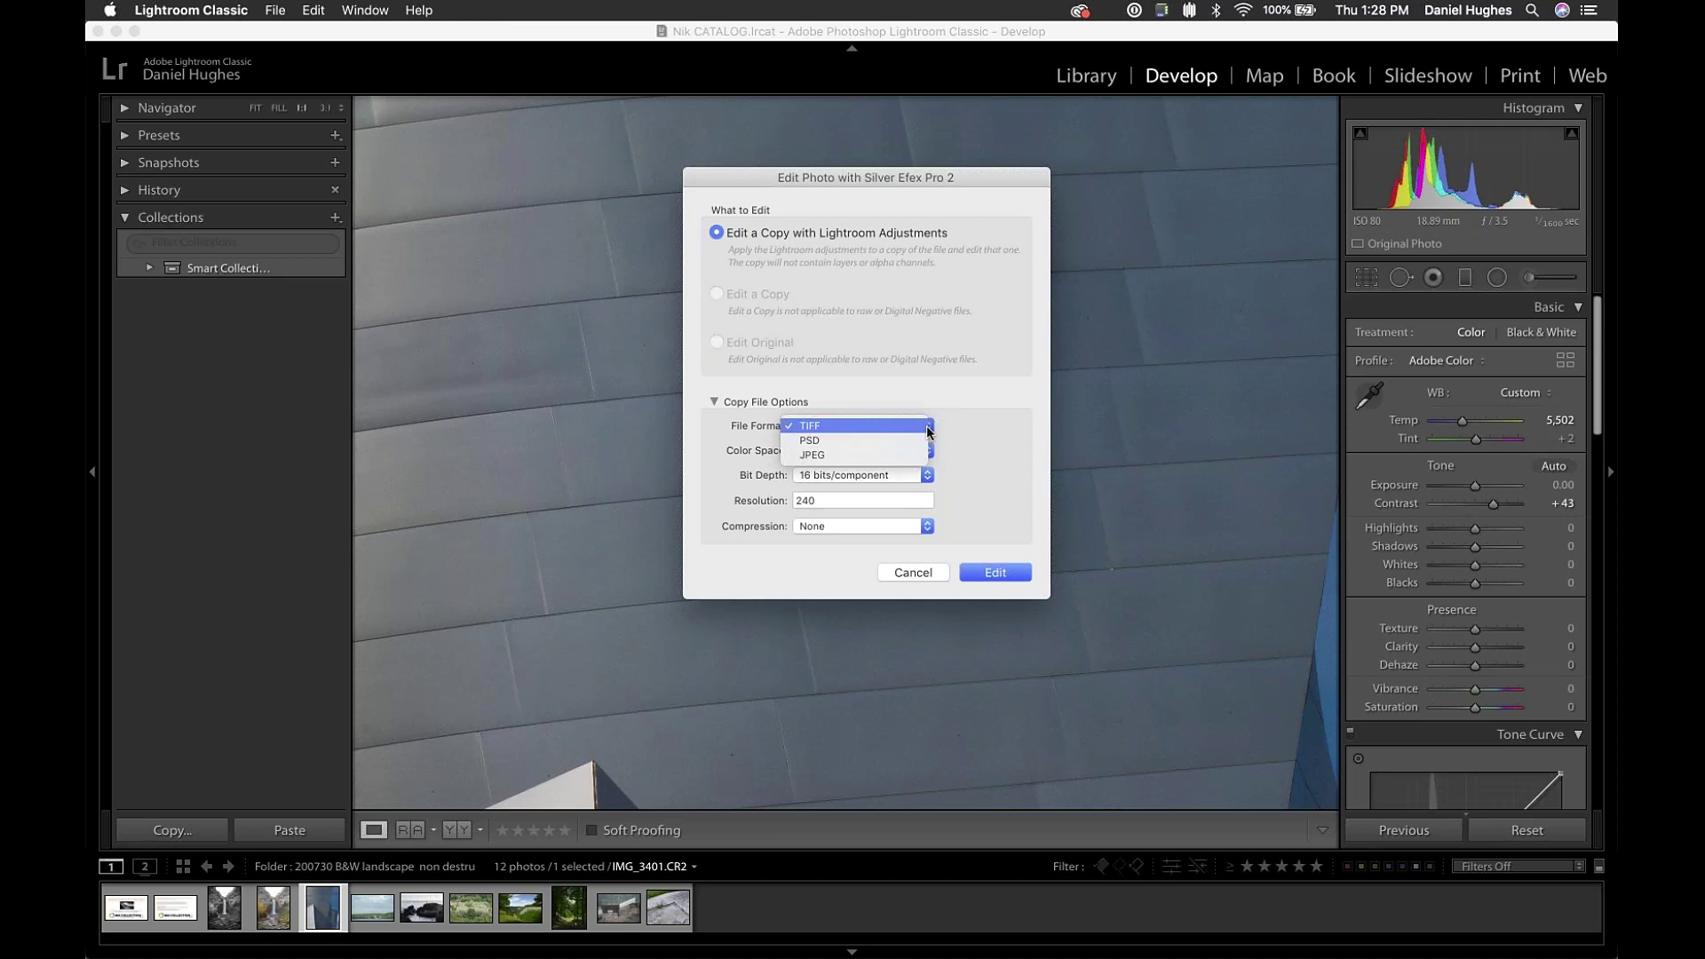
click(828, 424)
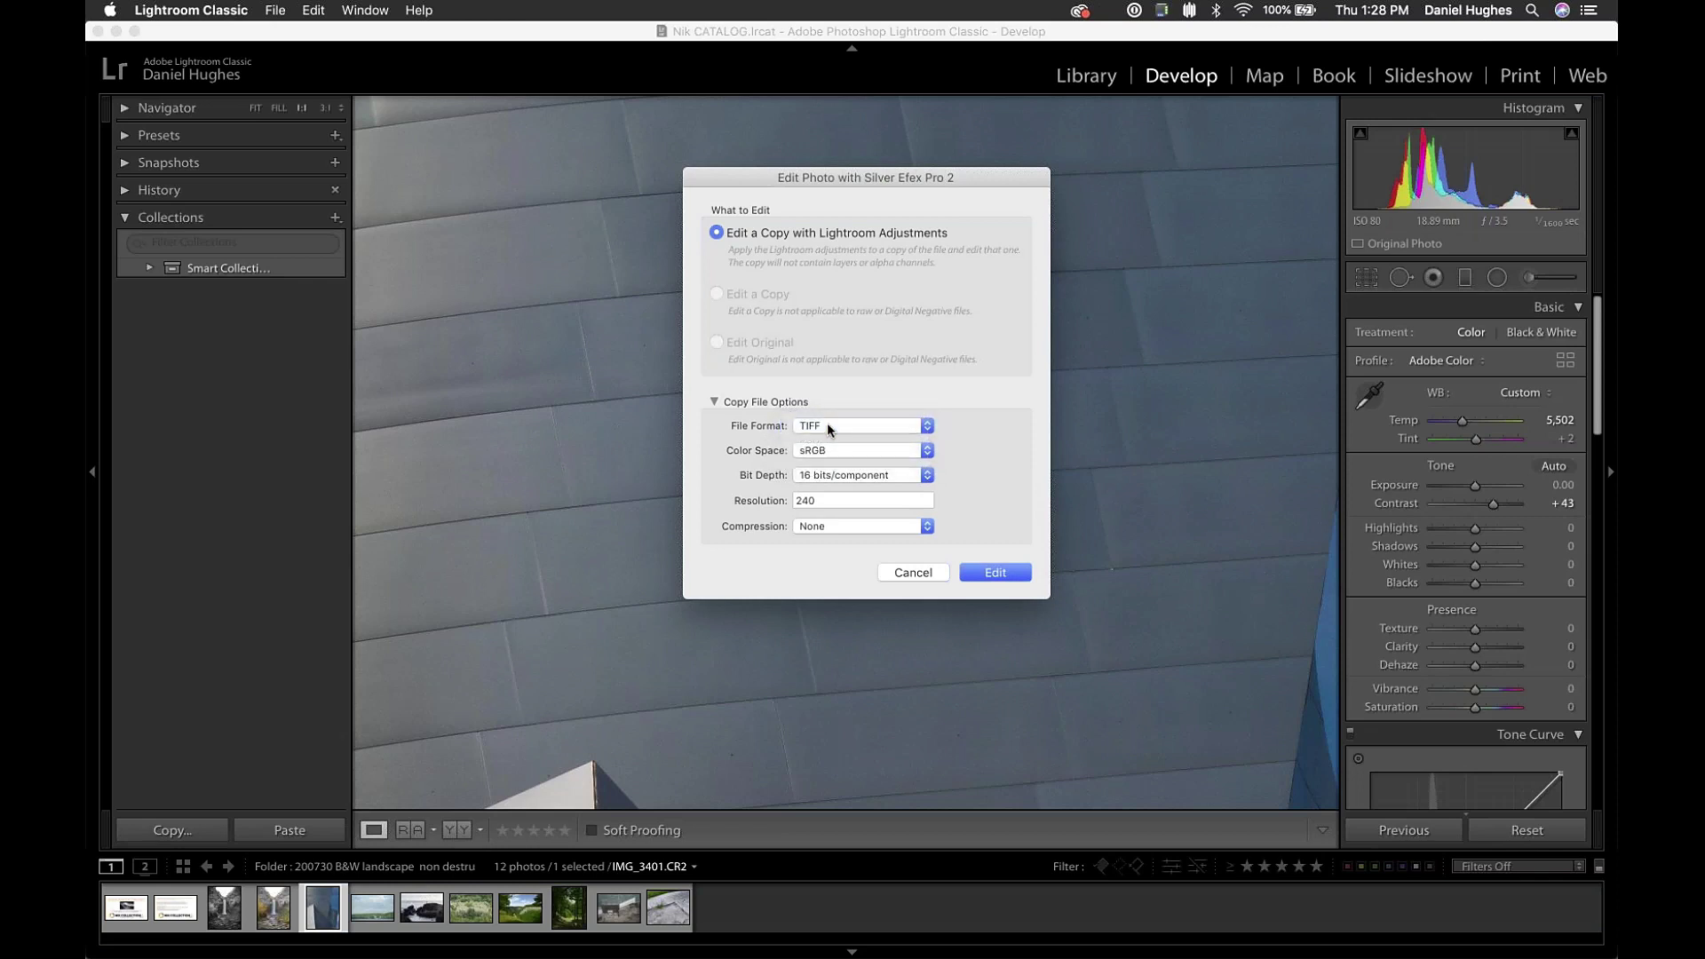
click(864, 478)
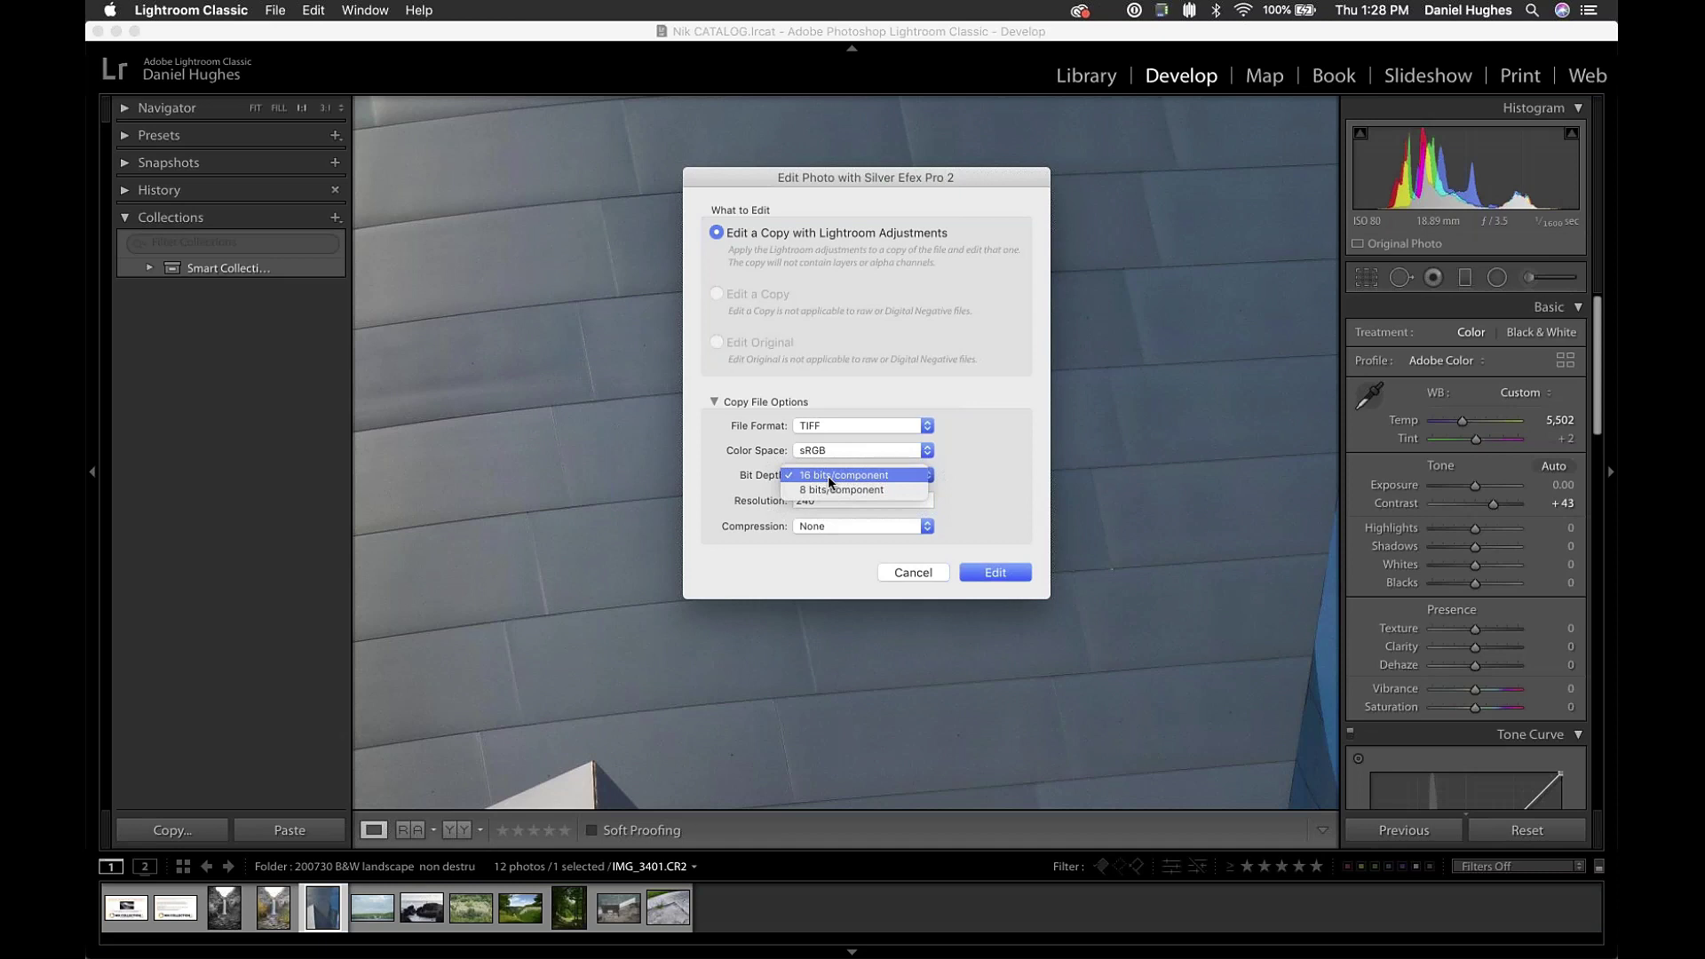
click(828, 476)
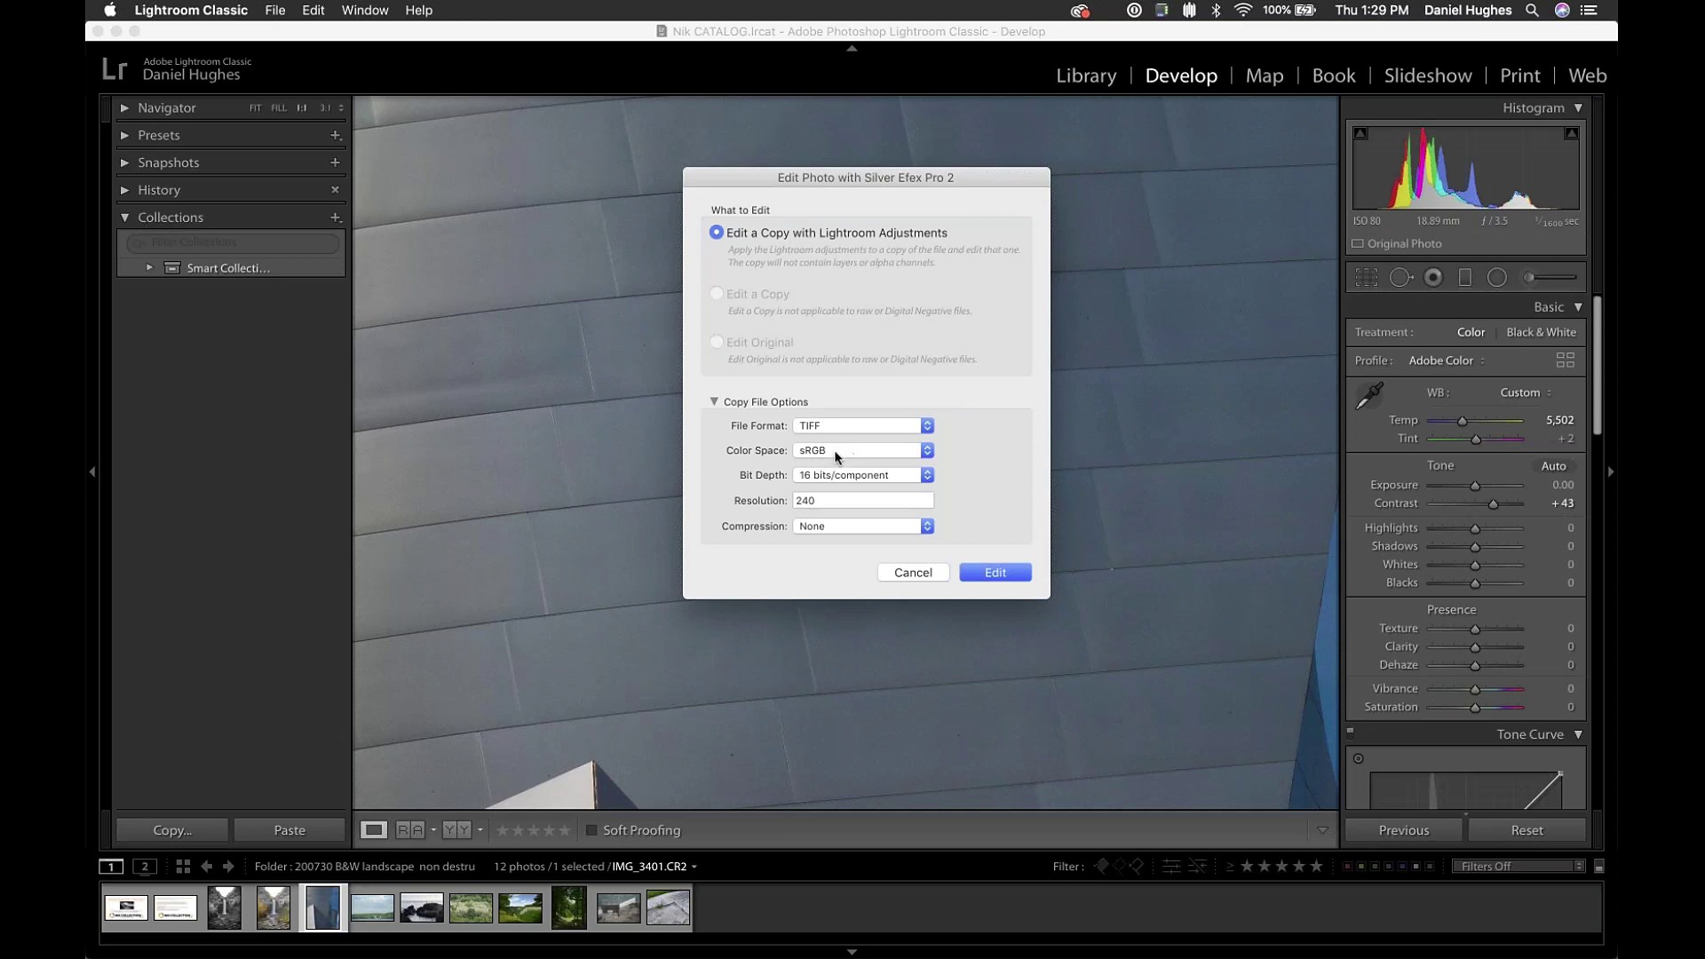
click(834, 455)
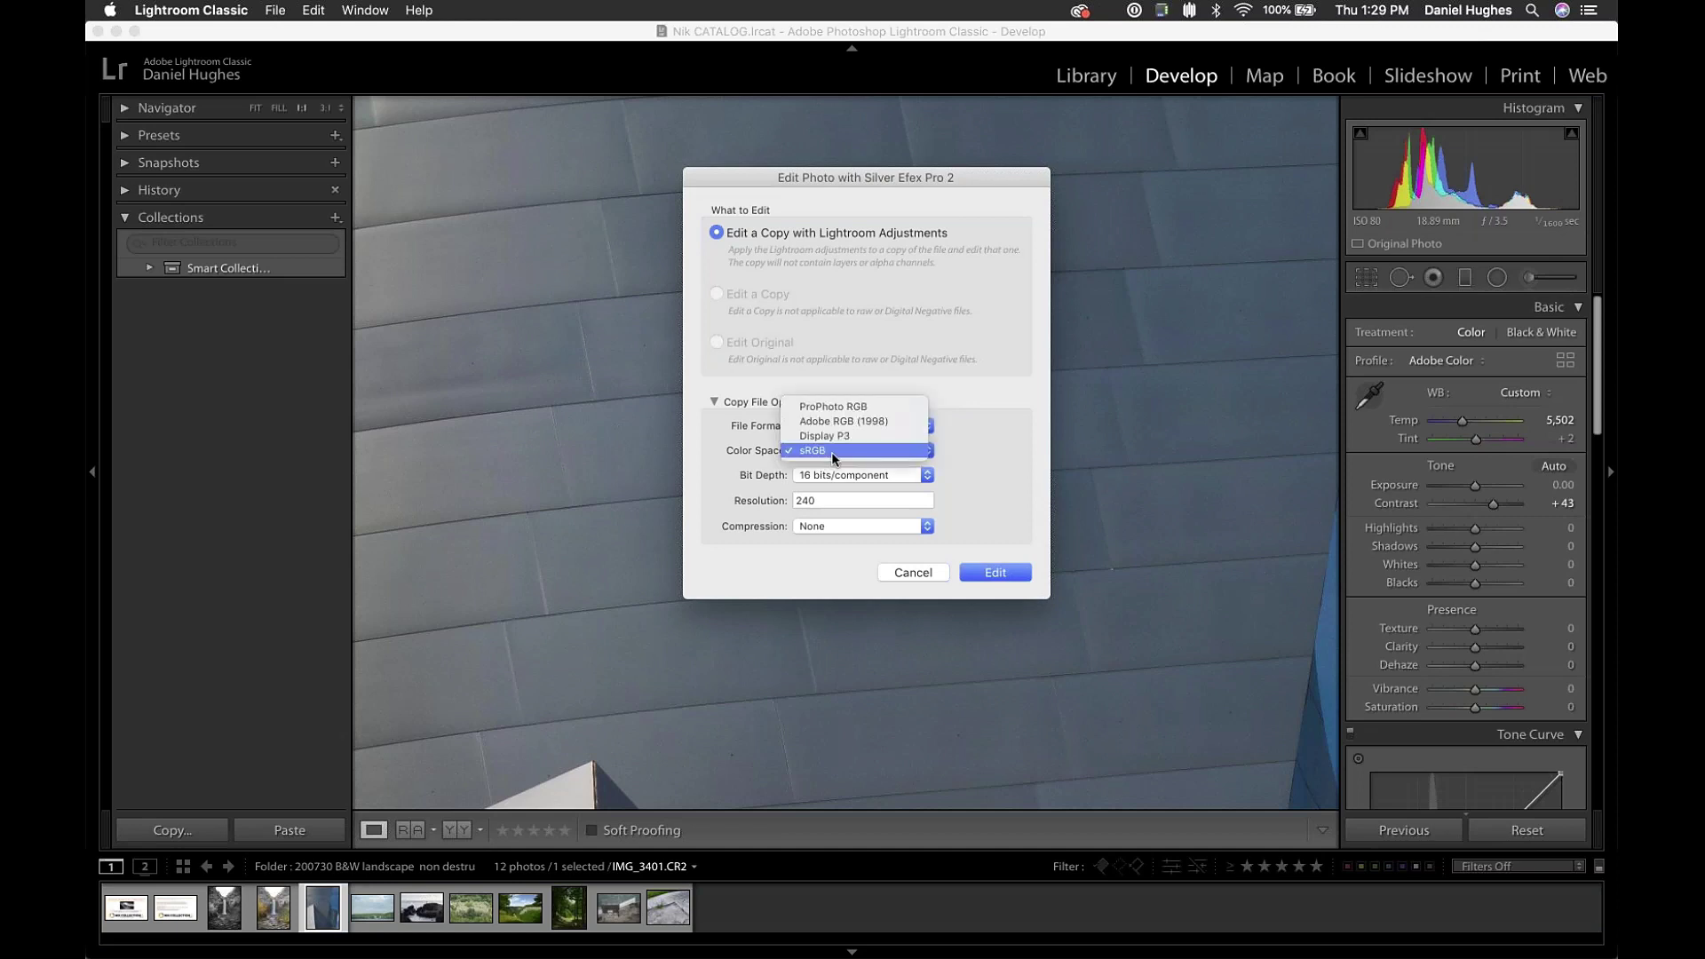
click(831, 451)
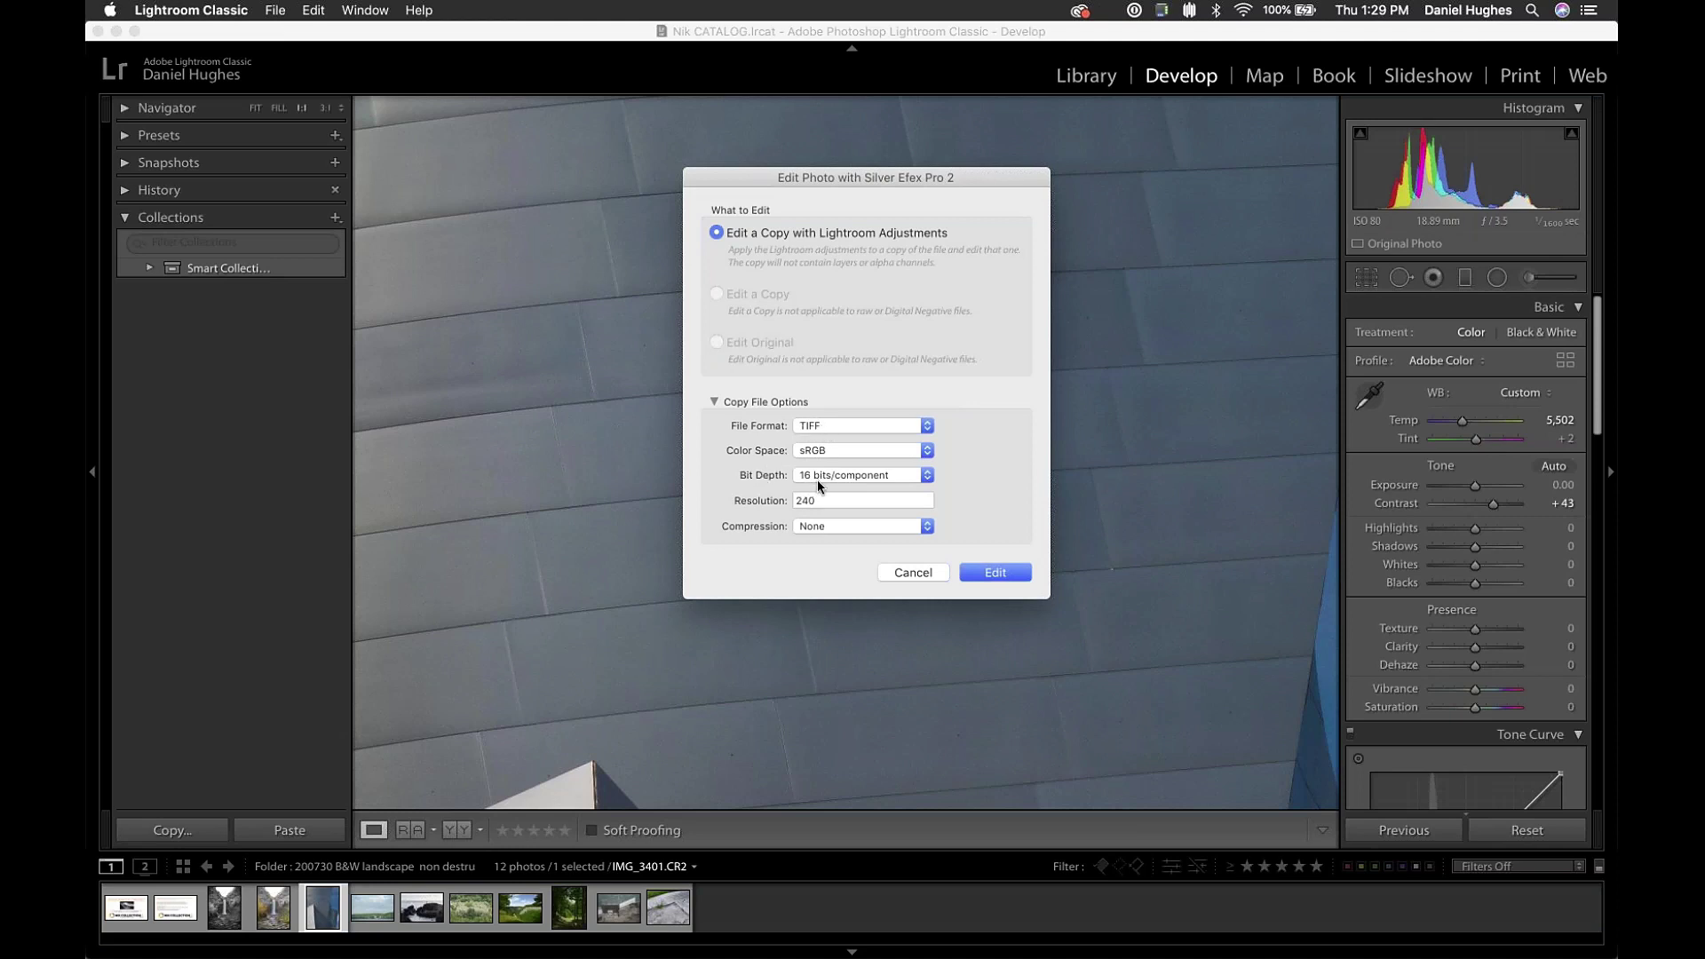
- Open the copy in Silver Efex Pro 2 and dismiss the notice about working with TIFF files
click(996, 572)
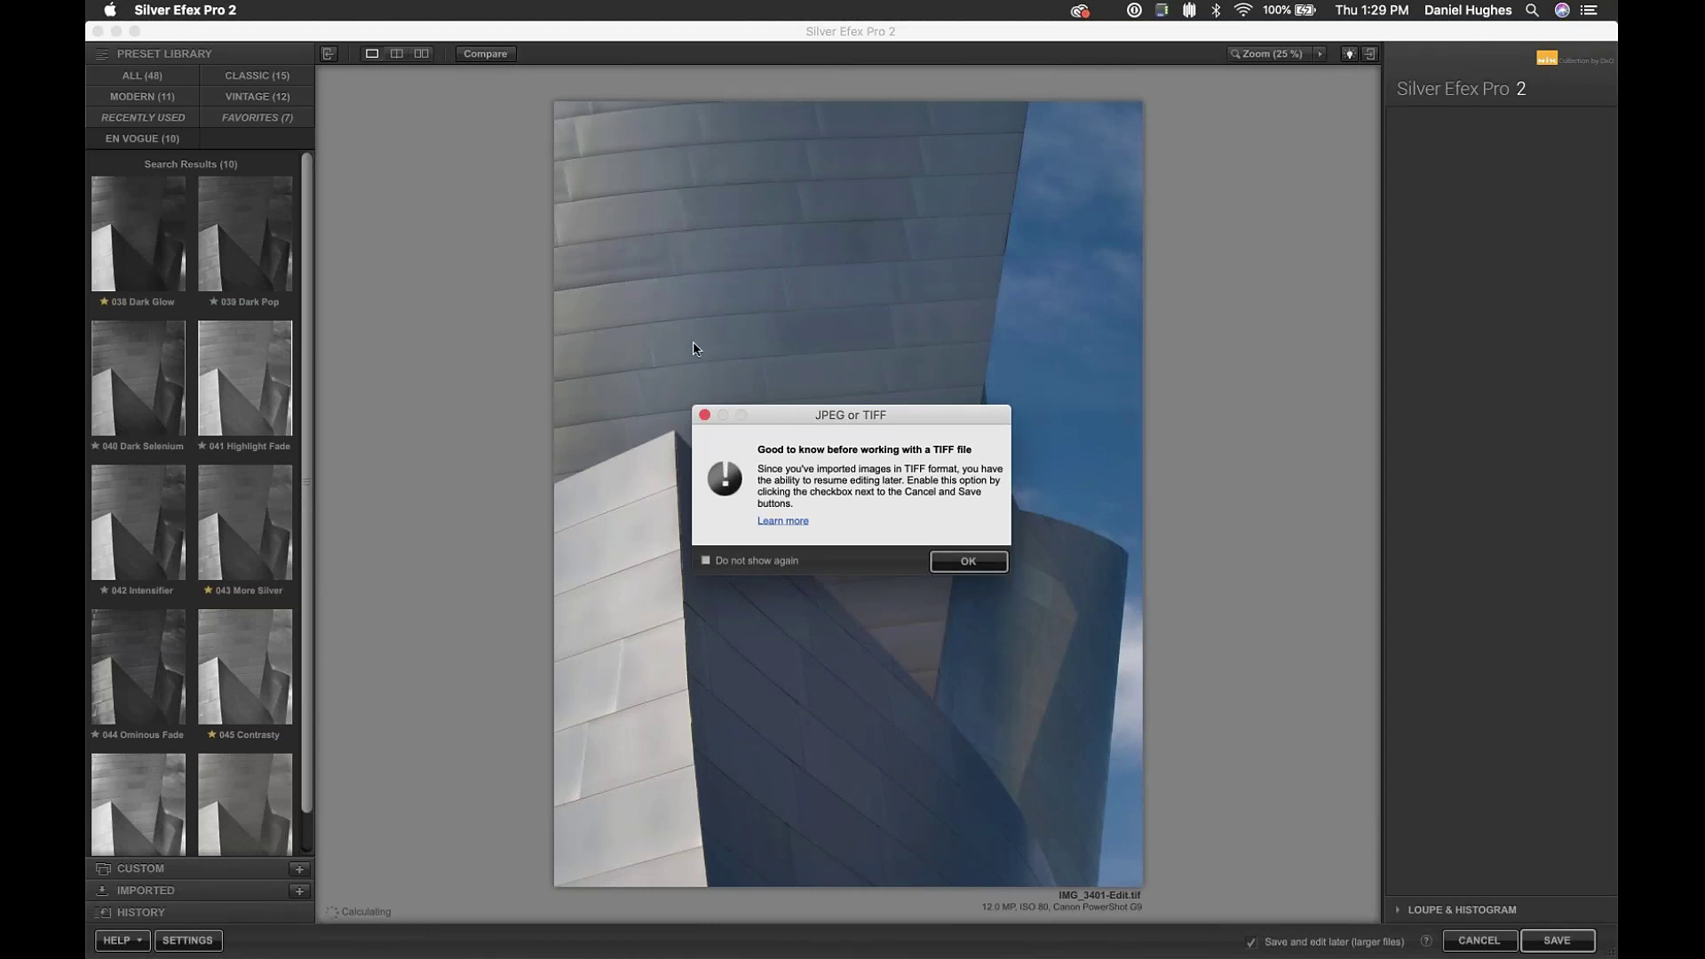
drag(780, 410, 606, 289)
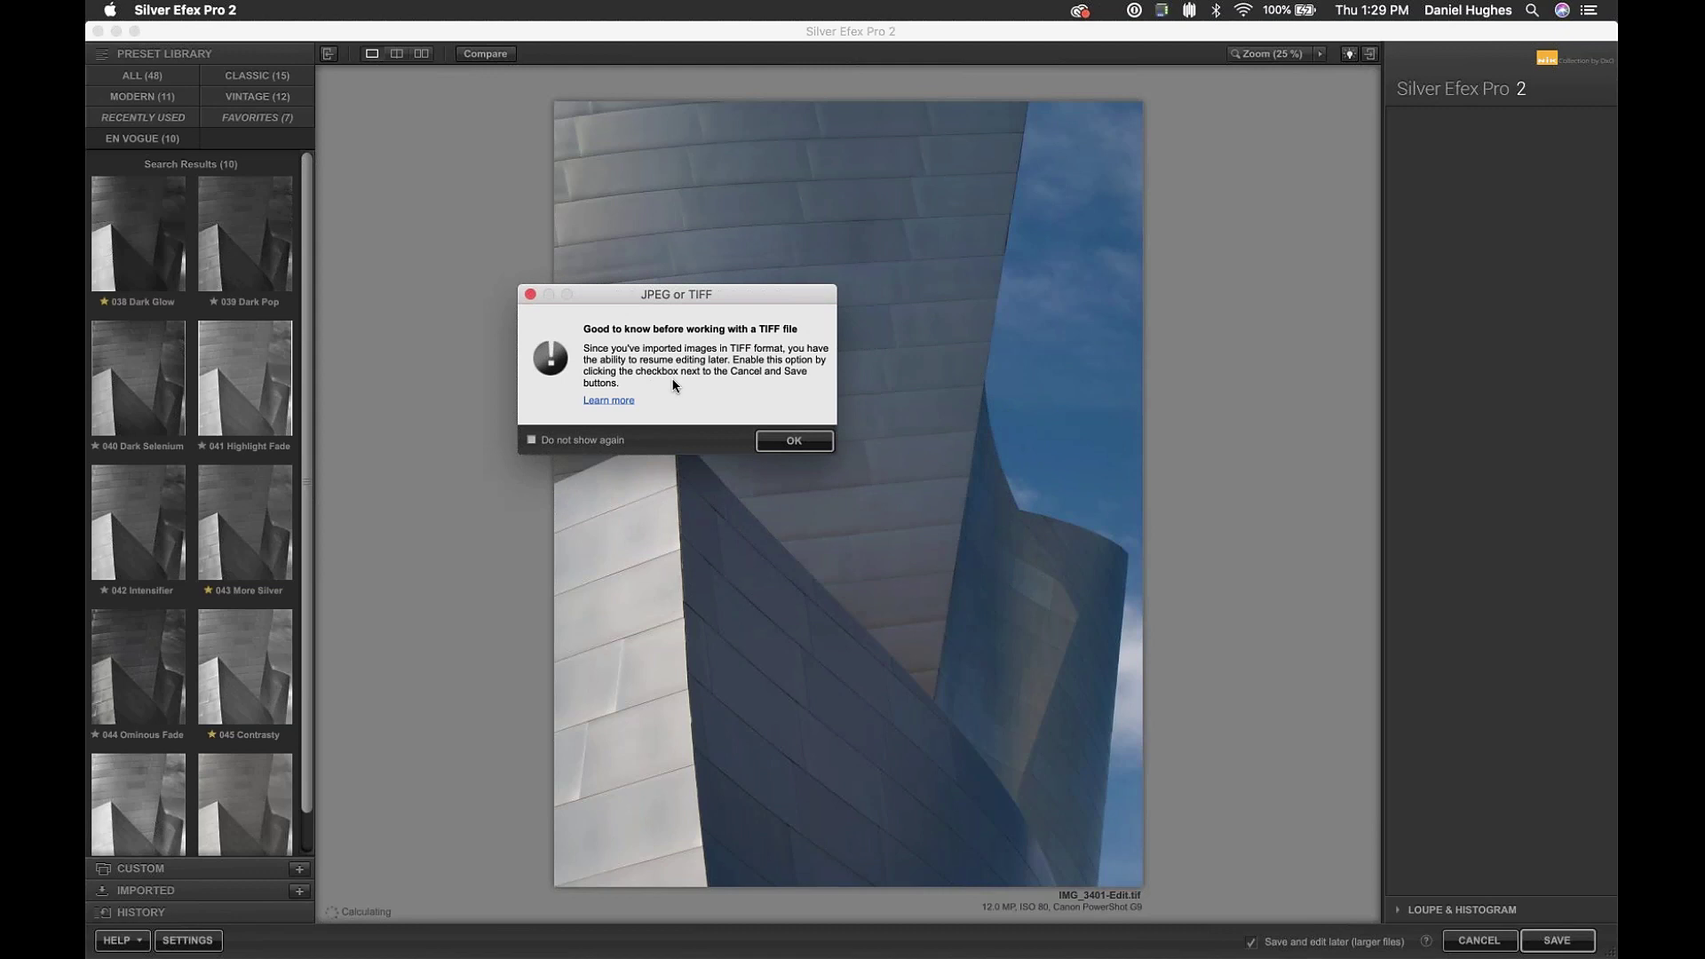
click(778, 442)
click(784, 442)
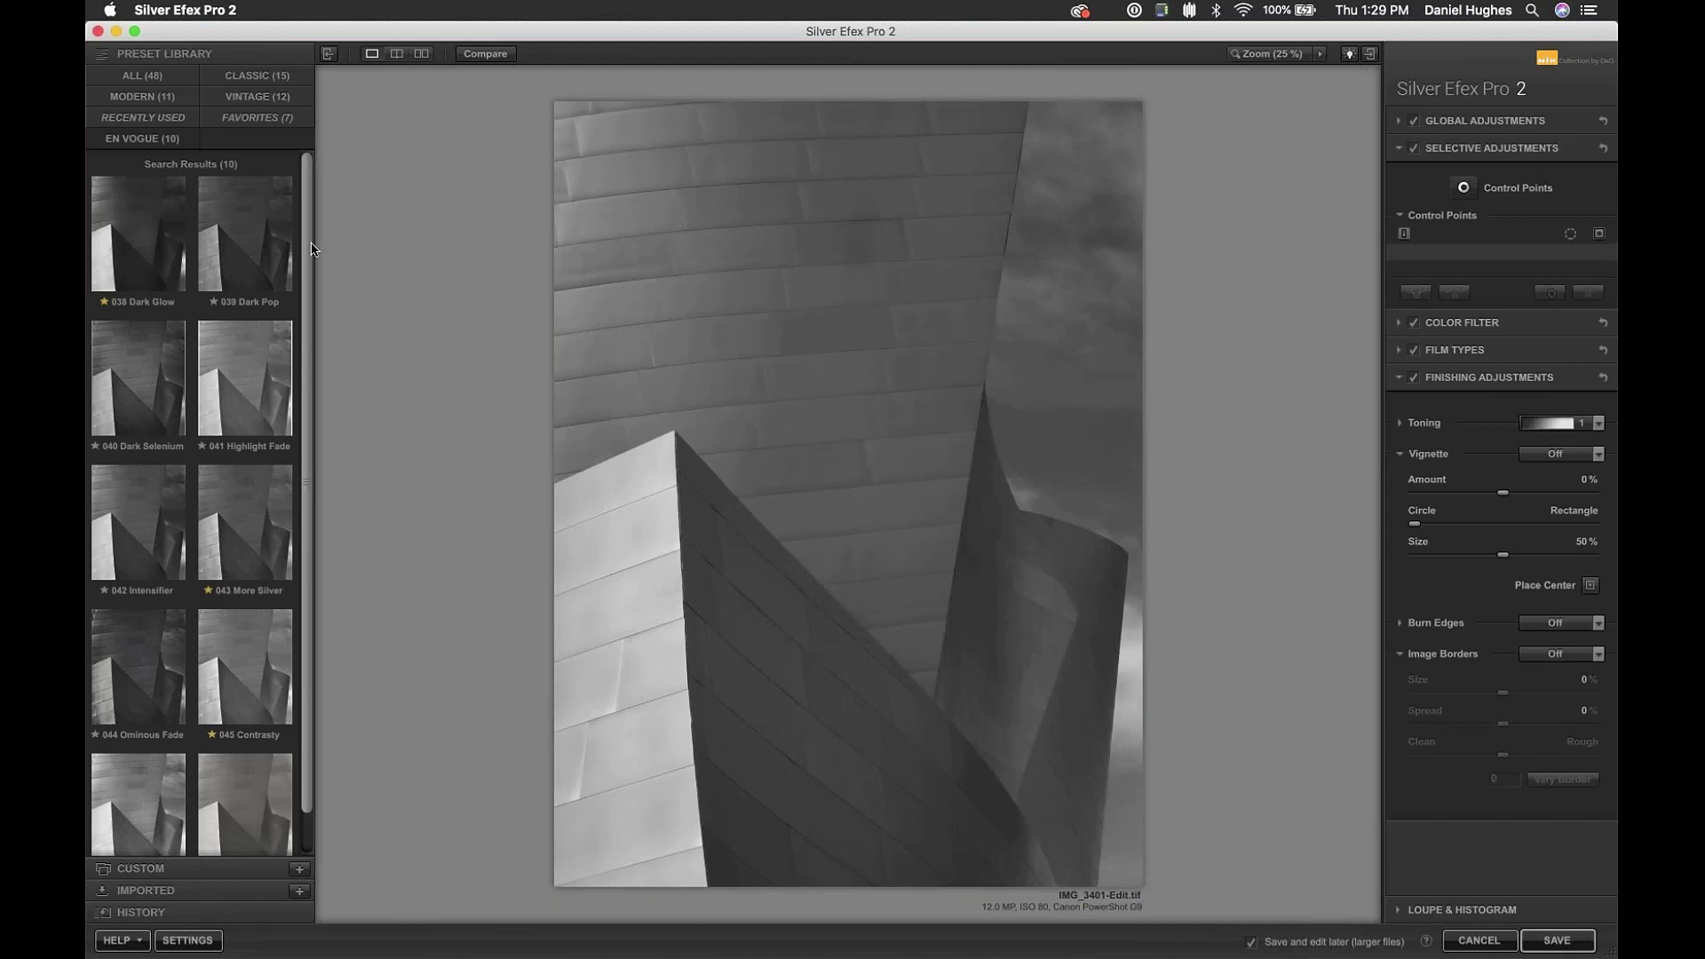
- Try the En Vogue presets 038 Dark Glow and 039 Dark Pop on the building, returning to Dark Glow
click(161, 241)
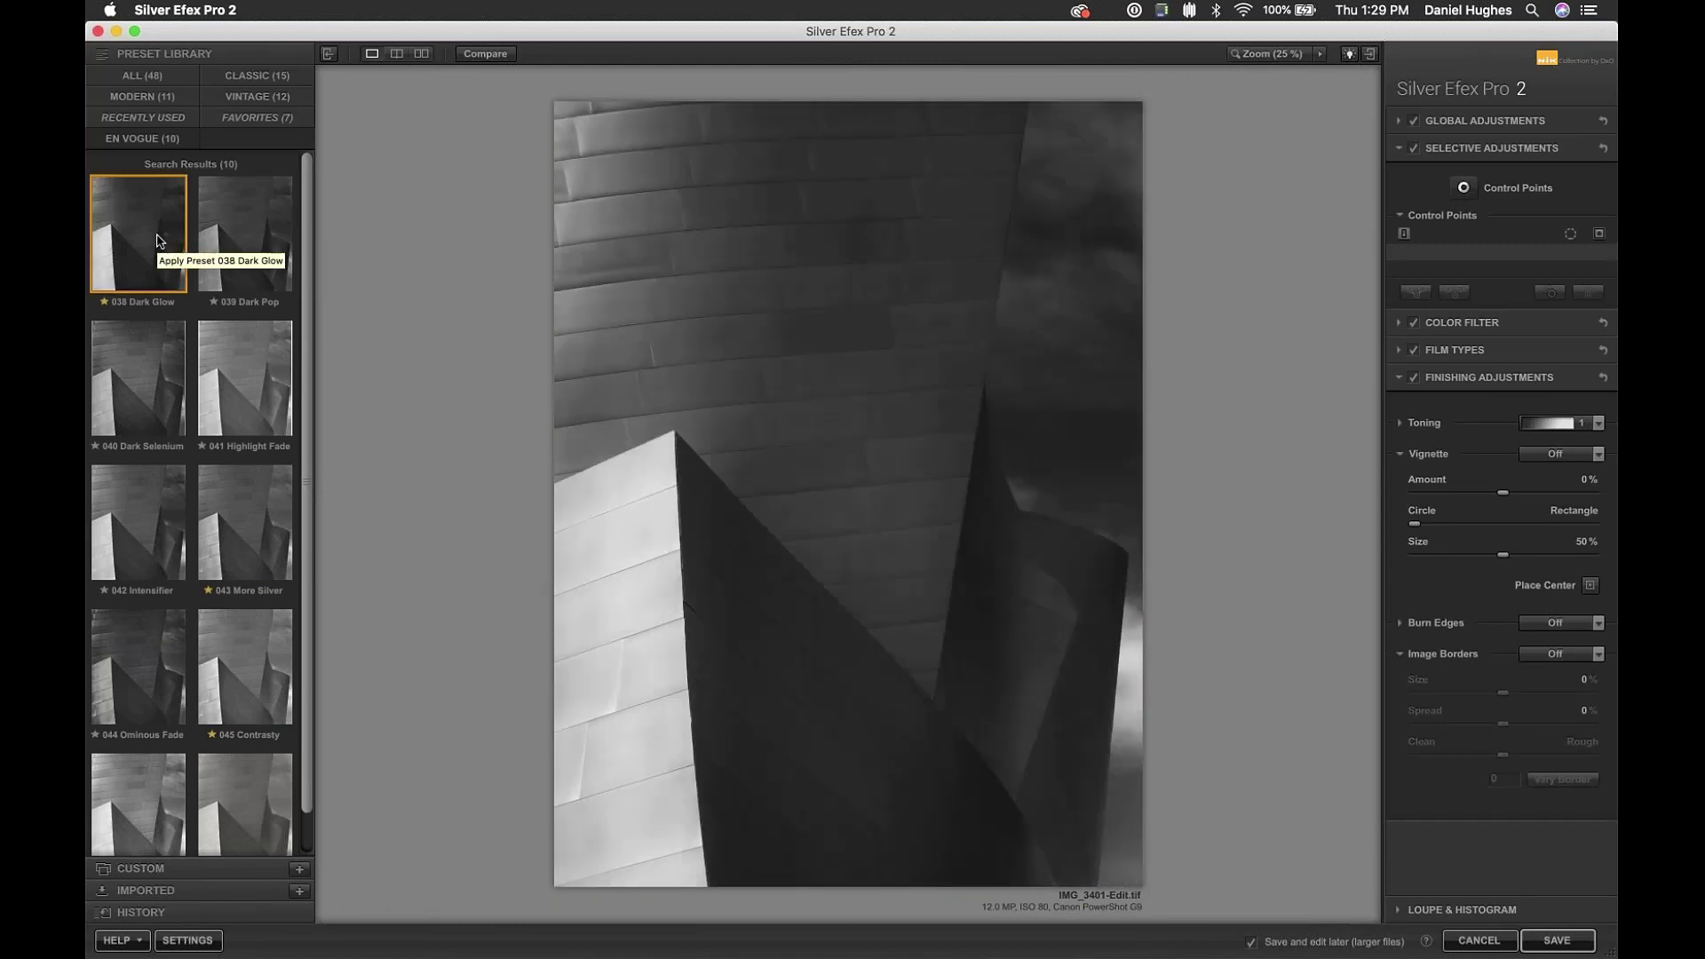
click(249, 248)
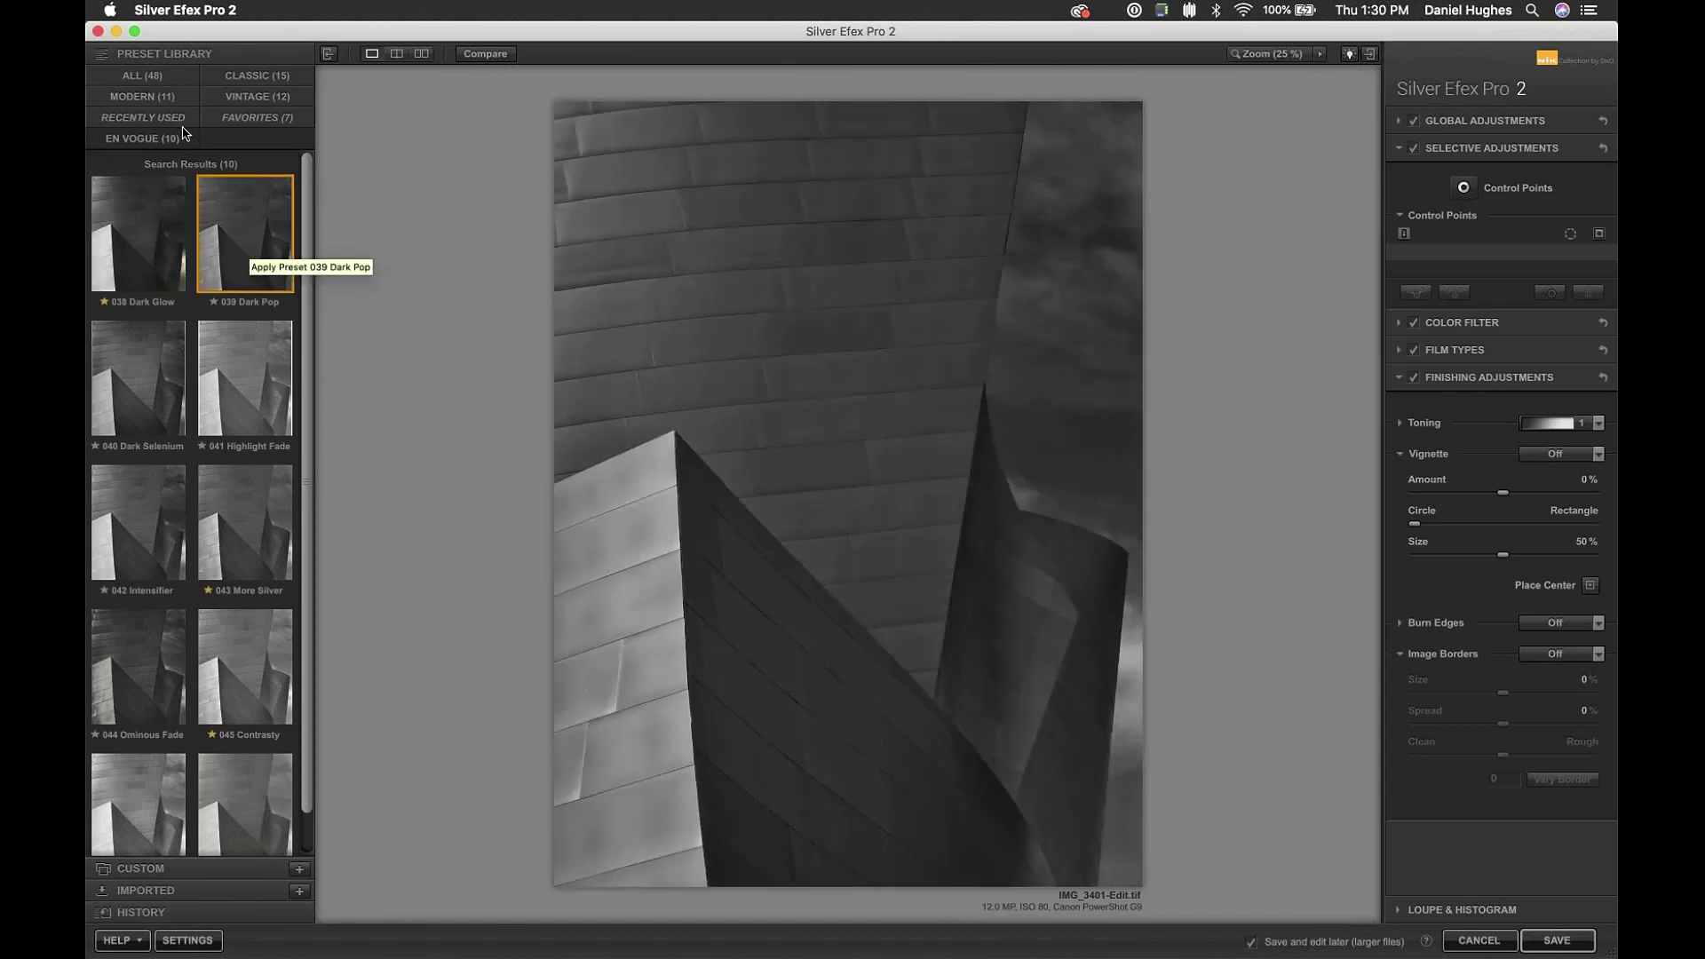
click(142, 226)
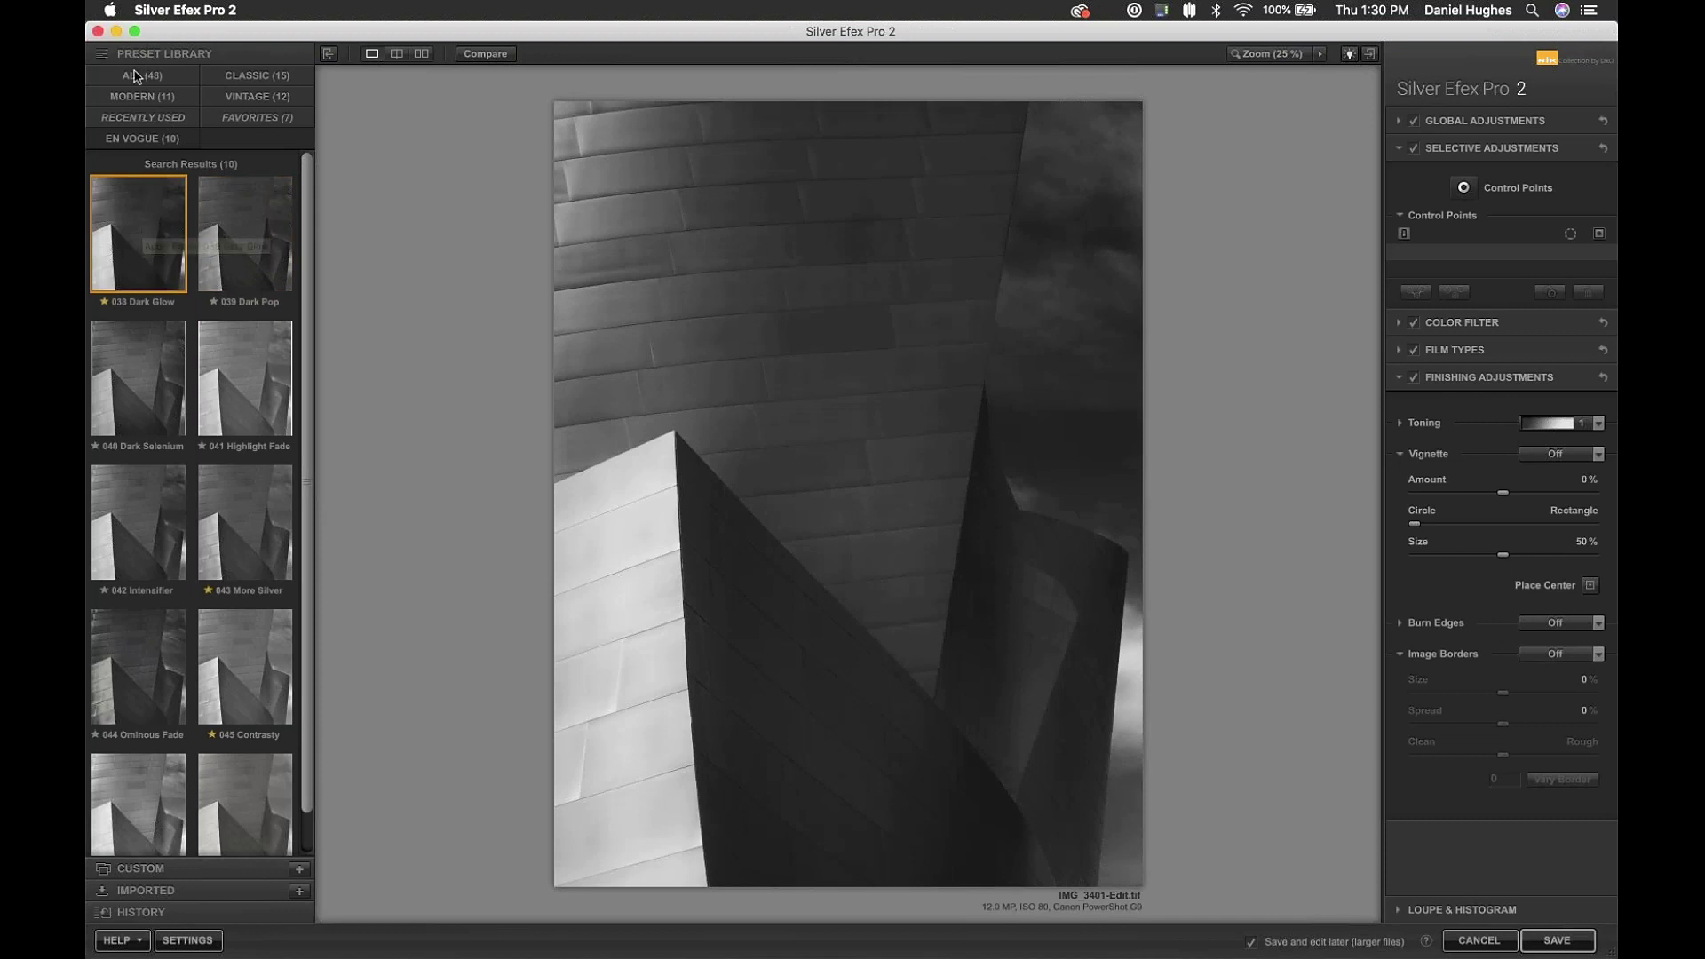
- List all presets, compare 000 Neutral with the 004 High Contrast preset, and apply 000 Neutral to the building
click(142, 76)
click(144, 268)
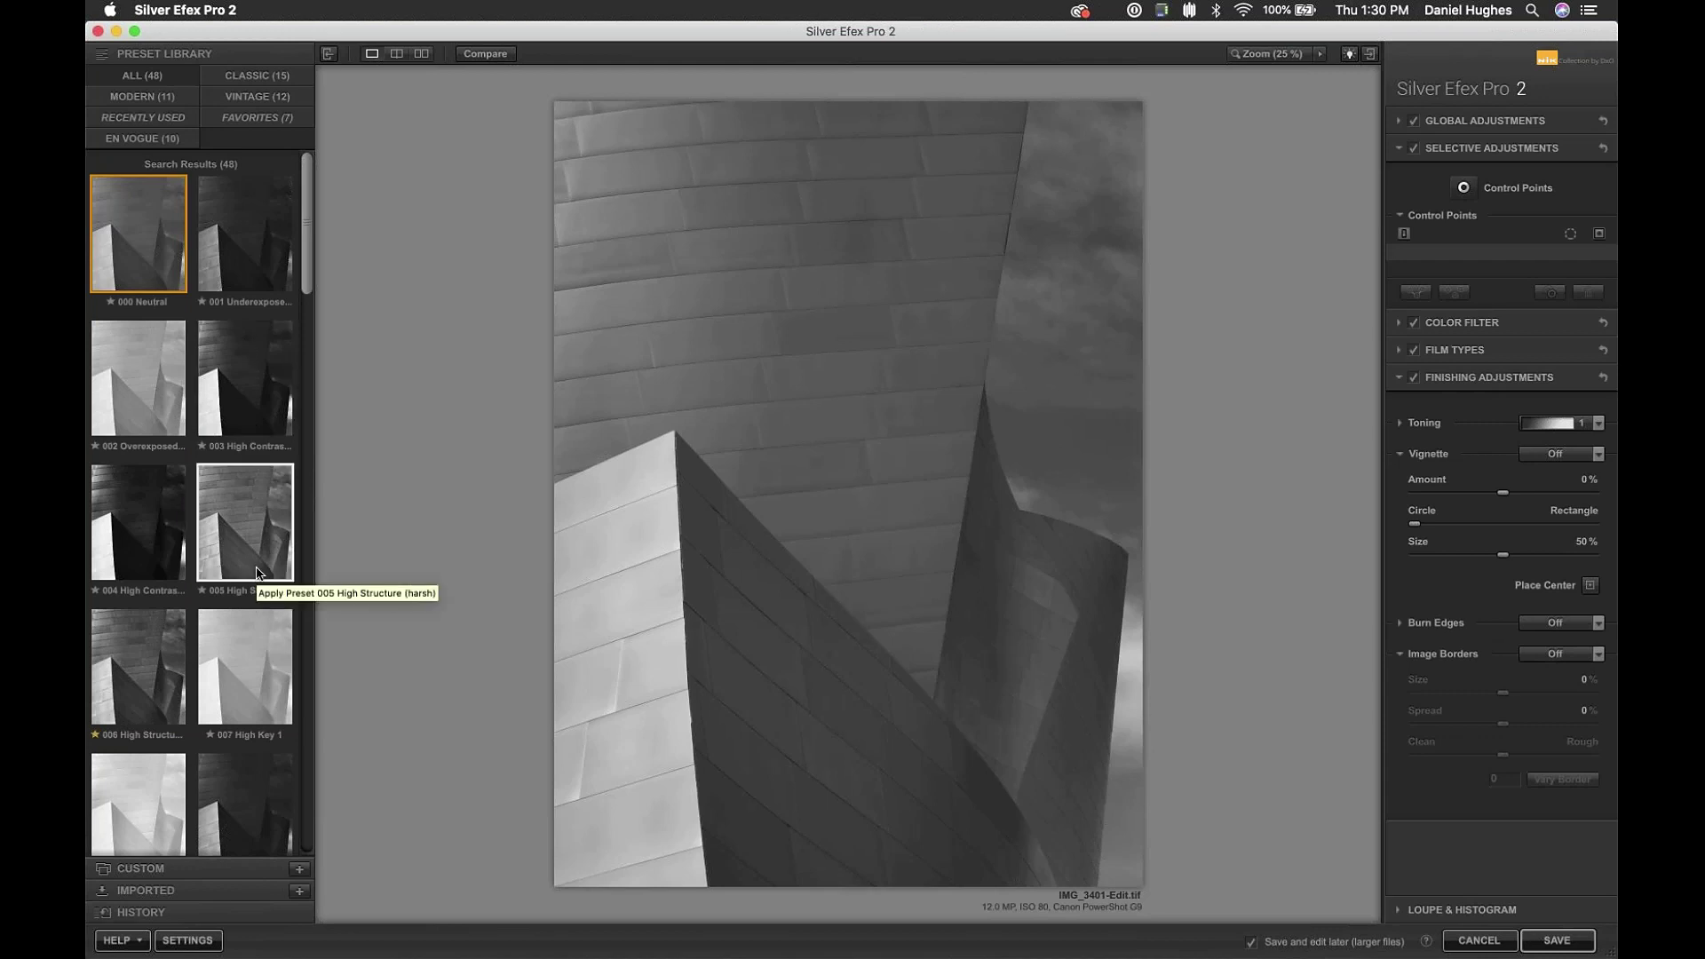
click(145, 549)
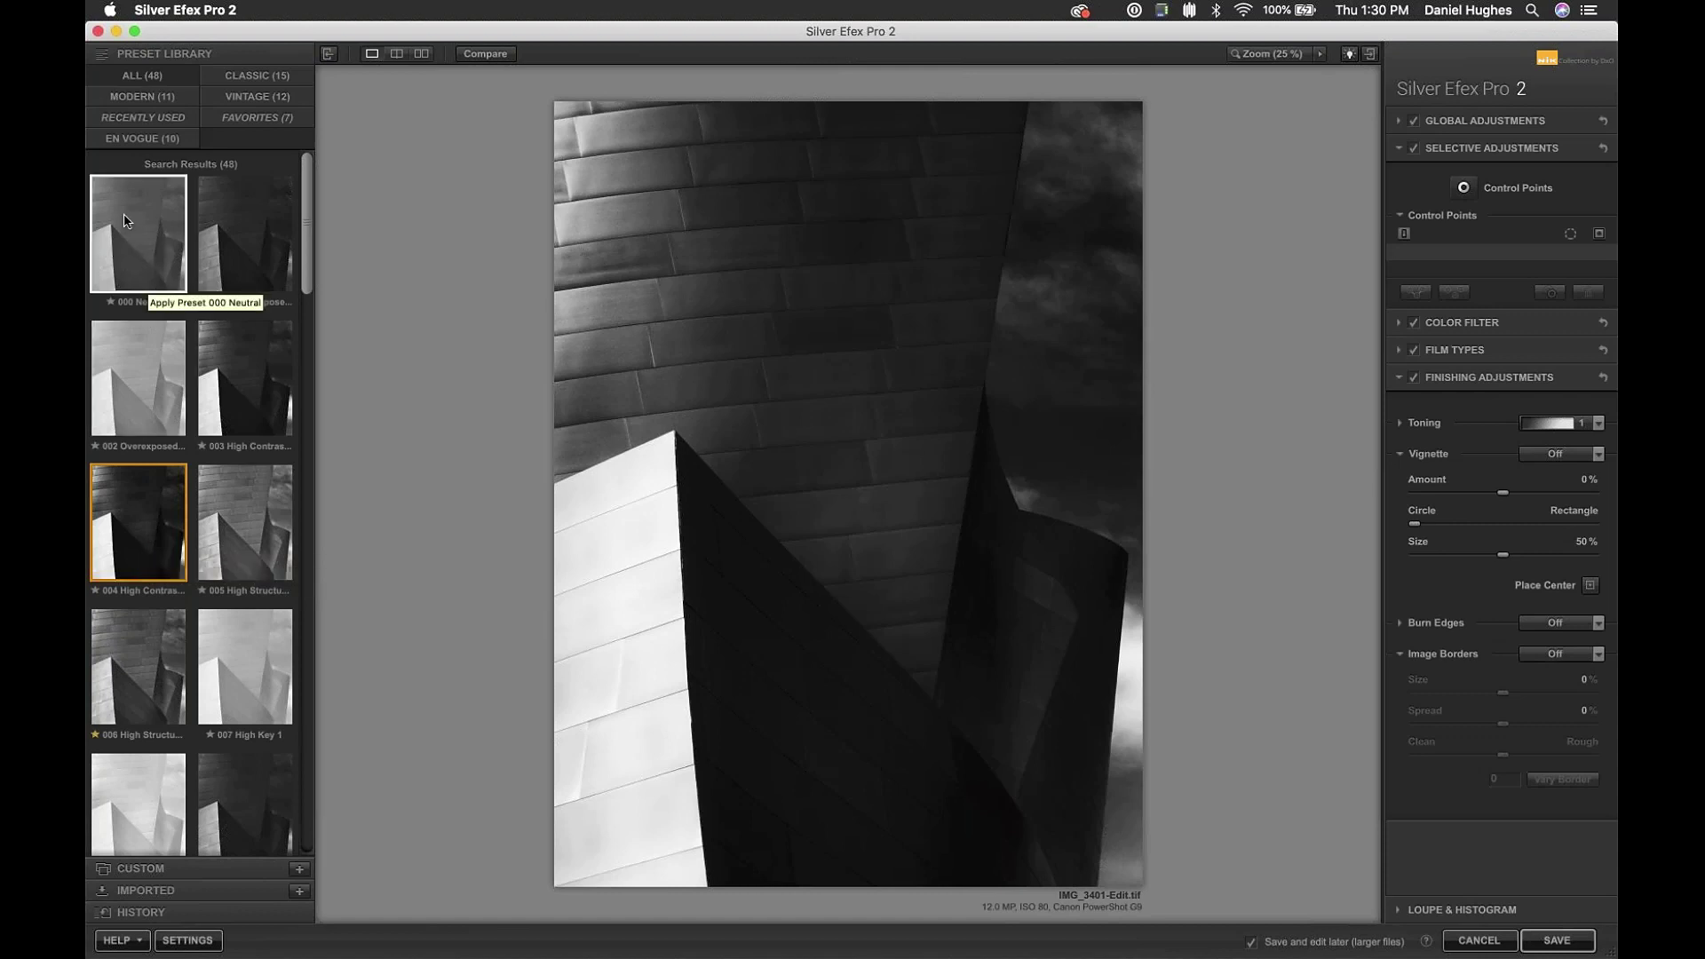
click(138, 235)
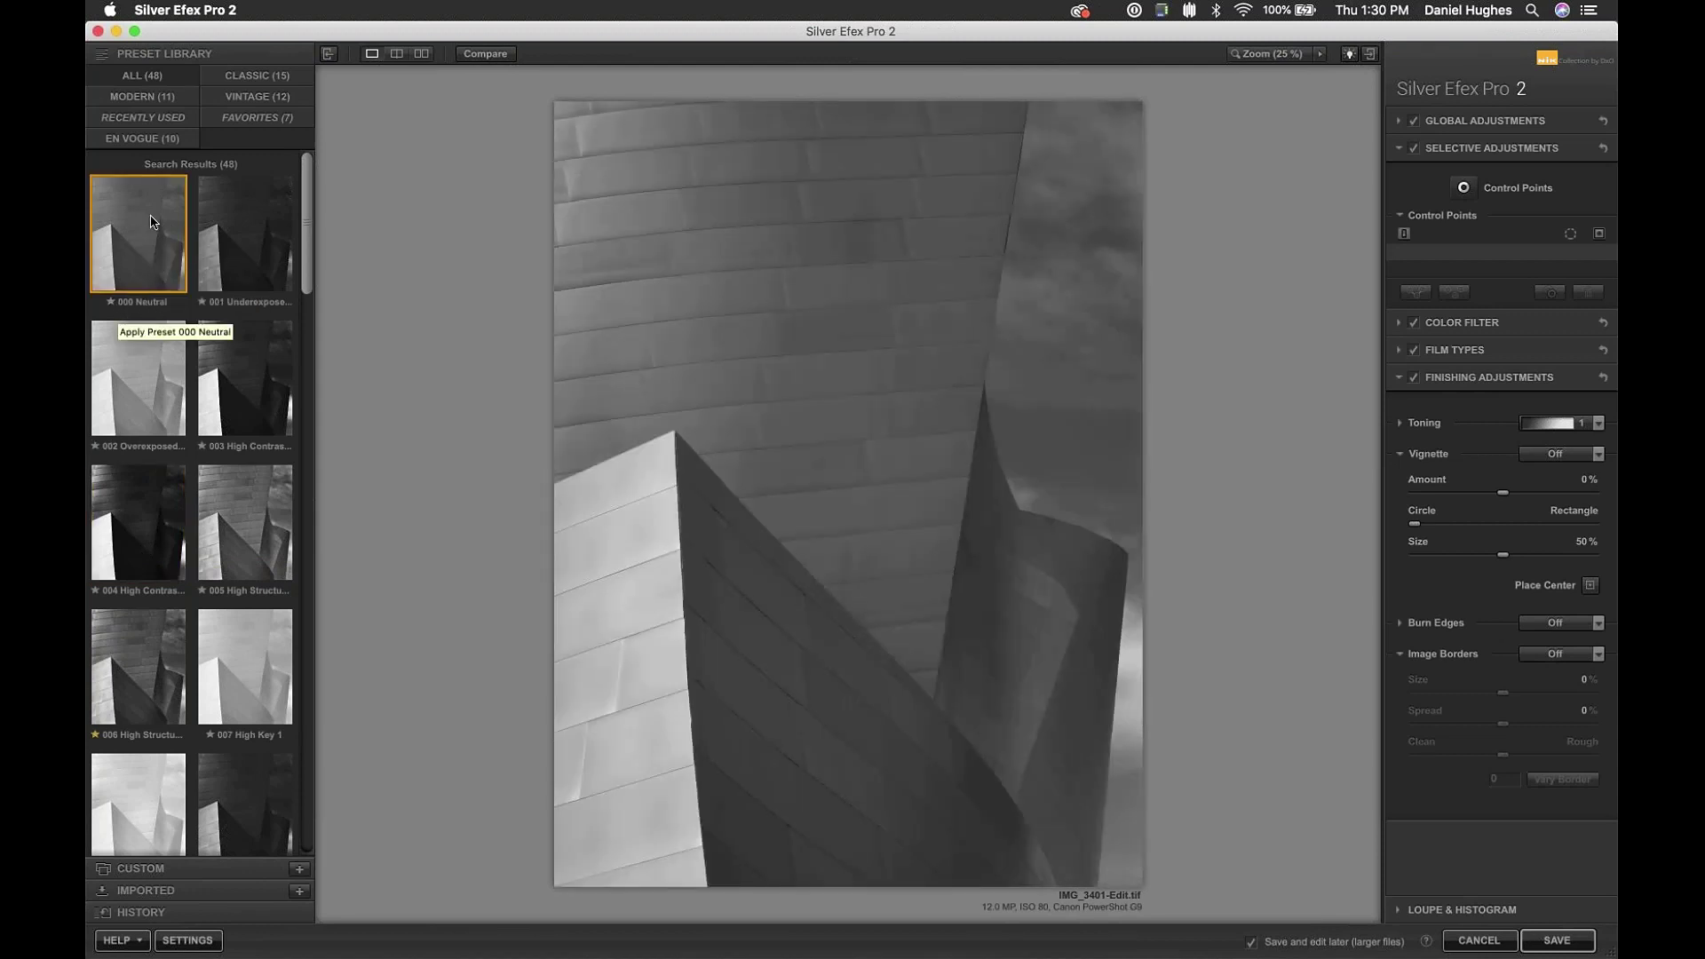
- Collapse Selective Adjustments and expand the Brightness sub-sliders under Global Adjustments
click(1474, 151)
click(1474, 122)
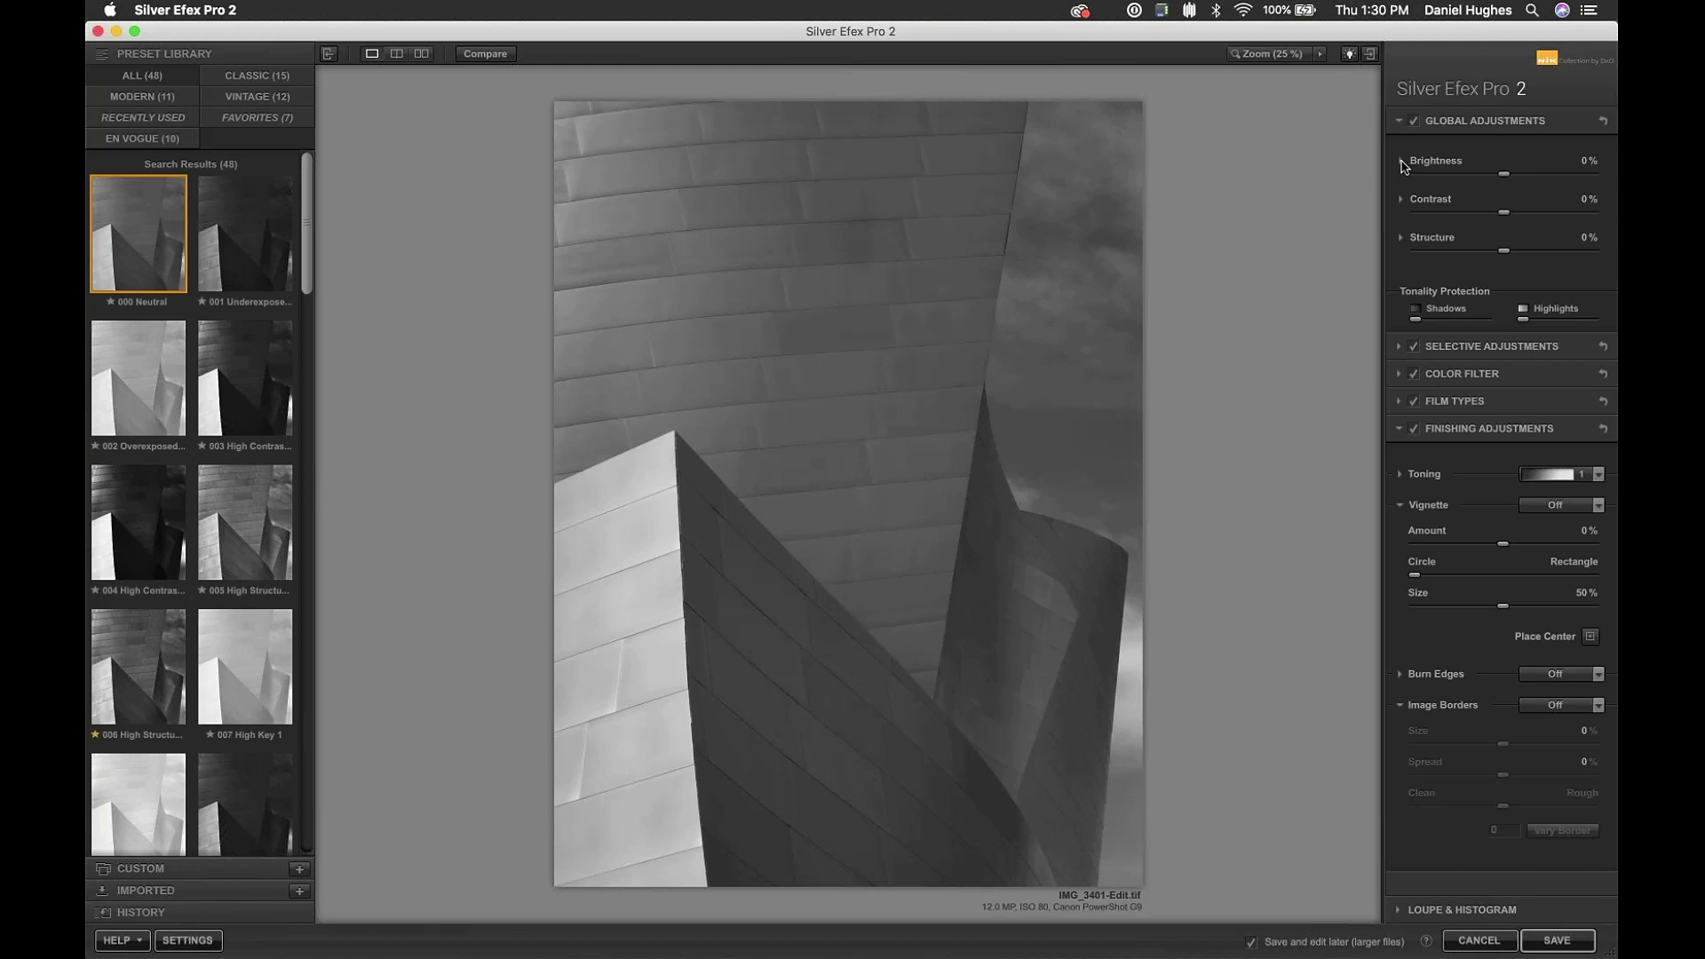
click(1400, 162)
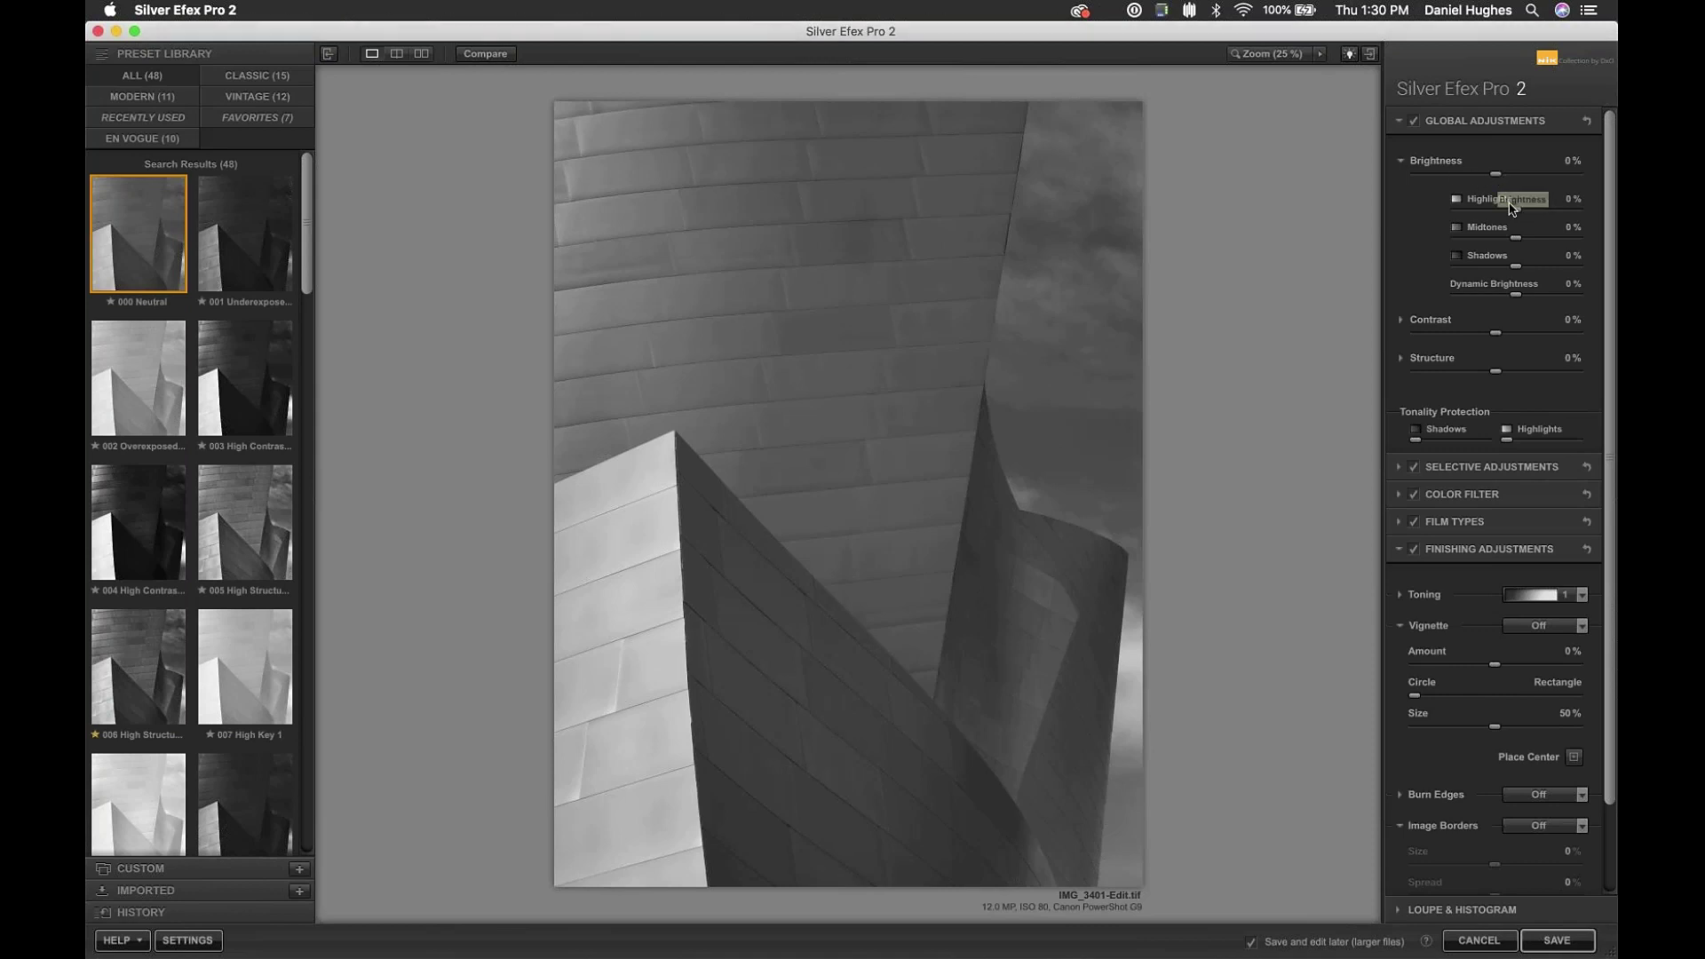
click(1402, 161)
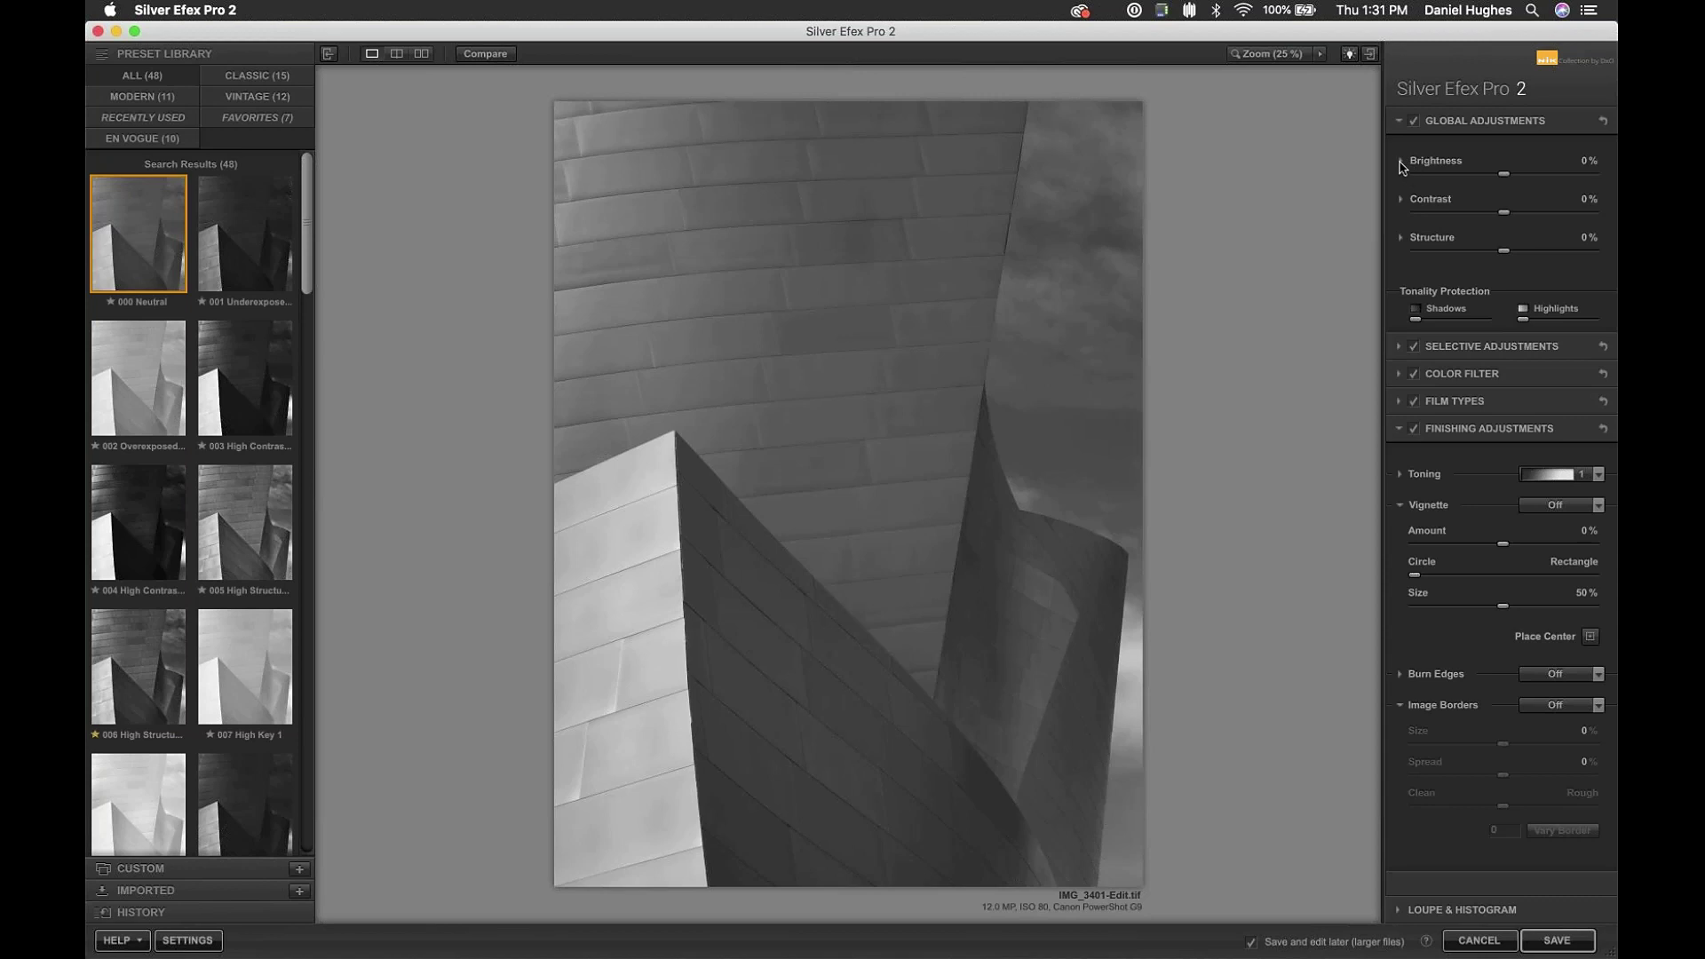
click(1439, 162)
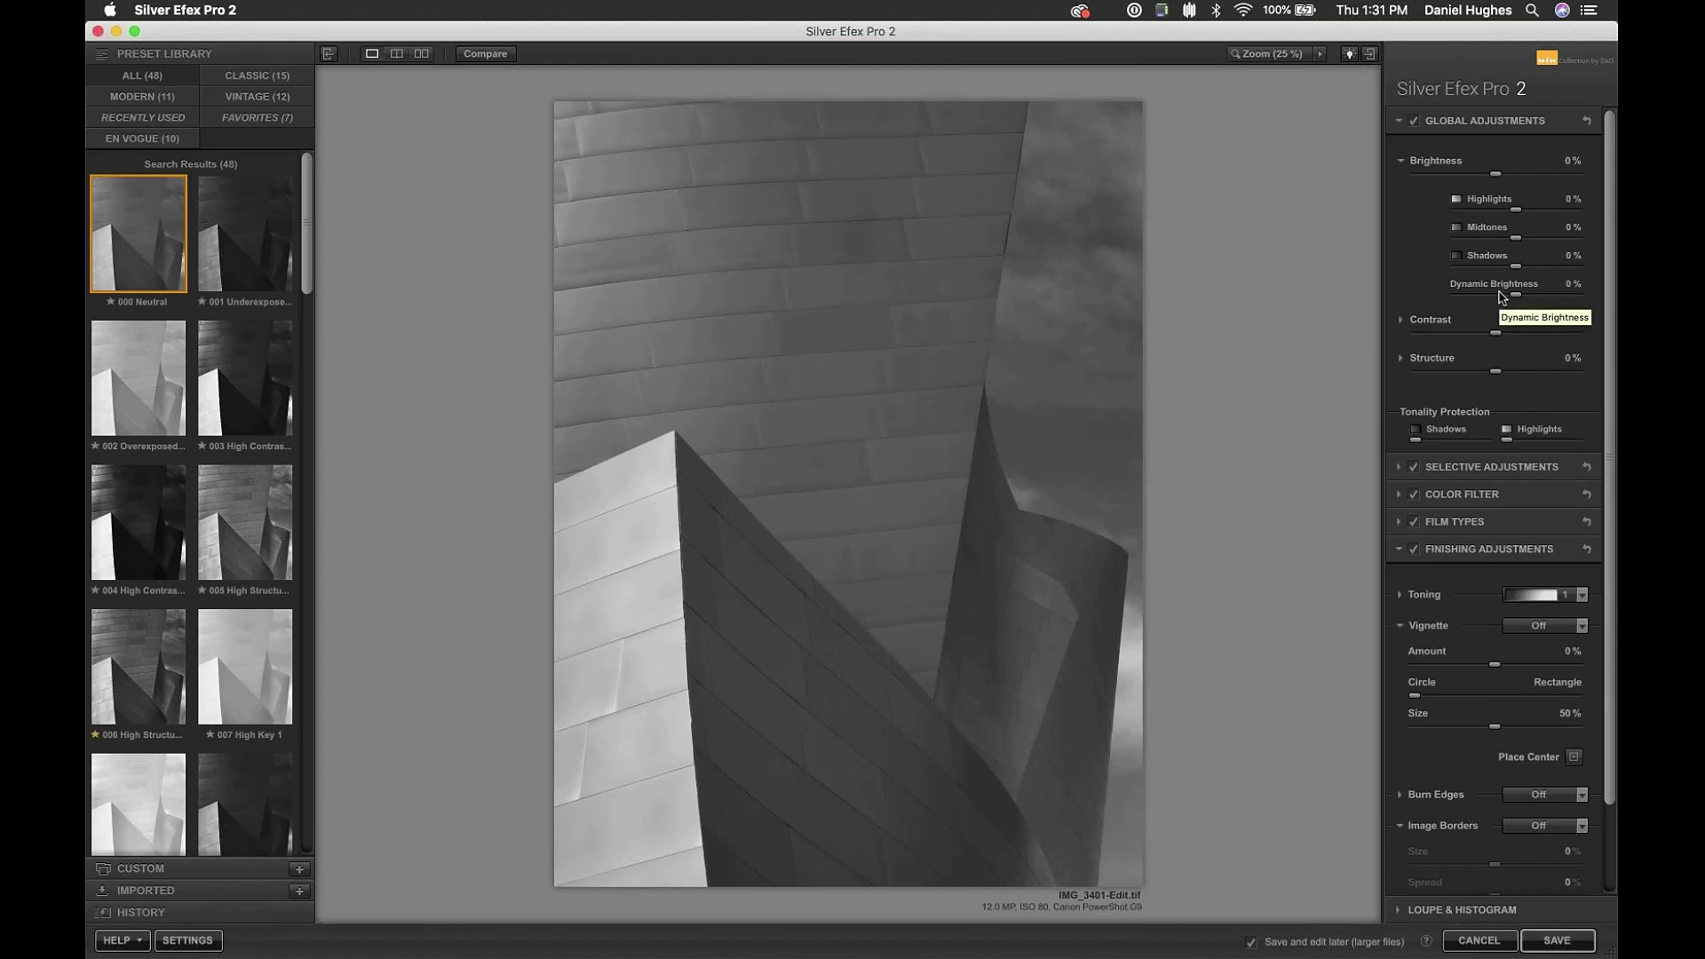
- Compare Brightness at -73% and -100% with Dynamic Brightness at -100%, resetting each slider to 0%
mouse_move(1496, 174)
mouse_down()
mouse_move(1371, 169)
mouse_move(1488, 174)
mouse_up()
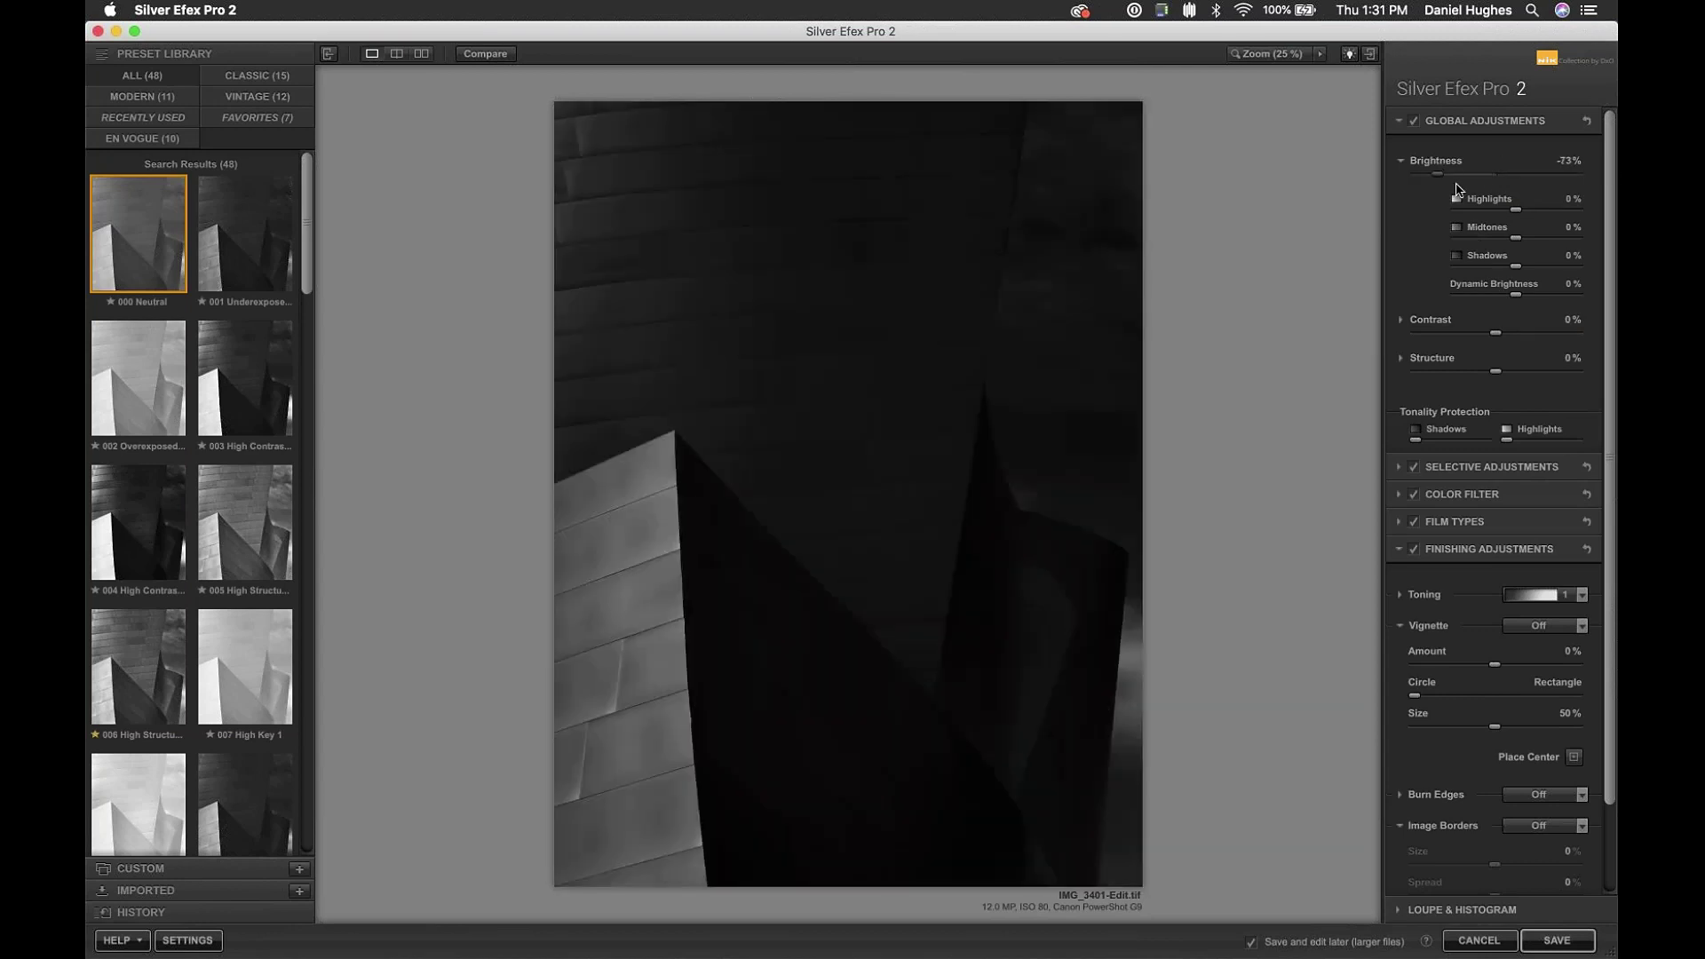
double_click(1458, 174)
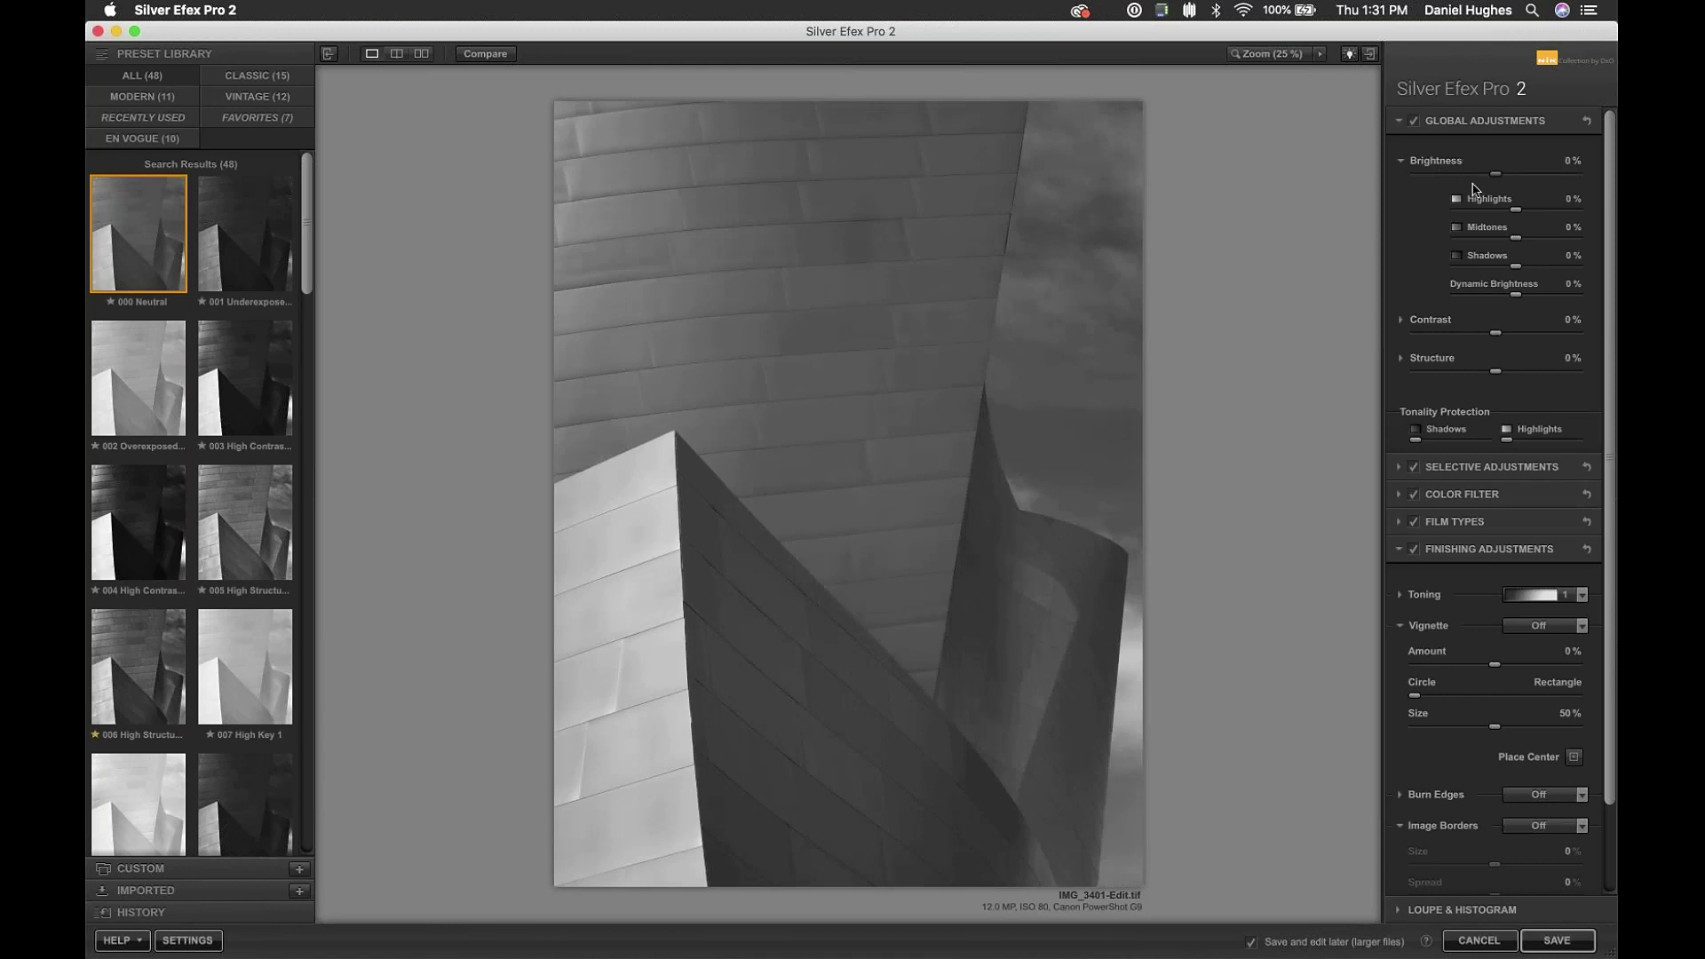
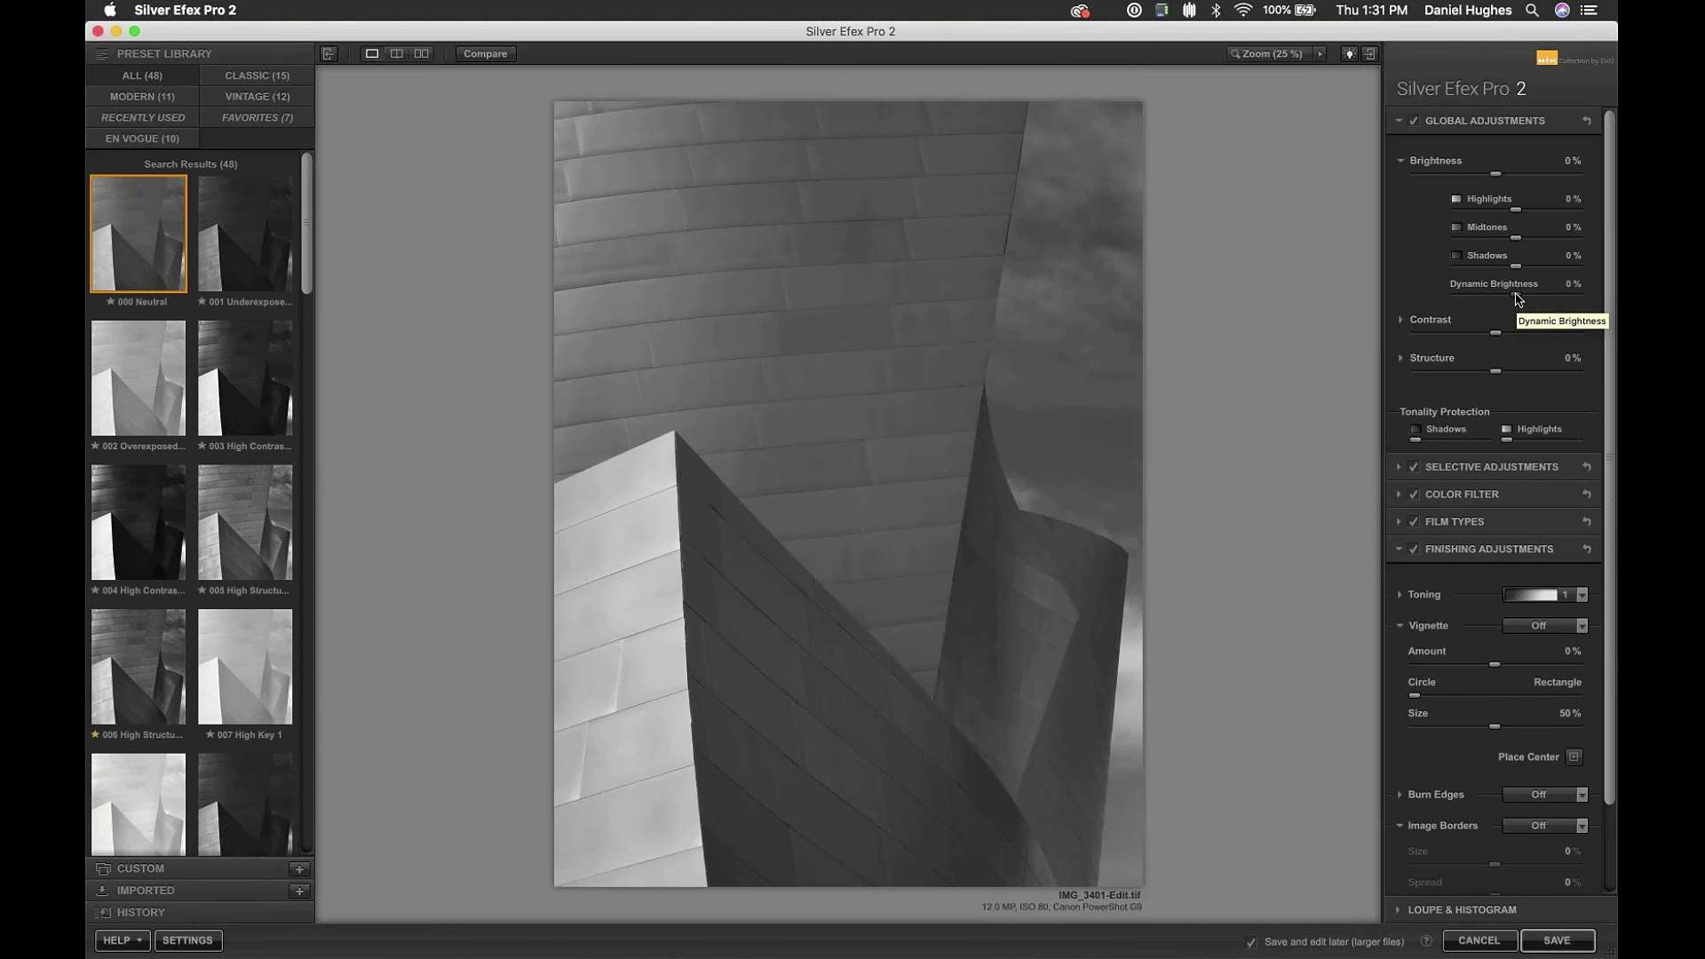
drag(1507, 300, 1430, 308)
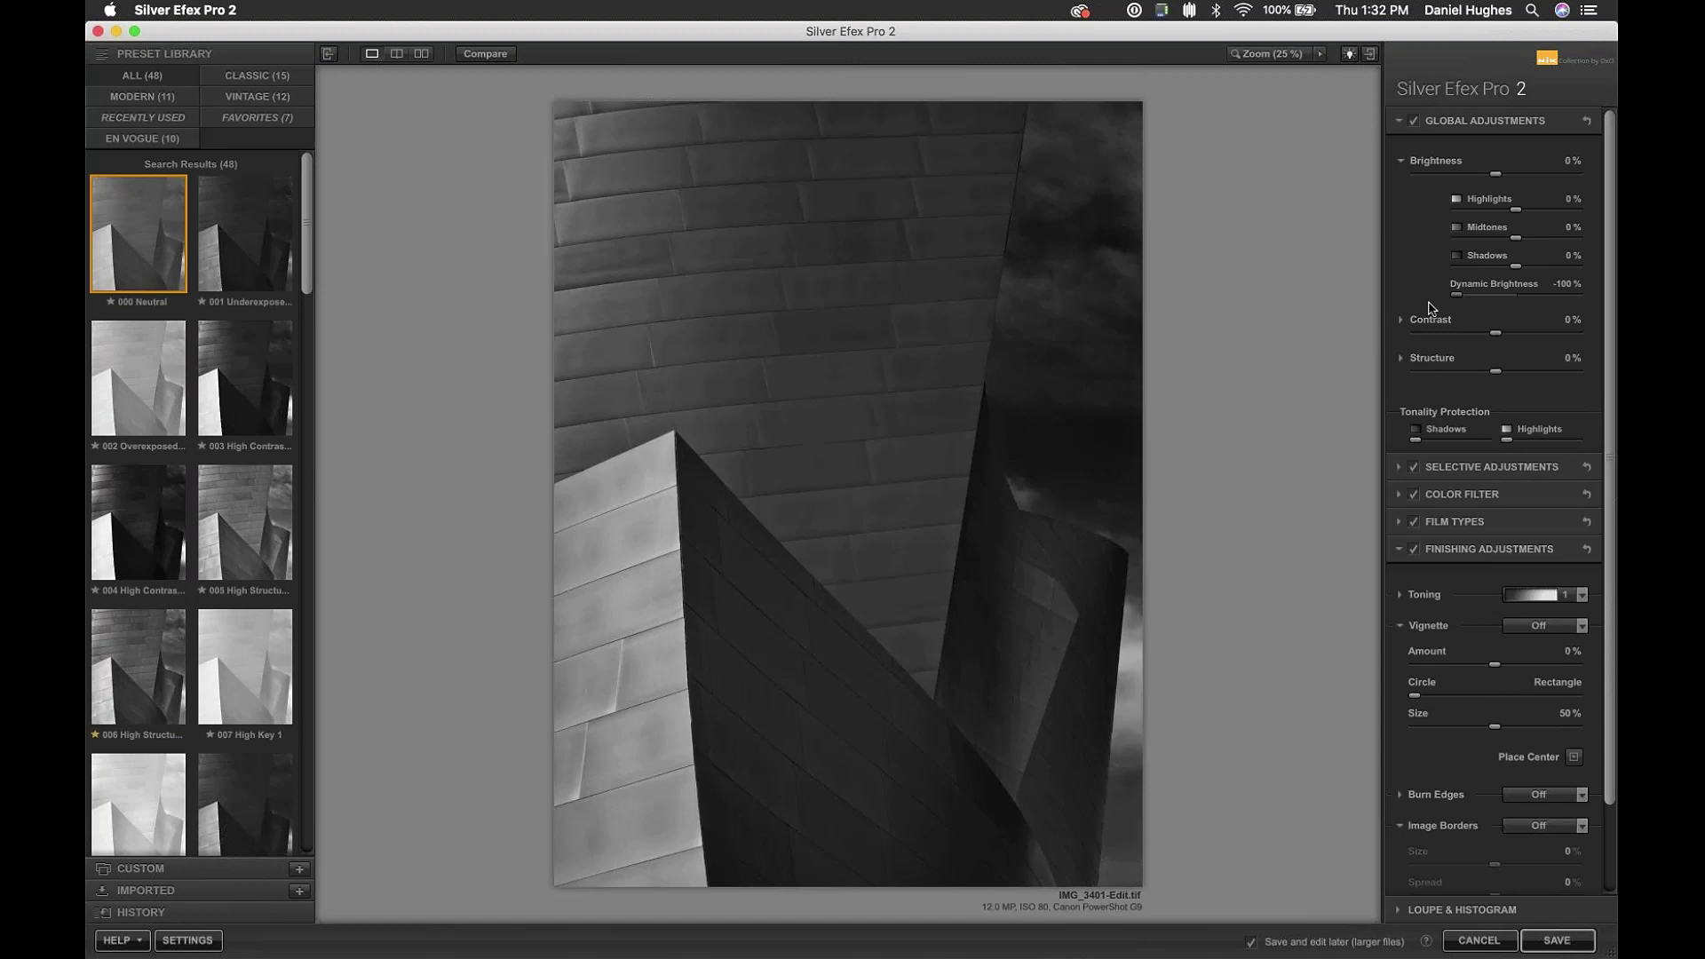
double_click(1457, 295)
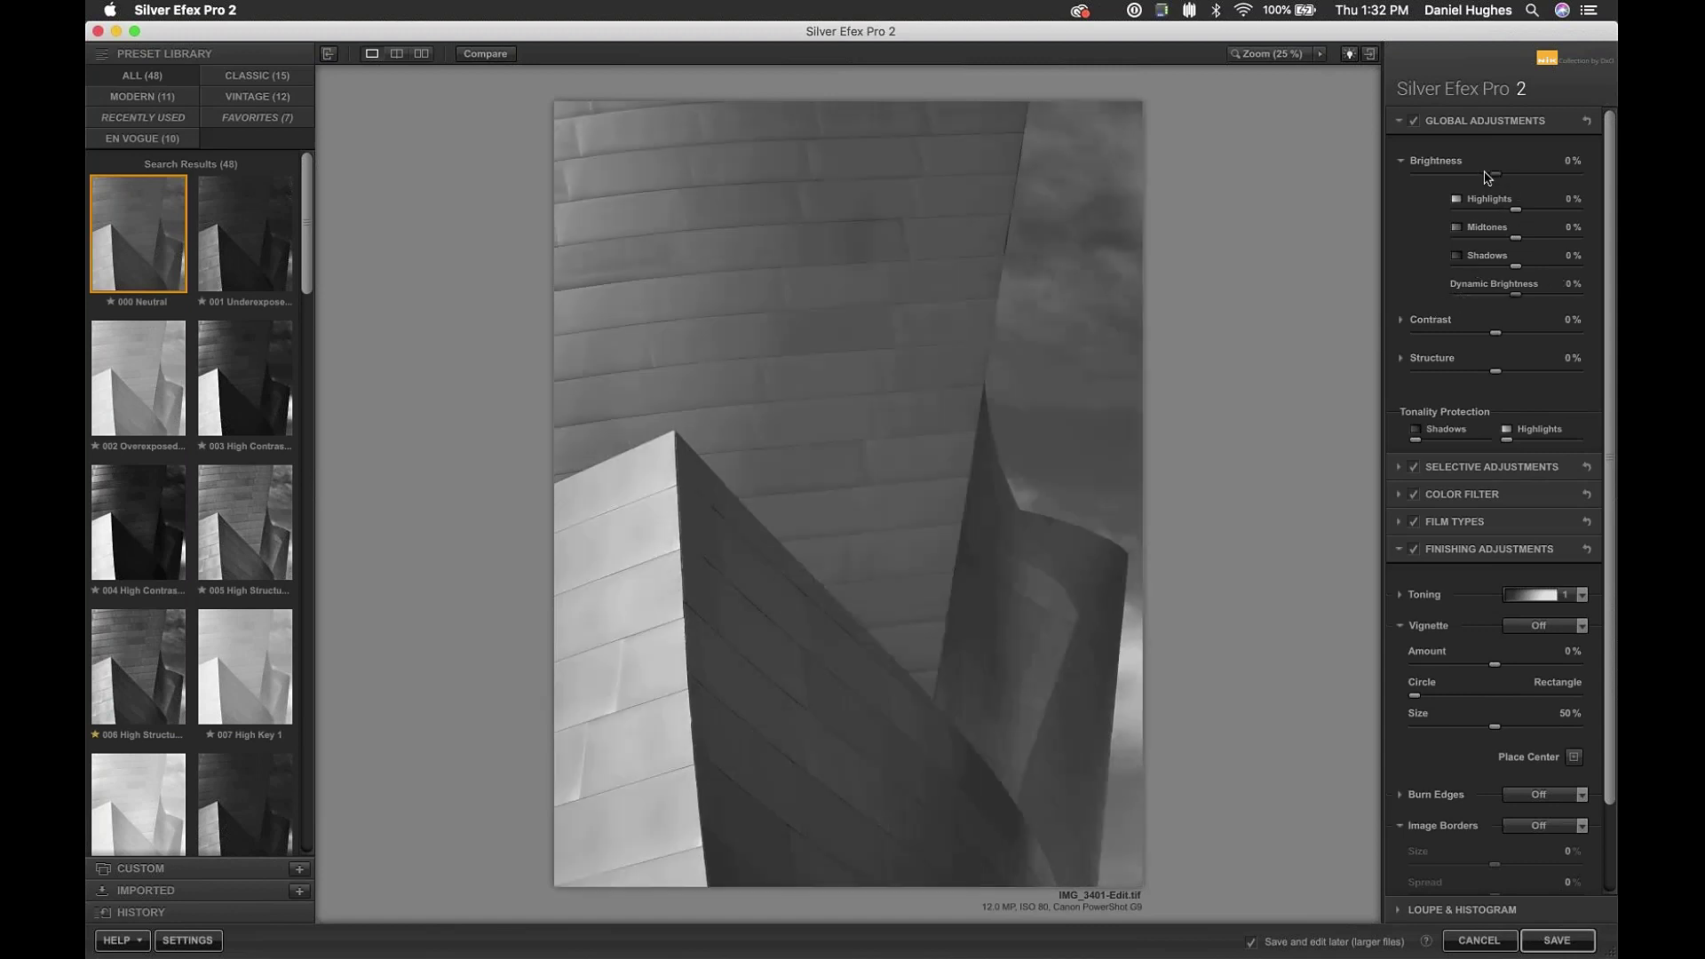
drag(1485, 173, 1298, 183)
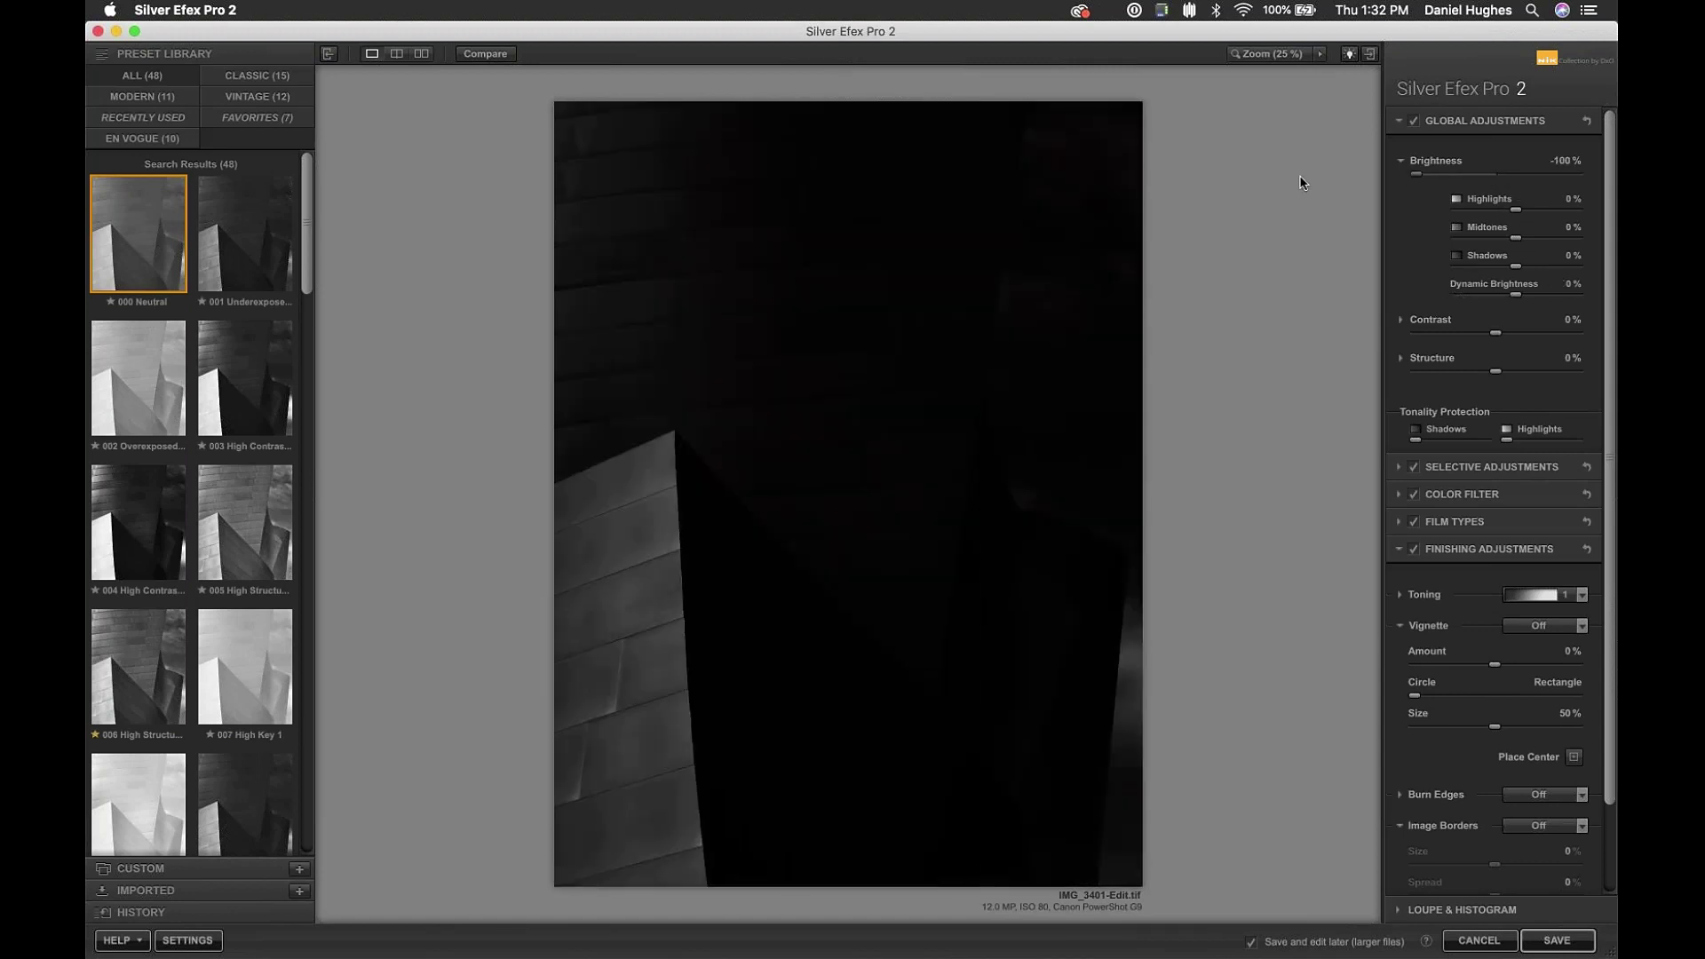
double_click(1416, 174)
- Try Dynamic Brightness at -52% on the building photo, and raise it to 100%
drag(1519, 303, 1489, 300)
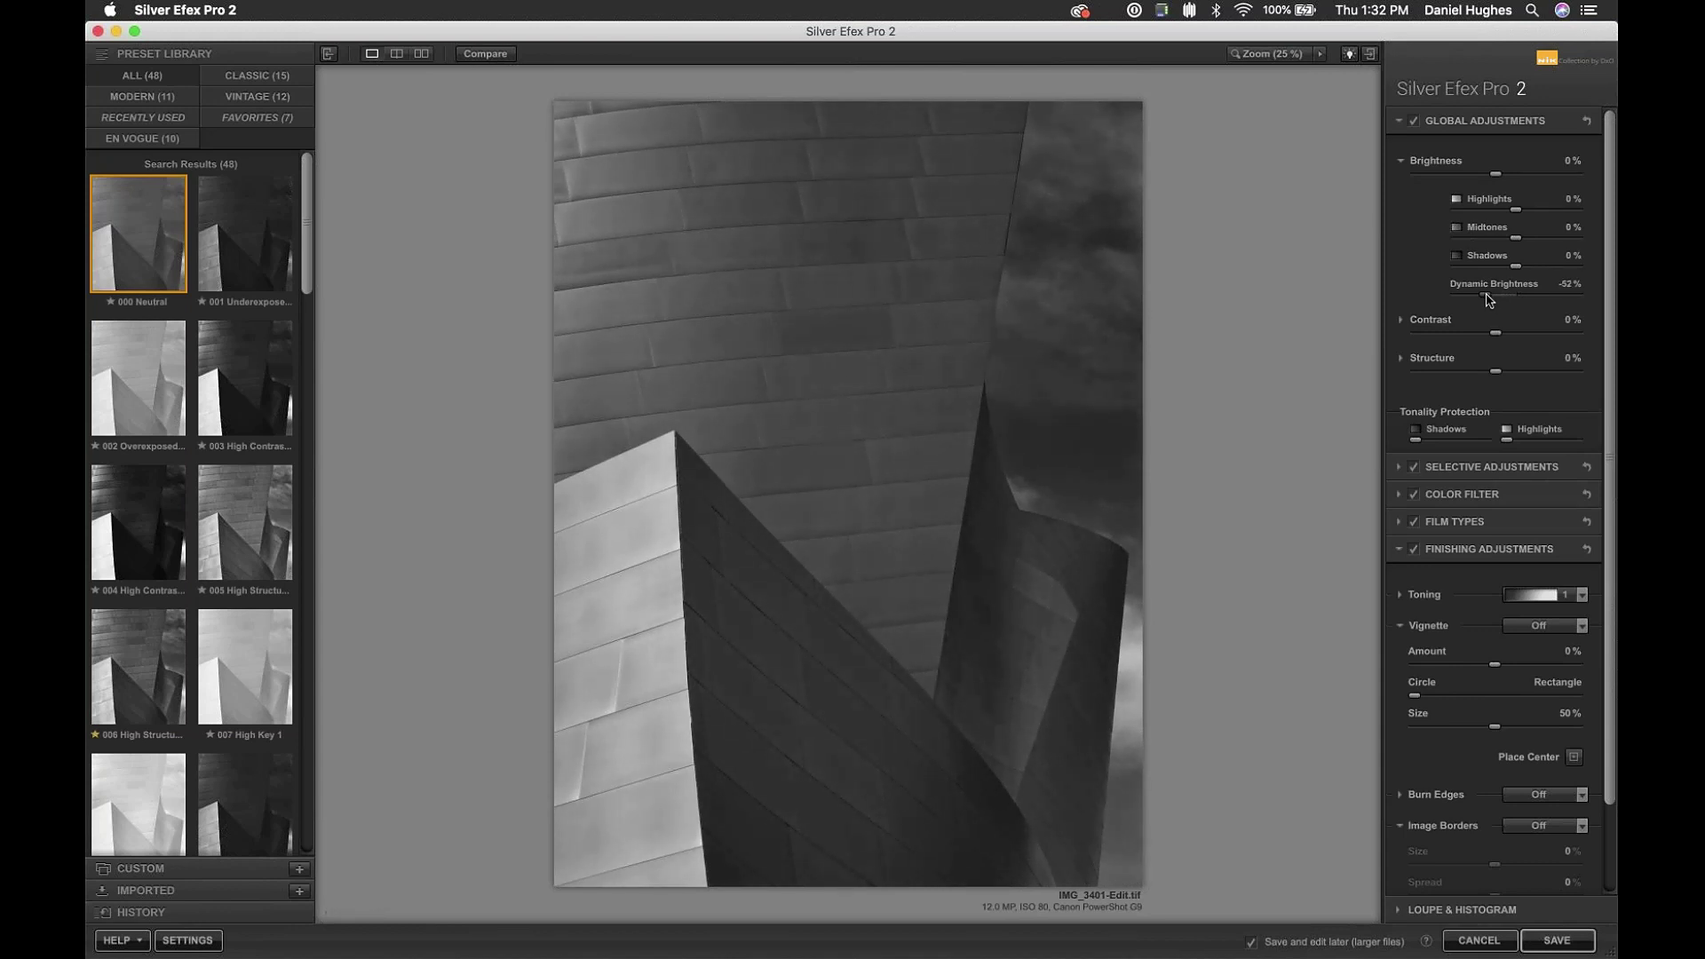
drag(1490, 300, 1610, 294)
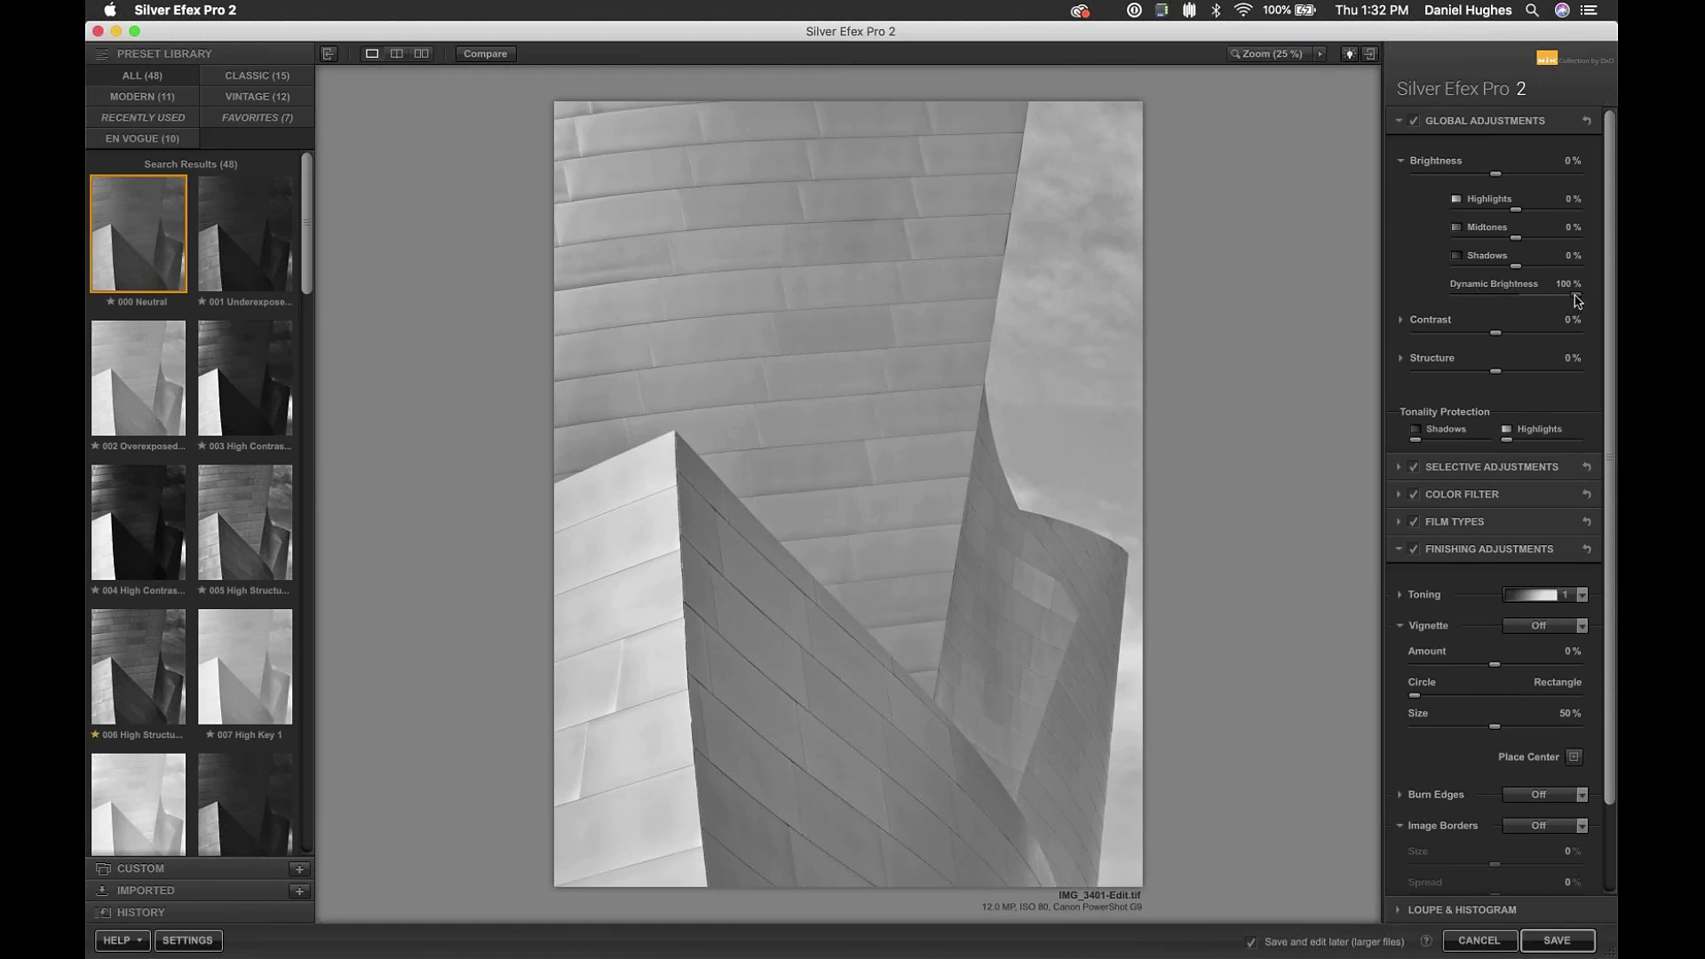
- Set Dynamic Brightness to -30% for the building photo and collapse the Brightness sub-sliders
mouse_move(1574, 297)
mouse_down()
mouse_move(1553, 296)
mouse_move(1596, 297)
mouse_up()
drag(1578, 297, 1501, 300)
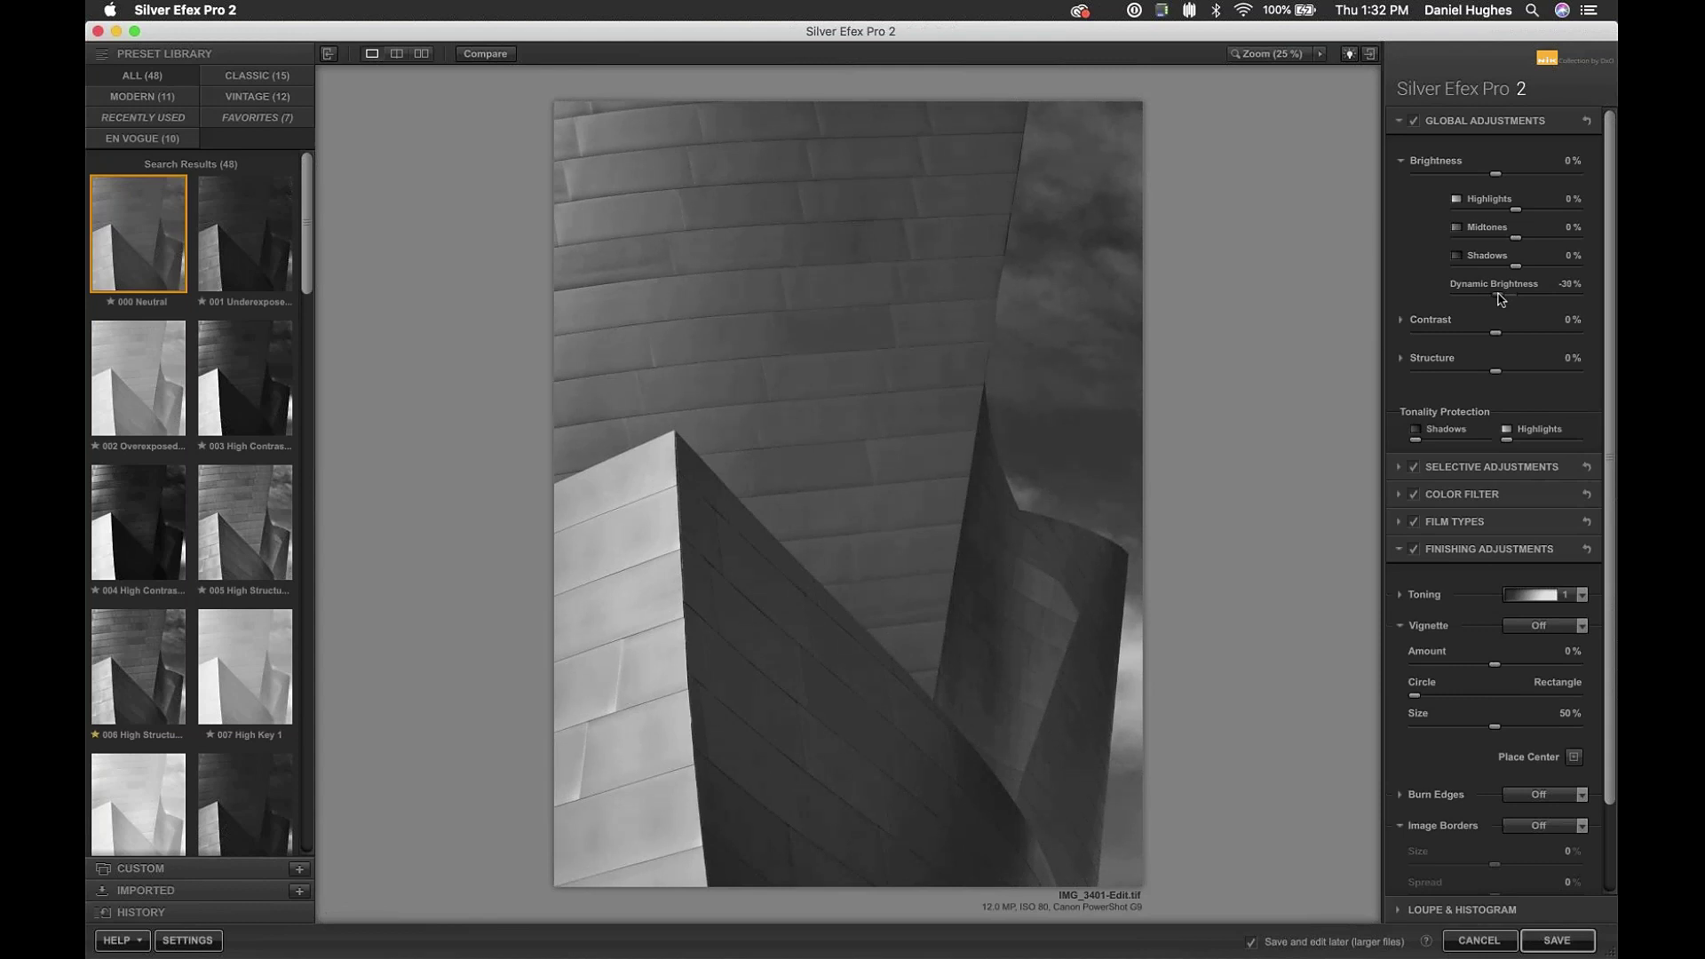
click(1428, 161)
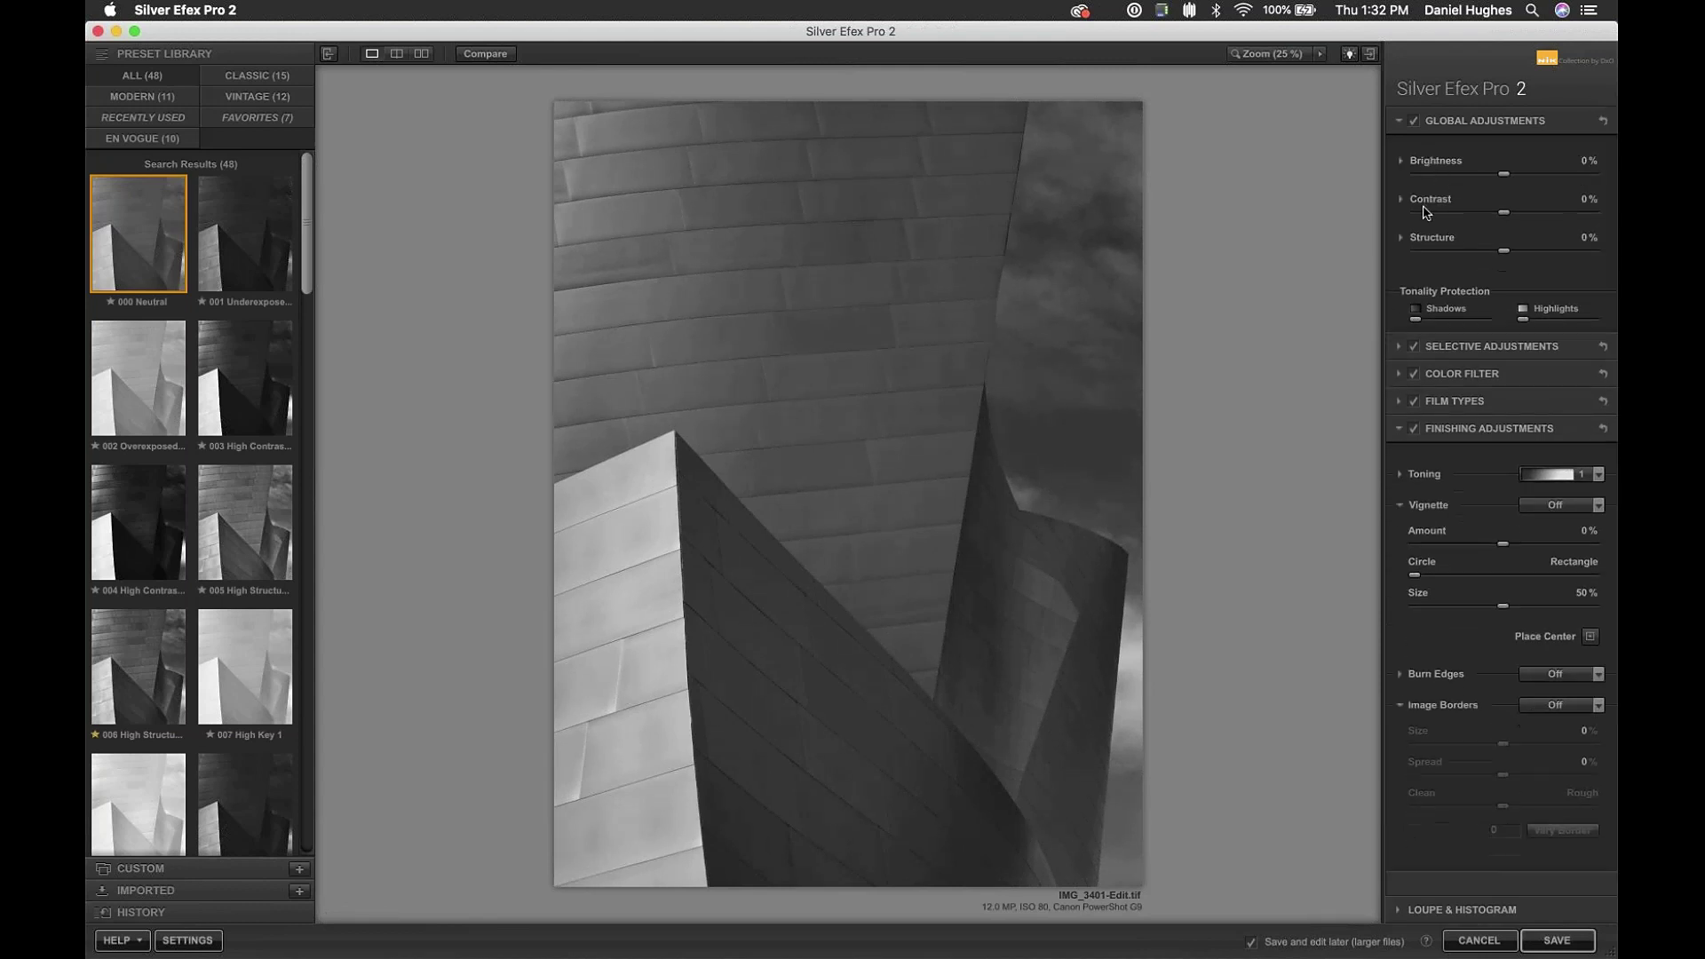
- Expand the Contrast sub-sliders and set Contrast to -15%, Amplify Whites to 37% and Amplify Blacks to 53%
click(1427, 199)
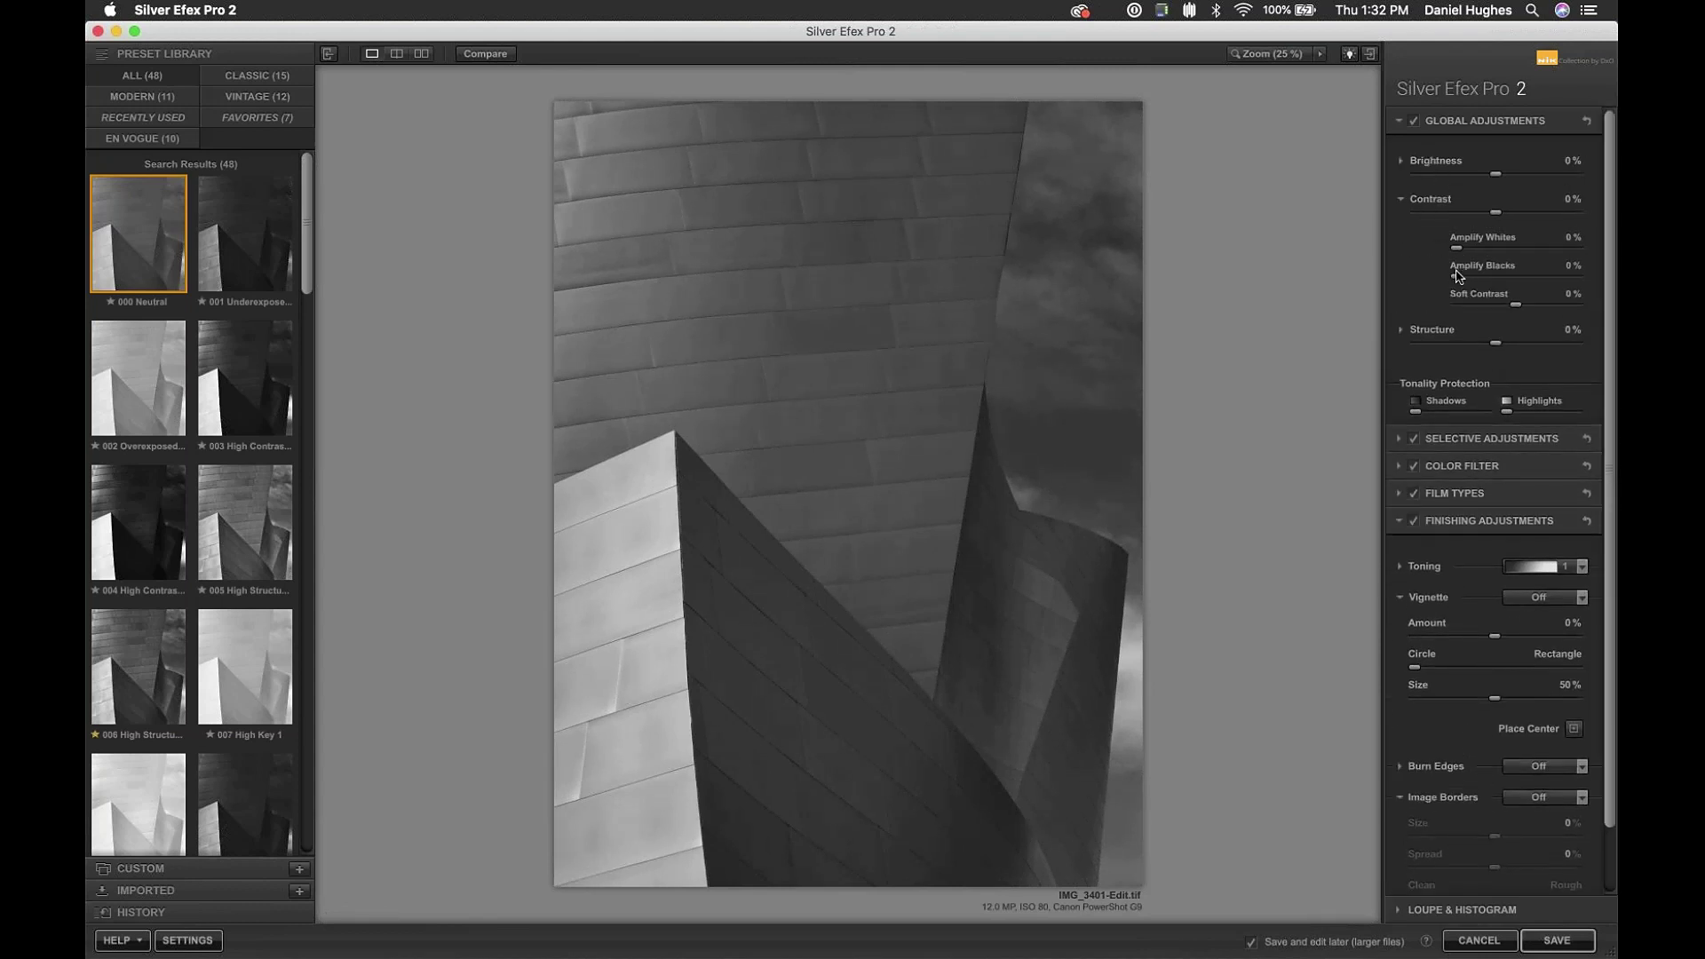
drag(1457, 275, 1516, 249)
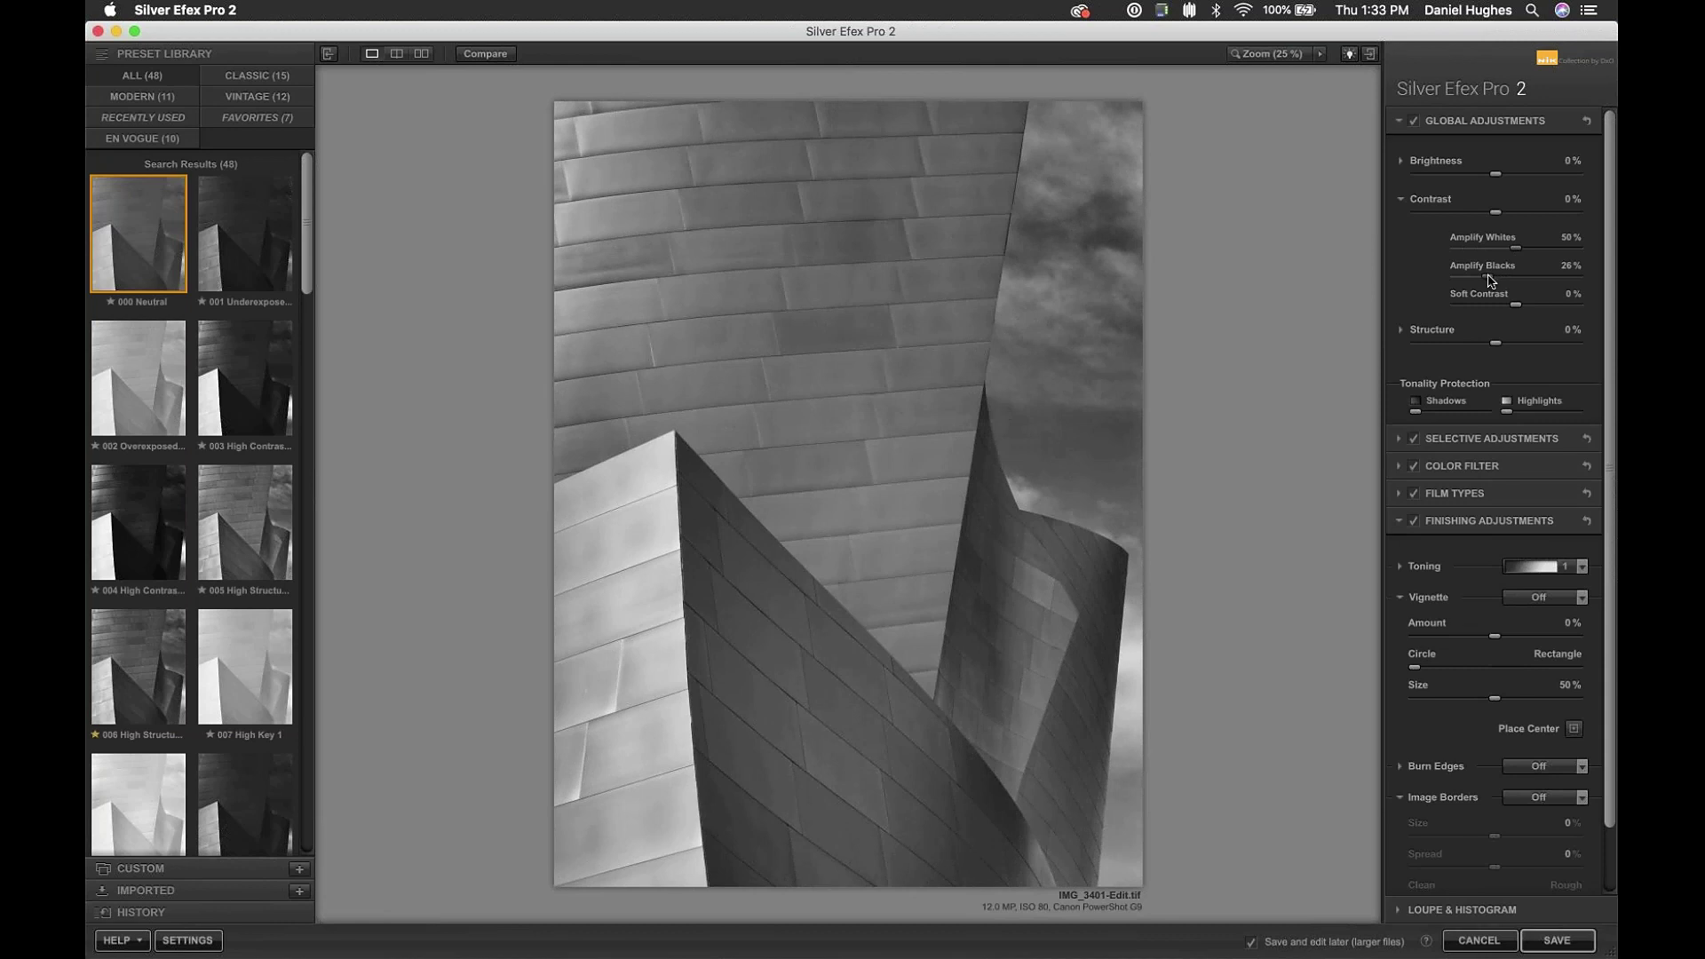
drag(1489, 276, 1521, 247)
mouse_move(1496, 212)
mouse_down()
mouse_move(1574, 213)
mouse_move(1490, 220)
mouse_up()
drag(1486, 219, 1522, 283)
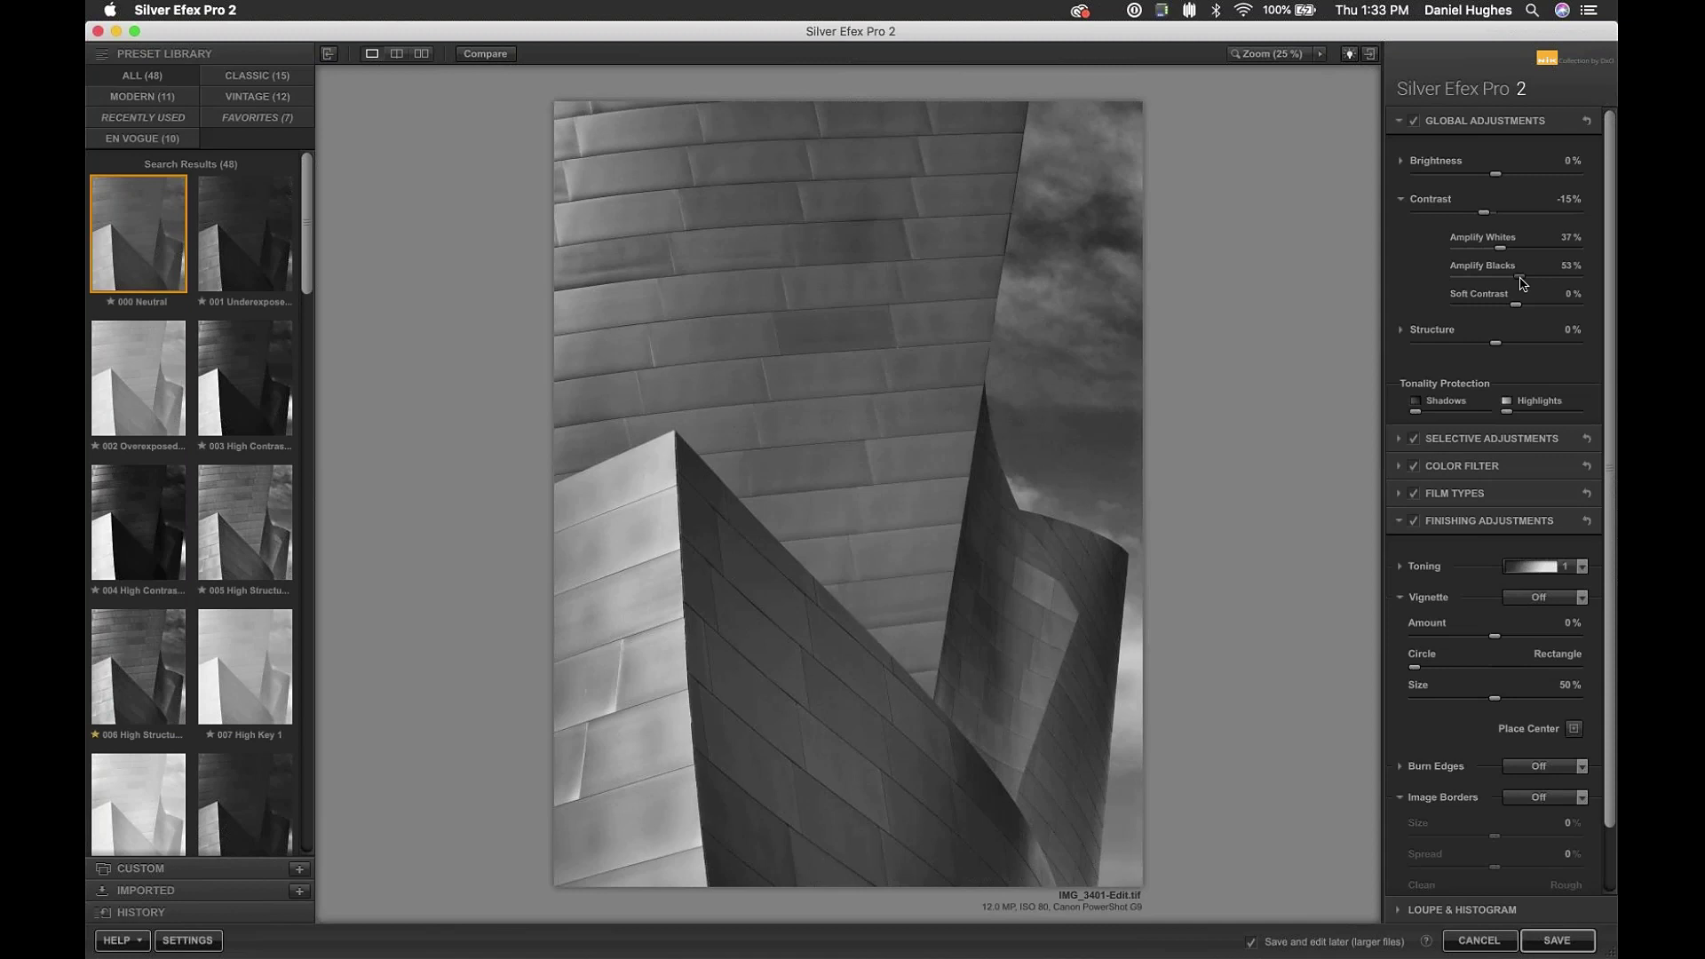
- Set Soft Contrast to 31% and collapse the Contrast sub-sliders
drag(1516, 305, 1537, 306)
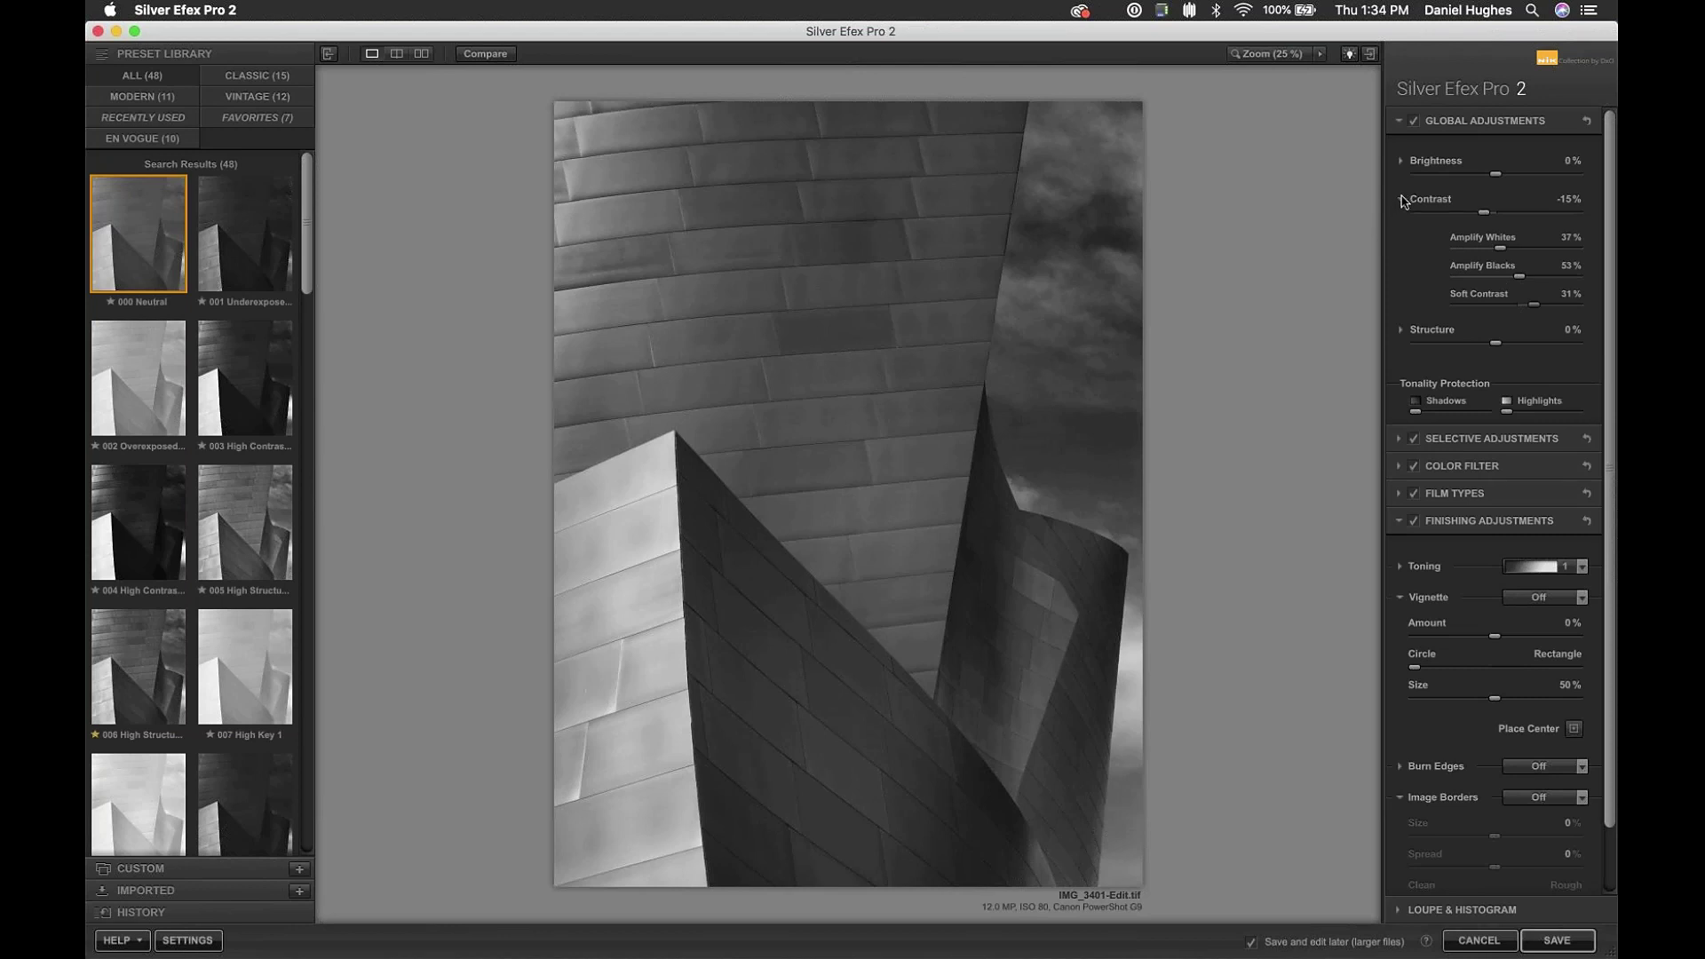
click(1402, 200)
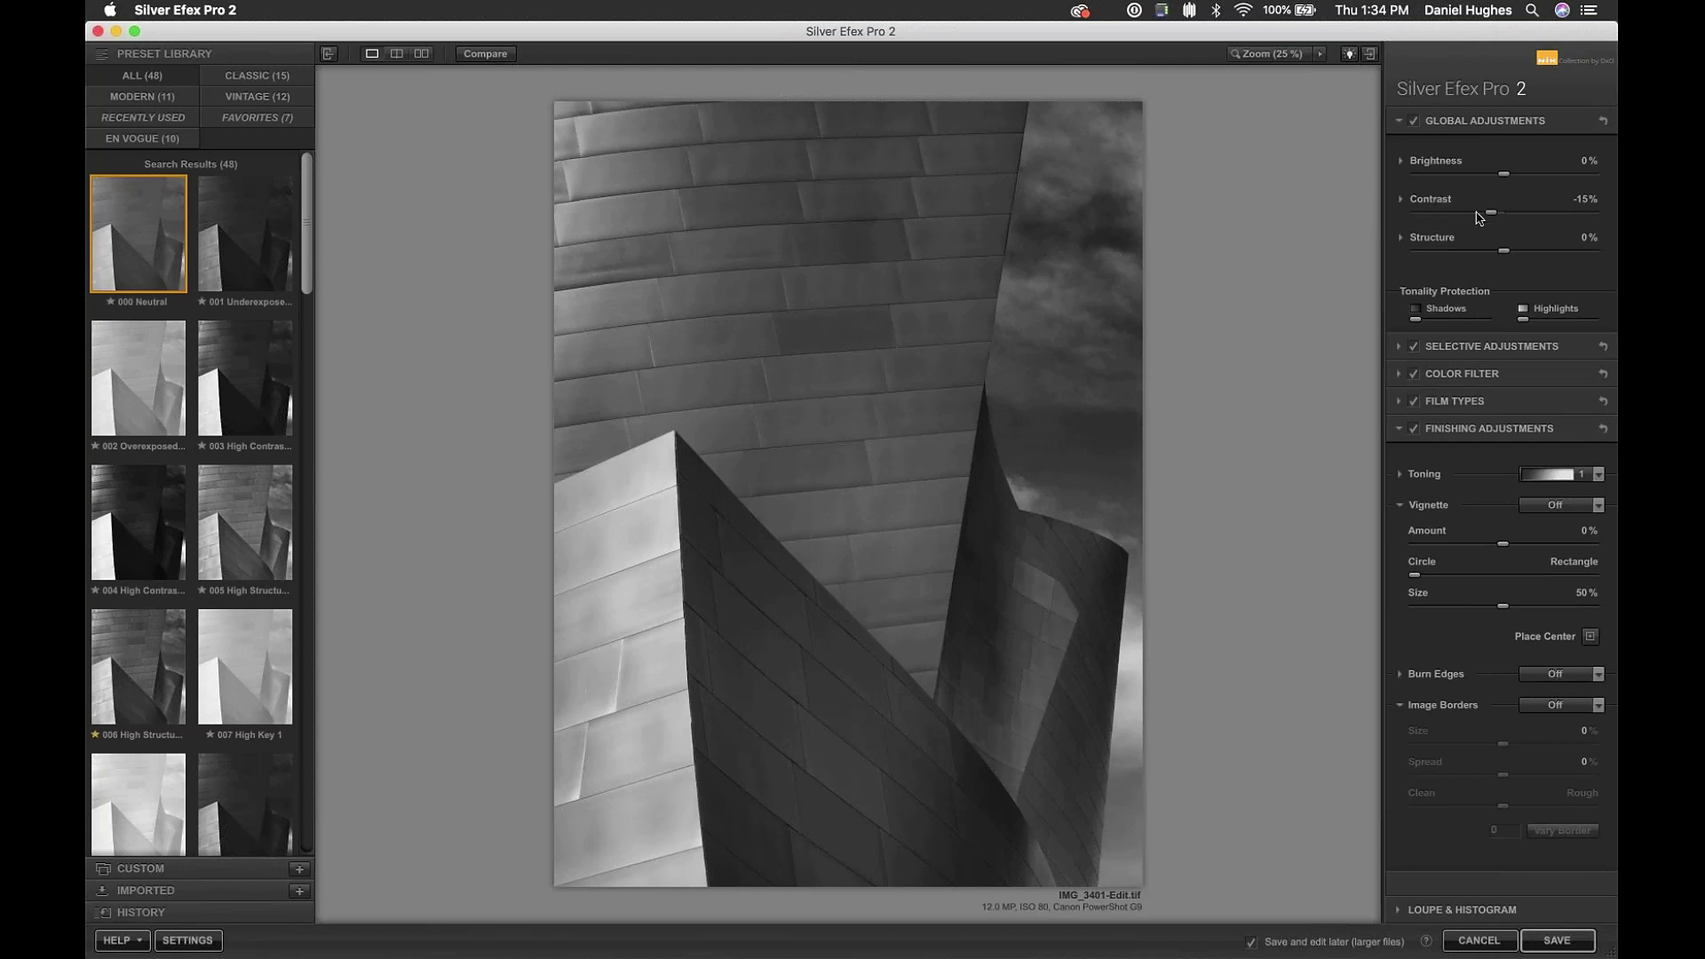
click(1425, 201)
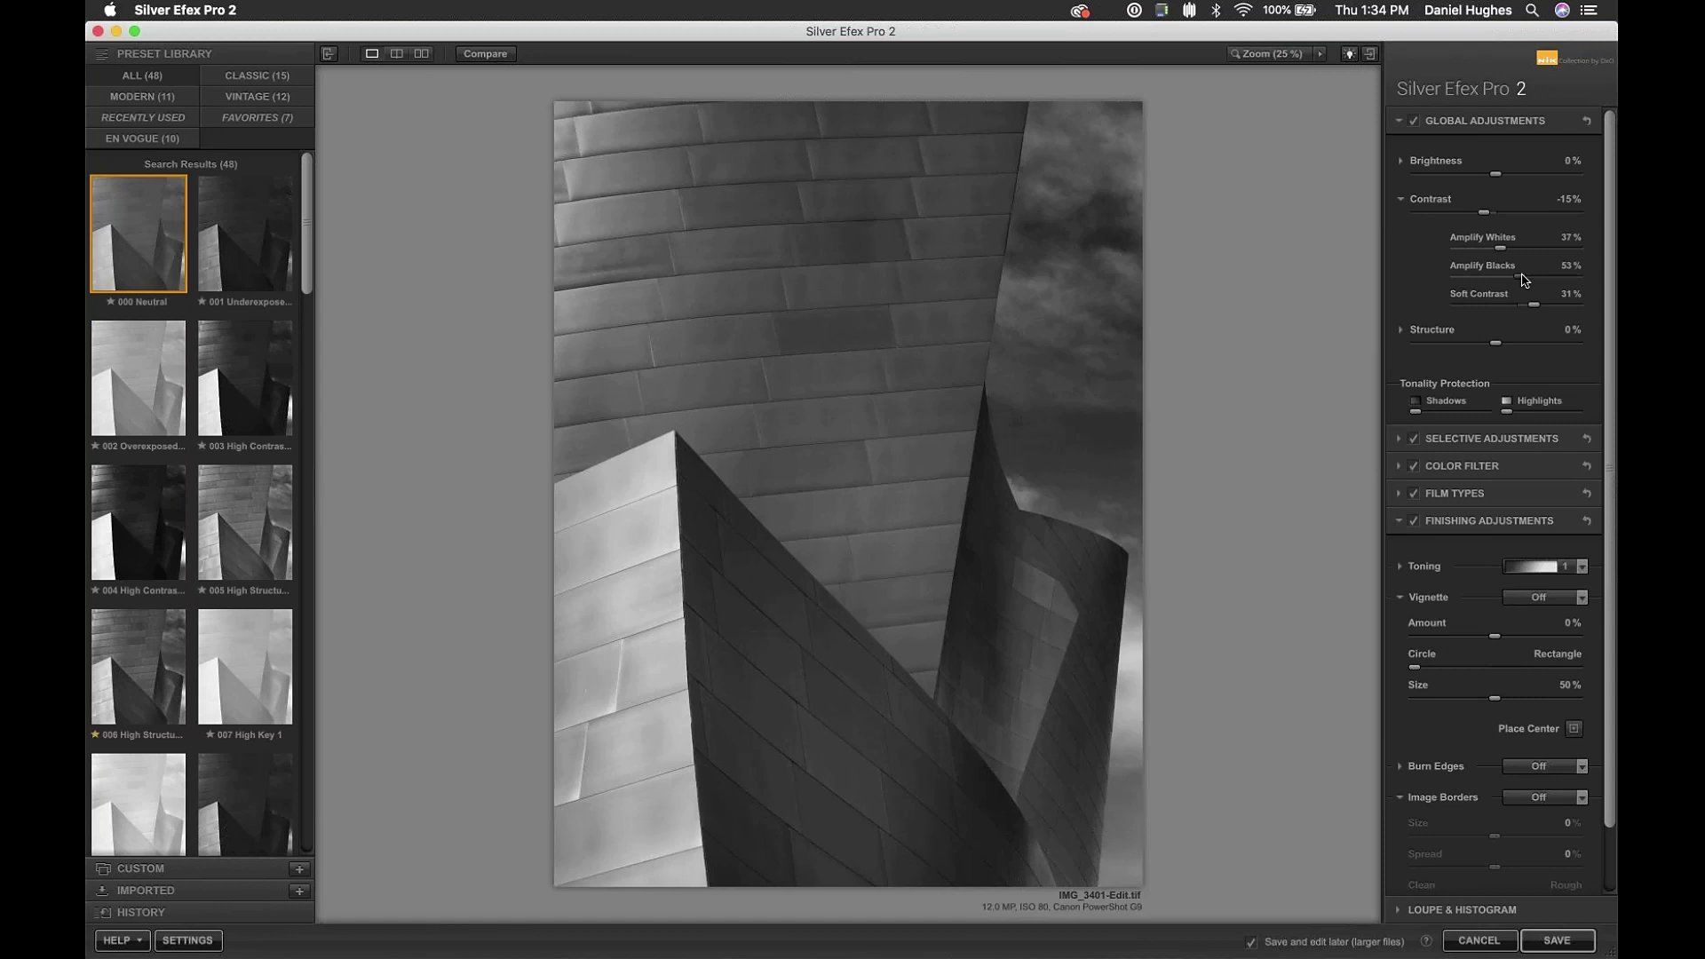
click(1426, 198)
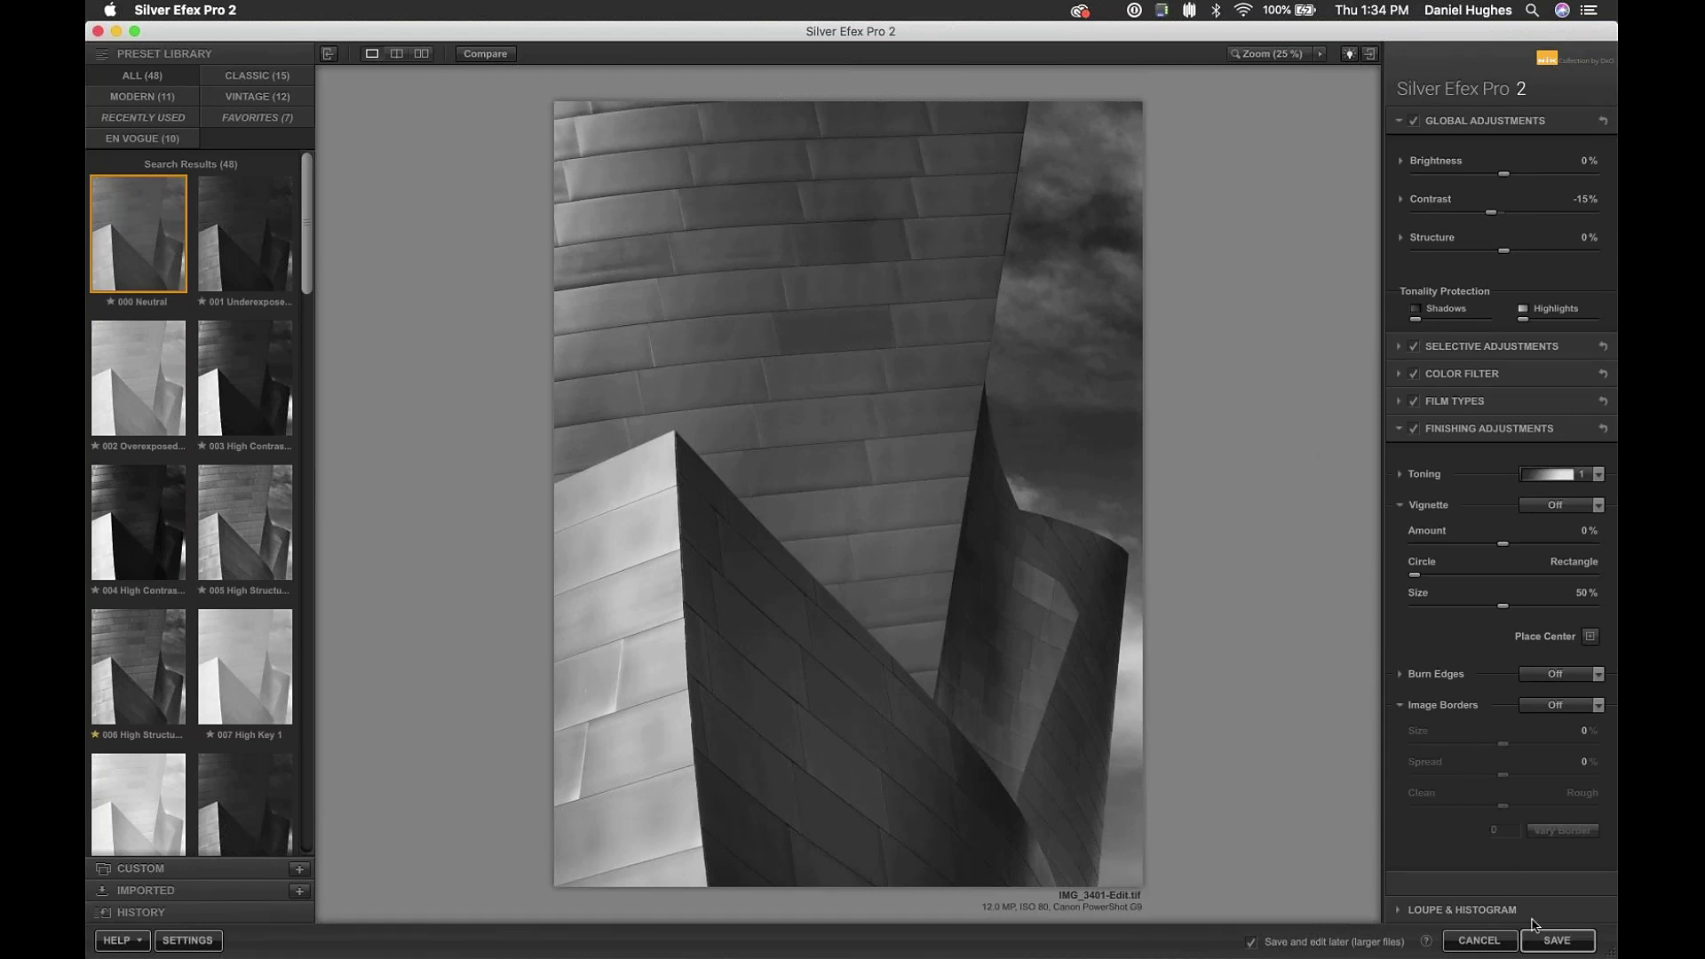
- Save the black-and-white version back to Lightroom Classic, fit it in view, and compare it with the colour original IMG_3401.CR2
click(1553, 943)
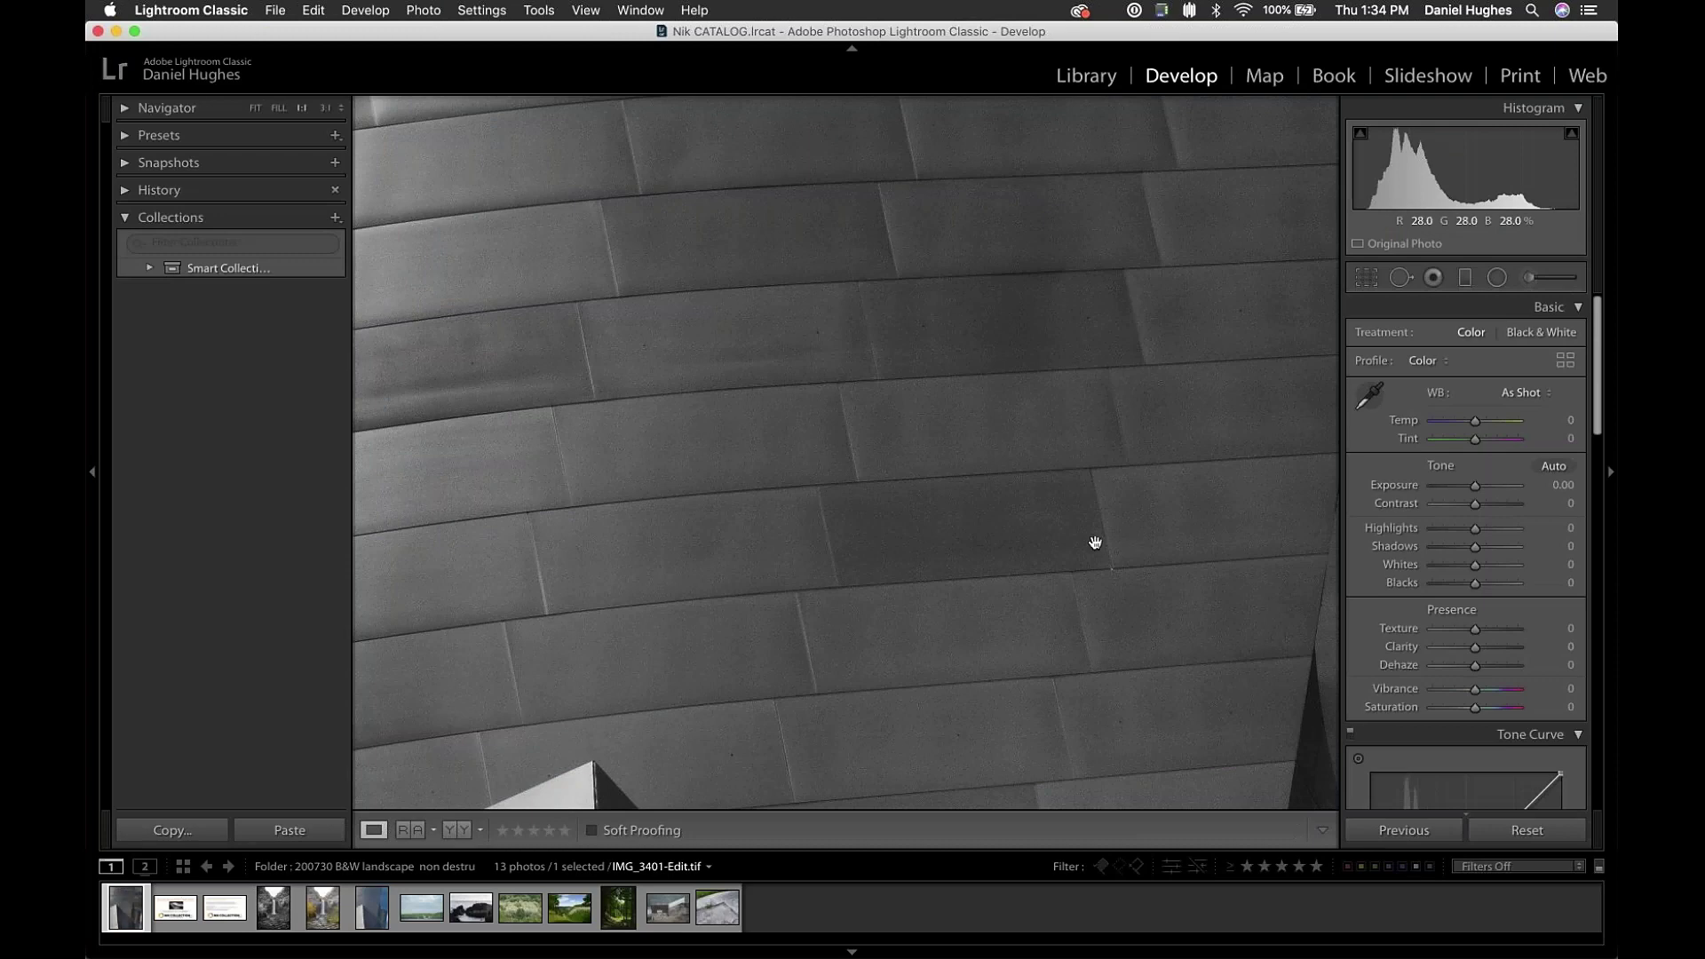
key(super+0)
click(1086, 538)
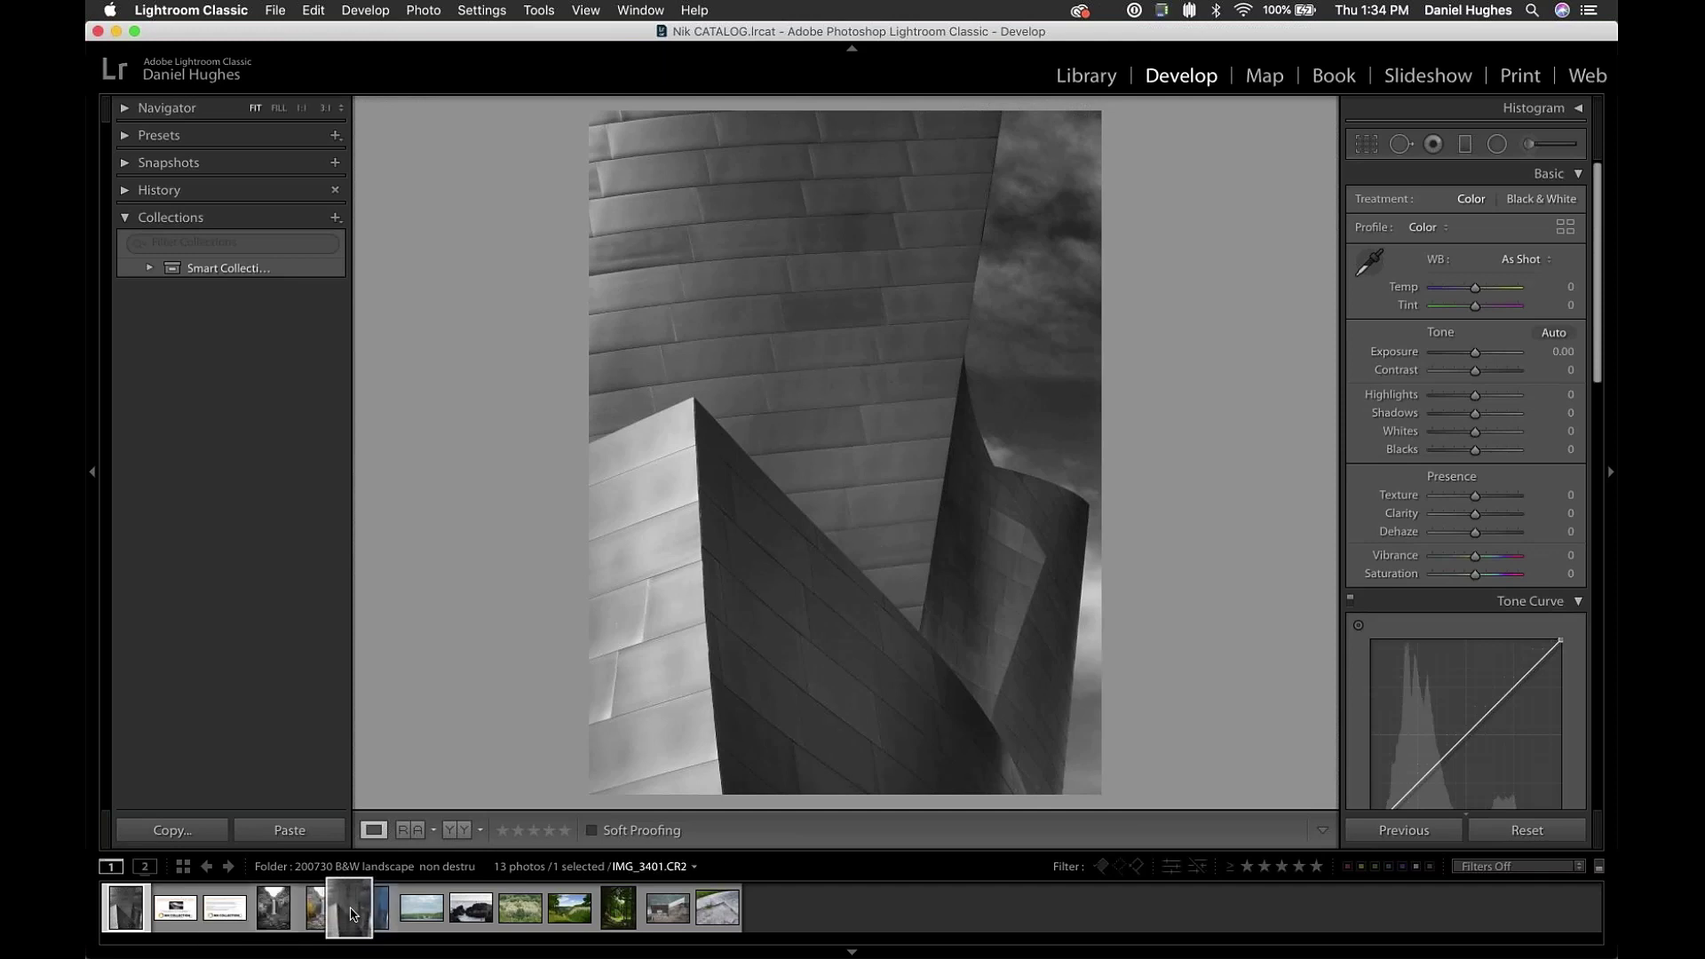
click(369, 915)
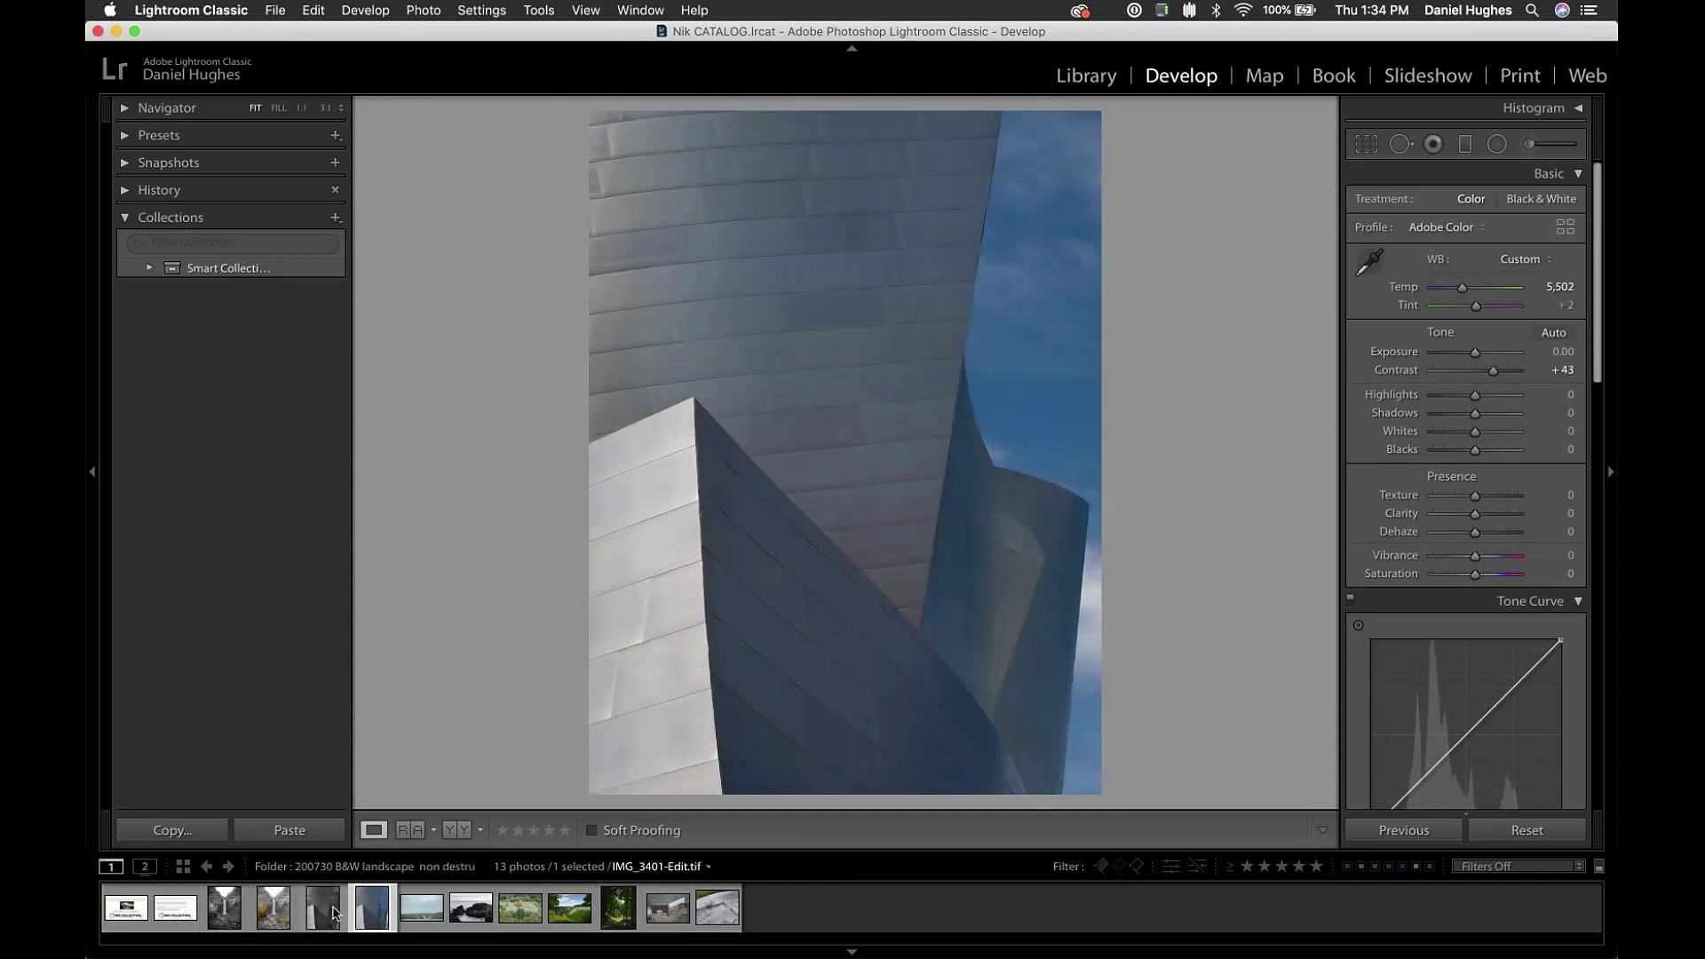
click(335, 915)
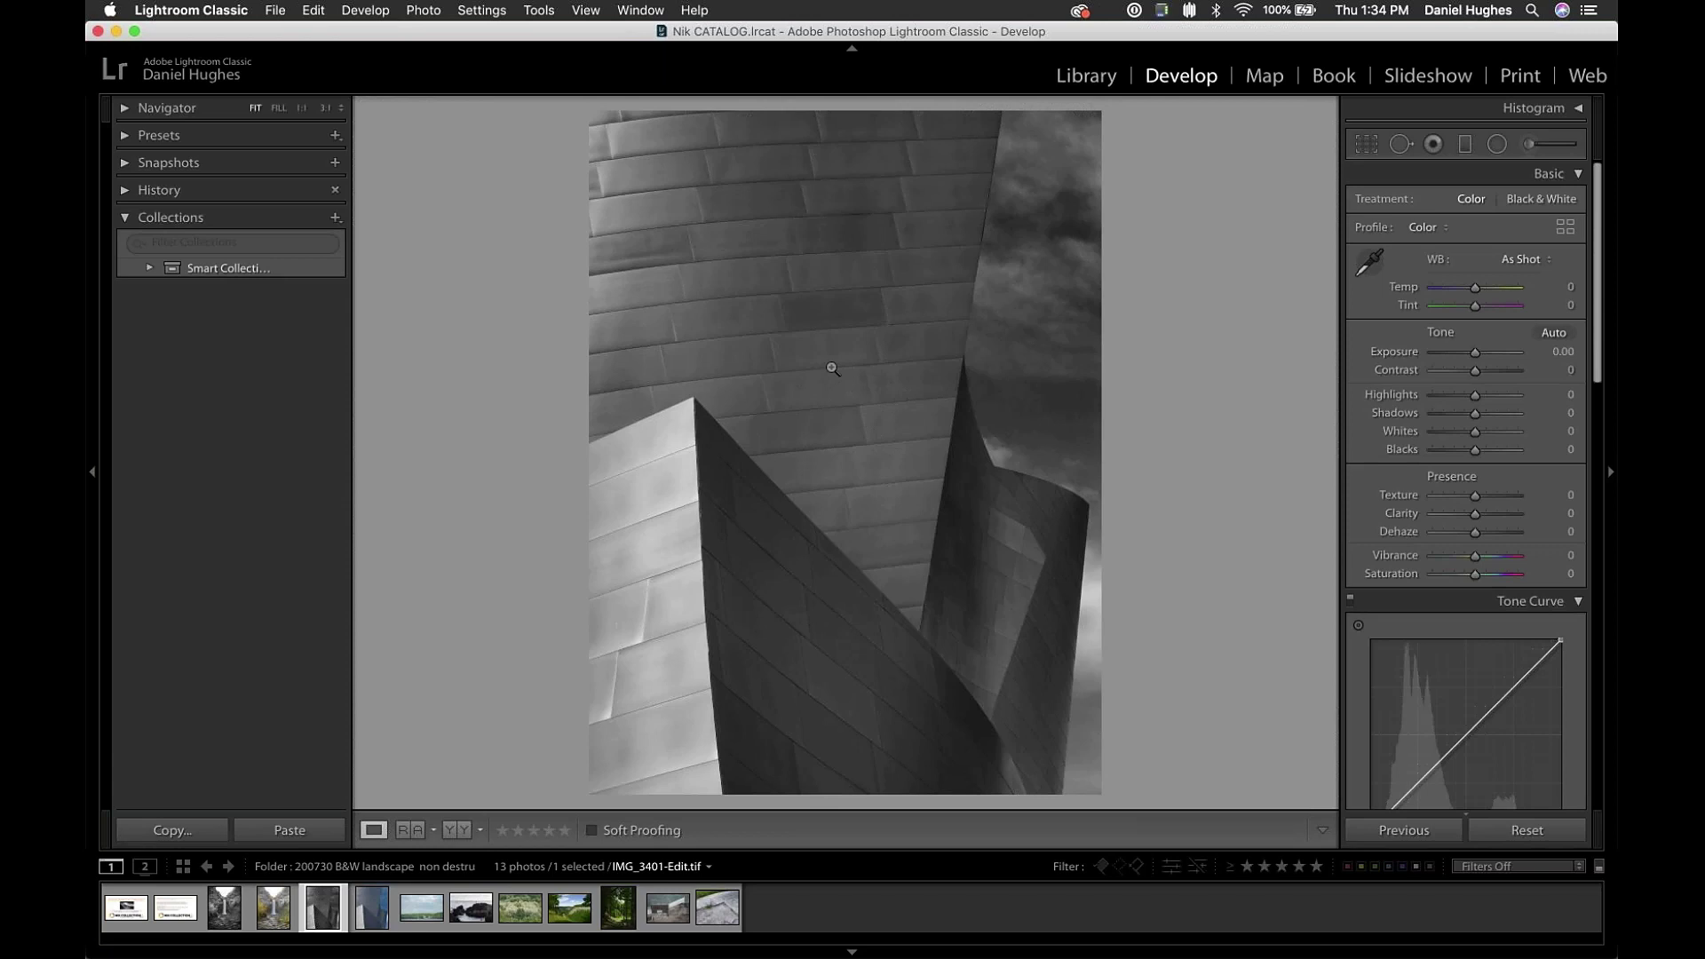
- Reopen IMG_3401-Edit.tif in Silver Efex Pro 2 using Edit Original, and dismiss the JPEG or TIFF notice
right_click(832, 367)
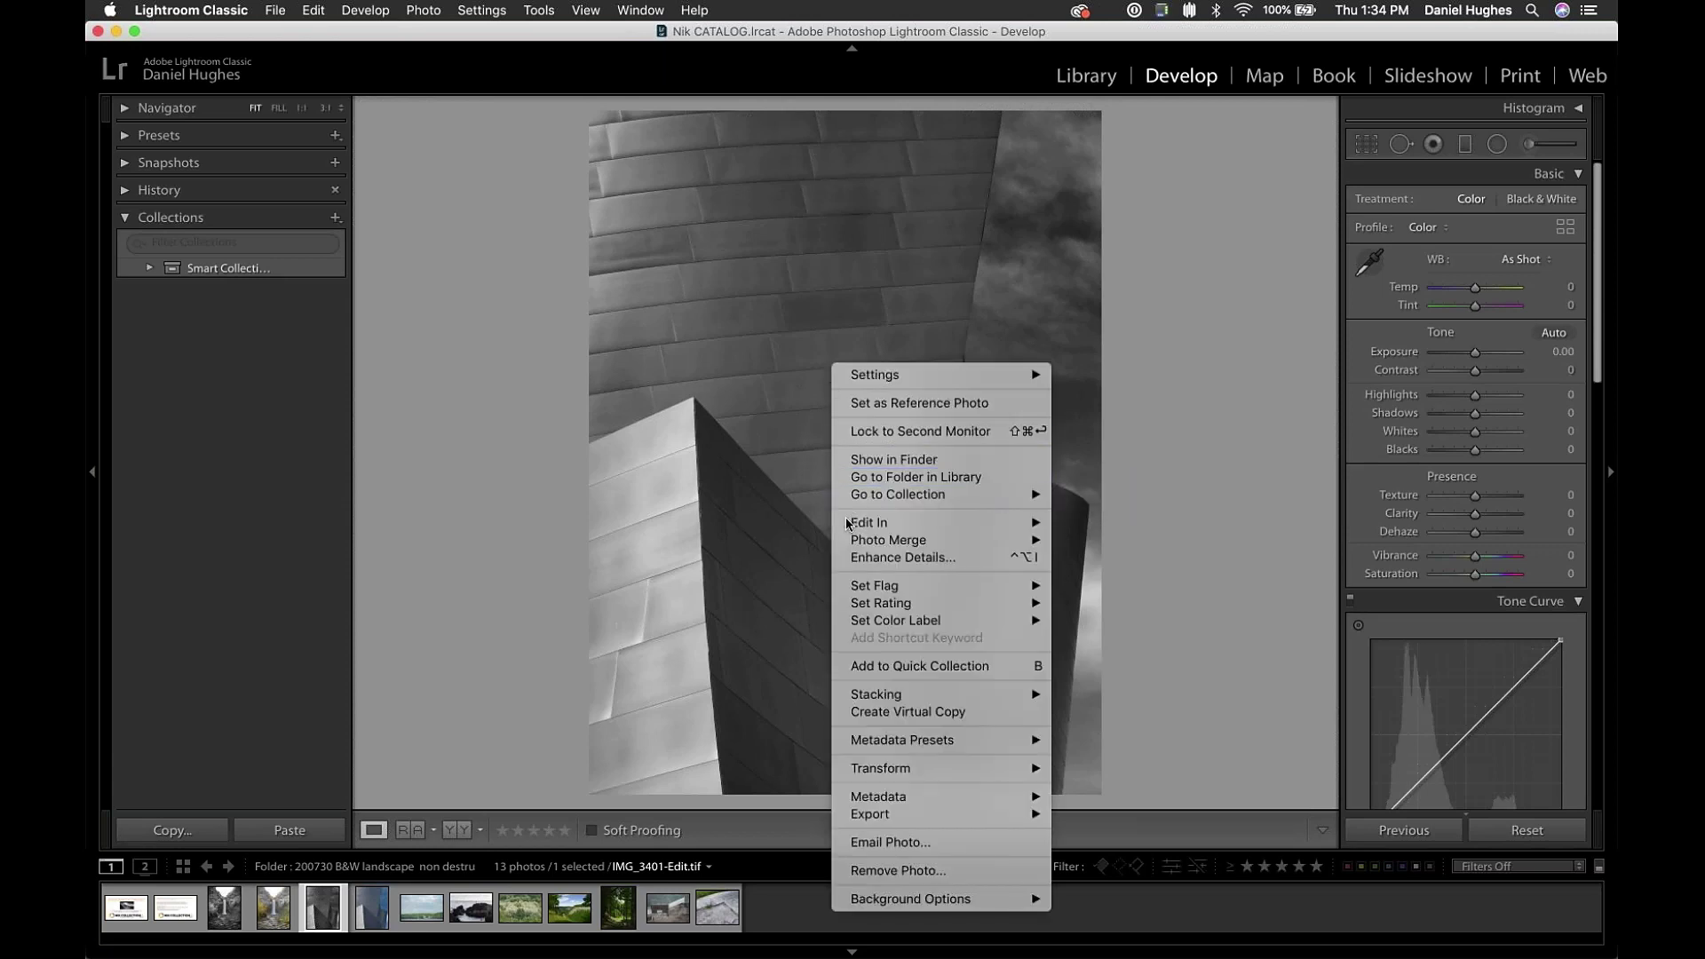
mouse_move(847, 524)
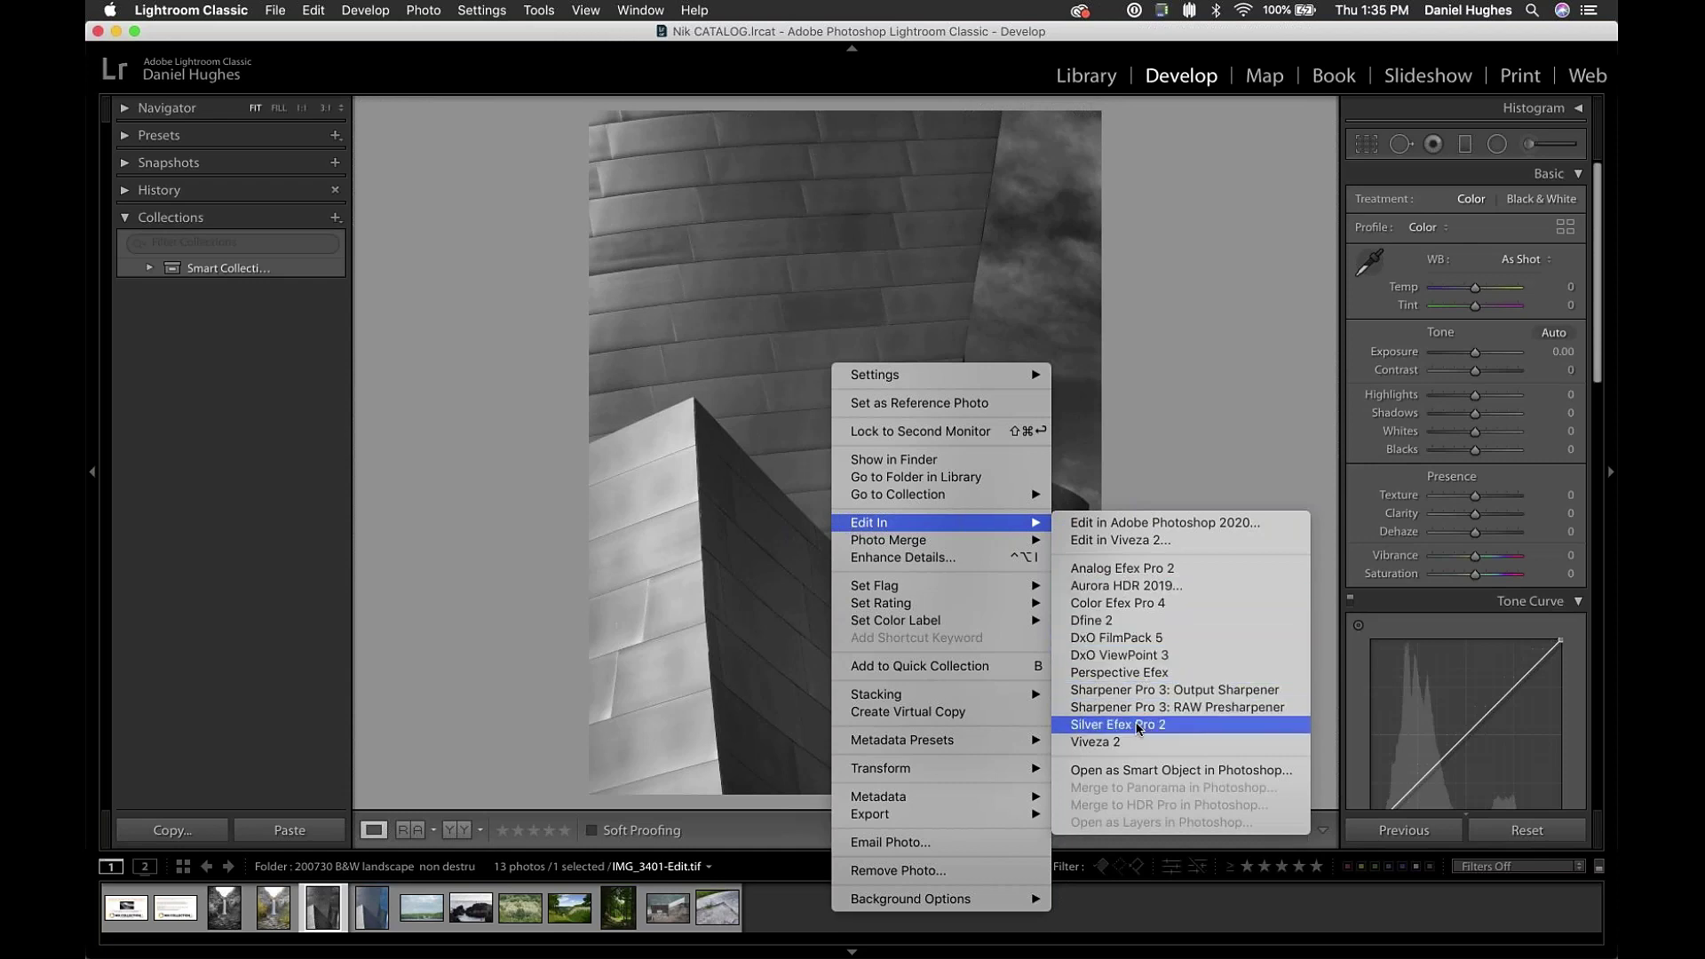
click(1139, 726)
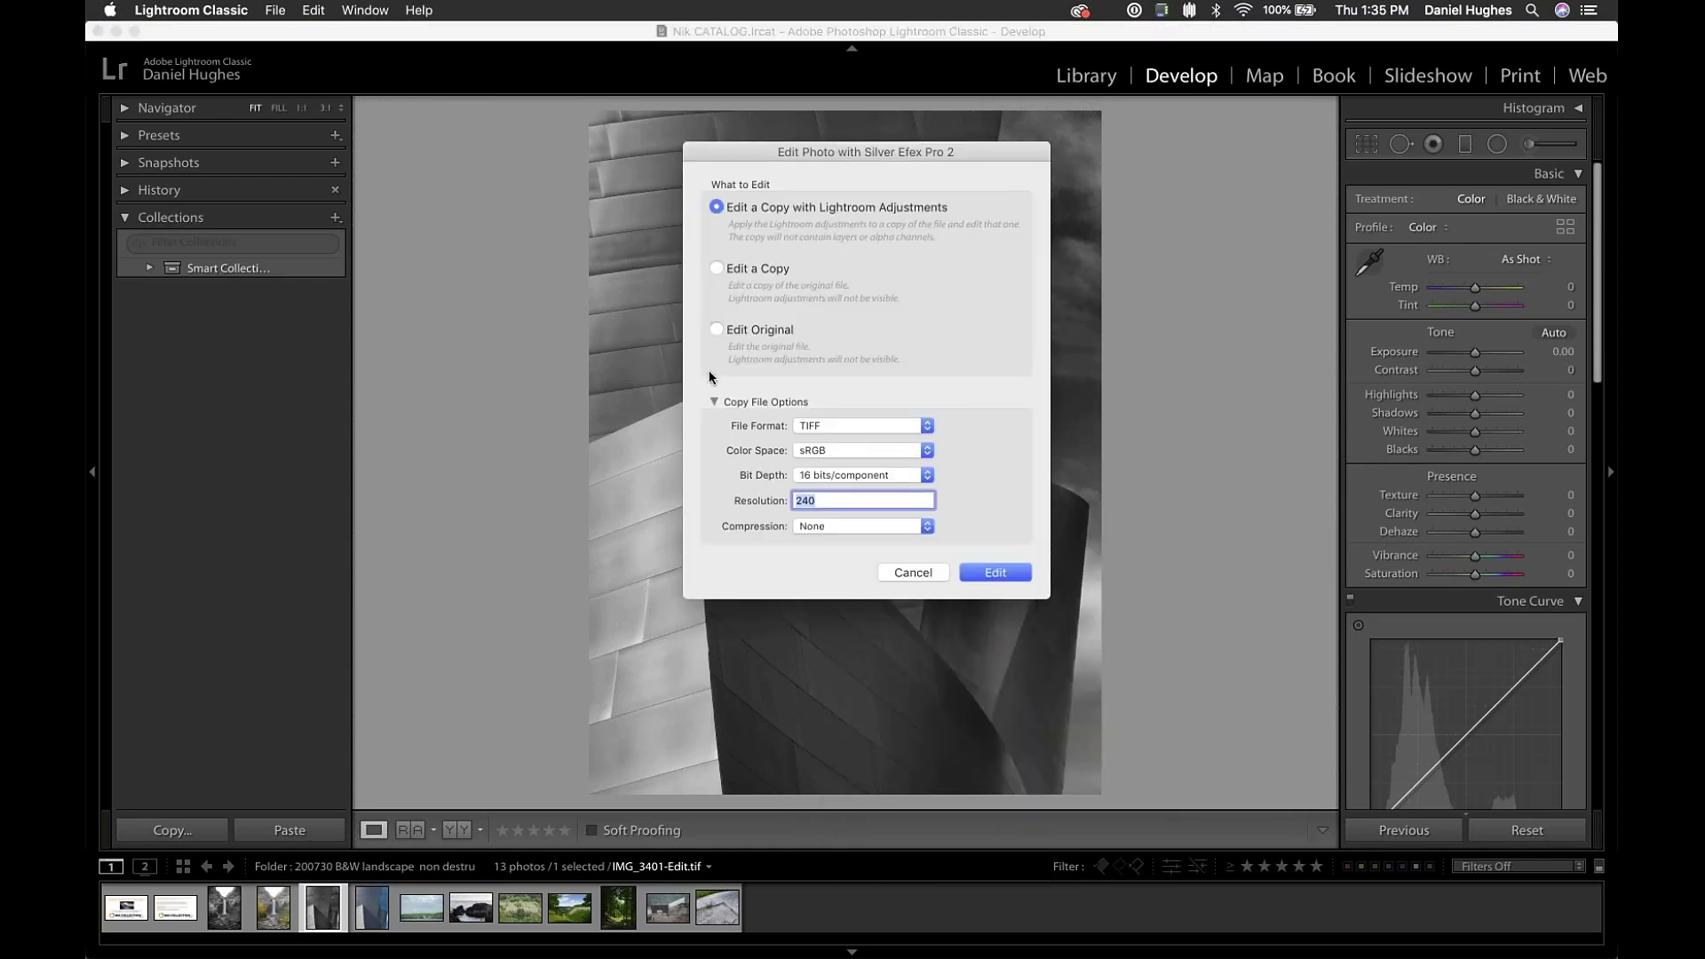
click(715, 404)
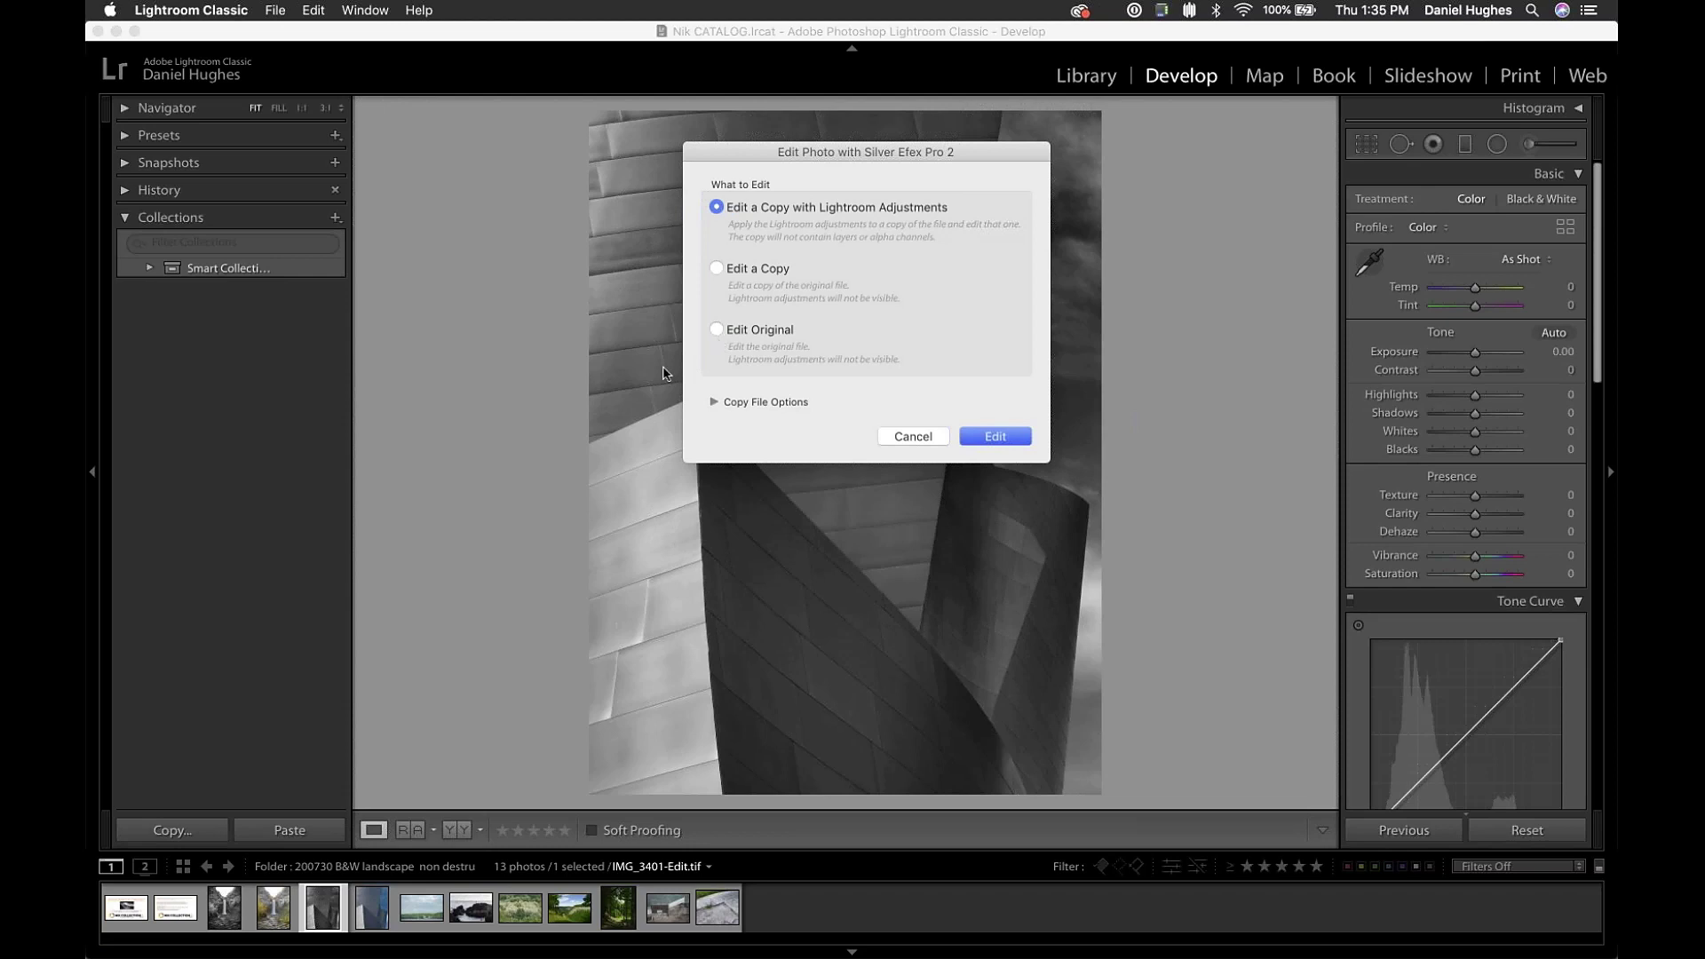
click(719, 330)
click(994, 436)
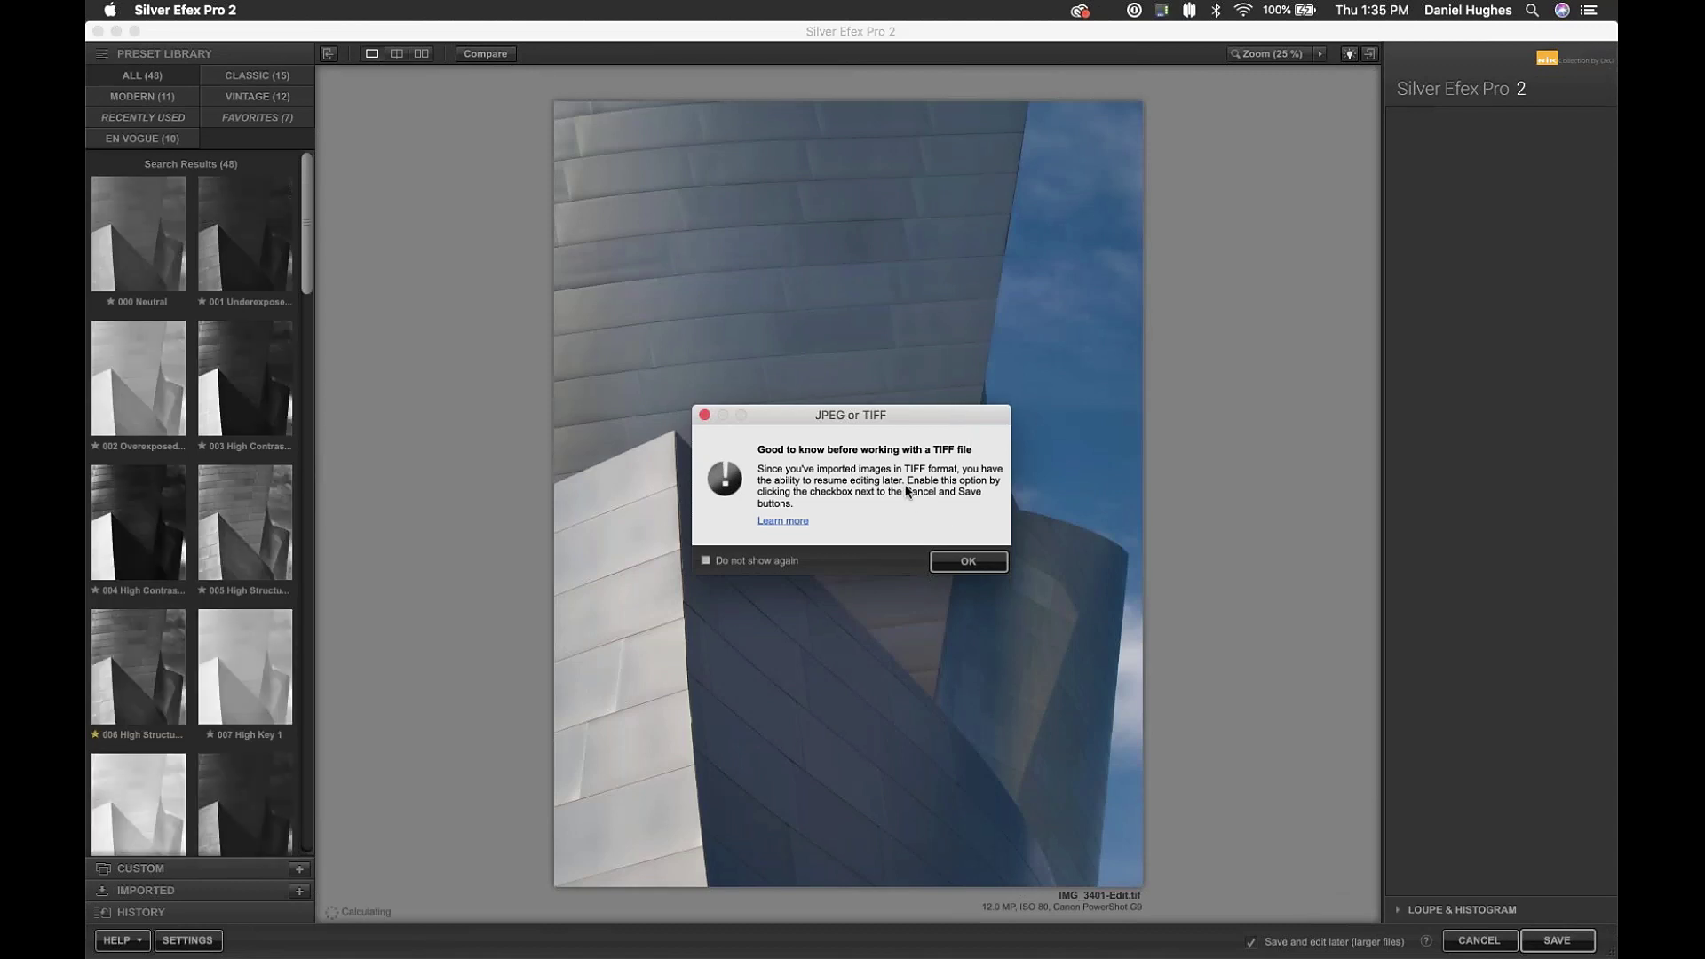
drag(915, 414, 910, 282)
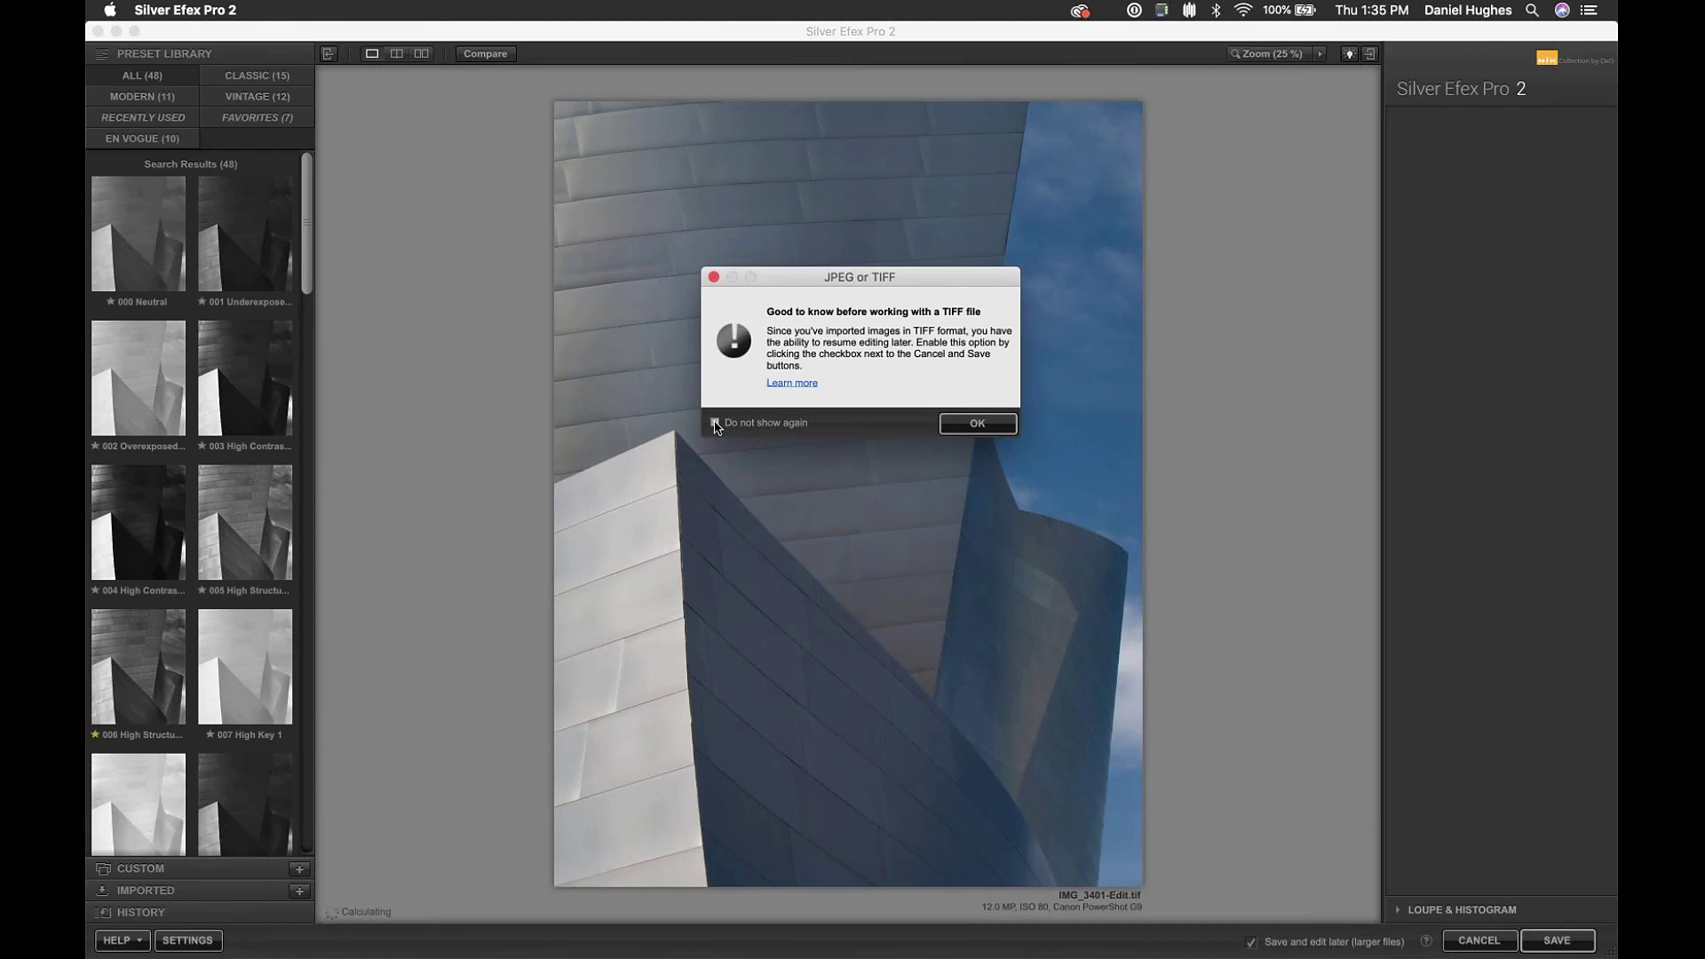
click(714, 278)
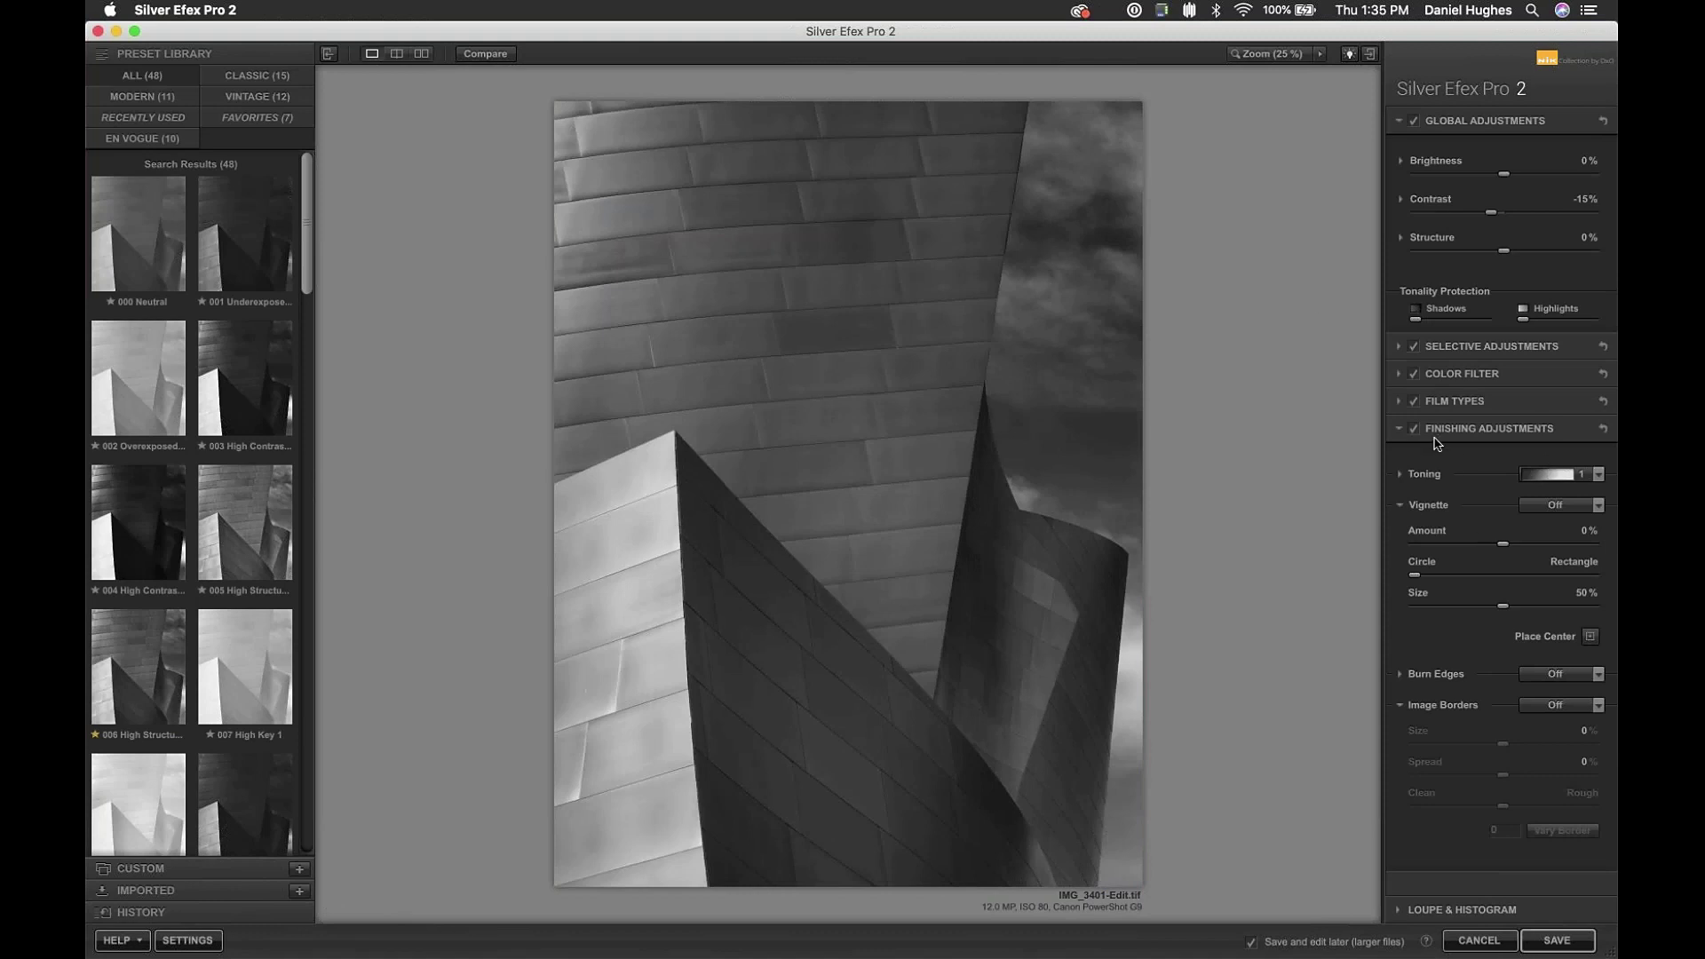
- Under Selective Adjustments, add a 77% control point to the dark front wall, lowering Brightness and raising Structure and Amplify Whites
click(1437, 435)
click(1449, 345)
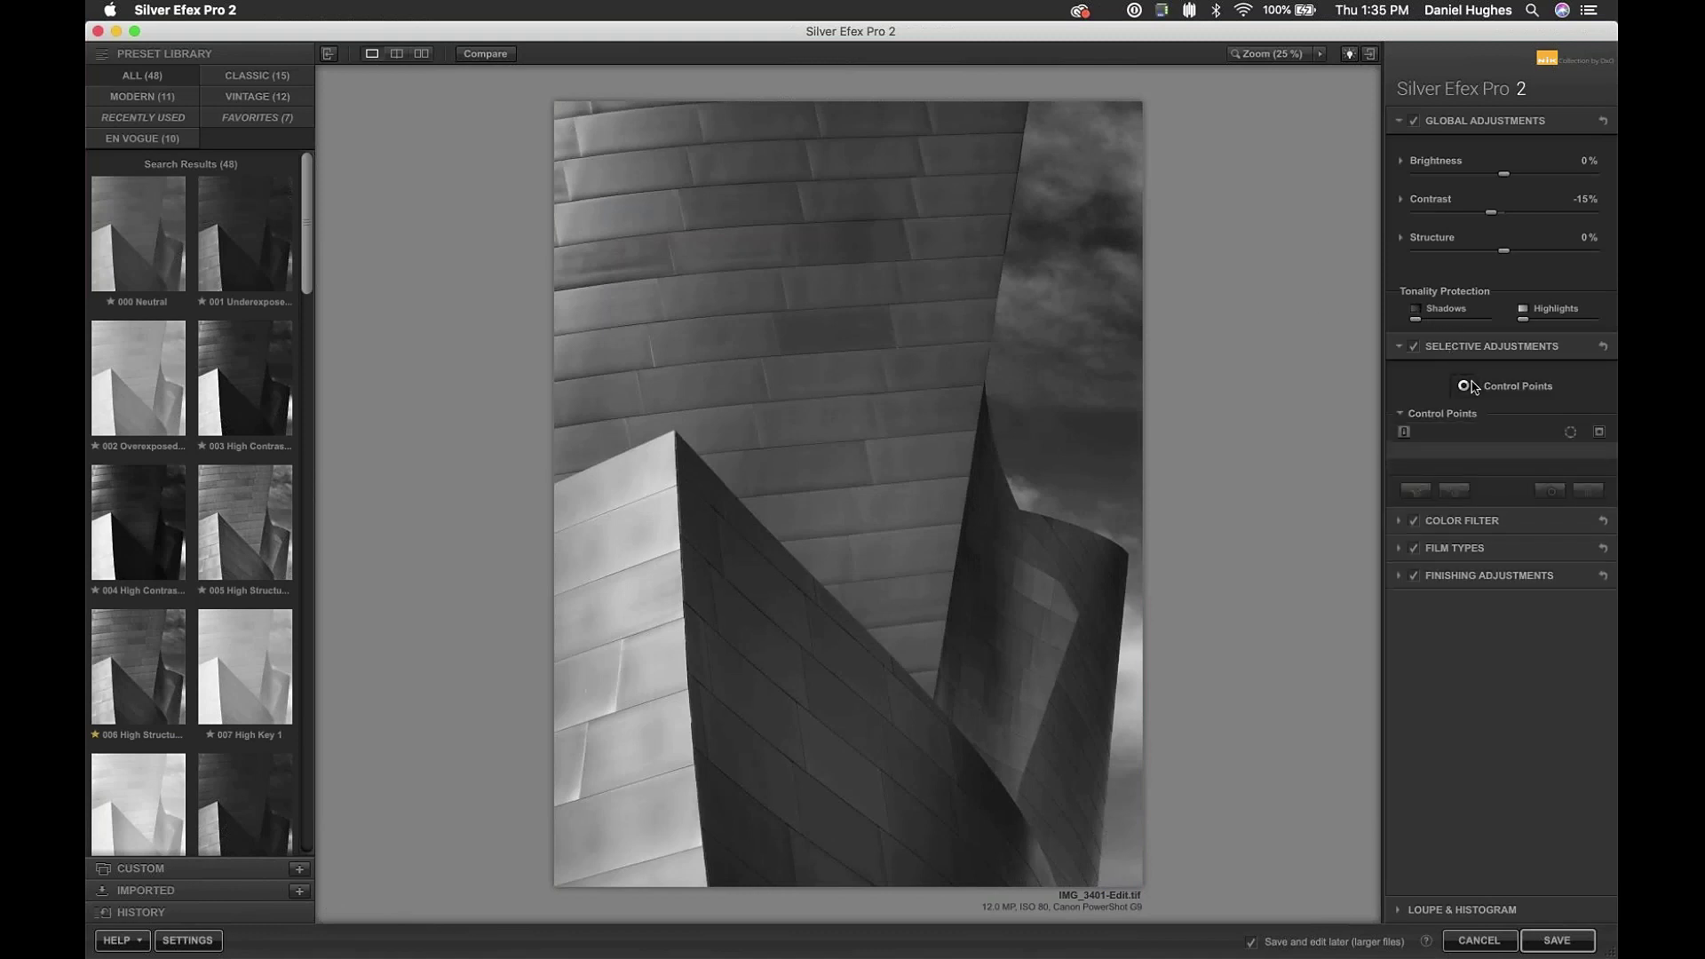
click(1465, 385)
click(825, 780)
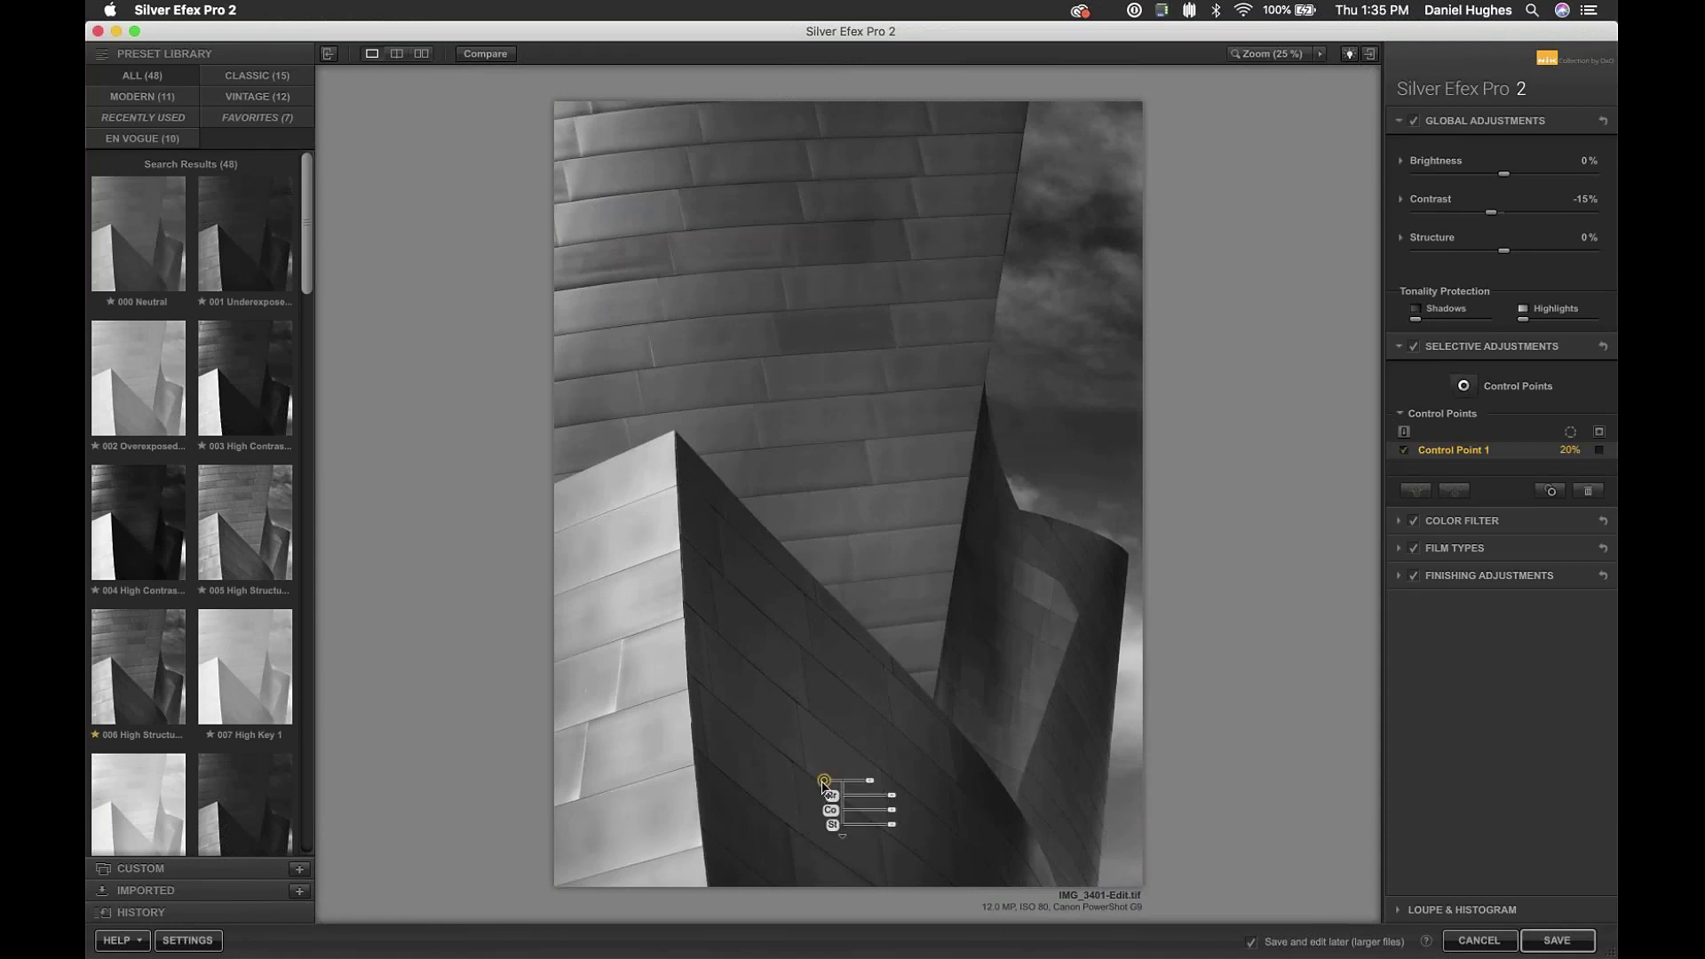
drag(824, 780, 941, 819)
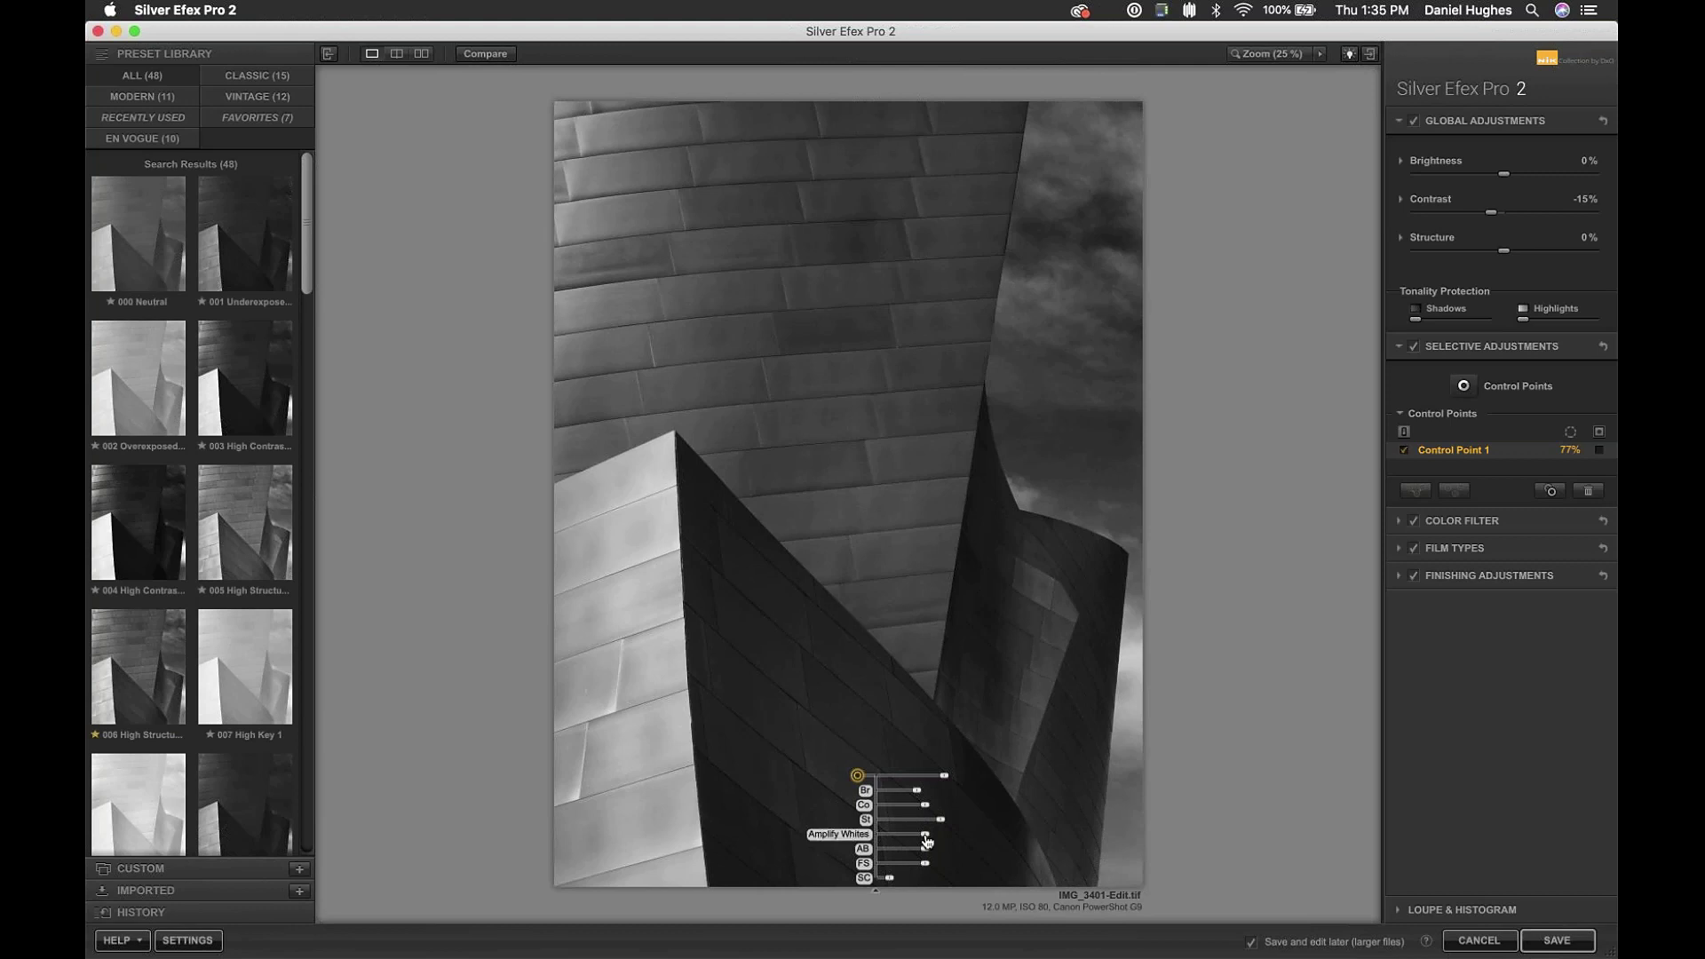
drag(924, 835, 938, 840)
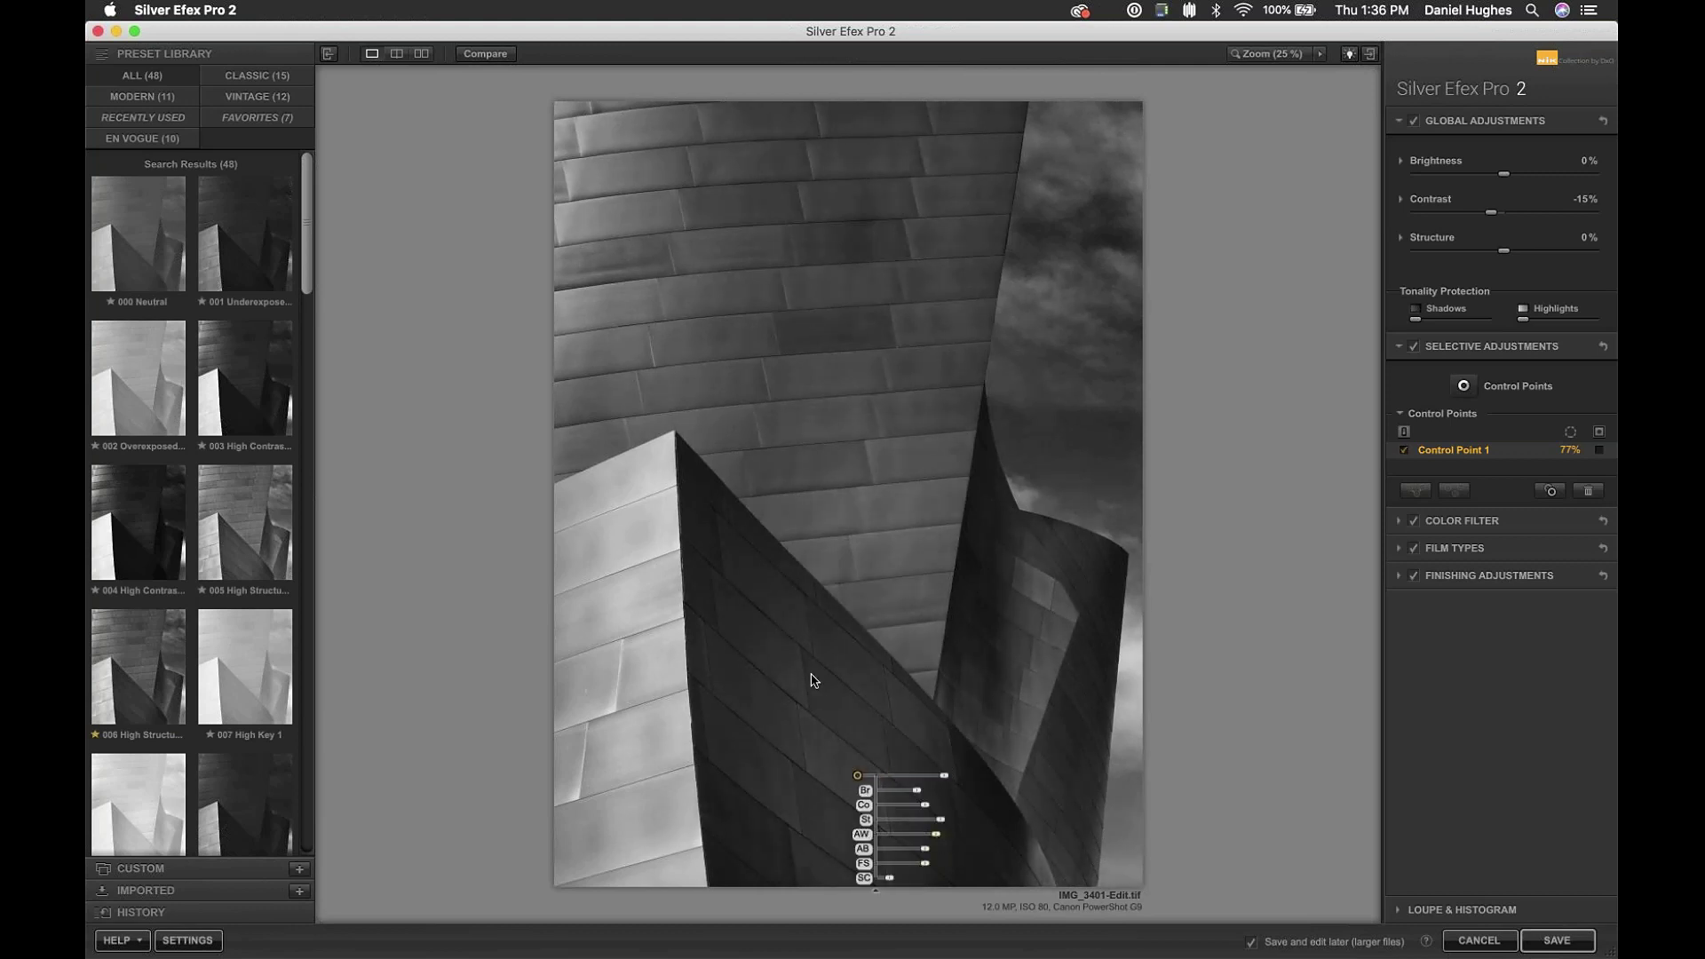
- Add a 62% control point to the large back wall, slightly lowering Brightness and raising Contrast and Amplify Blacks
click(844, 327)
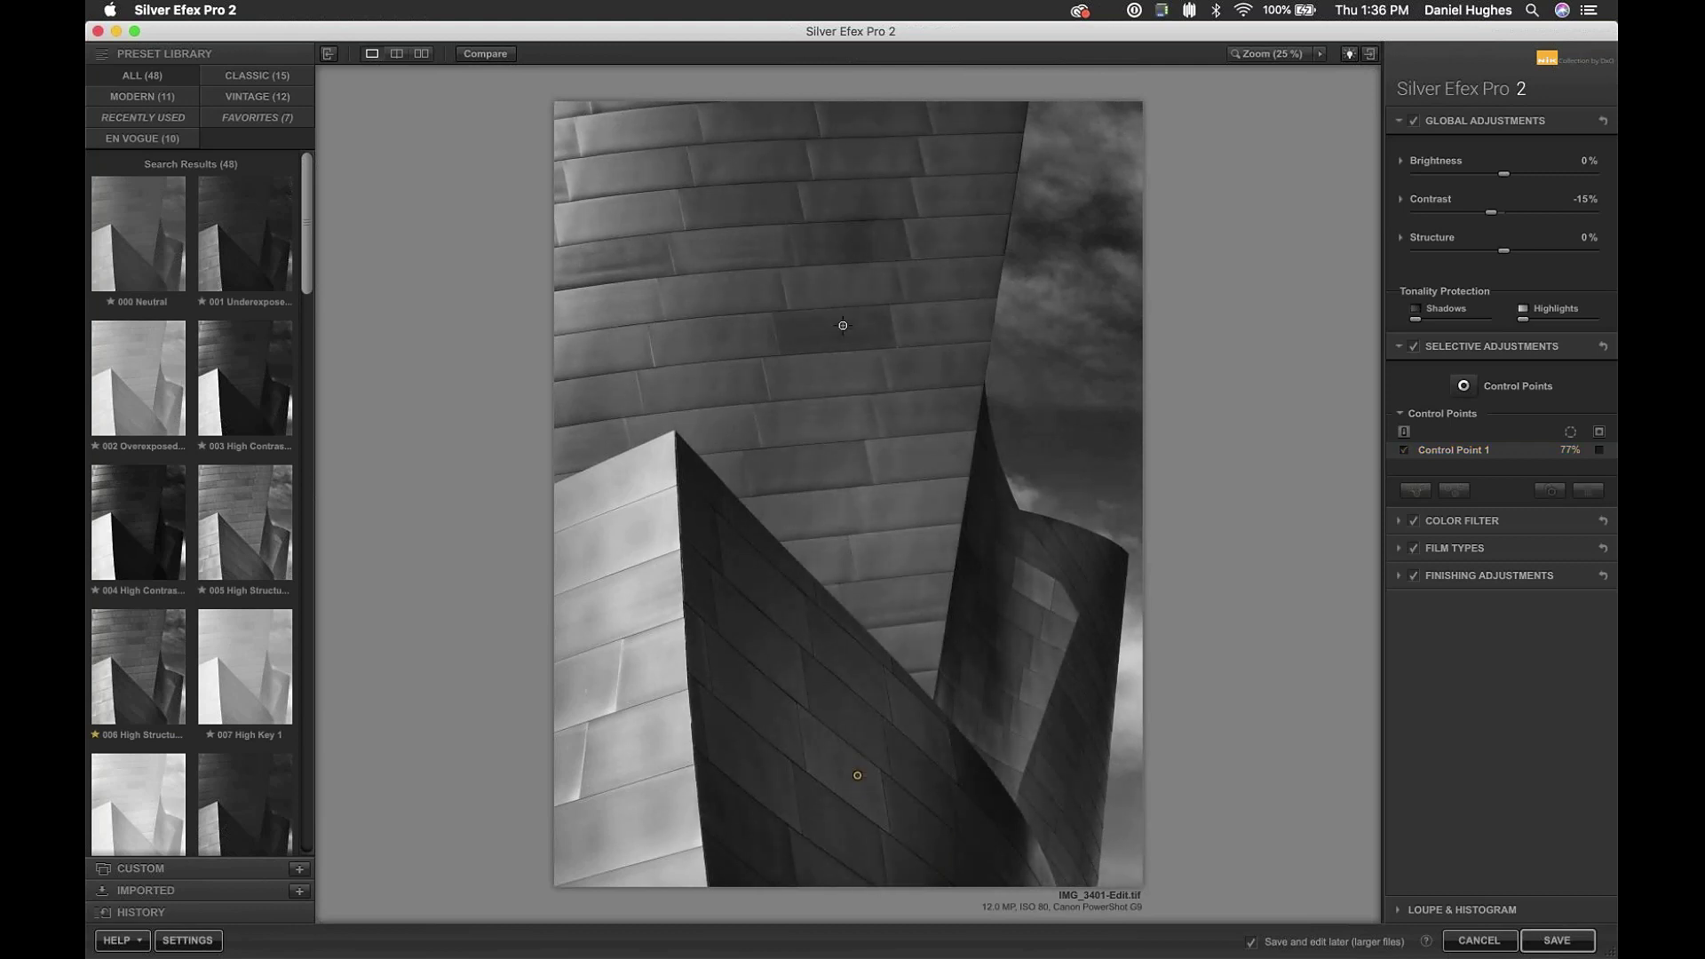
drag(906, 334, 920, 367)
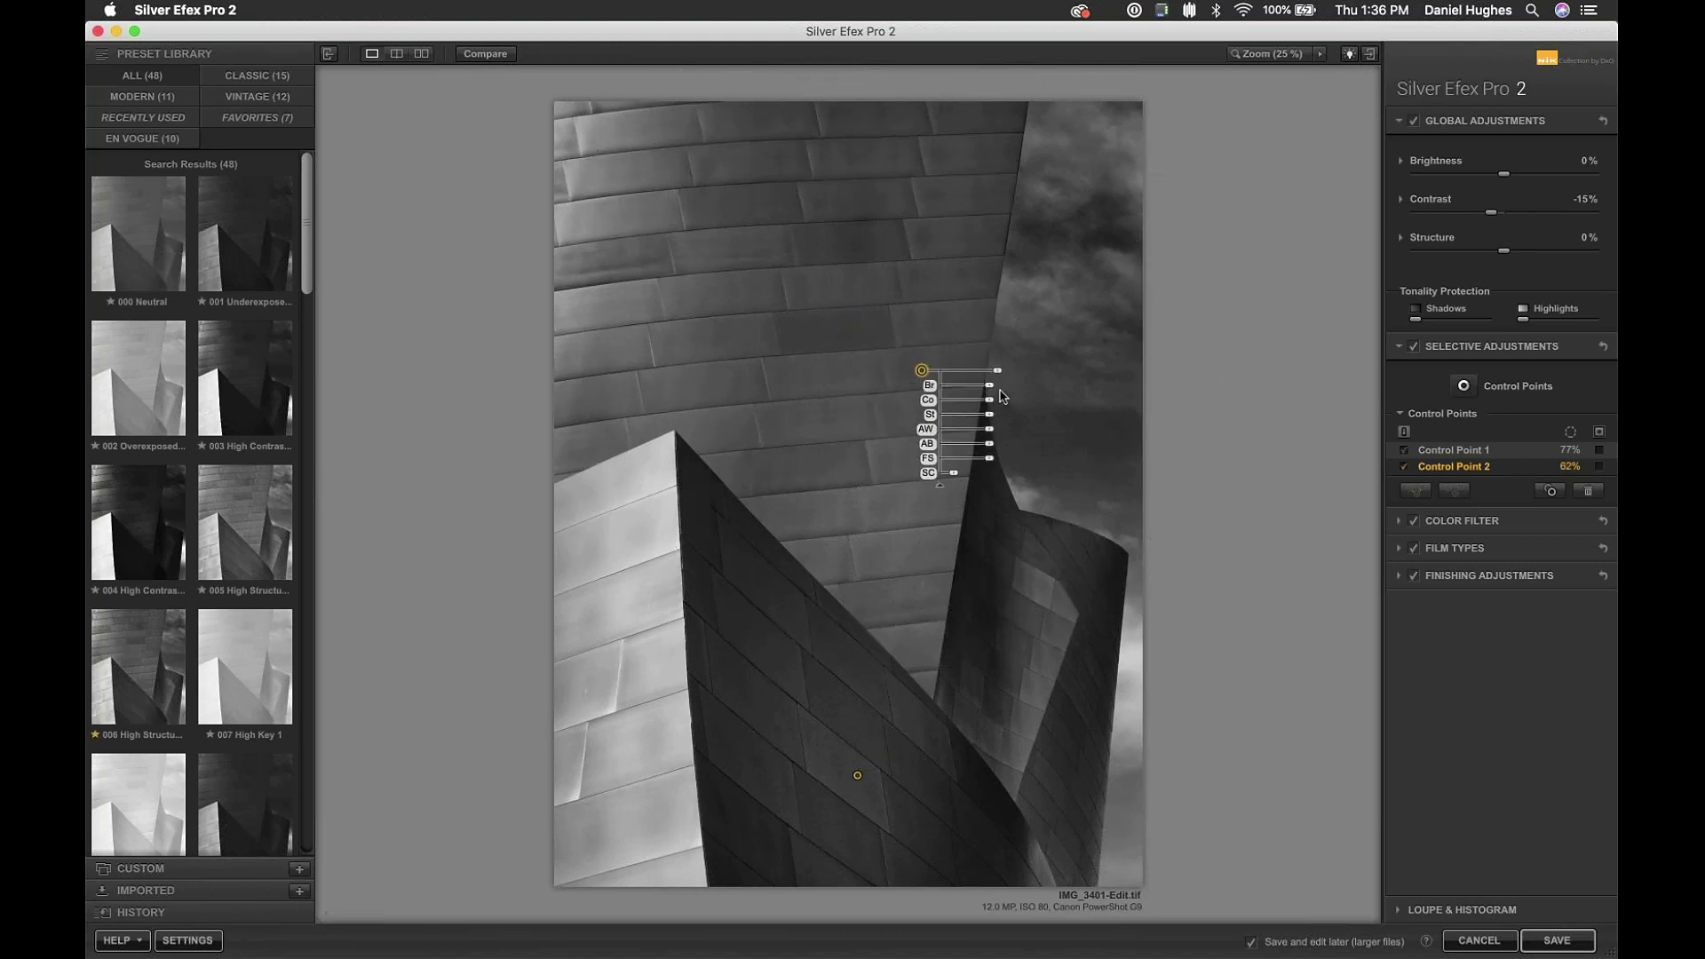
mouse_move(990, 387)
drag(990, 387, 1009, 444)
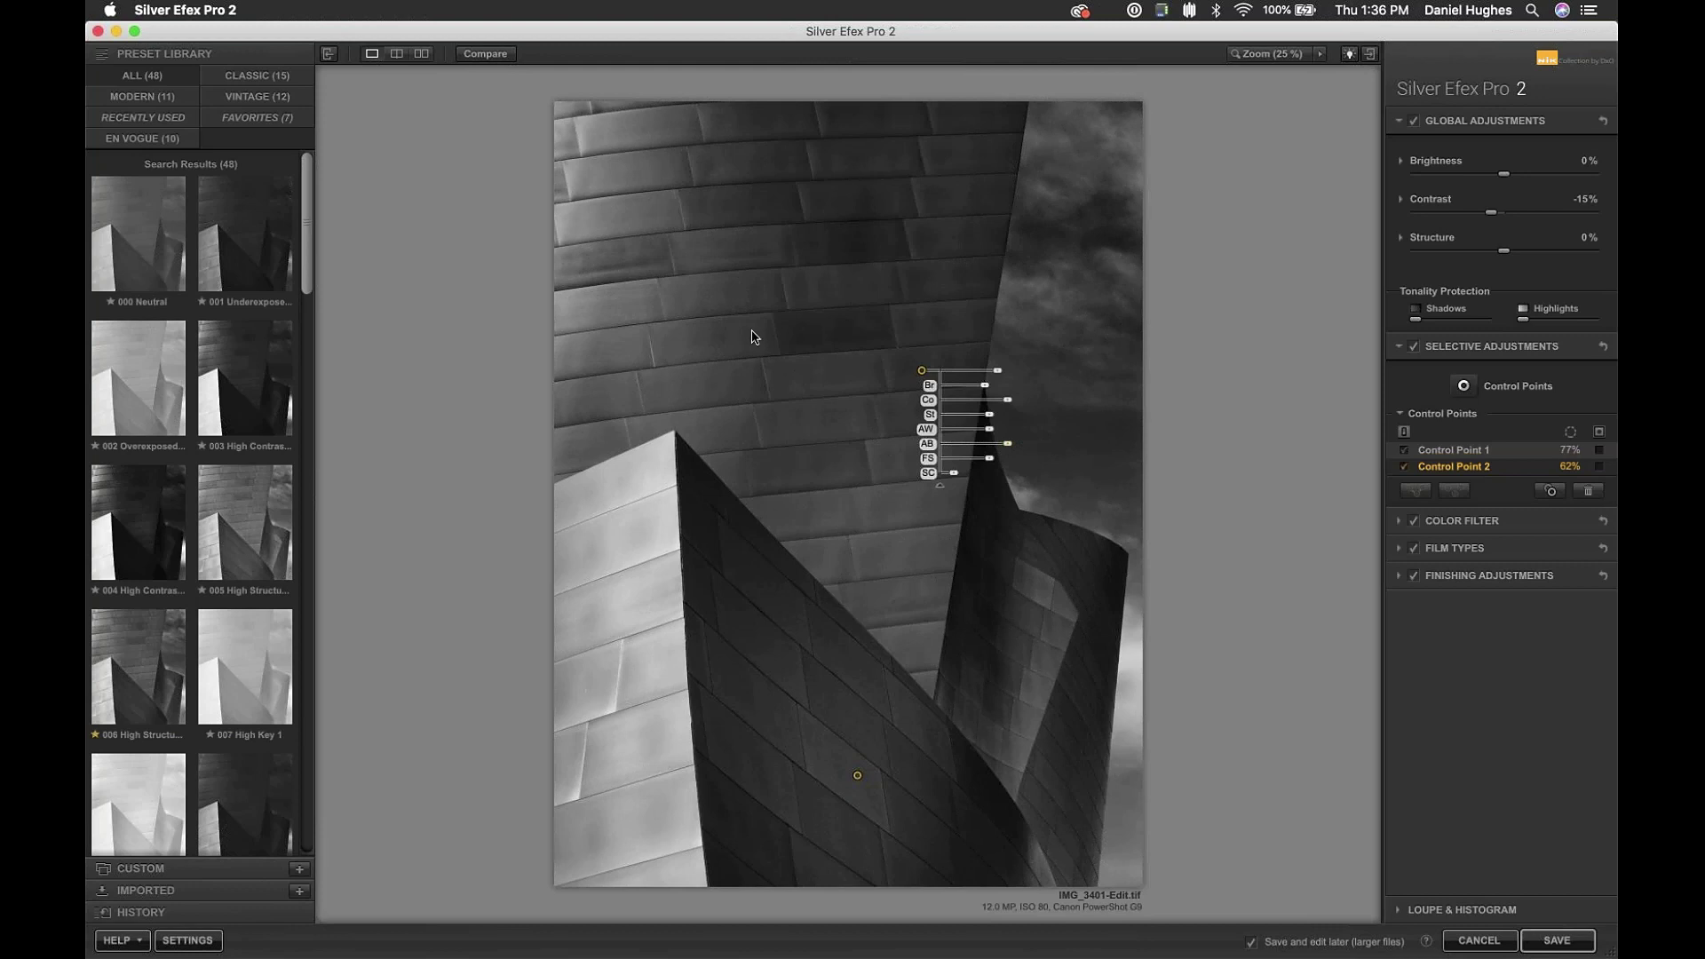
- Add a 47% control point brightening the back wall's left edge and a 25% one on the dark side of the curved tower
click(573, 218)
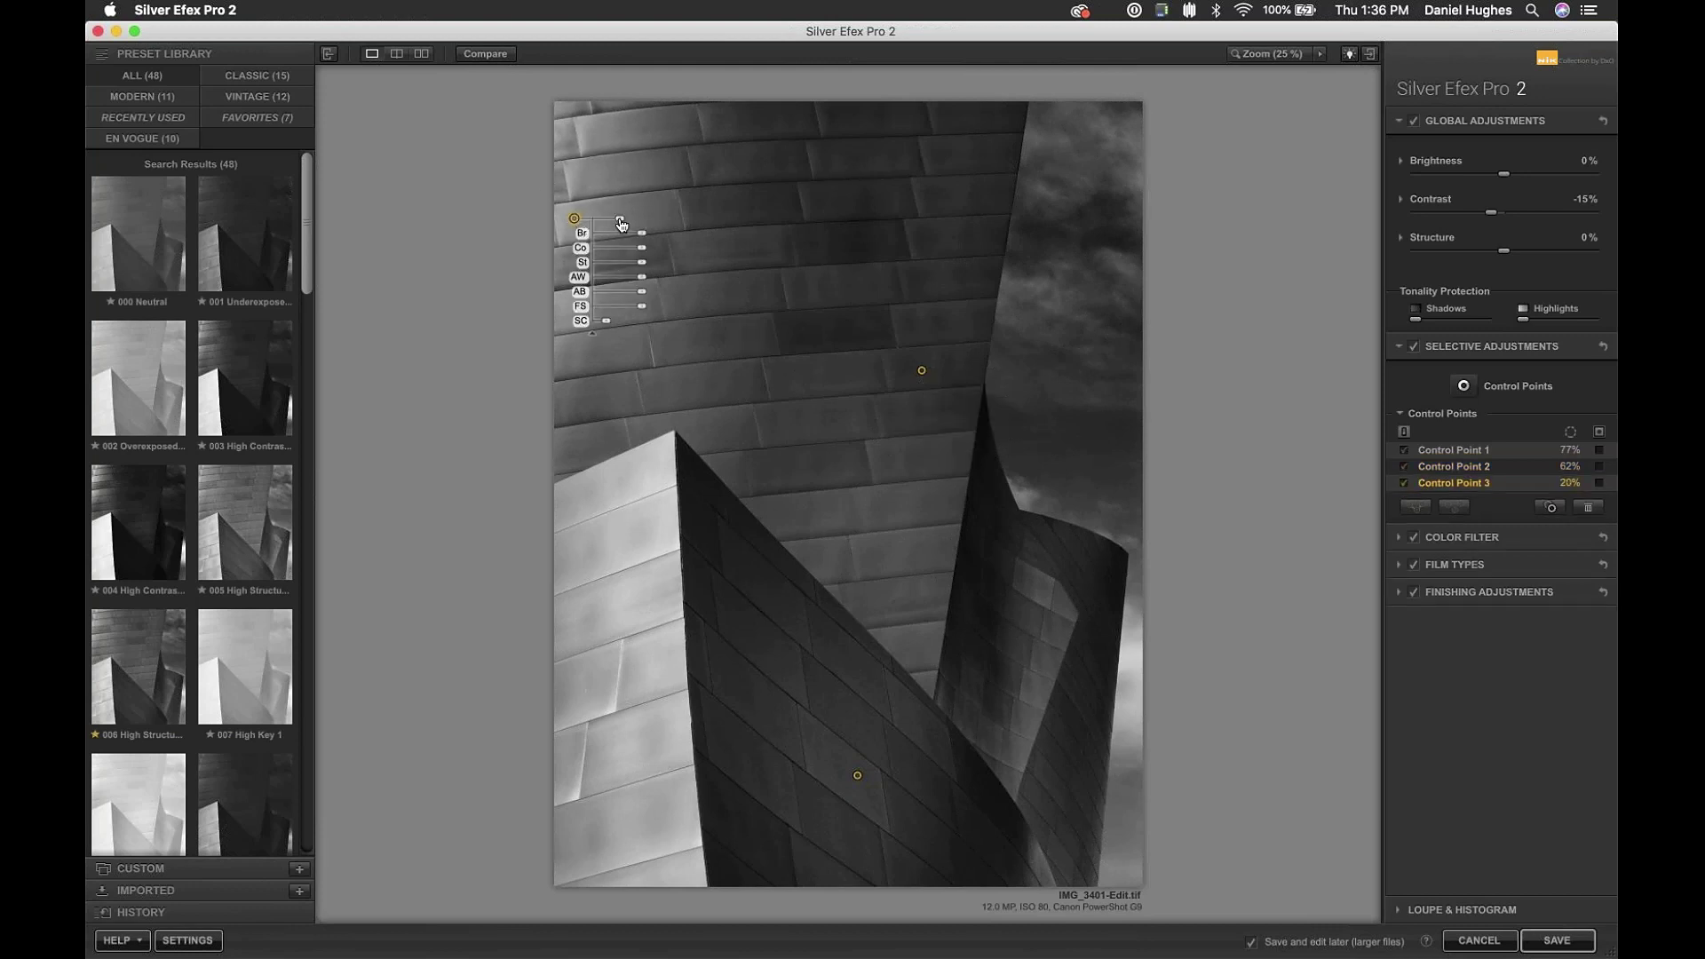
drag(621, 225, 650, 277)
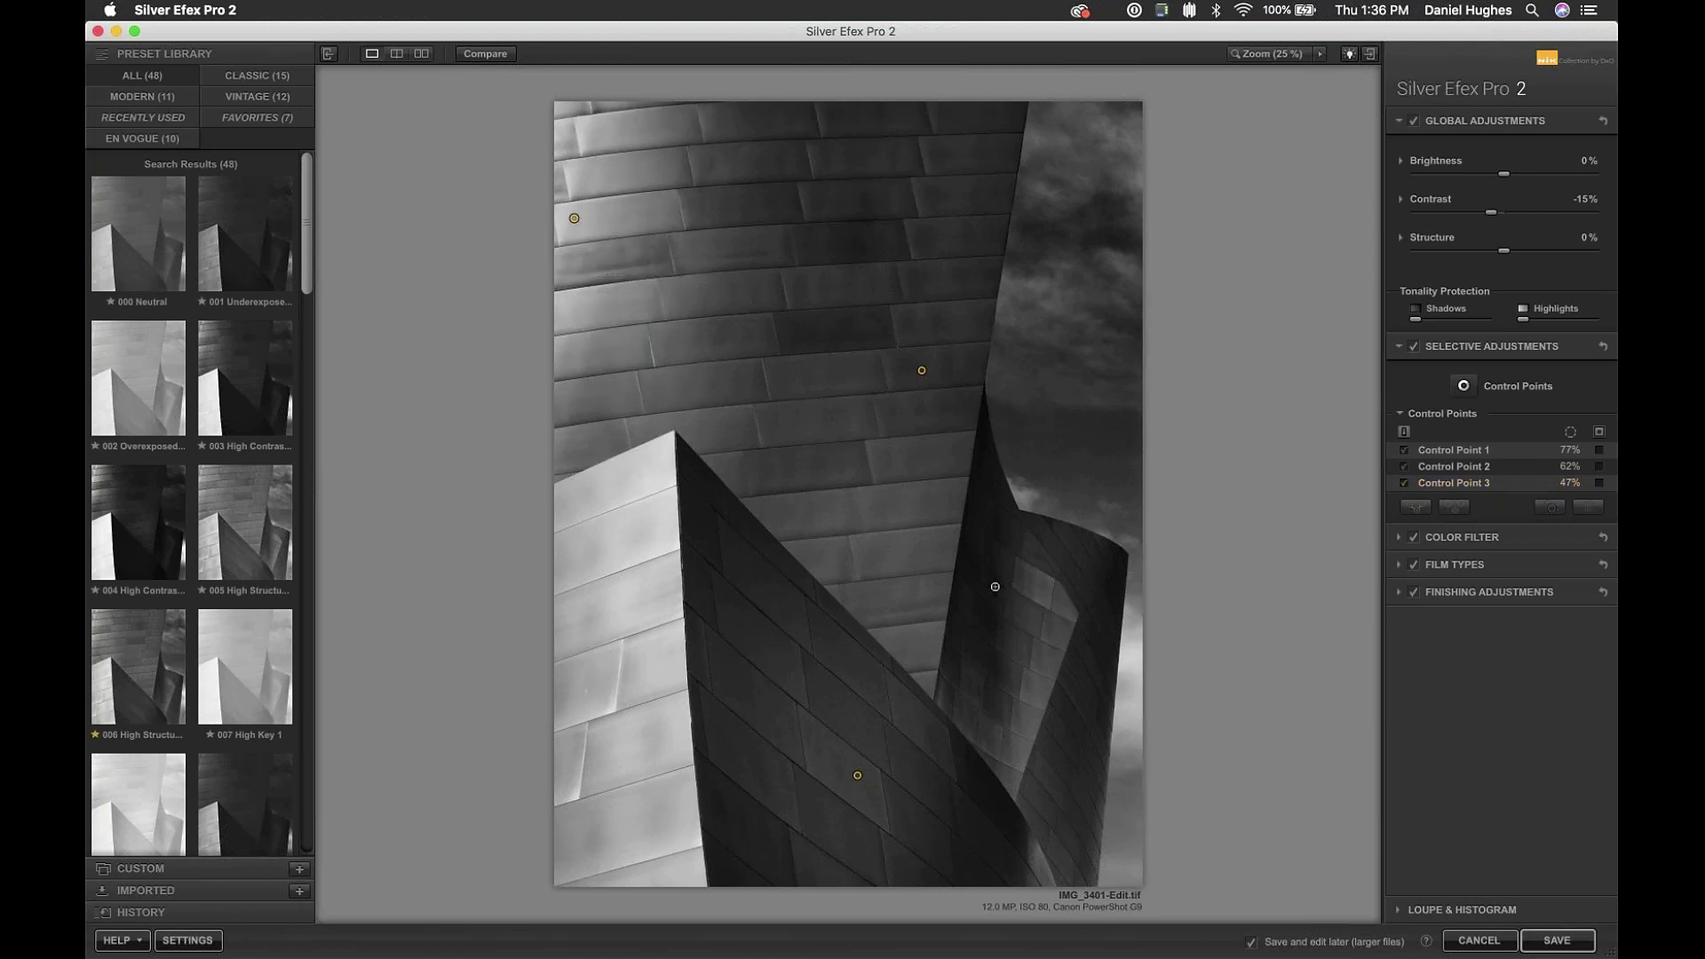
click(969, 606)
drag(1013, 606, 1035, 625)
- Add a 25% control point at the curved tower's outer edge and a 20% one on its lighter face with Contrast 49%
click(1115, 614)
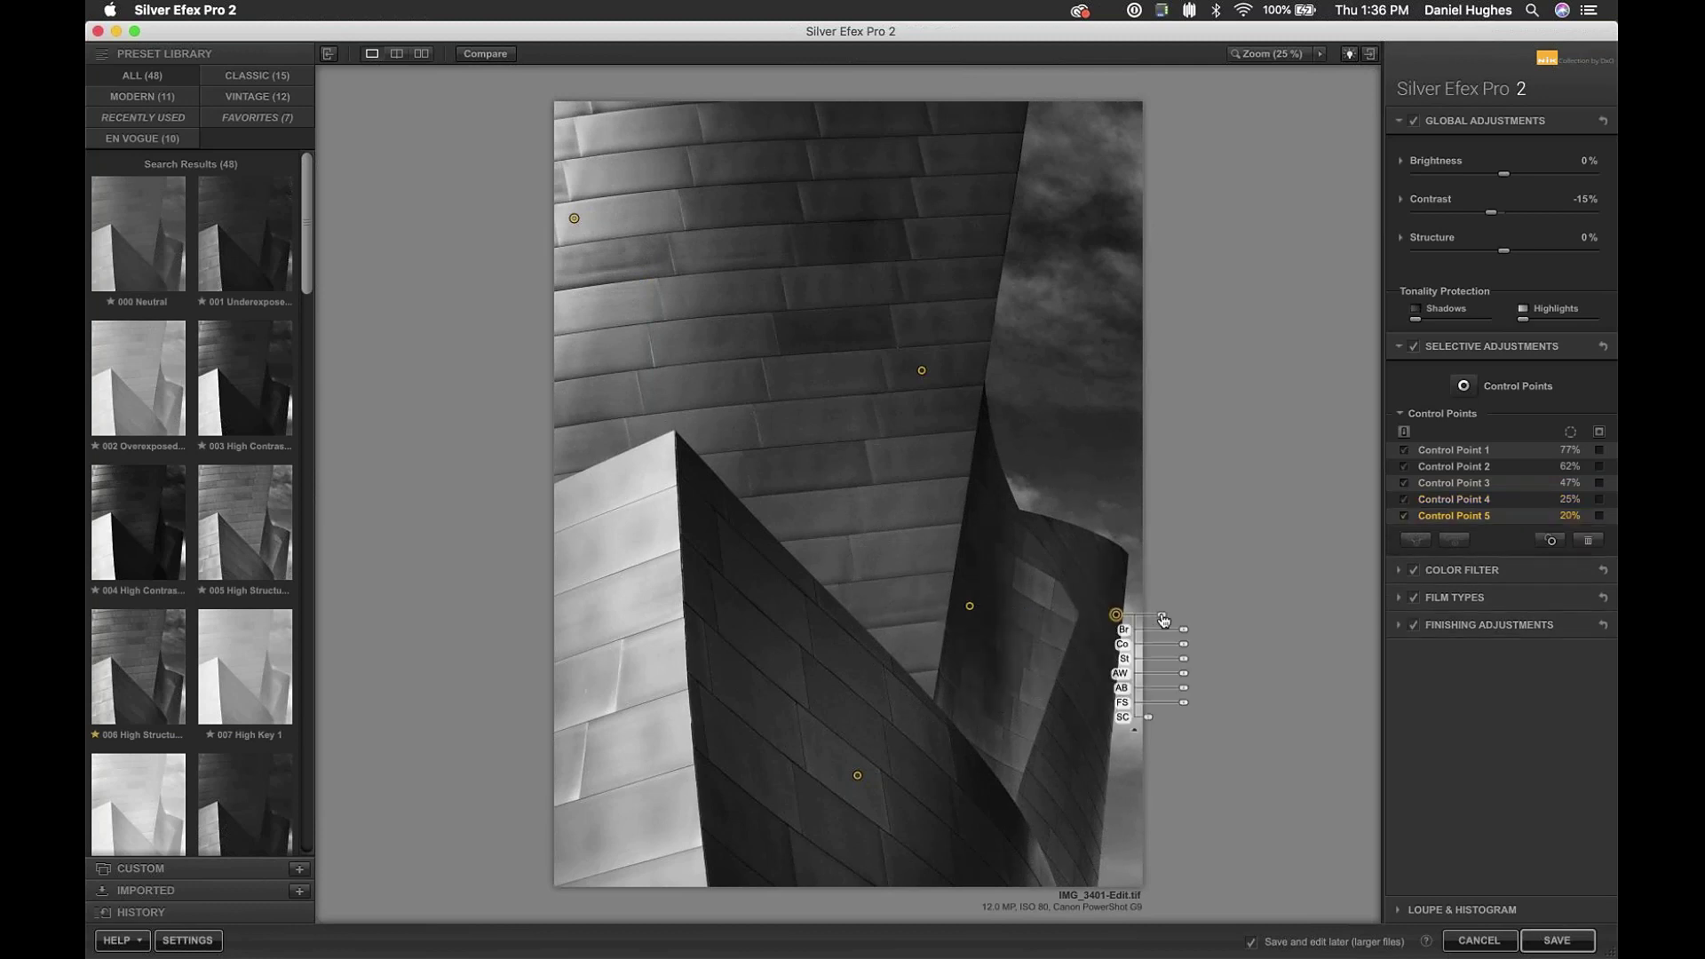
drag(1163, 620, 1176, 636)
click(1038, 640)
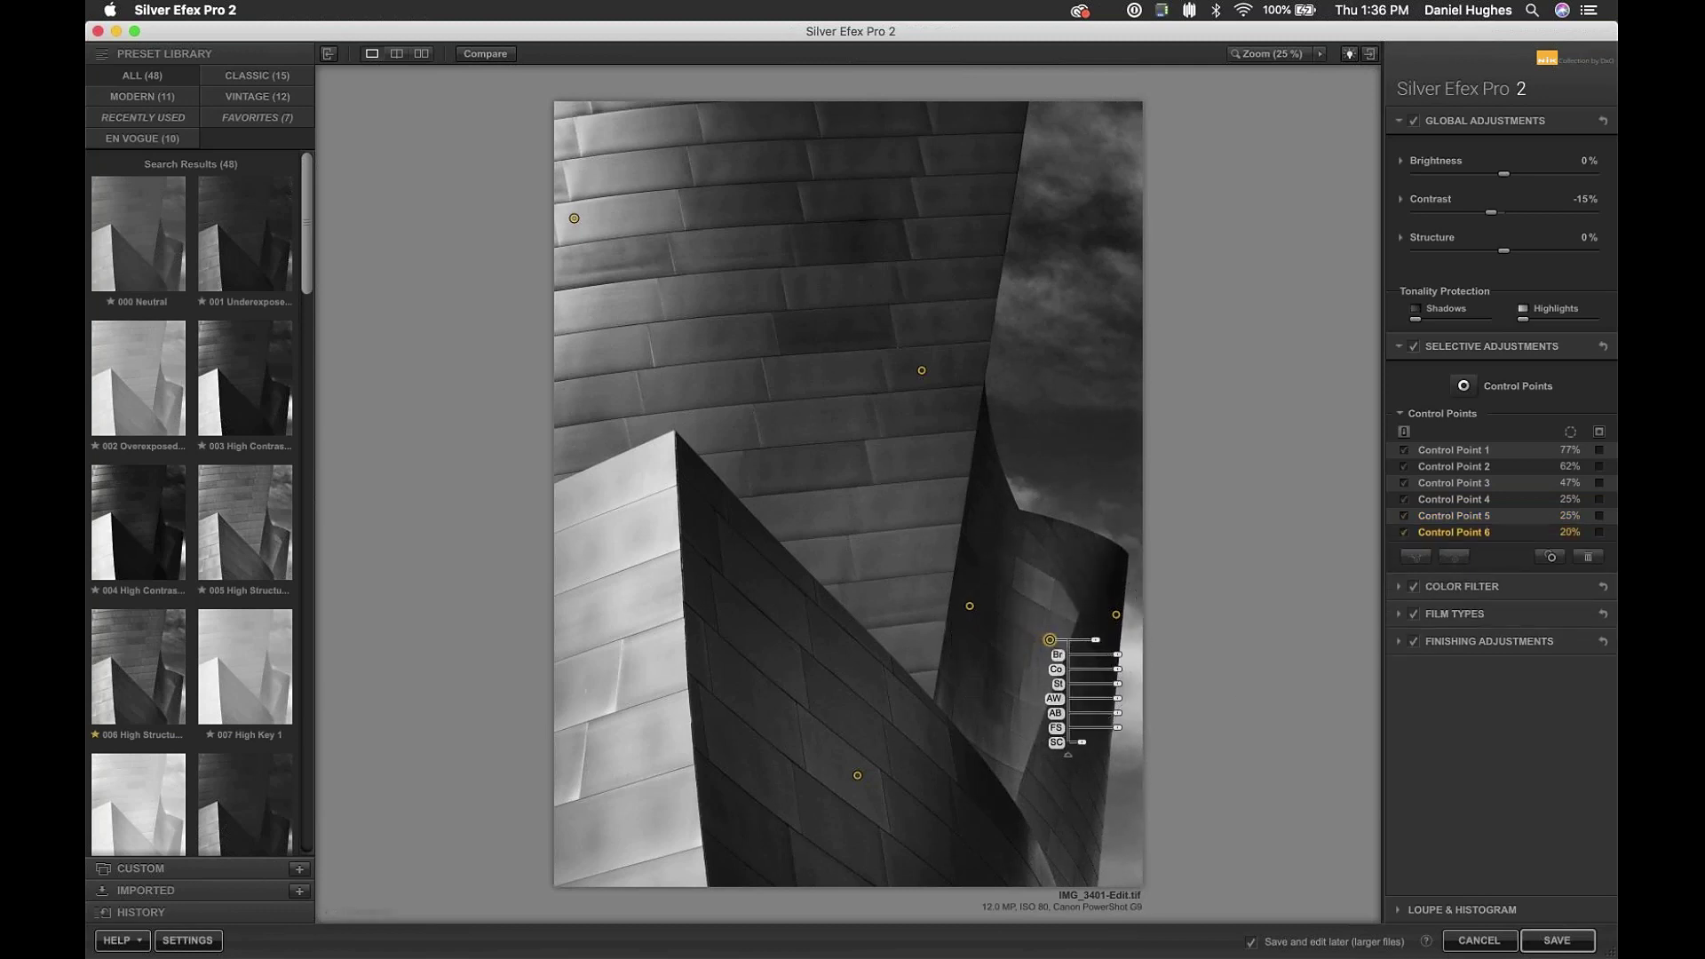
drag(1117, 669, 1139, 675)
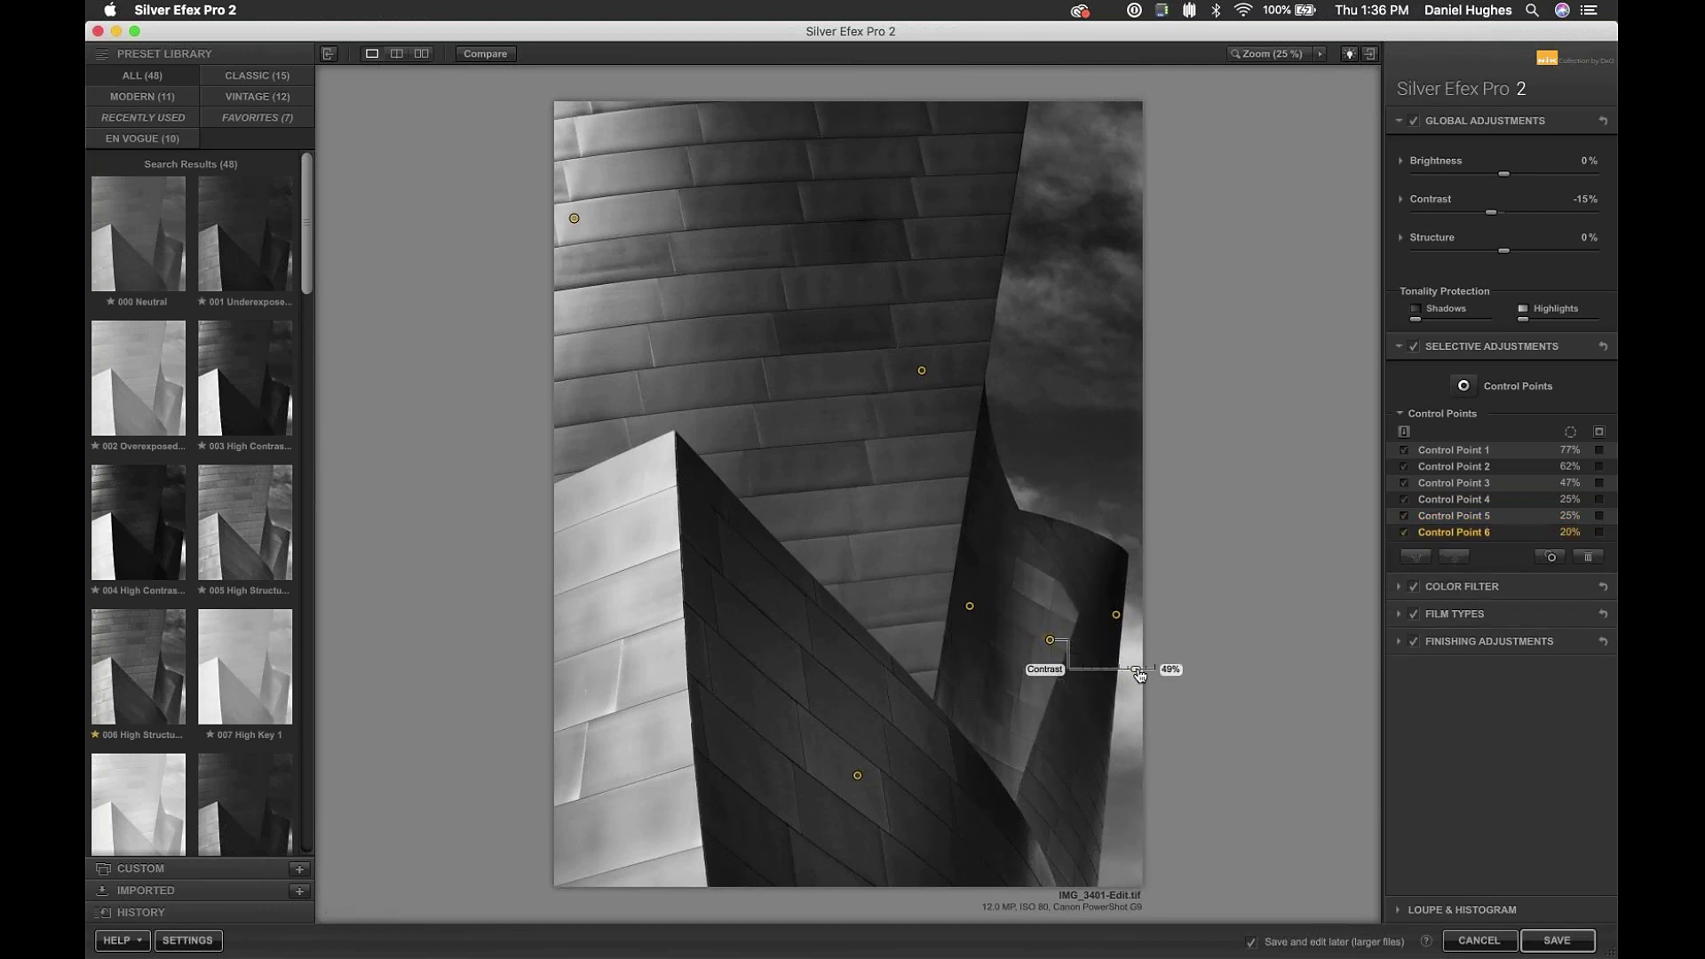
click(1297, 918)
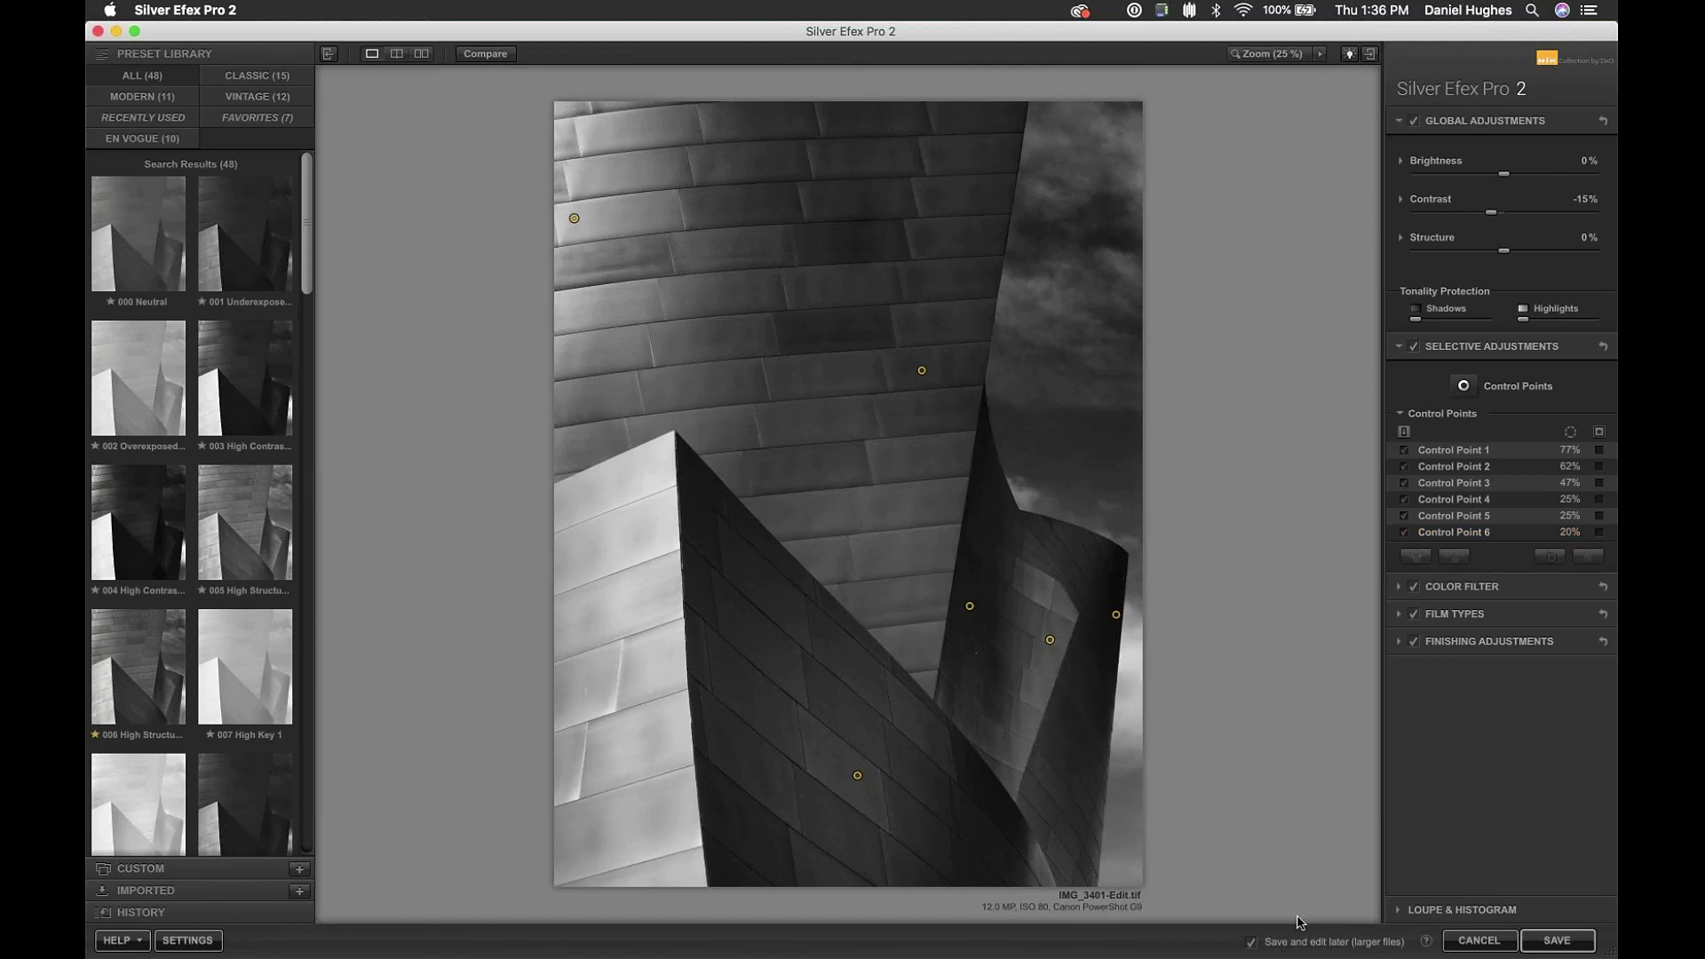
- Add a 16% control point in the sky's lower-right corner and a 62% one on the upper sky, raising Brightness and slightly raising Contrast
click(1126, 866)
drag(1167, 870, 1170, 872)
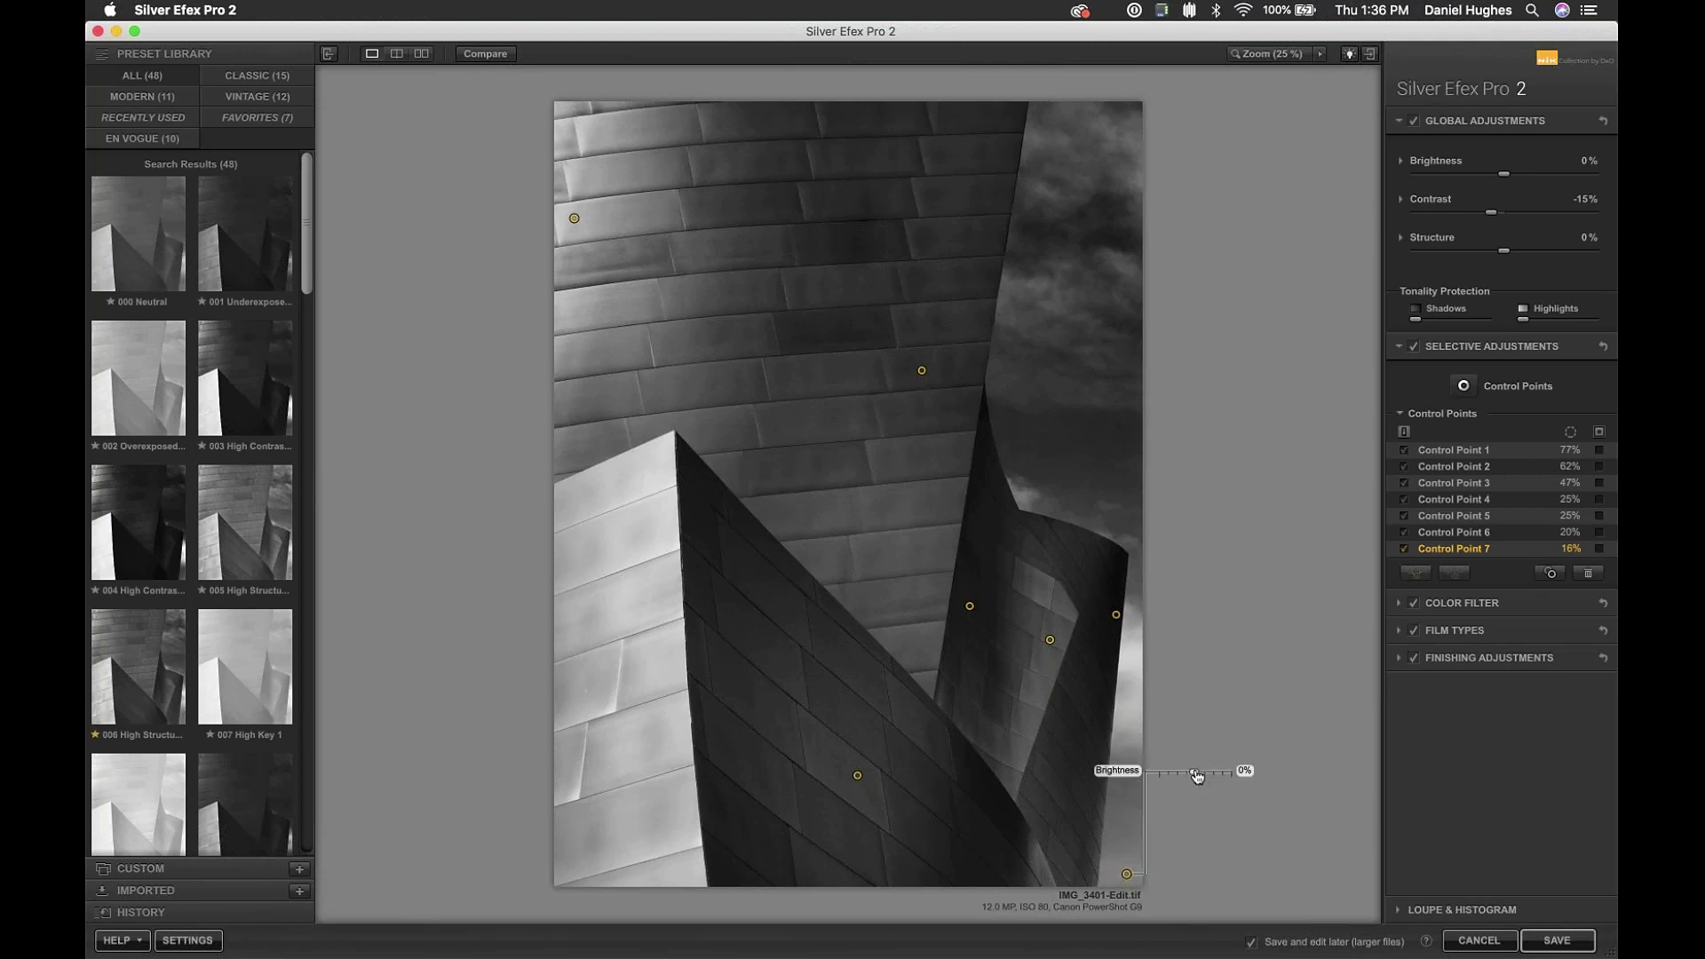
click(1007, 129)
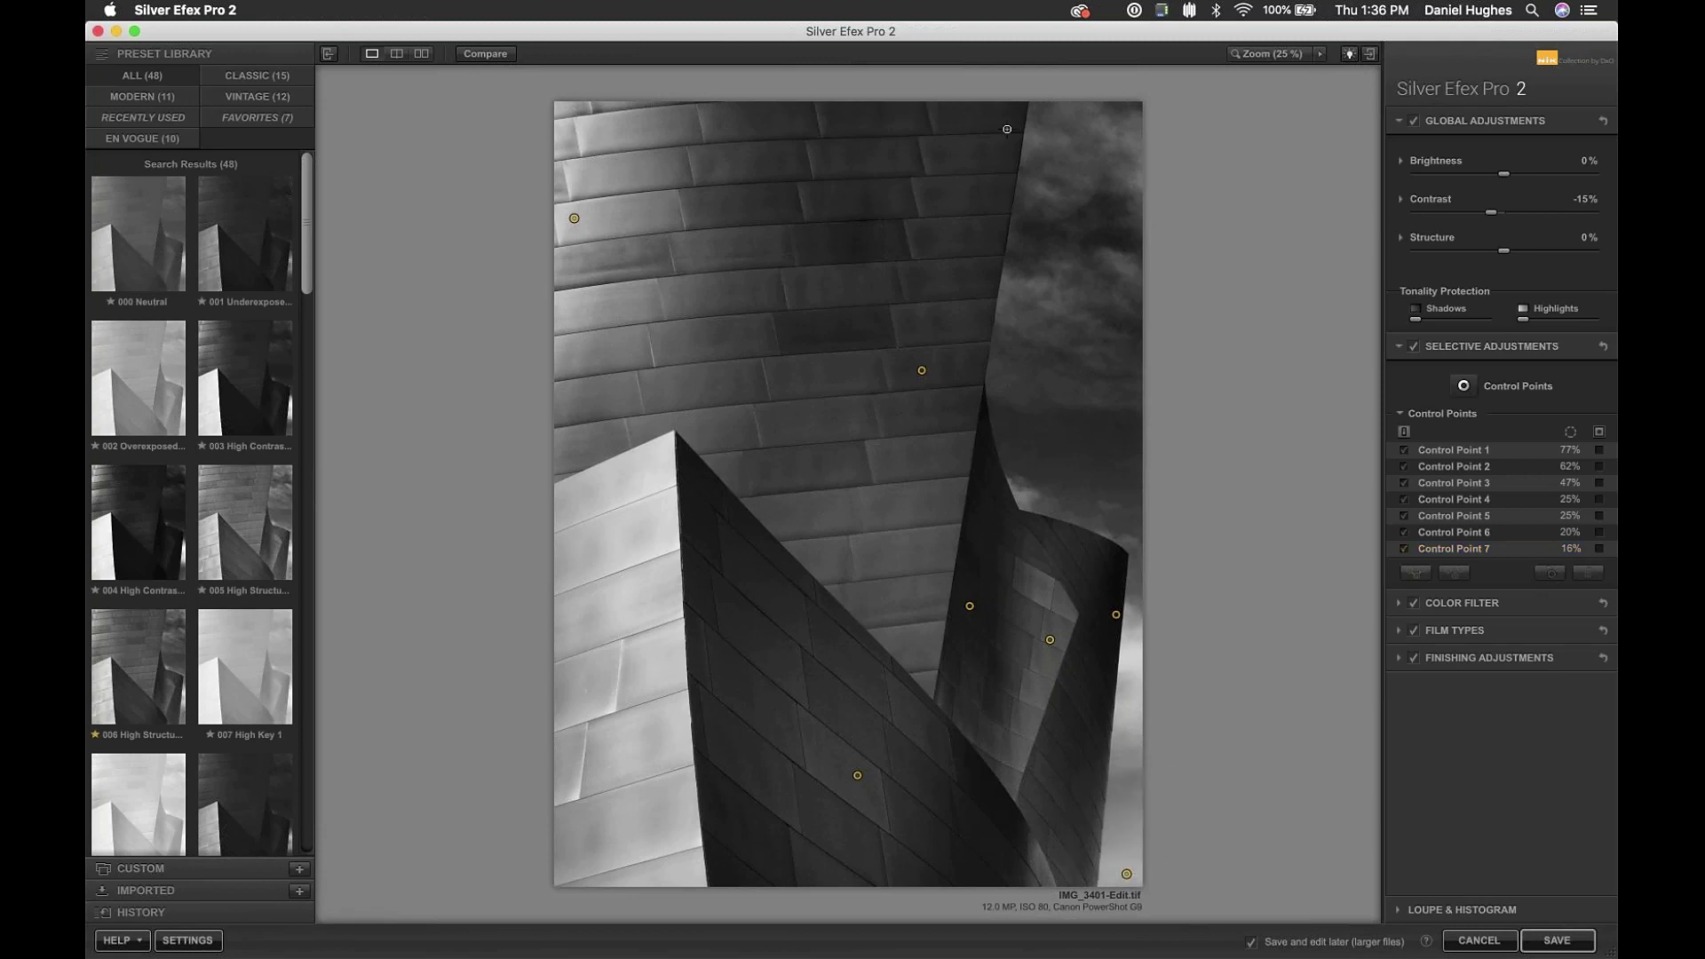
click(1086, 226)
drag(1141, 230, 1241, 246)
click(1169, 482)
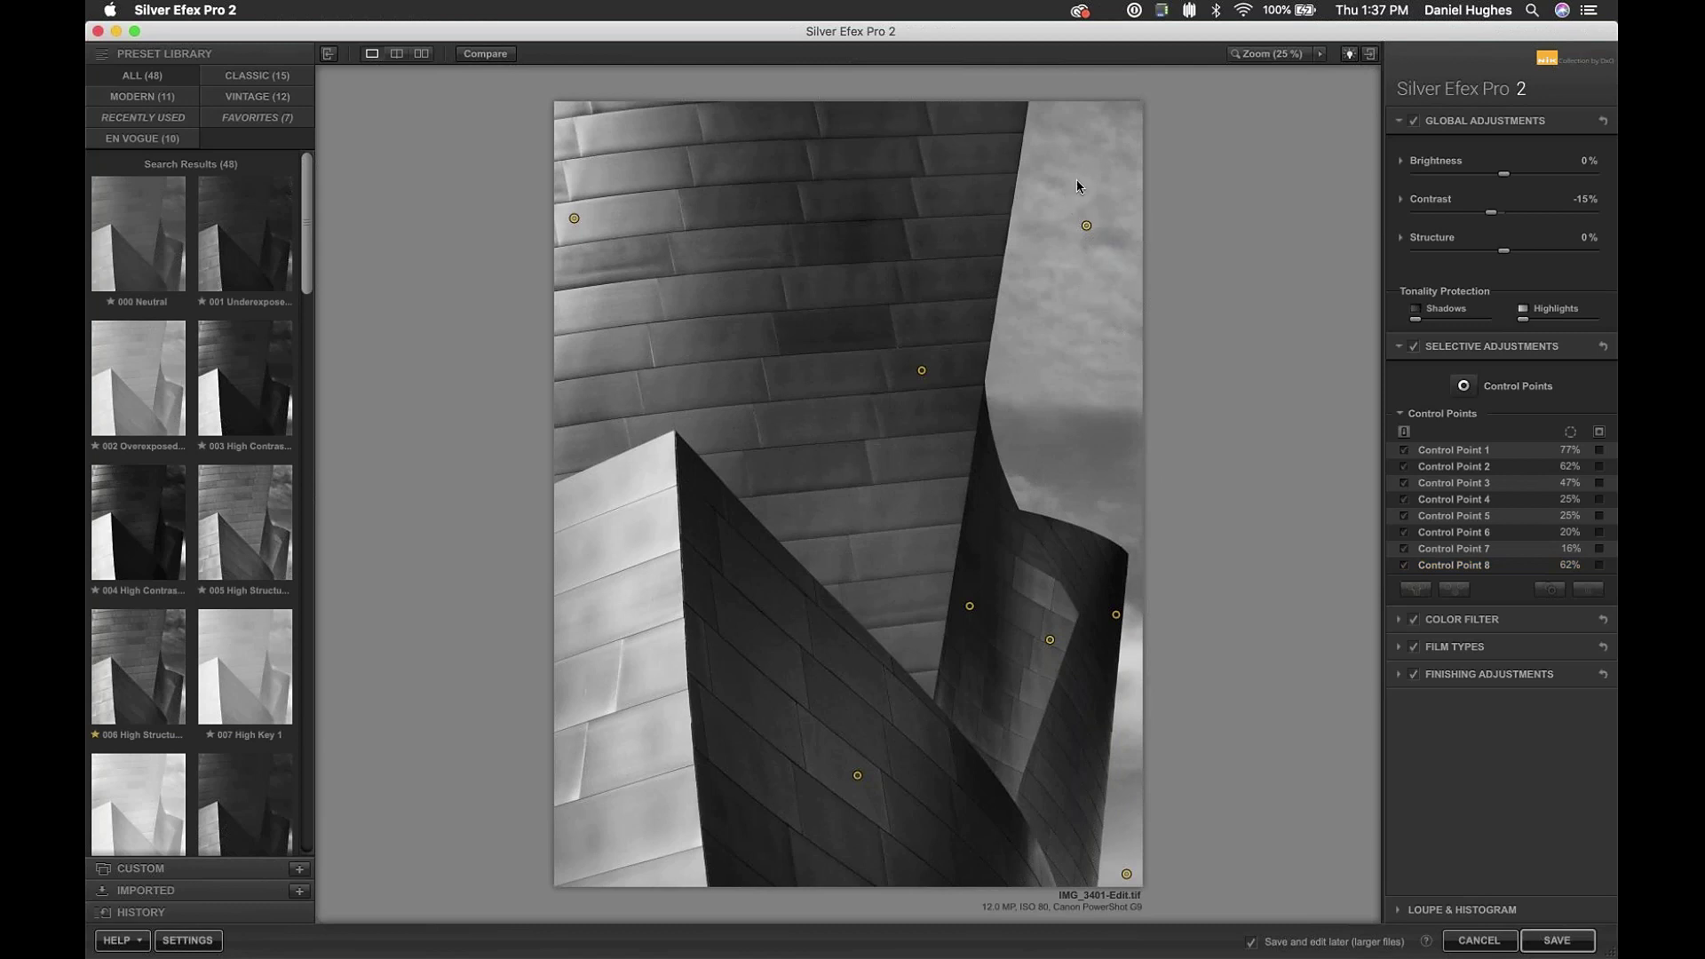
drag(1086, 225, 1090, 199)
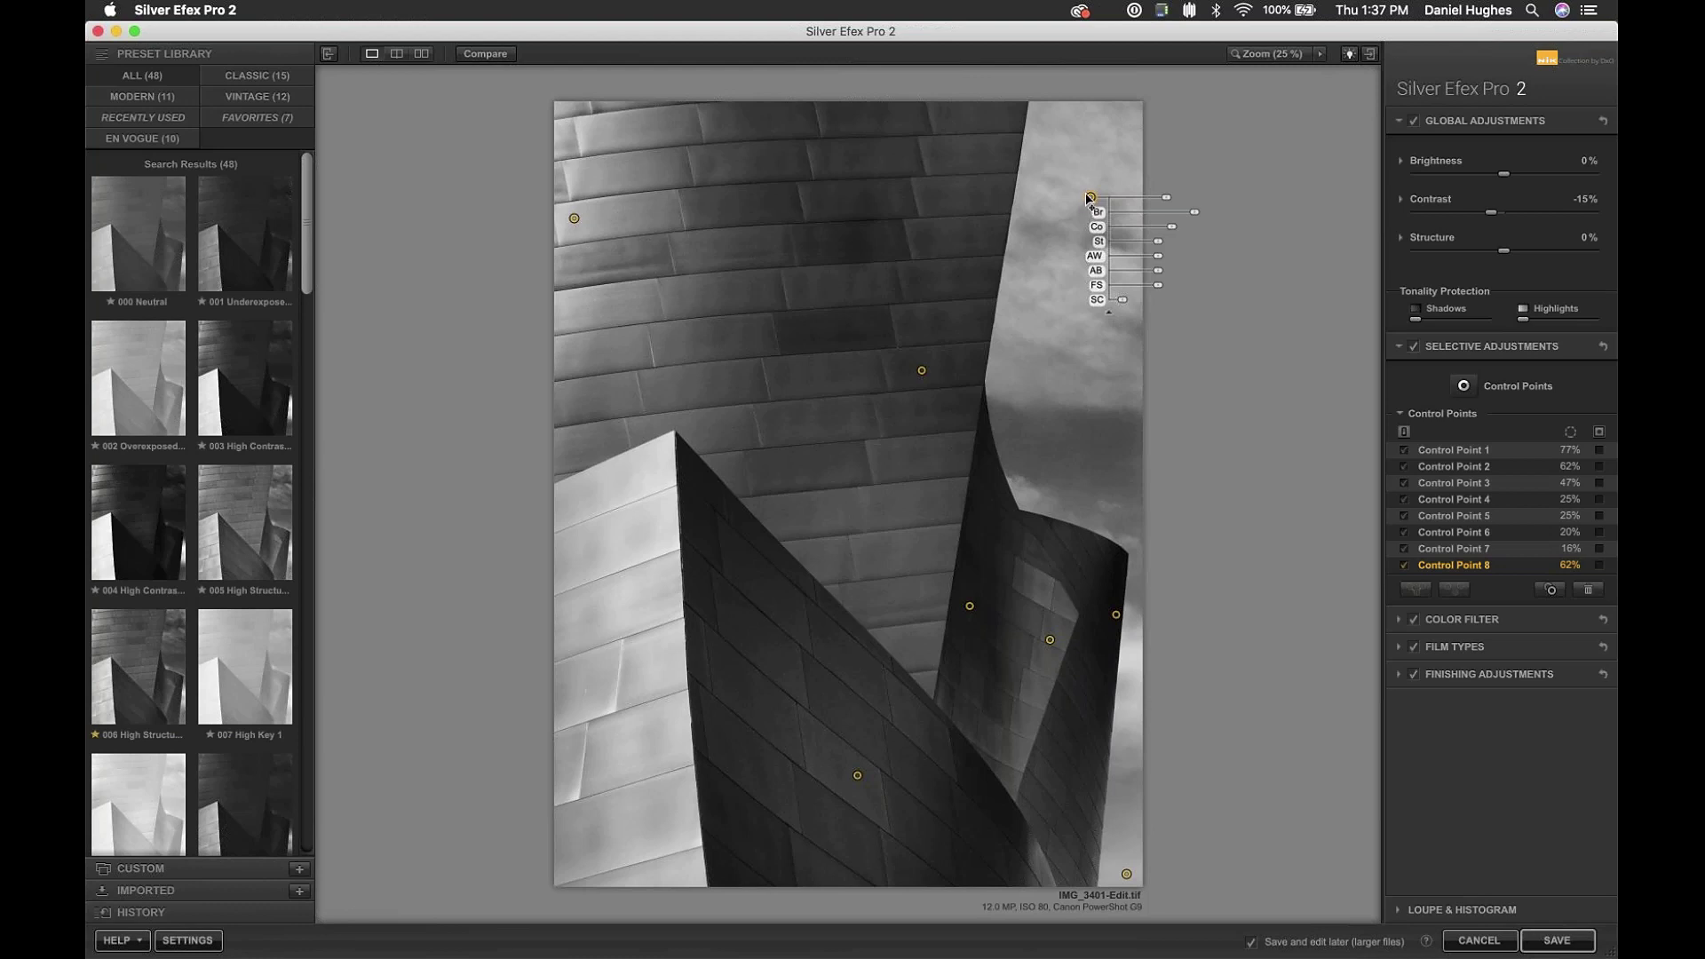
click(1232, 191)
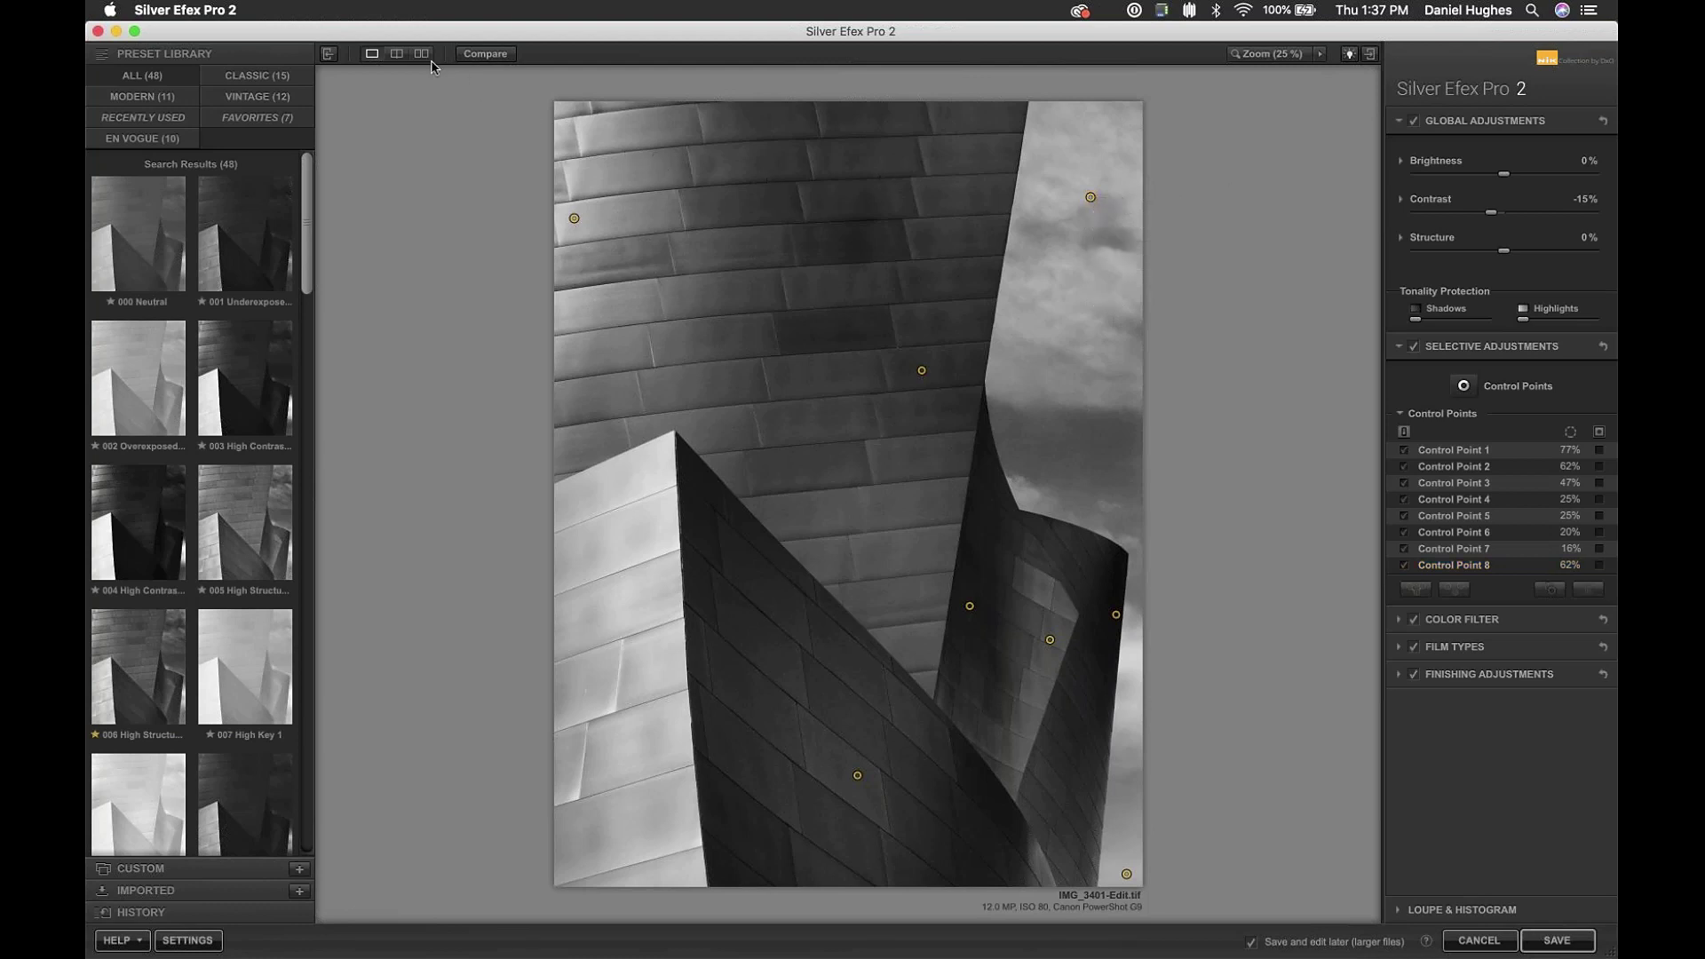
- Hide the preset and adjustment panels, show the original and edit side by side, and slightly lower the back wall control point's Brightness
click(329, 56)
key(Tab)
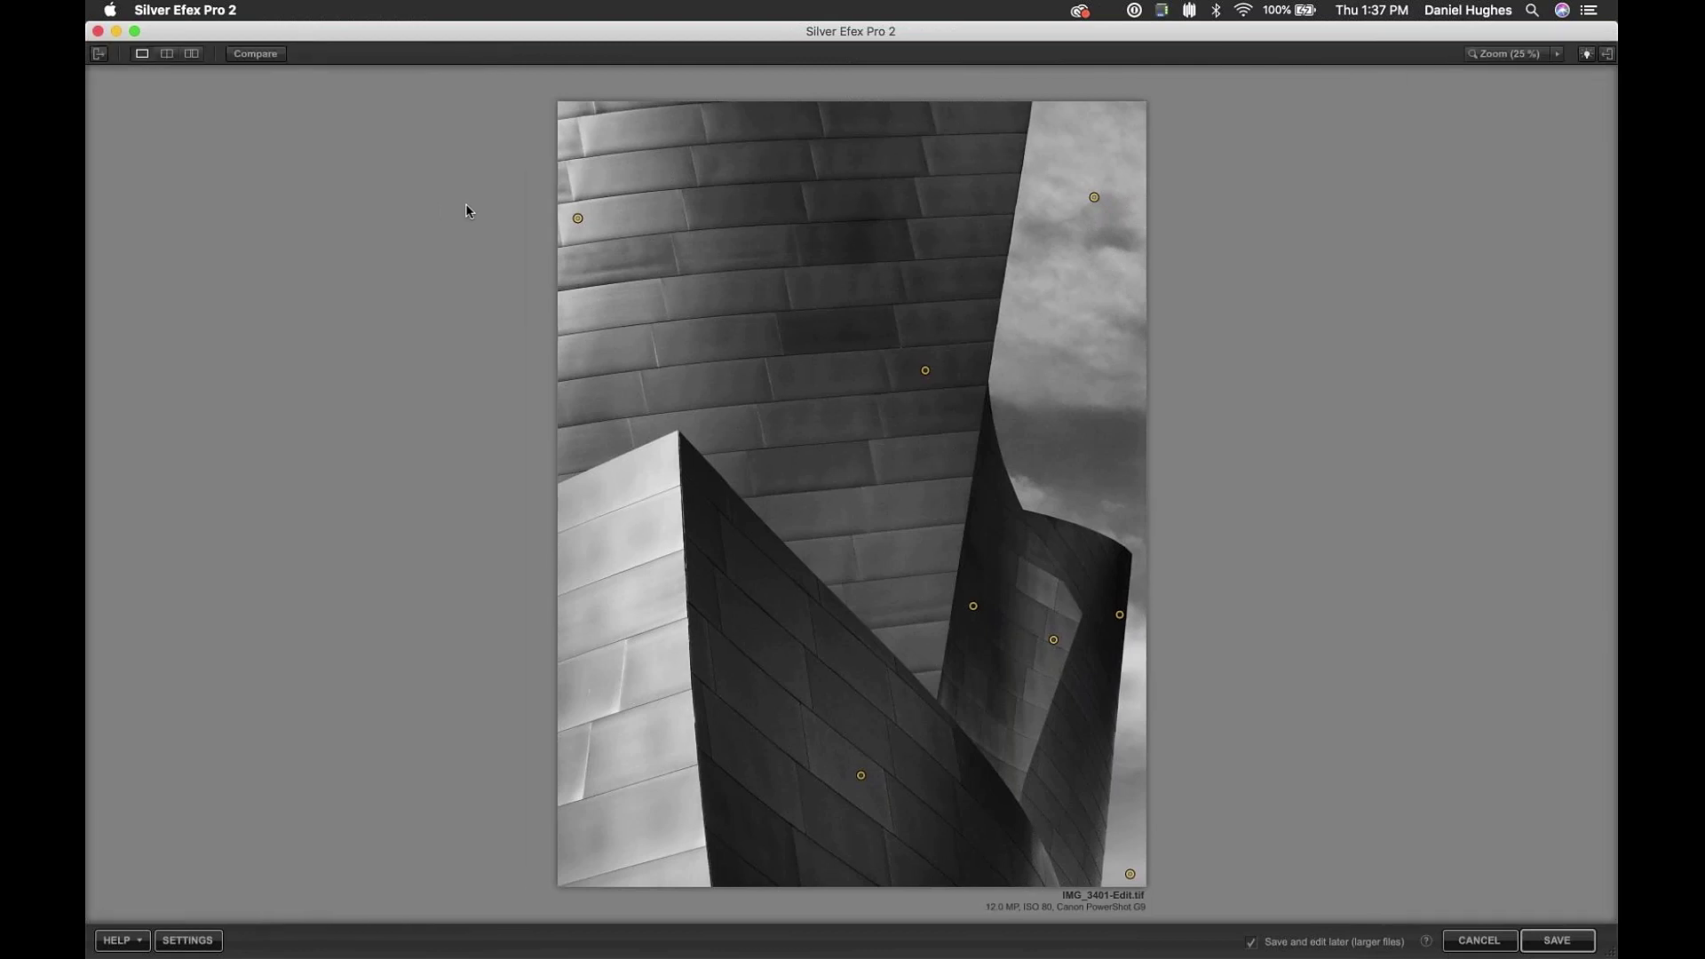
click(191, 53)
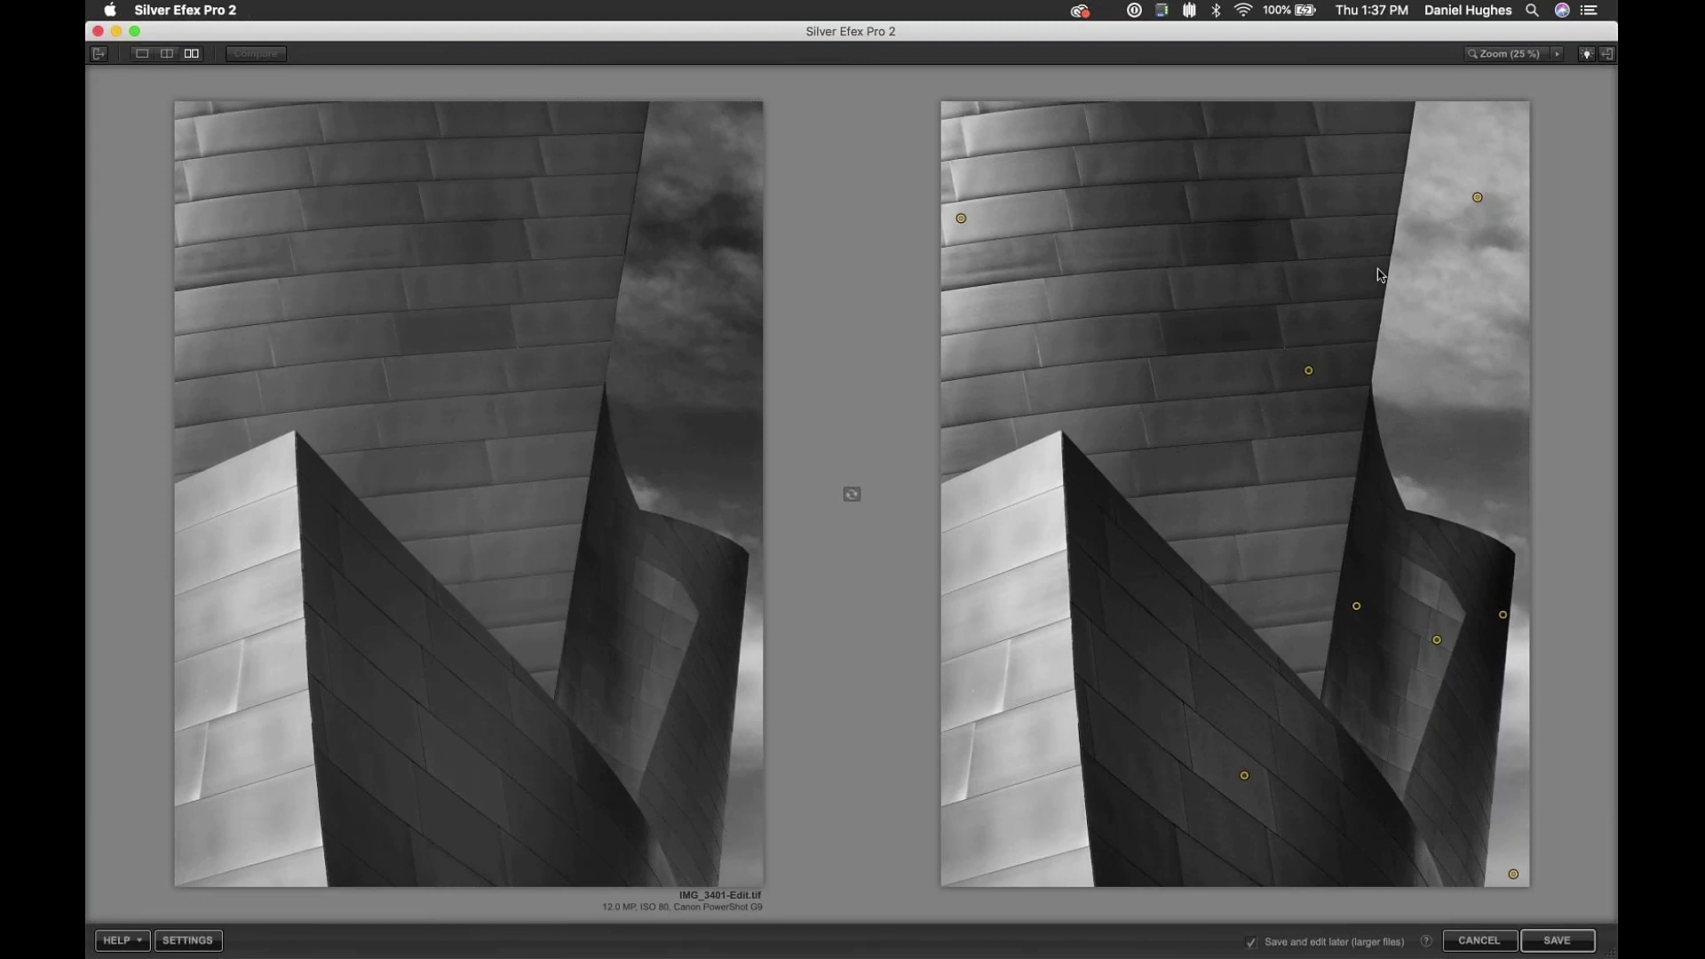
click(1309, 371)
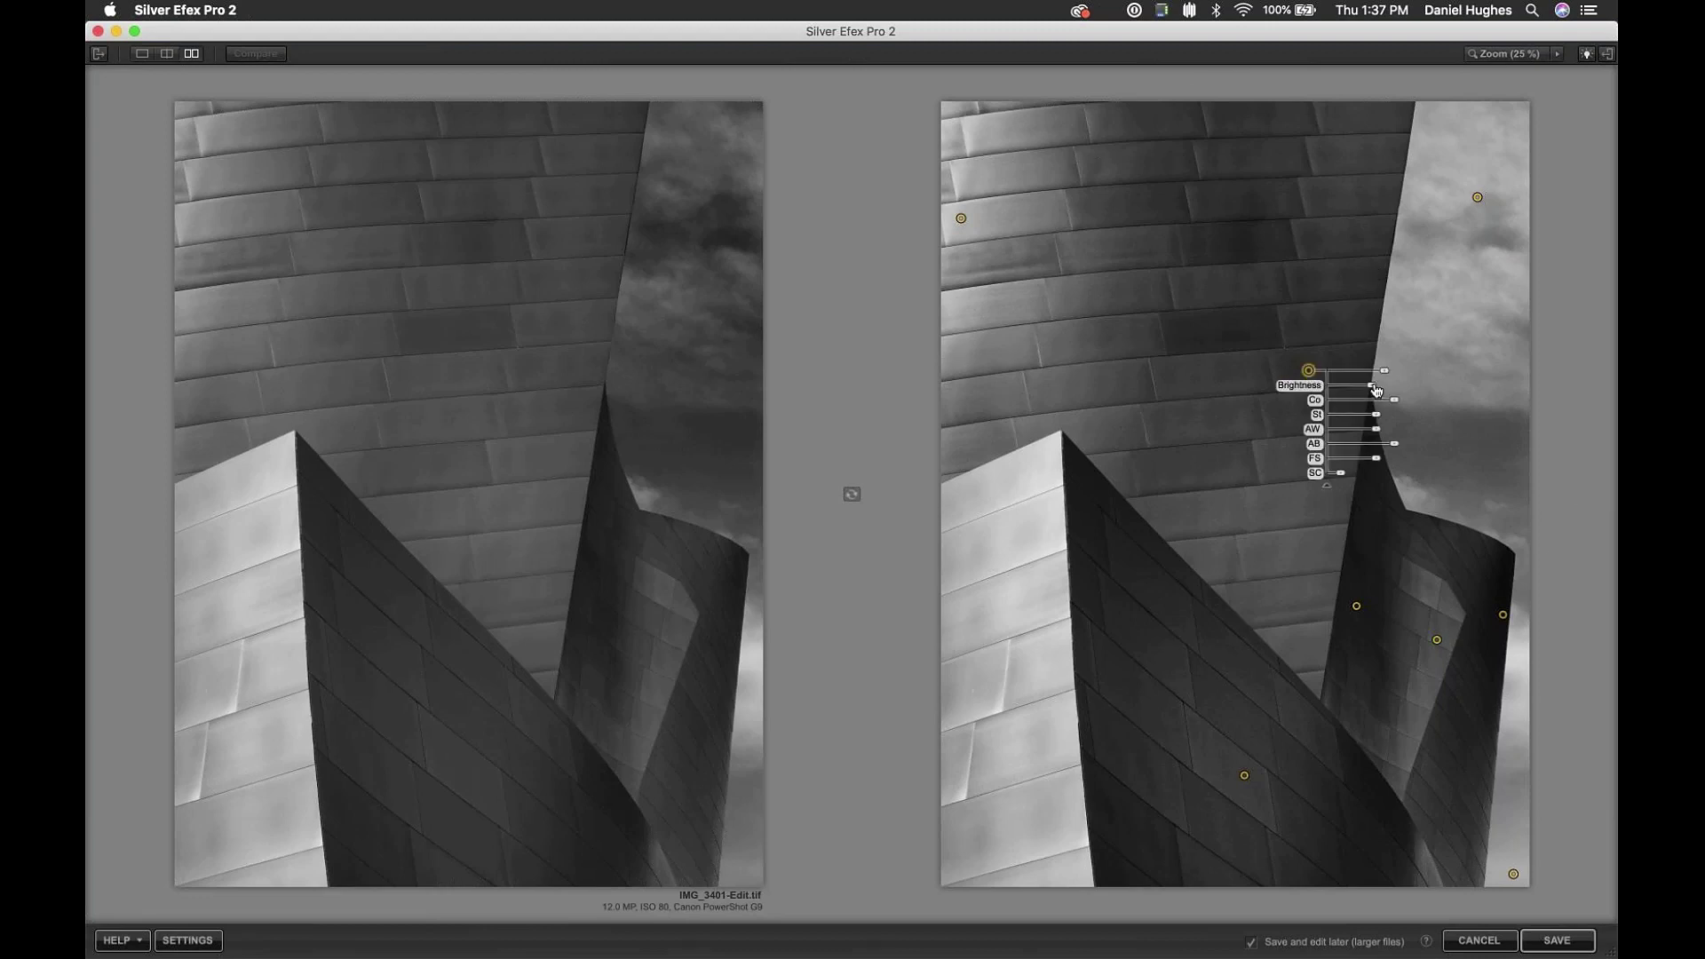
drag(1373, 387, 1373, 389)
click(1286, 346)
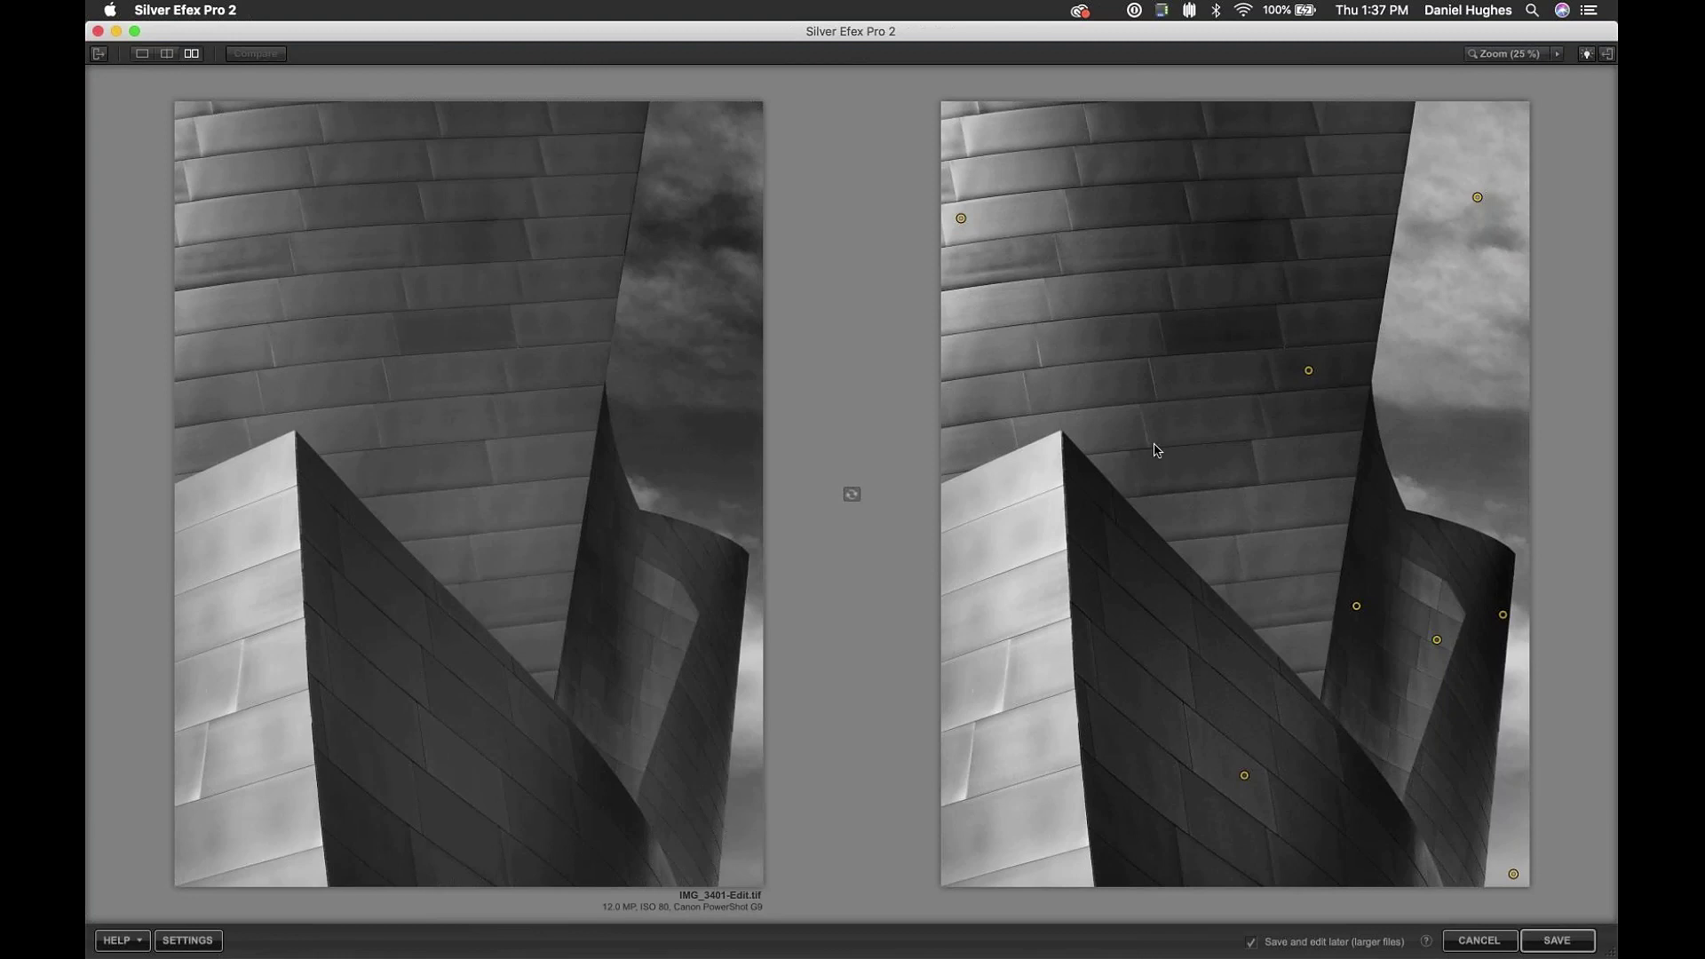
- Save the edit, return to Lightroom Classic, and view the saved IMG_3401-Edit.tif
click(1557, 940)
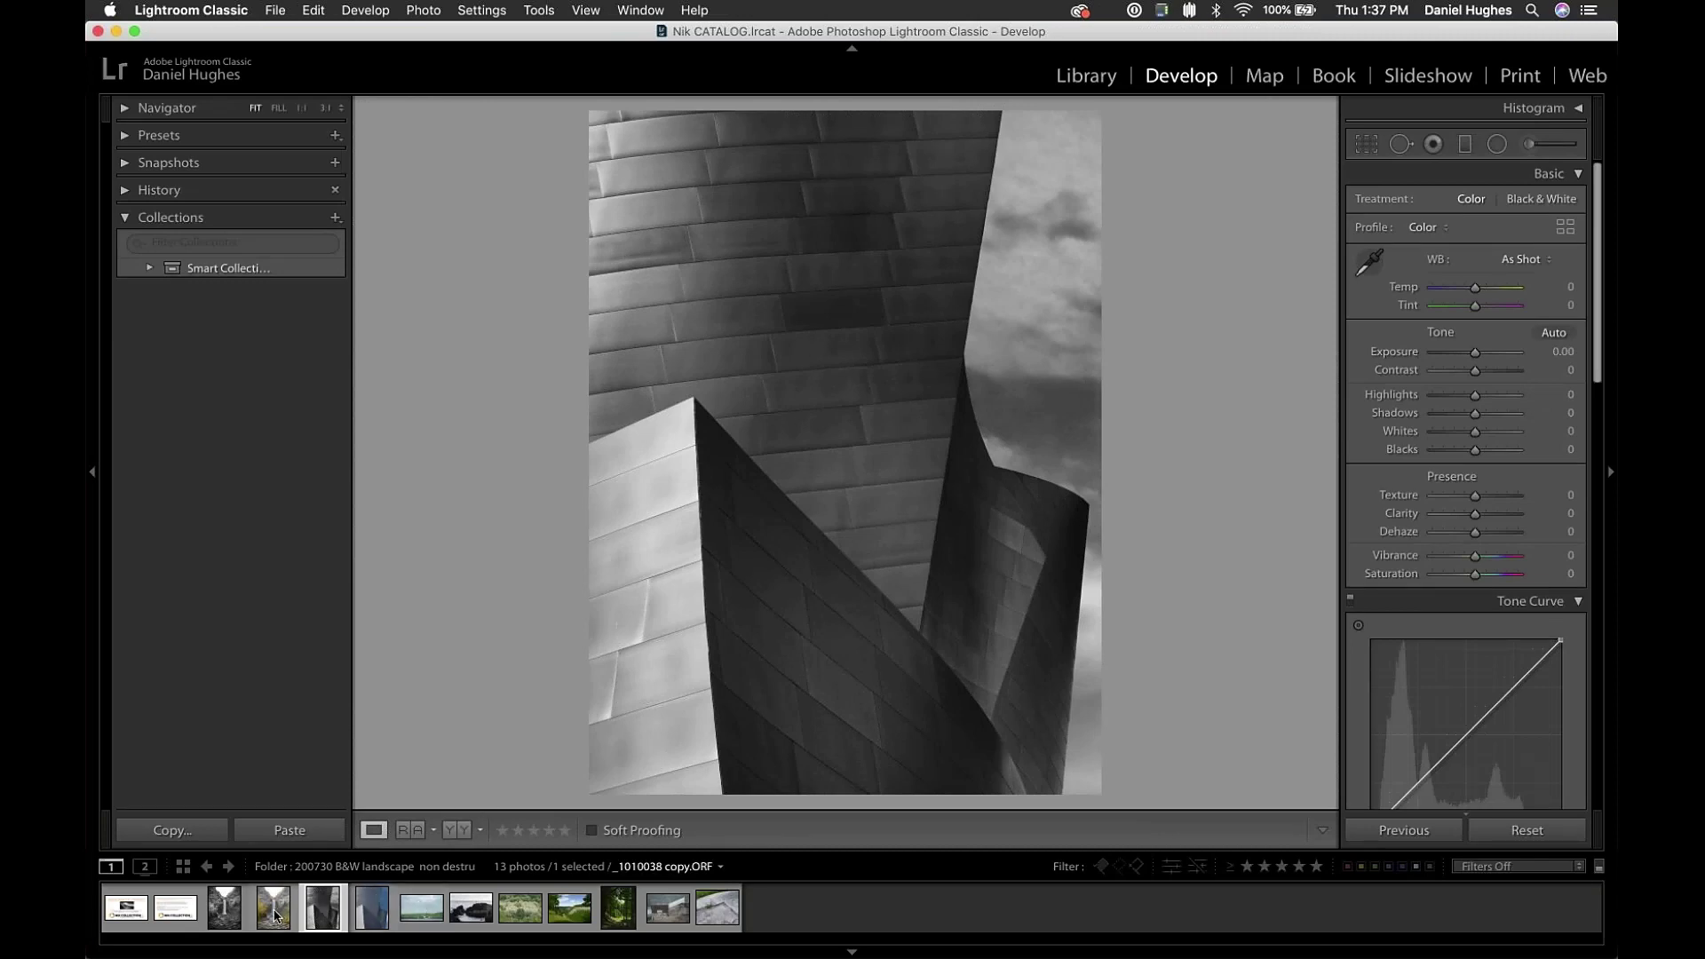
click(276, 915)
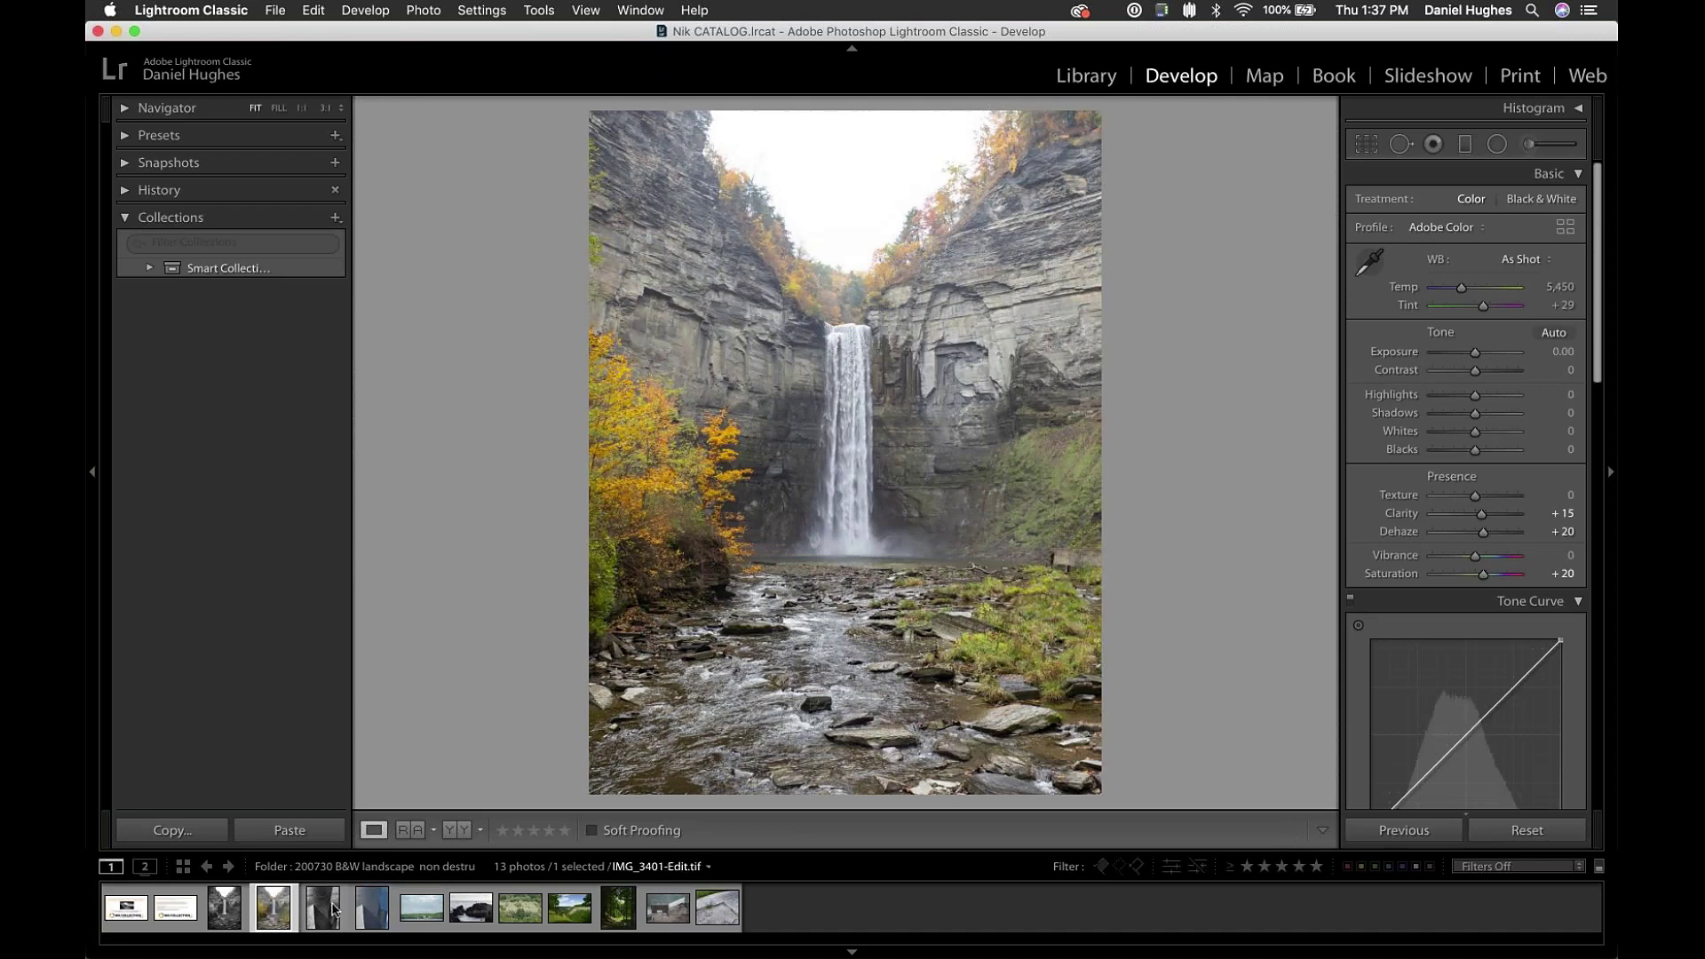
click(334, 910)
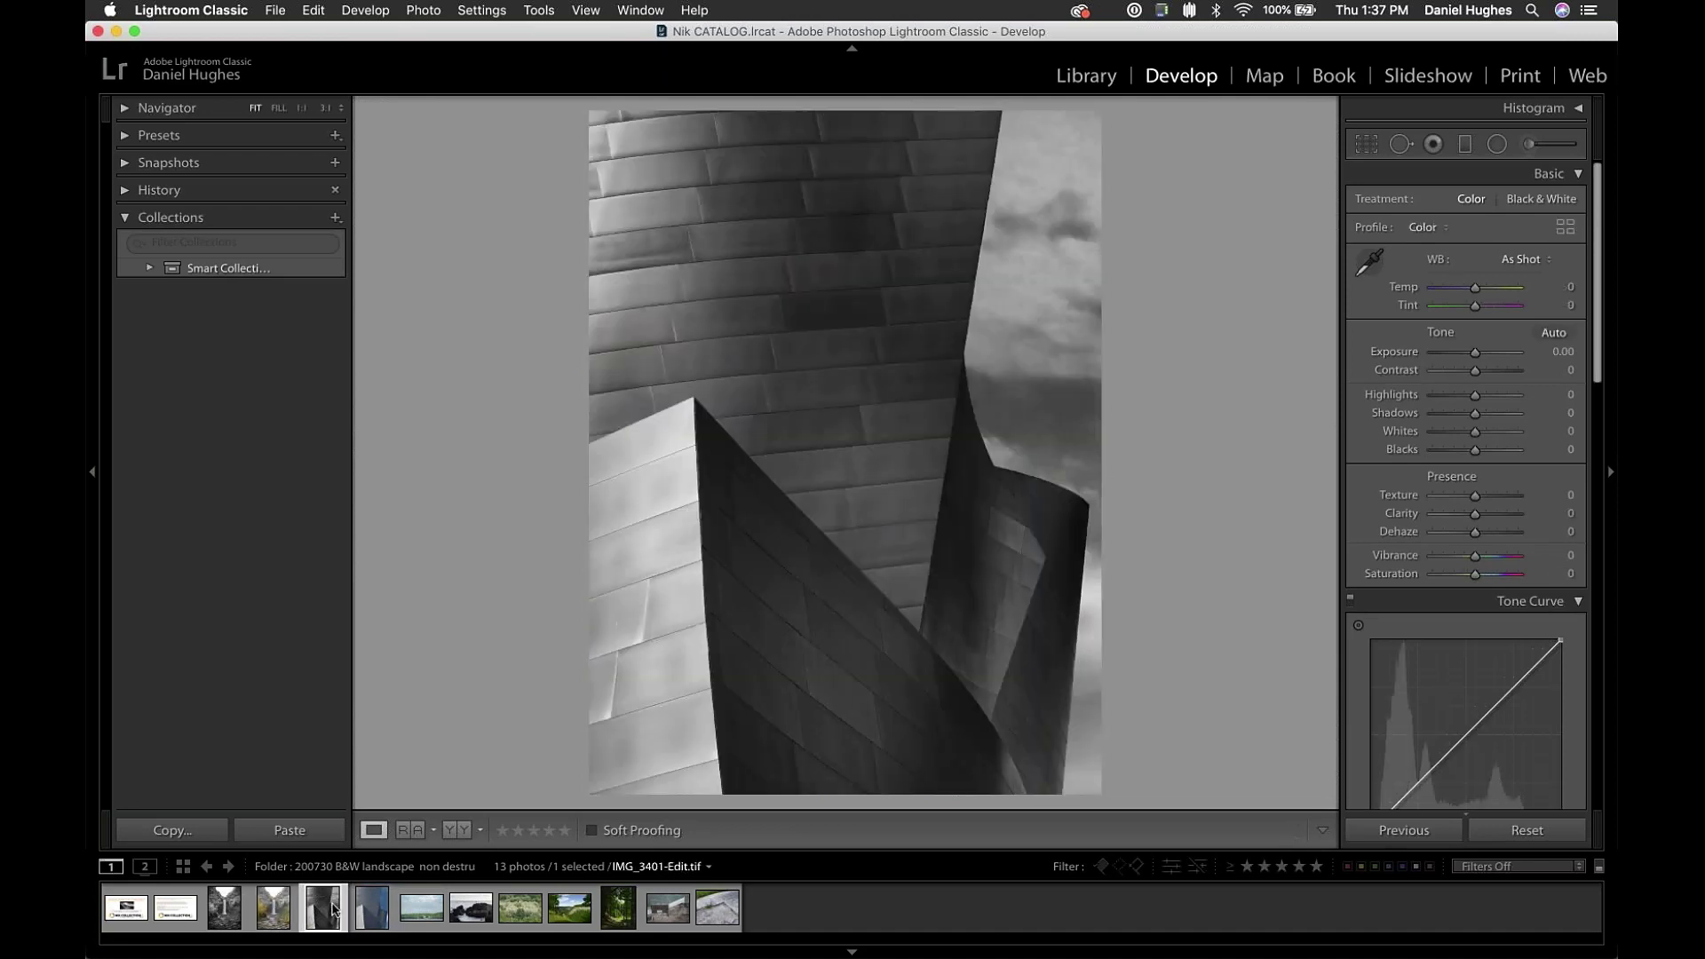
- Select the lakeside farm photo RIT_7357.NEF, expand its histogram, and open a copy with Lightroom adjustments in Silver Efex Pro 2
click(417, 917)
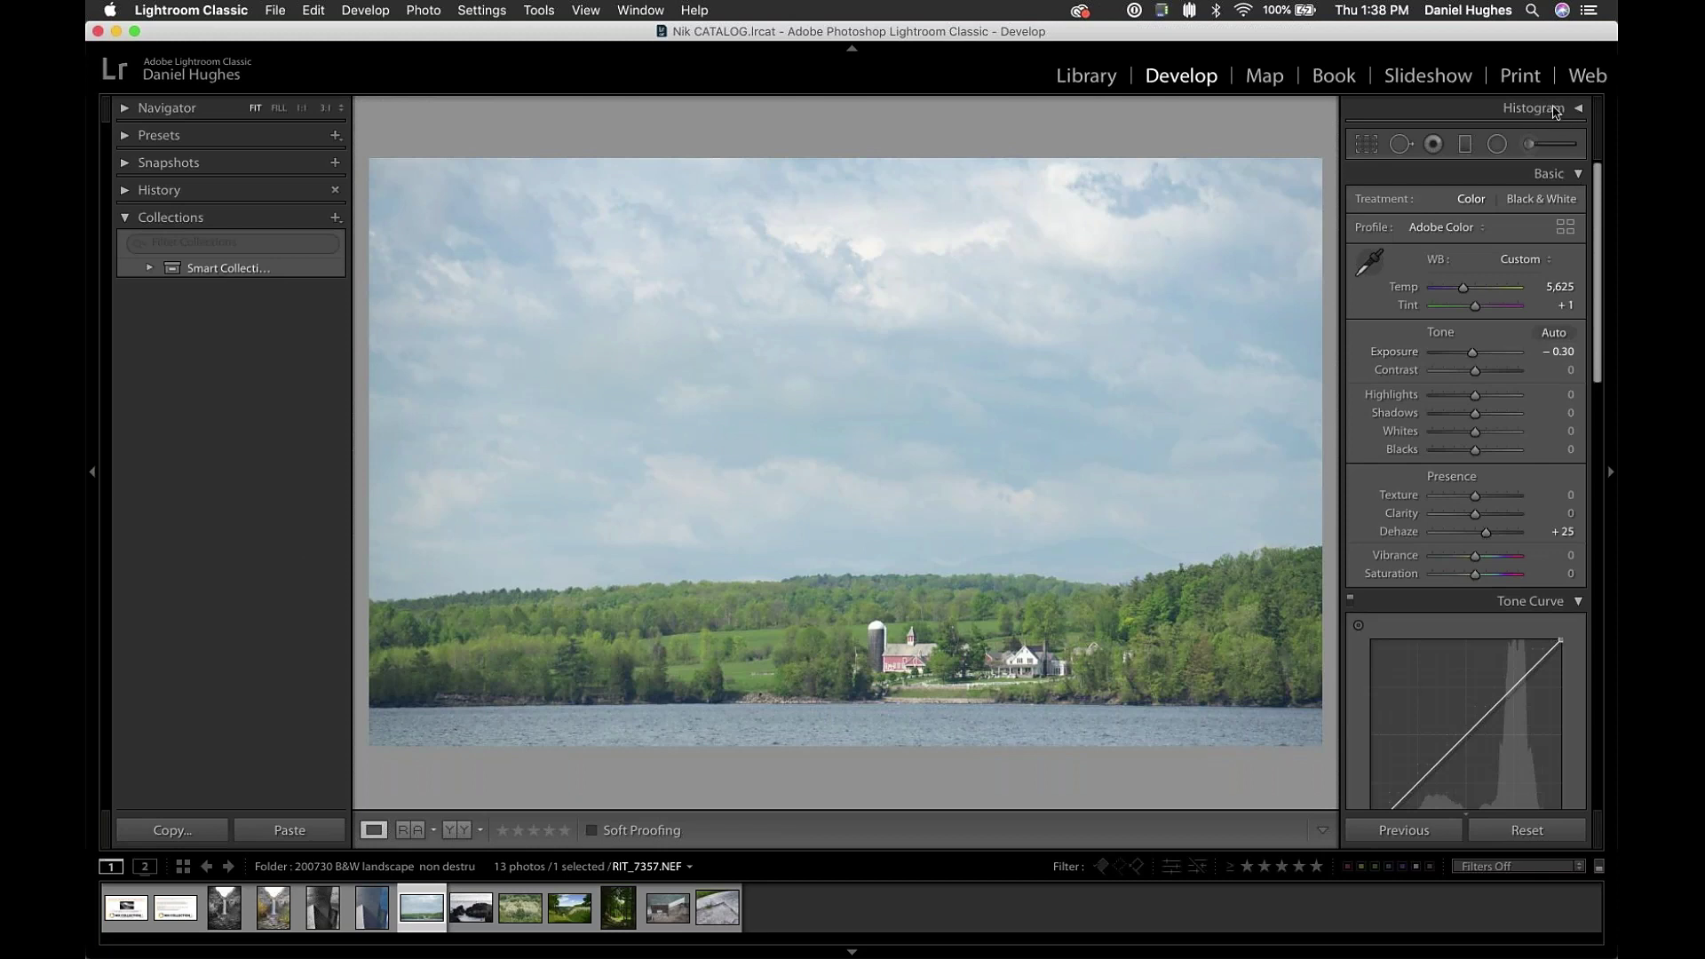
click(1579, 108)
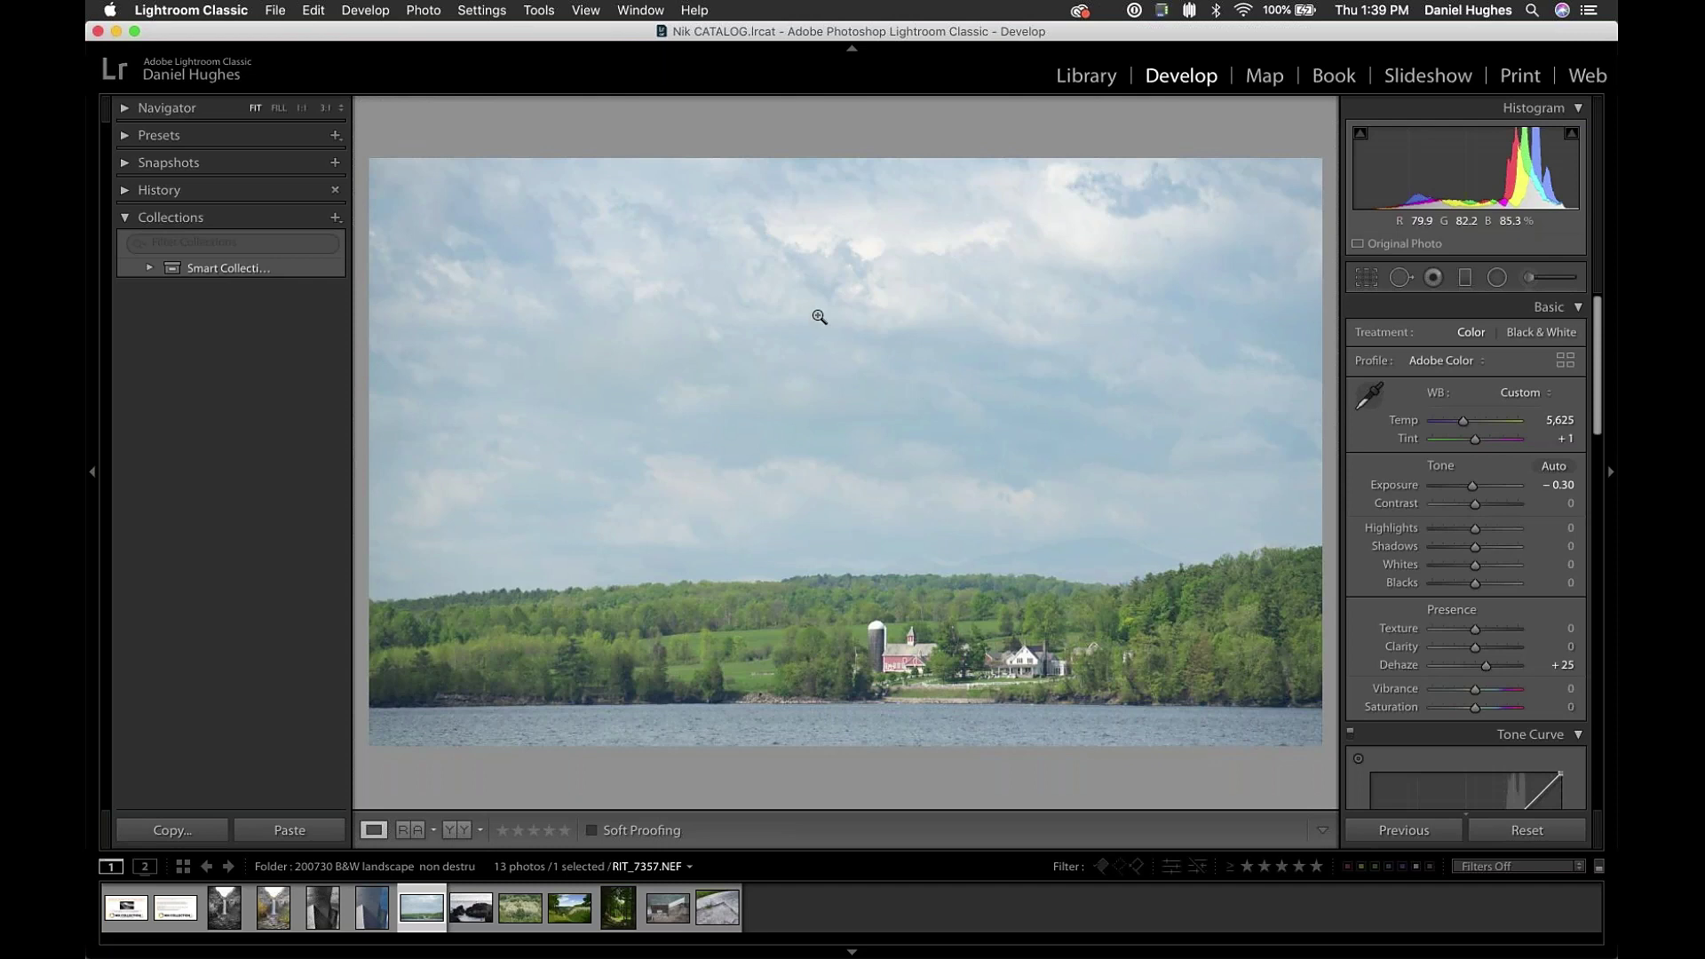
right_click(771, 313)
click(1104, 670)
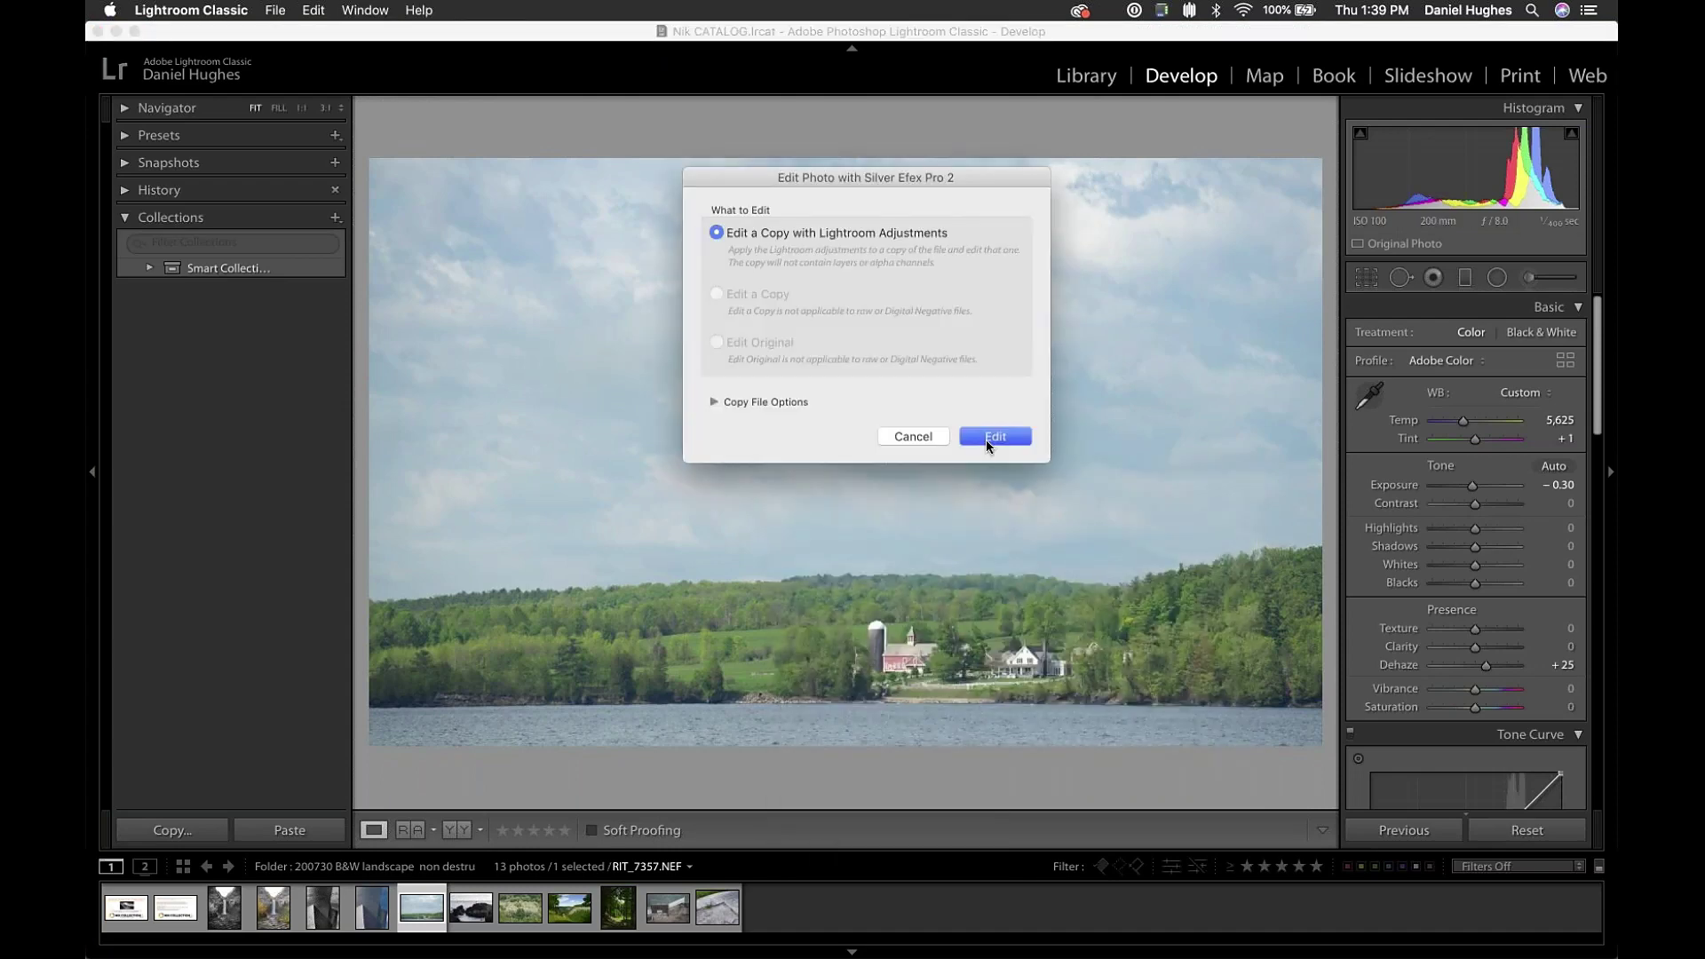
click(995, 435)
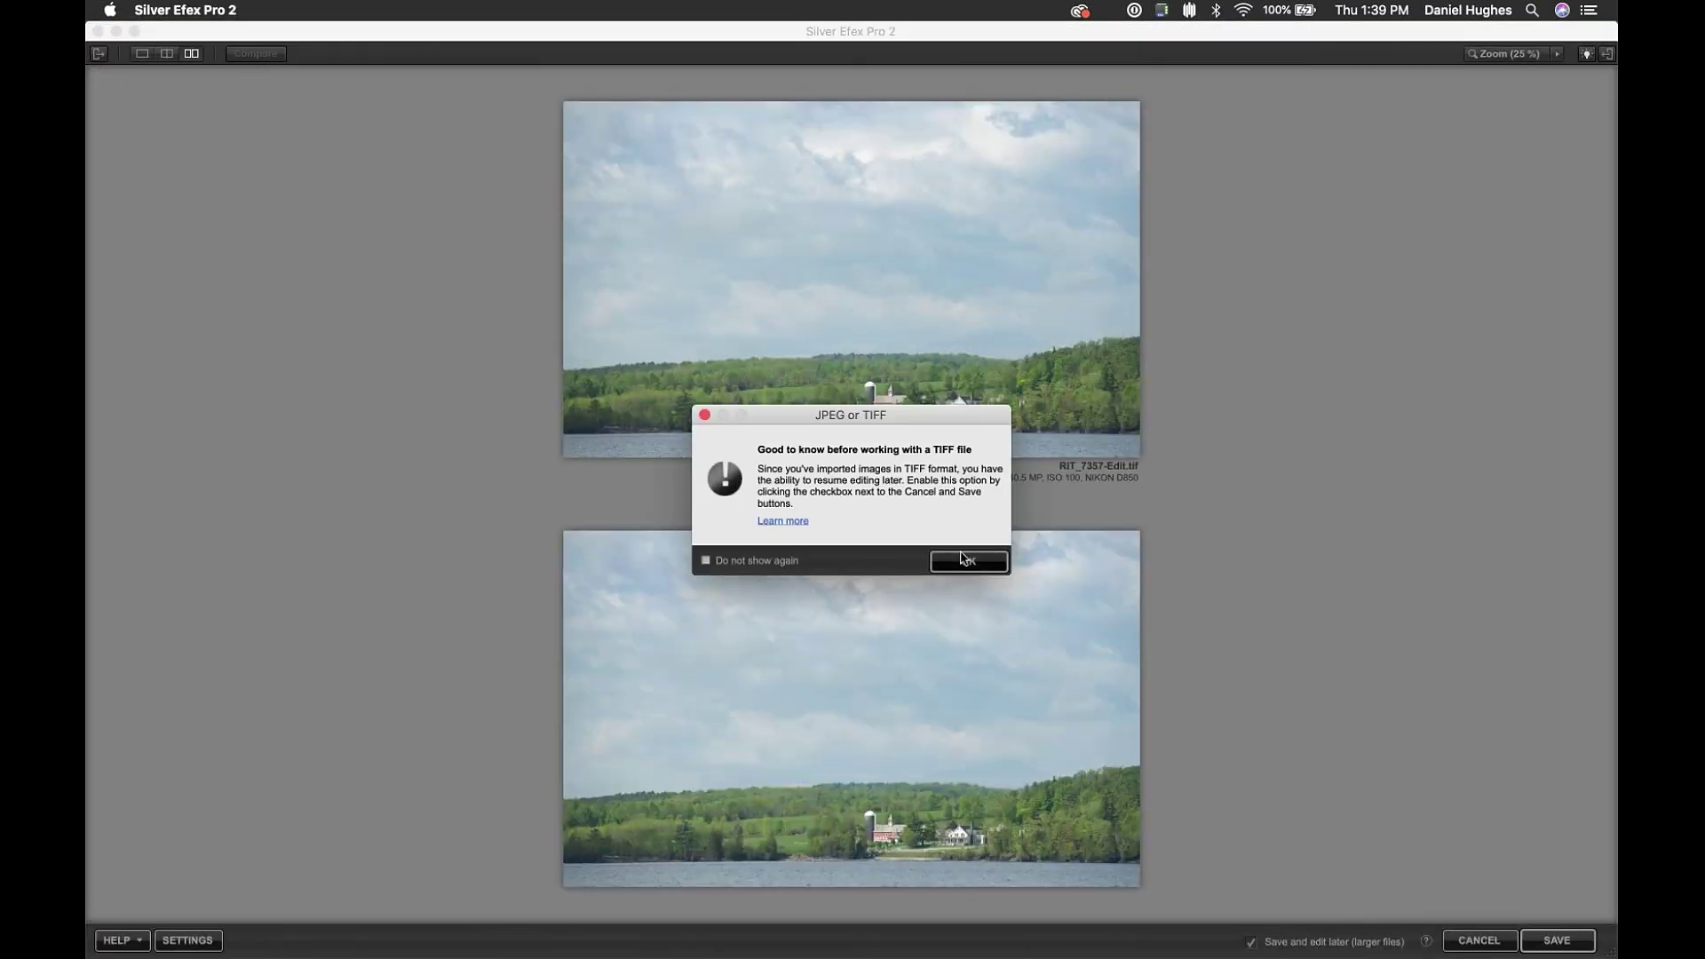
click(970, 559)
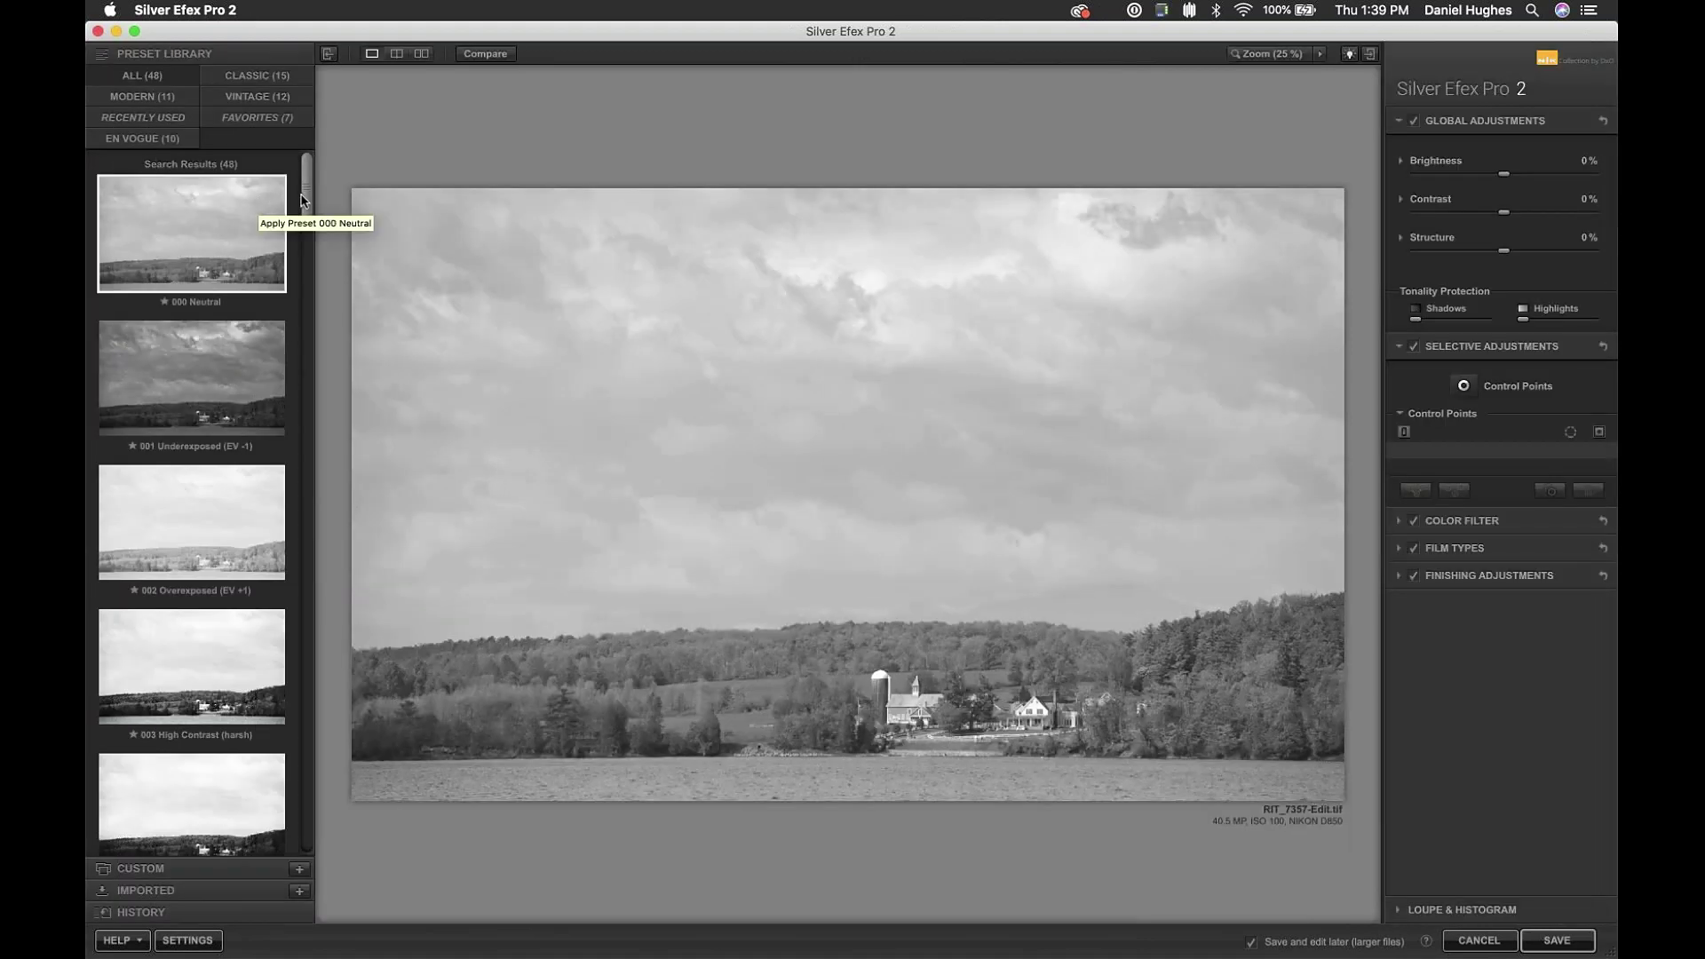
- Try the En Vogue presets 044 Ominous Fade and 040 Dark Selenium on the landscape, and return to 000 Neutral
click(169, 140)
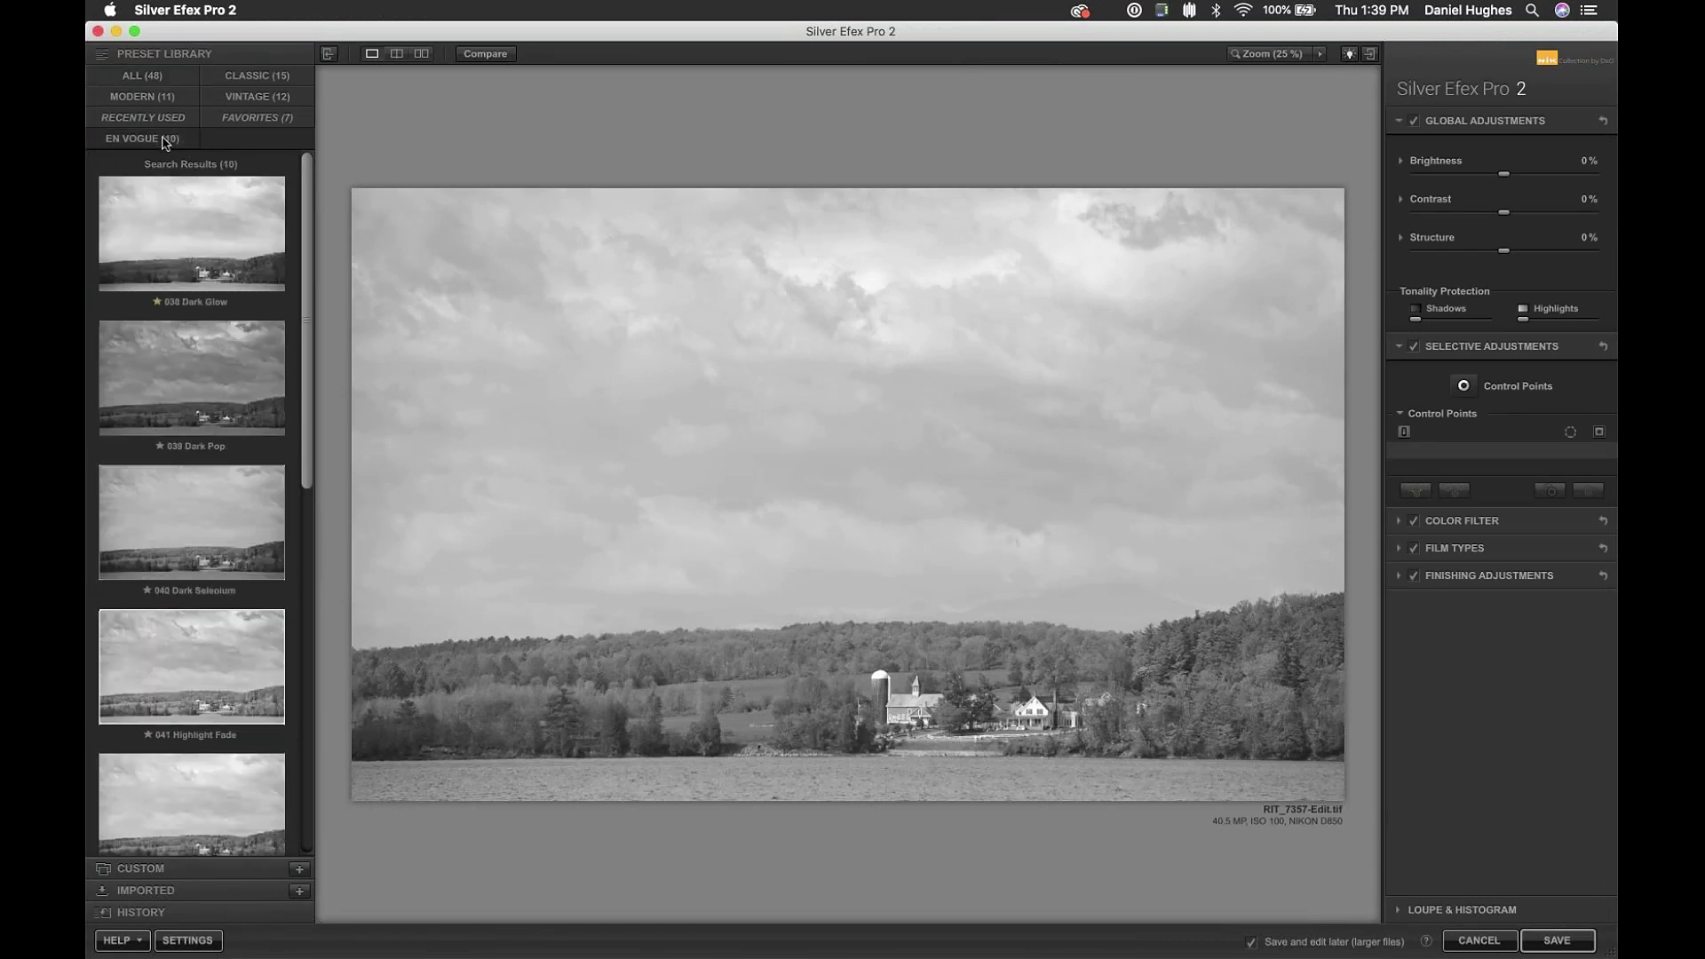
drag(304, 321, 302, 469)
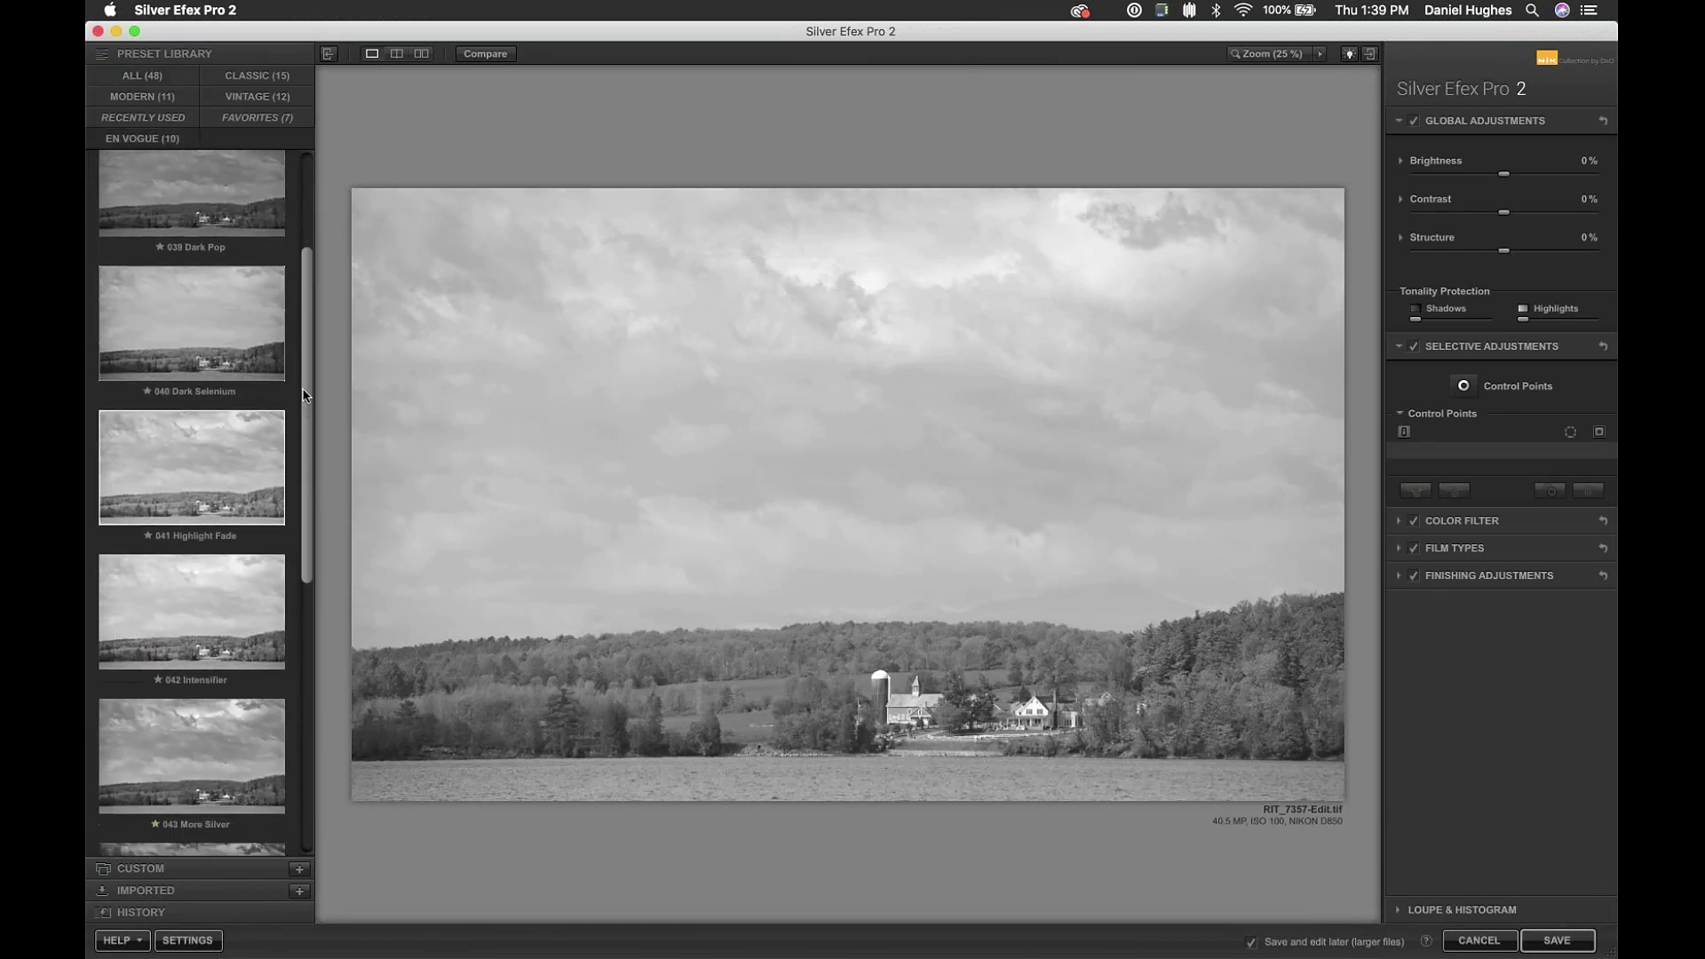
scroll(231, 449, down, 5)
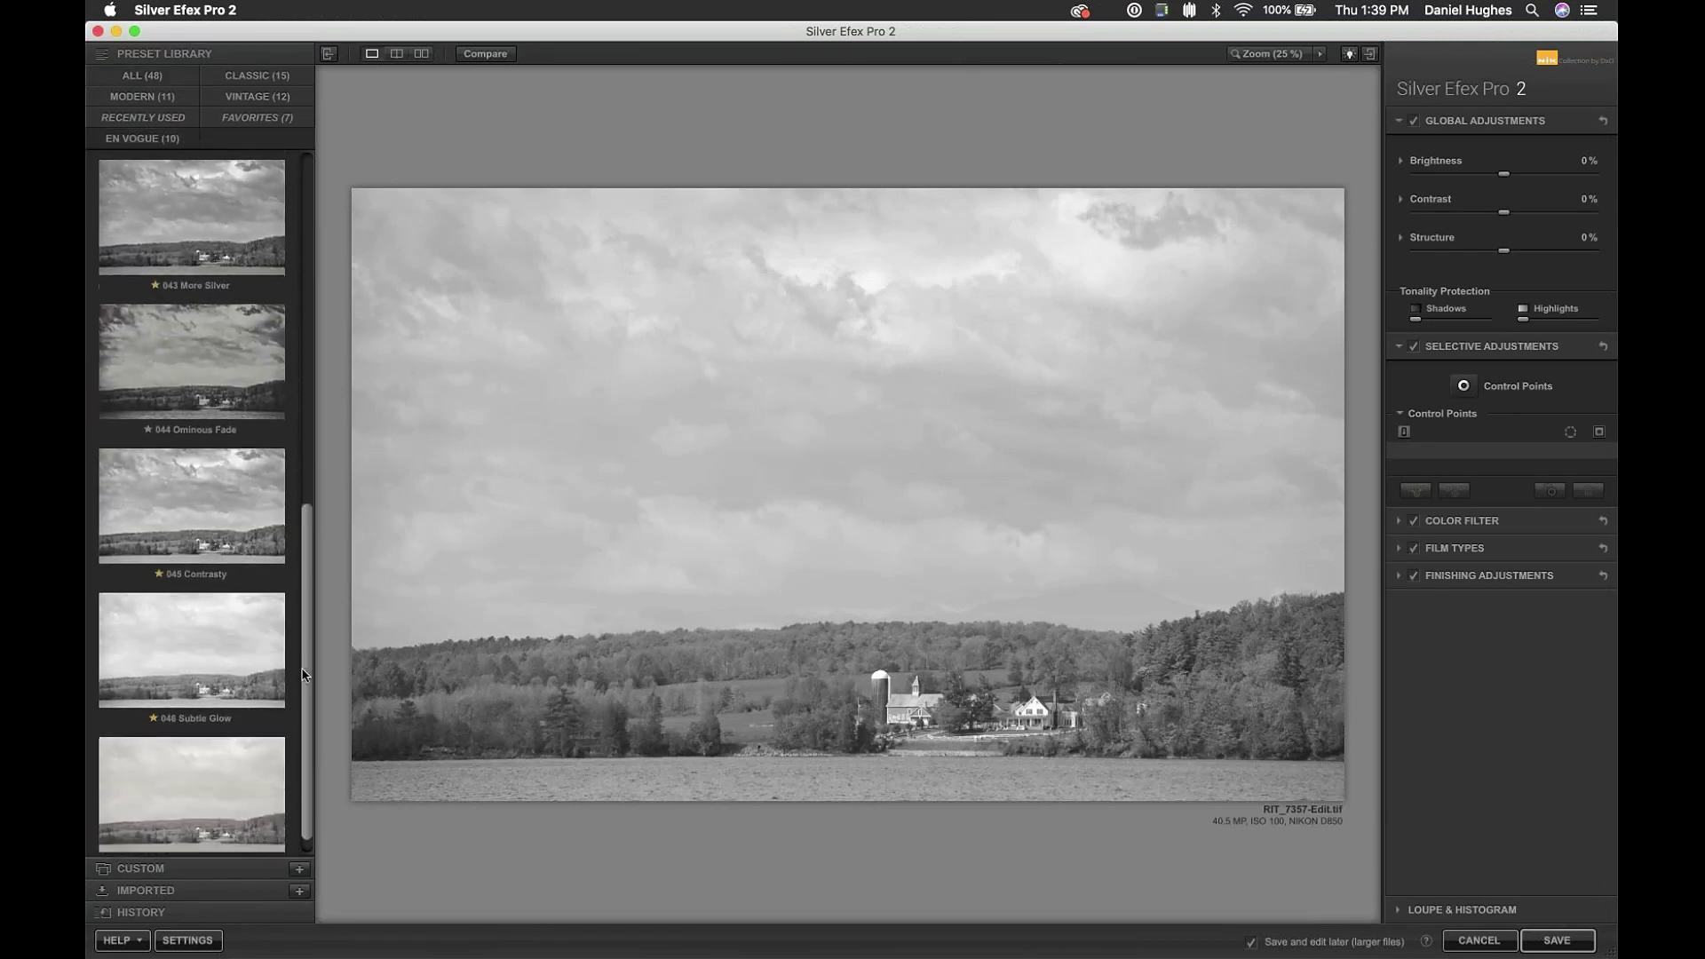
click(196, 363)
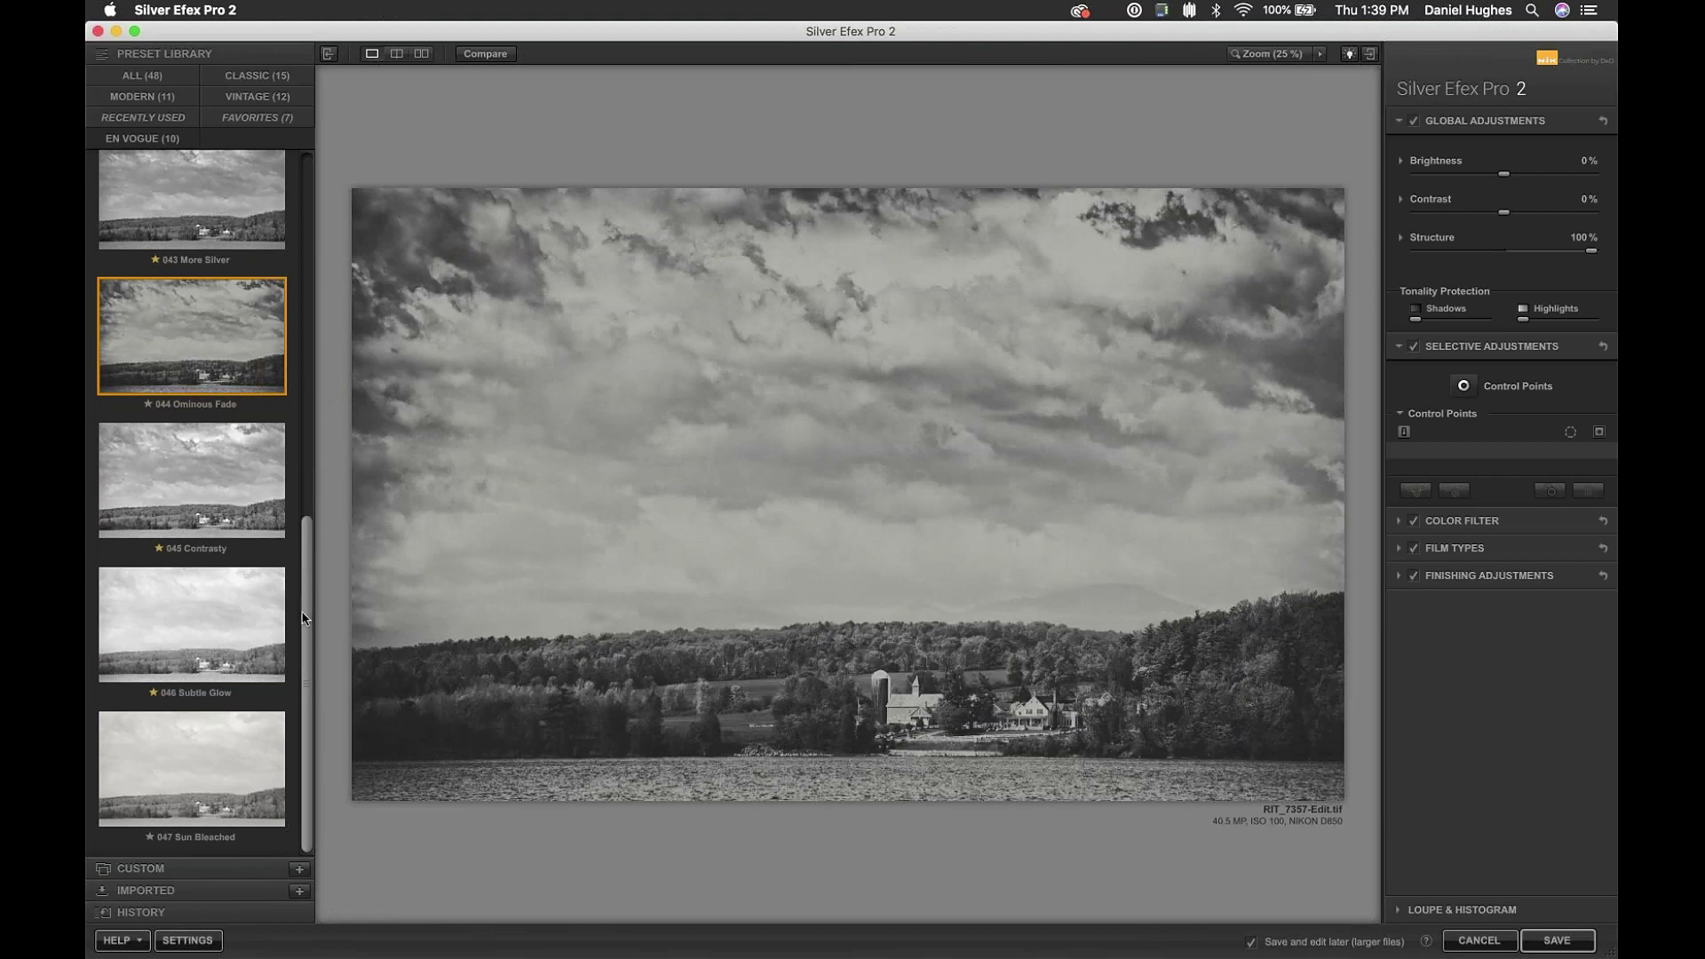
drag(304, 619, 325, 248)
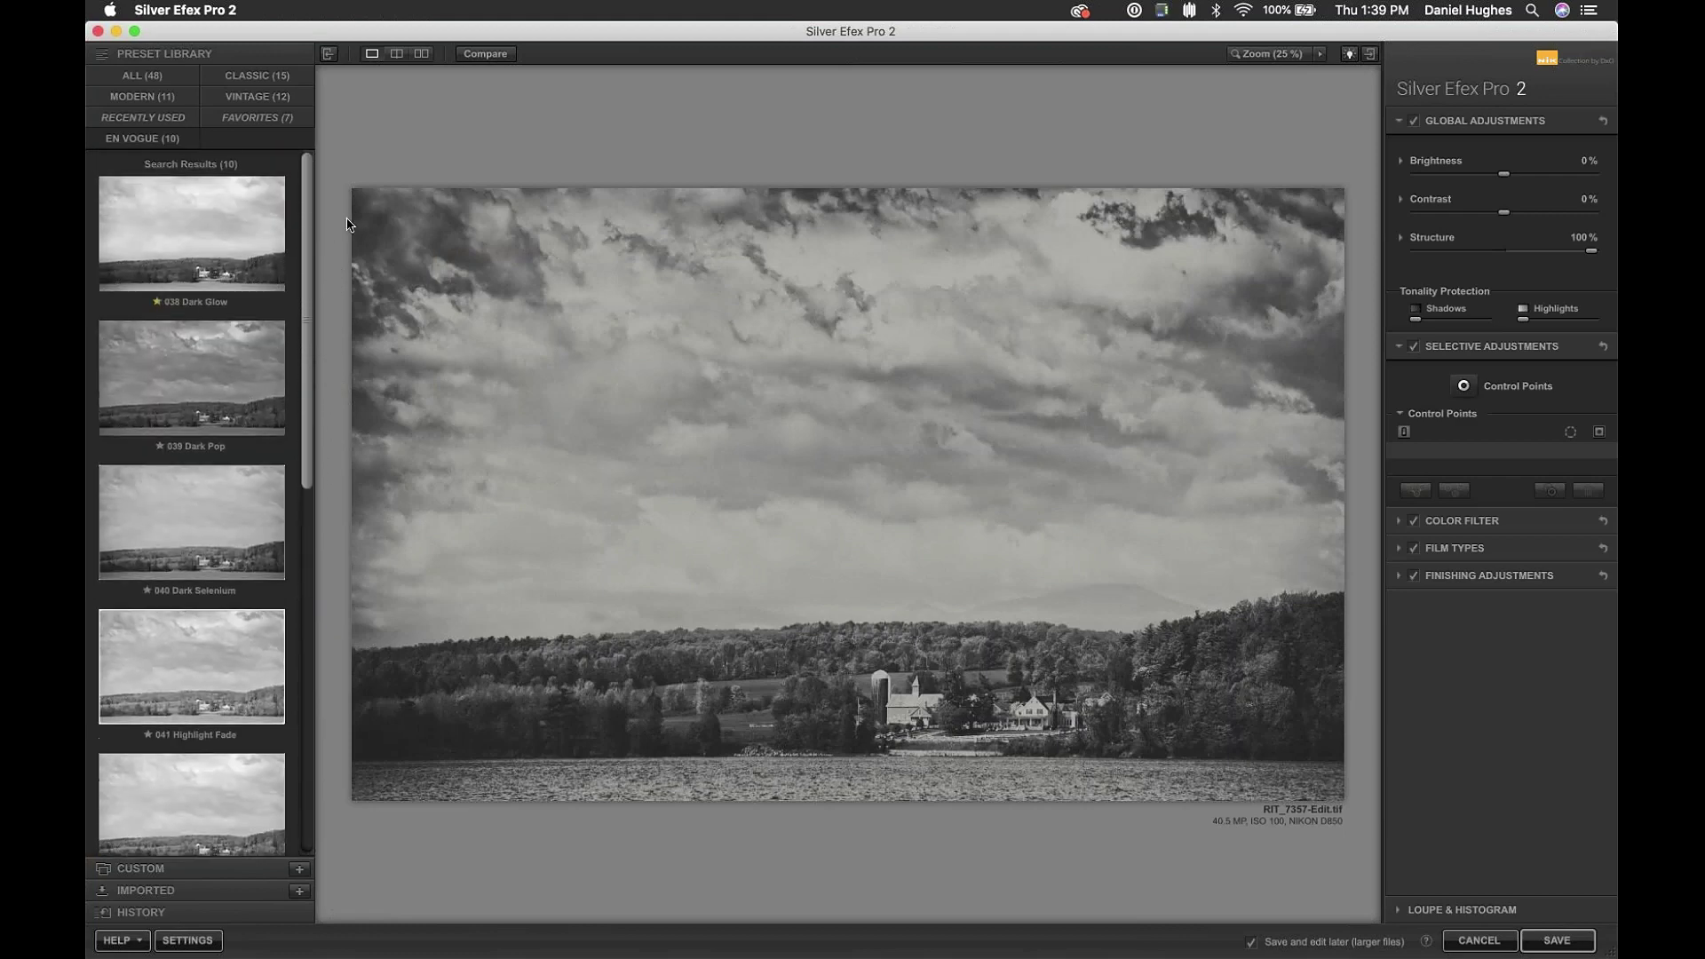
click(199, 530)
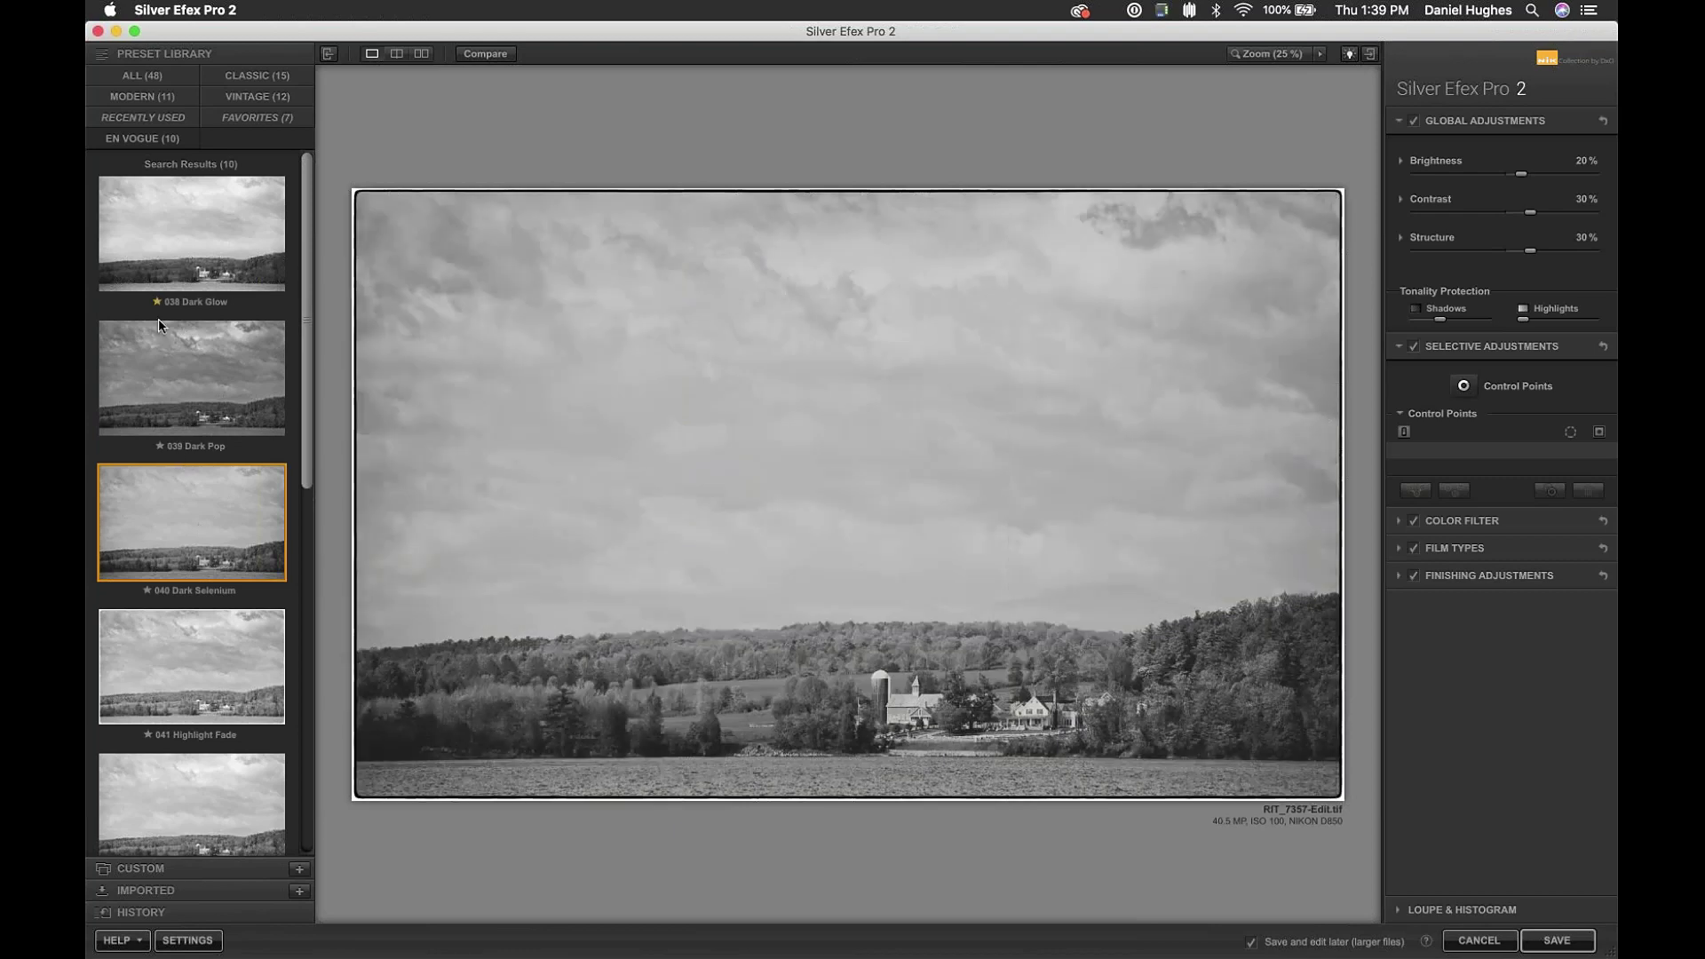
click(141, 76)
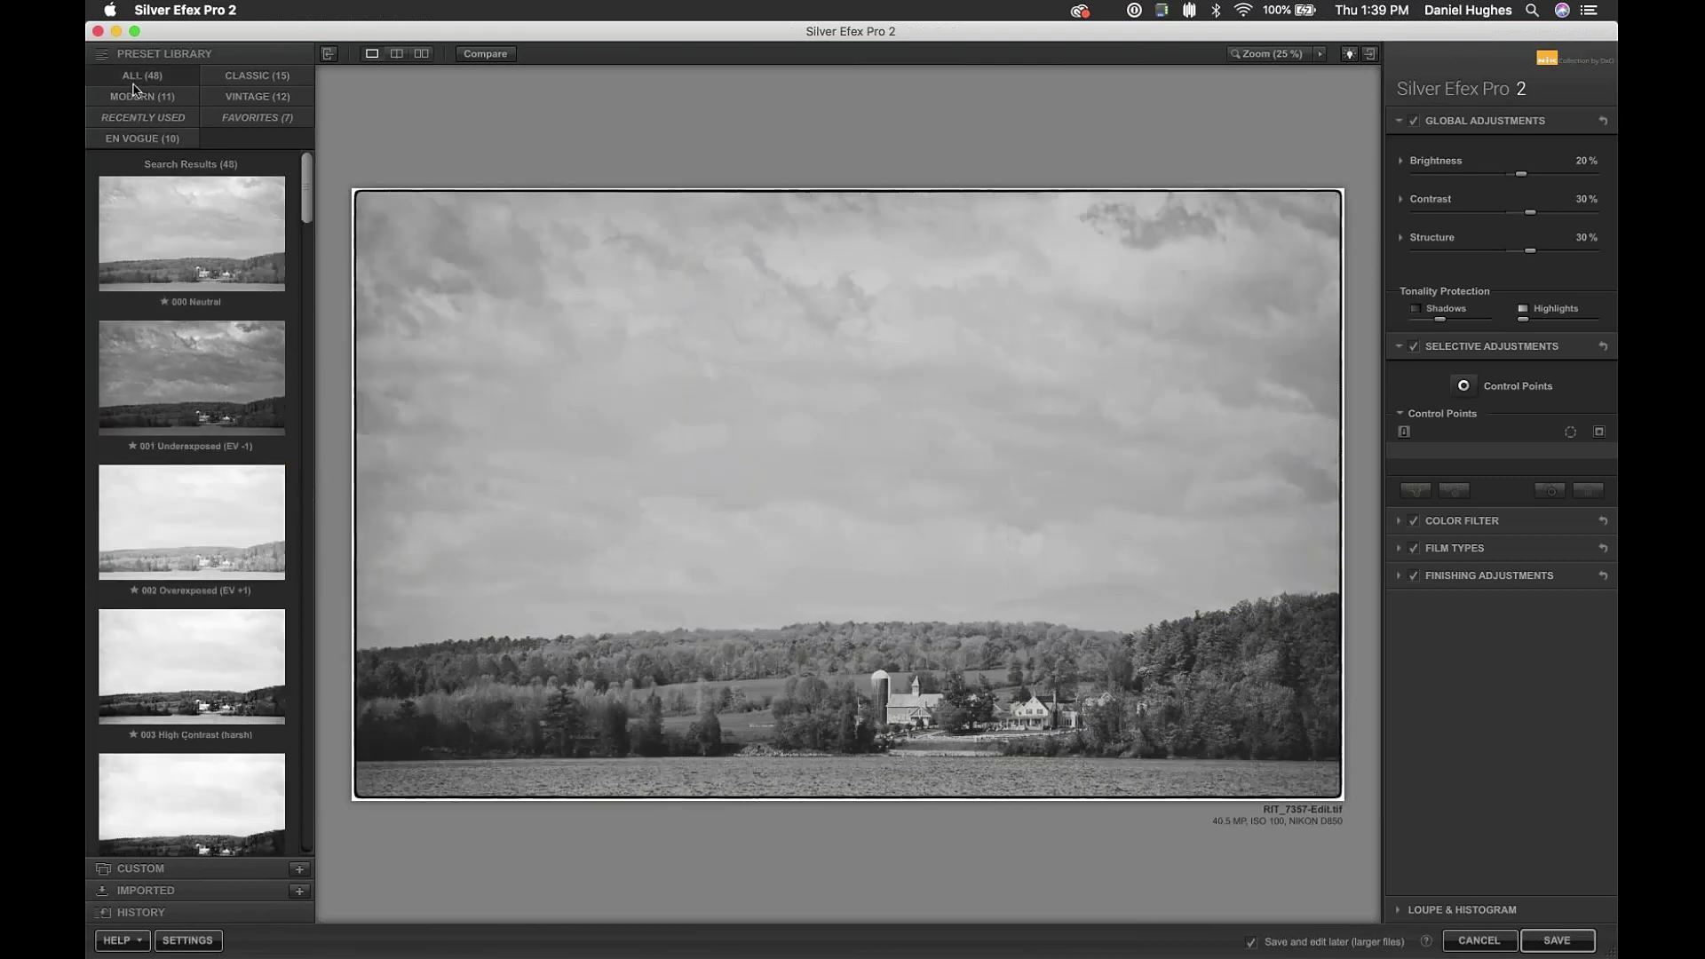
click(142, 208)
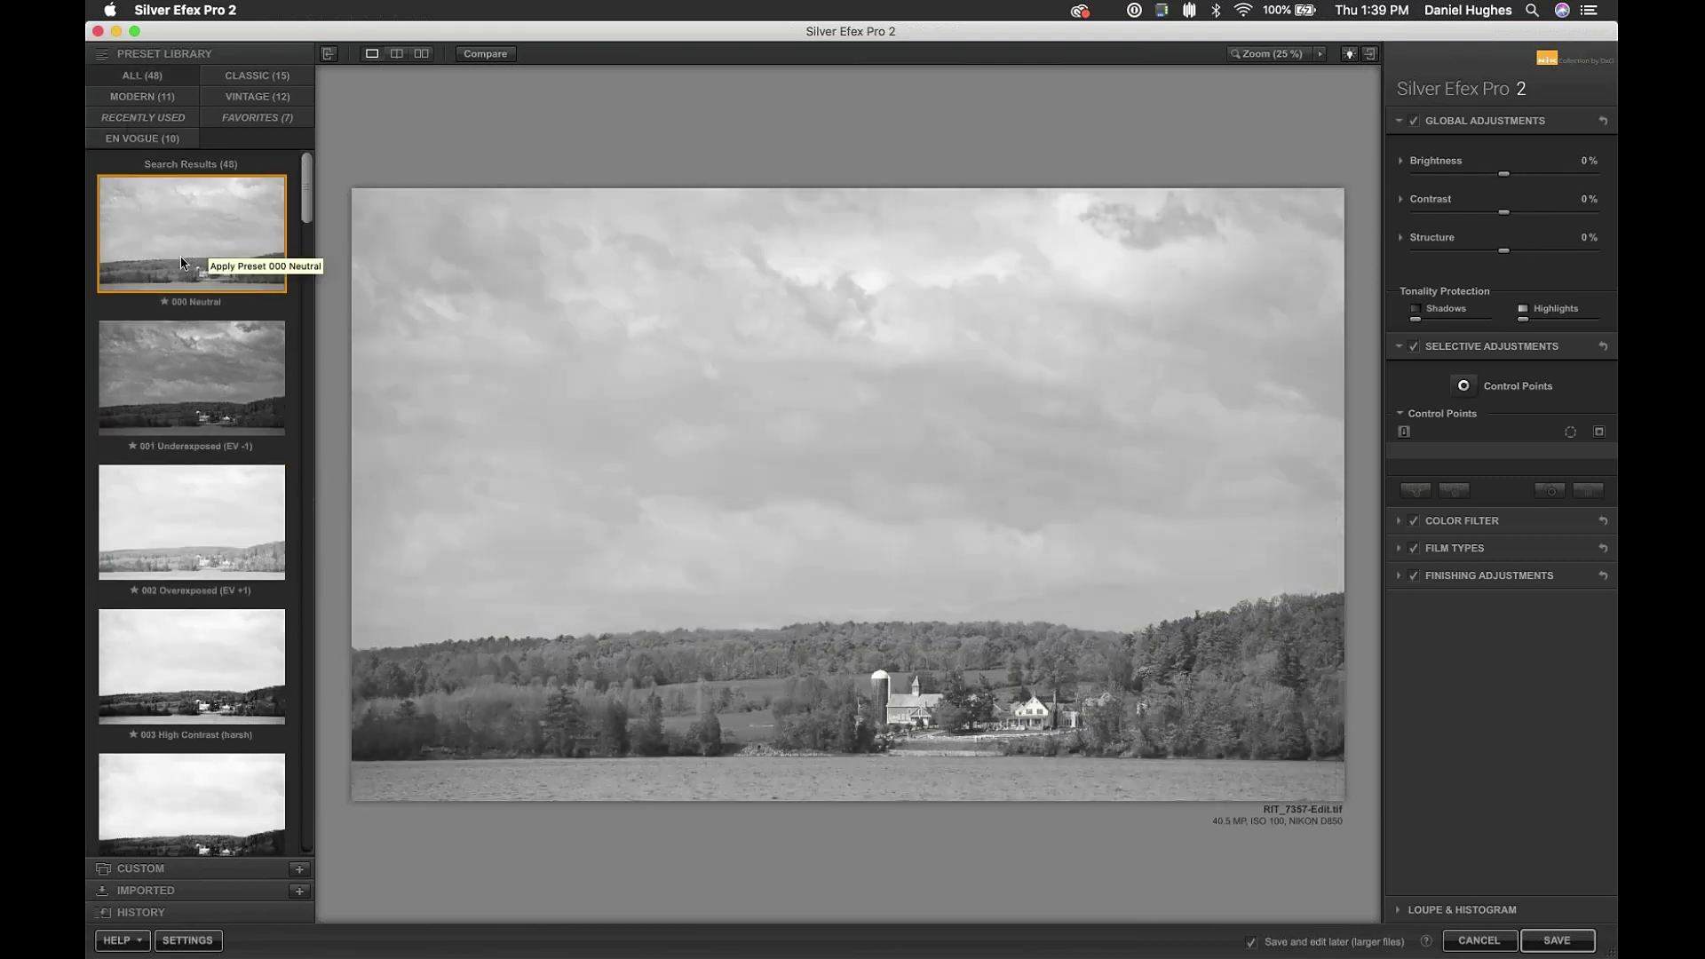
- Hide the preset library and set the landscape's Dynamic Brightness to -47%
click(321, 53)
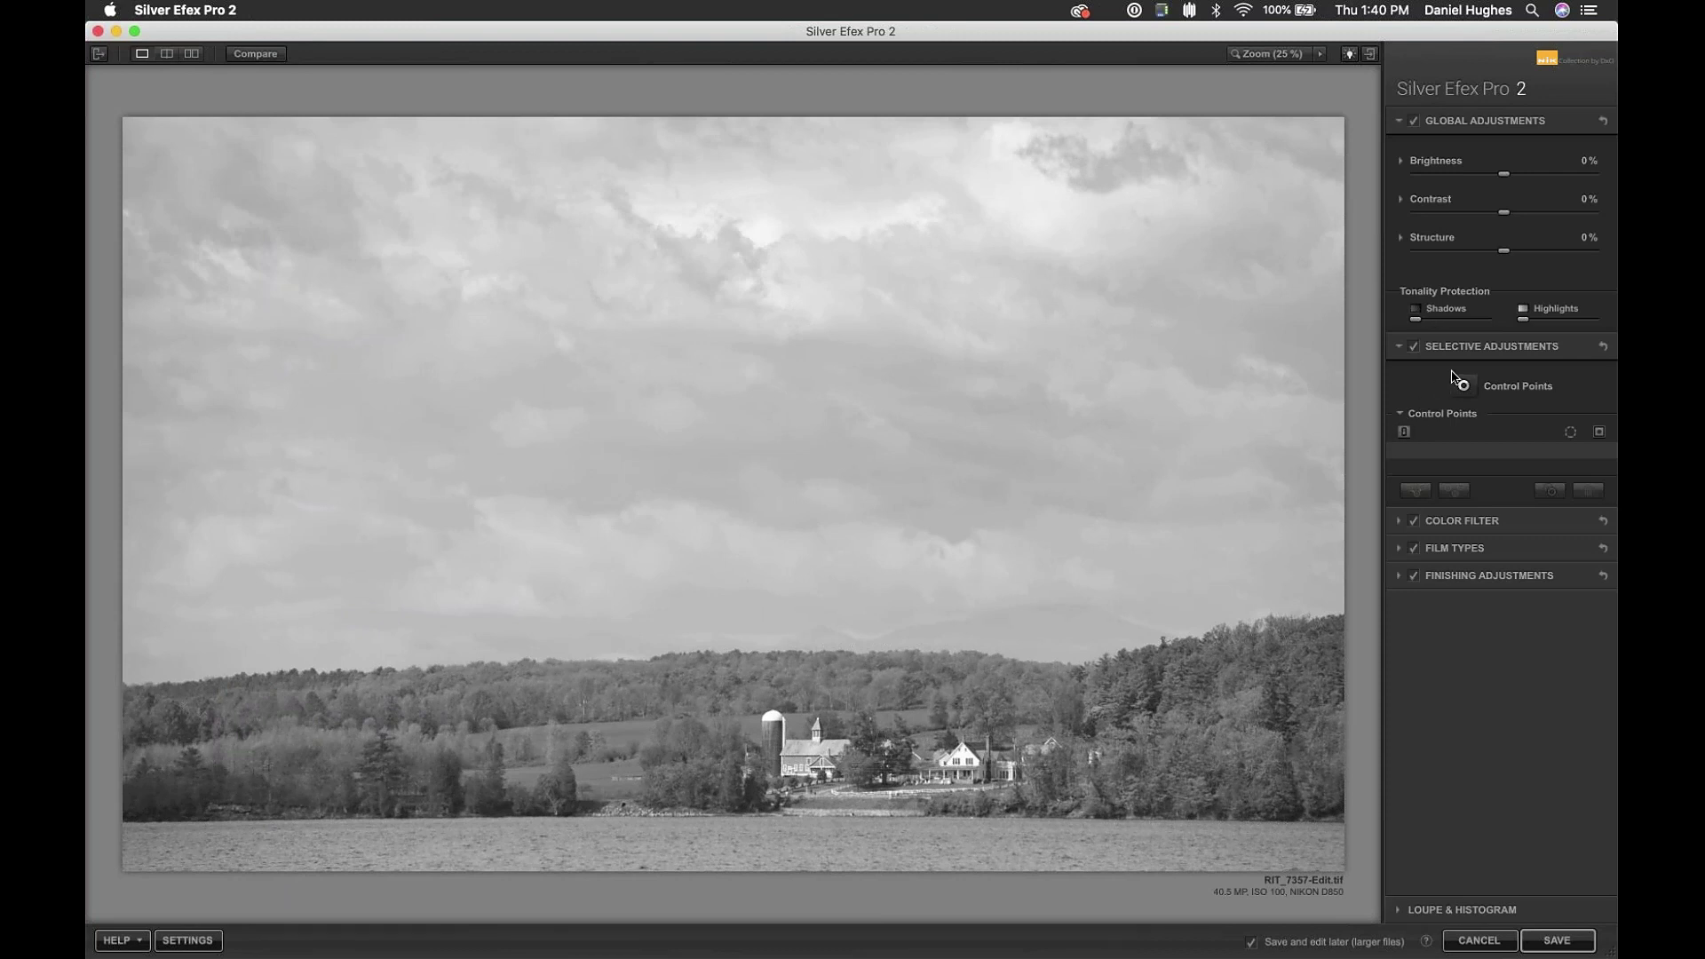
click(1401, 162)
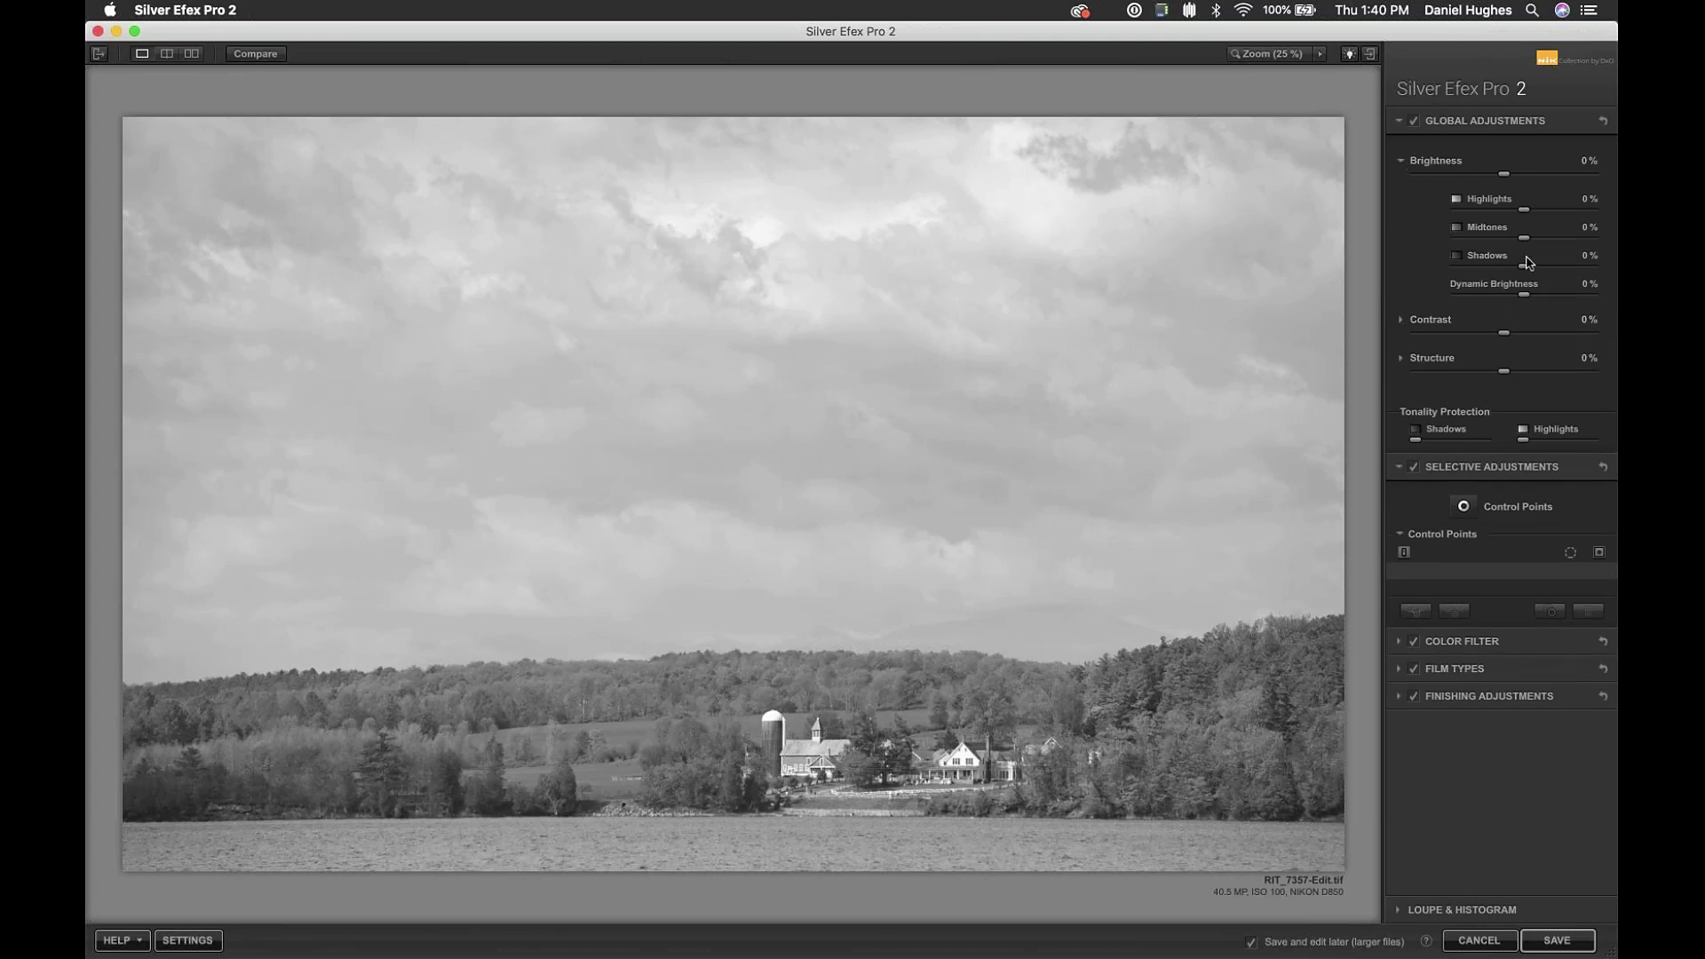
drag(1524, 294, 1498, 300)
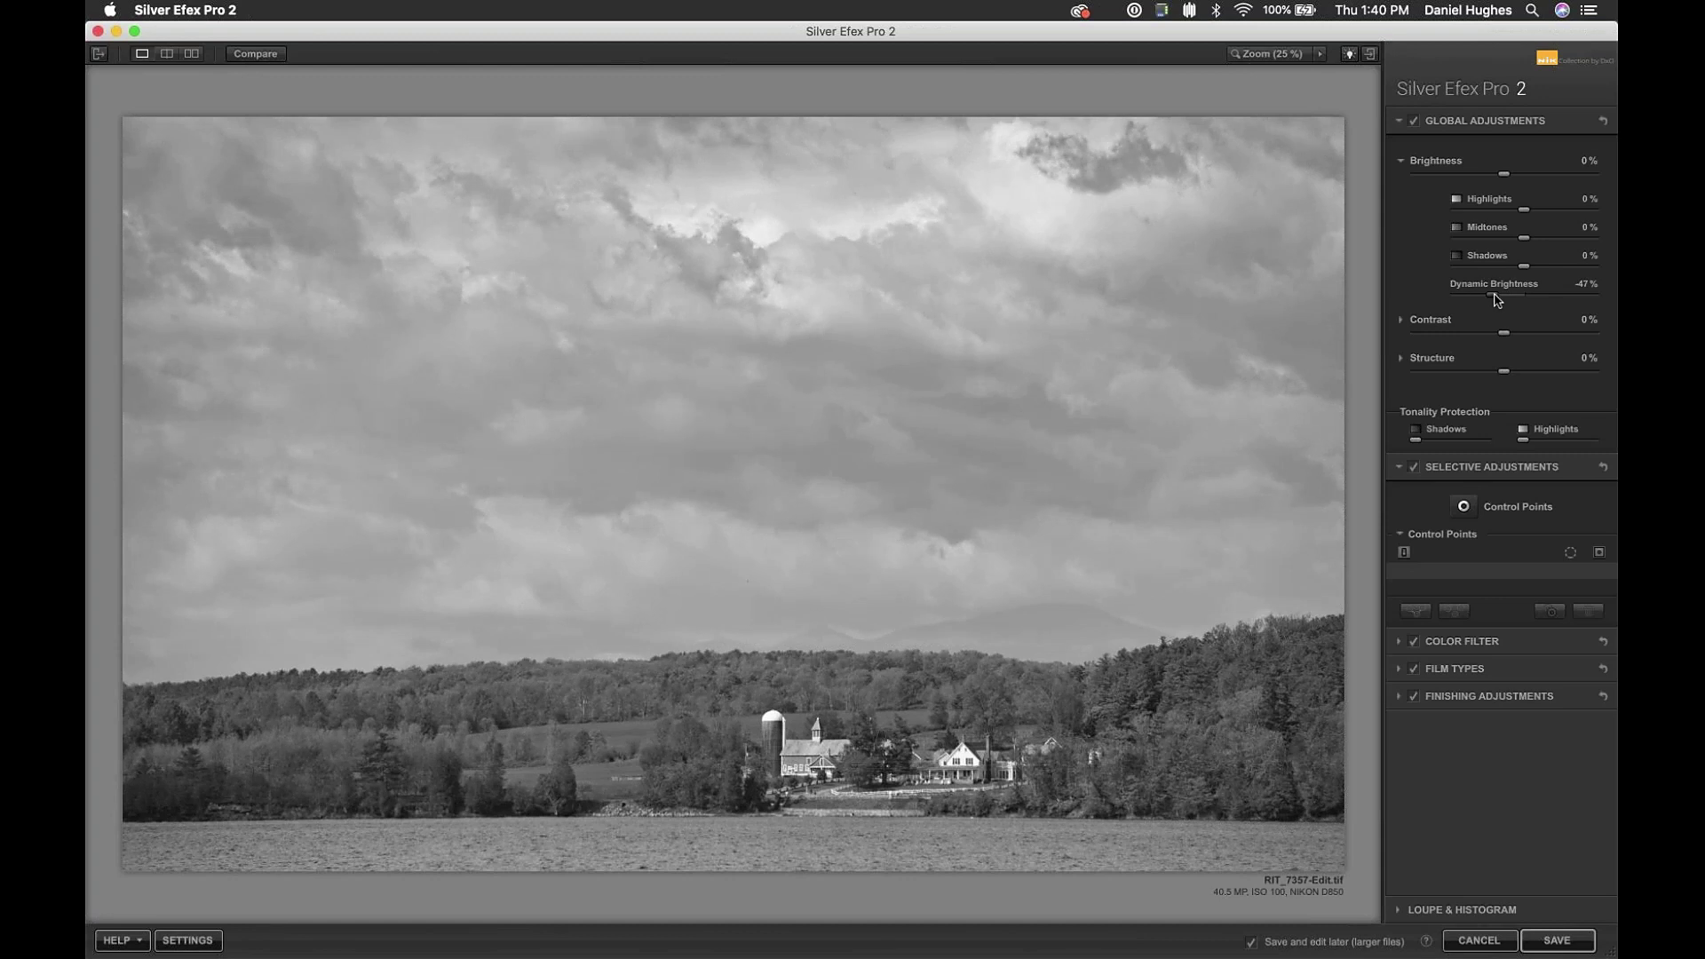
click(1422, 160)
- Within the Contrast settings, try Soft Contrast at 100%, return it to 0%, and slightly raise Amplify Blacks
click(1422, 201)
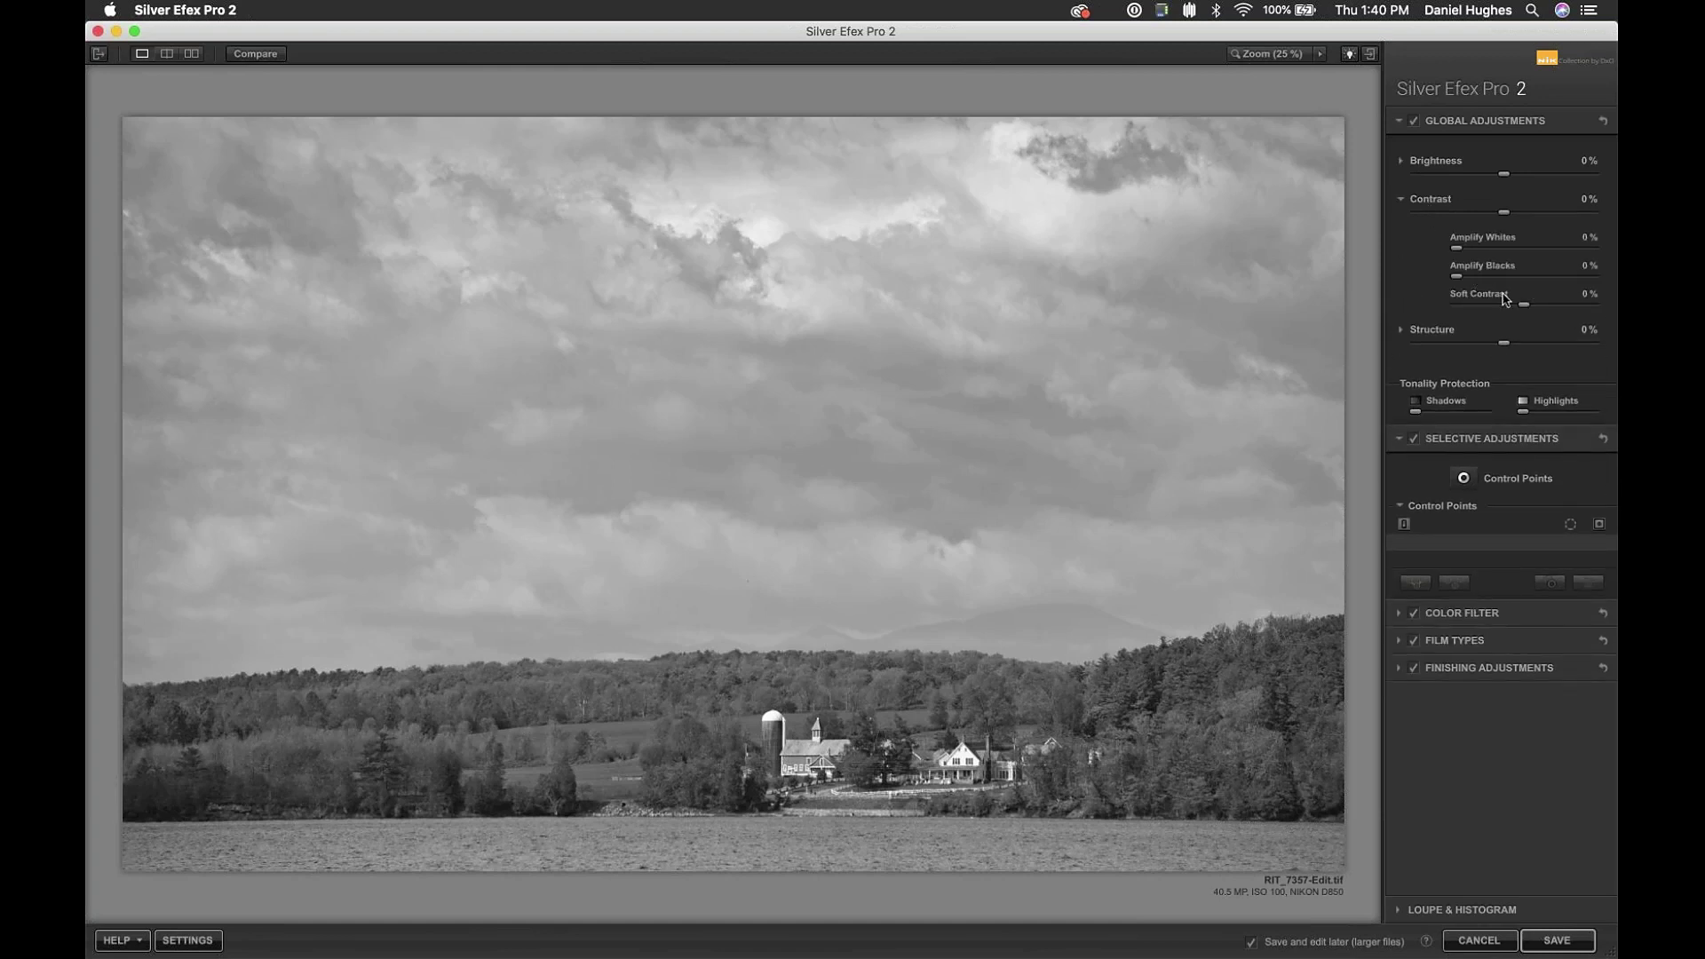
drag(1525, 309, 1594, 306)
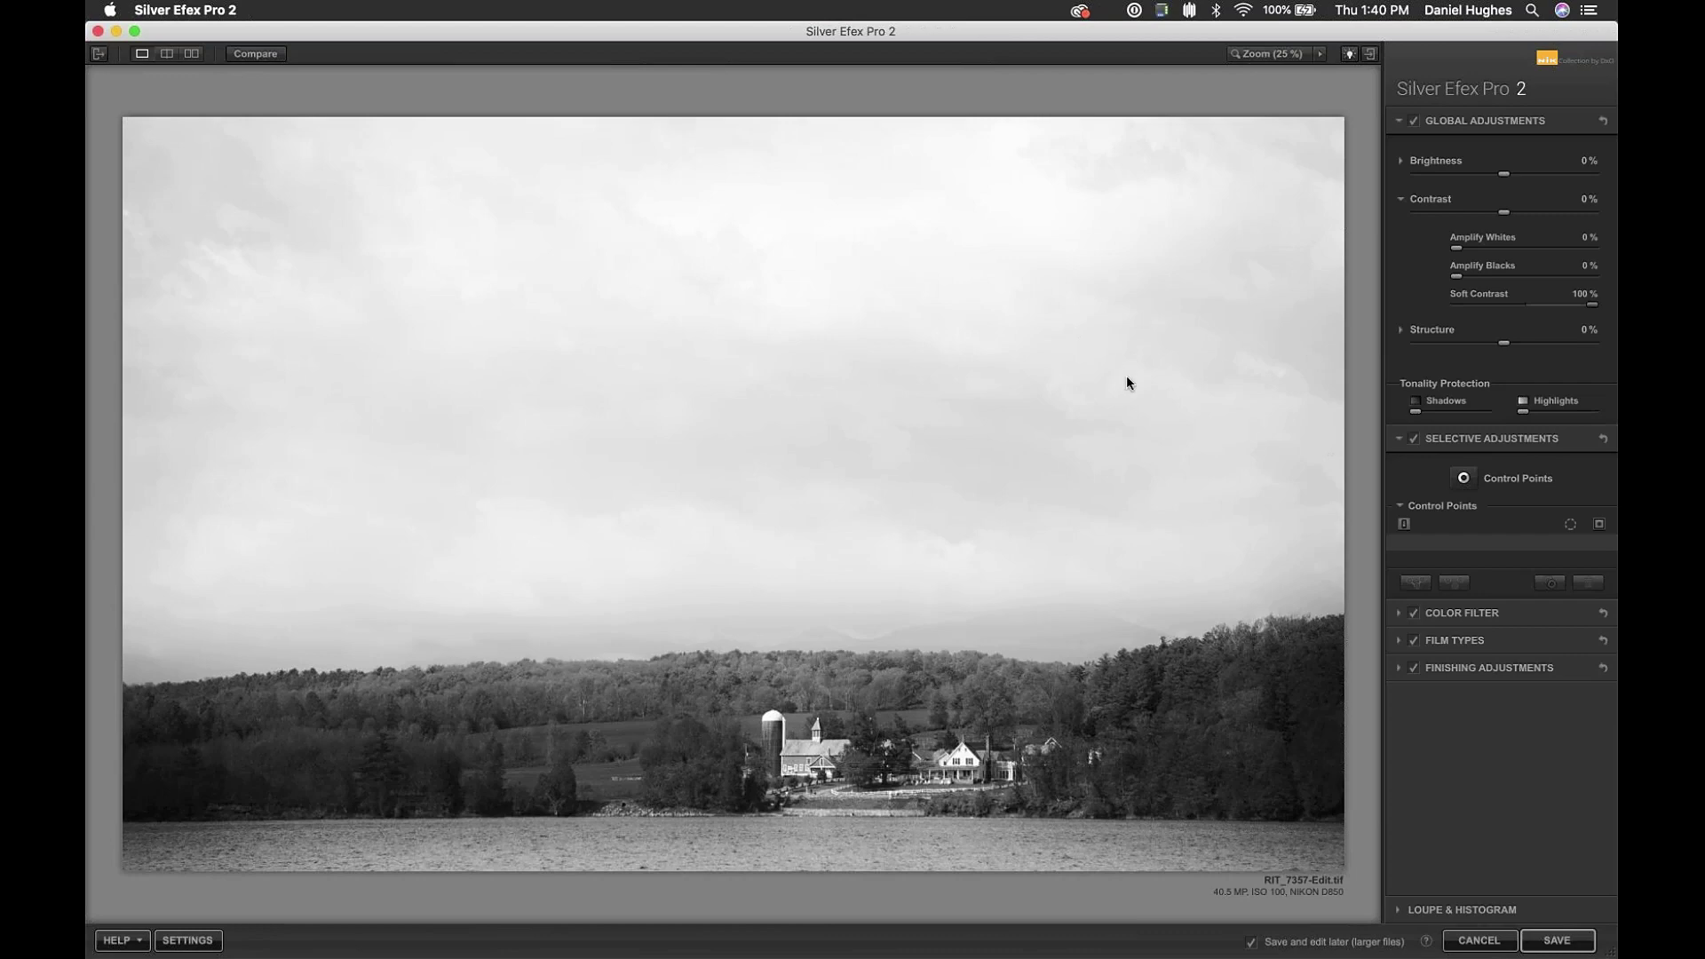
drag(1593, 305, 1533, 309)
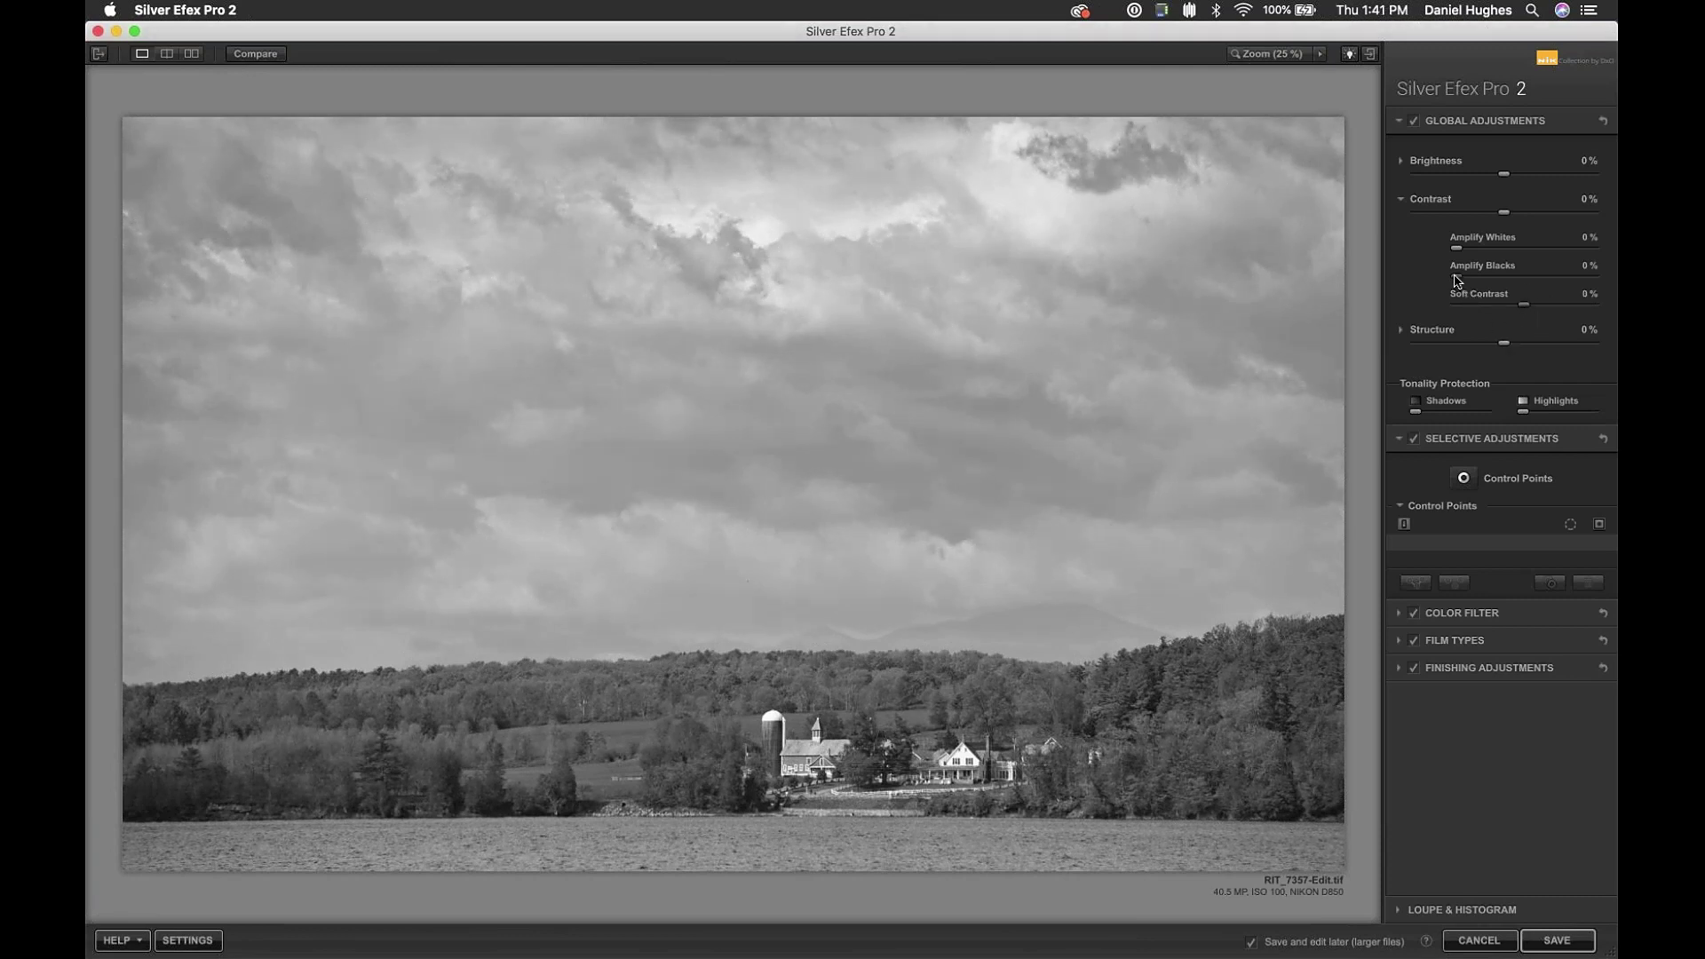
mouse_move(1457, 277)
mouse_down()
mouse_move(1488, 277)
mouse_move(1472, 249)
mouse_up()
click(1403, 201)
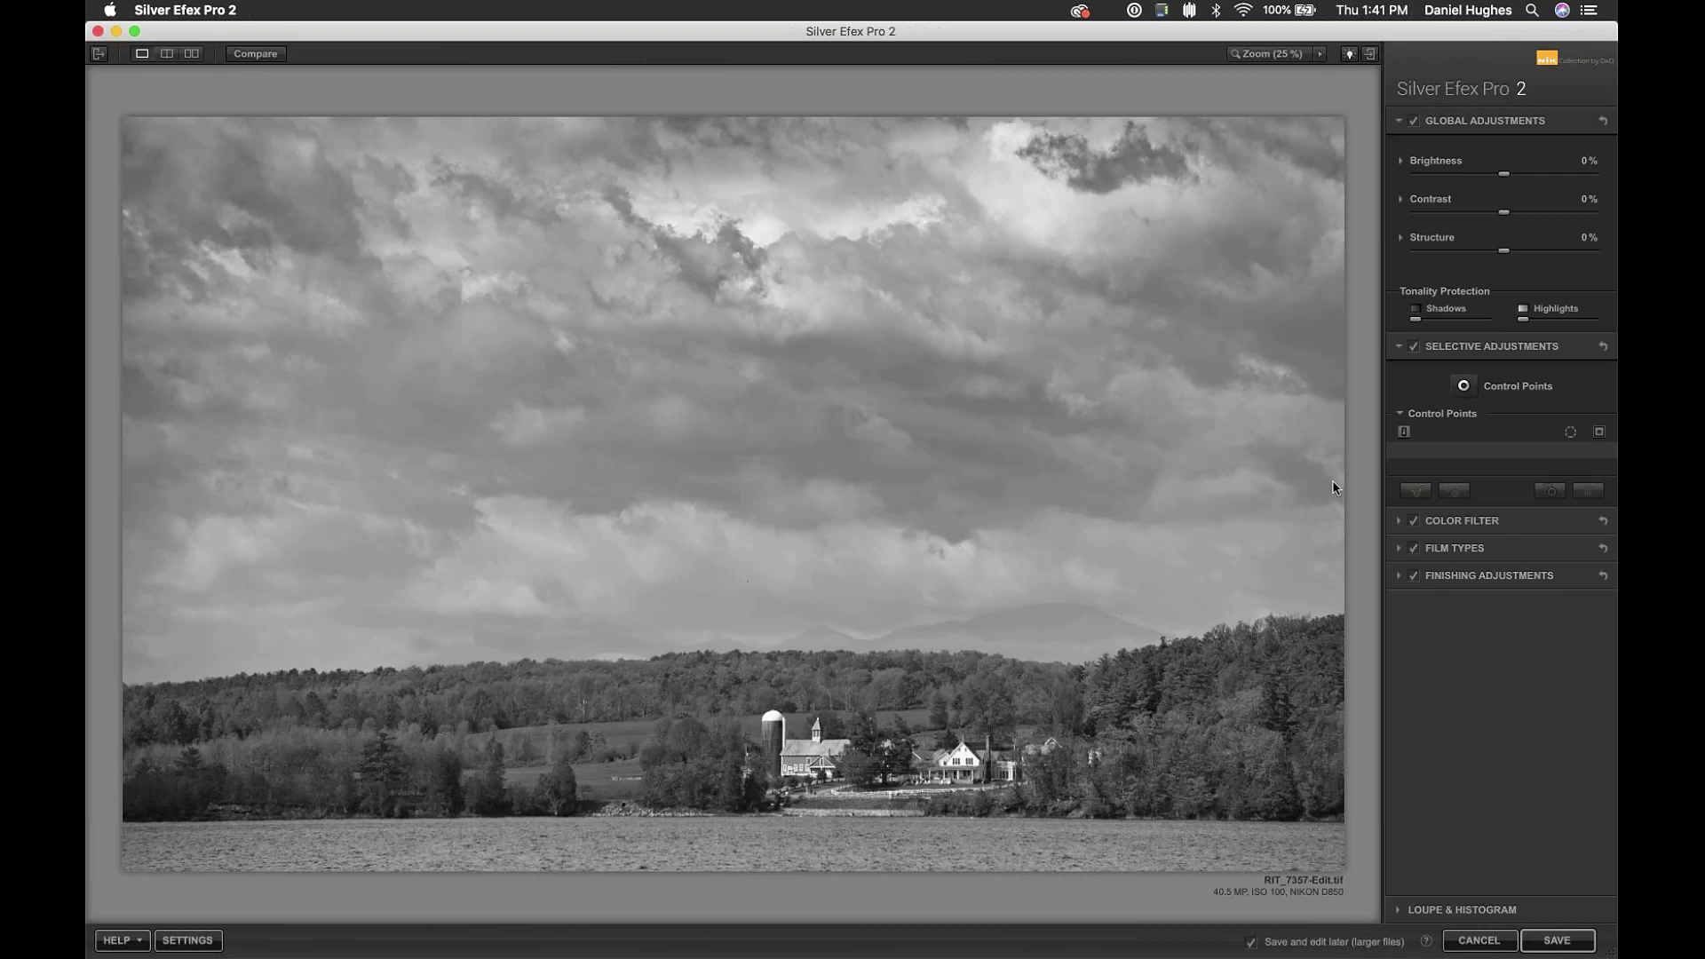
- Collapse Global Adjustments and place a selective control point on the lake water near the photo's lower-right corner
click(1448, 120)
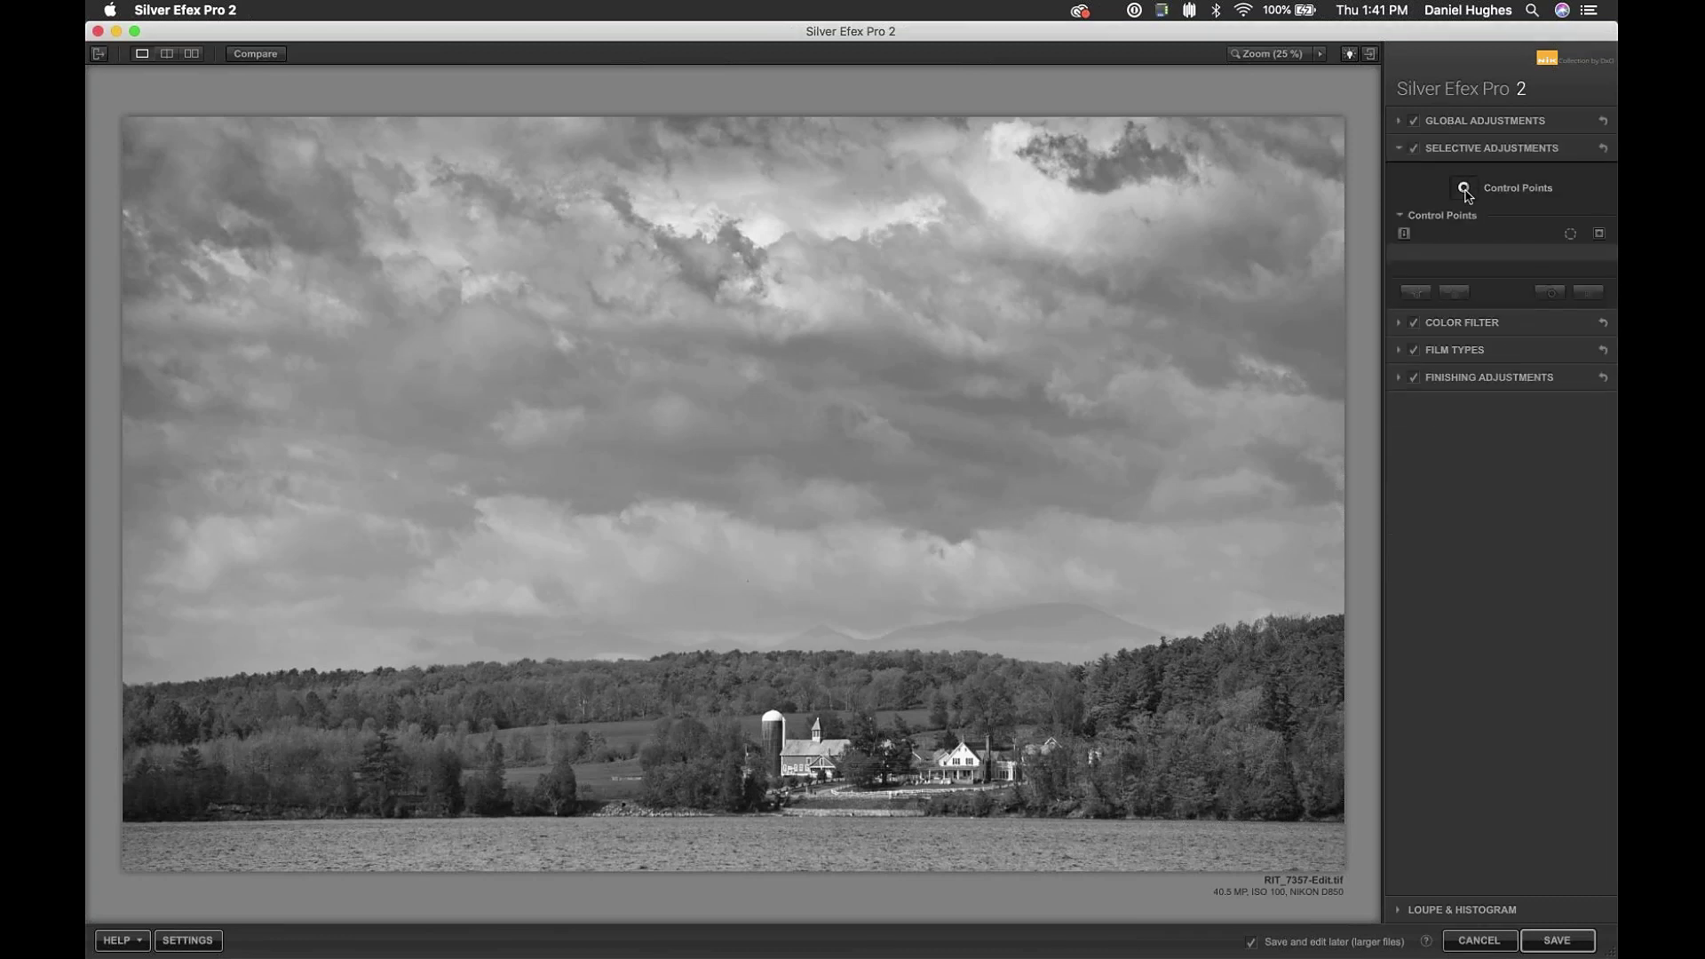
click(1464, 187)
click(1257, 863)
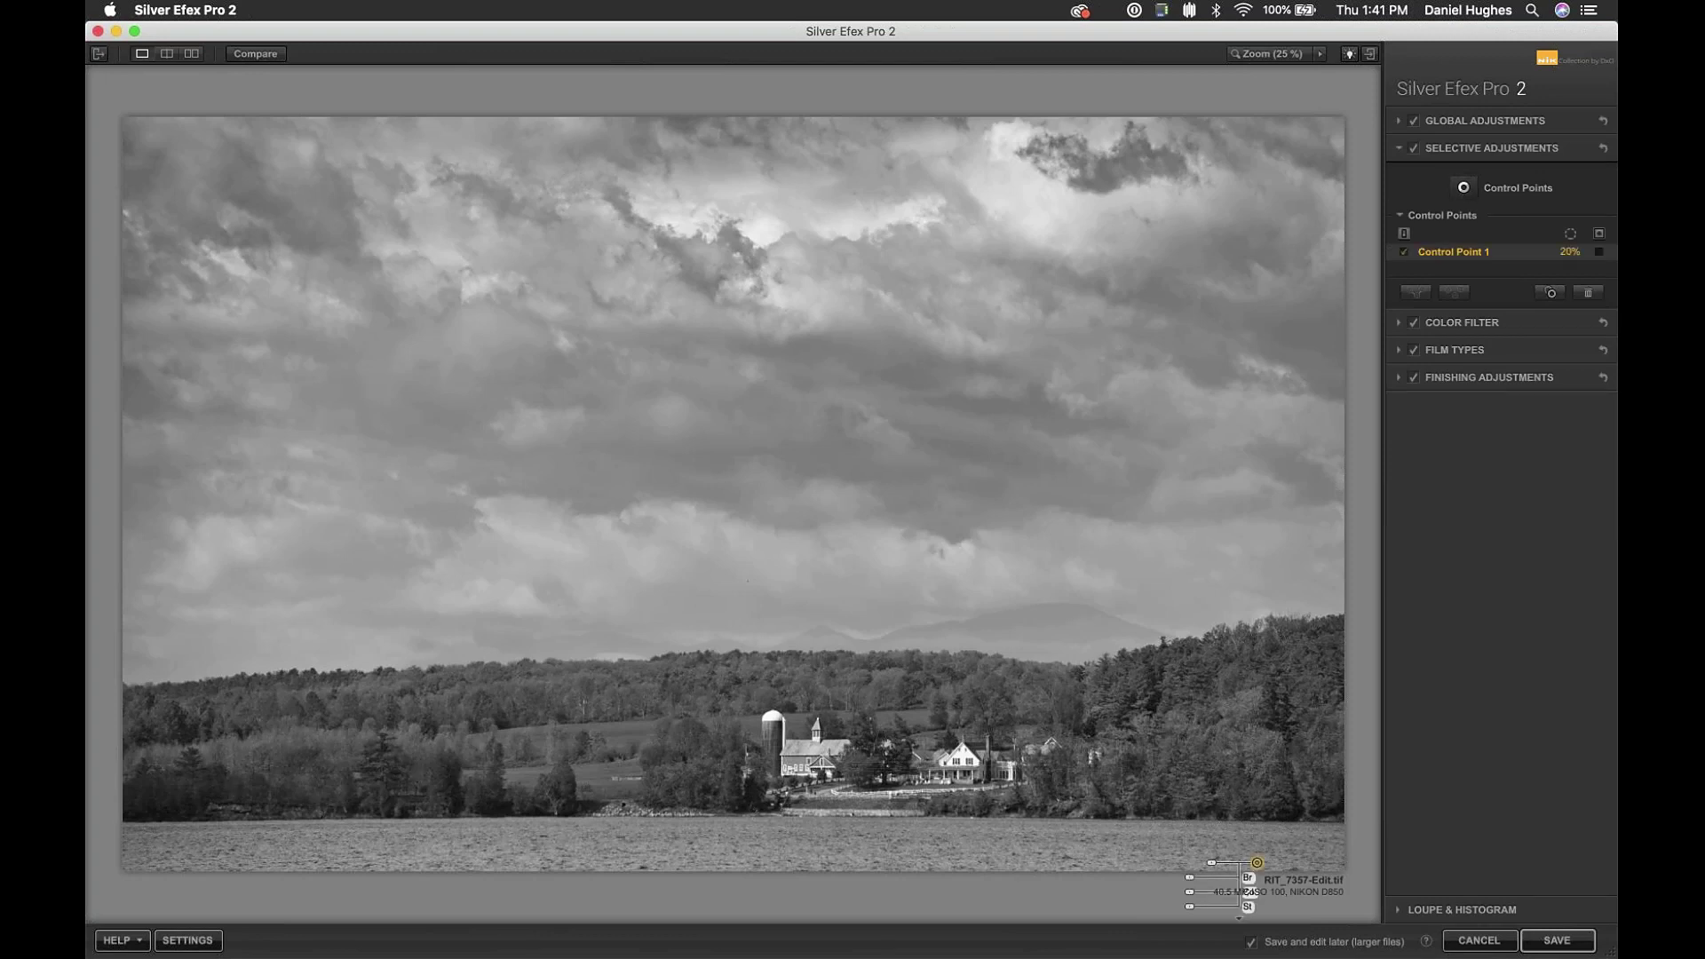
drag(1256, 863, 1221, 870)
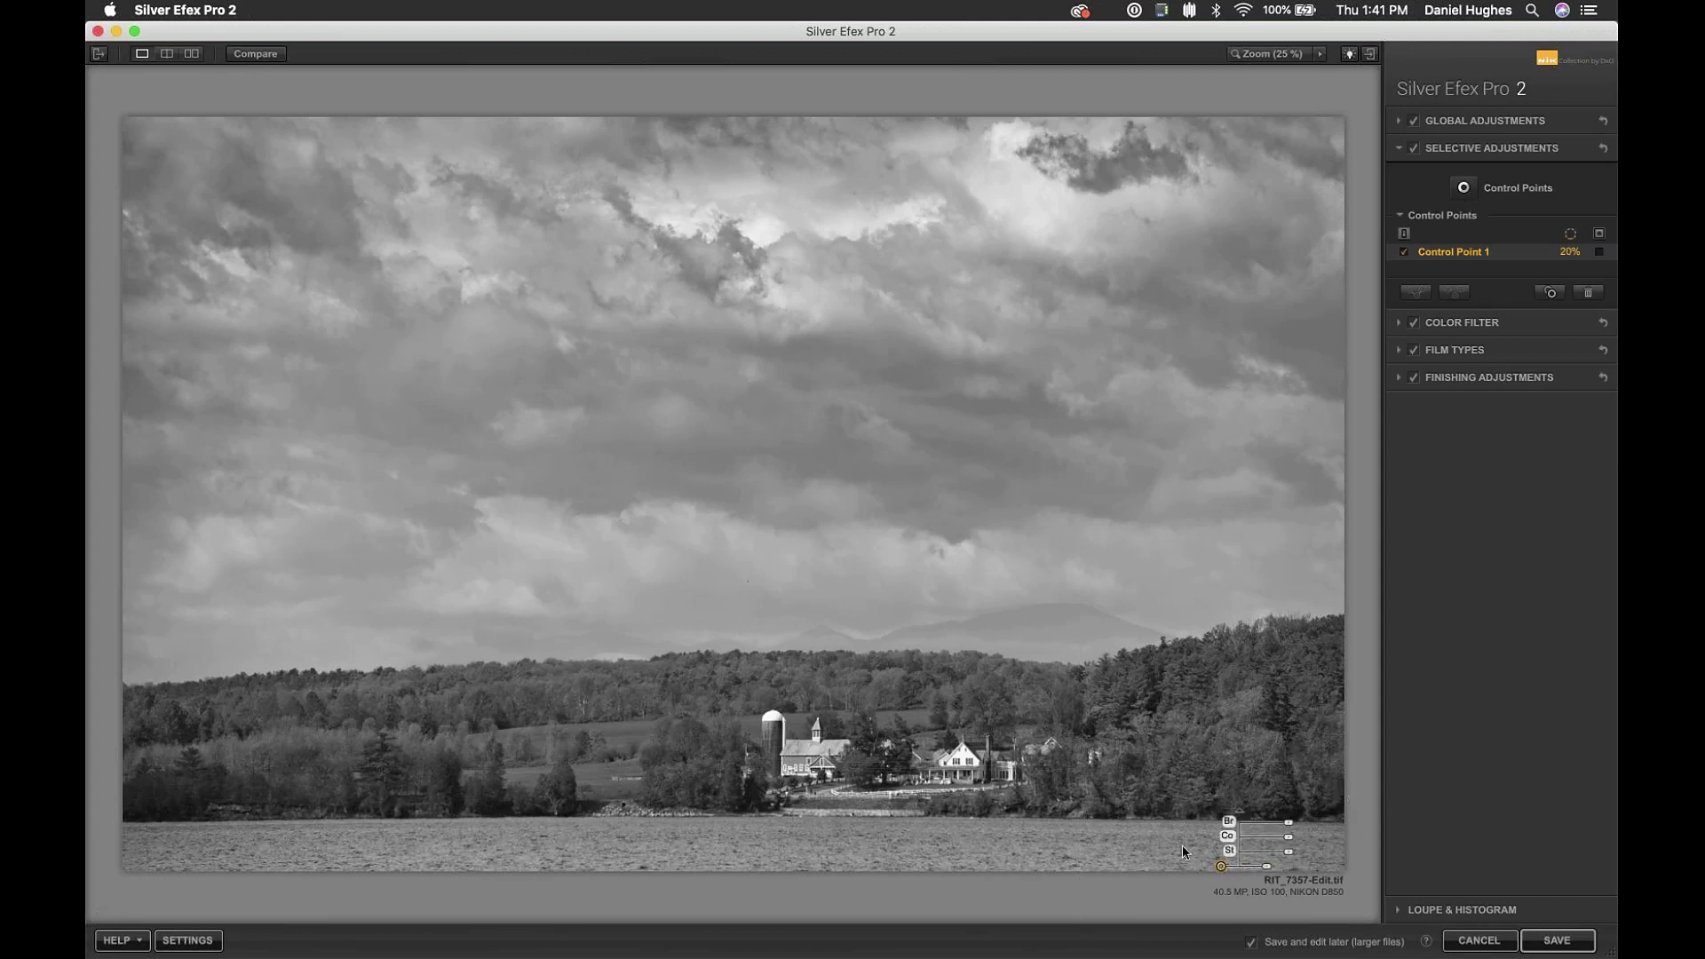
drag(1222, 867, 1219, 865)
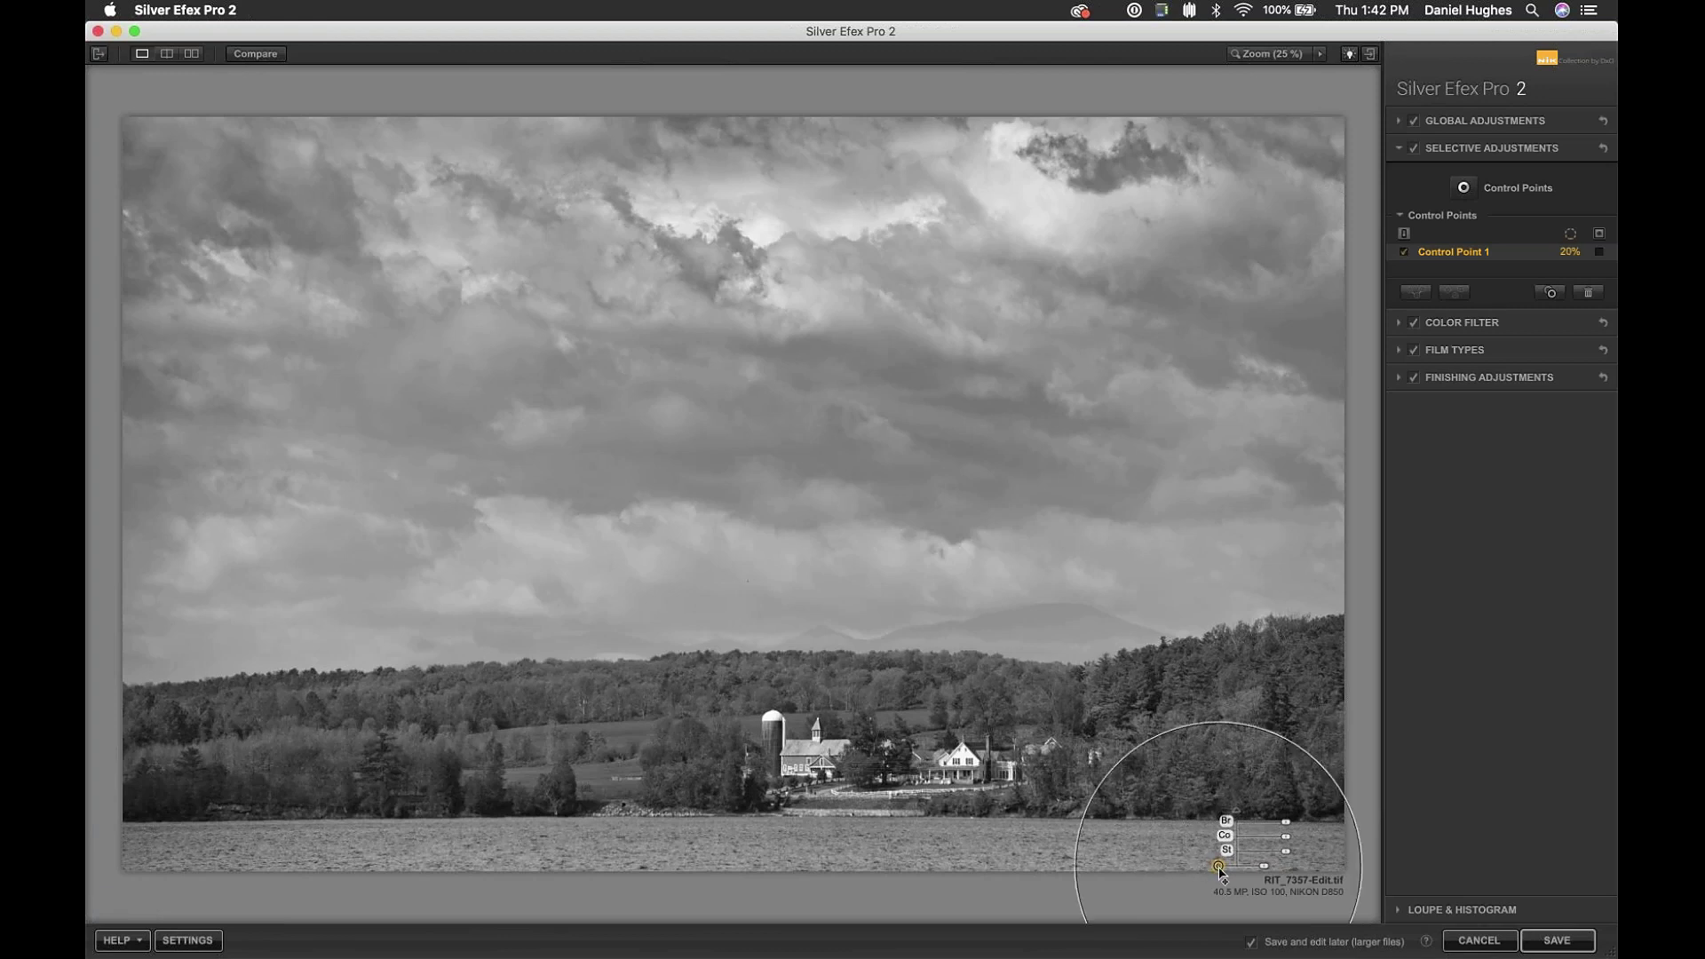
- Try the lake control point at 100% size, raise its Brightness strongly, and set its size to 13%
drag(1286, 828, 1386, 847)
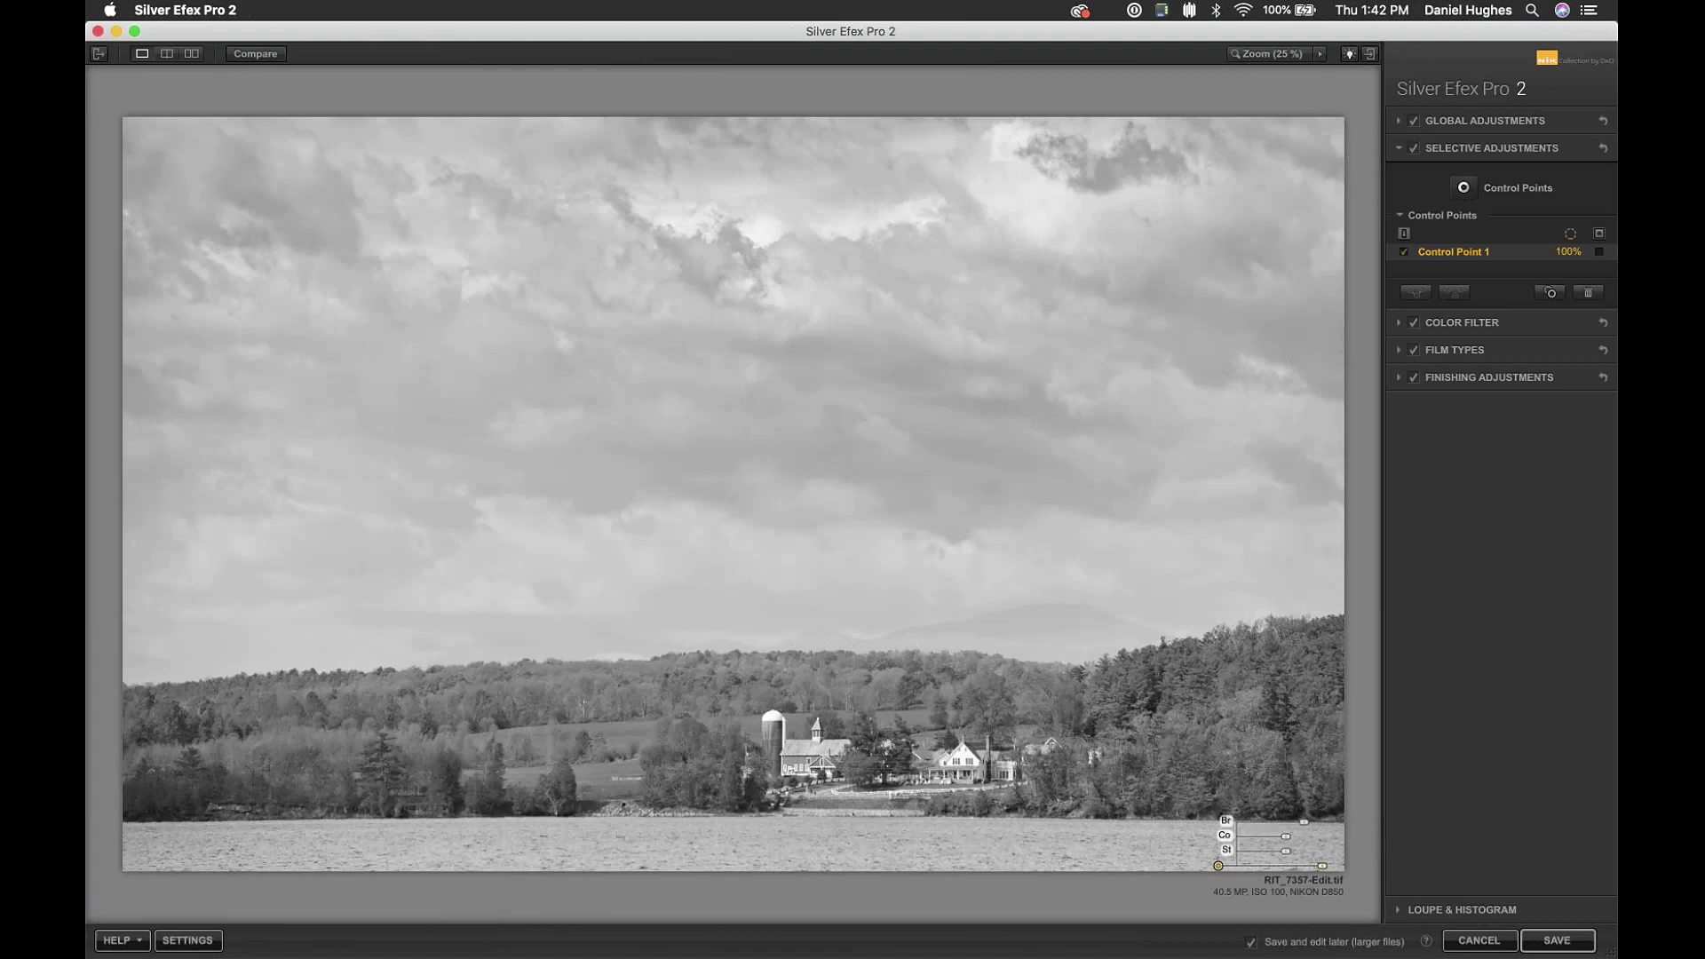
drag(1218, 868, 1091, 779)
drag(1146, 850, 1272, 874)
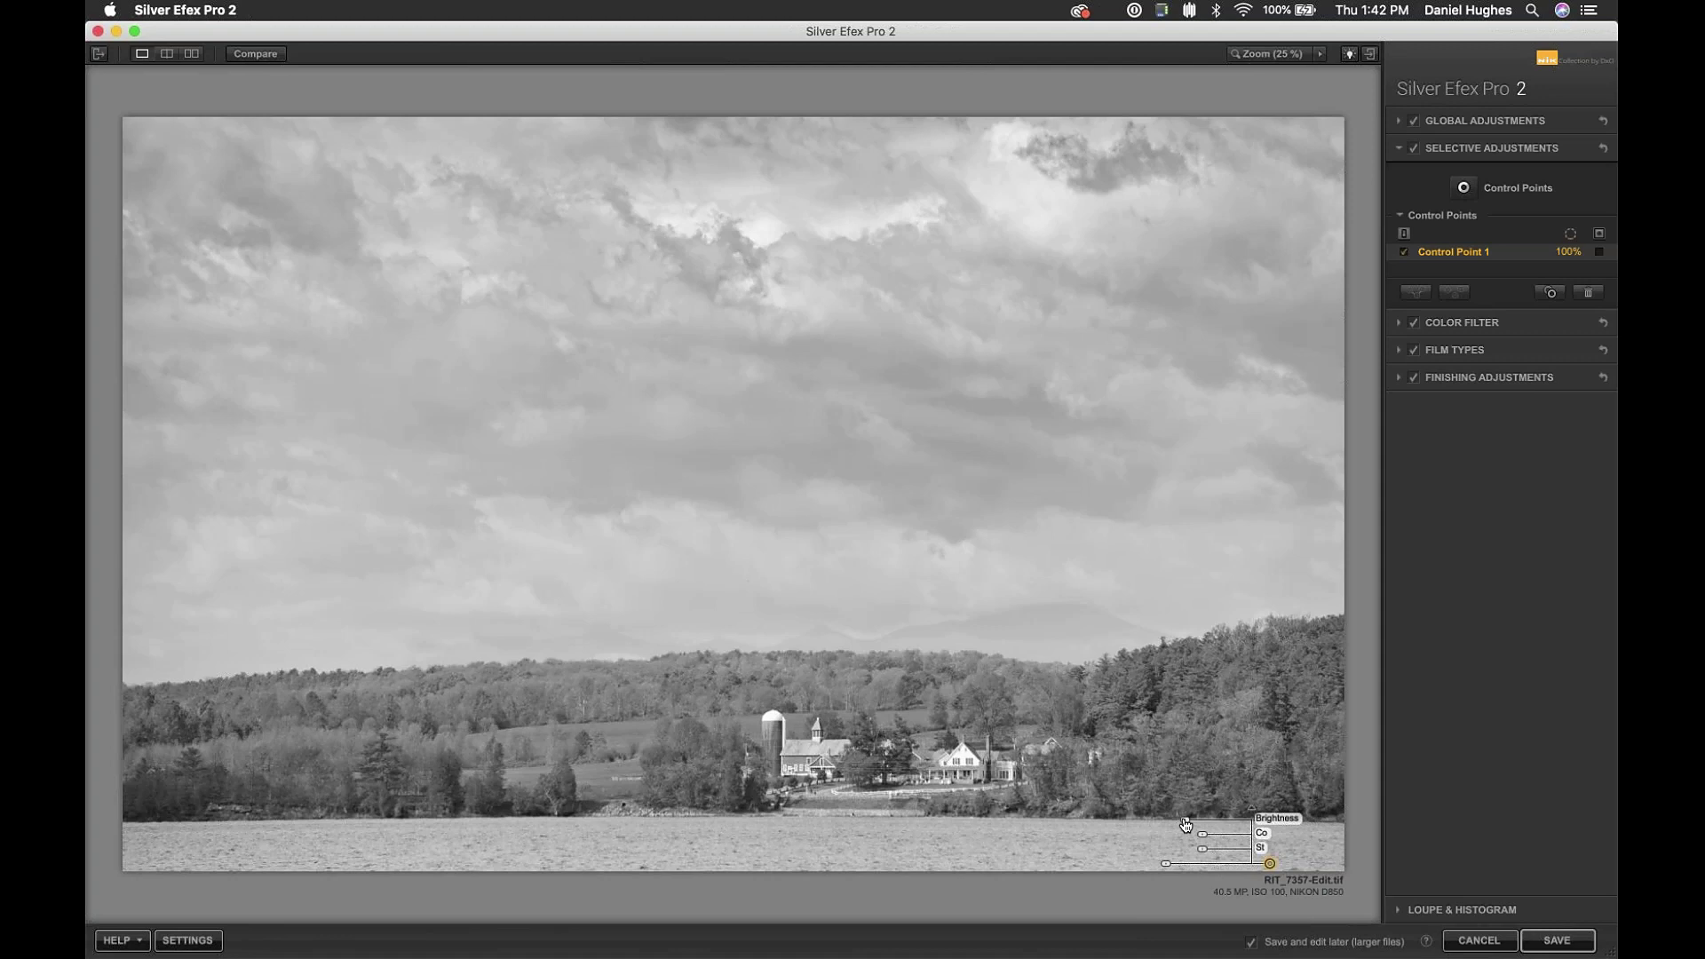
drag(1185, 825, 1173, 825)
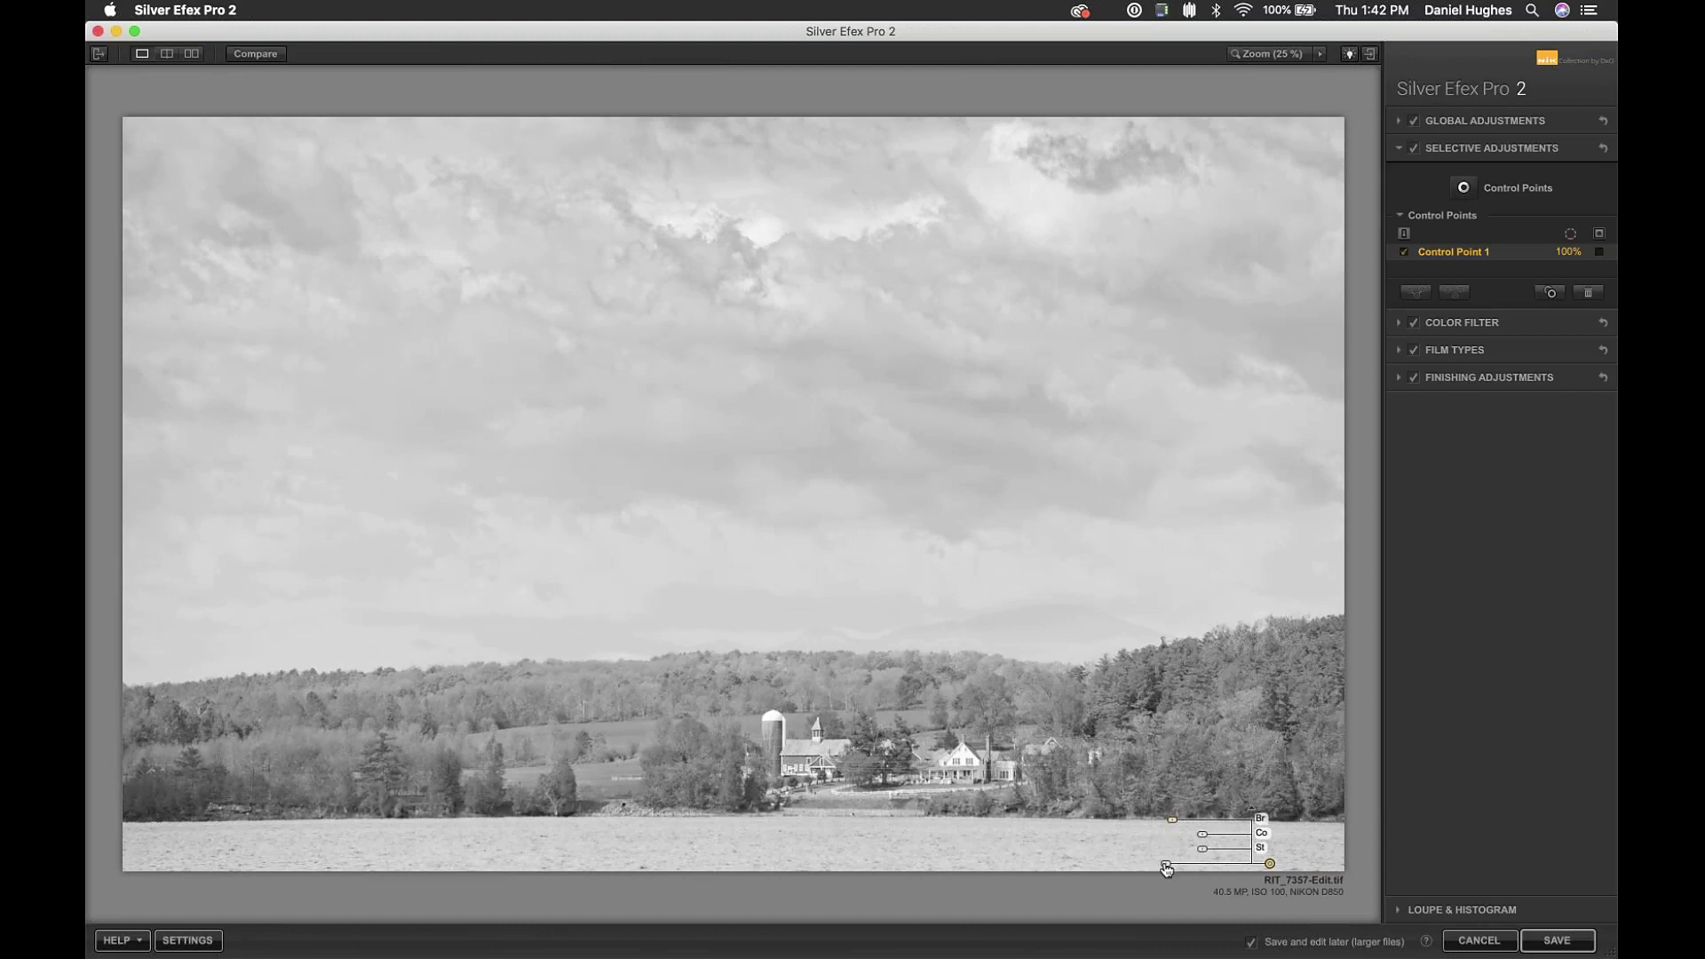
drag(1166, 868, 1230, 870)
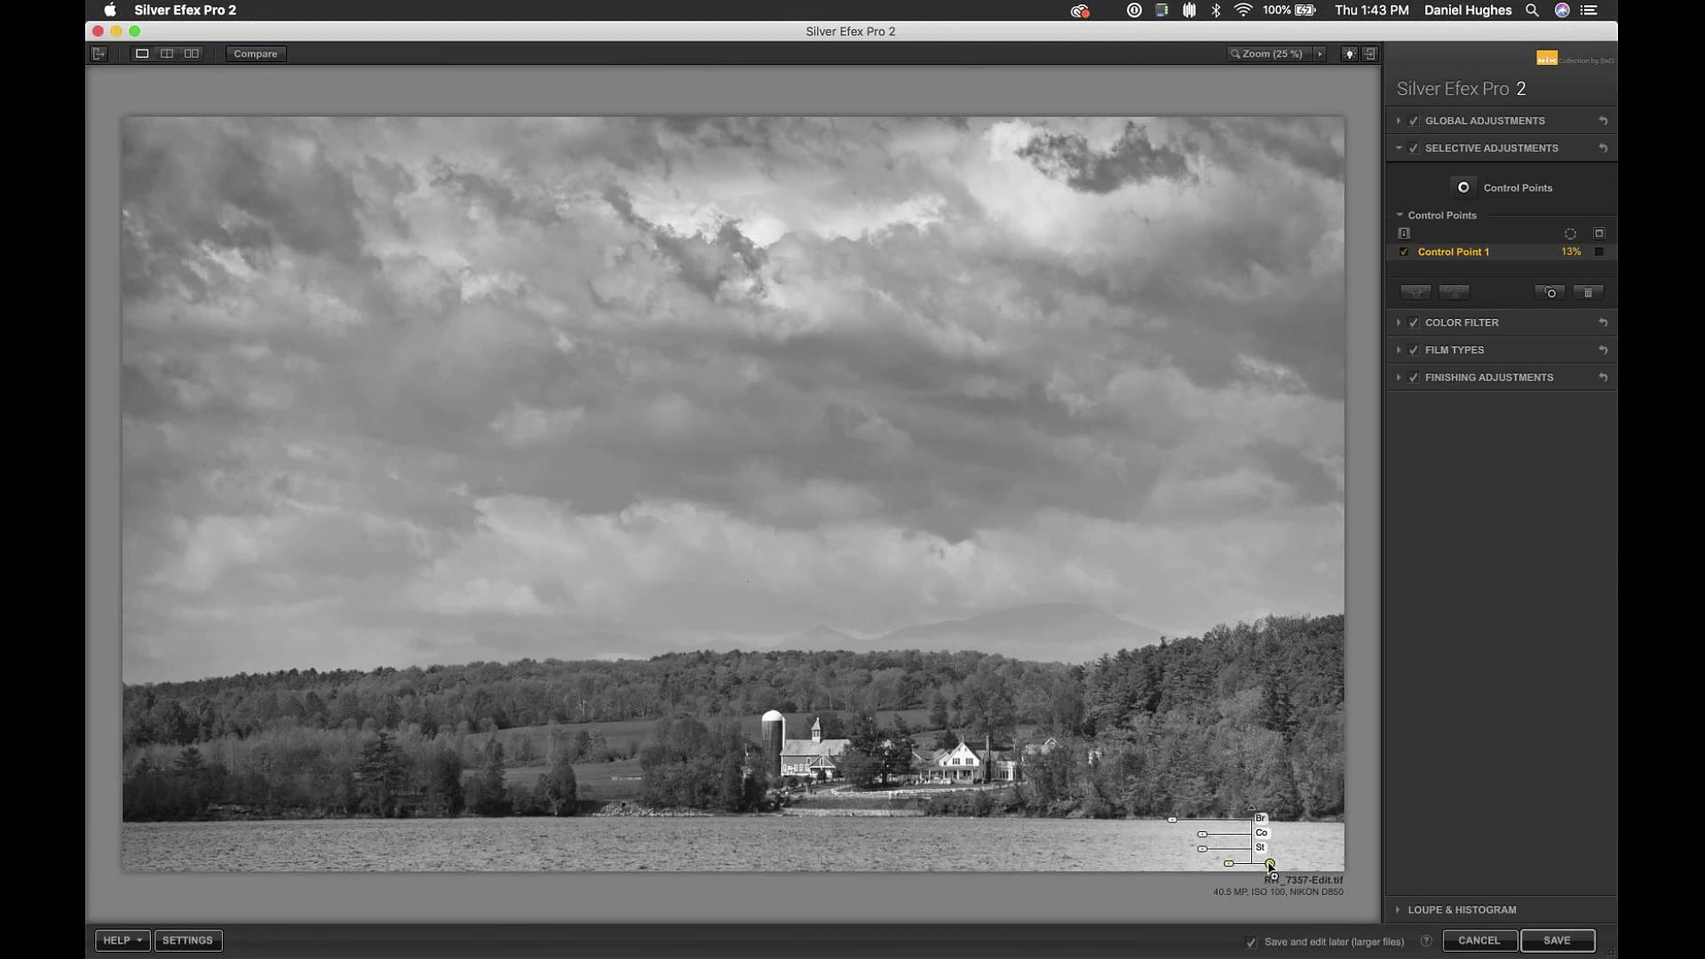
- Duplicate the 13% control point along the lake's lower edge for nine points in total, placing the last at the far left
drag(1271, 866, 974, 869)
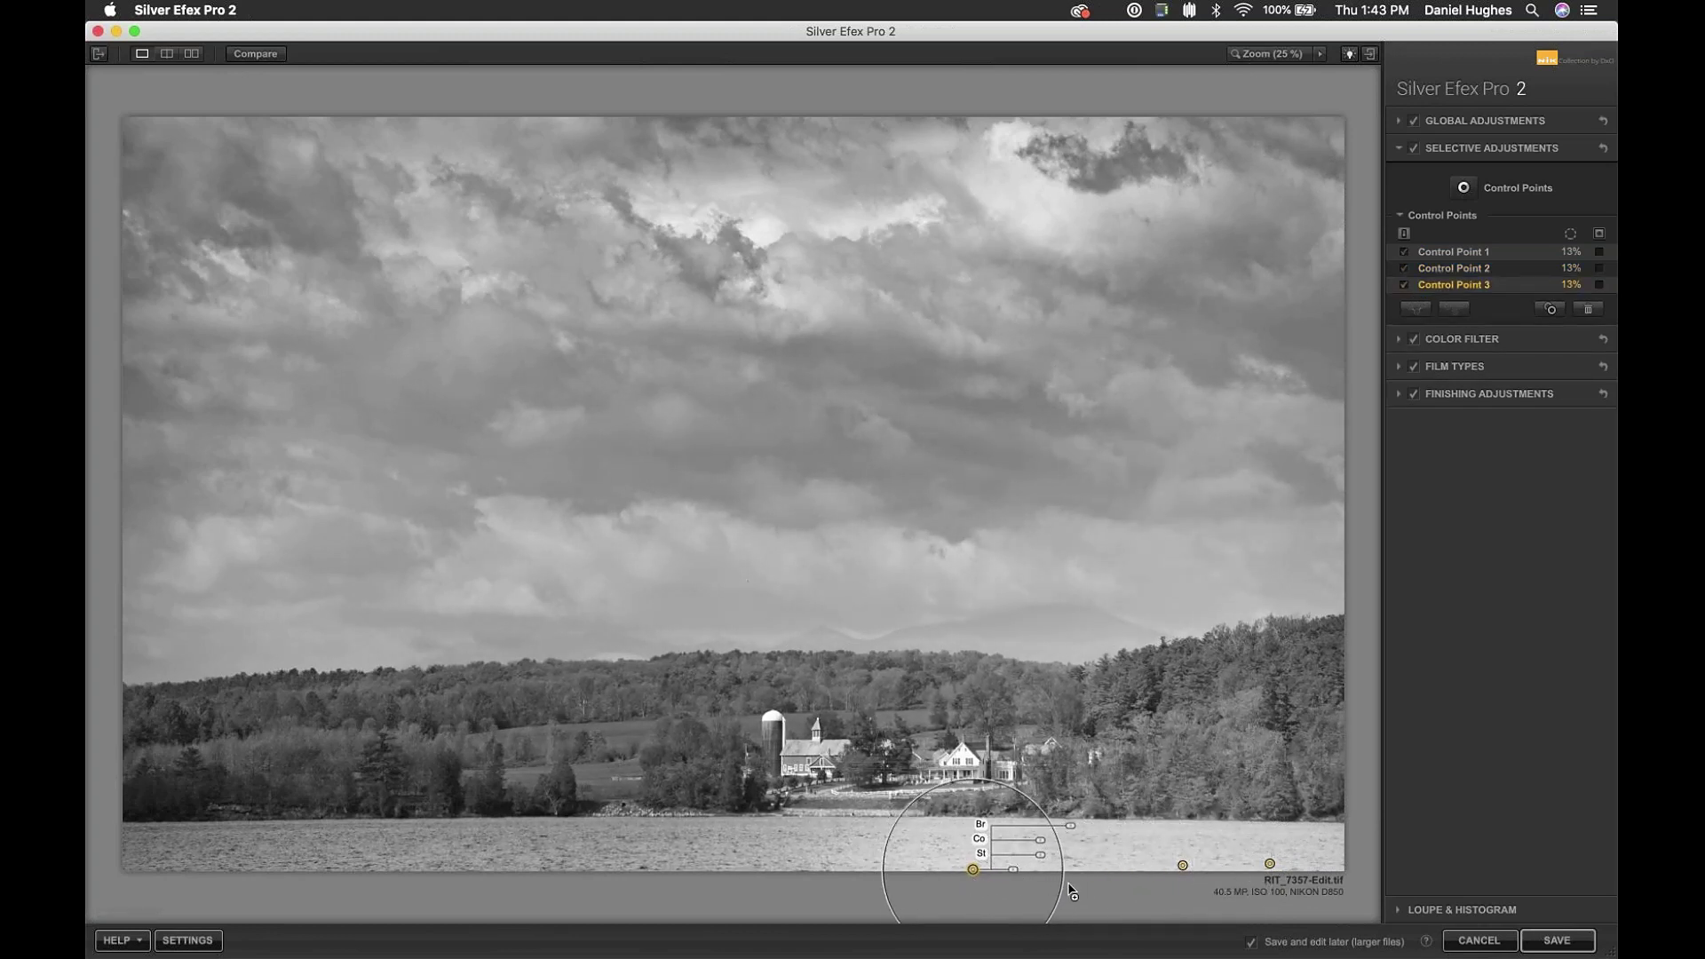
drag(1070, 891, 663, 874)
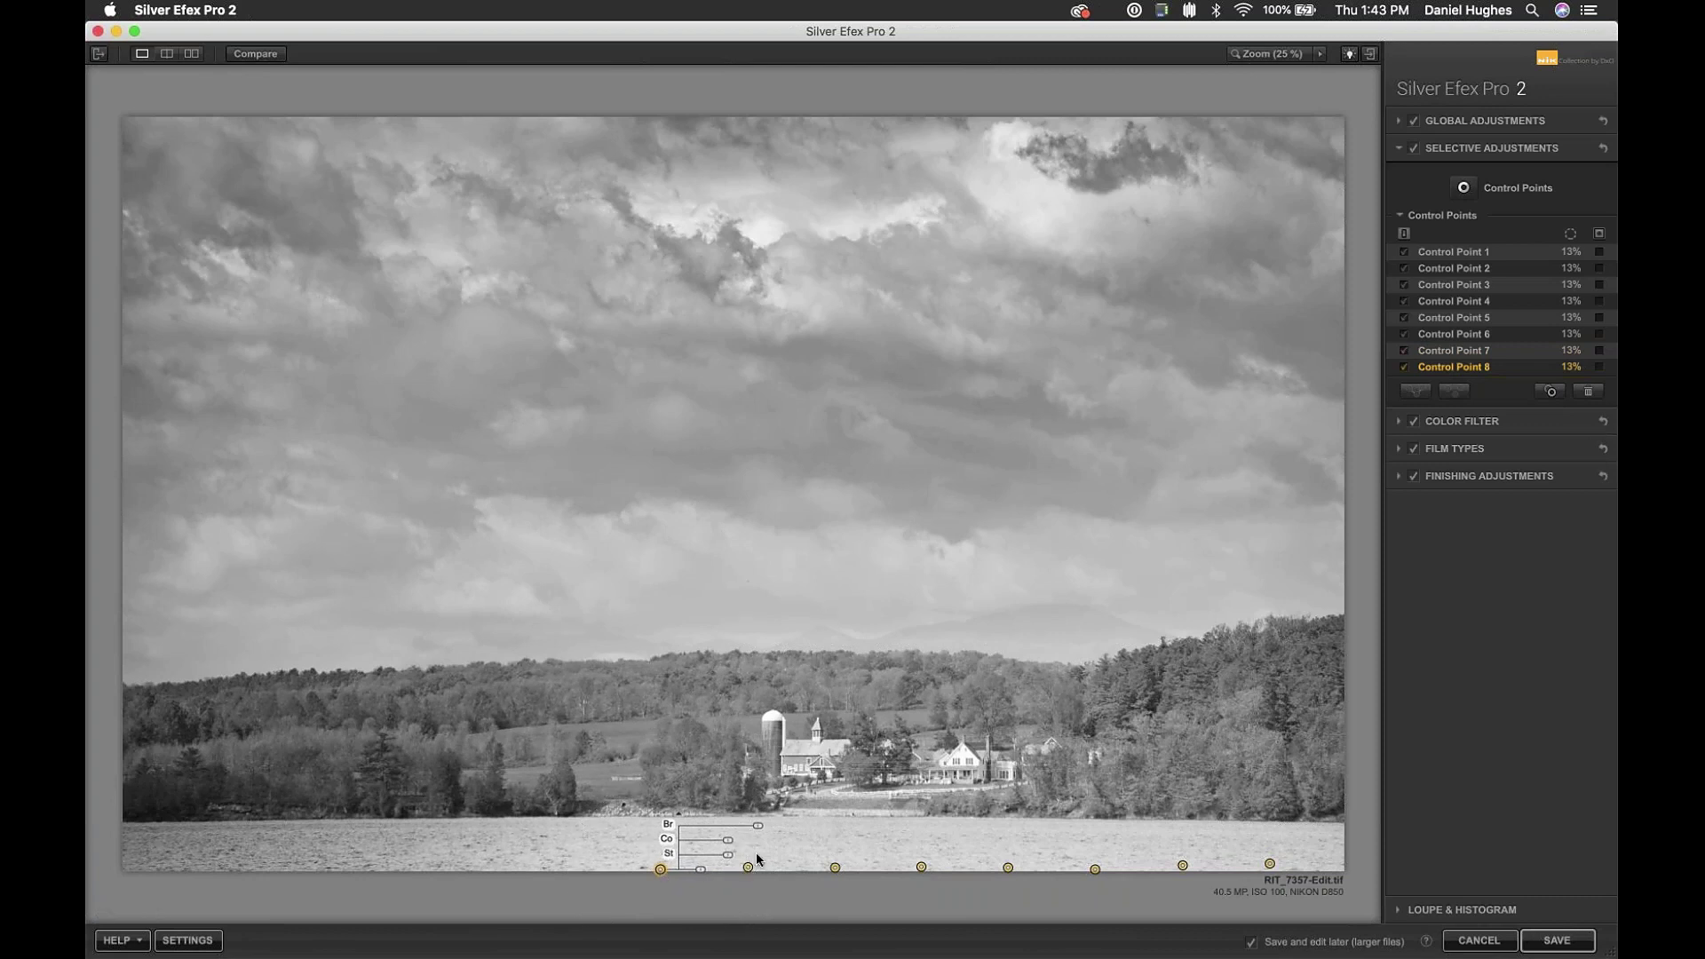
click(835, 868)
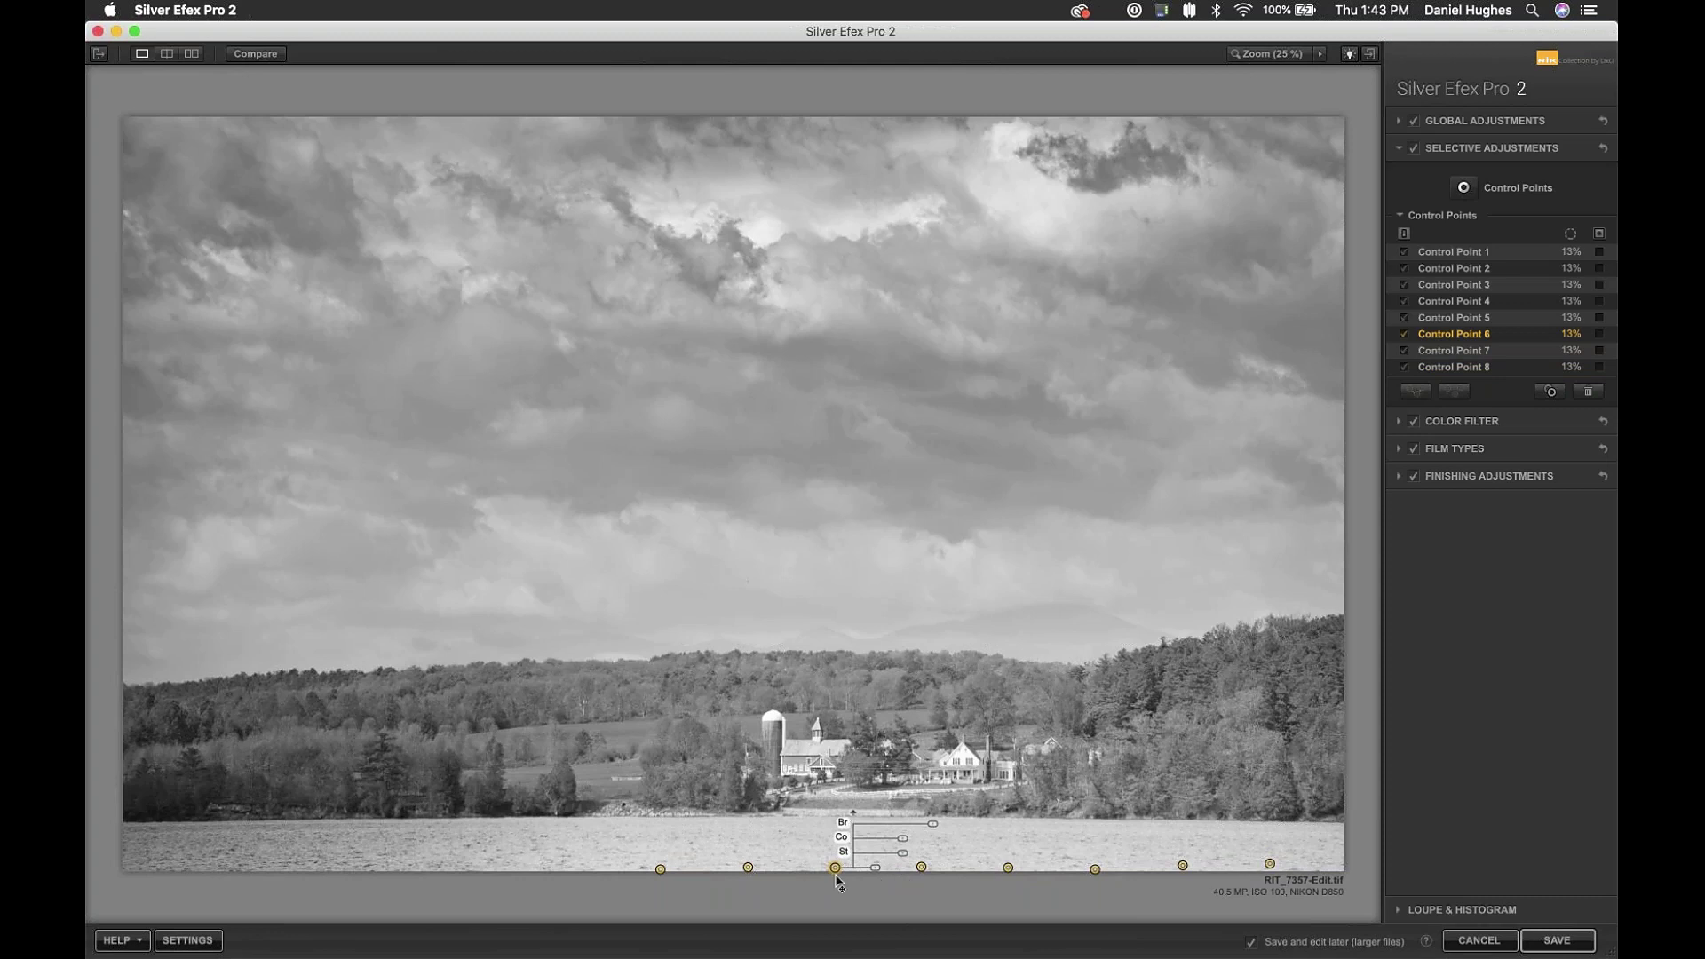
click(660, 869)
drag(660, 870, 149, 882)
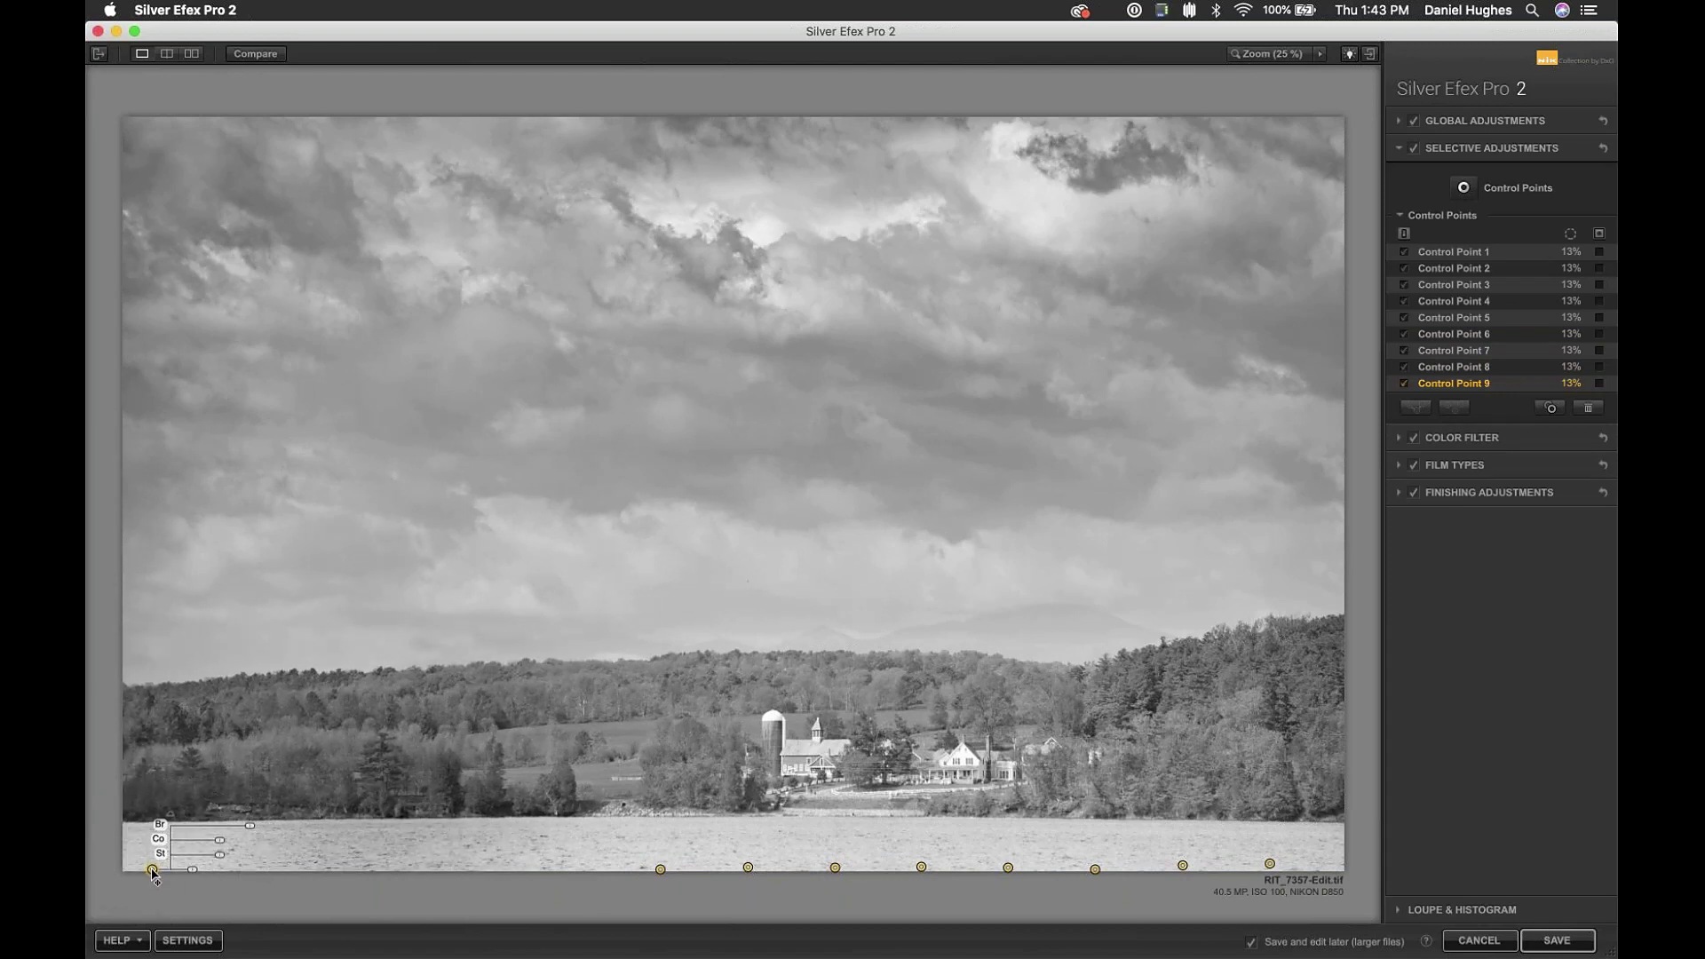
click(429, 851)
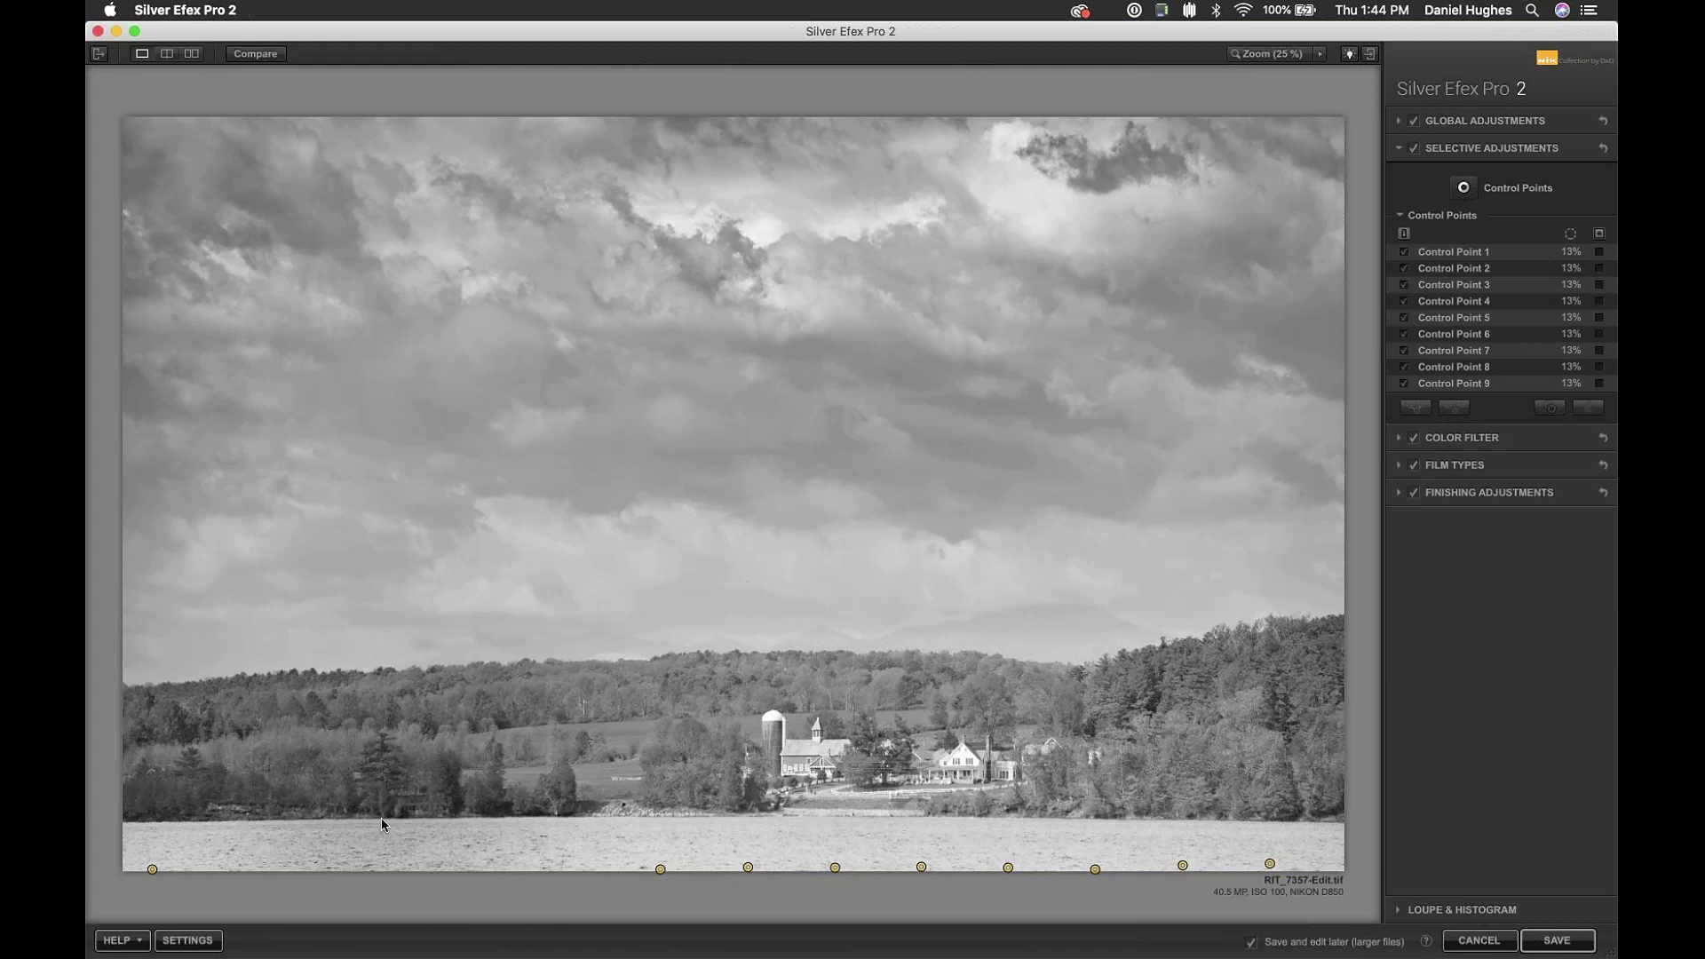
click(660, 869)
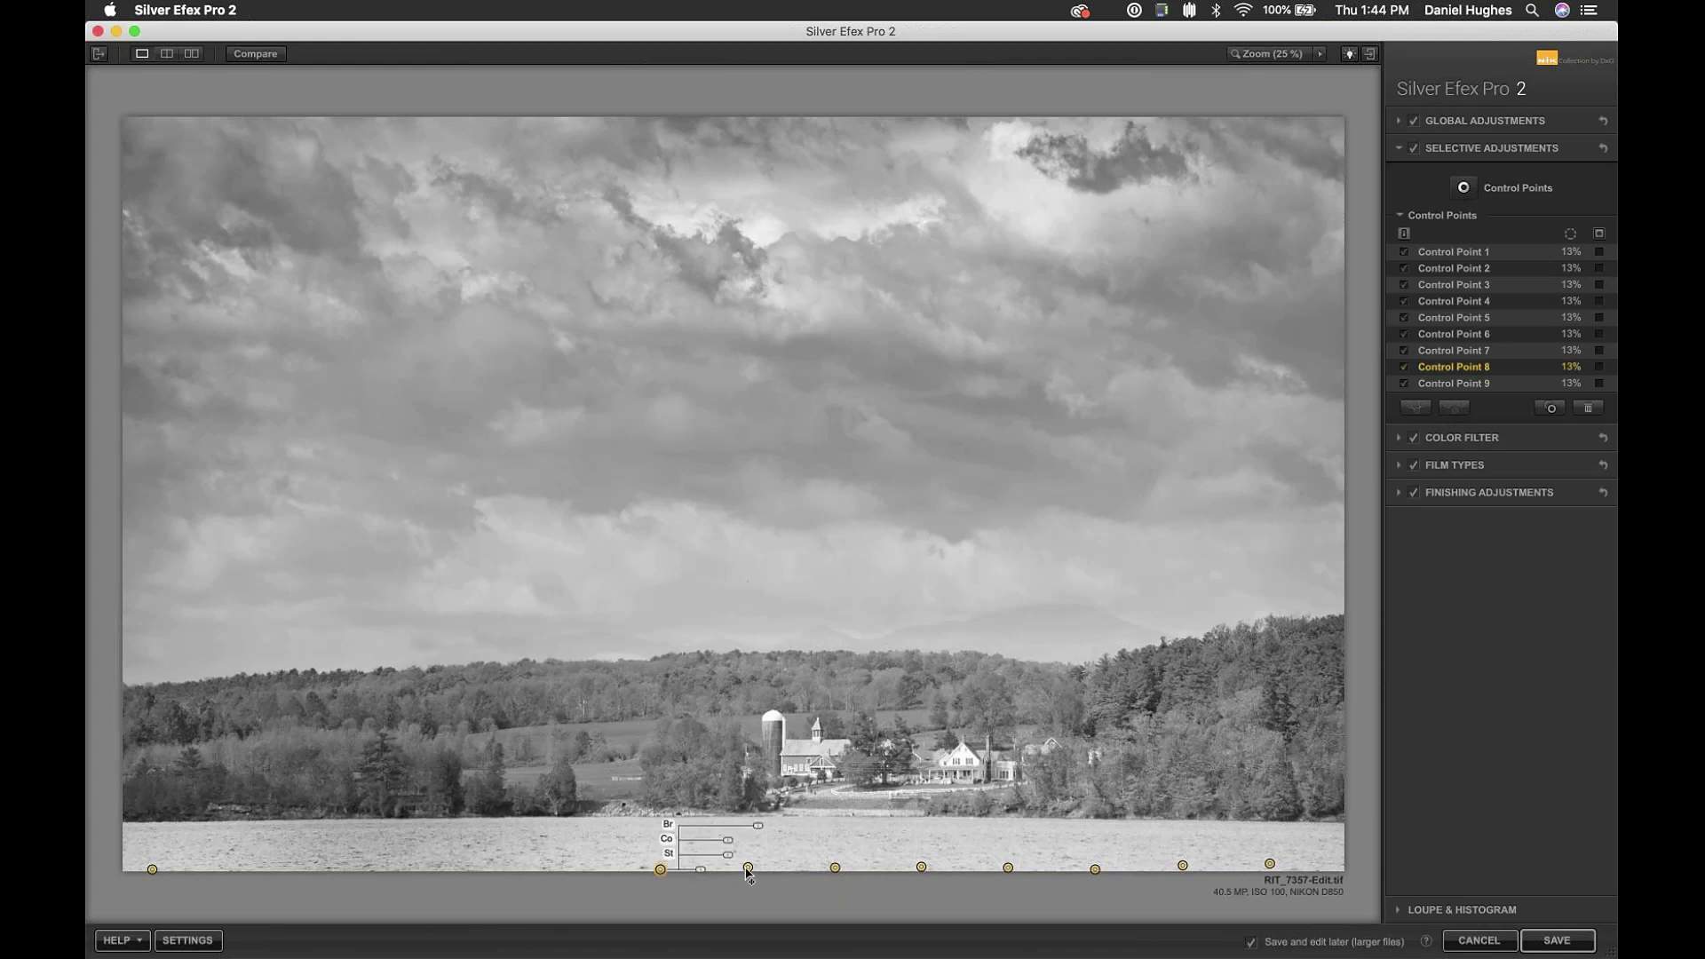
click(748, 867)
click(836, 868)
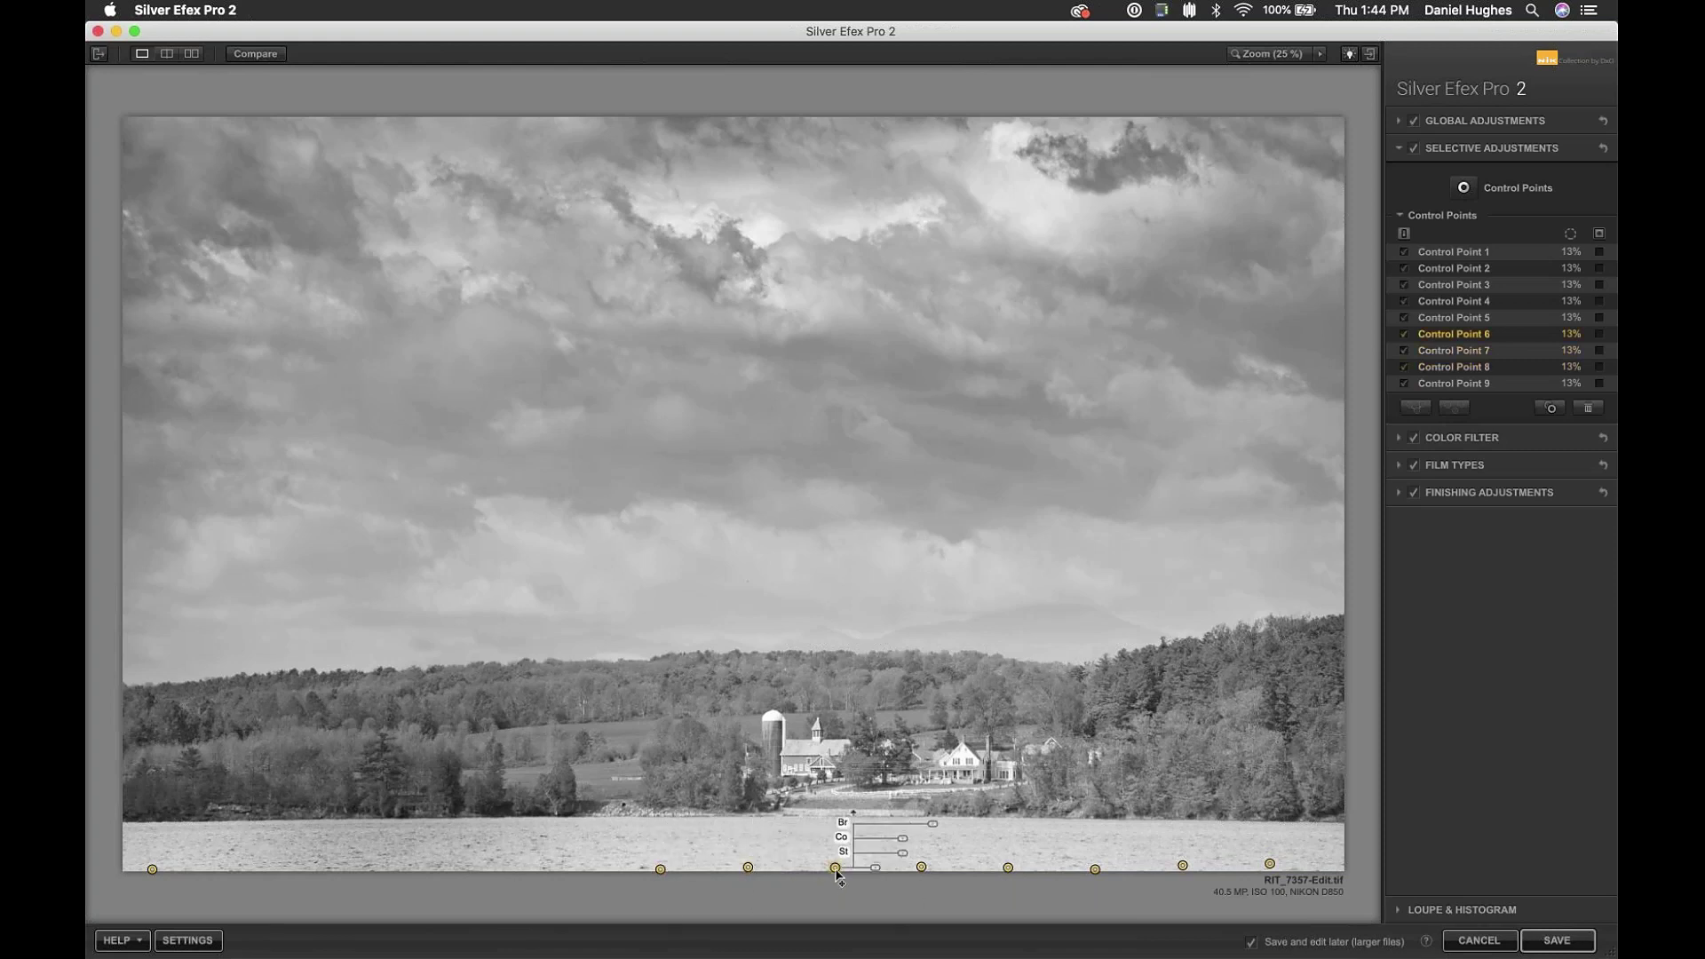
click(922, 868)
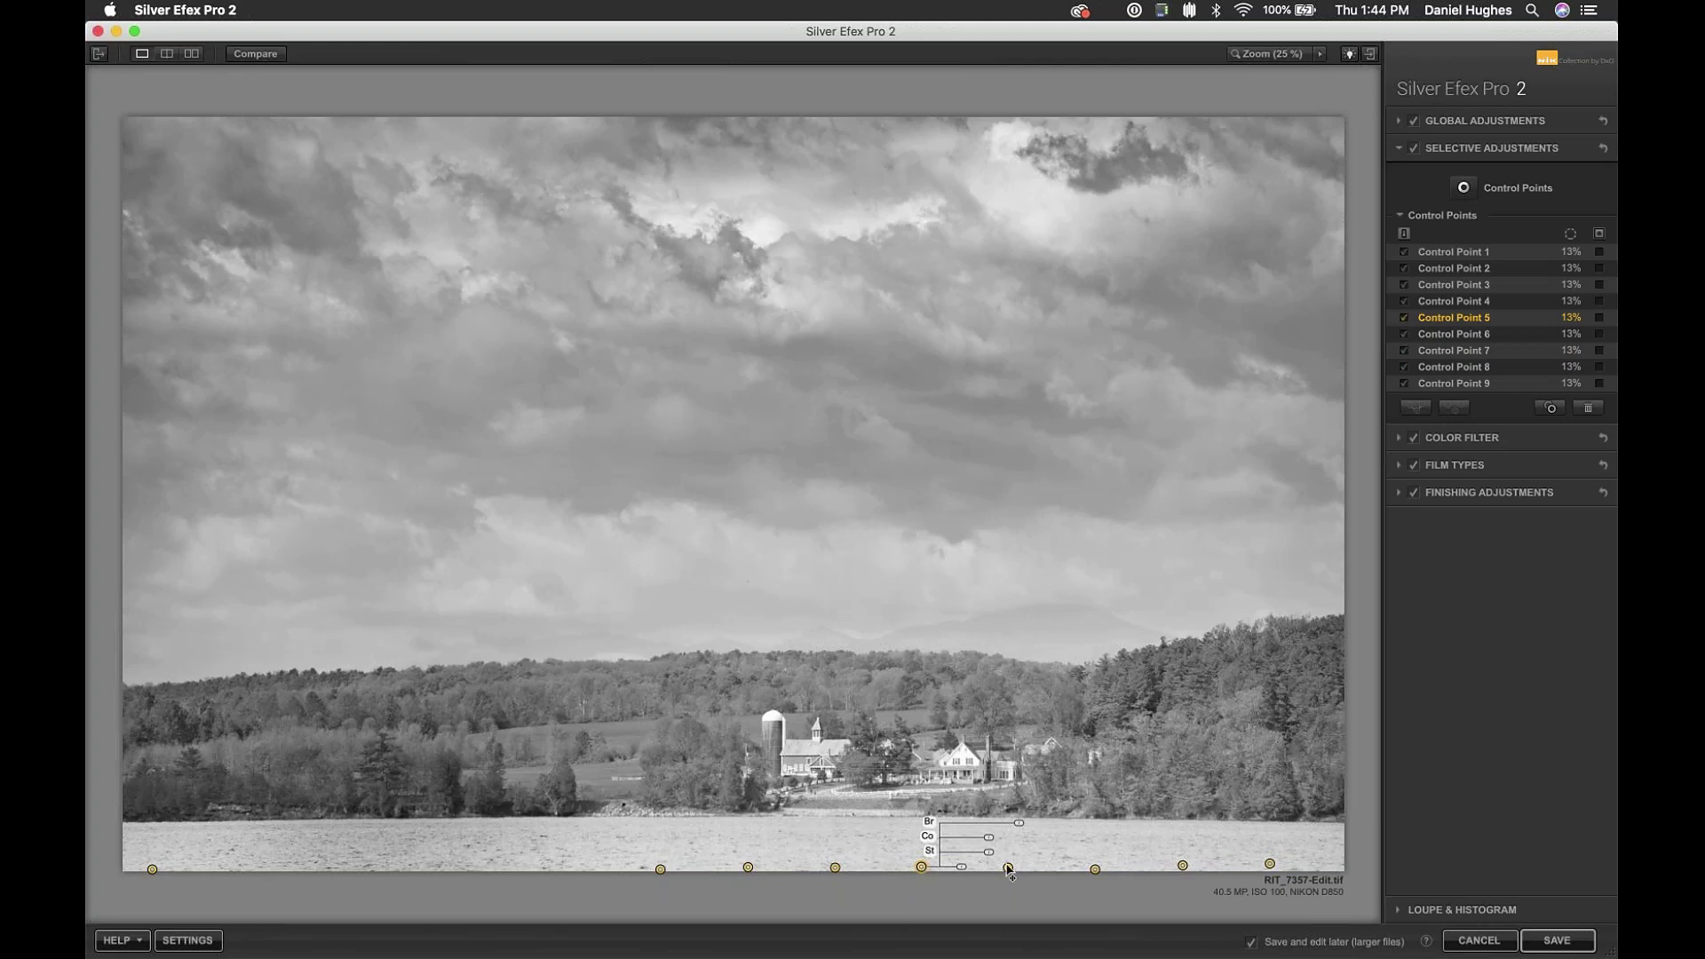
click(1008, 868)
click(1095, 870)
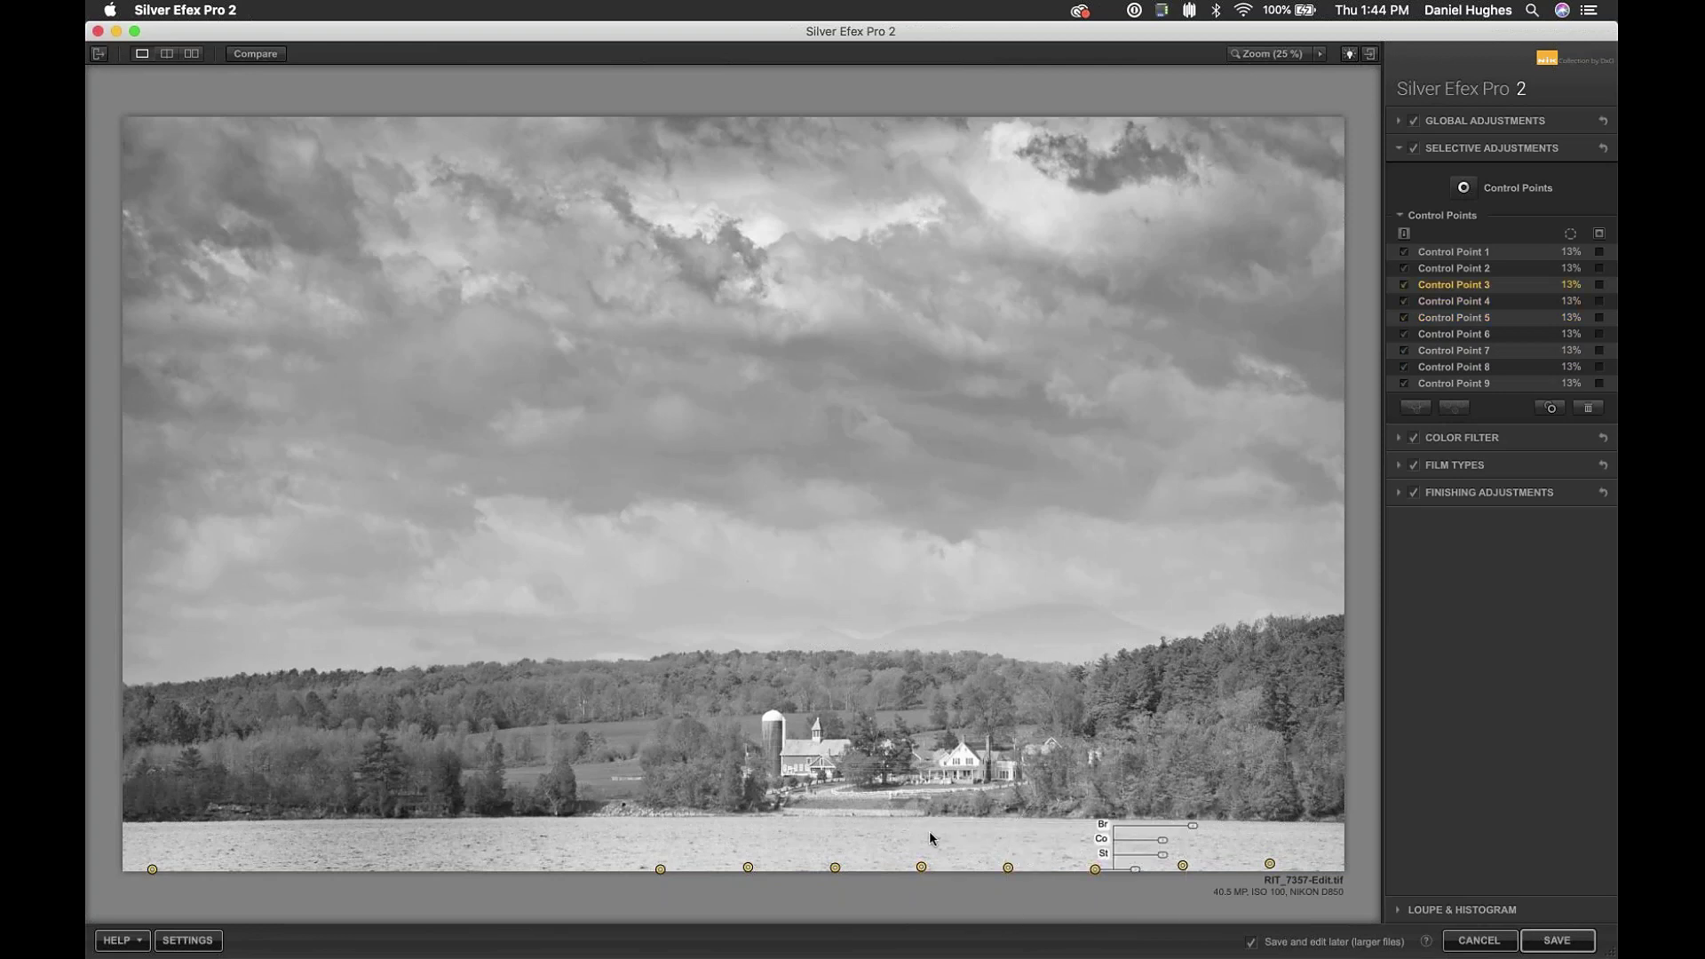
click(929, 831)
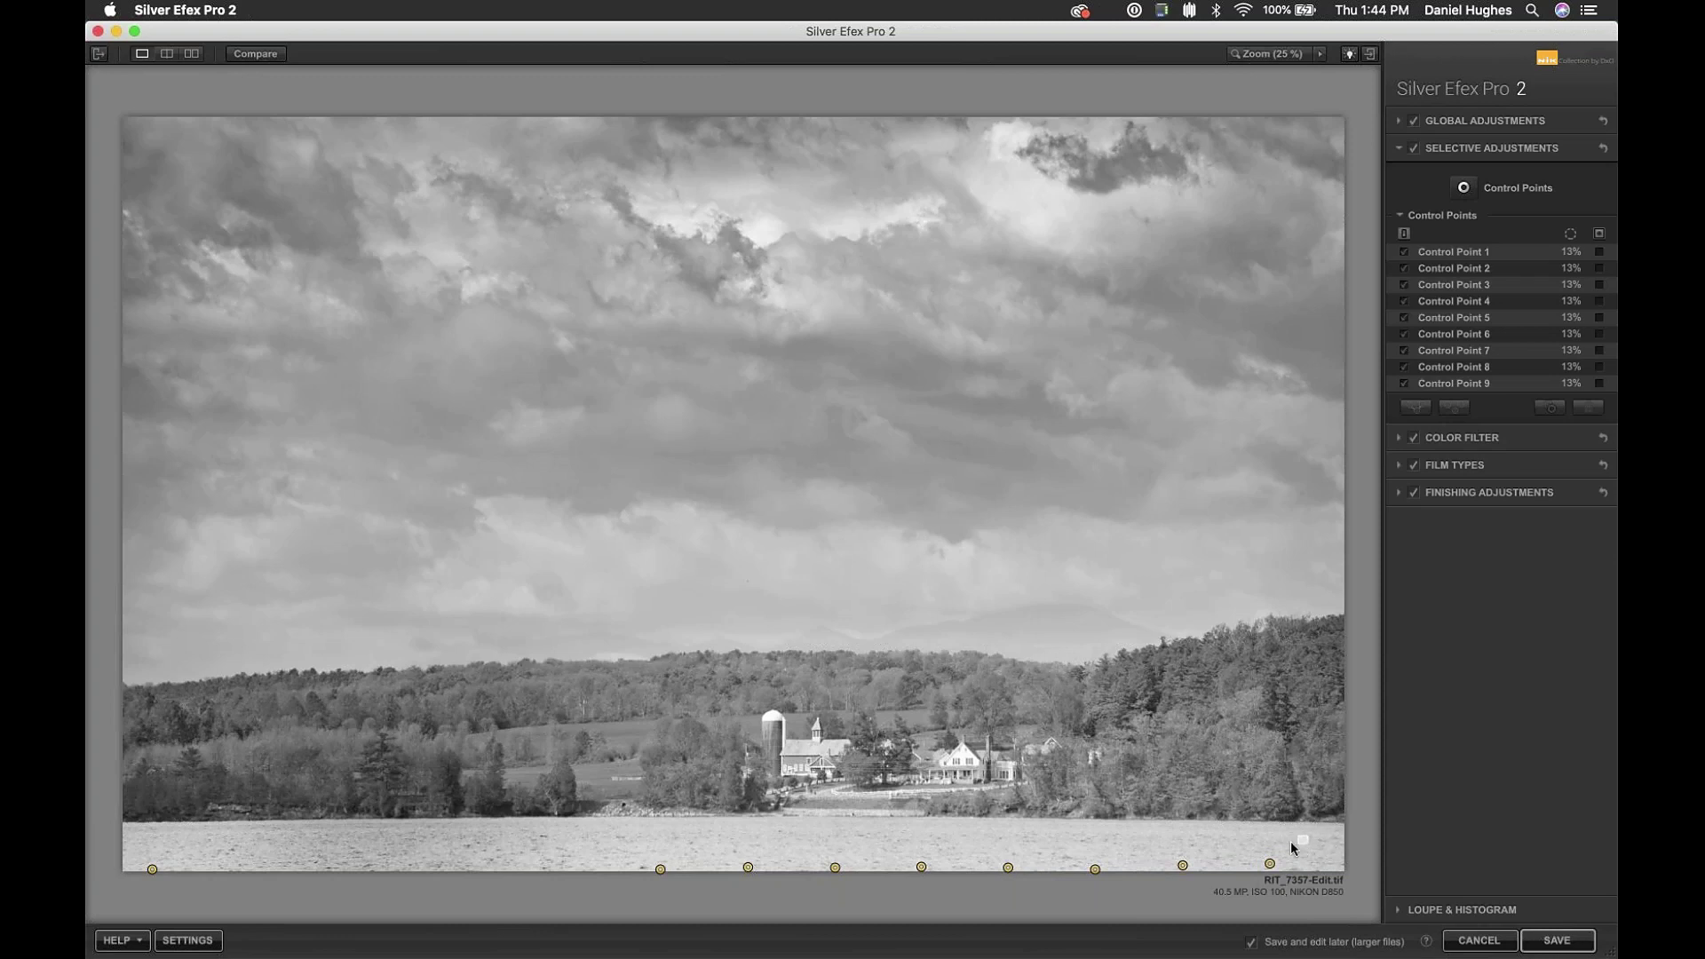
- Select all nine control points along the lake and combine them into one group
drag(1203, 850, 133, 906)
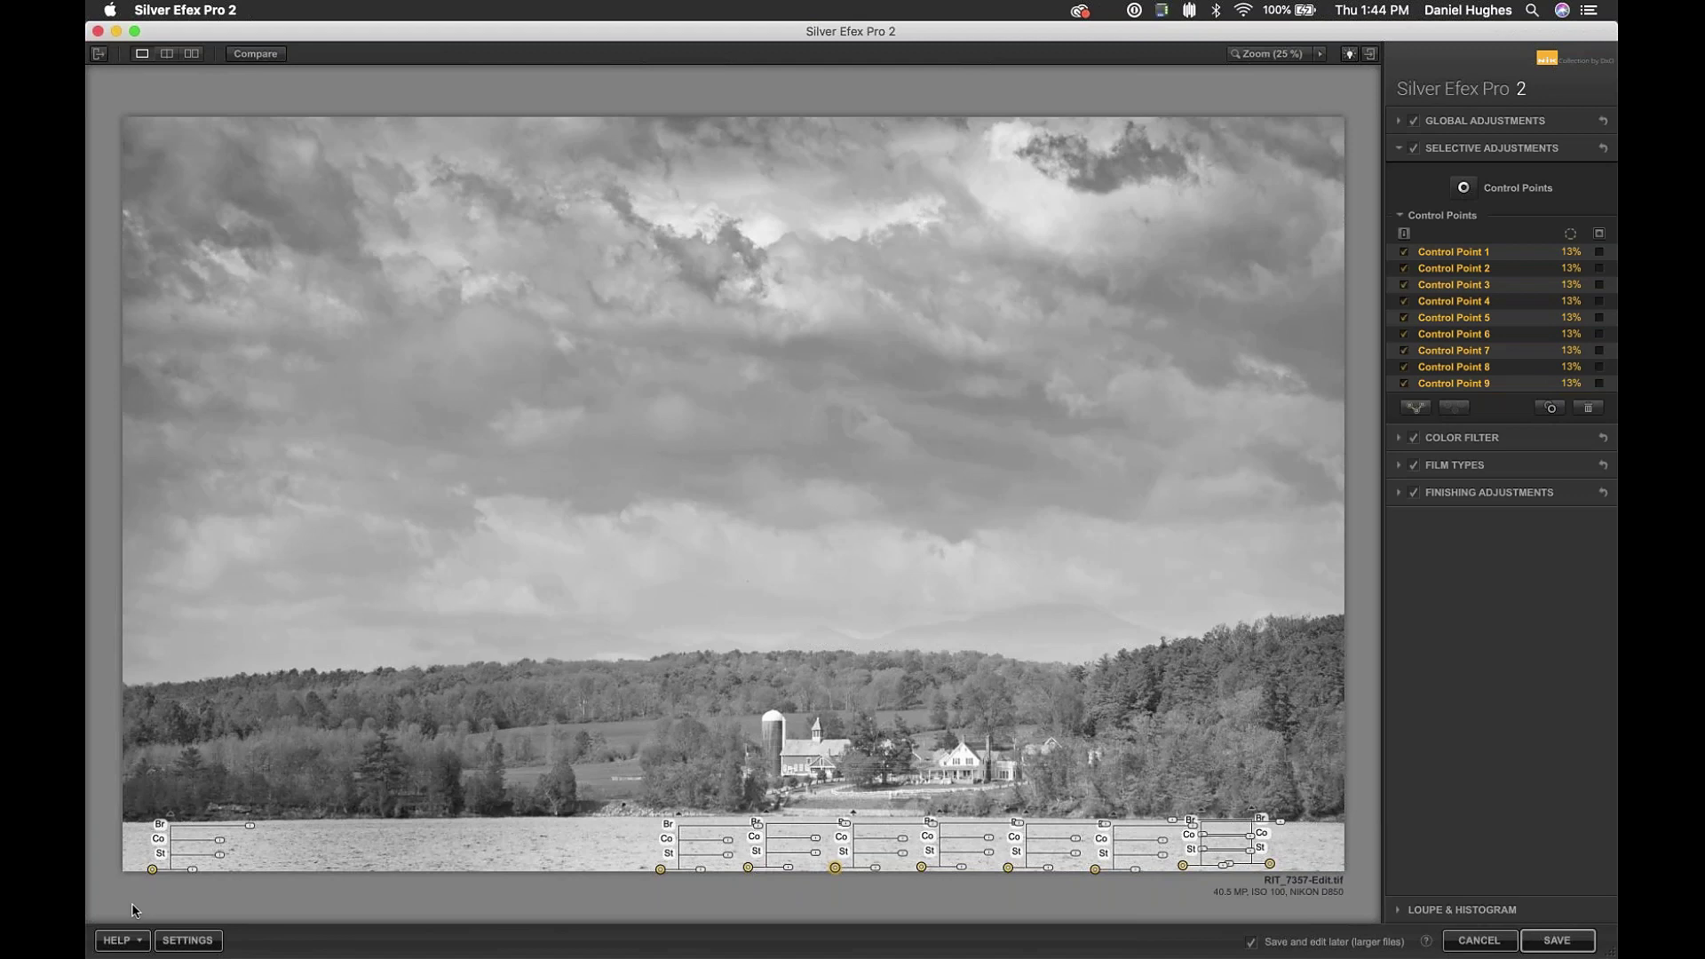
key(super+g)
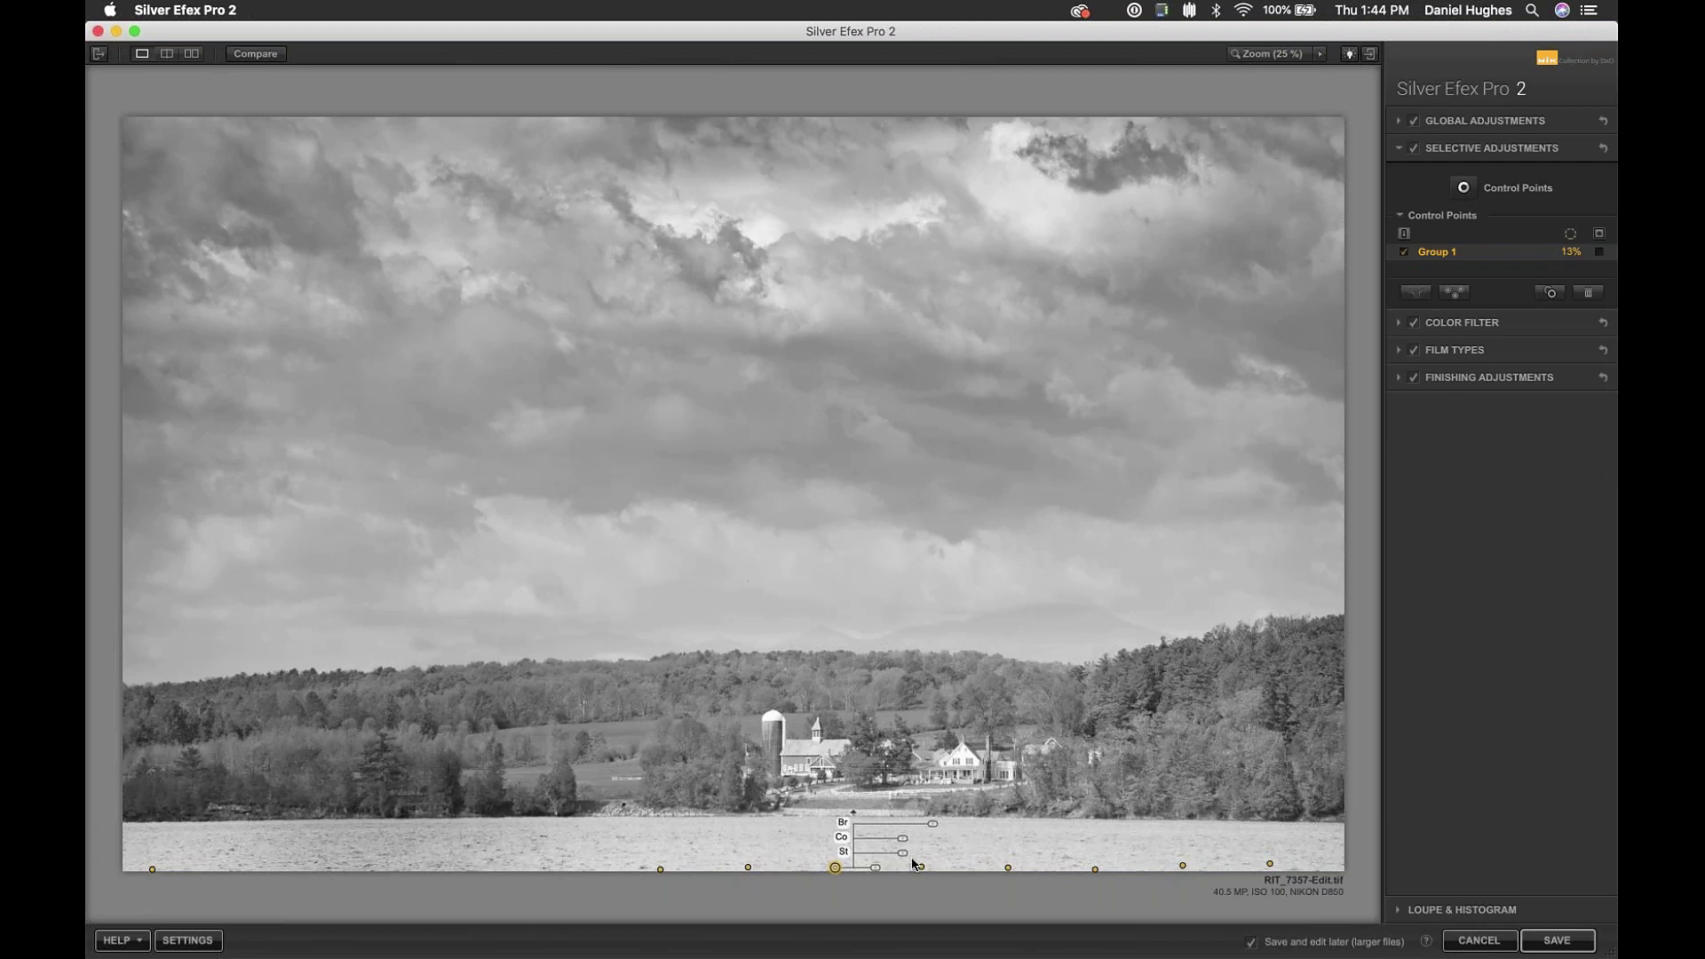
- Slightly lower the lake group's Brightness, expand its full set of sliders, and slightly raise Structure
drag(935, 829, 925, 832)
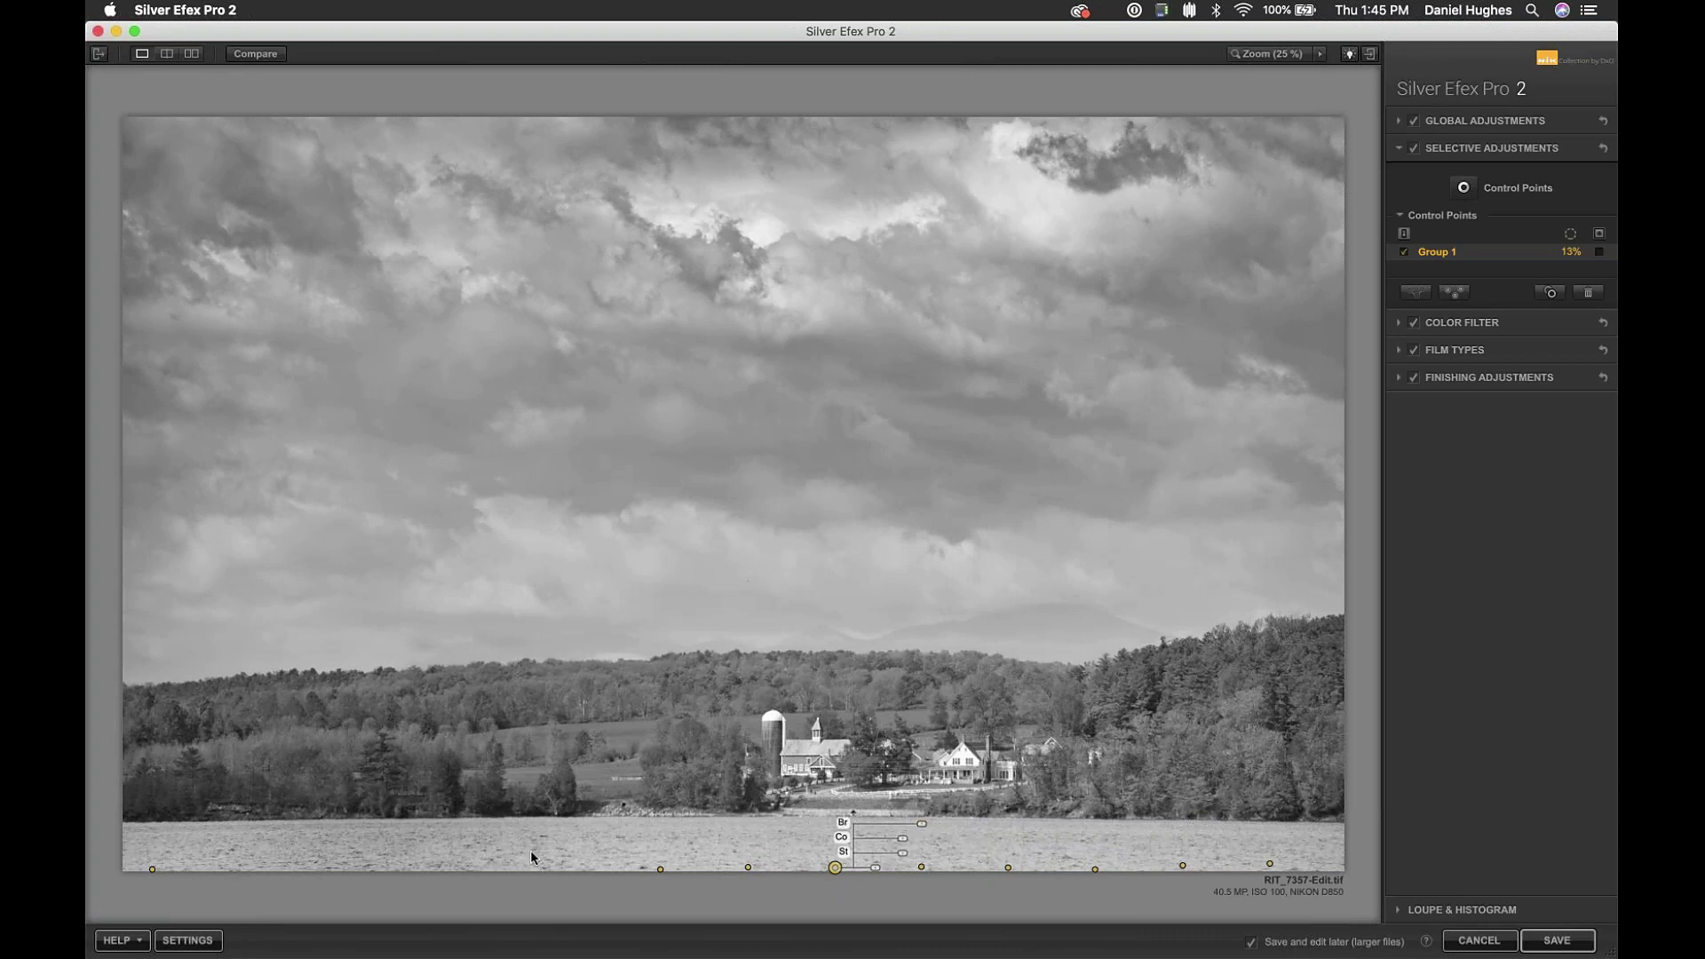
click(856, 812)
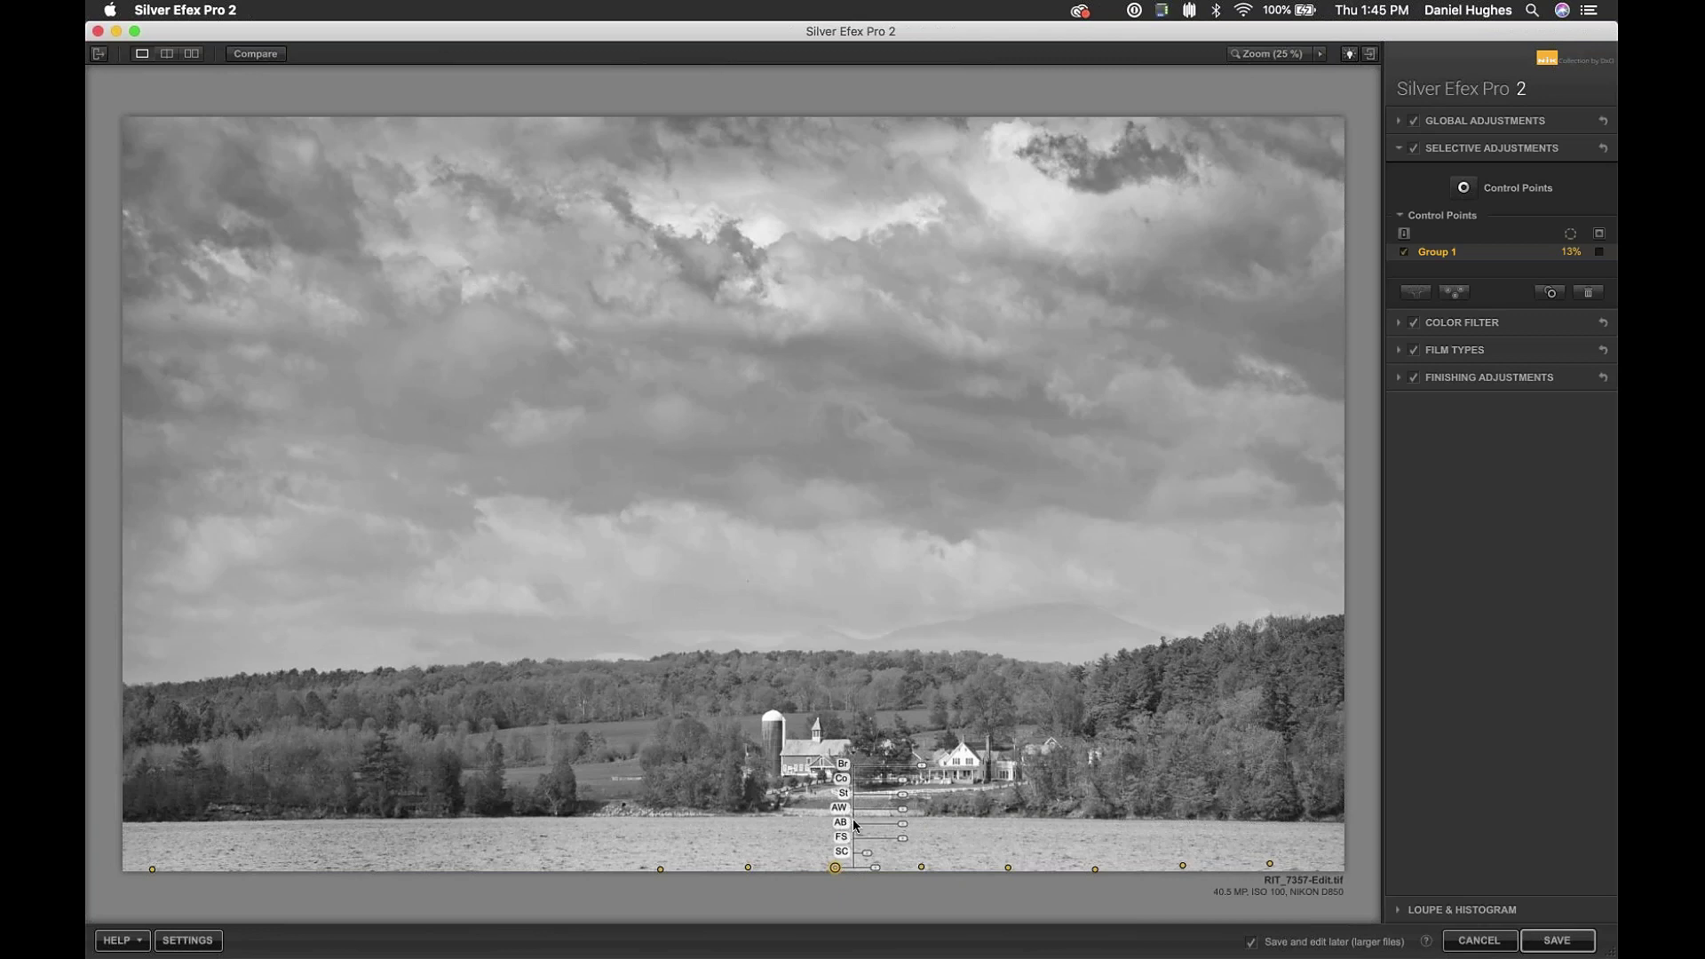
drag(902, 794, 908, 824)
click(1022, 708)
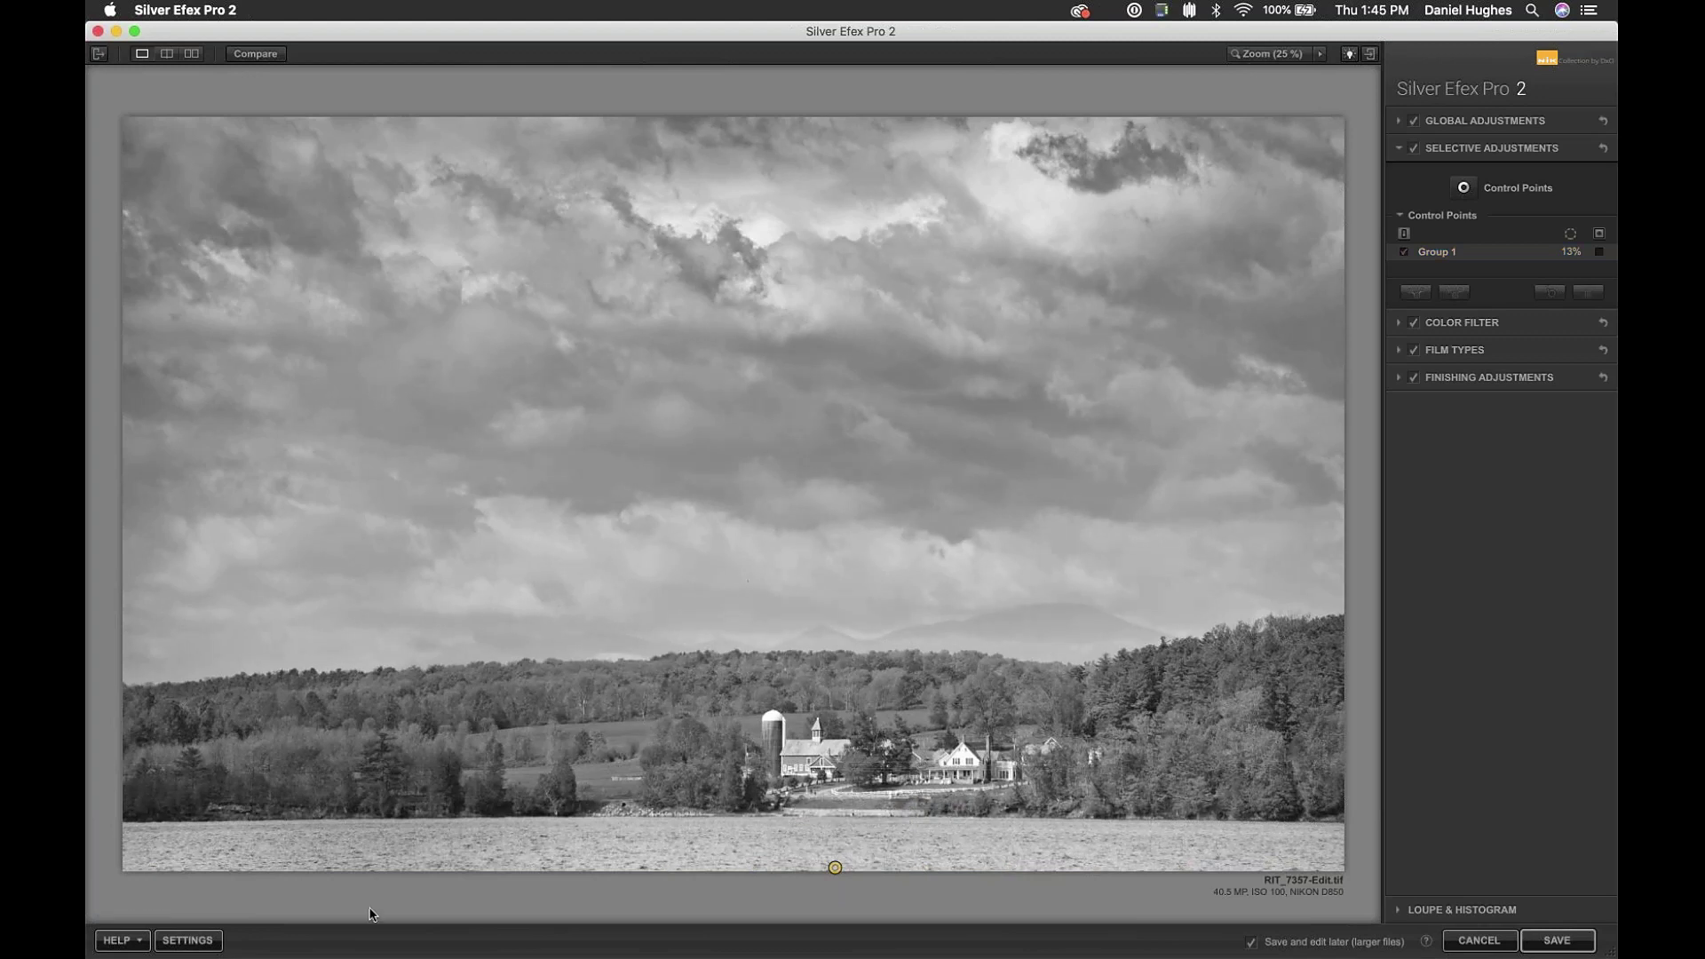
- Darken the right-shore trees with a 34% control point, and duplicate it onto the left-shore trees with a weaker Brightness reduction
click(1270, 784)
drag(1224, 785, 1212, 805)
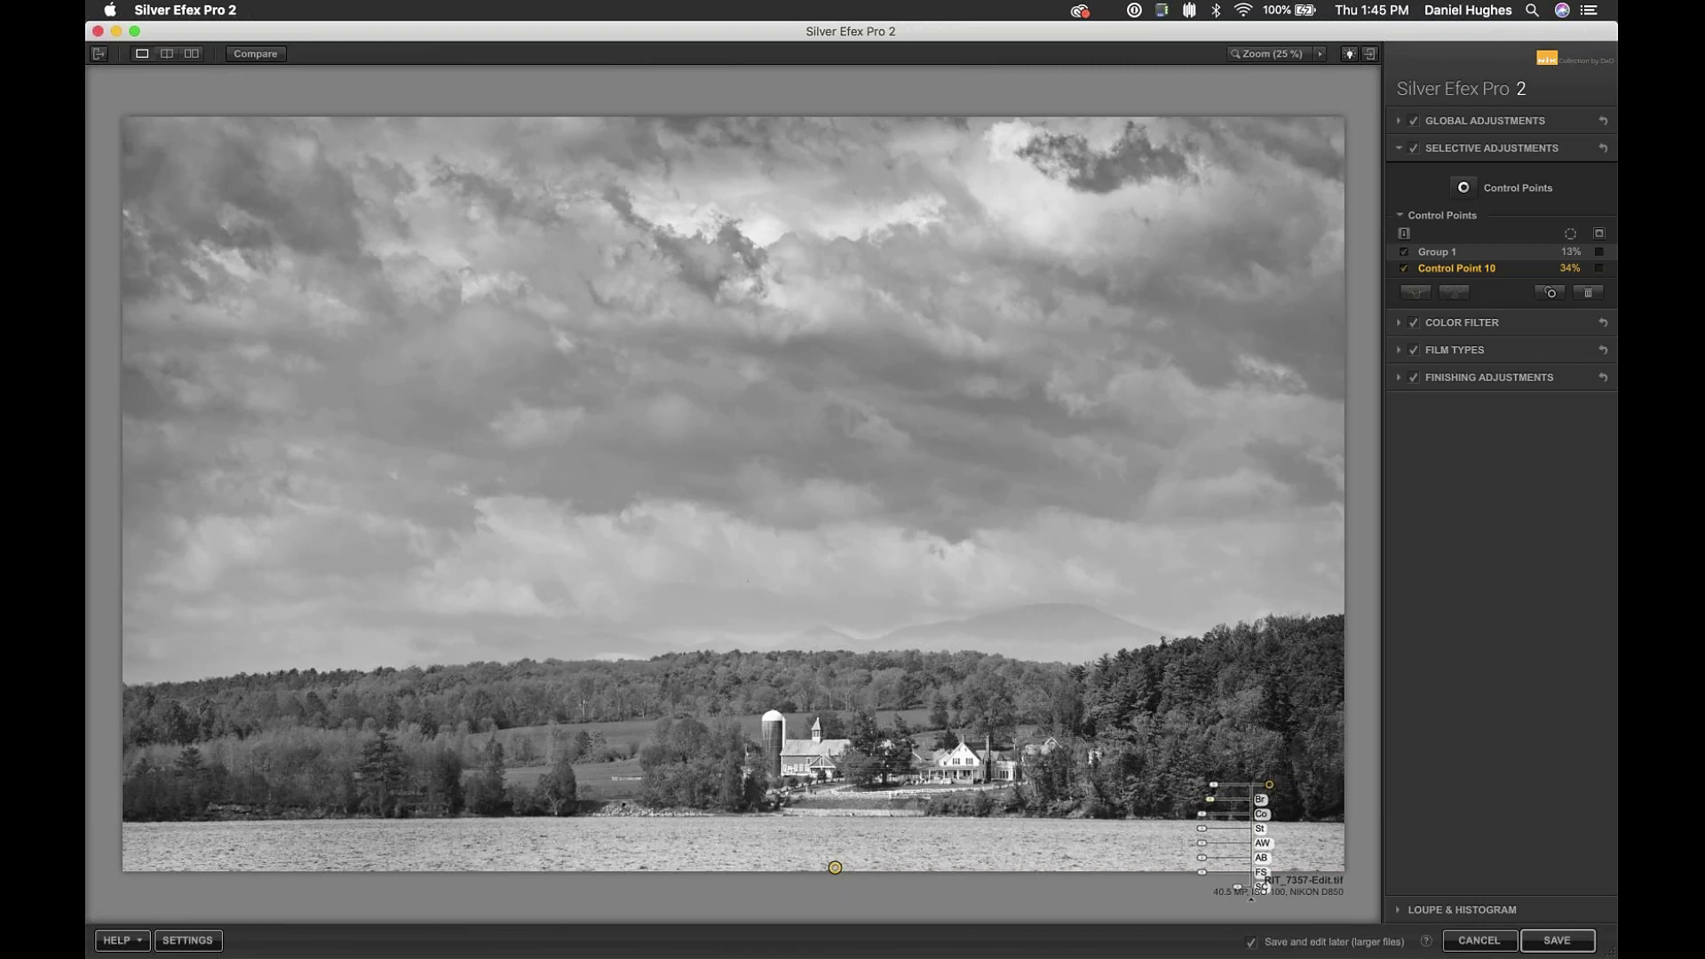
drag(1269, 784, 201, 808)
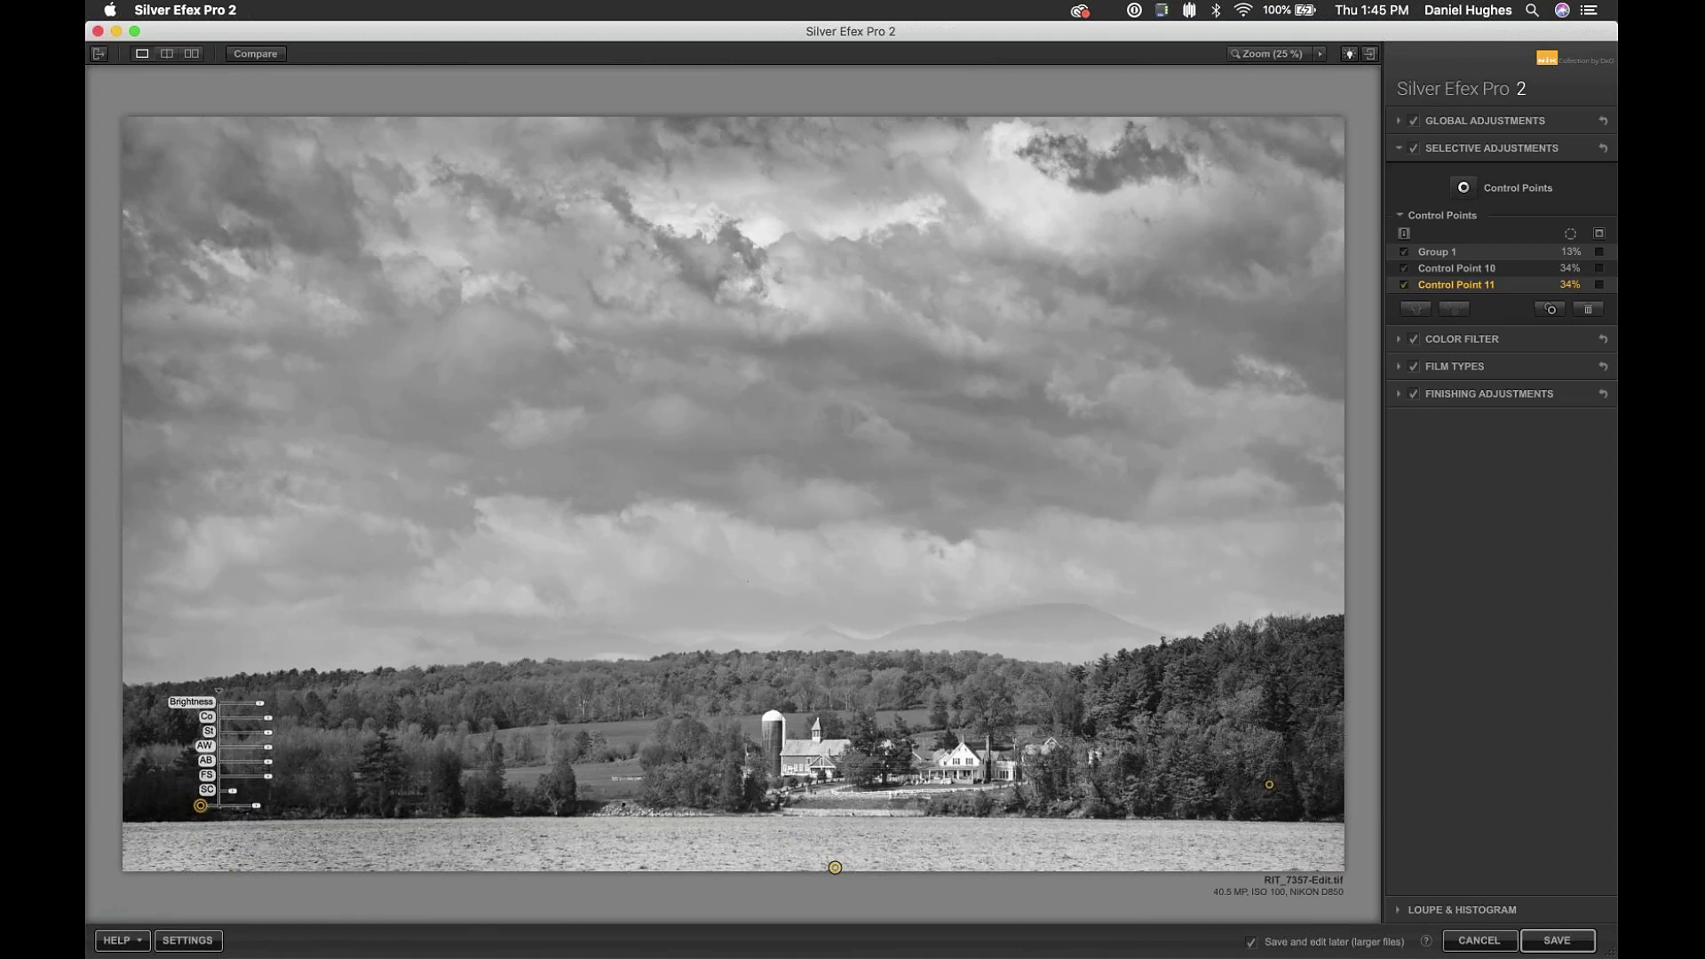
drag(259, 702, 267, 706)
click(313, 759)
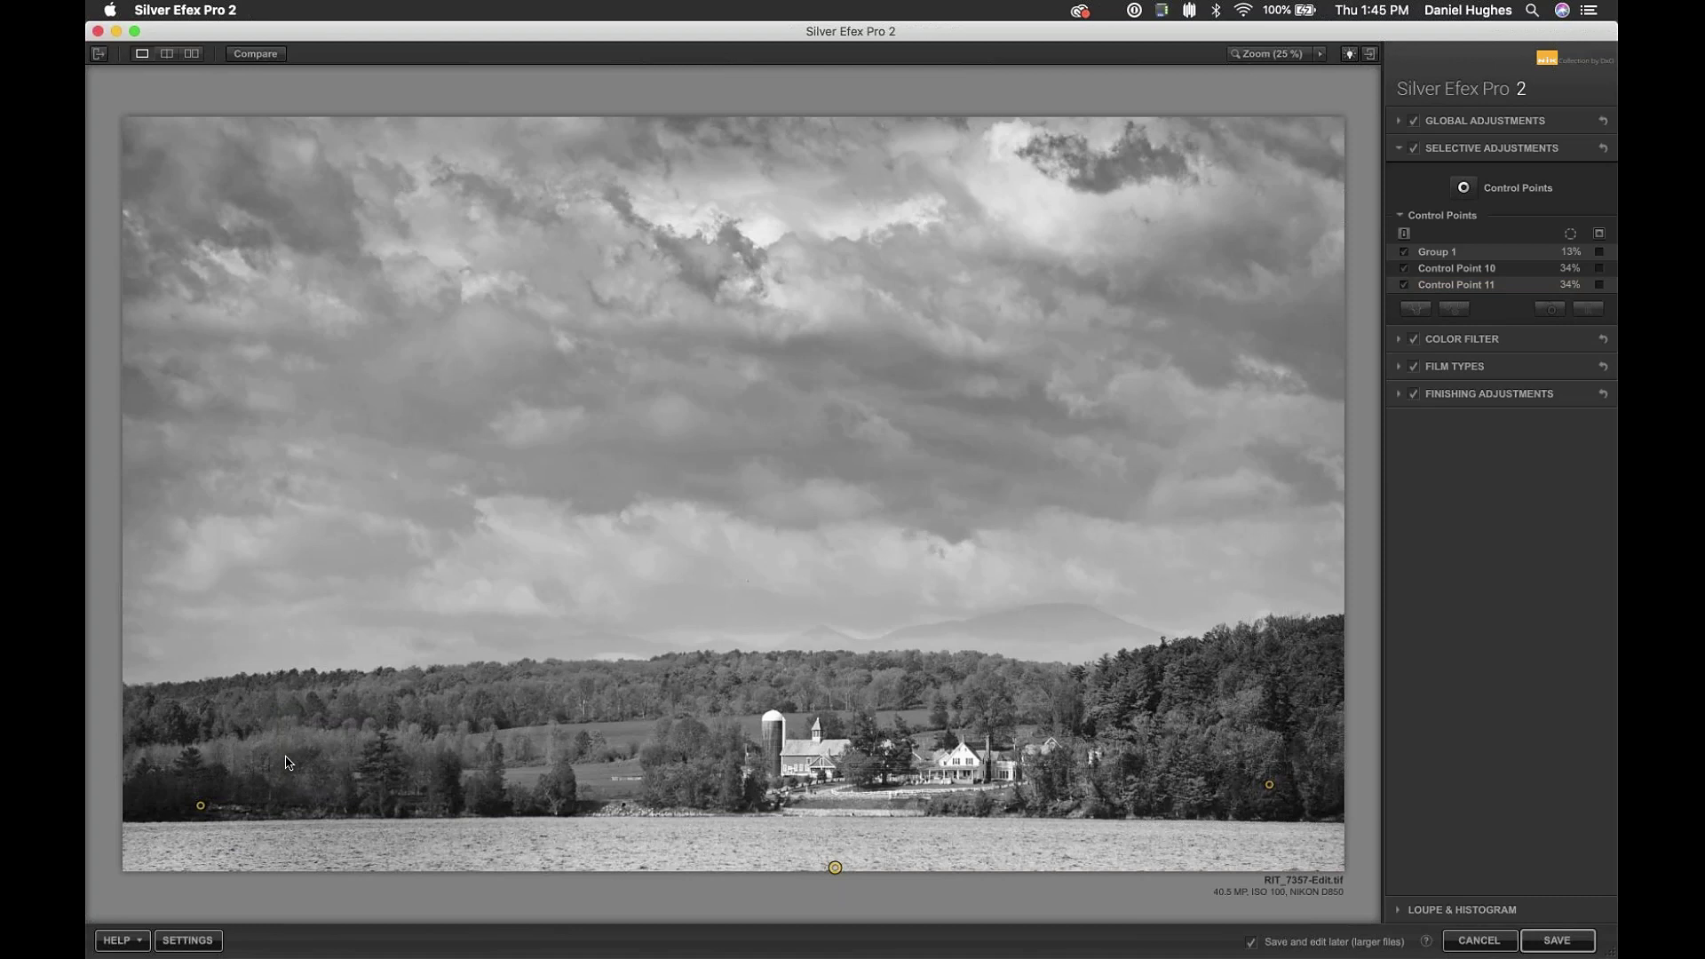
- Add a 4% control point on the pale trees at the left shore, raising Brightness, Contrast, Structure and Amplify Whites
click(235, 746)
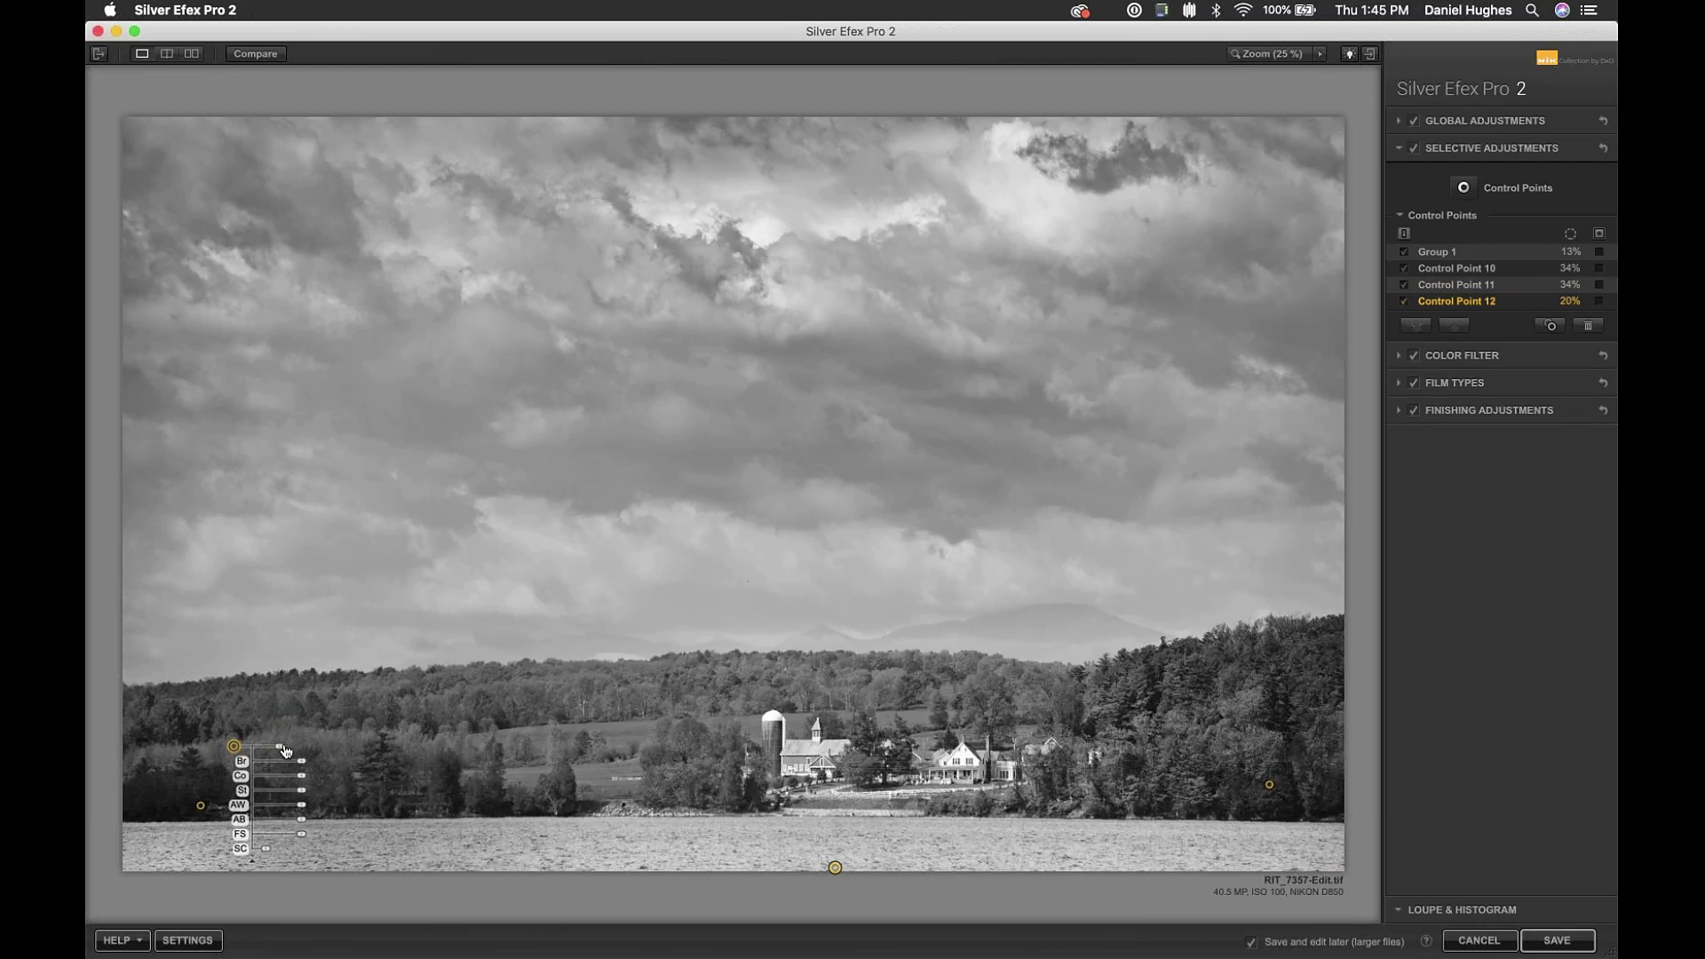
drag(279, 746, 309, 809)
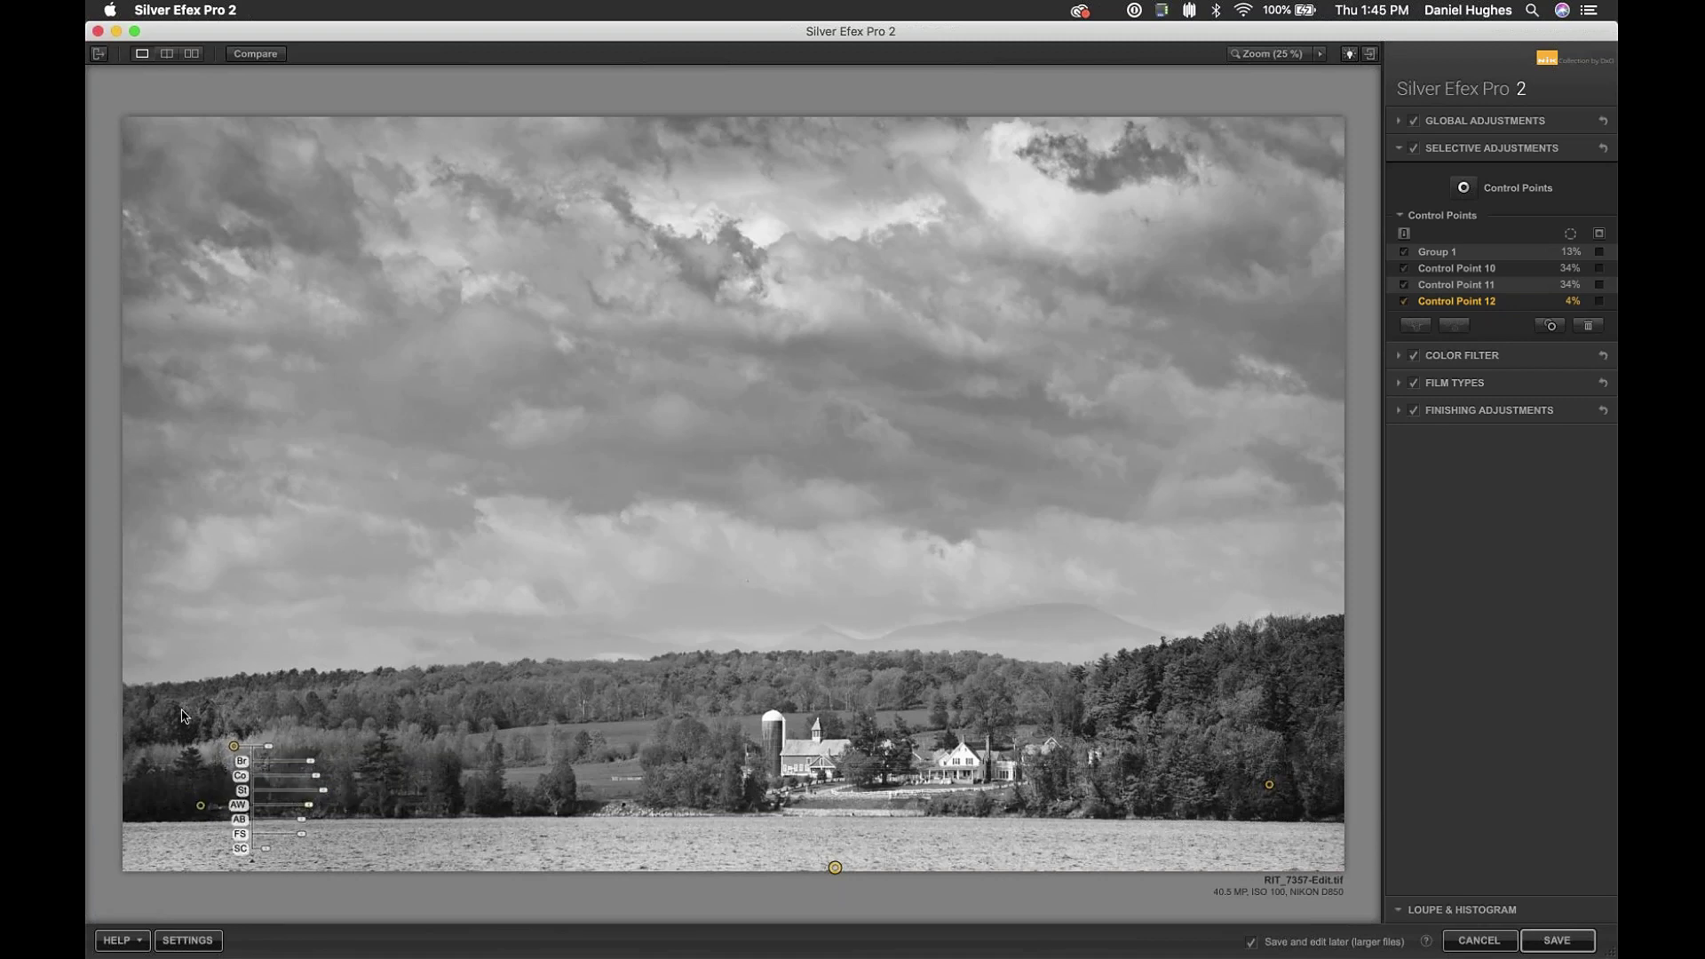
- Duplicate the 4% control point four times across the pale trees and group the five points
drag(233, 746, 359, 751)
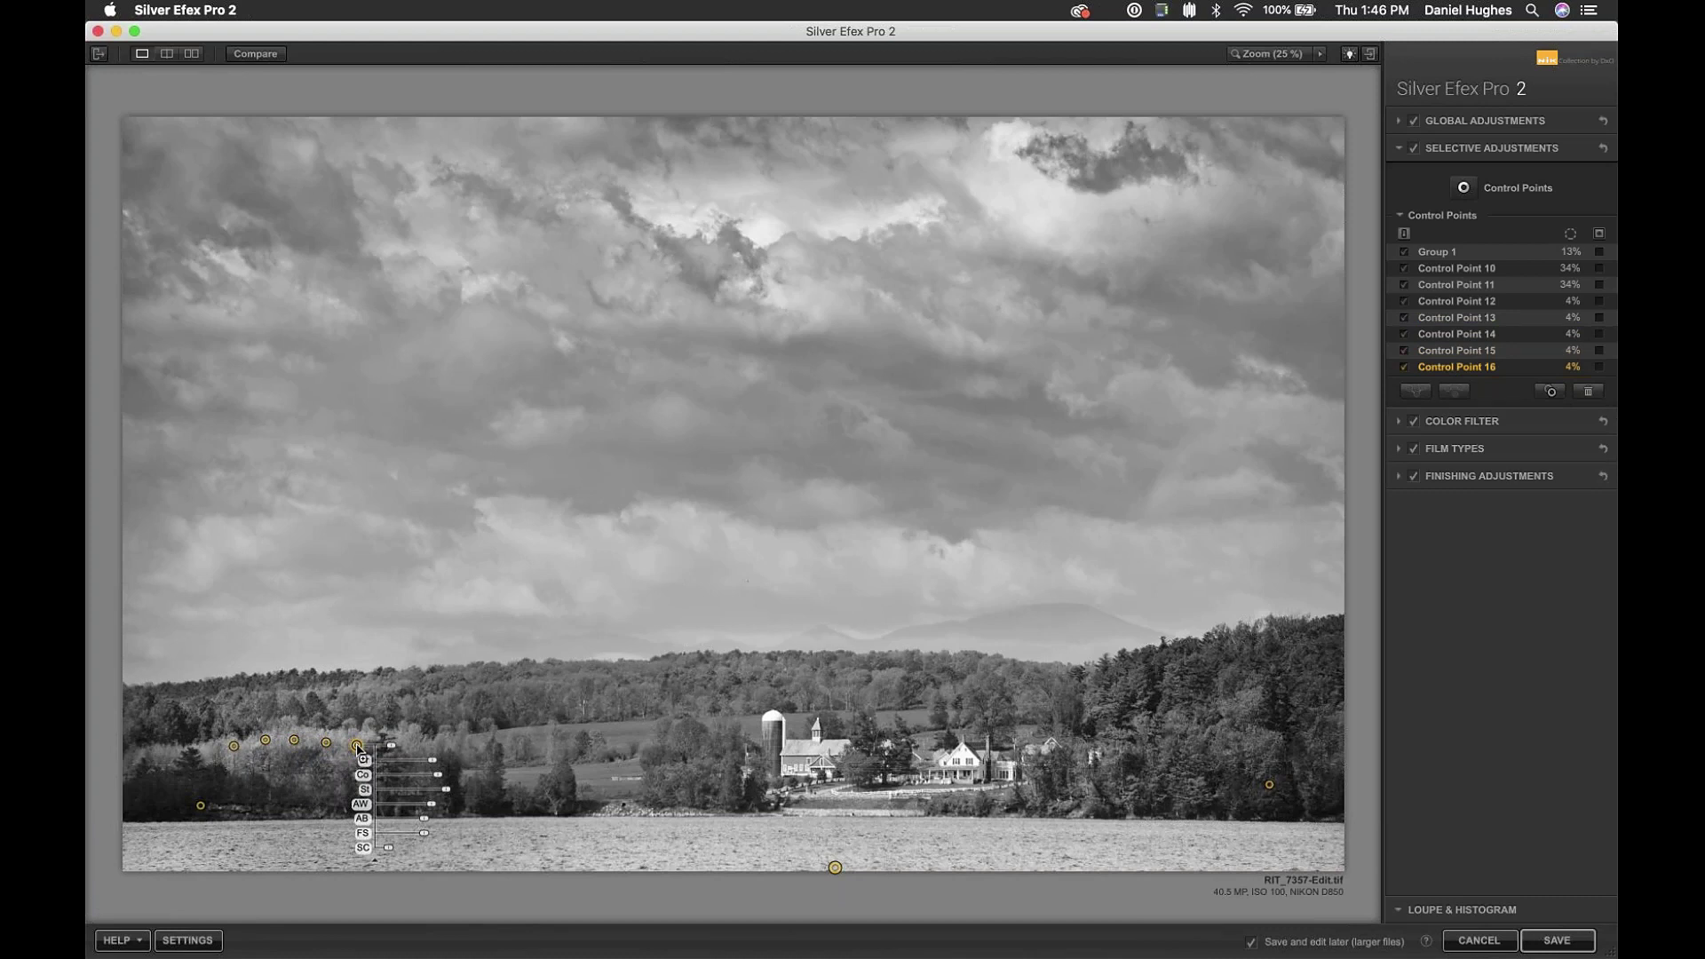
drag(214, 720, 394, 785)
key(super+g)
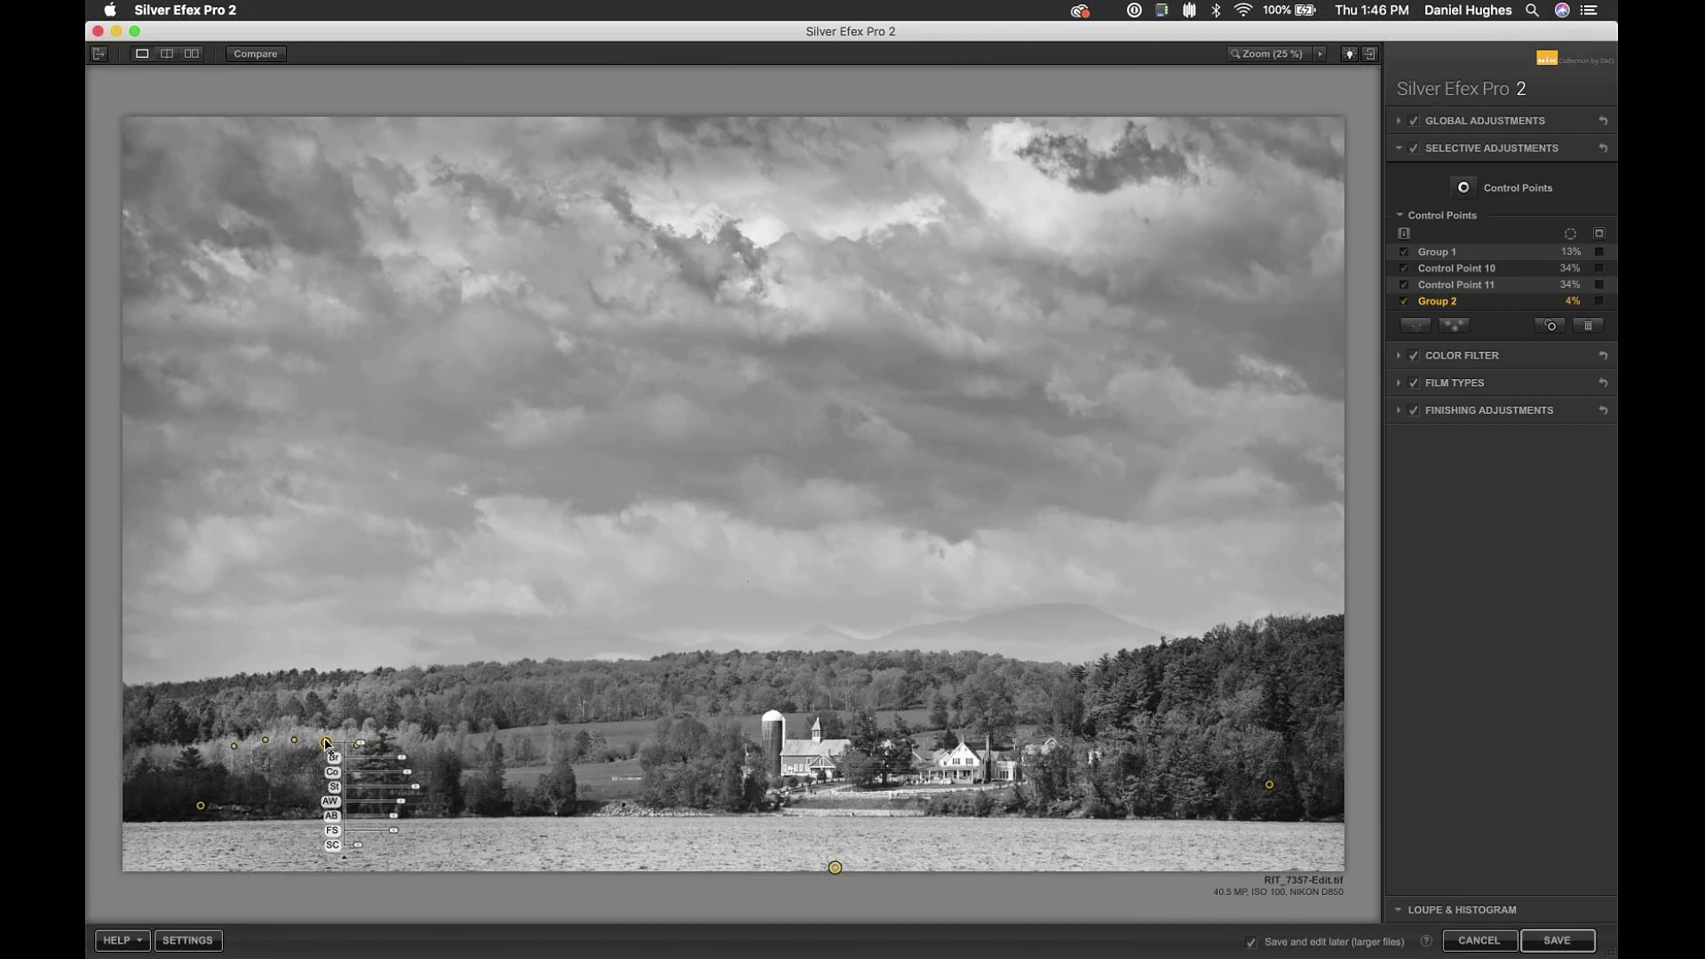
- Darken the trees on the far-left hillside with an 8% control point at Brightness -16%, and duplicate it slightly to the right
click(175, 715)
drag(235, 732, 237, 735)
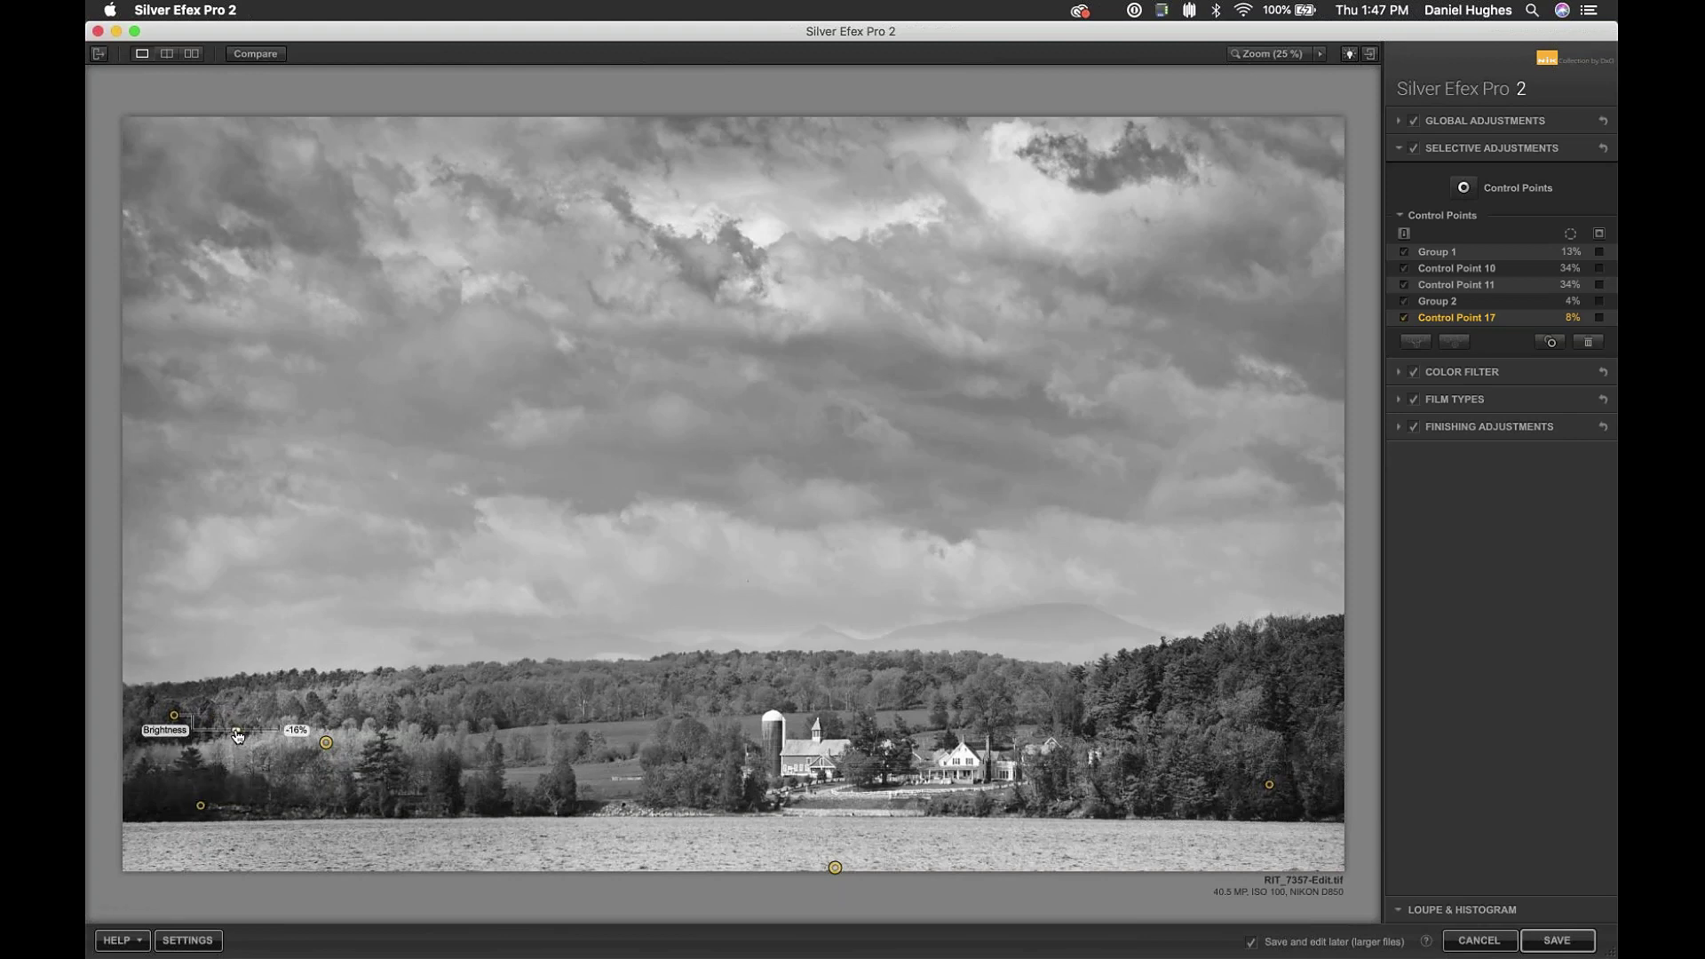
click(230, 708)
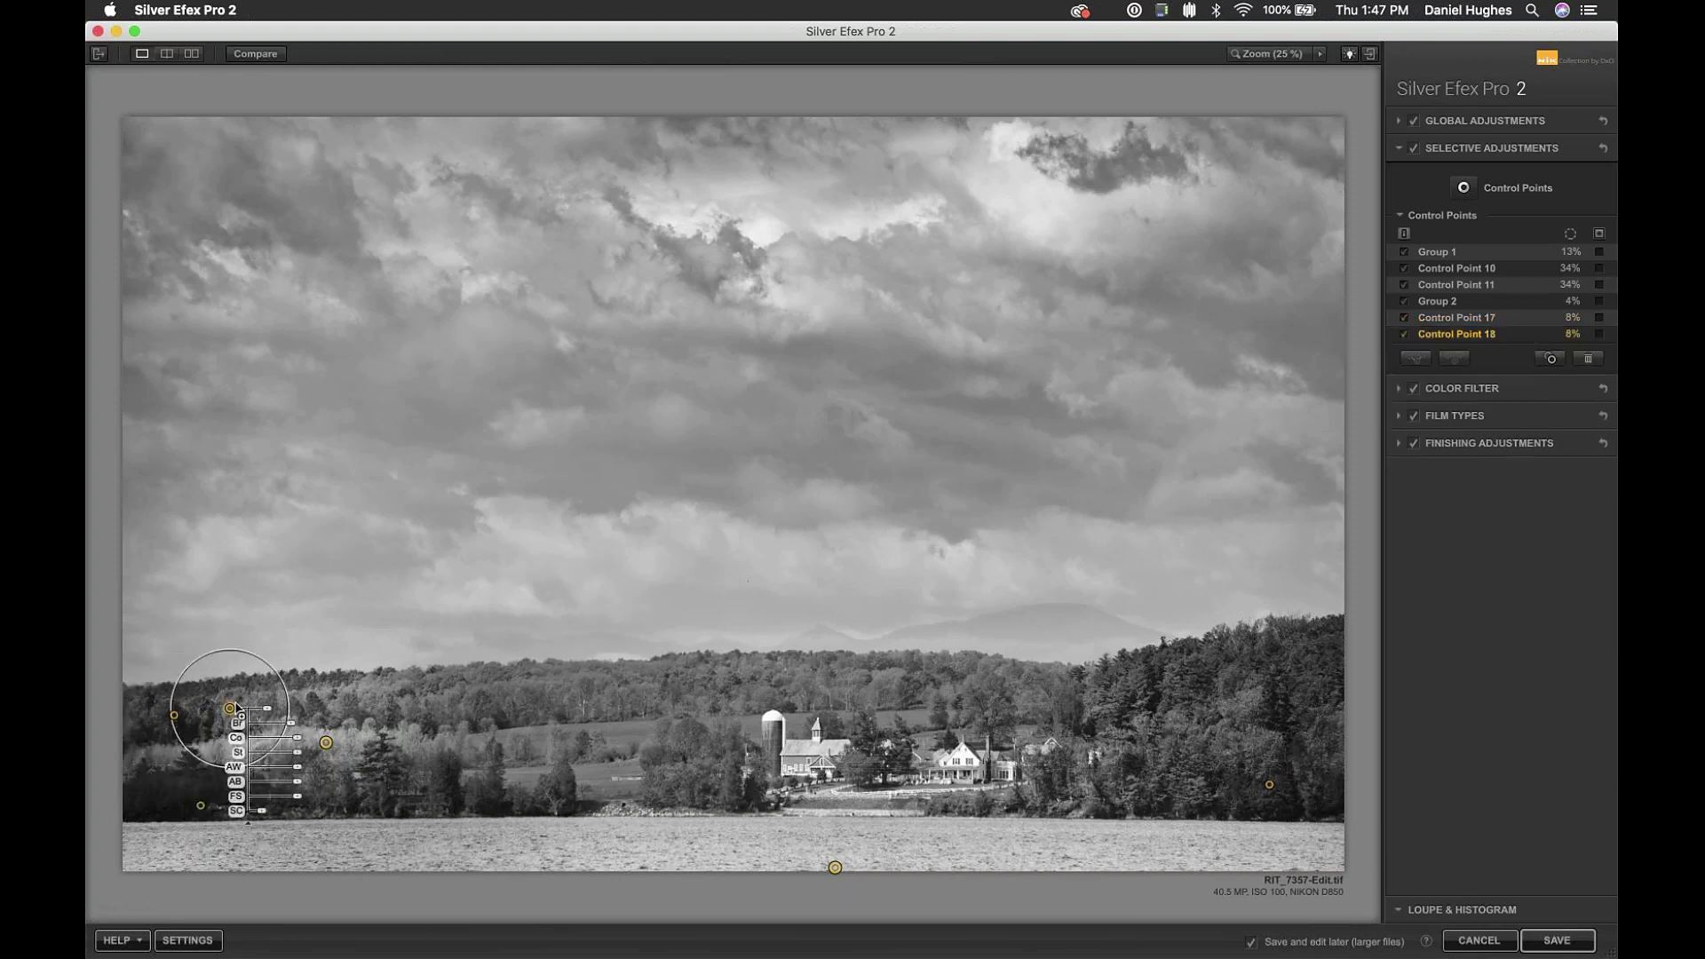
- Delete the extra overlapping control point on the left hillside and raise Contrast and Structure on the remaining duplicate
drag(236, 706, 322, 740)
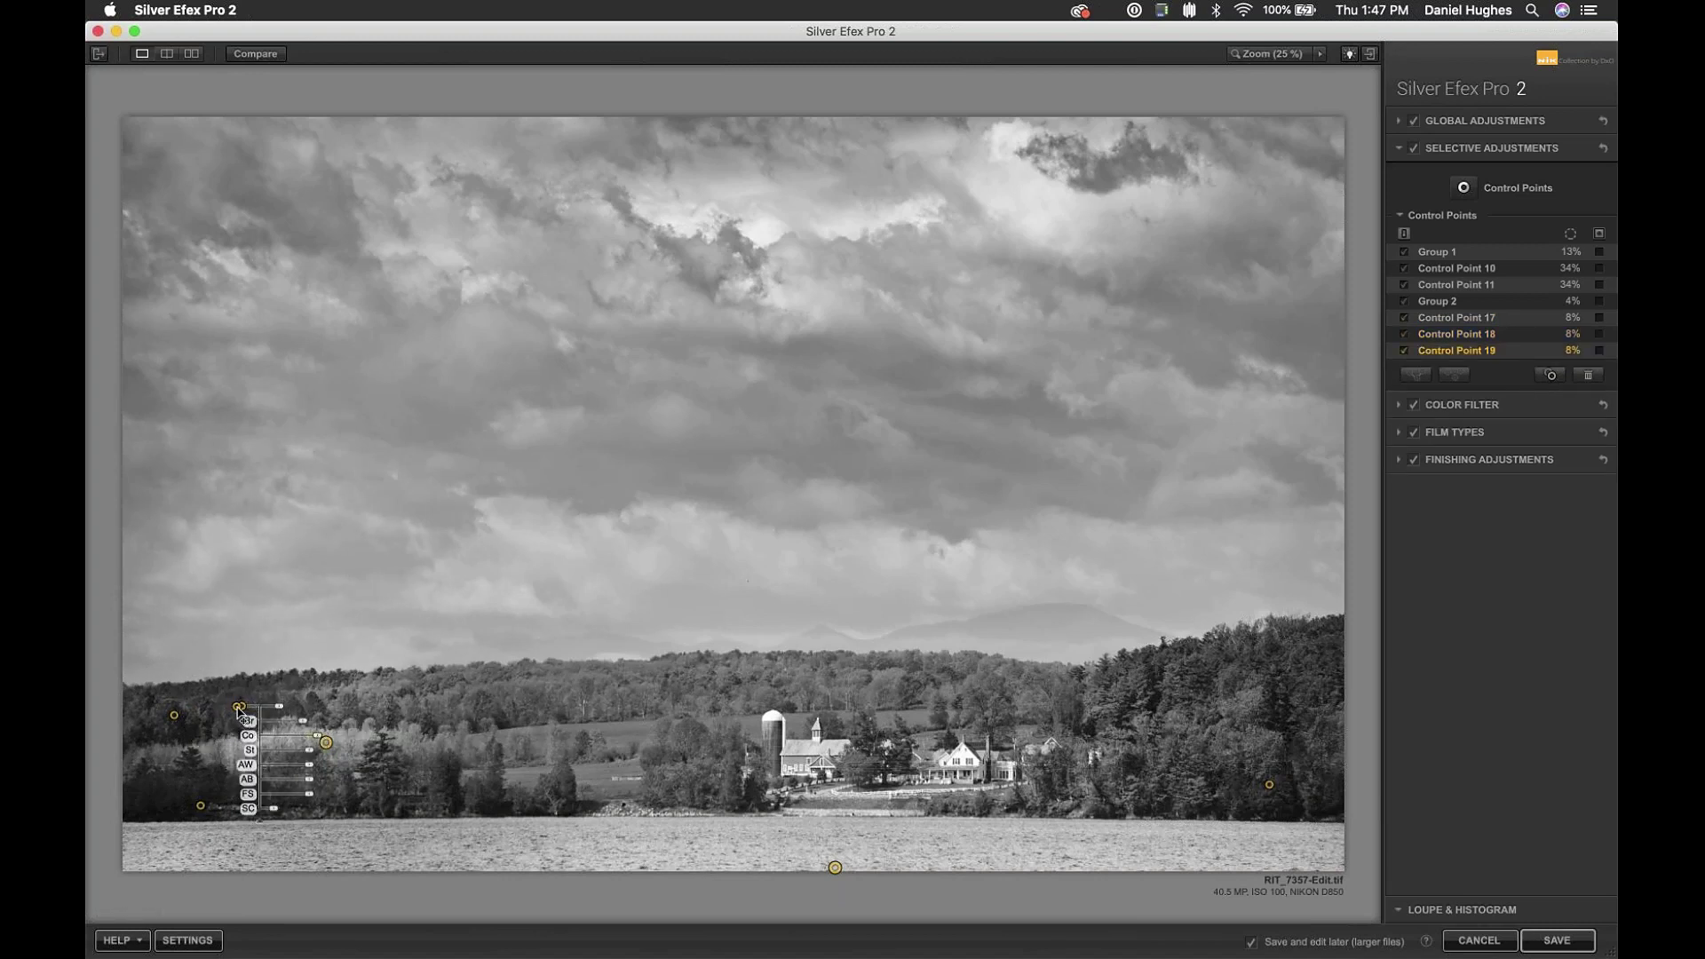
key(Delete)
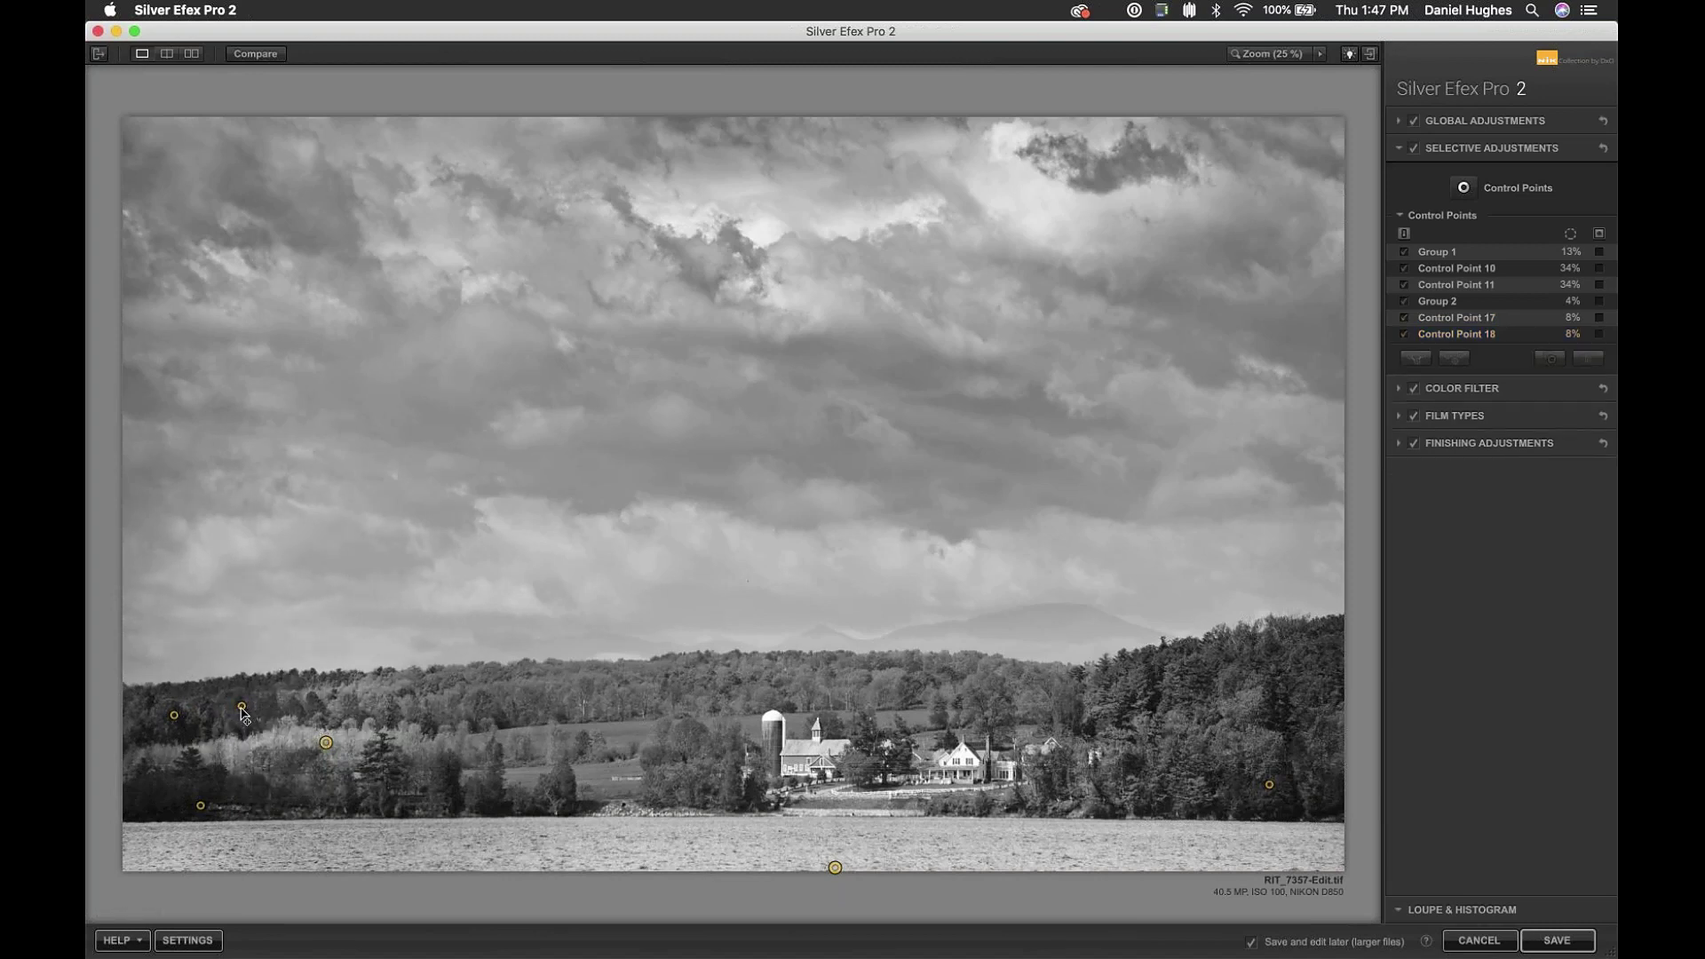
click(242, 707)
drag(321, 739, 322, 757)
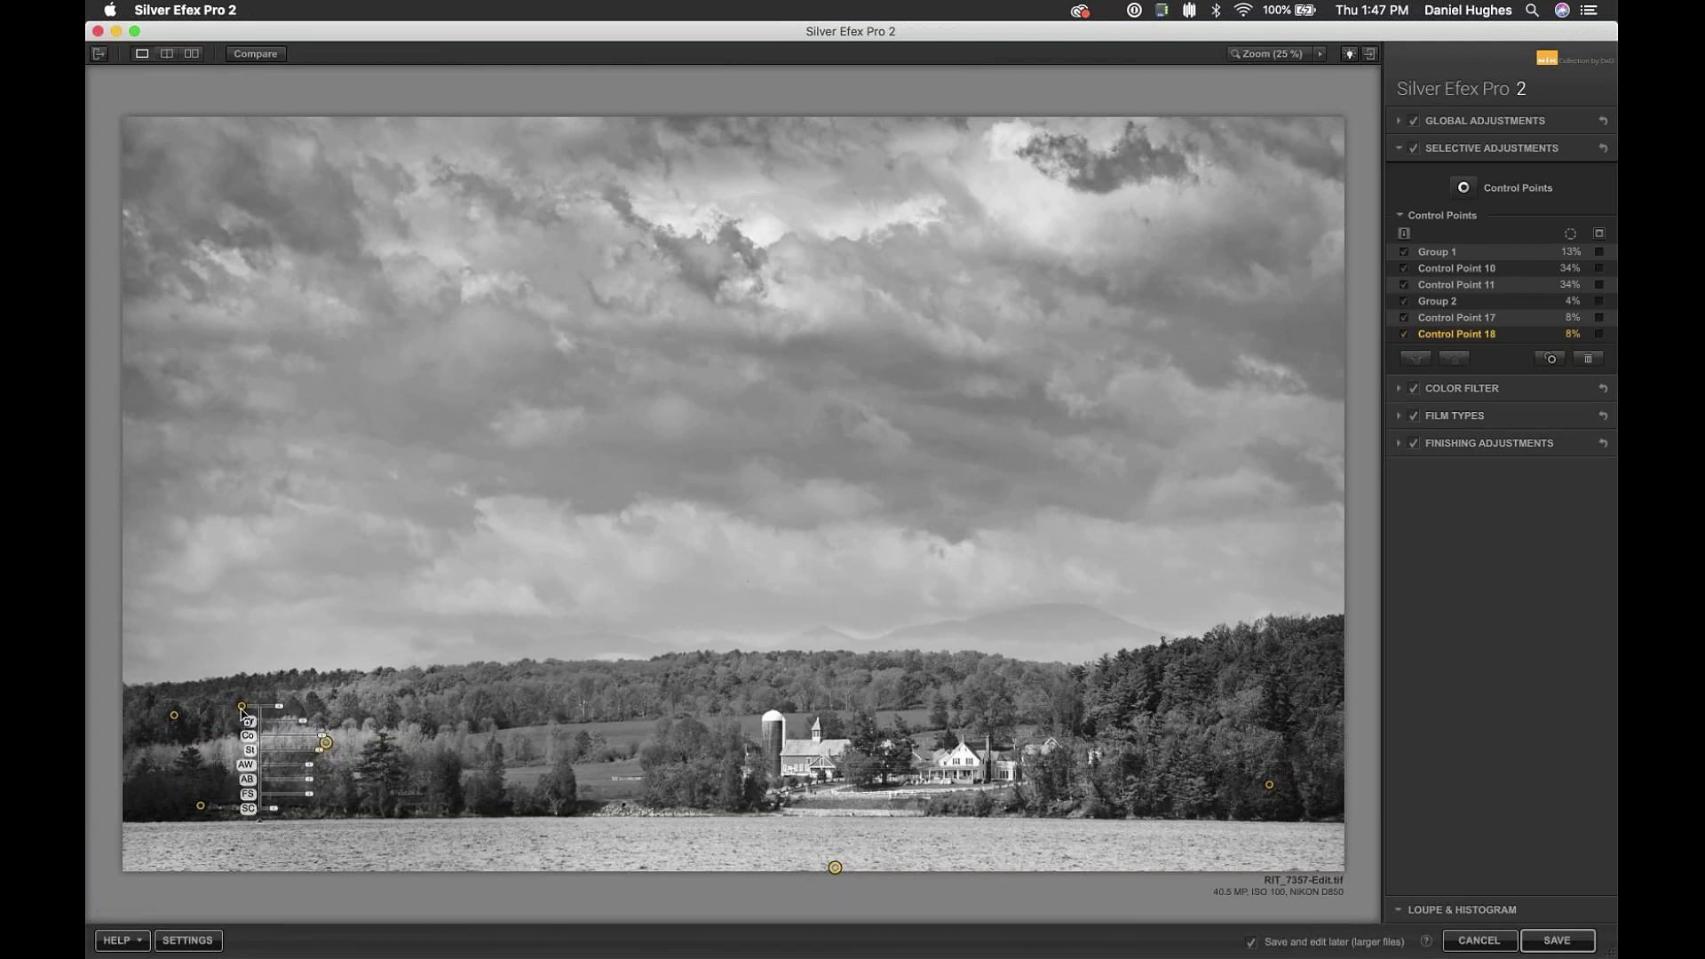
- Duplicate the 8% control point three times across the dark trees on the left hillside
drag(241, 706, 281, 707)
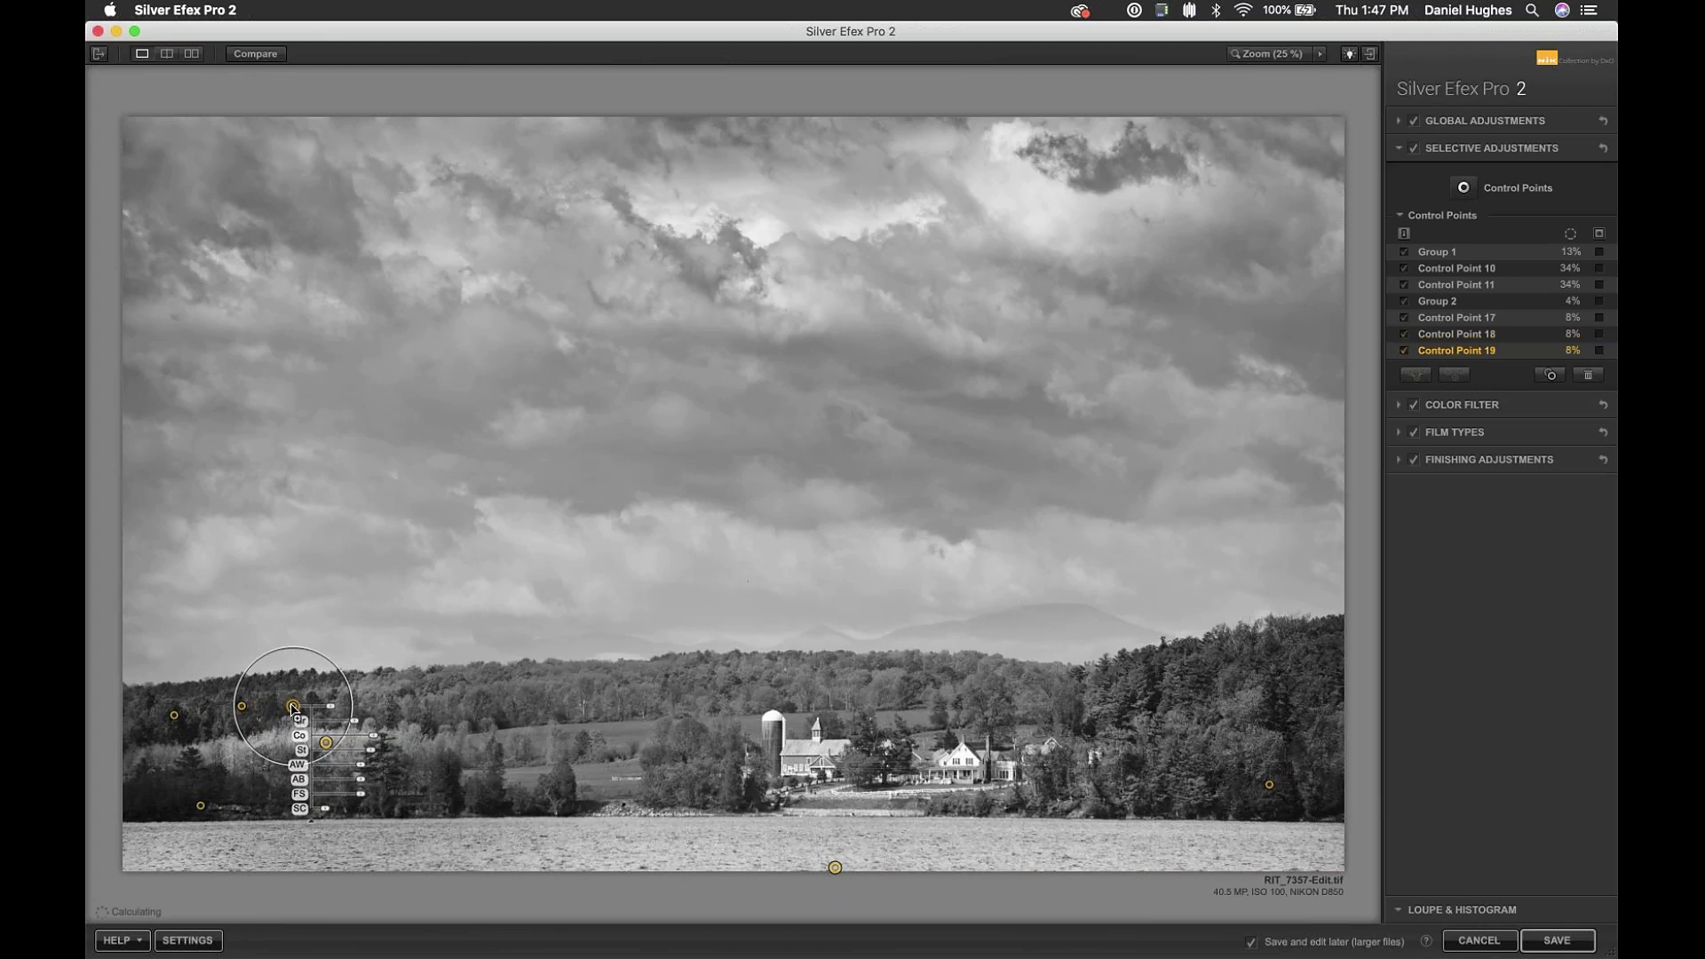
drag(293, 706, 394, 717)
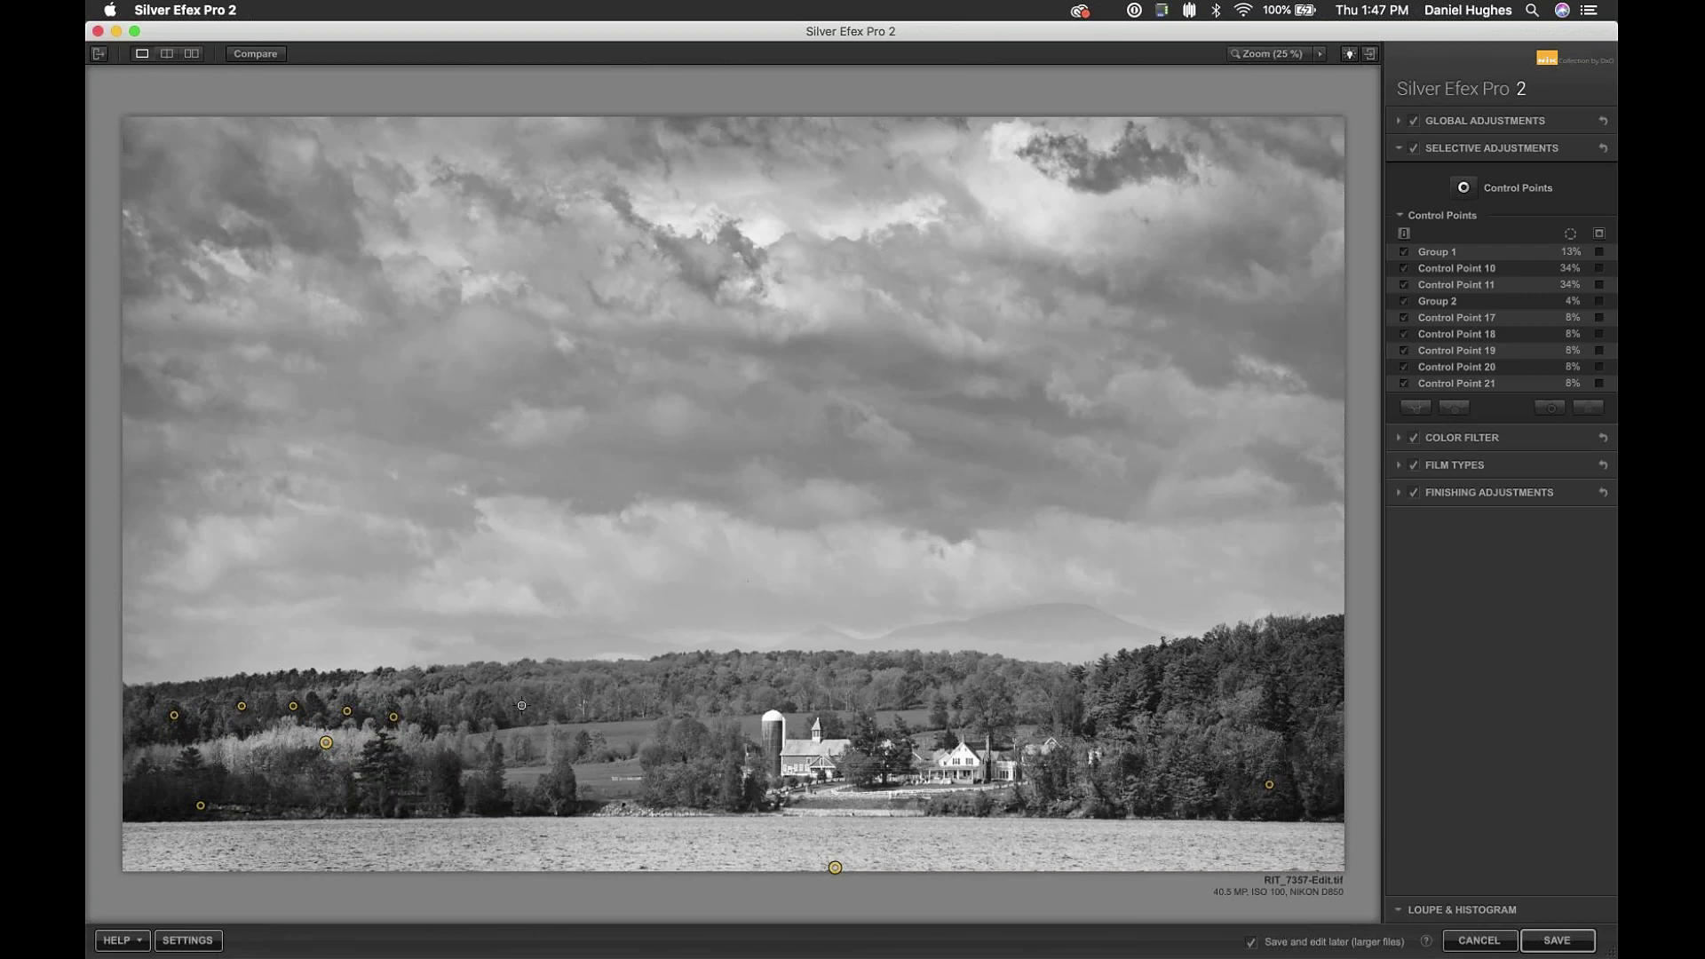
- Add a 21% control point on the central hillside trees, raise its Contrast and Structure, and duplicate it farther right along the ridge
click(585, 691)
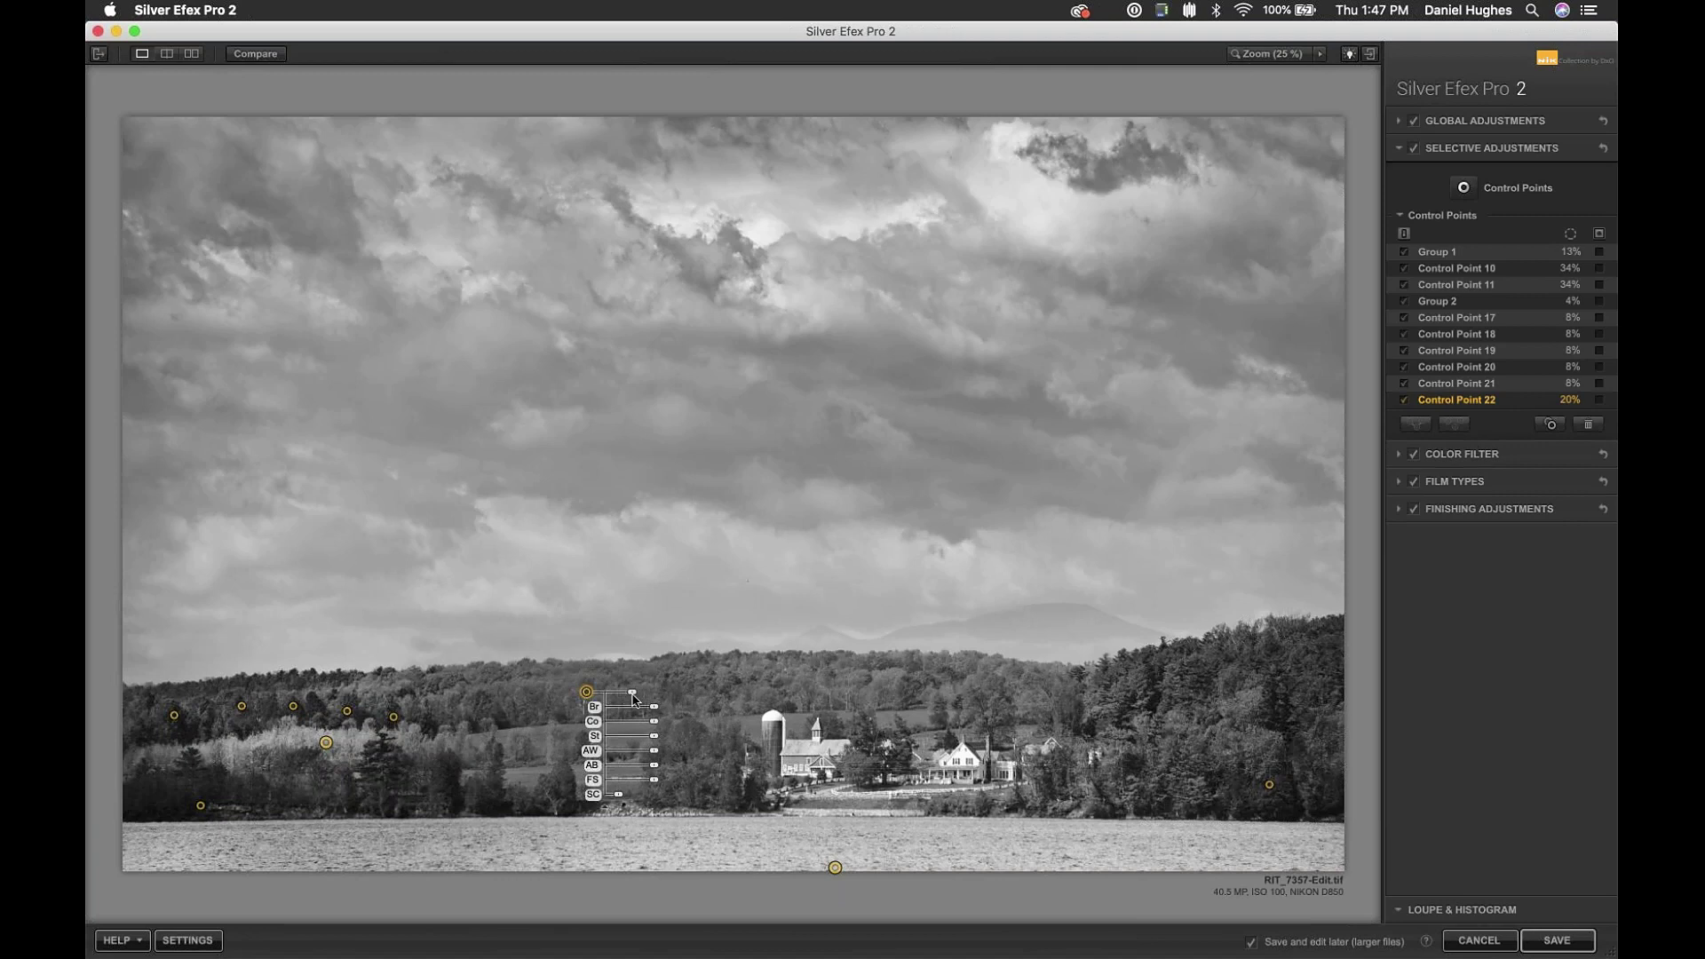
drag(639, 700, 667, 725)
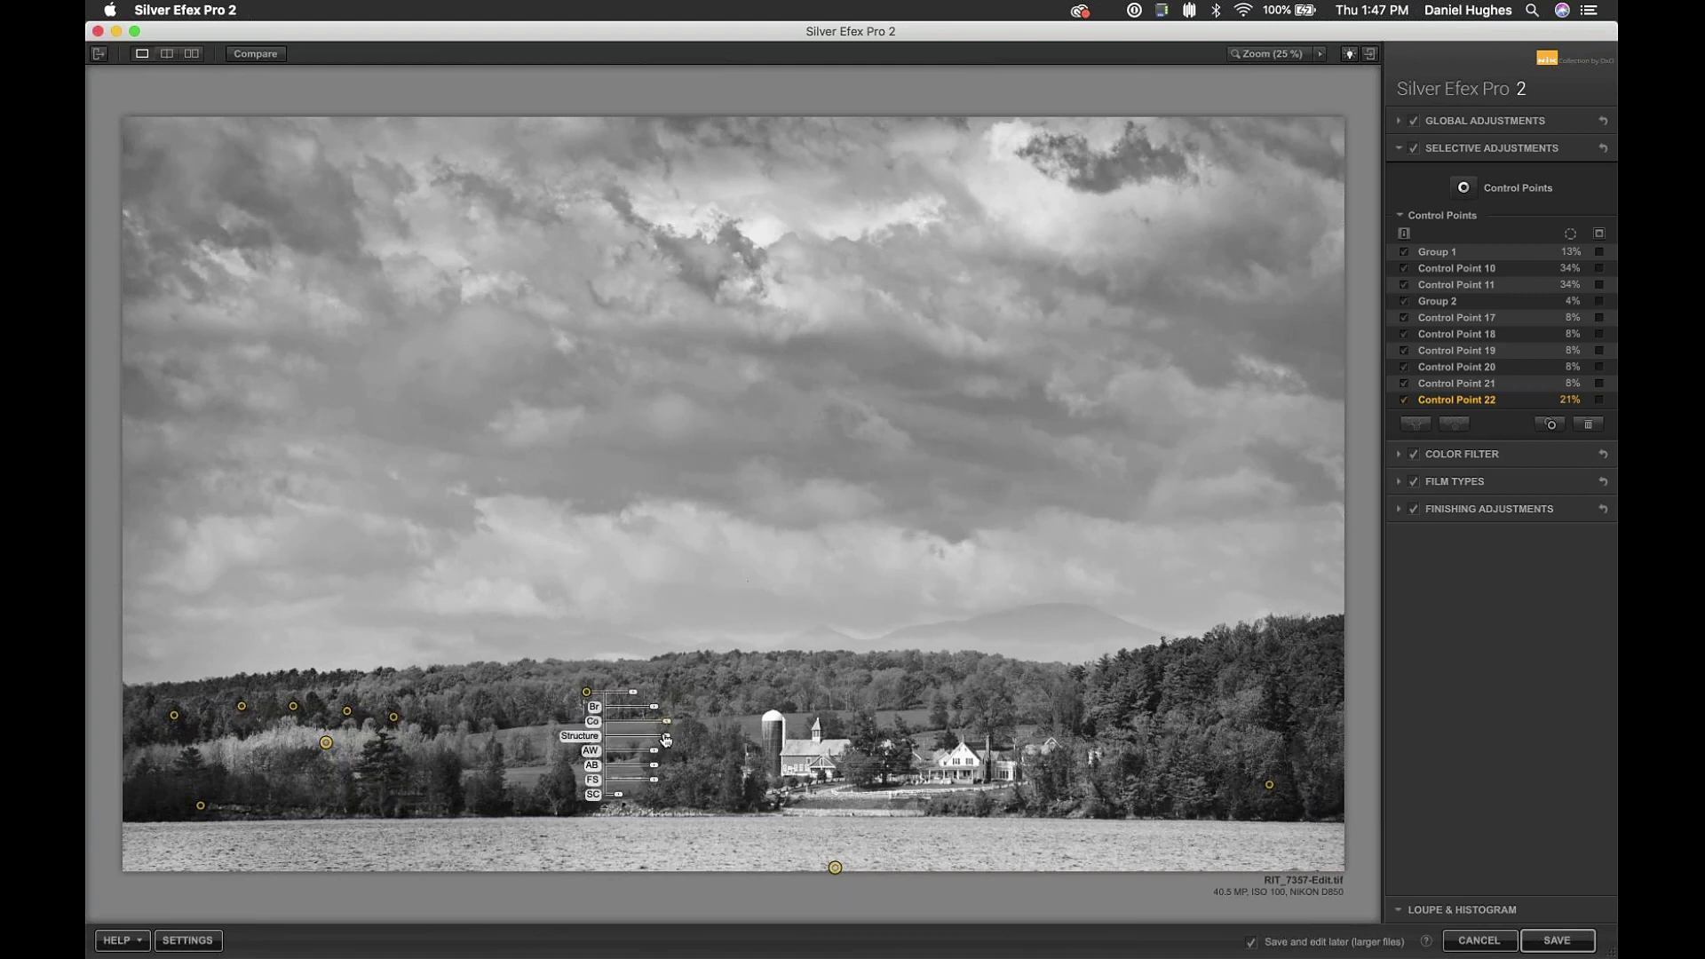
drag(666, 737, 672, 736)
drag(586, 691, 720, 676)
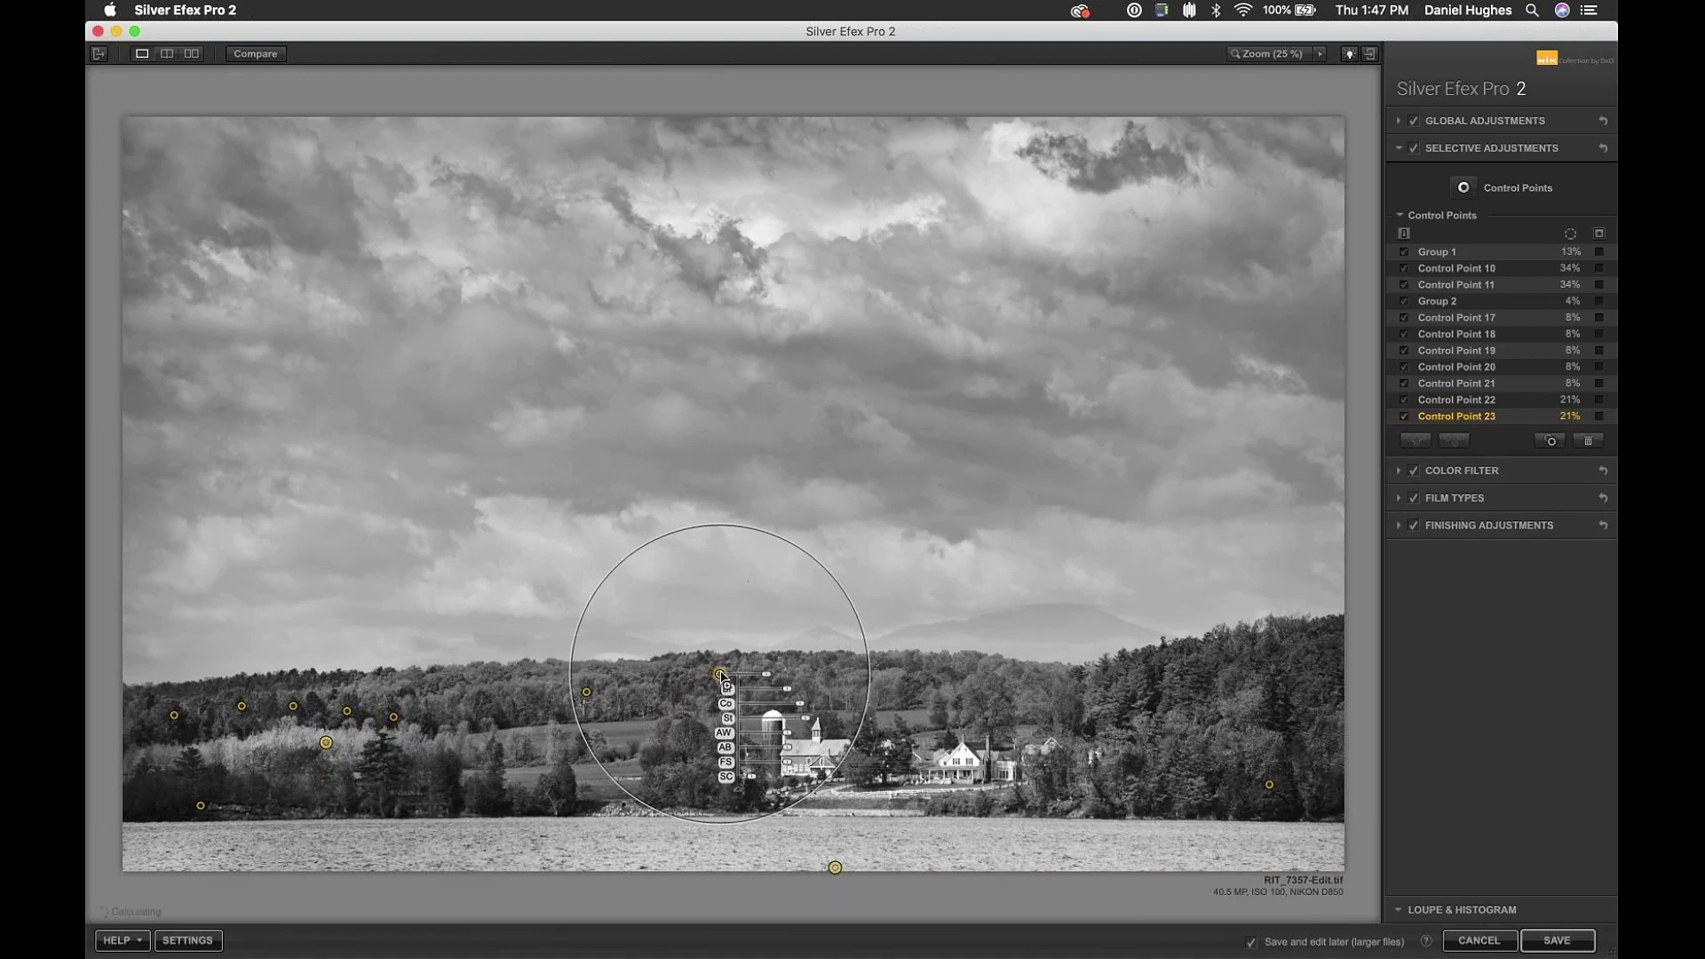
click(857, 676)
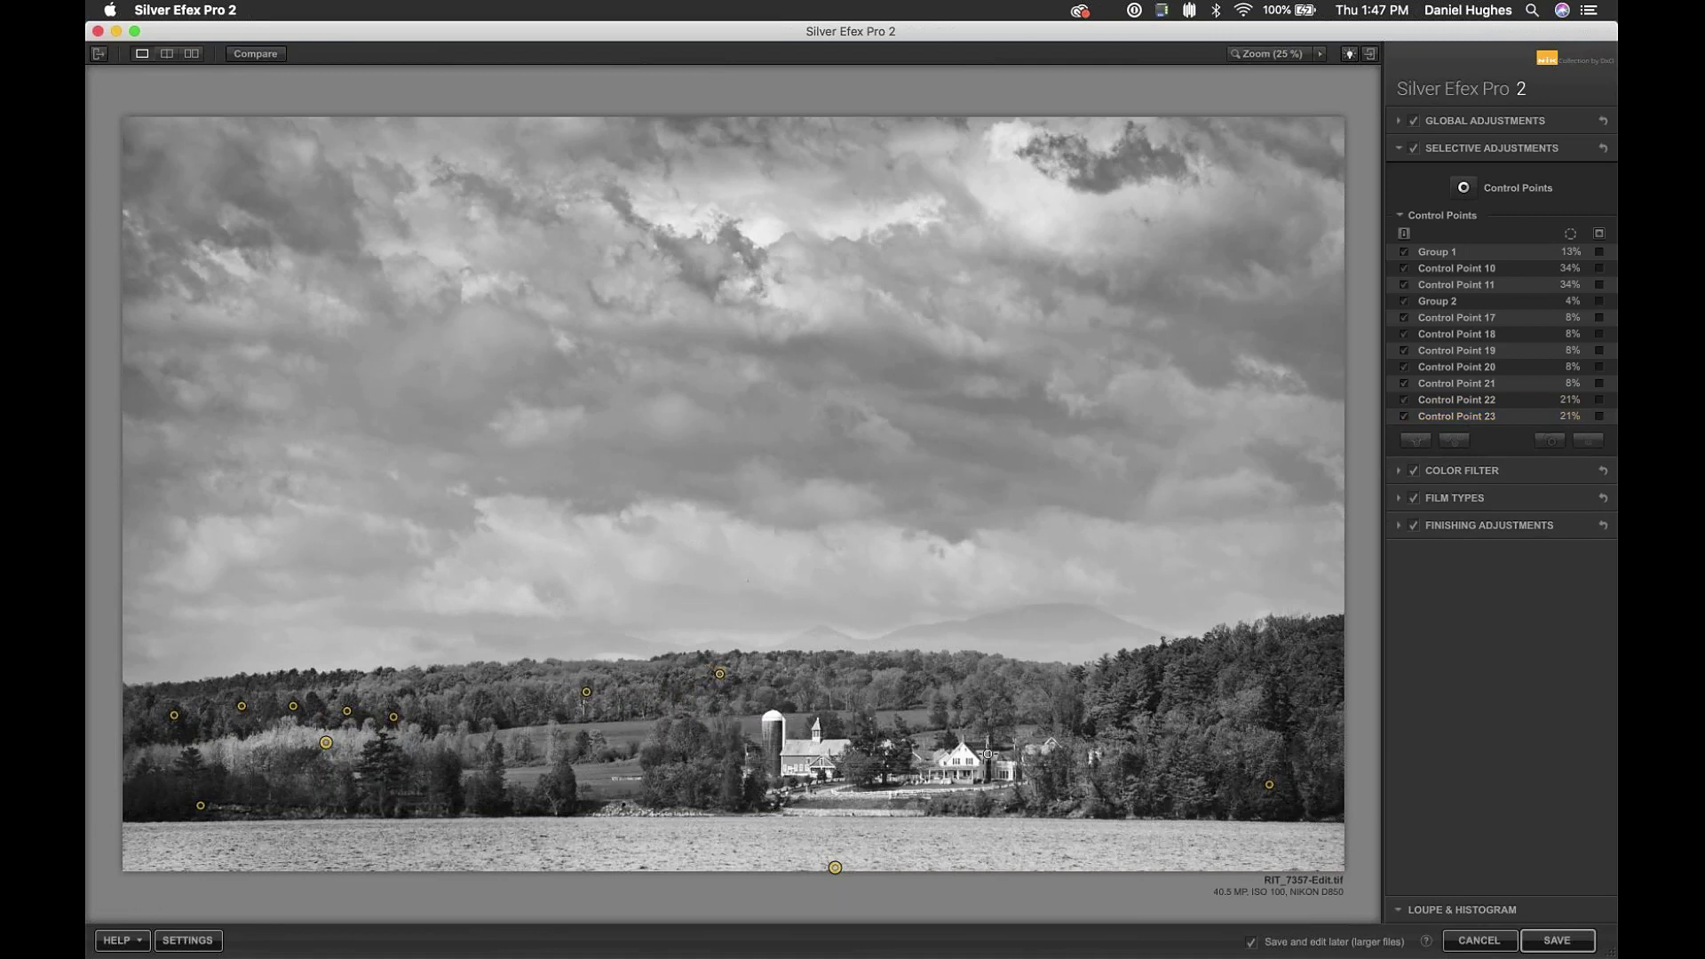
- Add a 31% control point on the white farmhouse and raise its Structure to 41%
click(954, 760)
drag(1003, 762, 1013, 764)
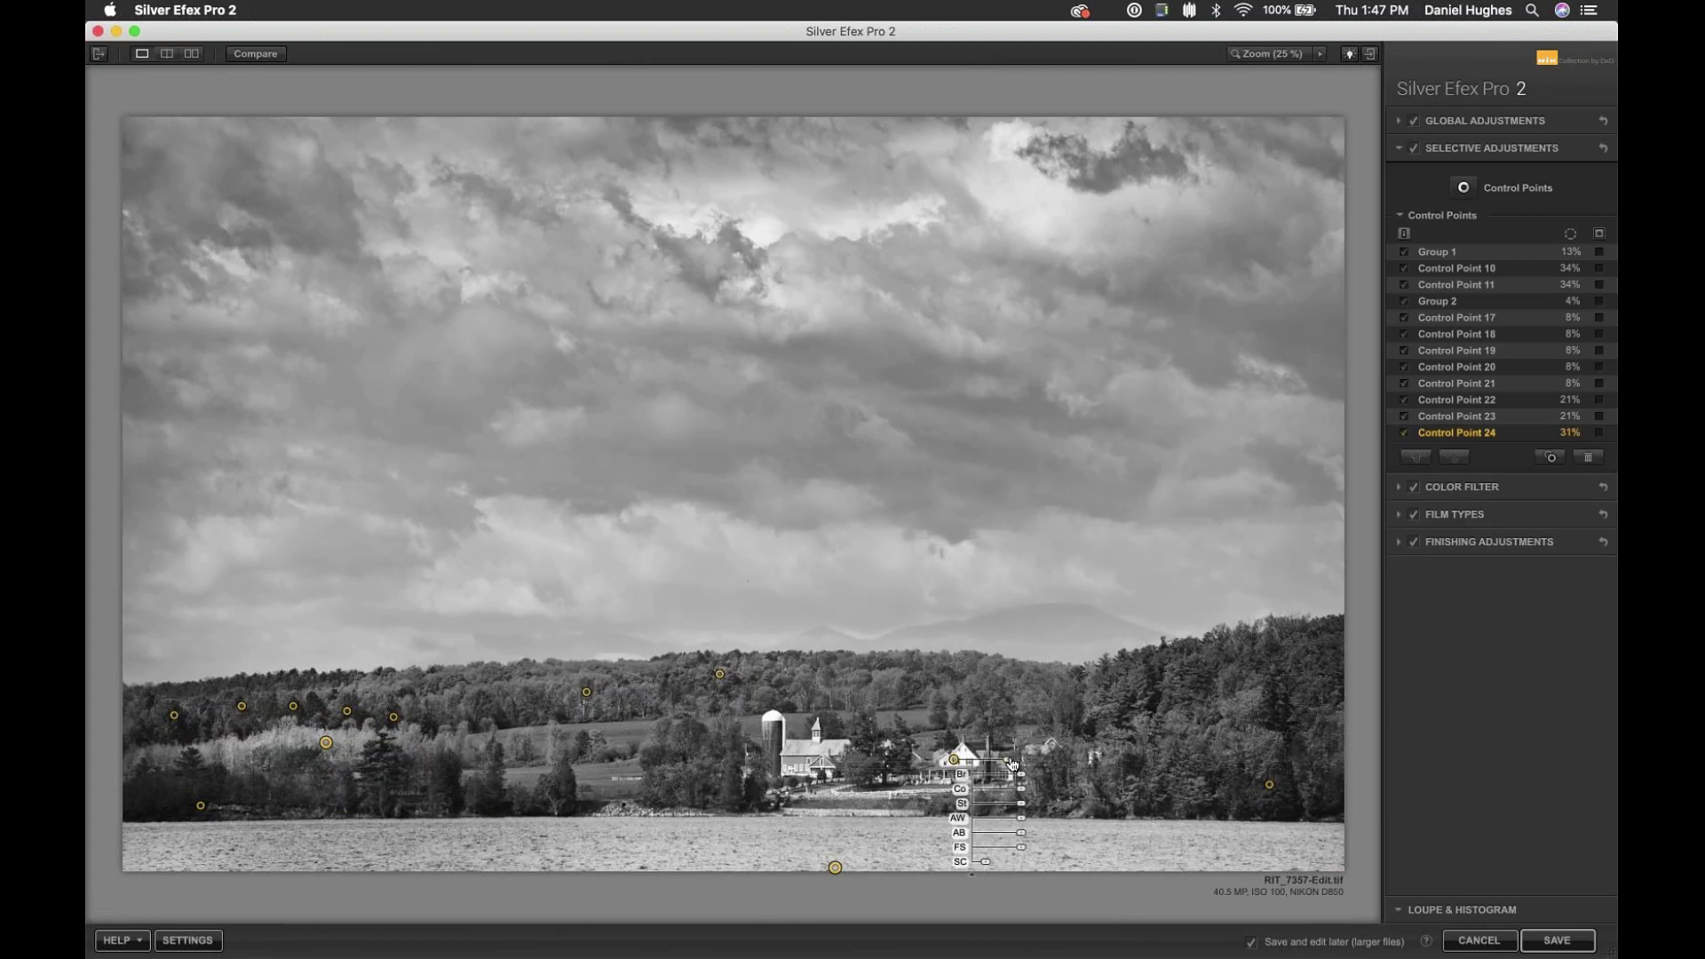
drag(1021, 804, 1042, 811)
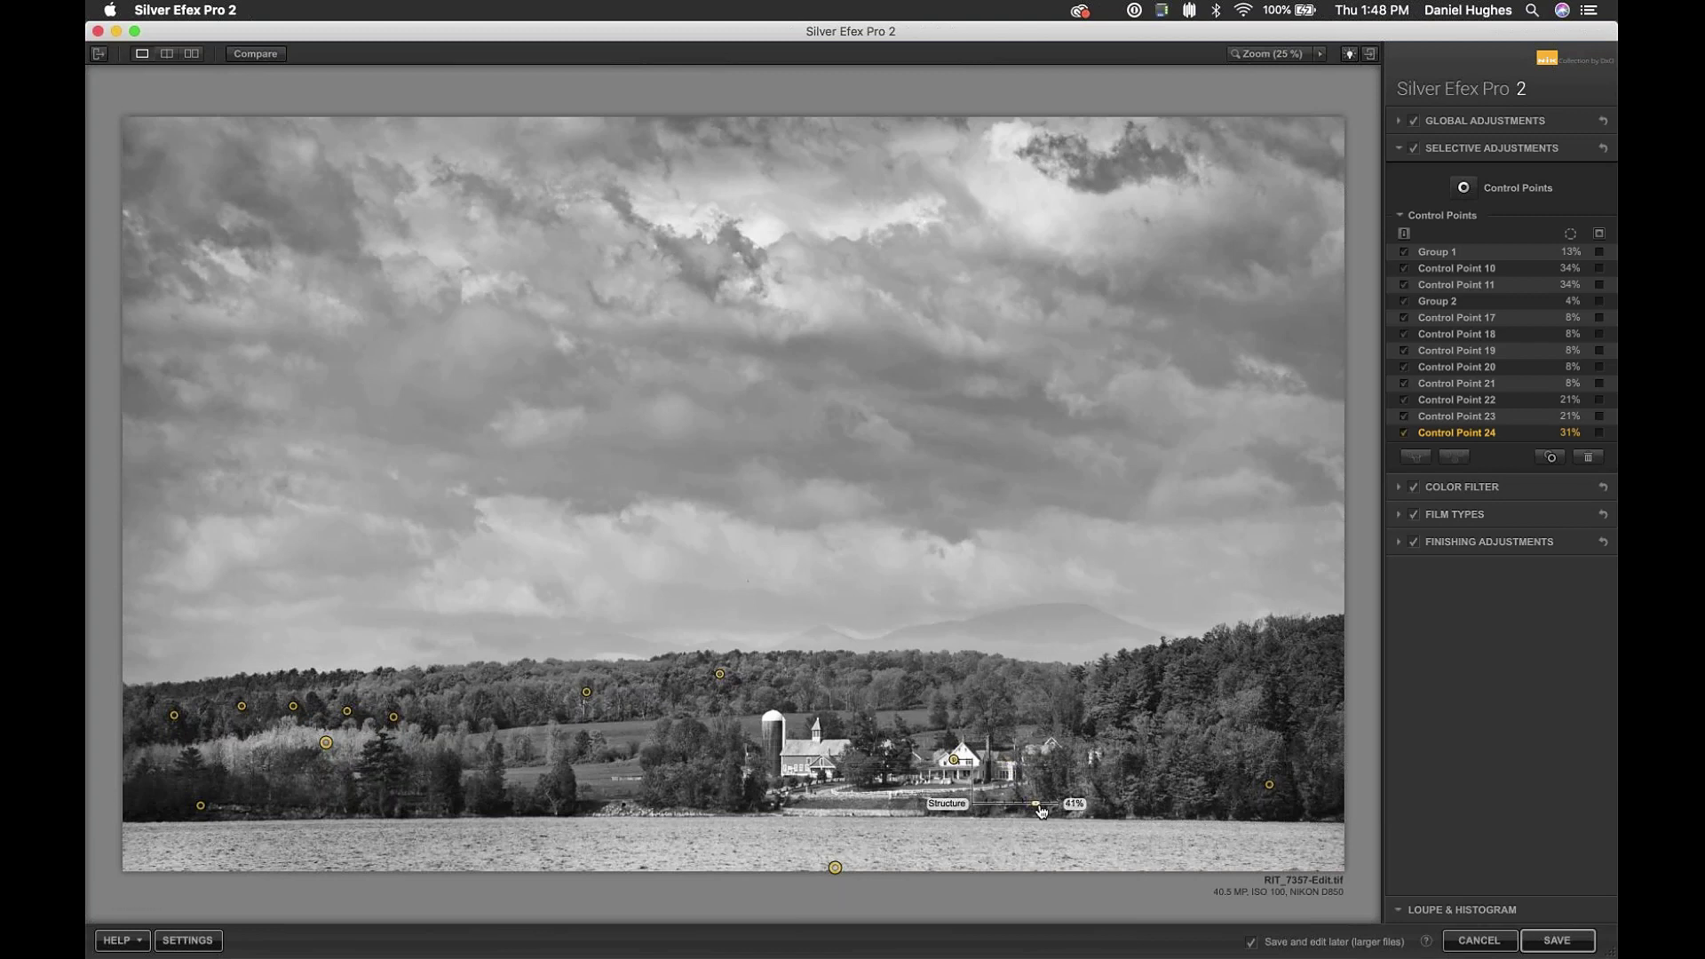
- Duplicate the 21% hillside control point onto the trees above the farm and lower the copy's Brightness to about -9%
click(721, 675)
drag(738, 674, 945, 684)
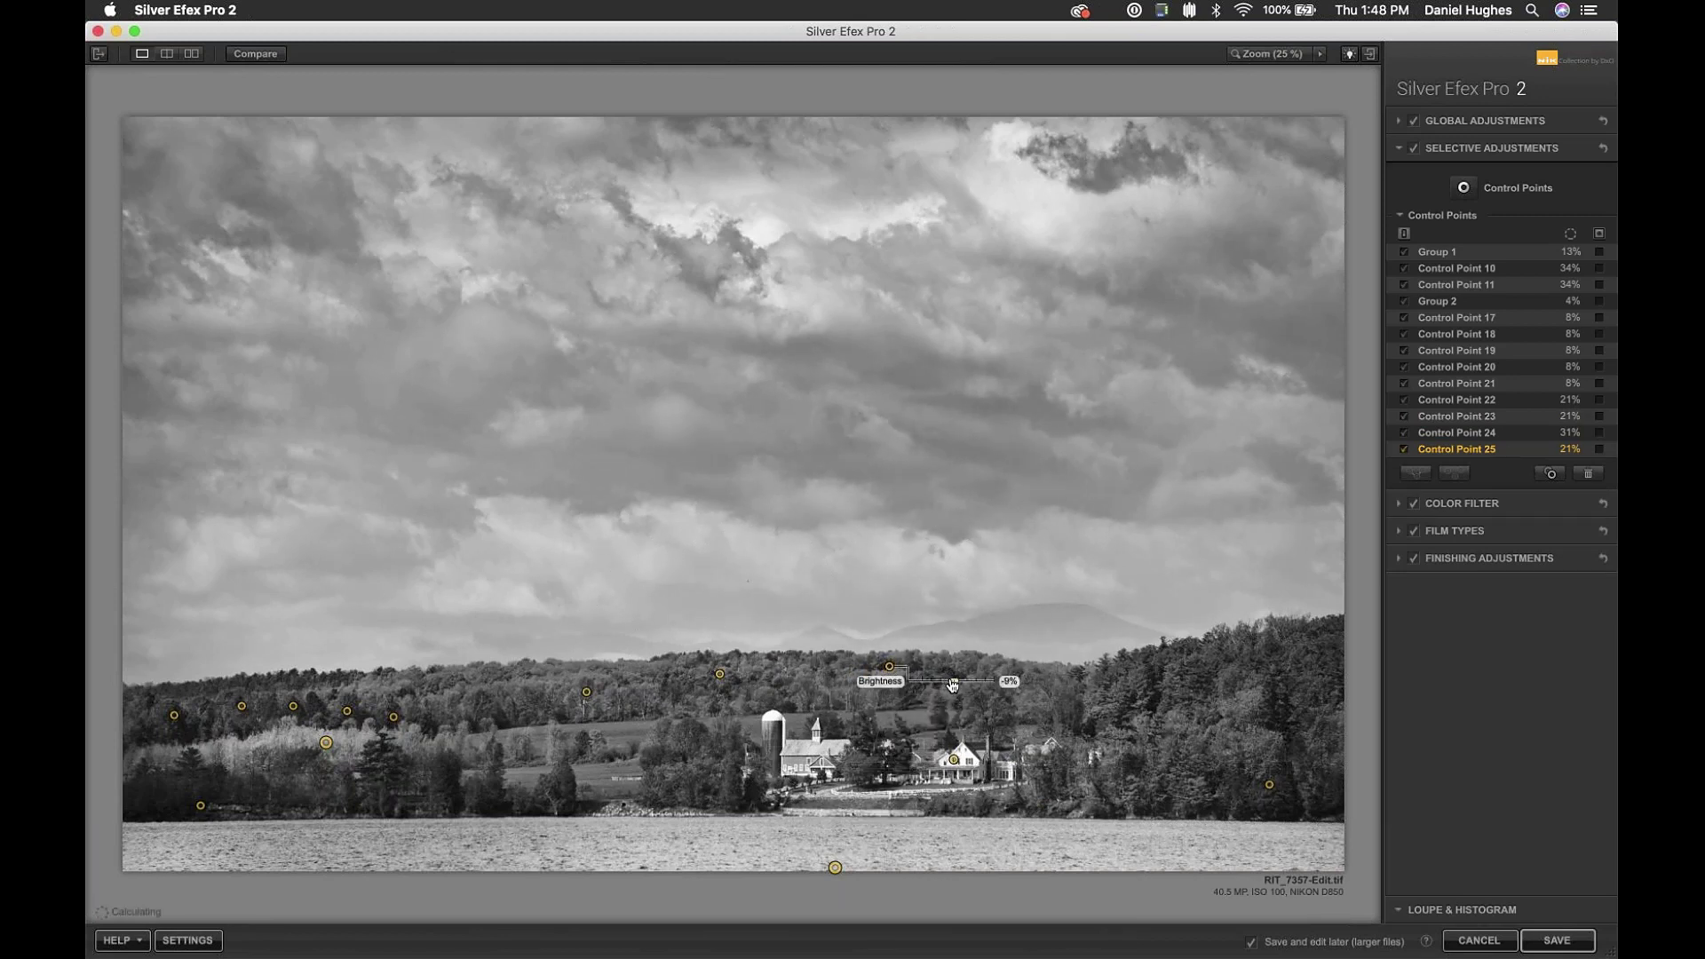
click(865, 597)
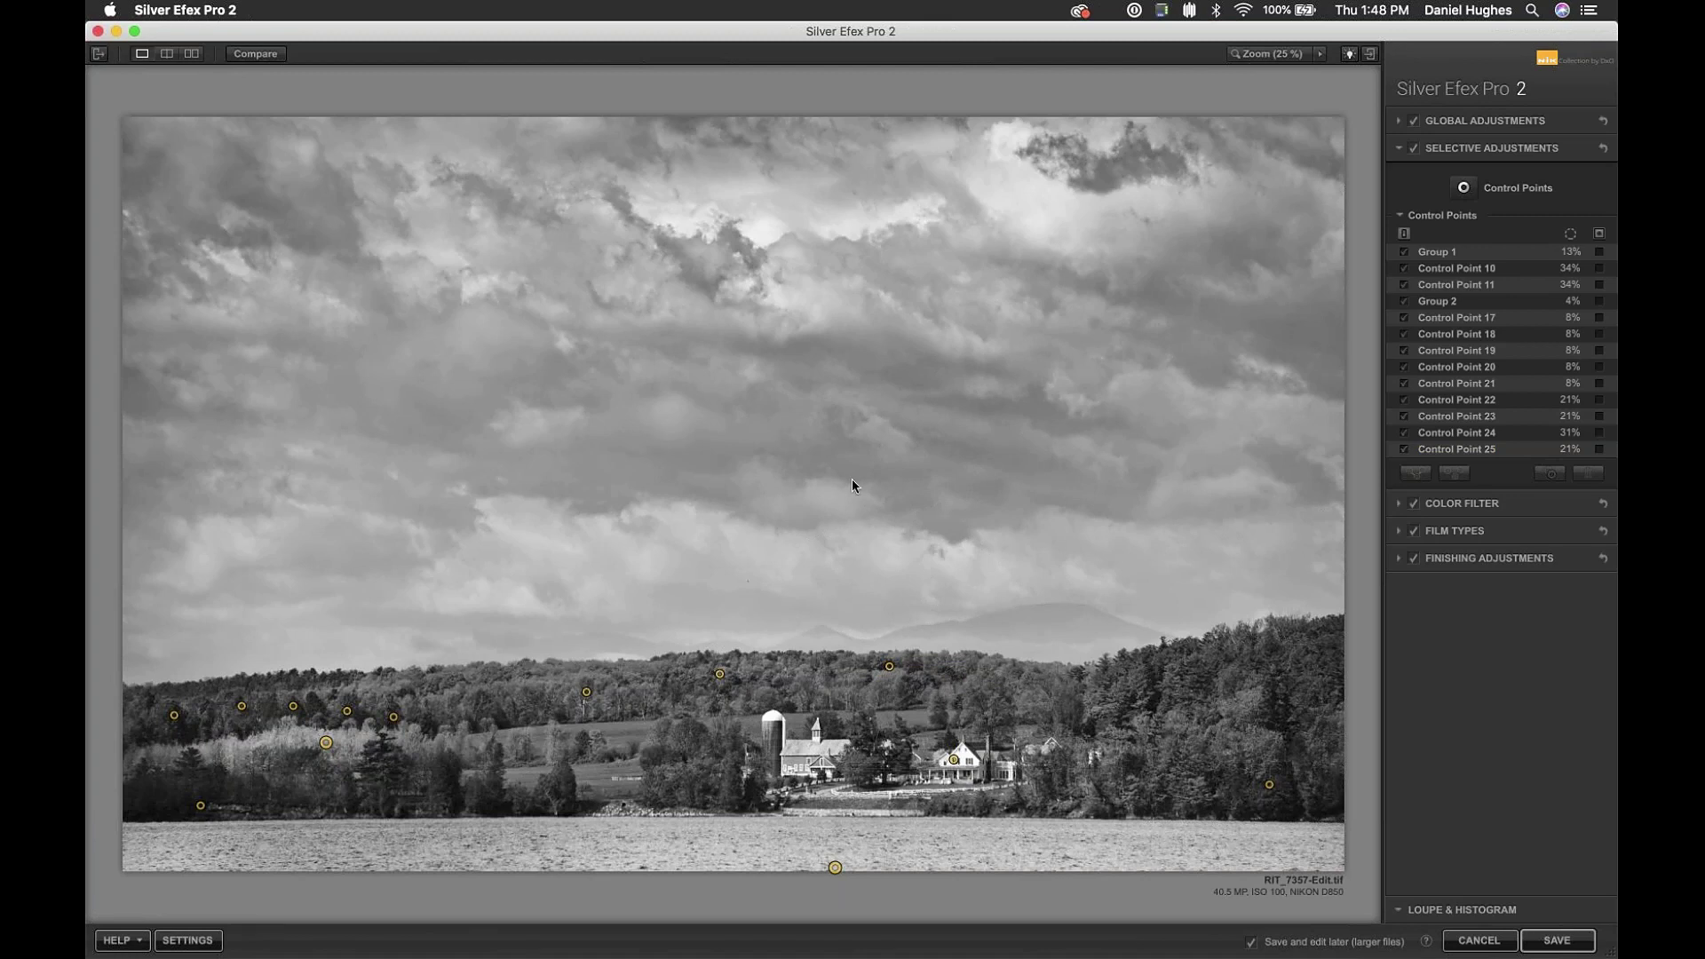
- Add a 68% control point in the left sky with raised Contrast and Structure, and duplicate it to the upper-right clouds and right edge
click(356, 290)
drag(403, 291, 435, 325)
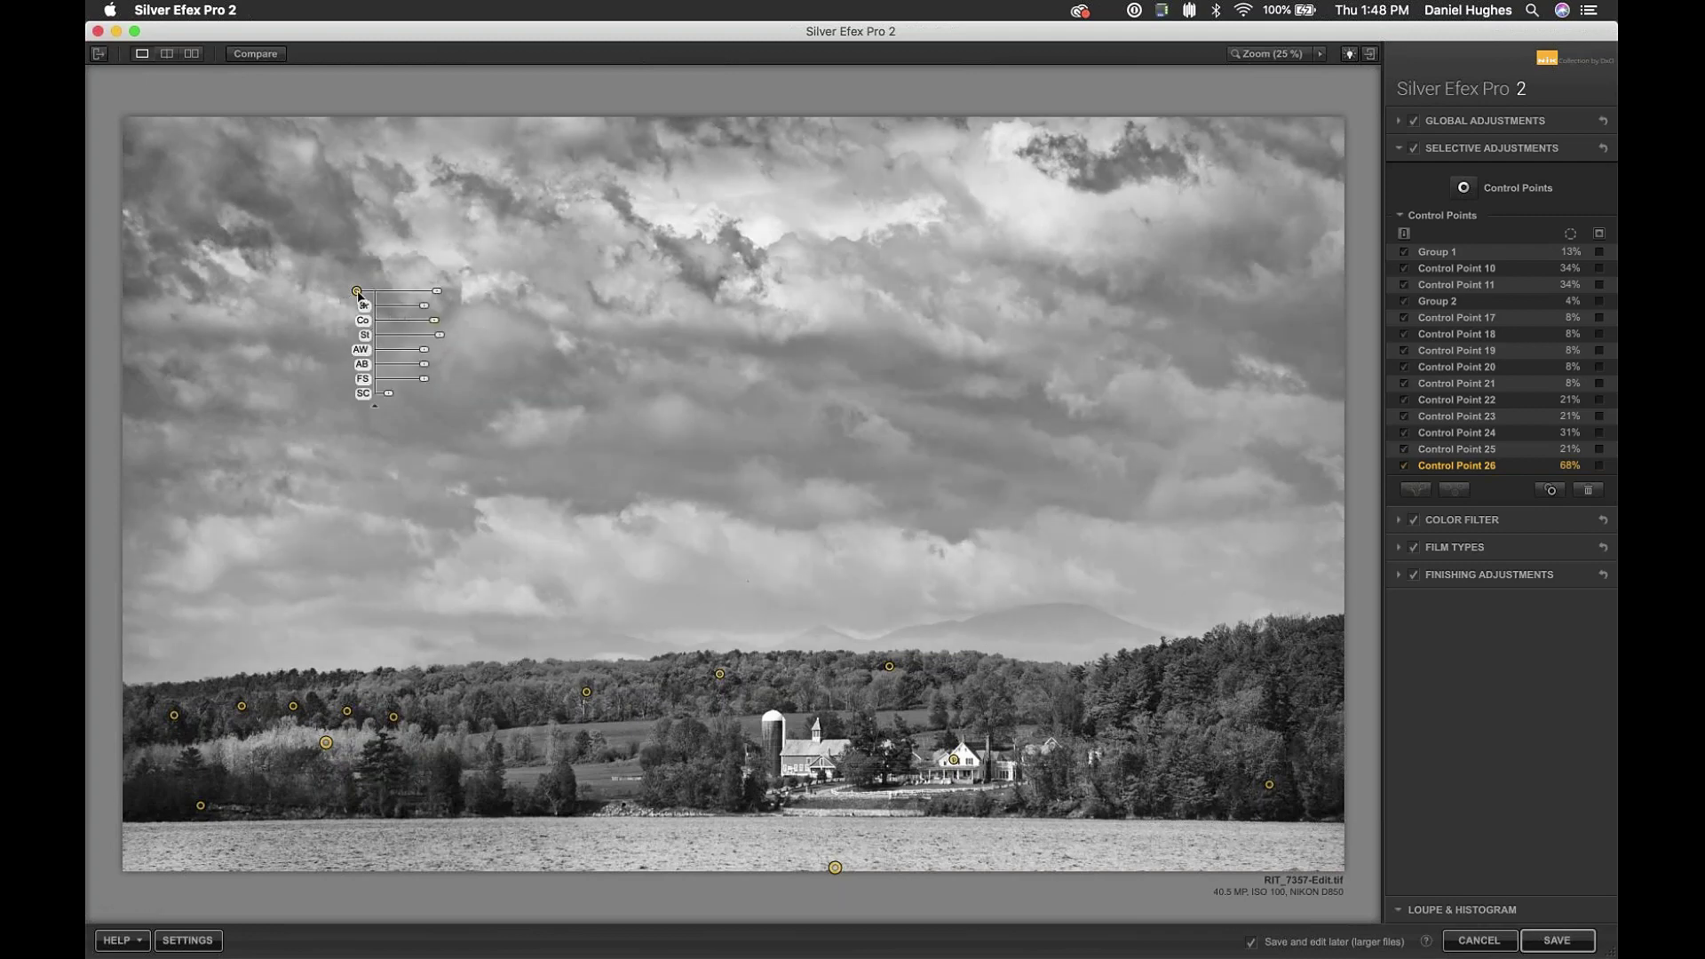
click(898, 265)
drag(898, 265, 1343, 357)
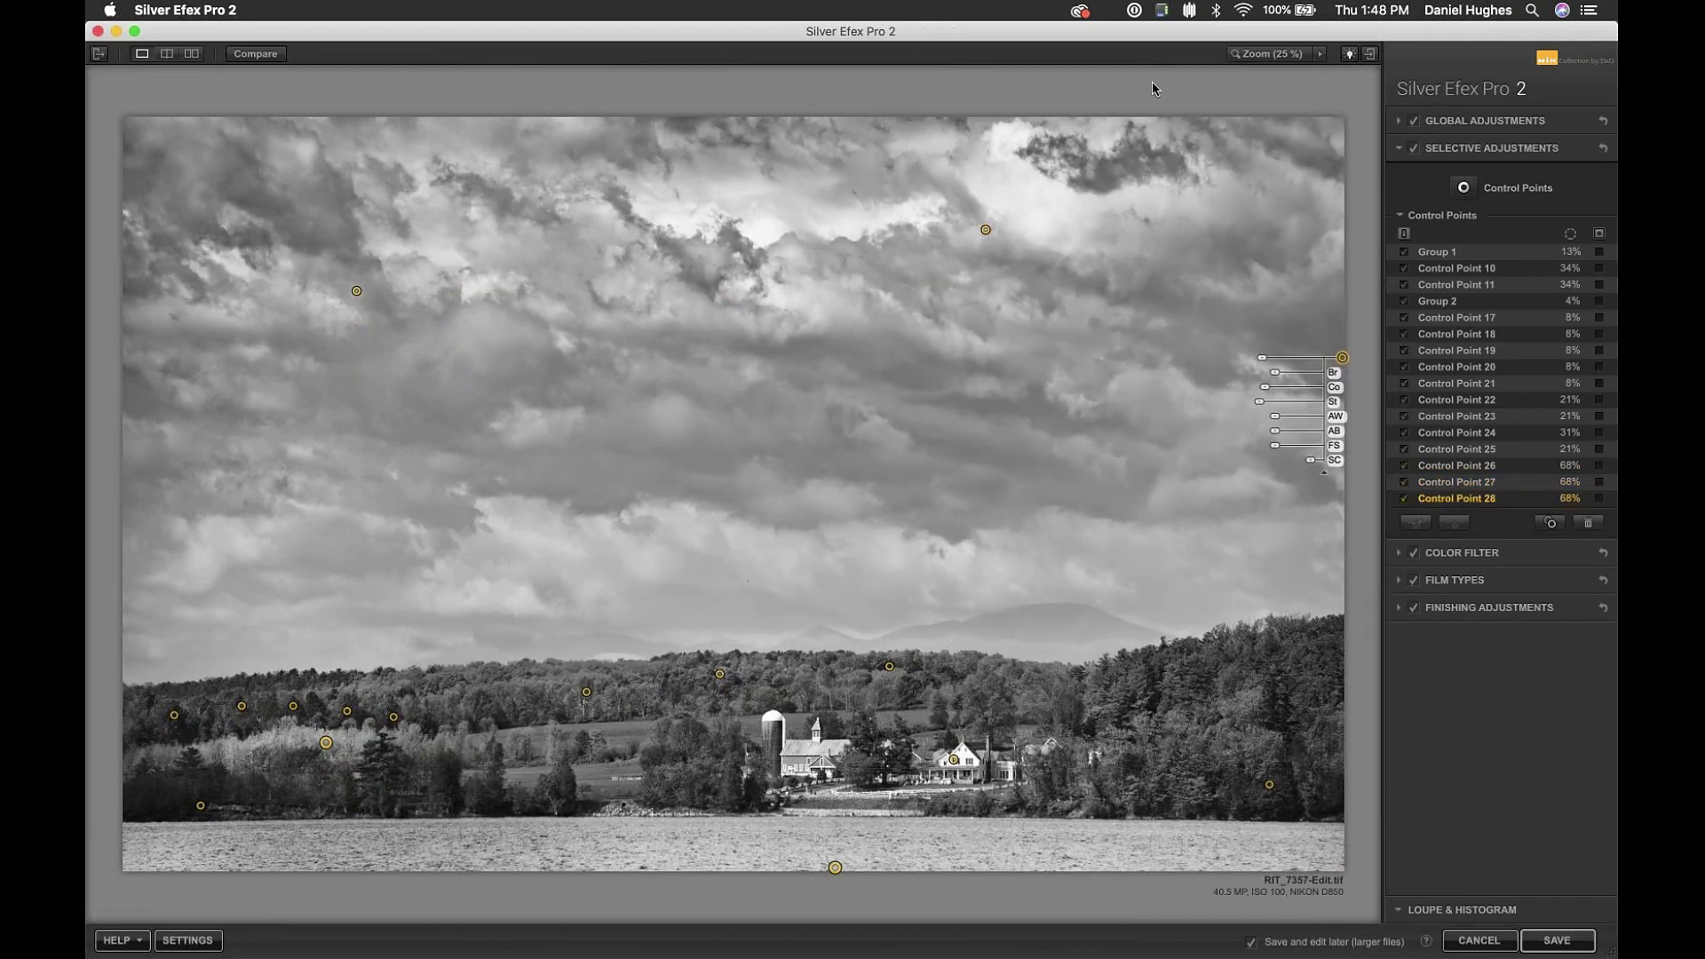
- Add a 32% control point in the sky's upper-right corner and raise its Contrast and Structure
click(1312, 146)
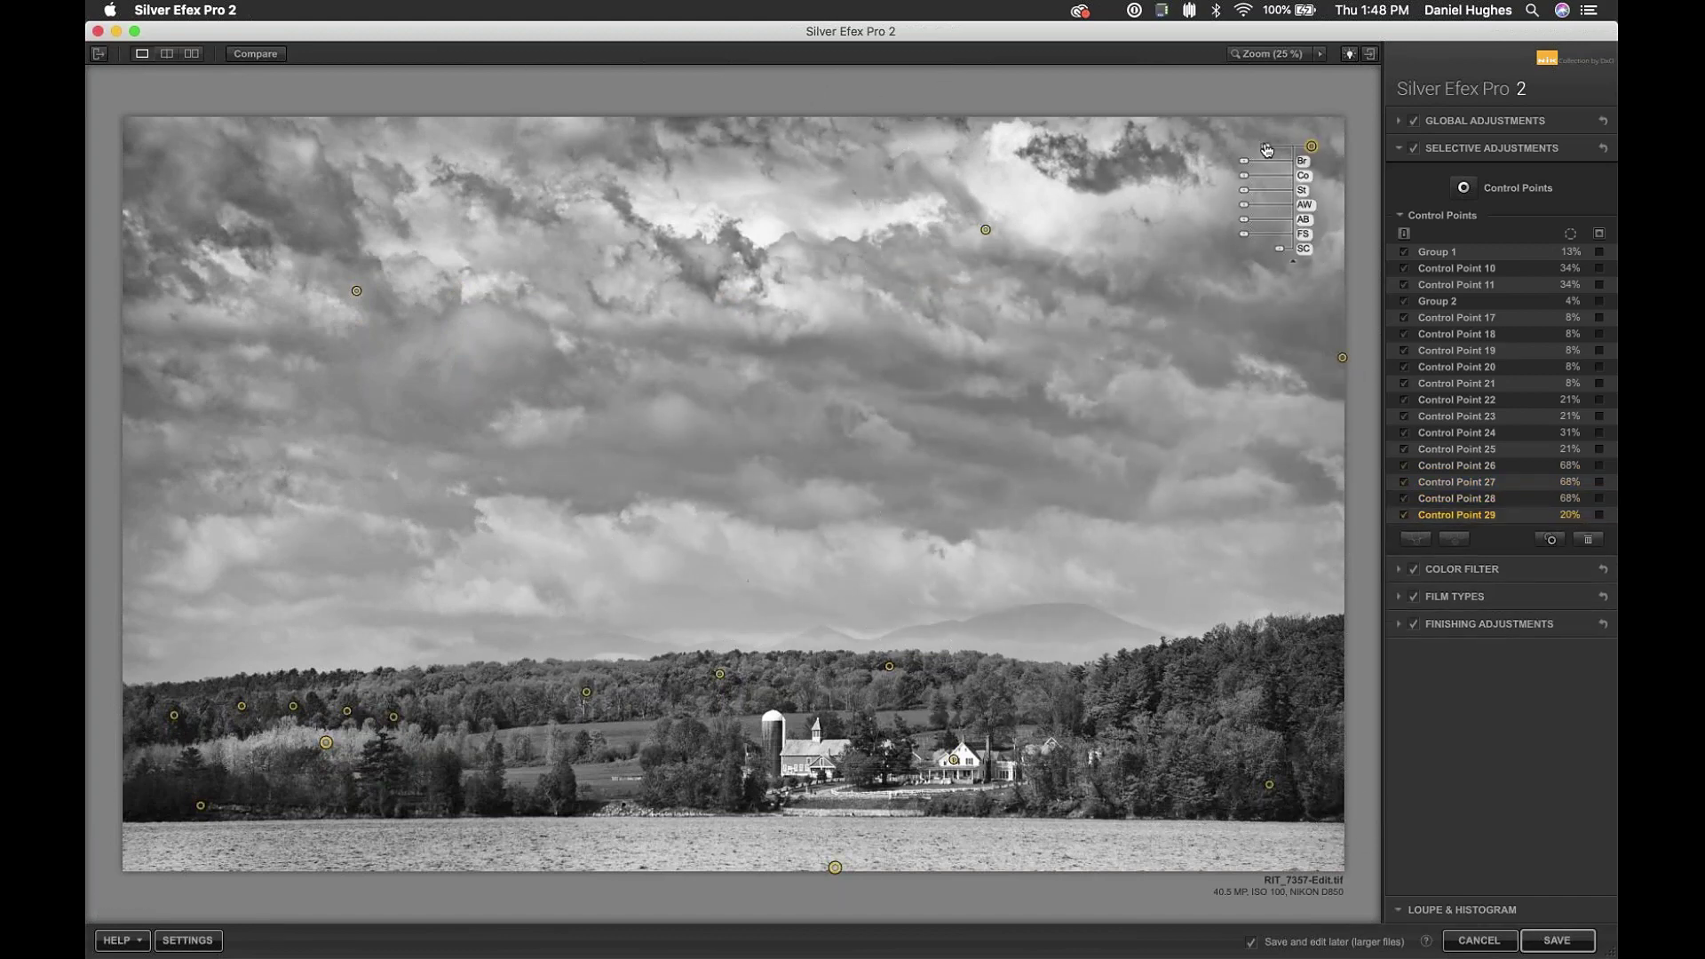
drag(1266, 146, 1238, 192)
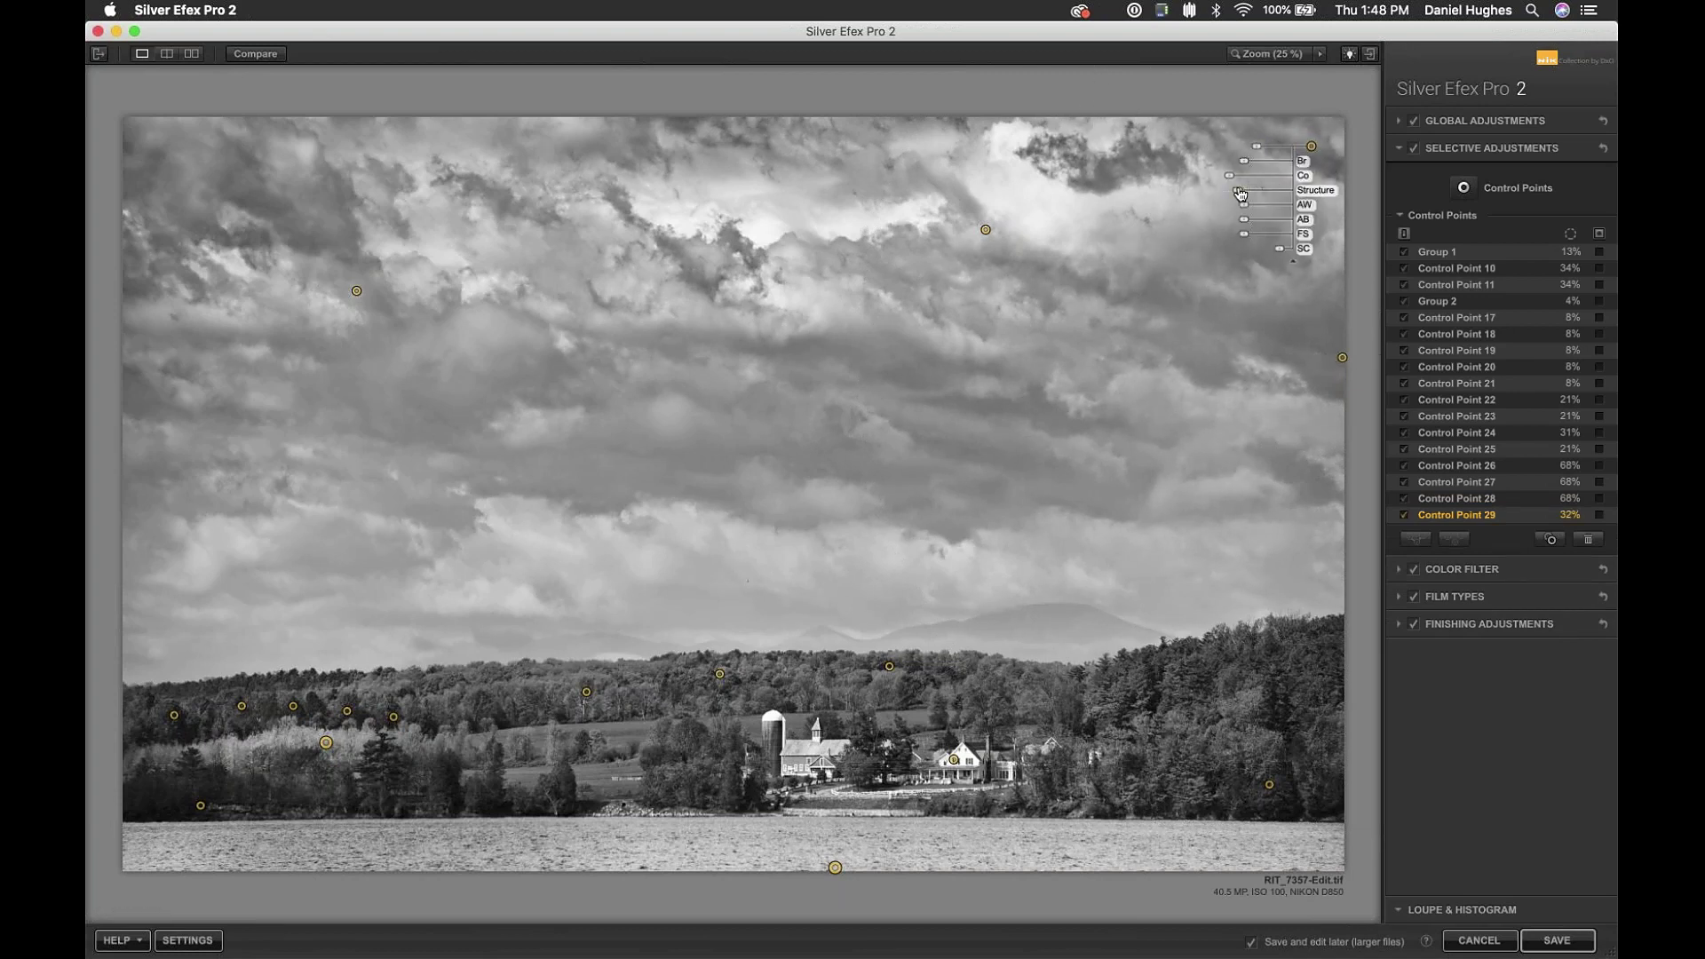
- Set the Burn Edges Strength to 49% for the photo's bottom edge in the finishing adjustments
click(1474, 625)
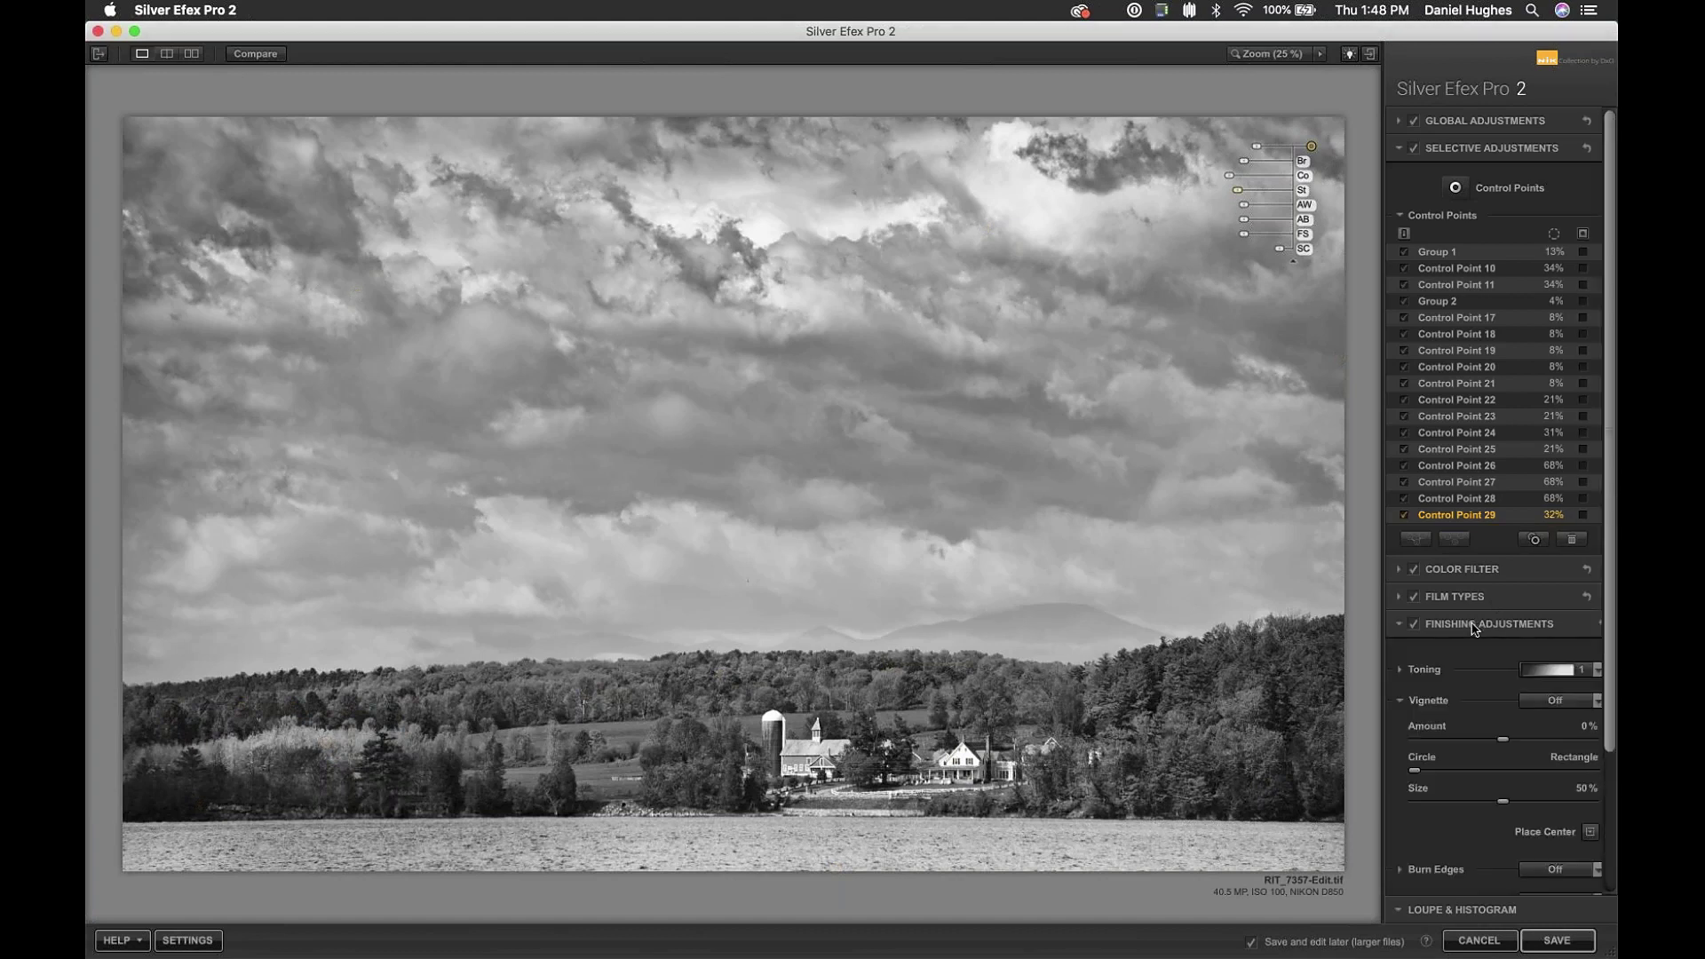
scroll(1472, 628, down, 5)
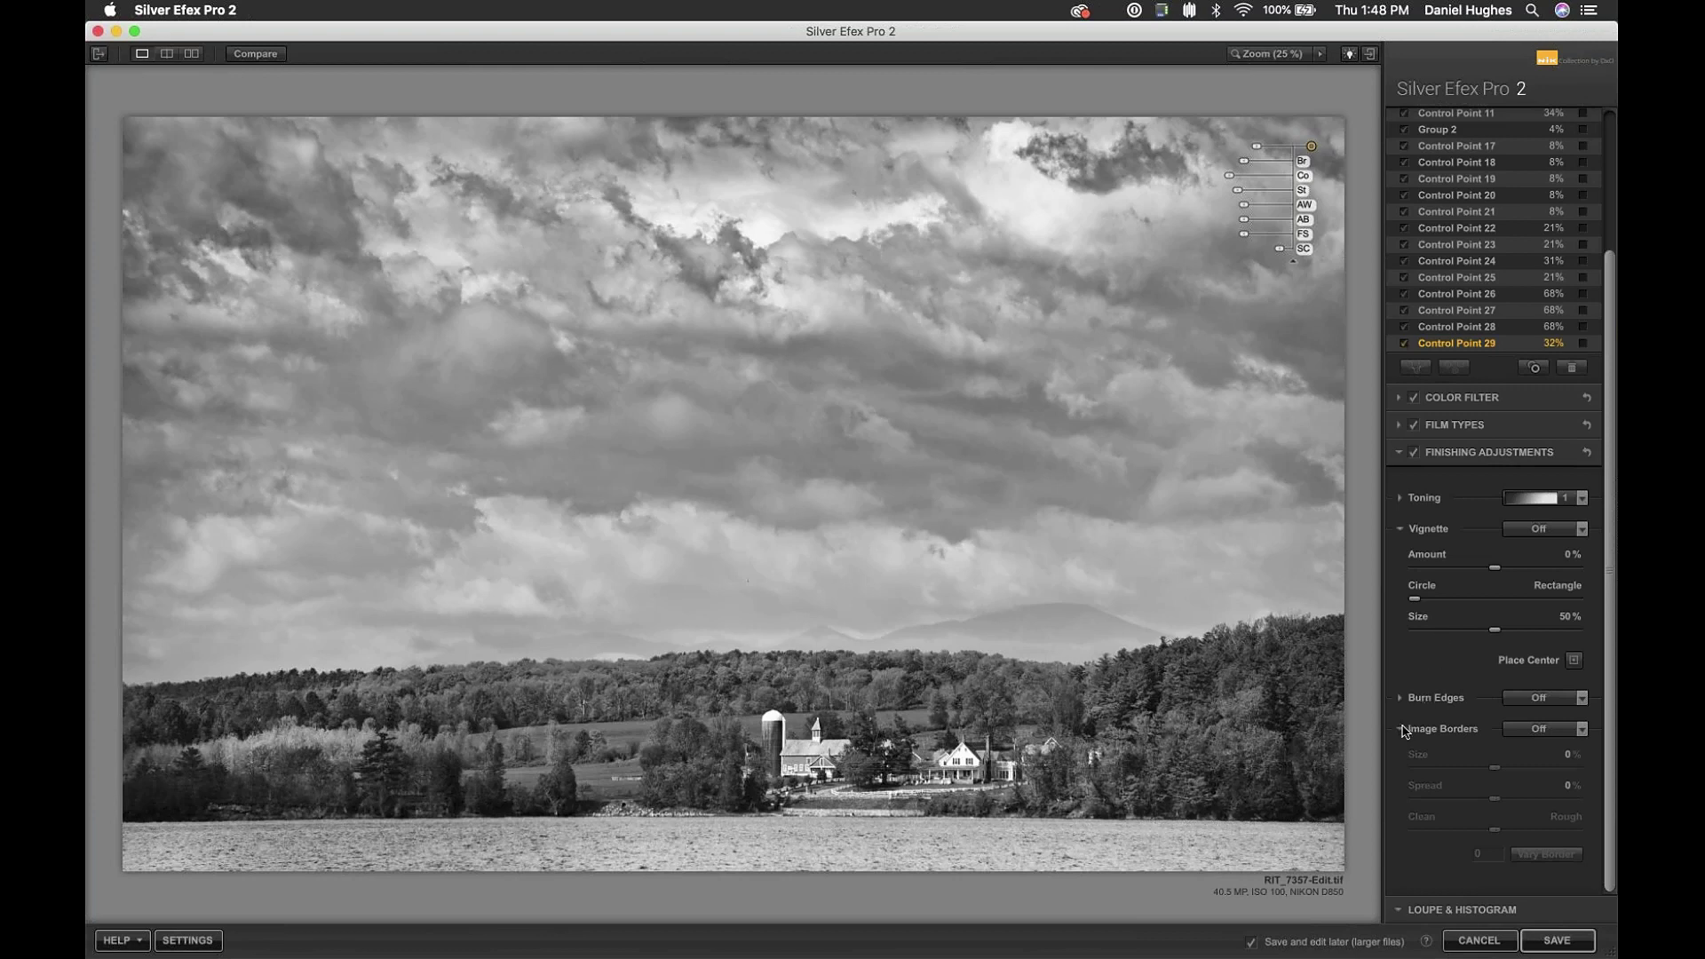
click(1402, 727)
click(1424, 828)
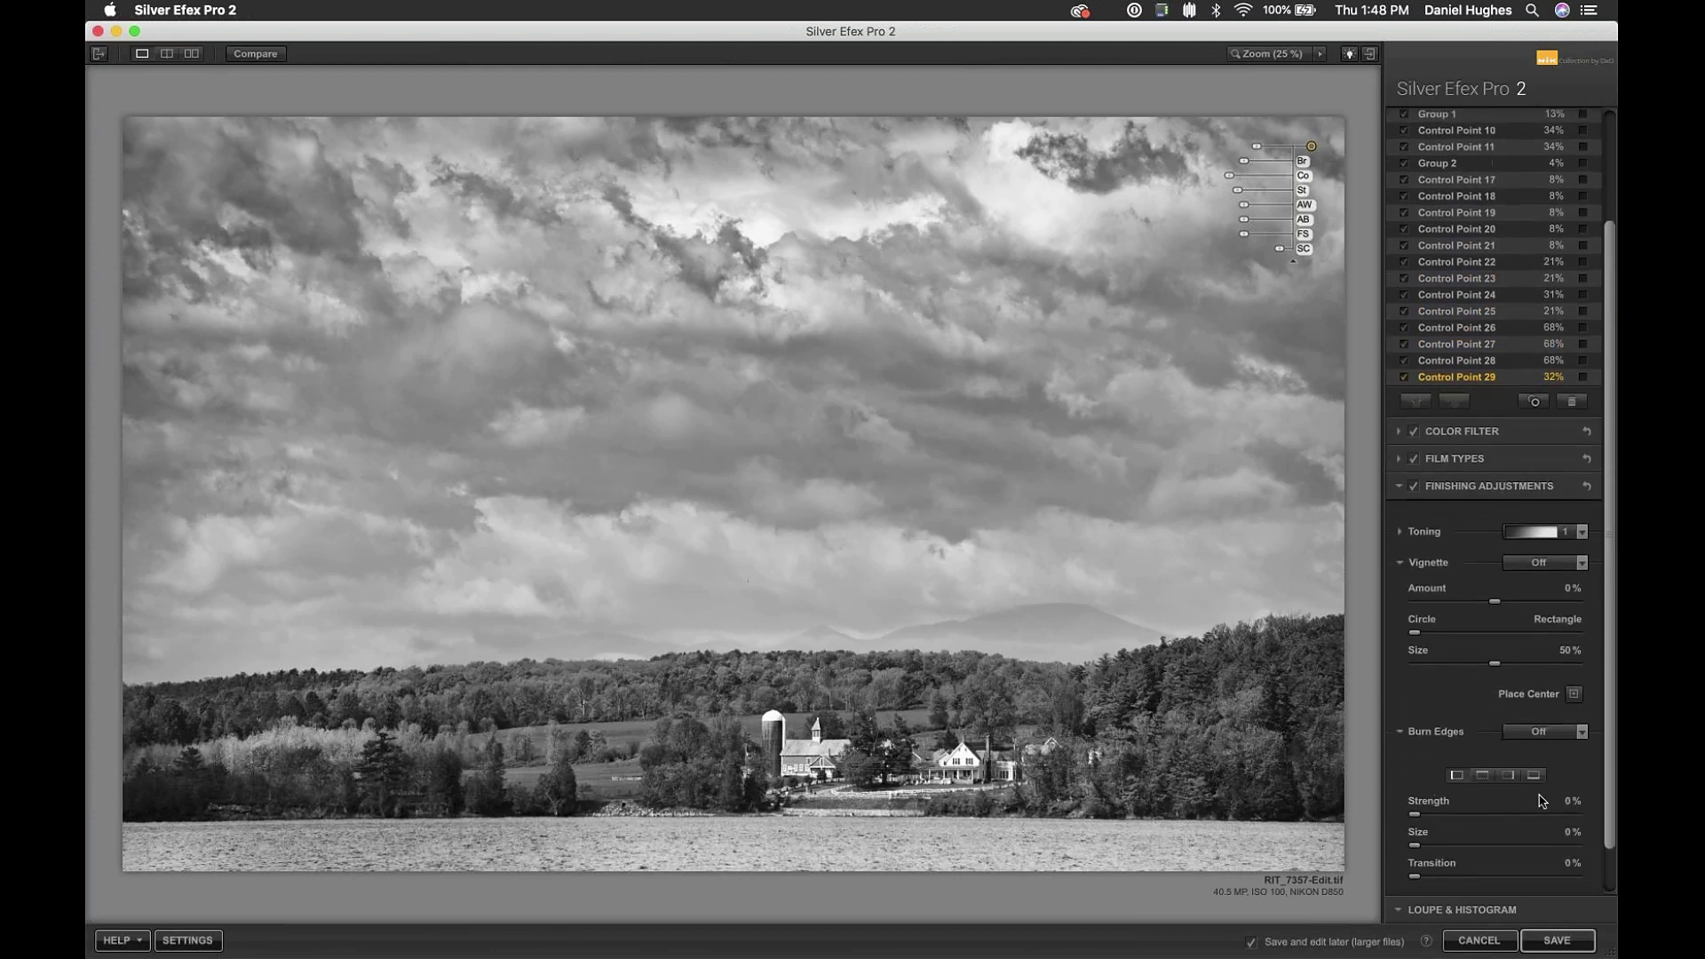
drag(1440, 815, 1495, 813)
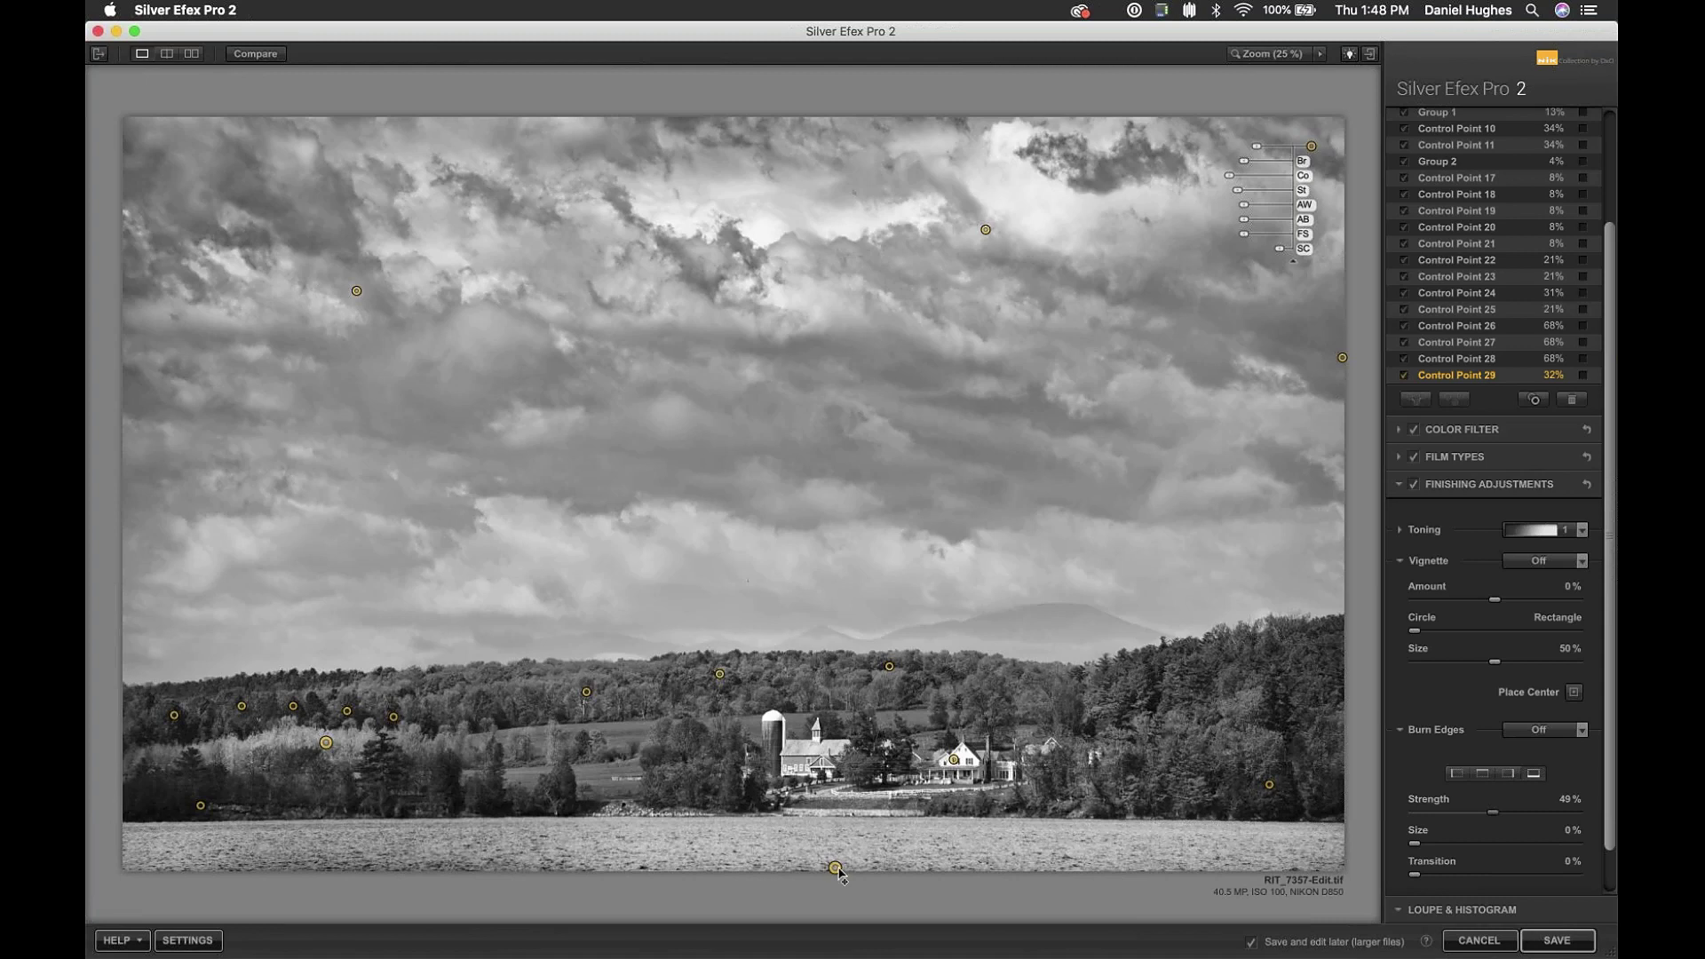
- Reduce the Contrast of the grouped control points on the lake slightly
click(835, 867)
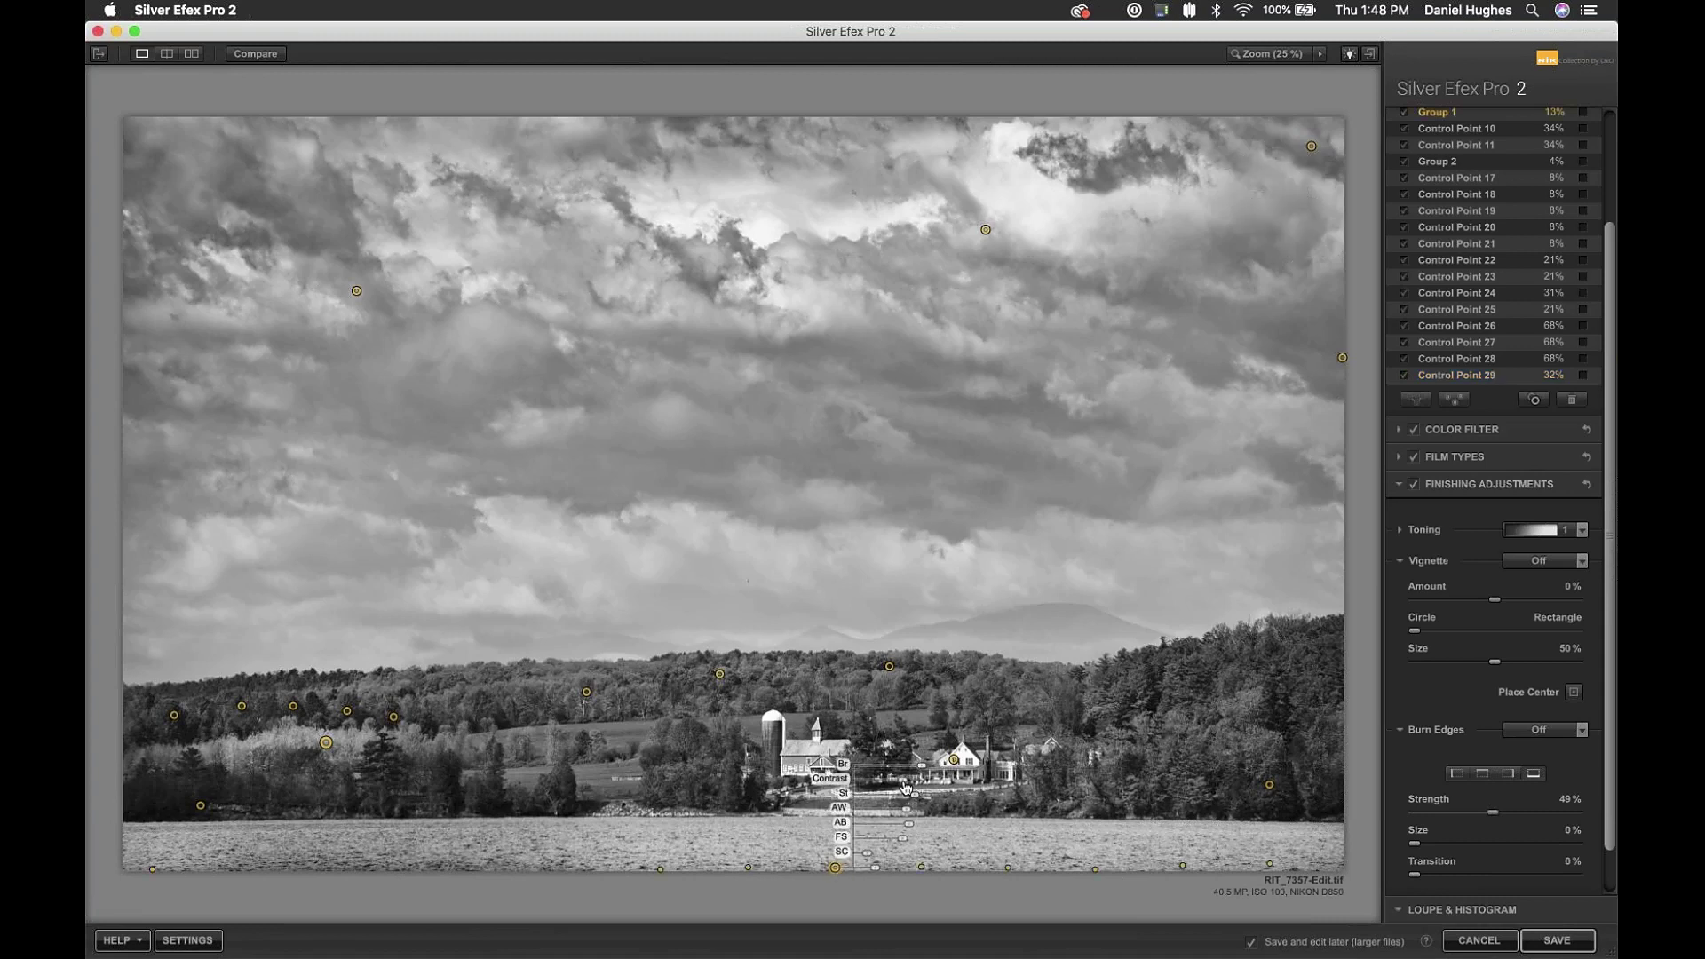
drag(904, 782, 894, 788)
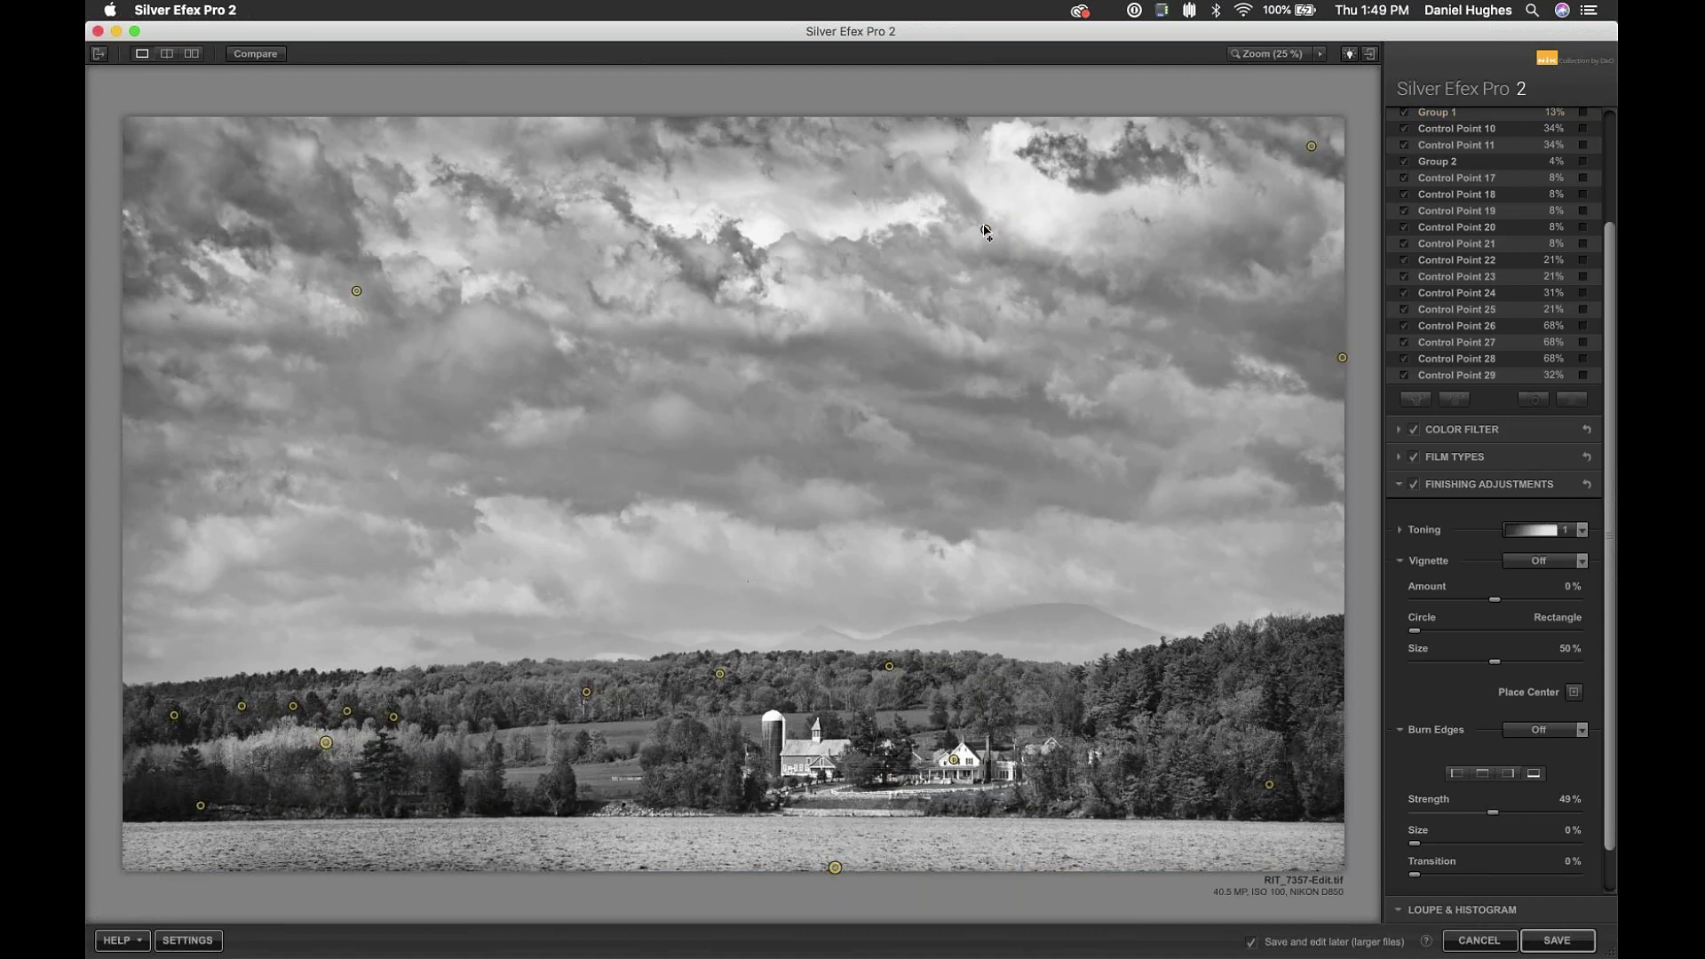
- Show a side-by-side preview with the adjustment controls hidden, and lower the Brightness of the four sky control points together
click(986, 230)
click(192, 55)
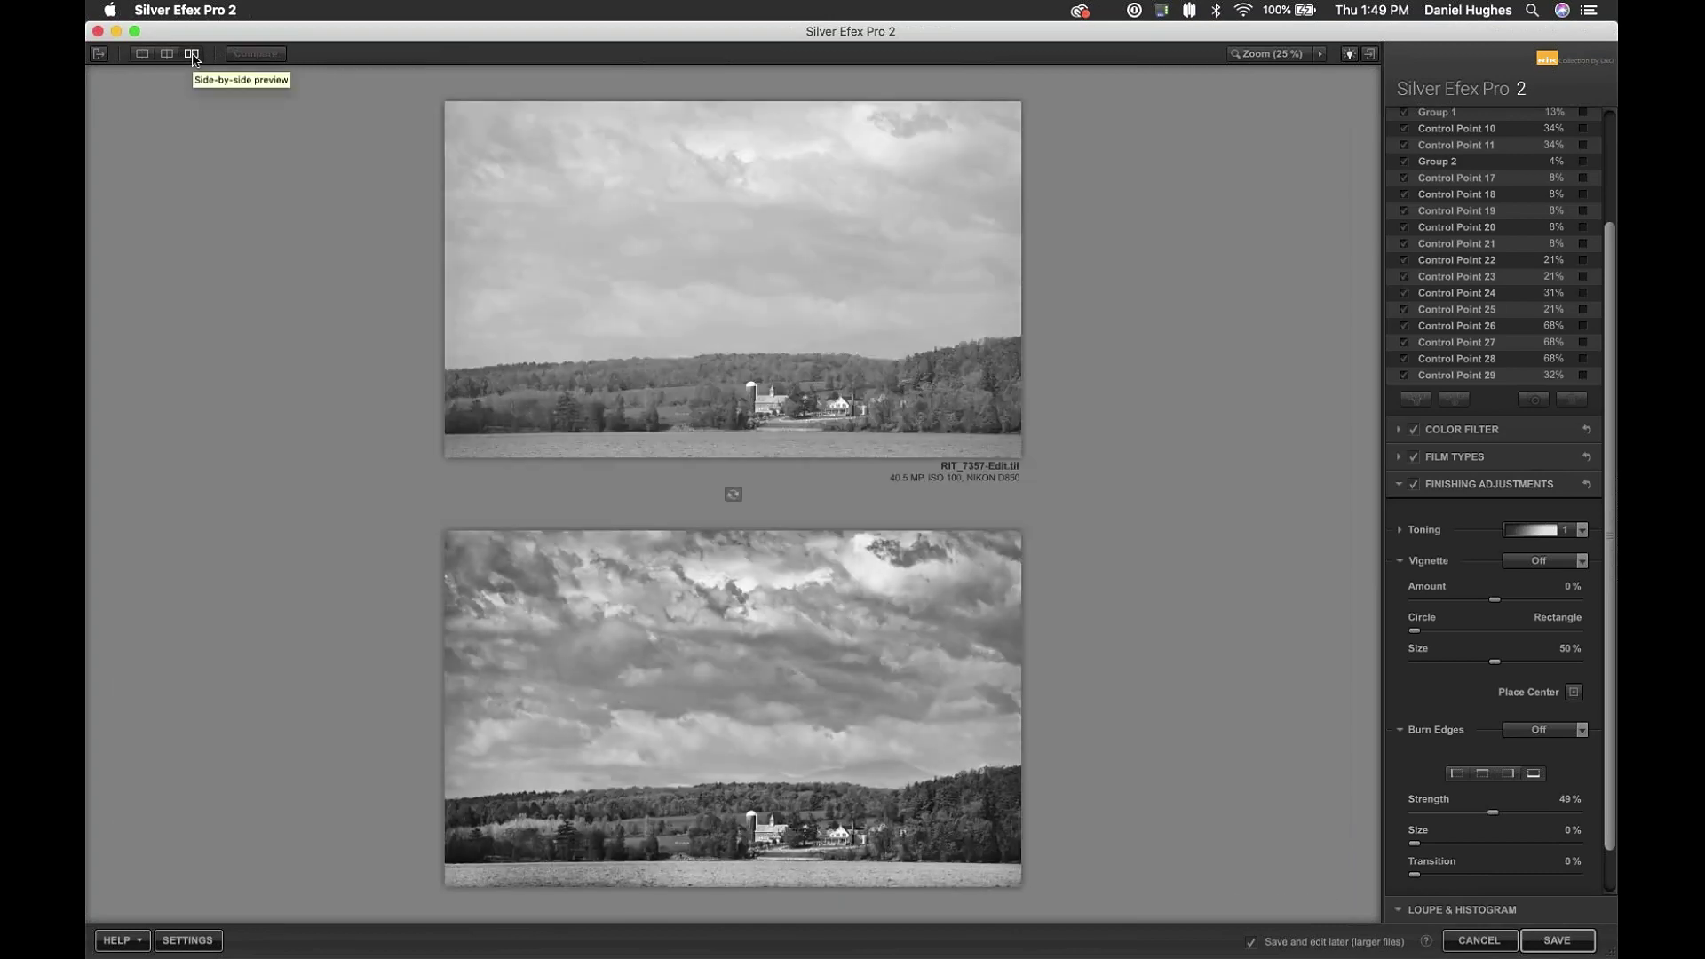
key(Tab)
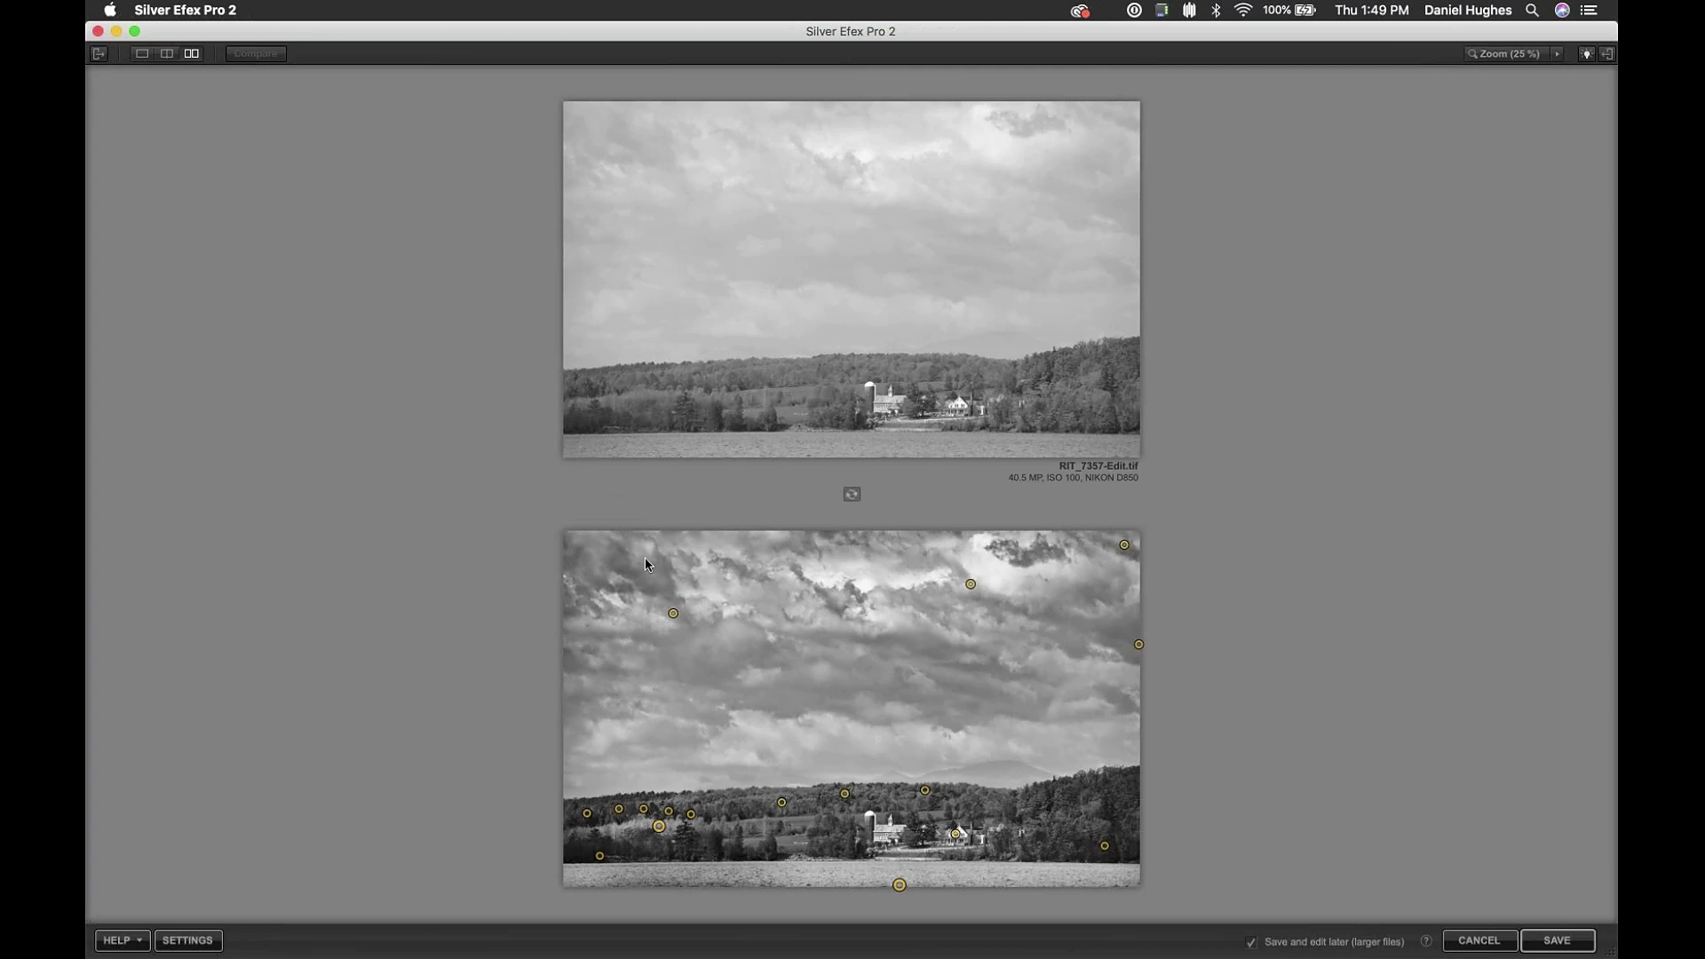
drag(583, 531, 1319, 764)
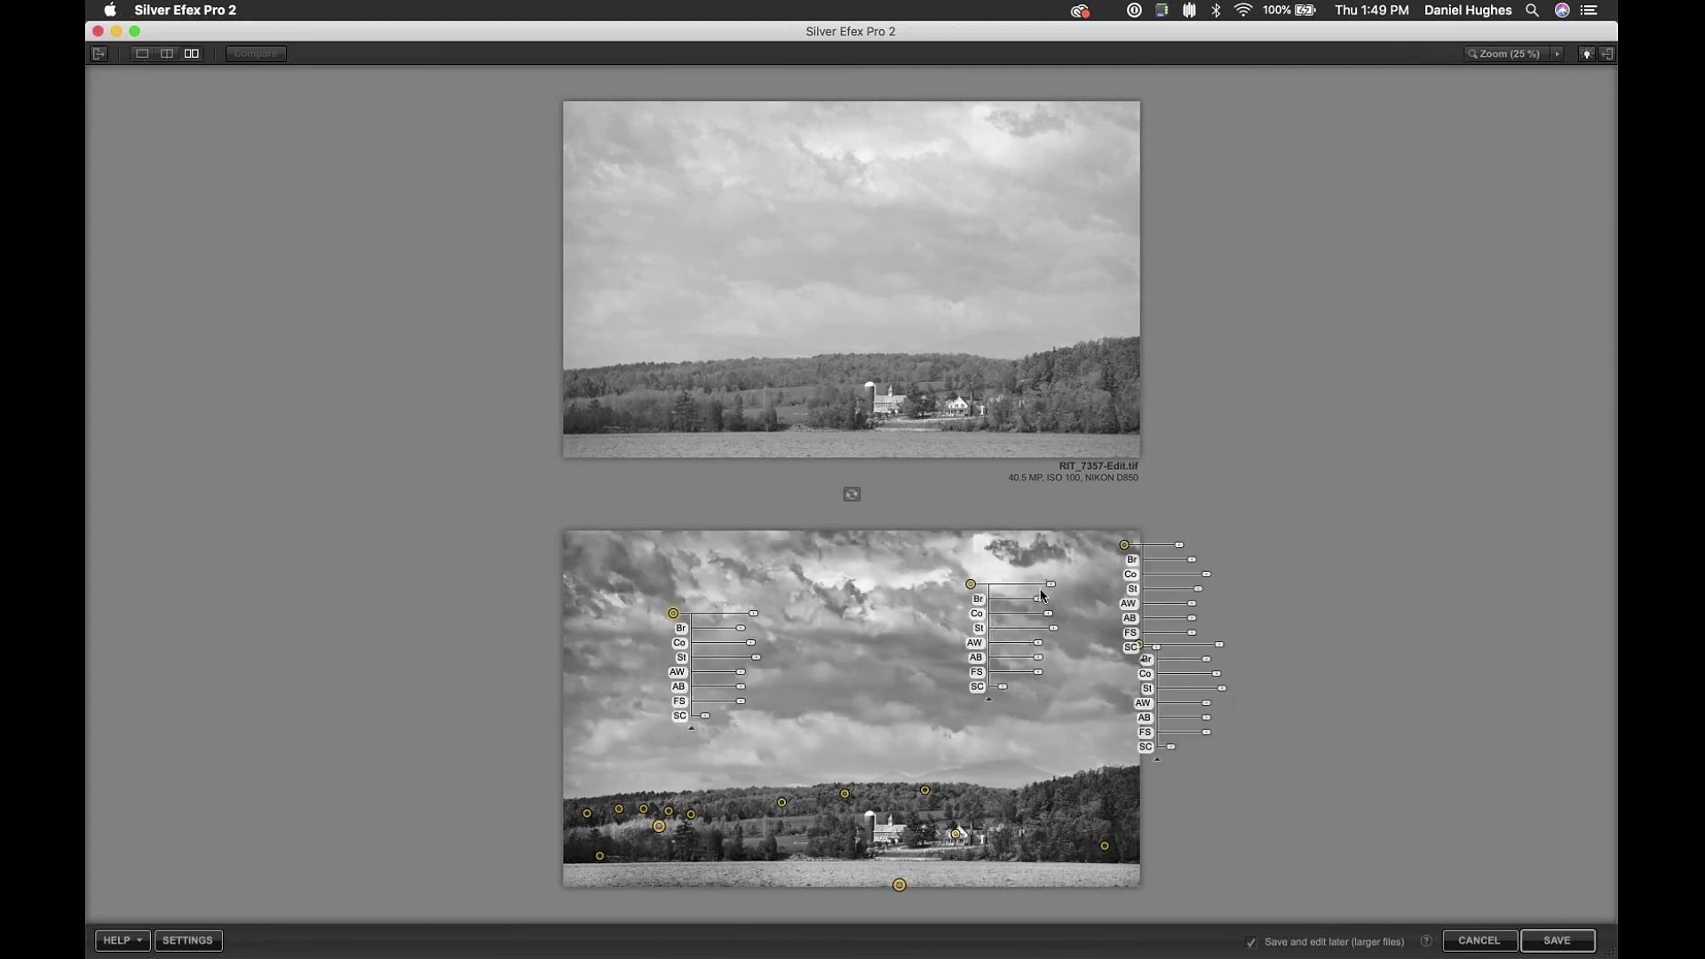
drag(1044, 596, 1034, 603)
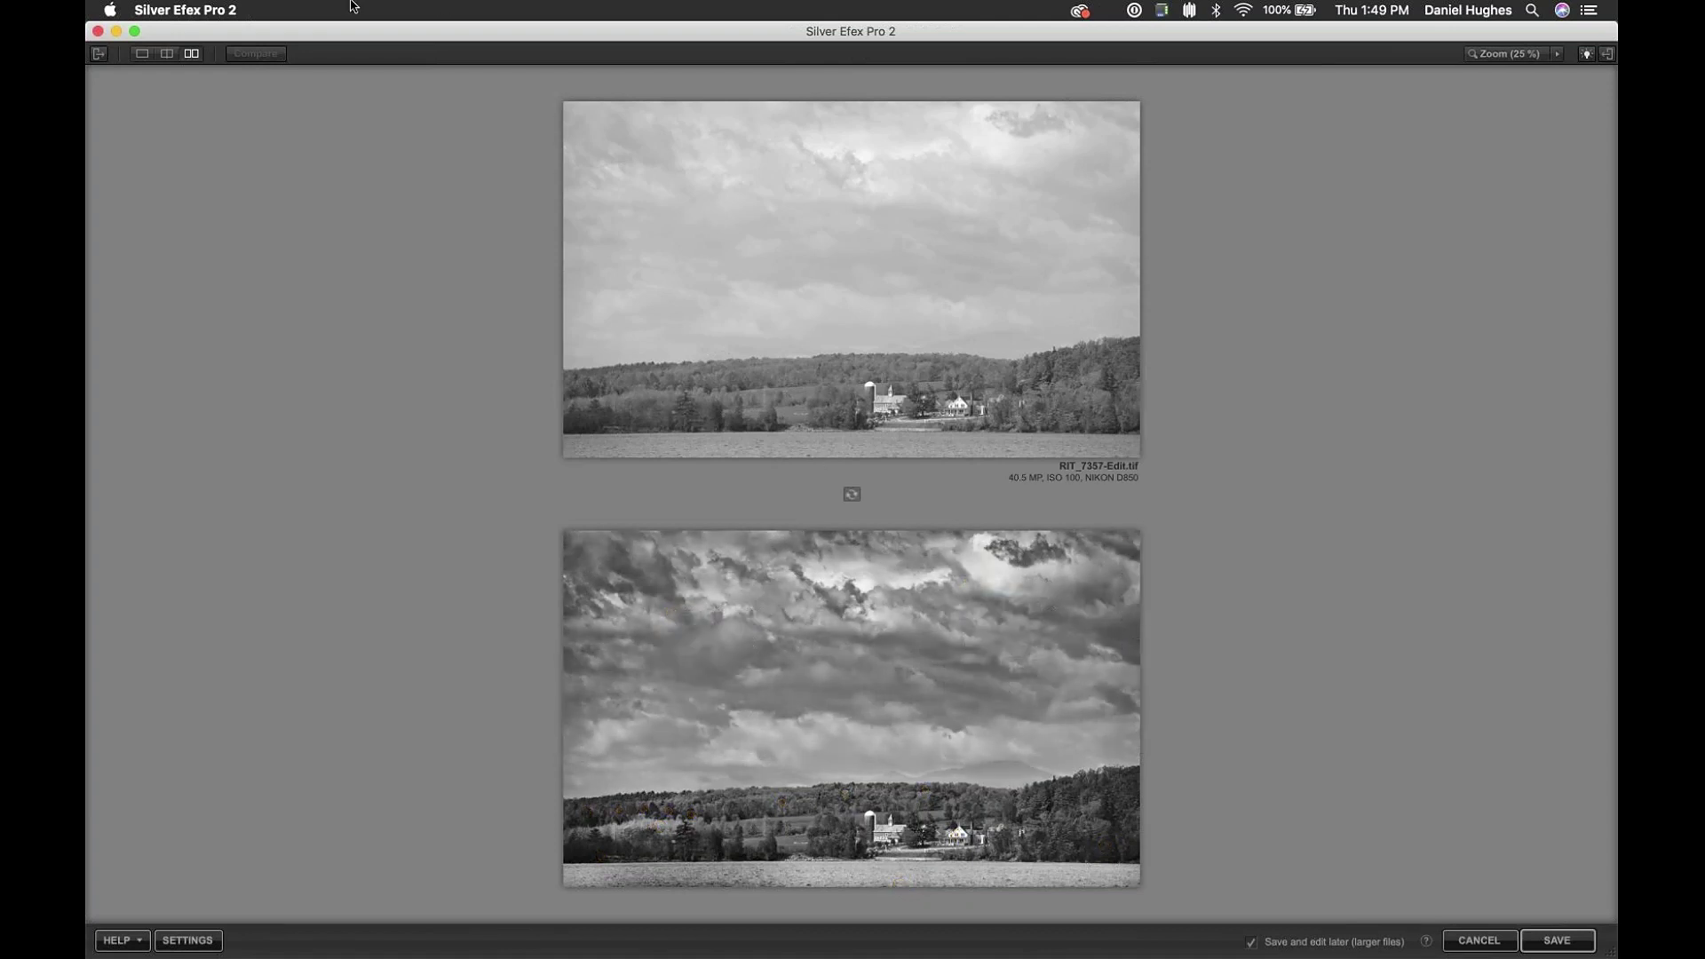
- Return to the single-image preview, lower the left sky control point's Brightness a little more, and save the edited photo
click(142, 53)
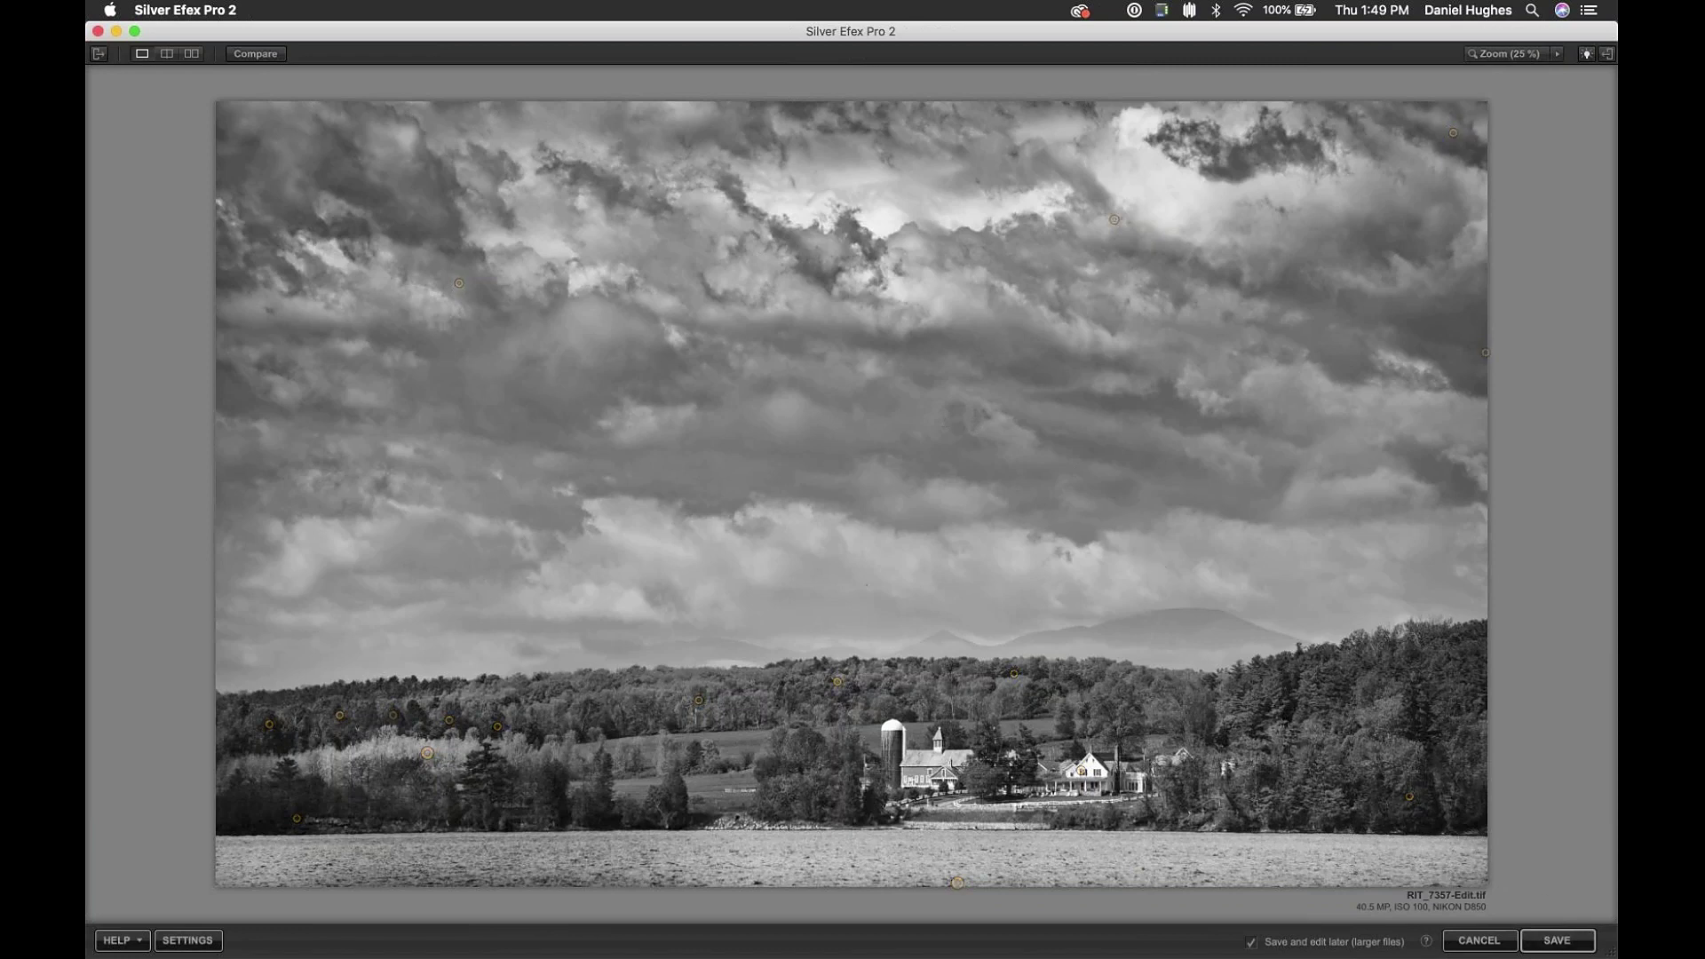
click(1560, 949)
click(460, 284)
drag(522, 298, 520, 304)
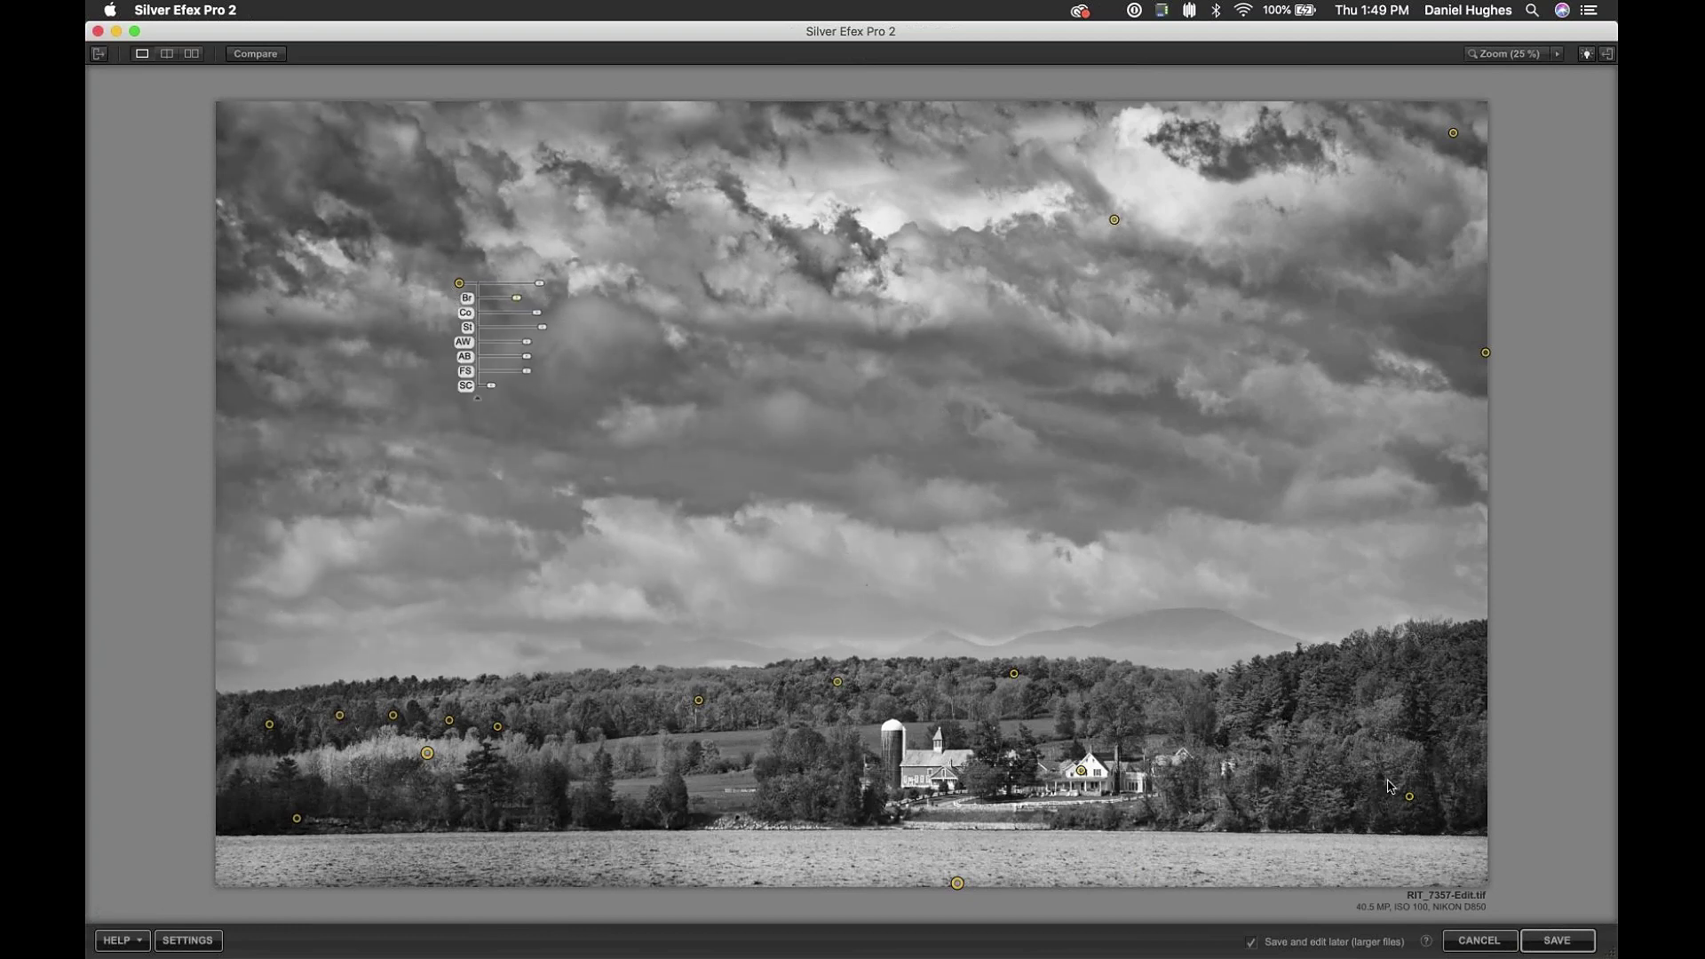
click(1557, 940)
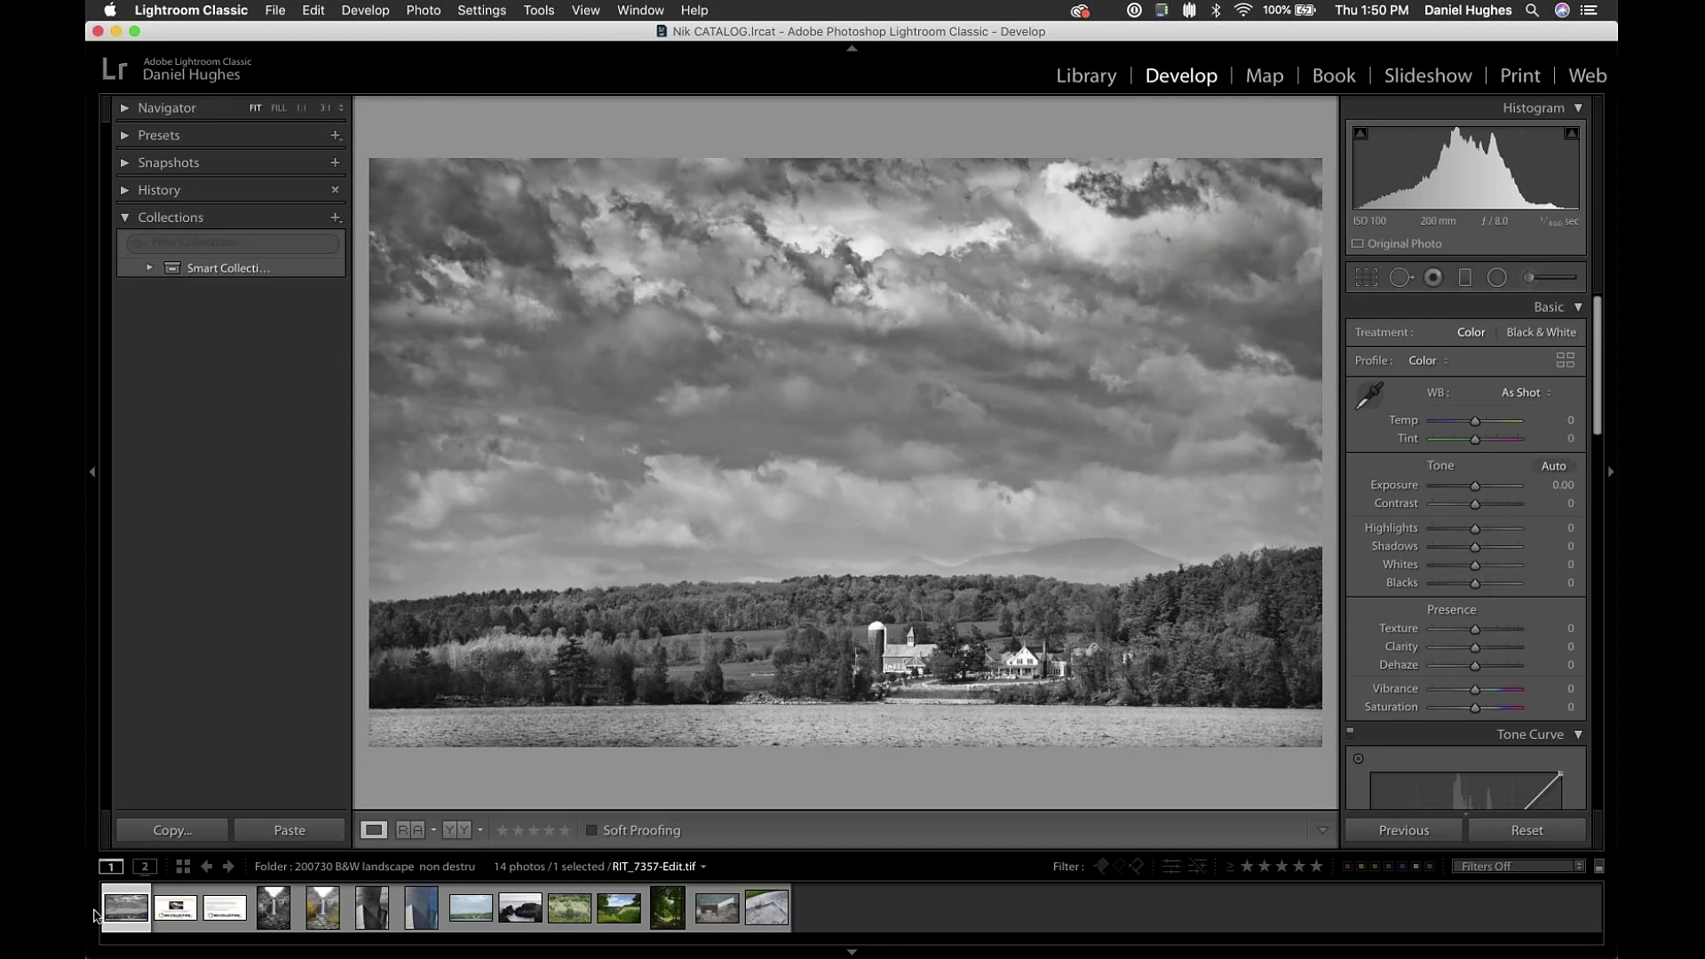
- Move RIT_7357-Edit.tif to the seventh position in the Lightroom filmstrip
drag(126, 918, 430, 913)
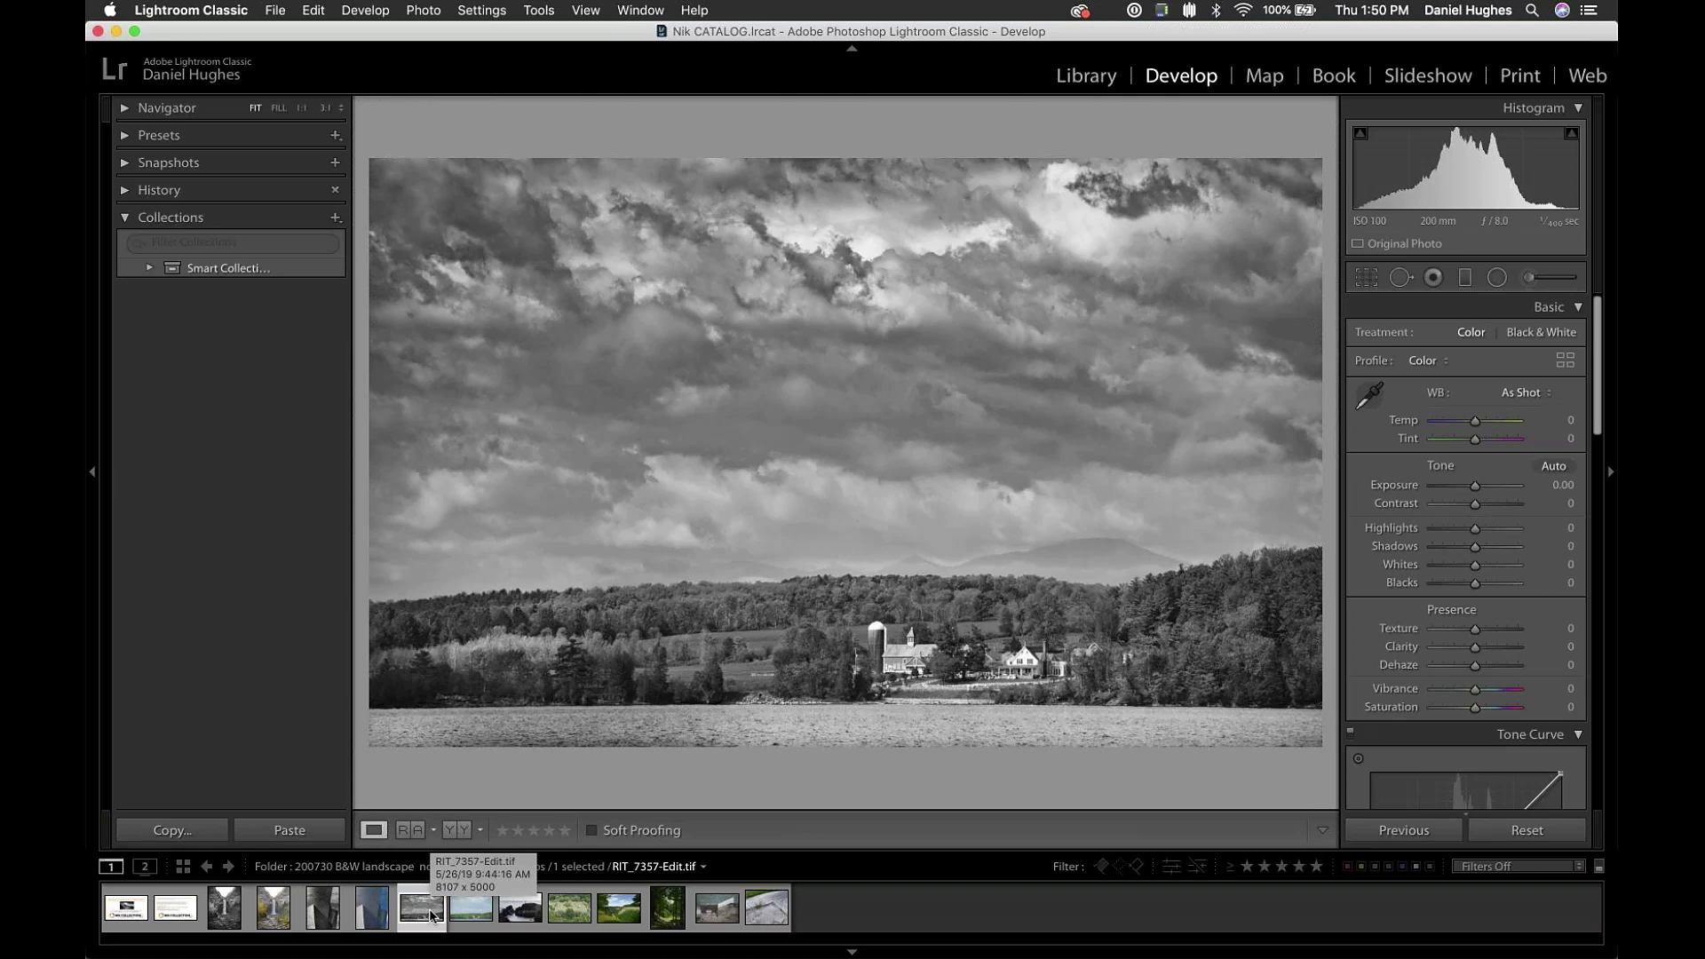
right_click(158, 904)
click(158, 904)
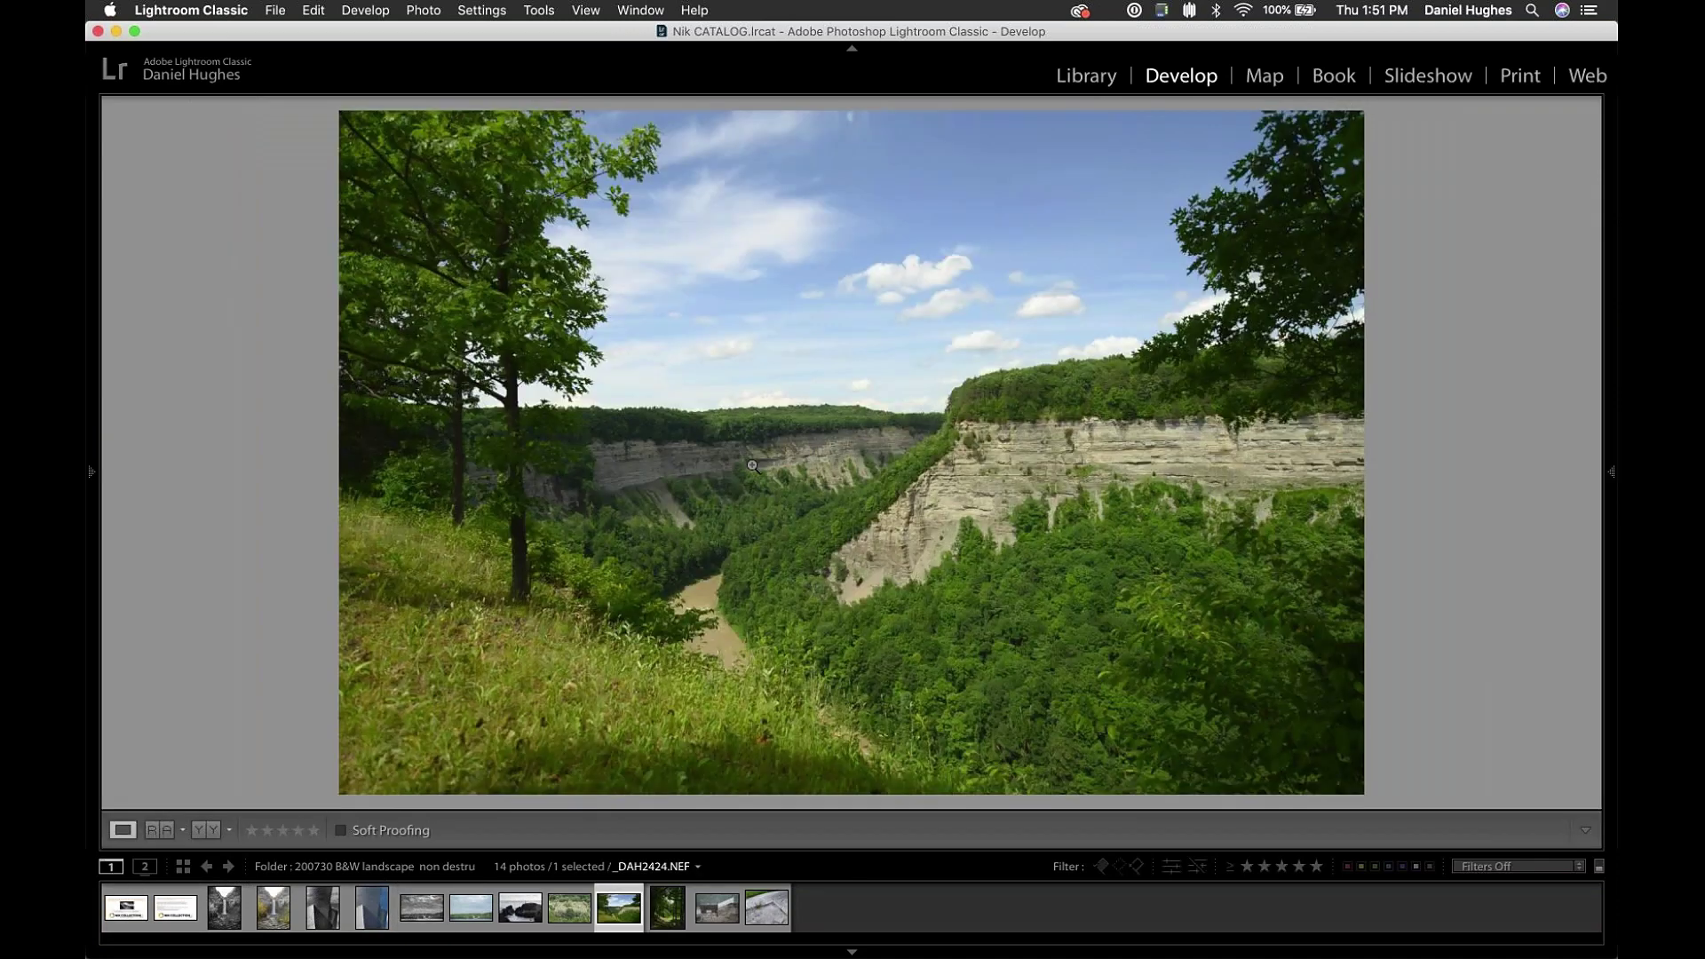
- Try to open a 16-bit sRGB PSD copy of _DAH2424.NEF with Lightroom adjustments in Silver Efex Pro 2
right_click(753, 407)
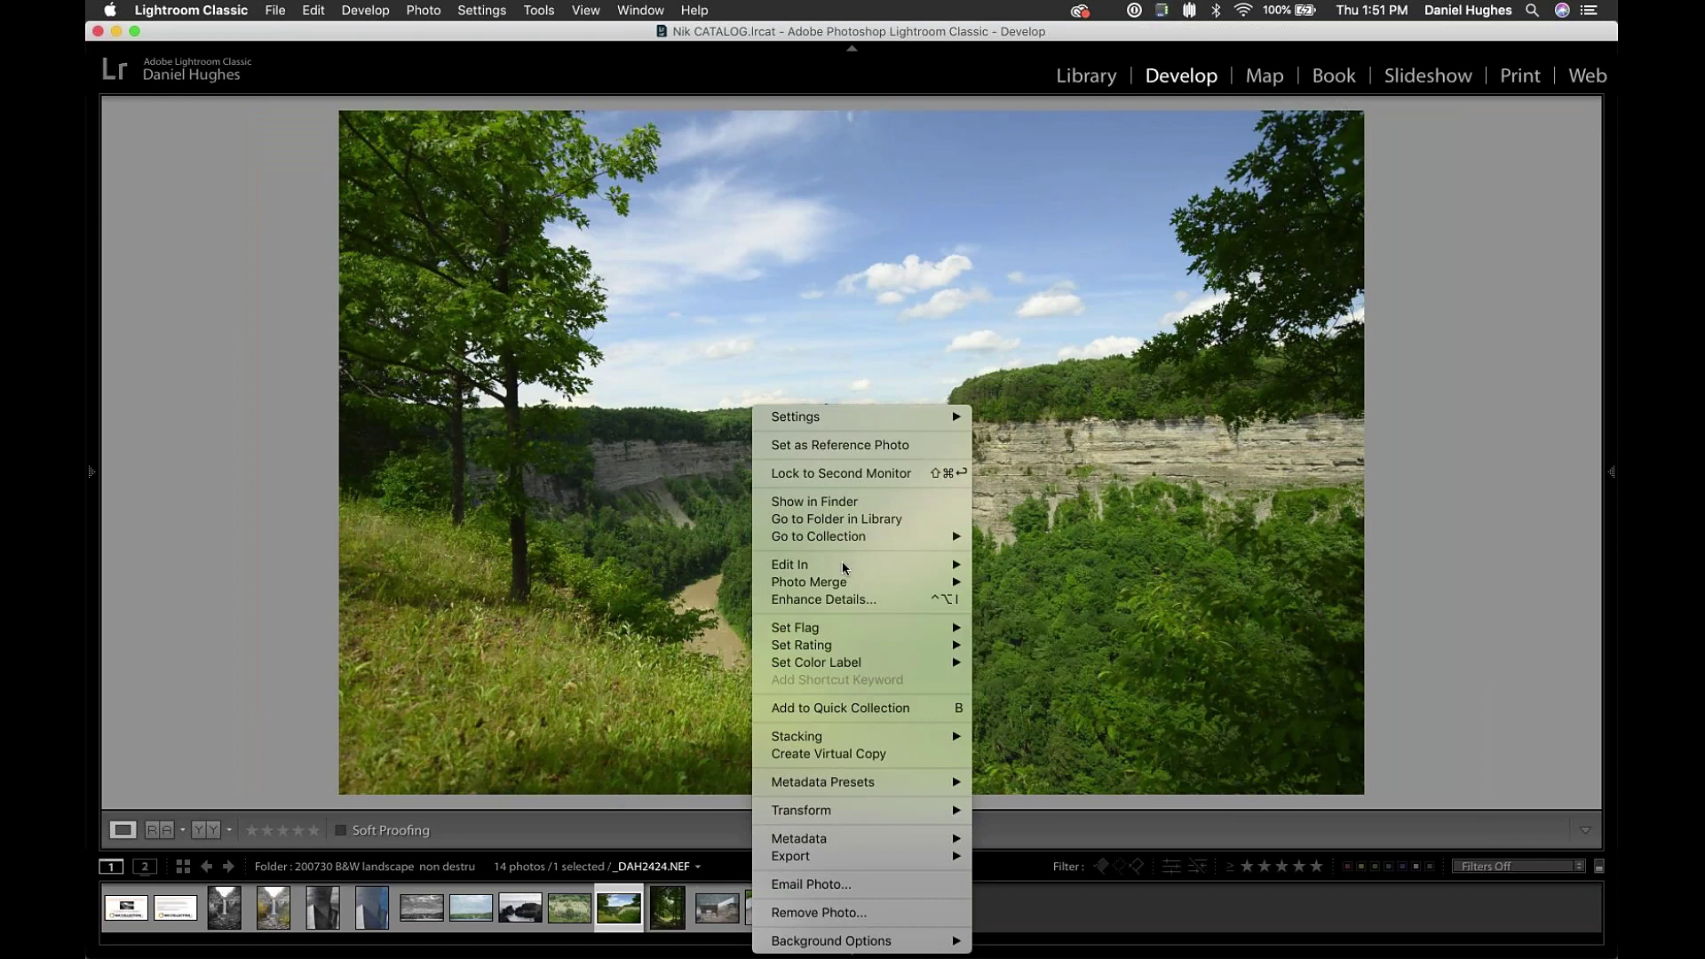
mouse_move(843, 568)
click(1059, 769)
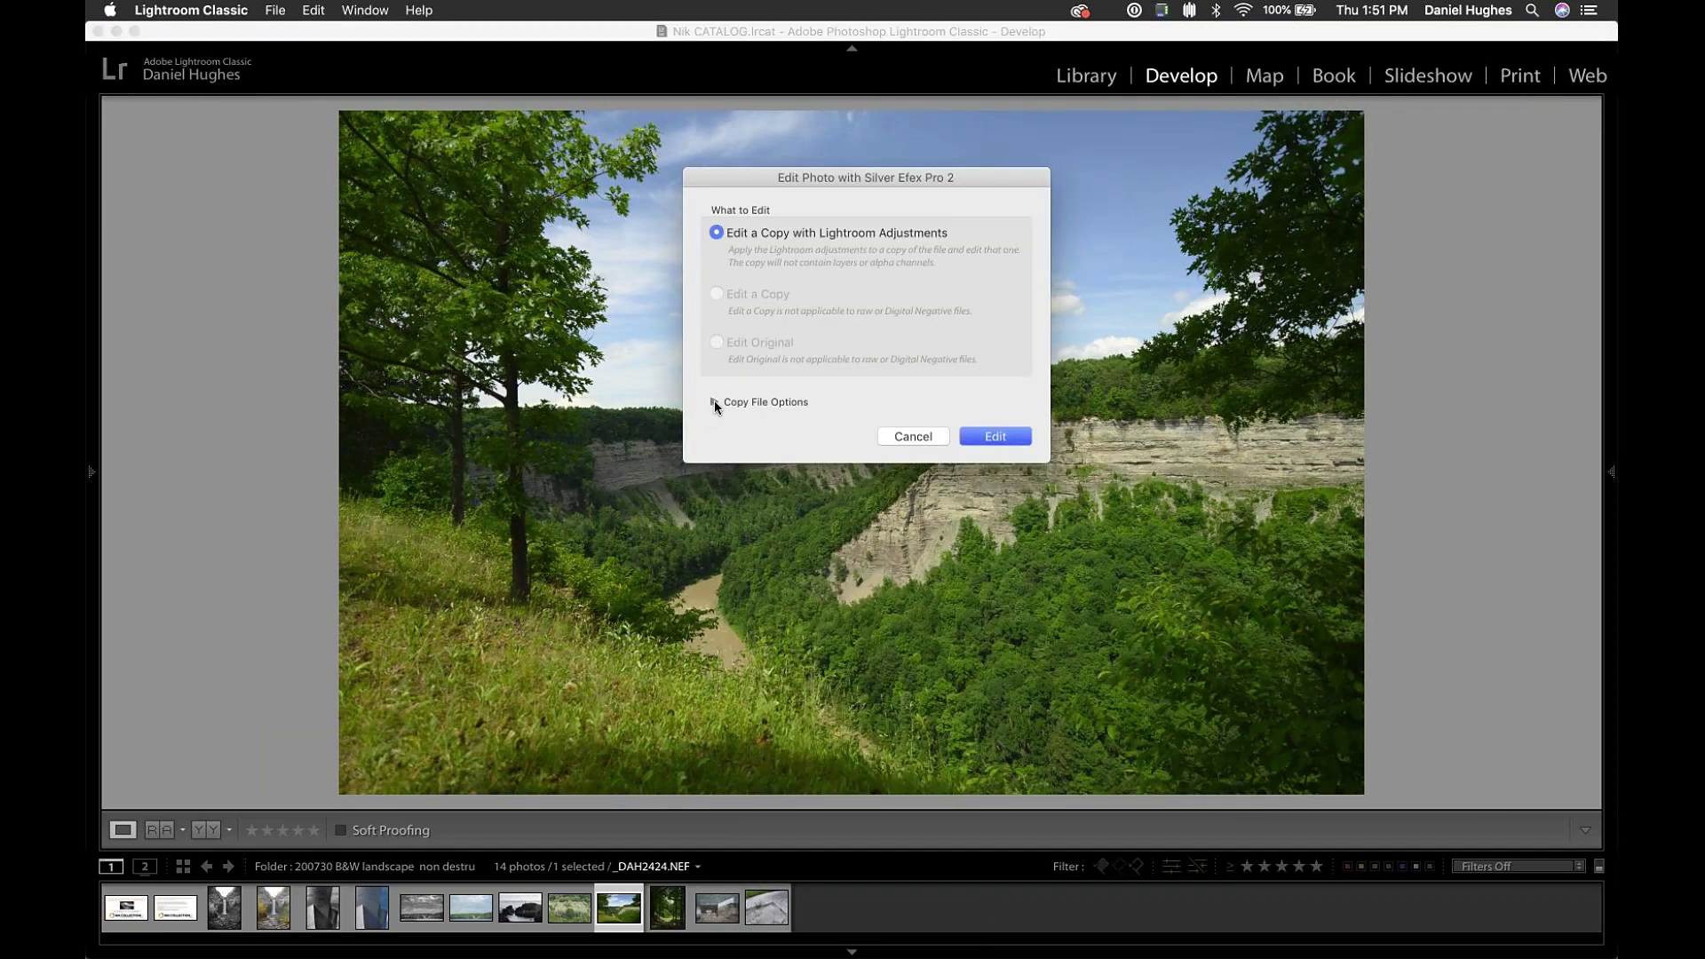
click(714, 403)
click(837, 428)
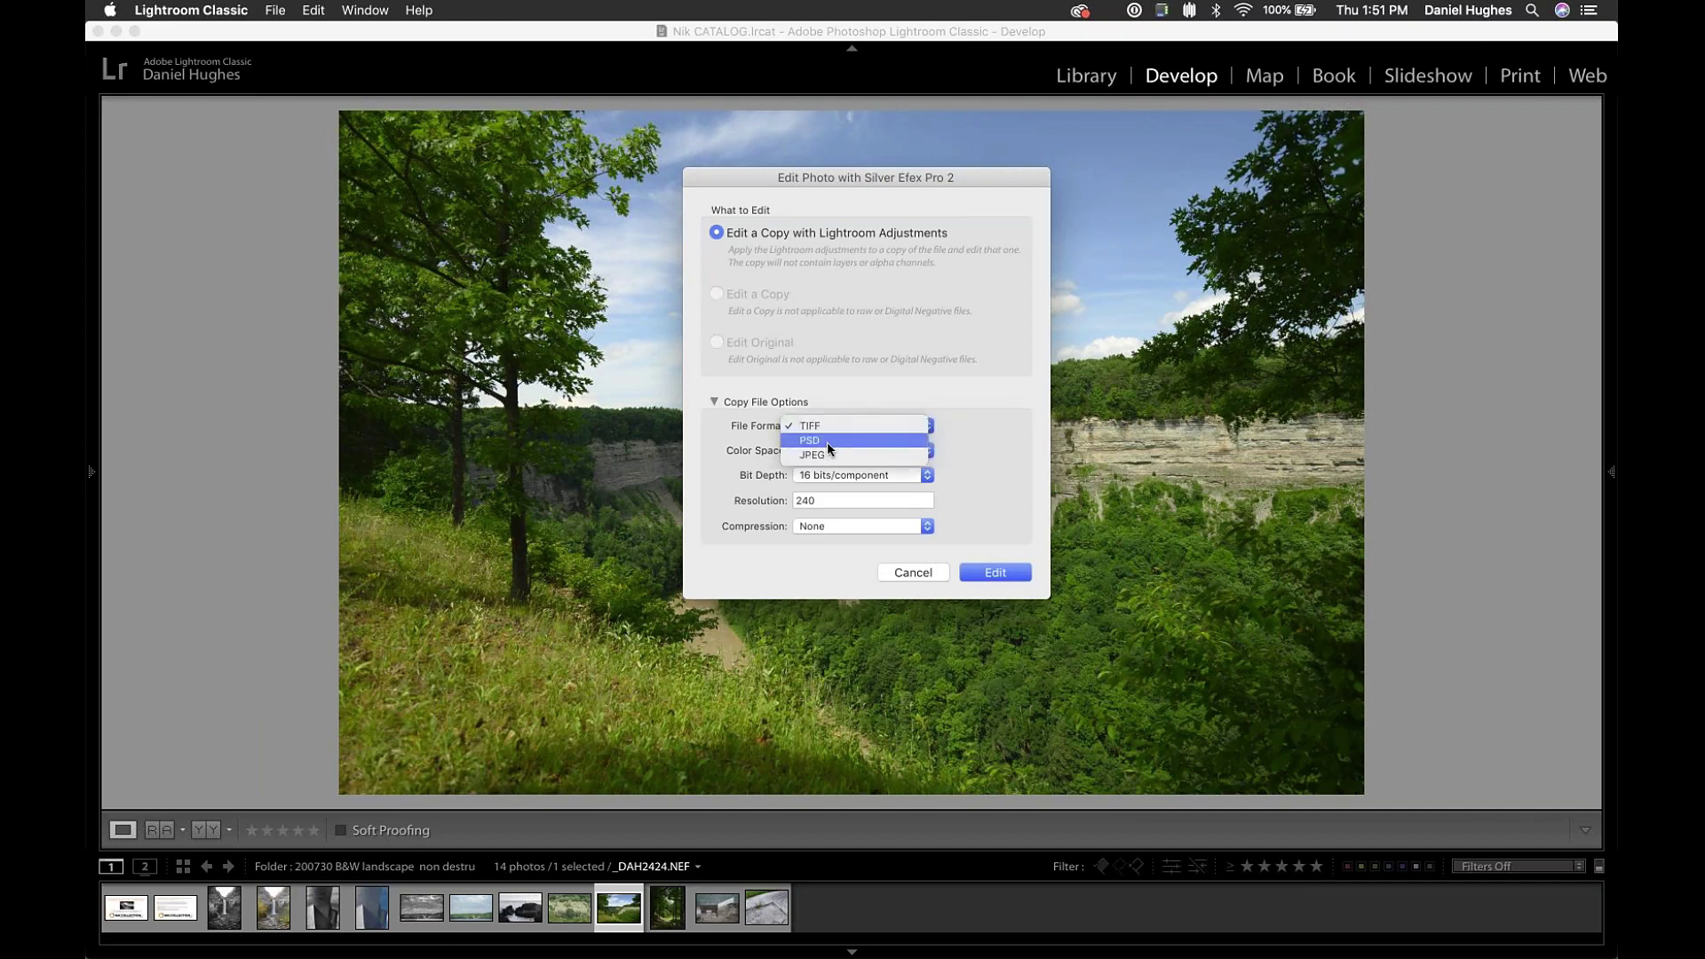
click(828, 441)
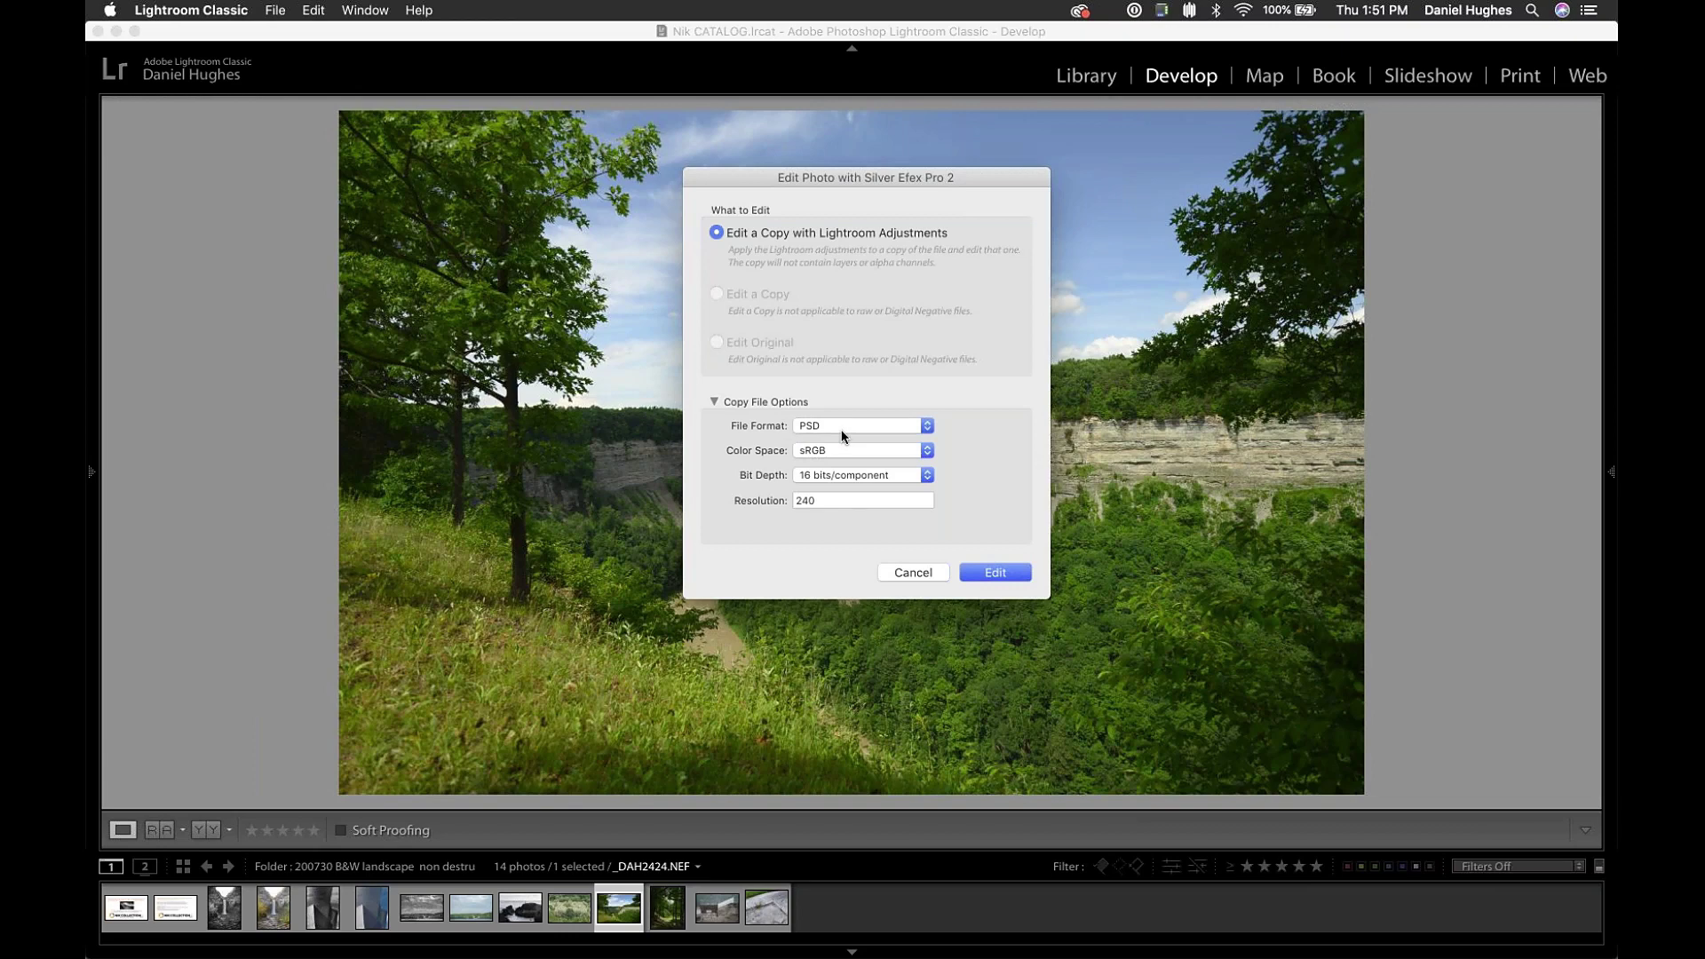
click(995, 573)
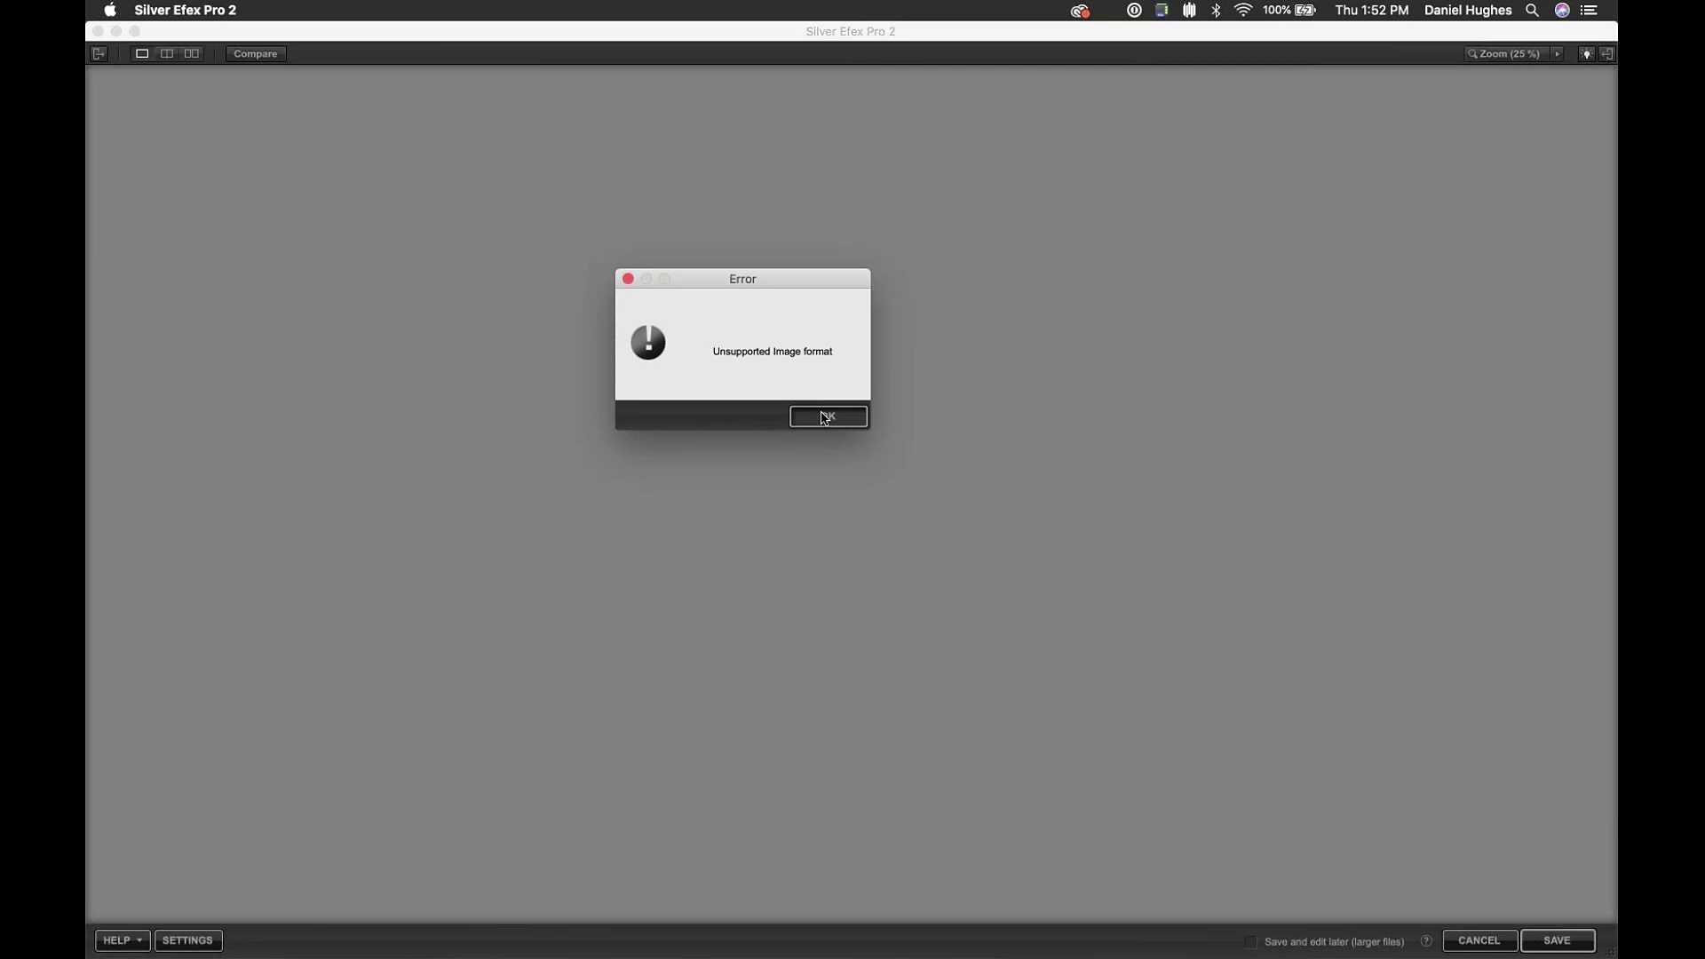
click(825, 417)
right_click(810, 496)
mouse_move(889, 564)
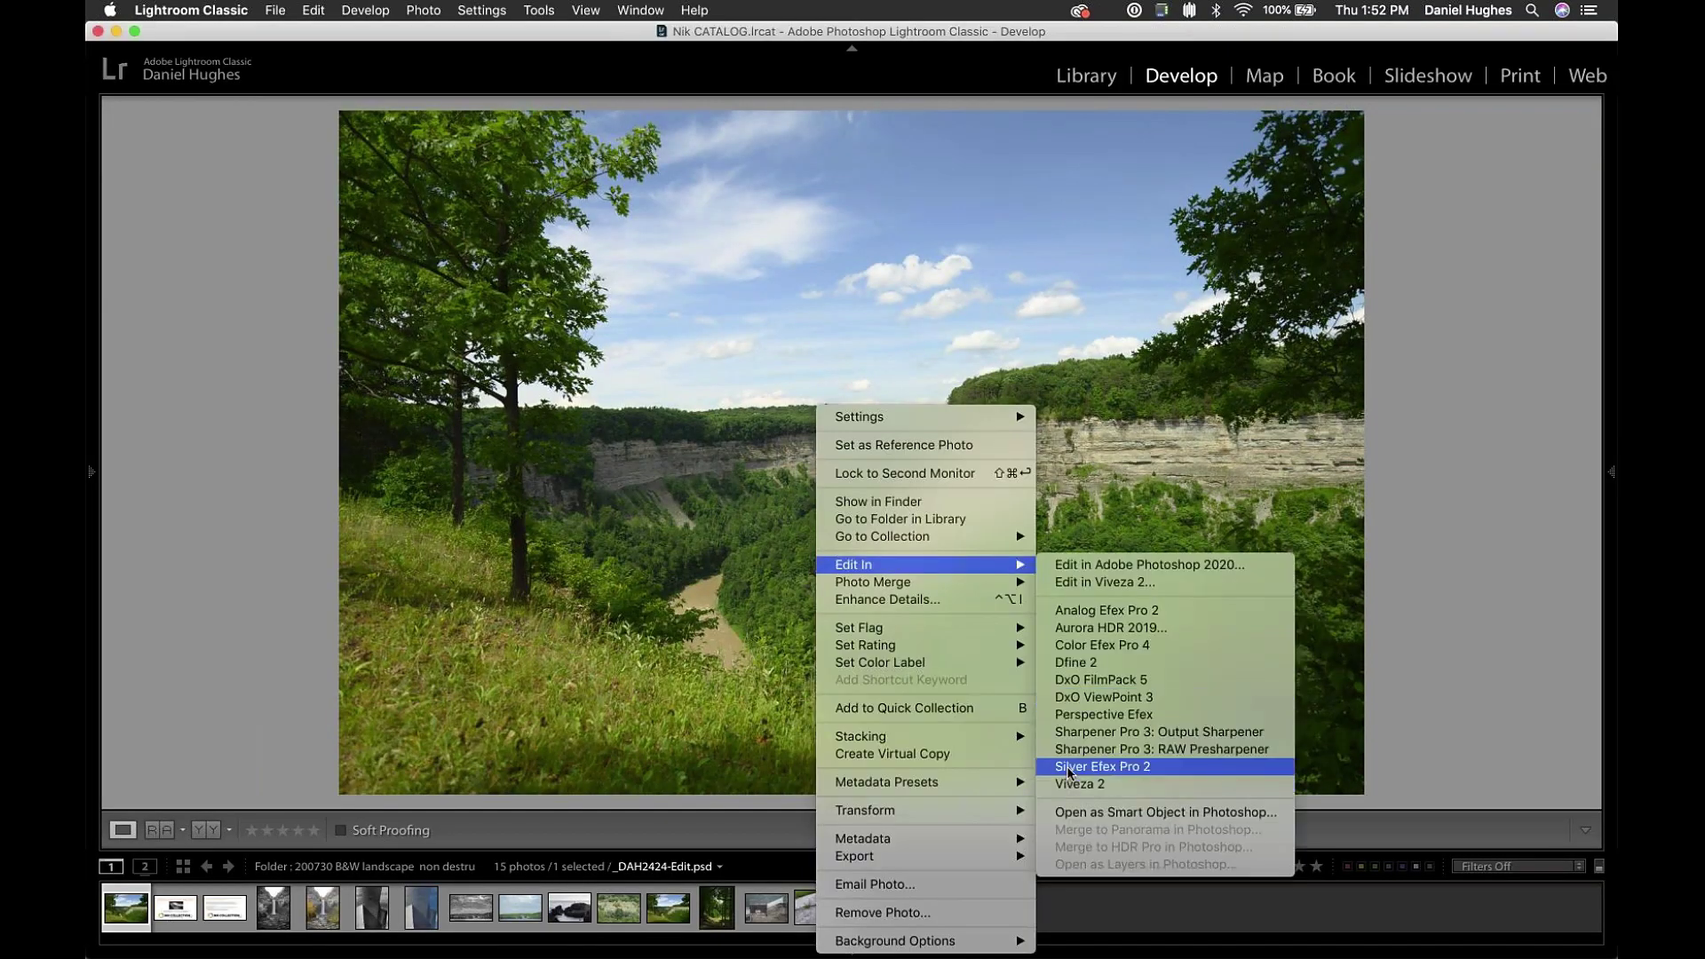
click(1101, 766)
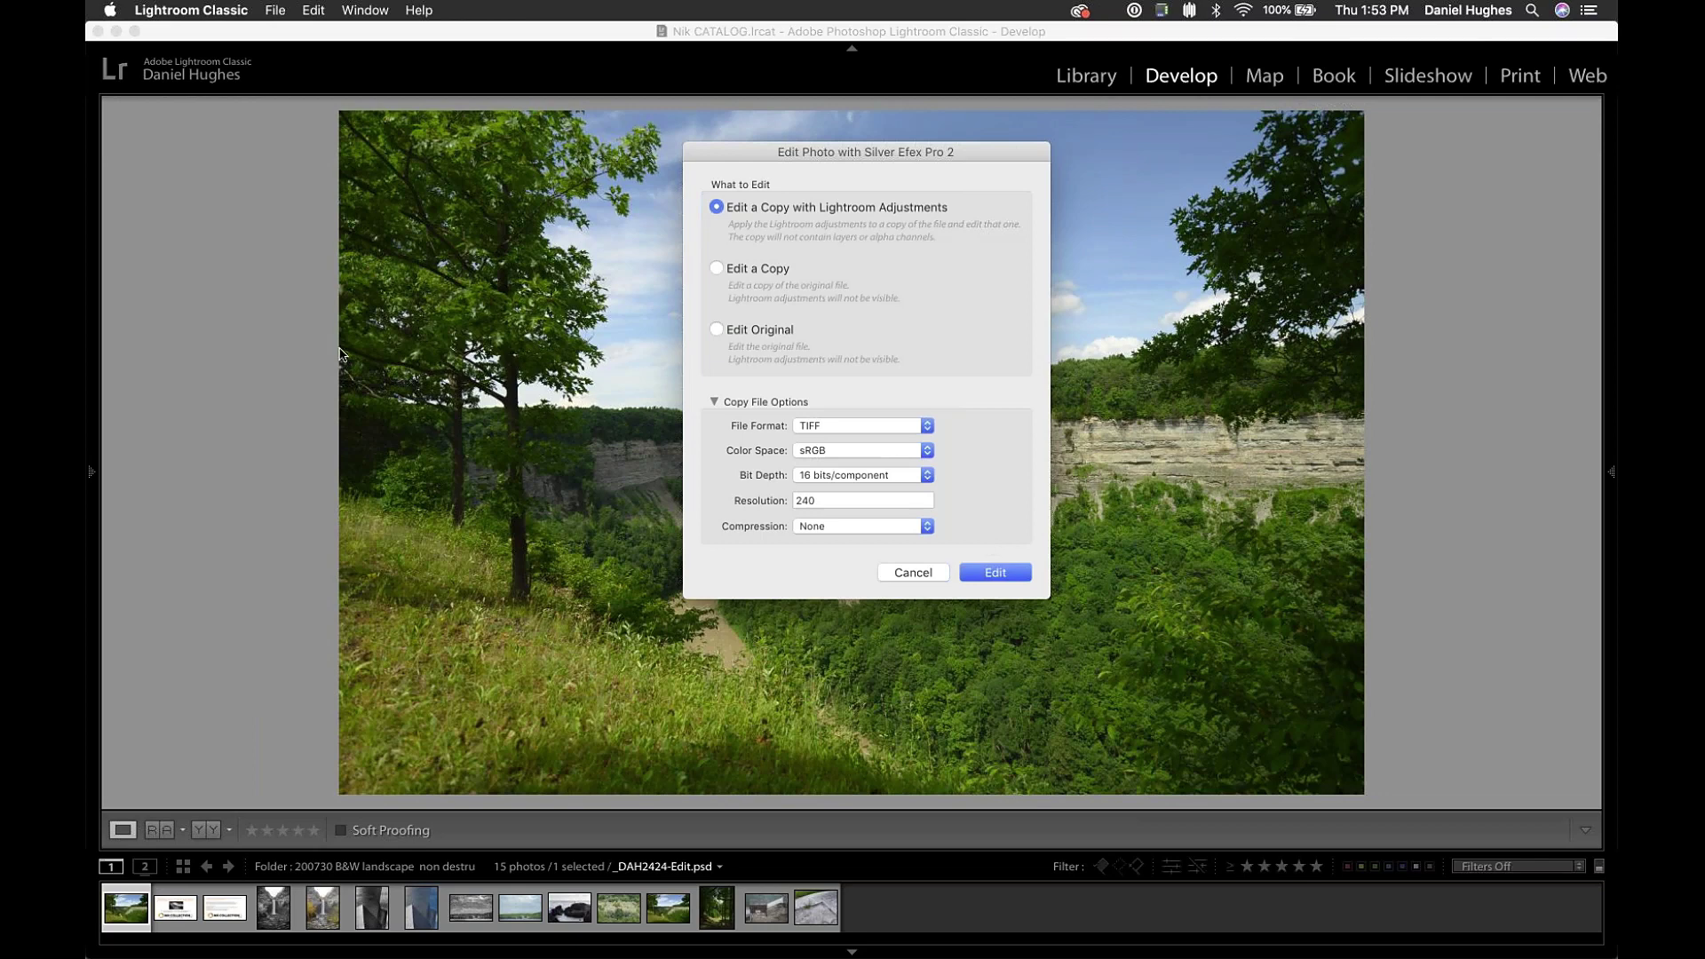
click(905, 573)
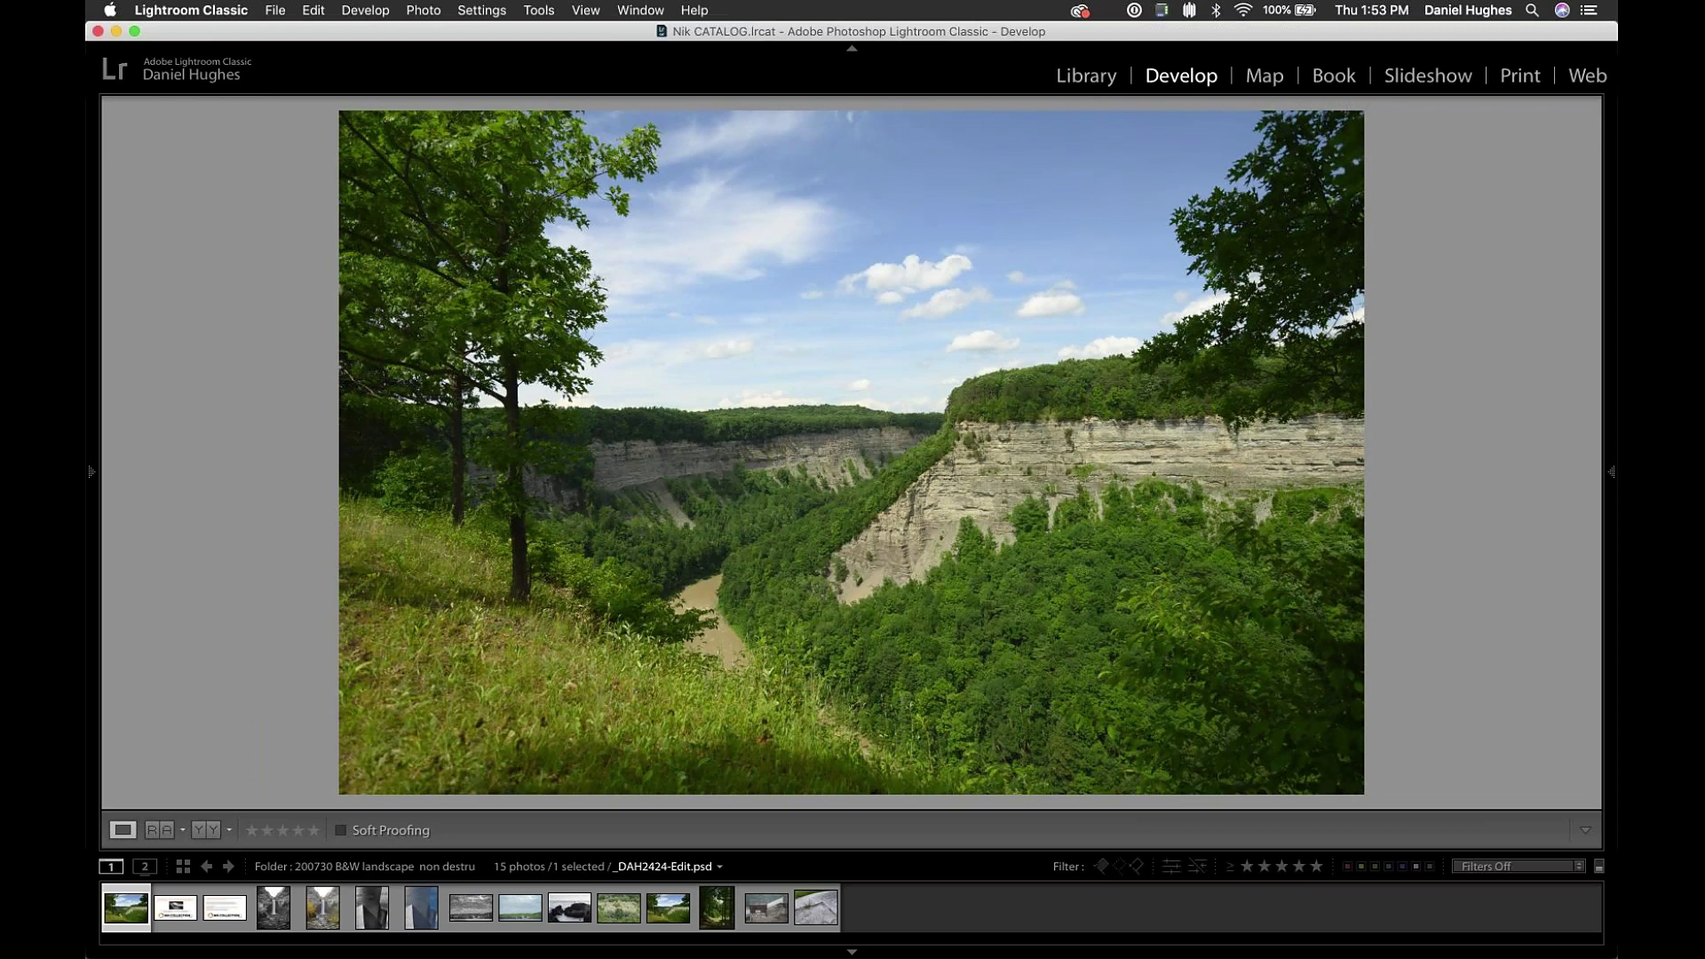
key(super+Tab)
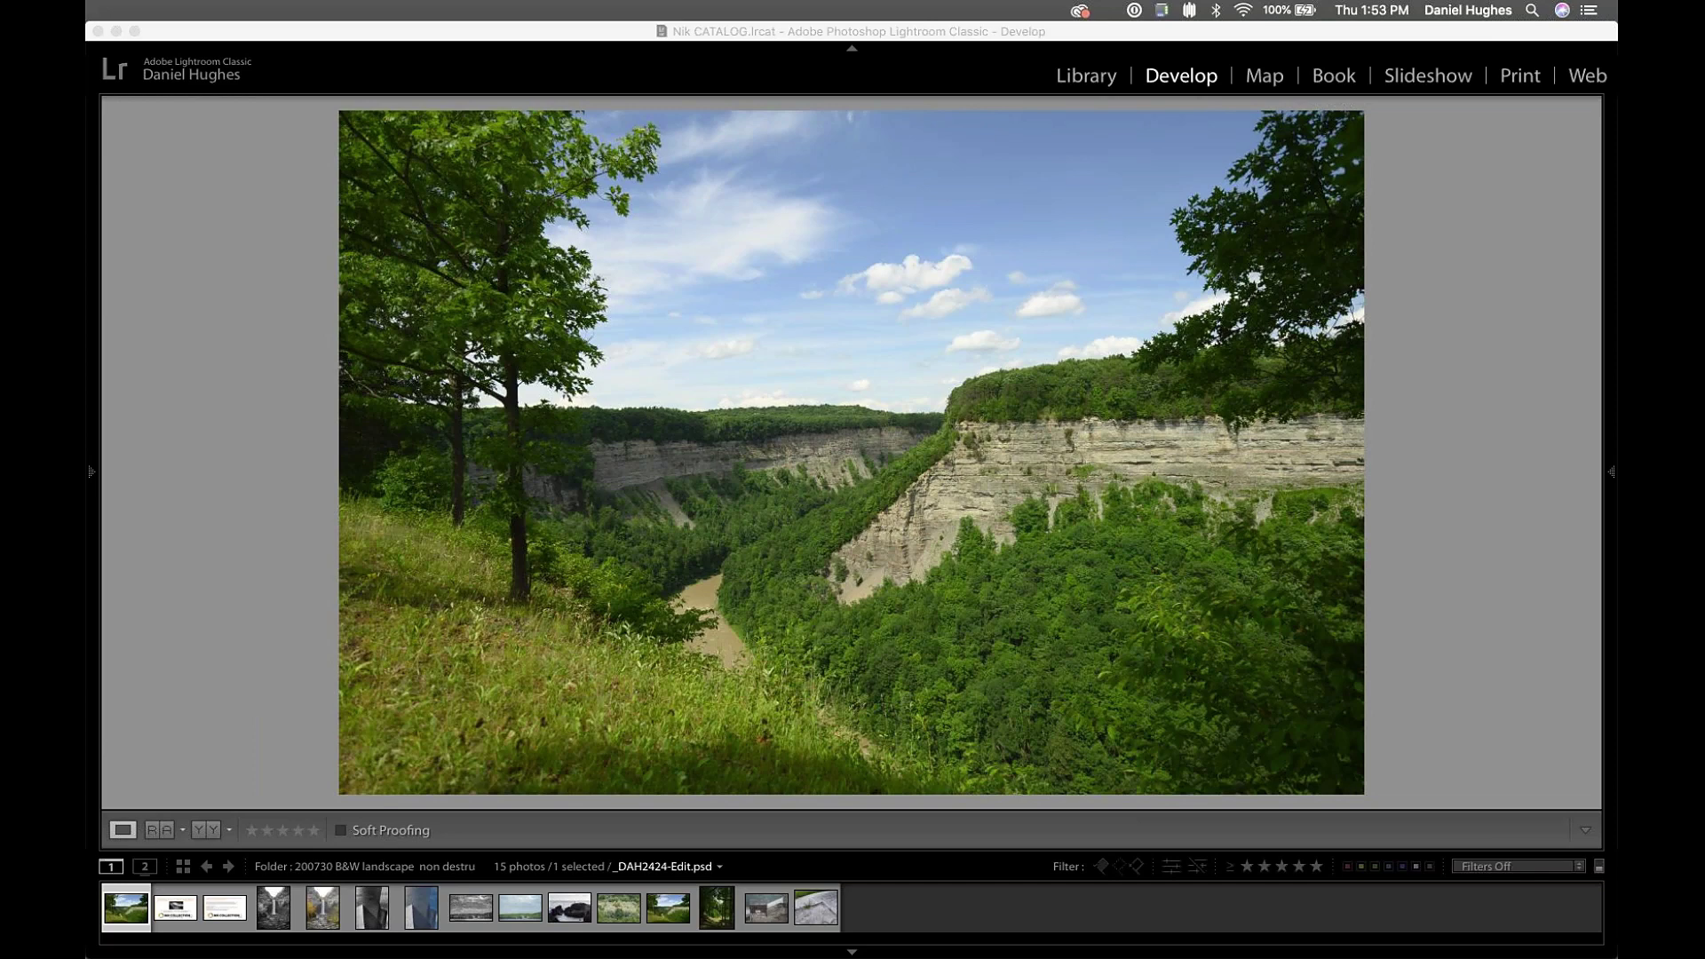
- Open a 16-bit sRGB TIFF copy of _DAH2424-Edit.psd with Lightroom adjustments in Silver Efex Pro 2 and dismiss the TIFF notice
right_click(687, 489)
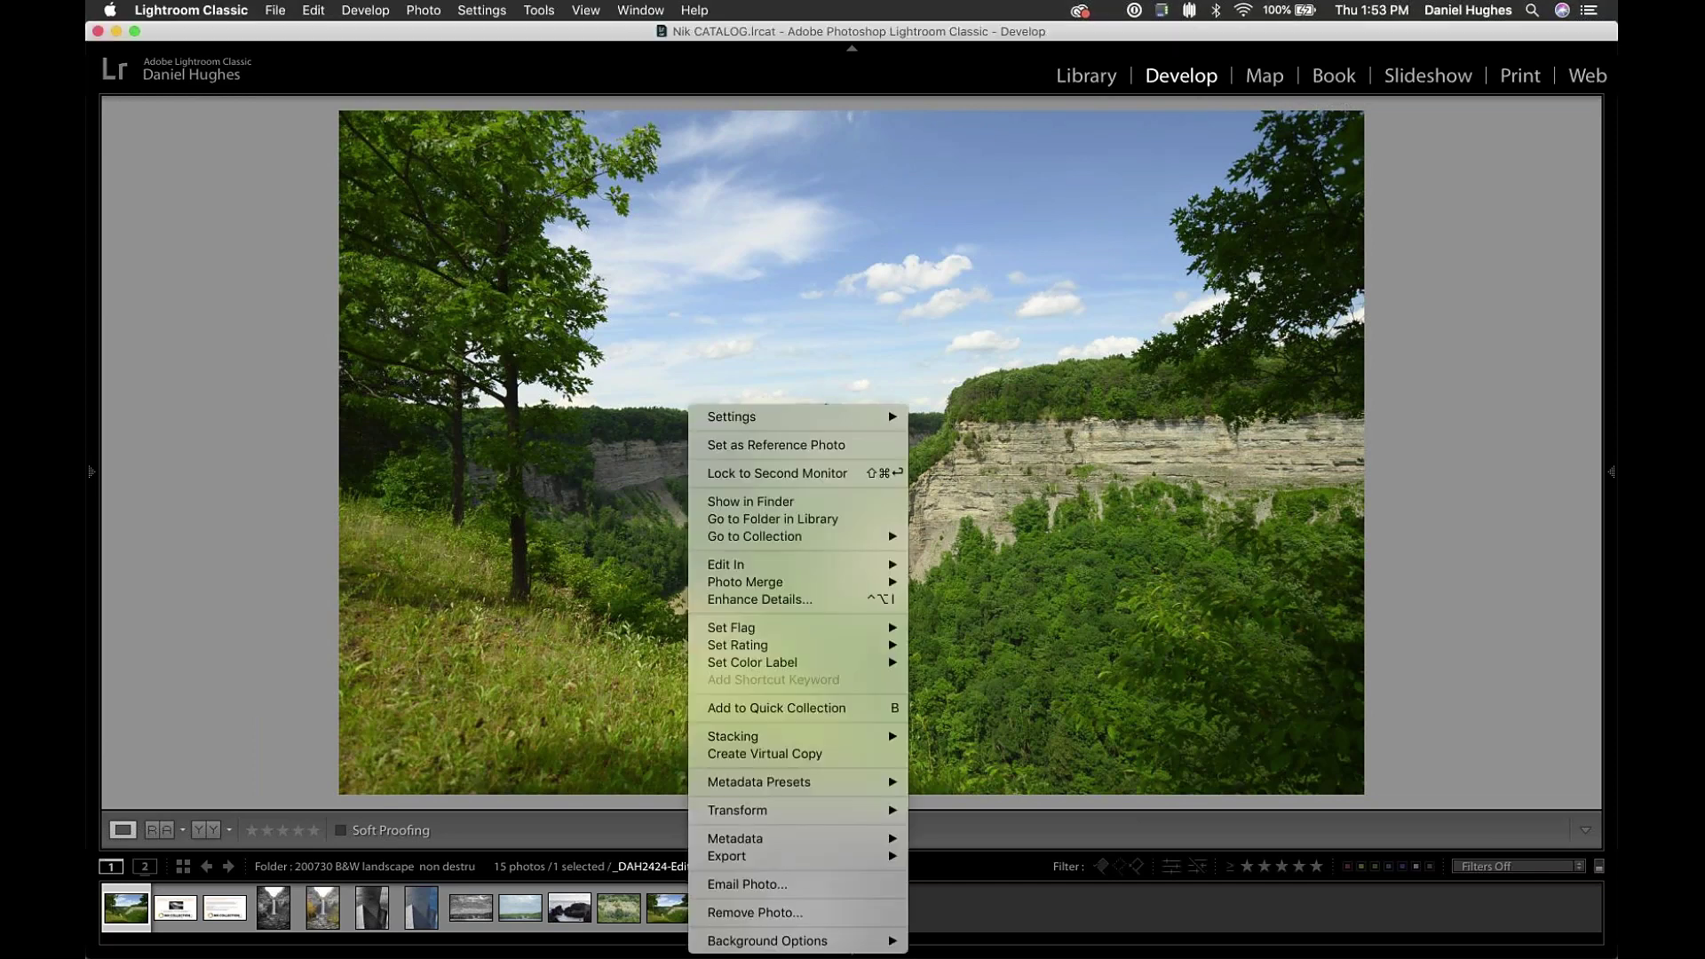
mouse_move(881, 568)
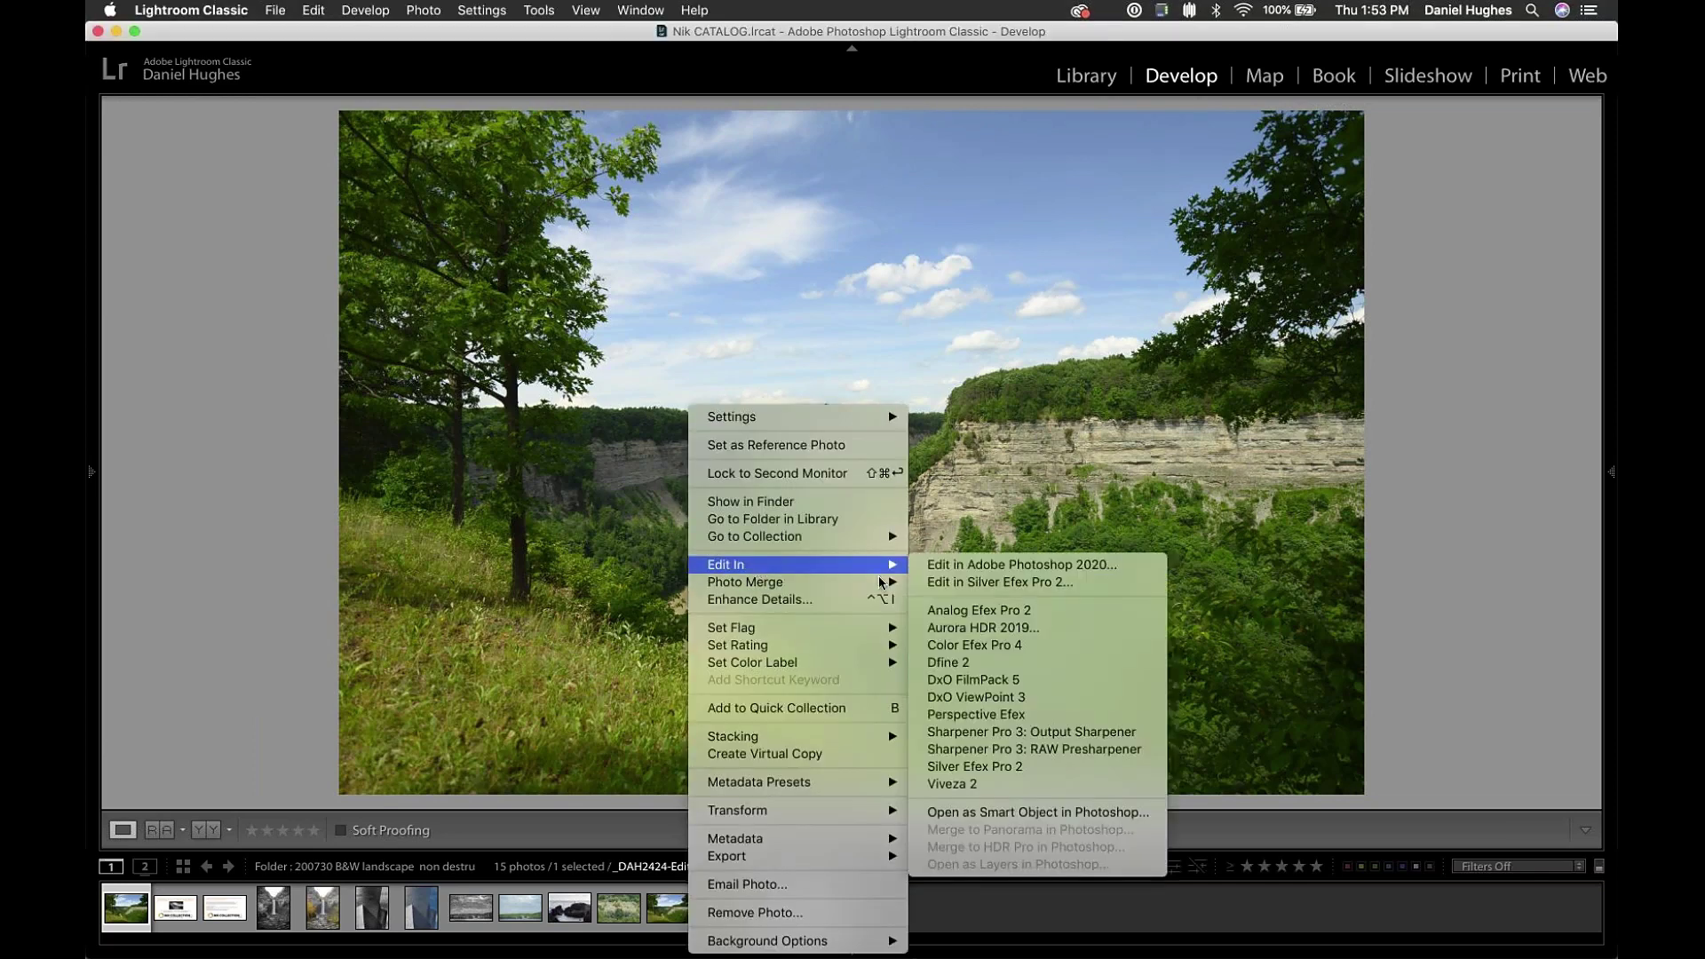
click(964, 769)
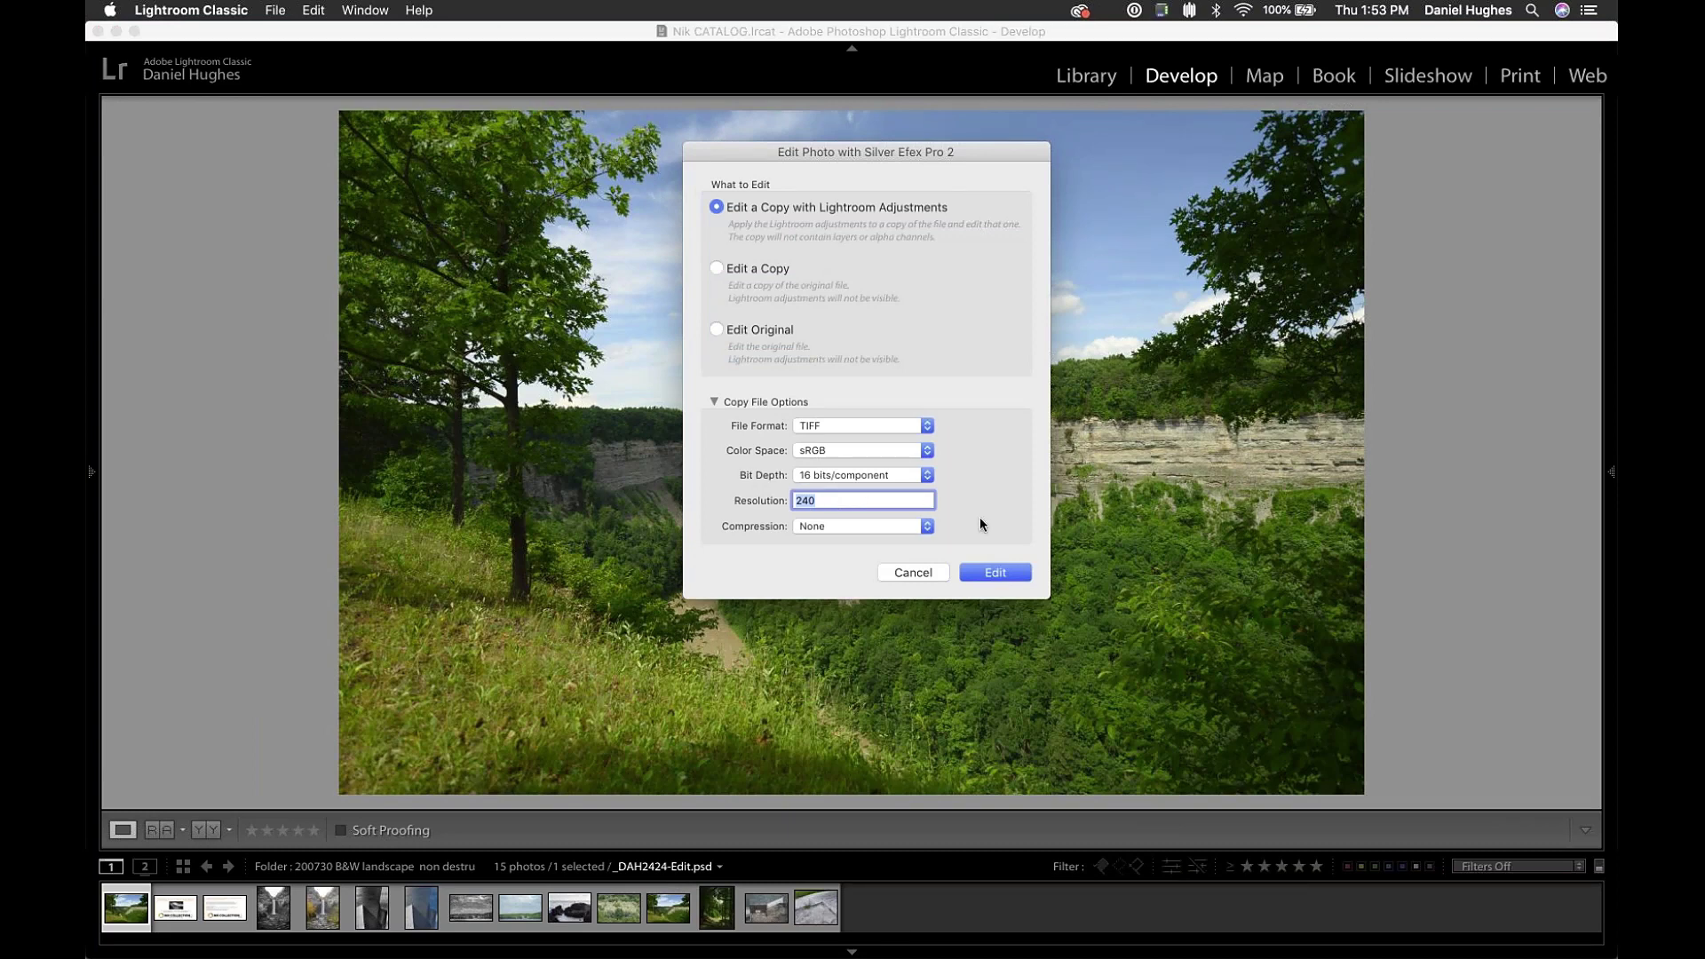
click(993, 572)
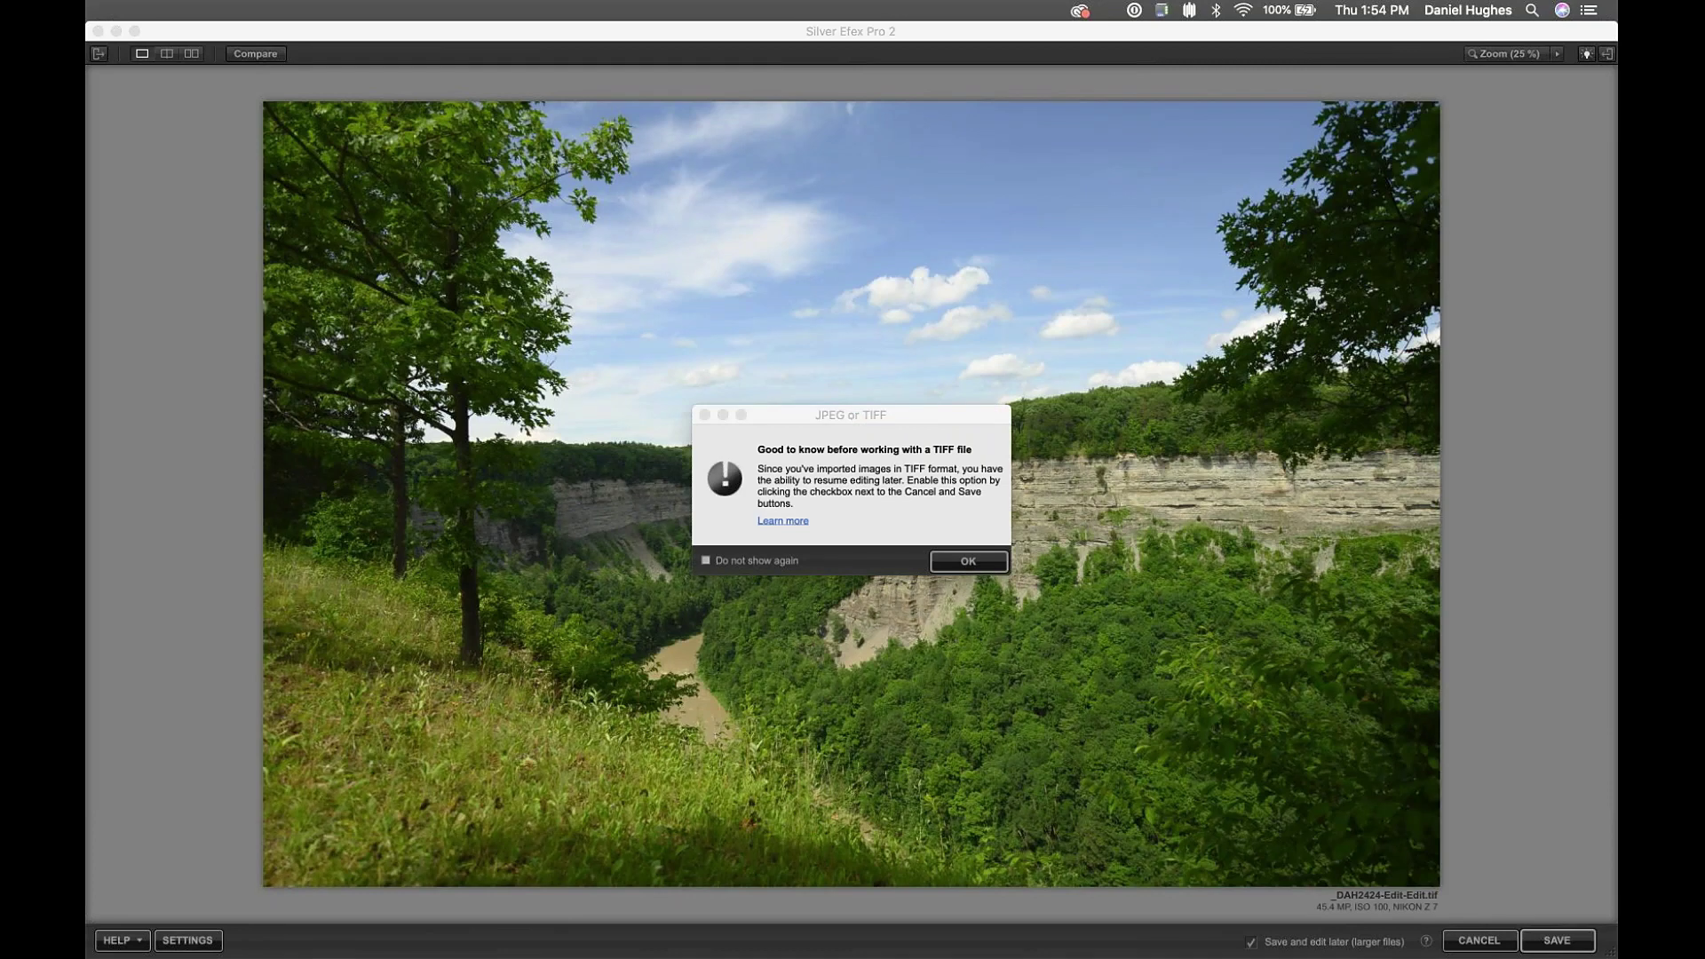
click(959, 566)
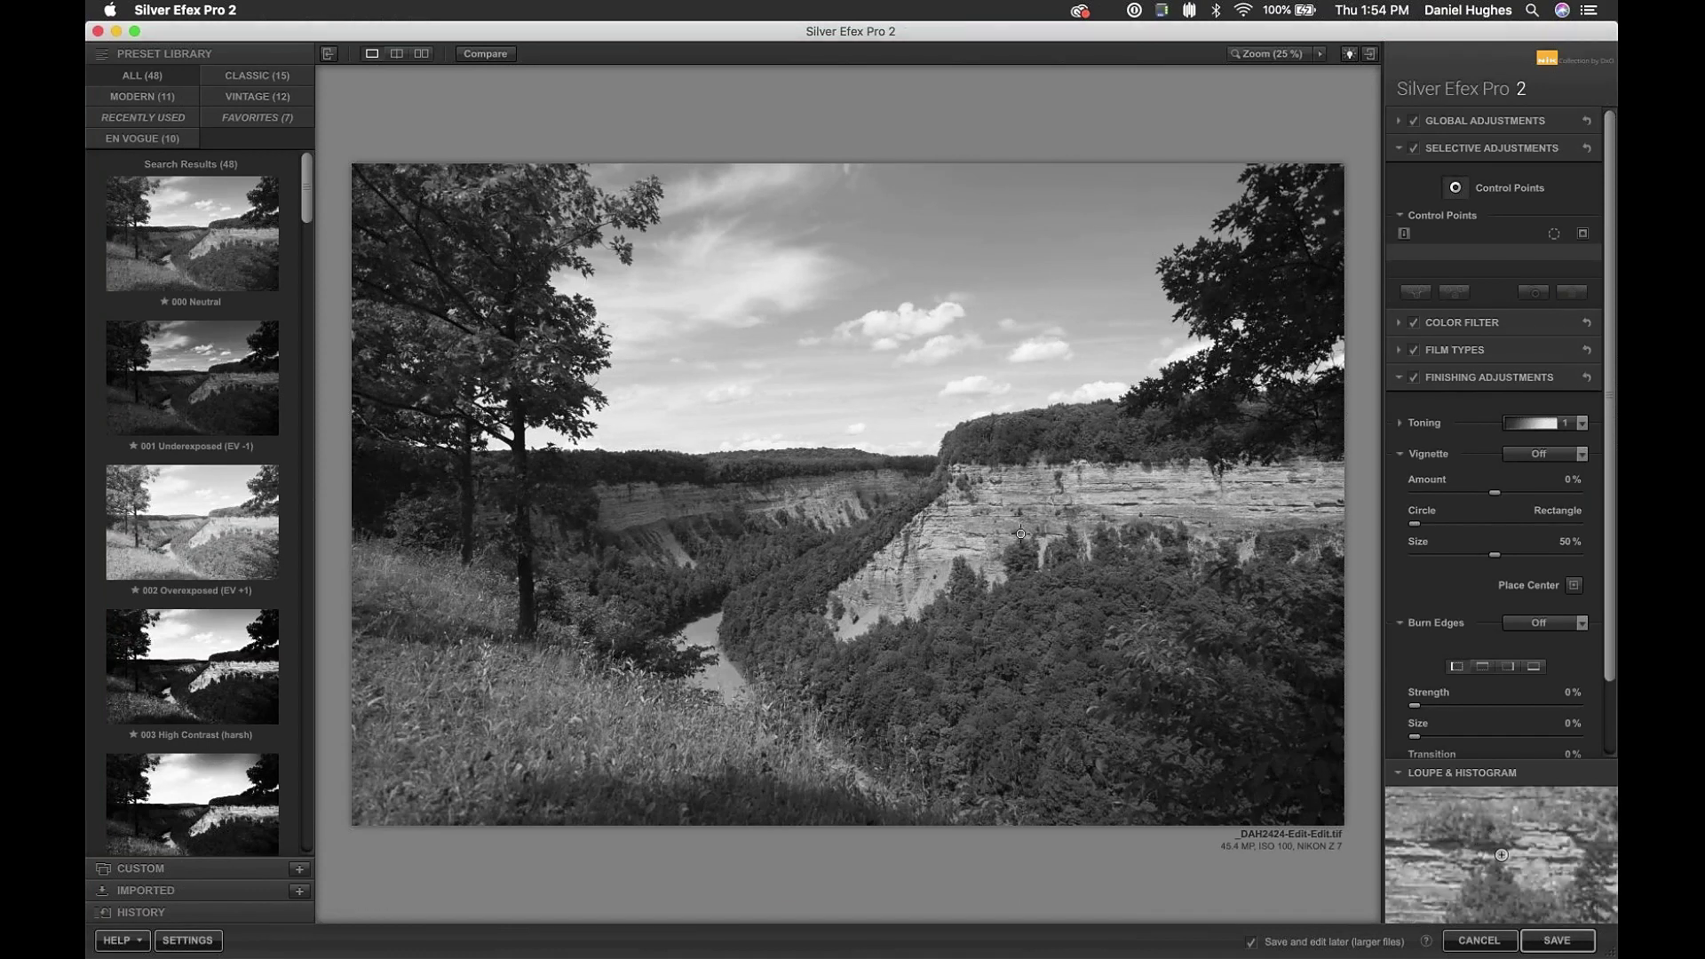
- Add a control point on the bright cliff face, size it to 39%, and raise its Brightness and slightly its Contrast
click(962, 523)
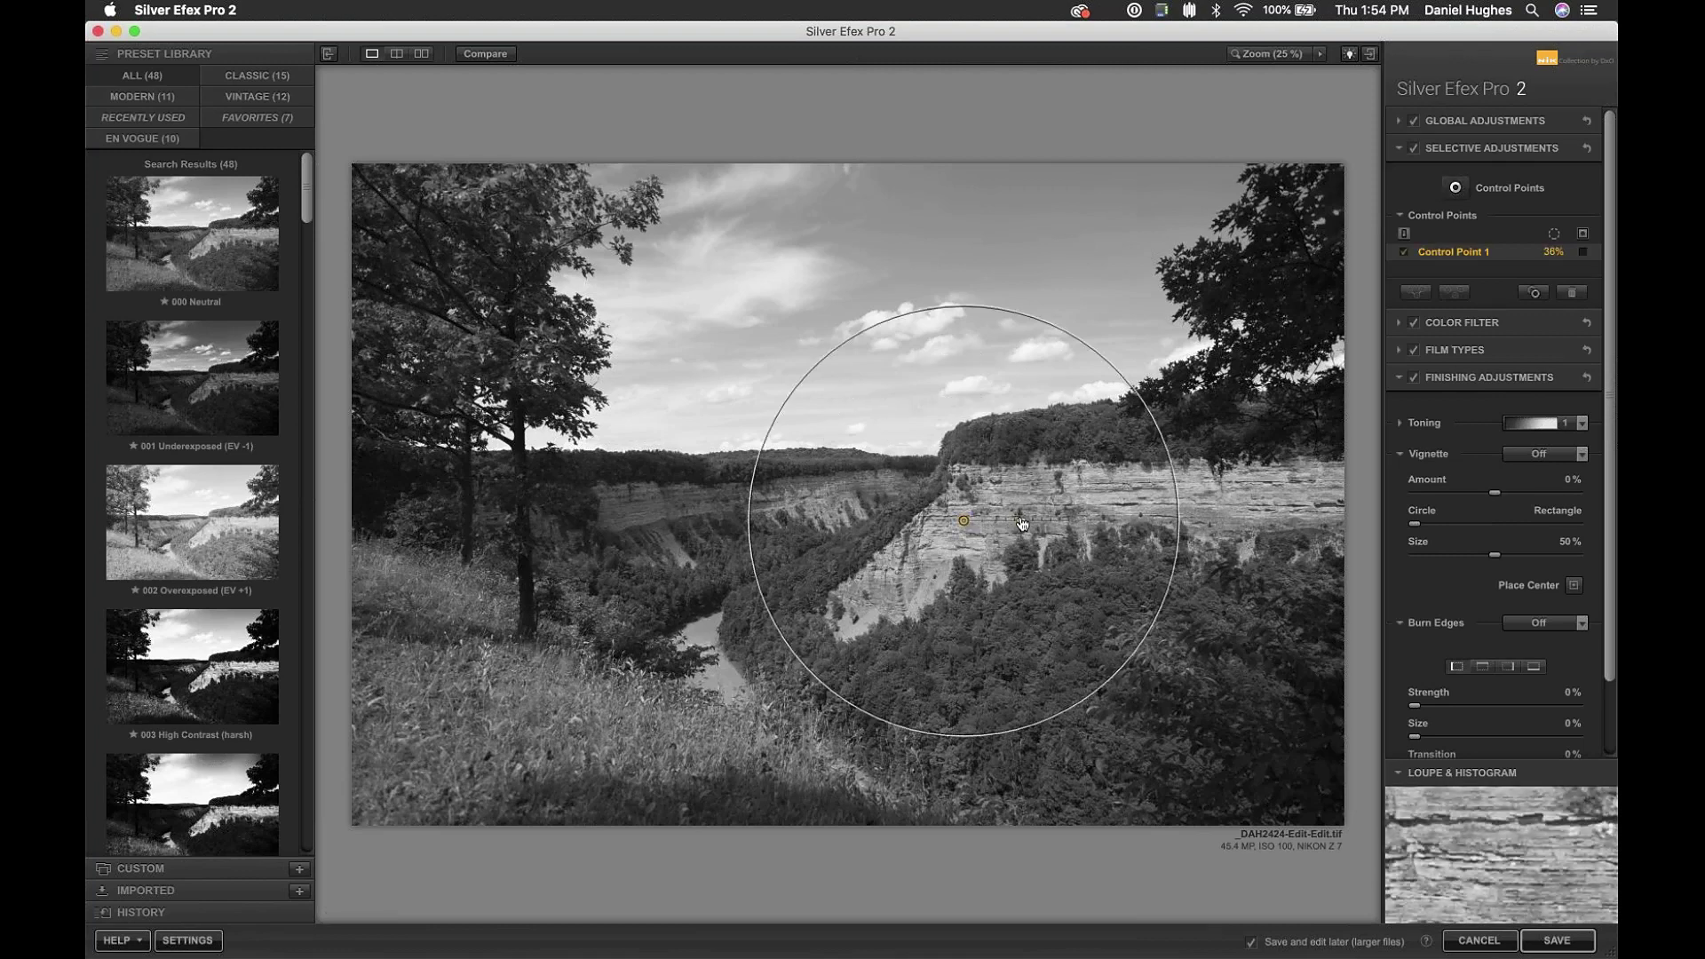
drag(1022, 524, 1024, 525)
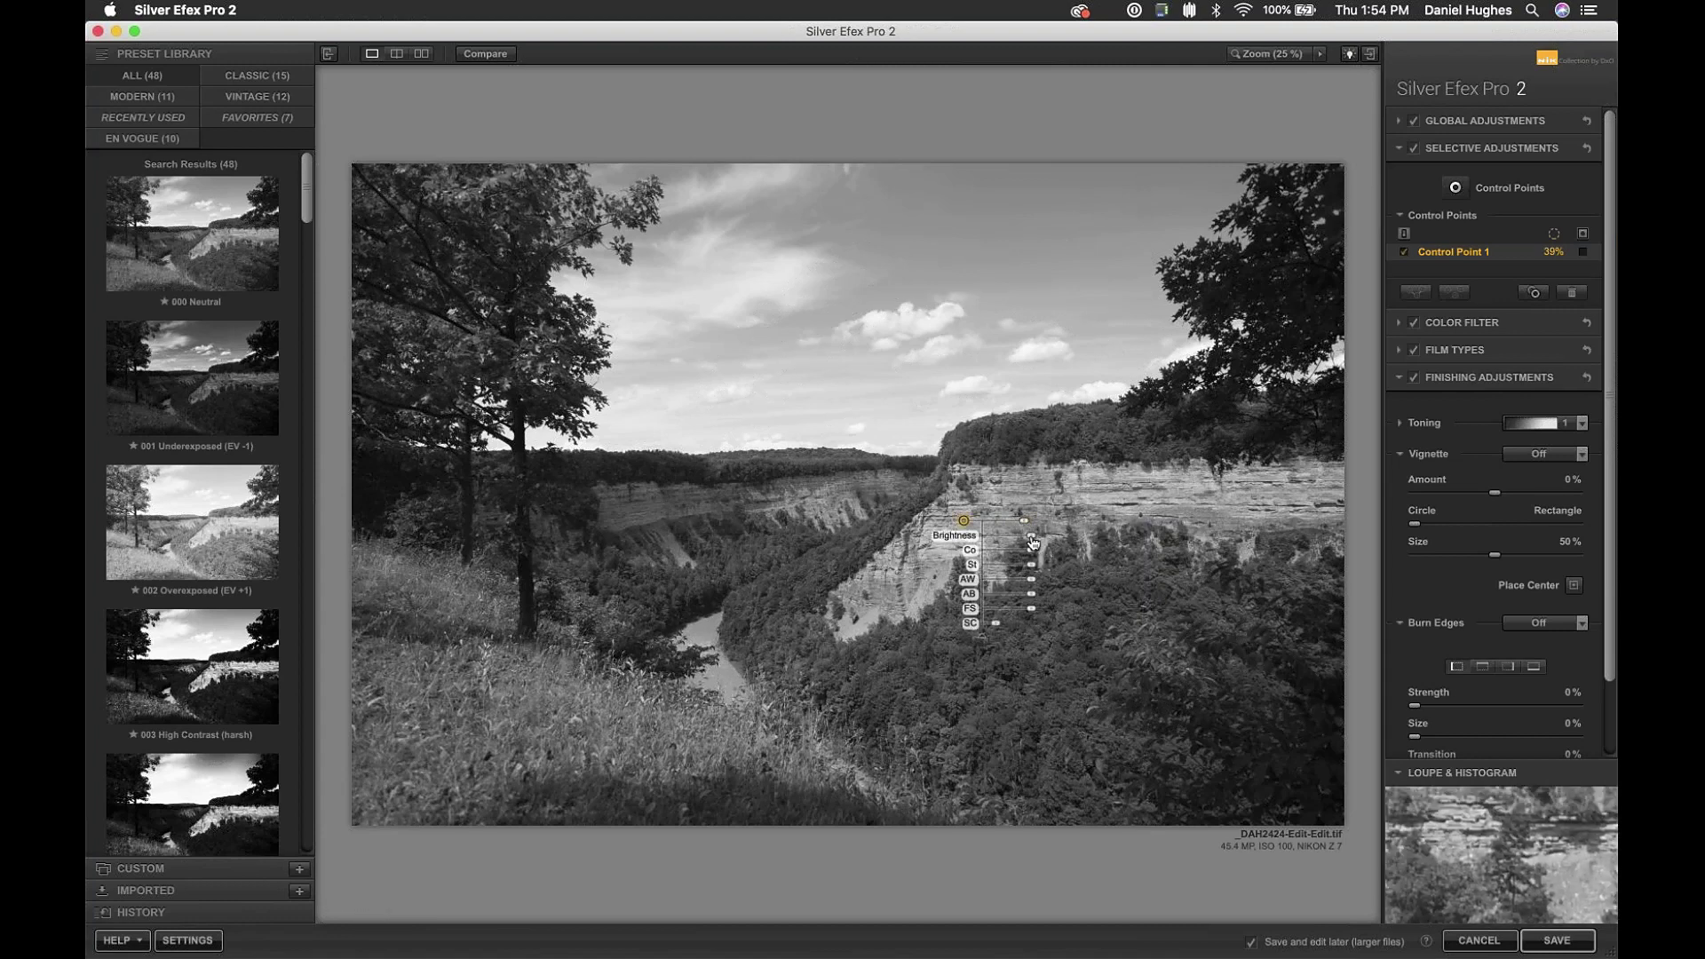
drag(1032, 535, 1053, 542)
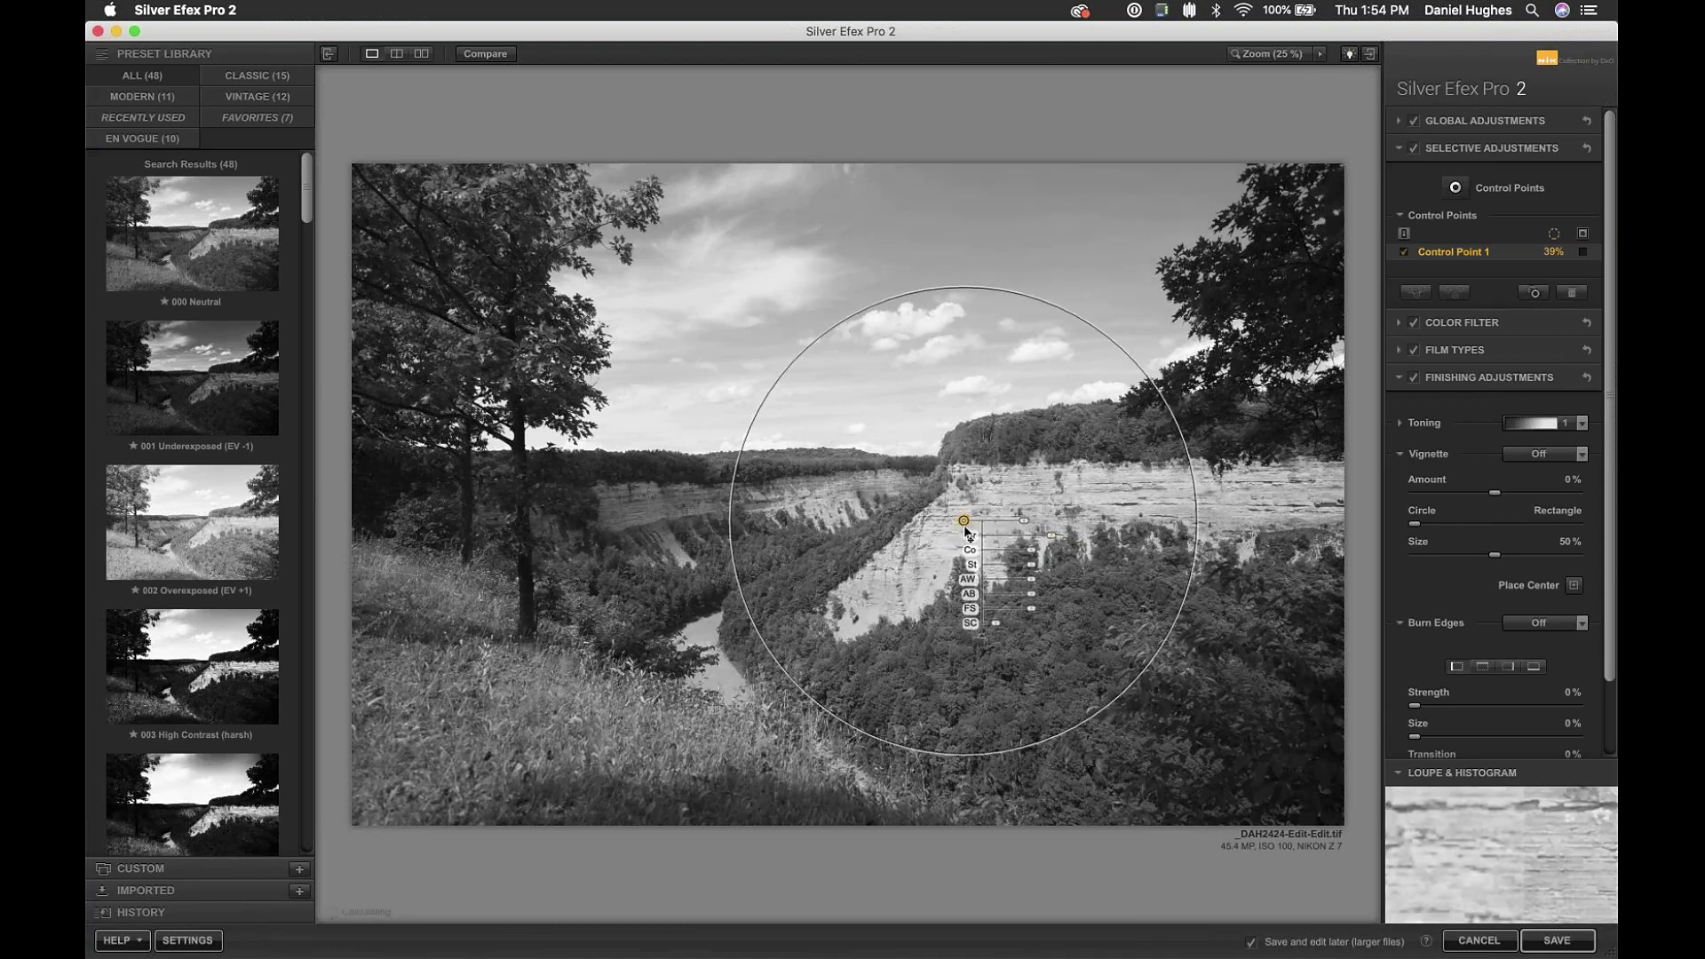
drag(964, 520, 1044, 559)
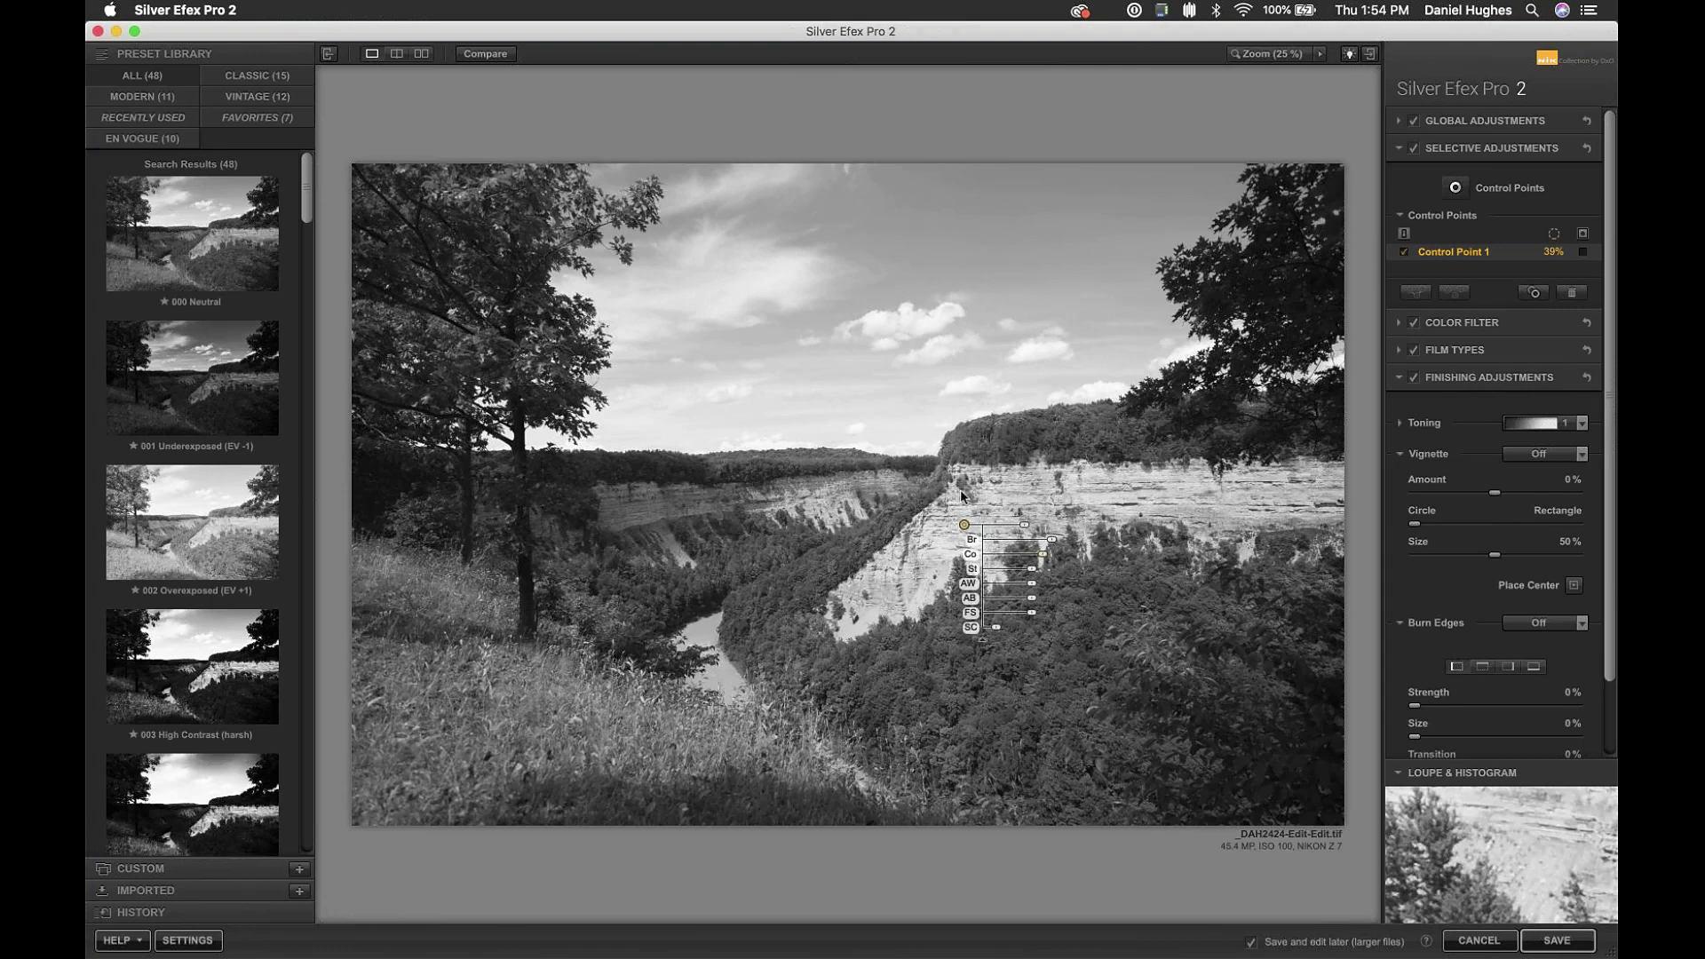
mouse_move(965, 528)
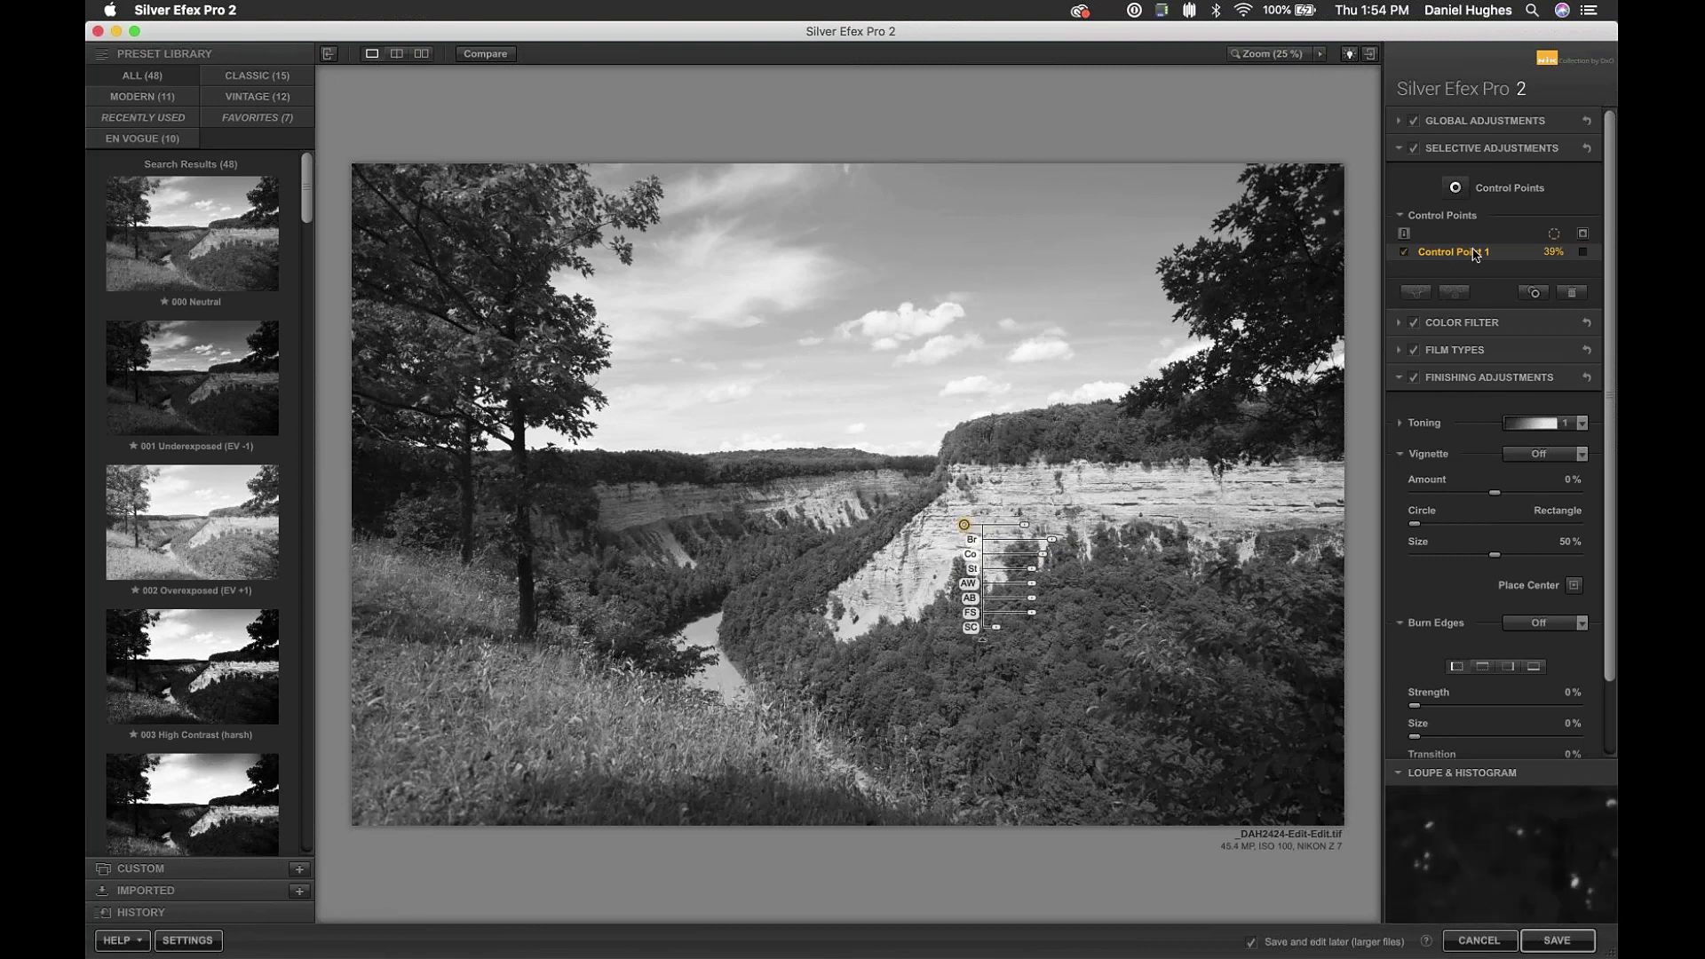
- Collapse the Finishing Adjustments, show the cliff control point's selection mask, and nudge the point slightly to the right
click(1451, 369)
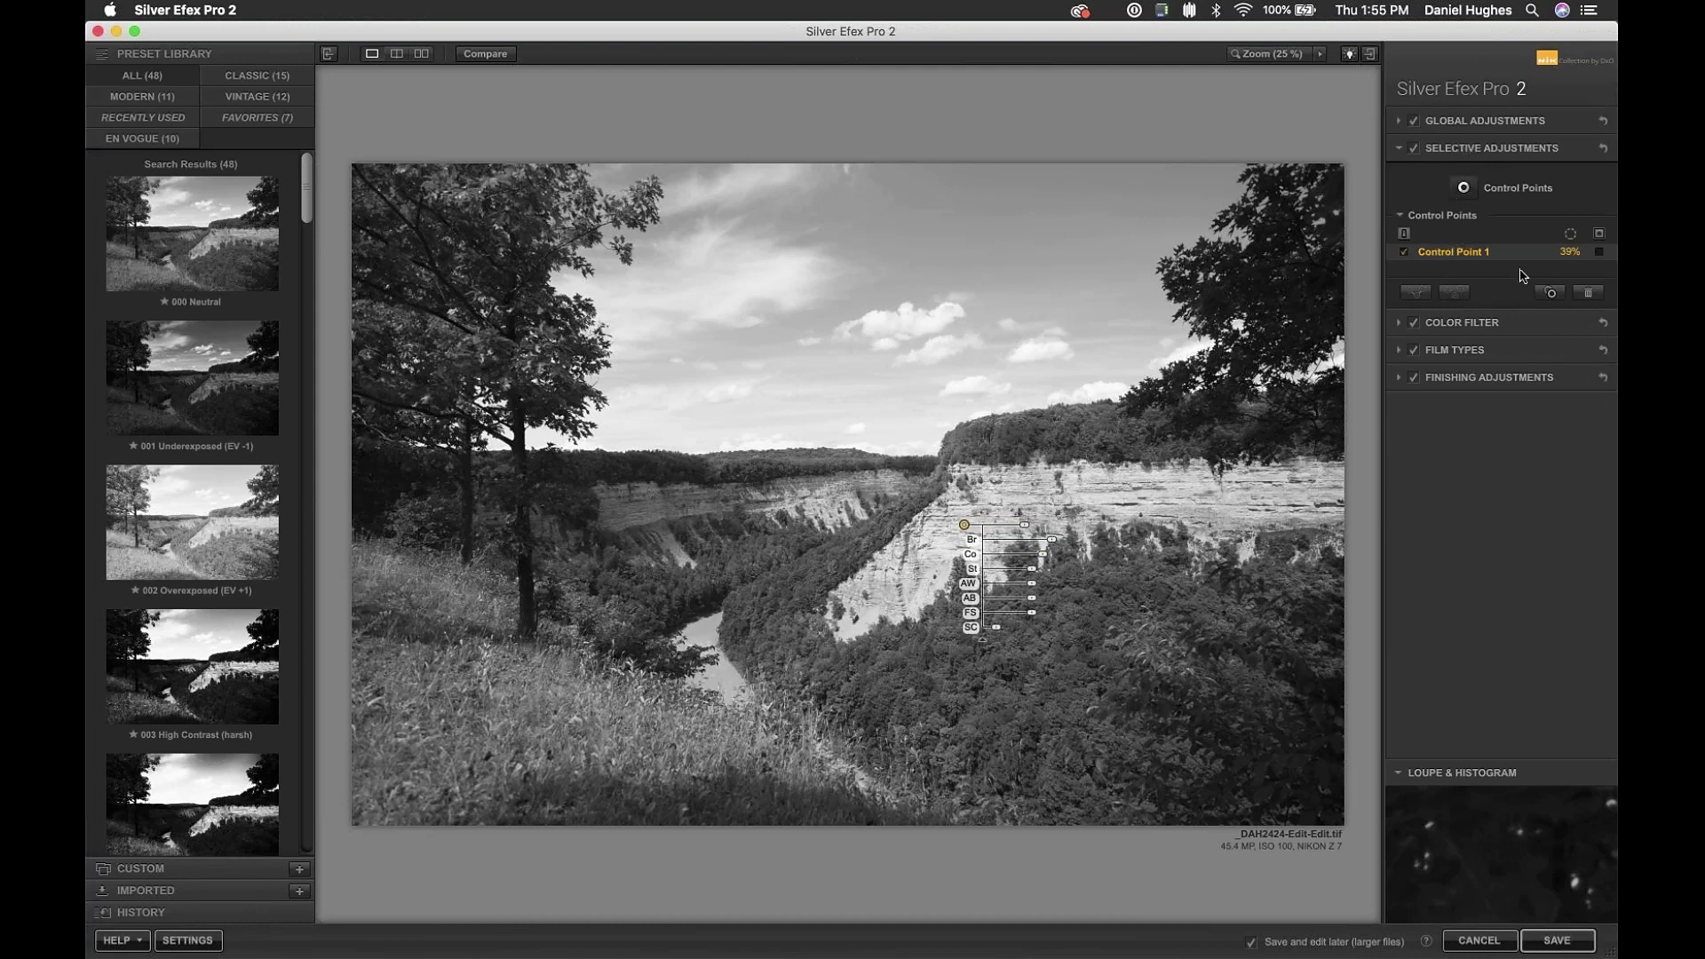
click(1600, 257)
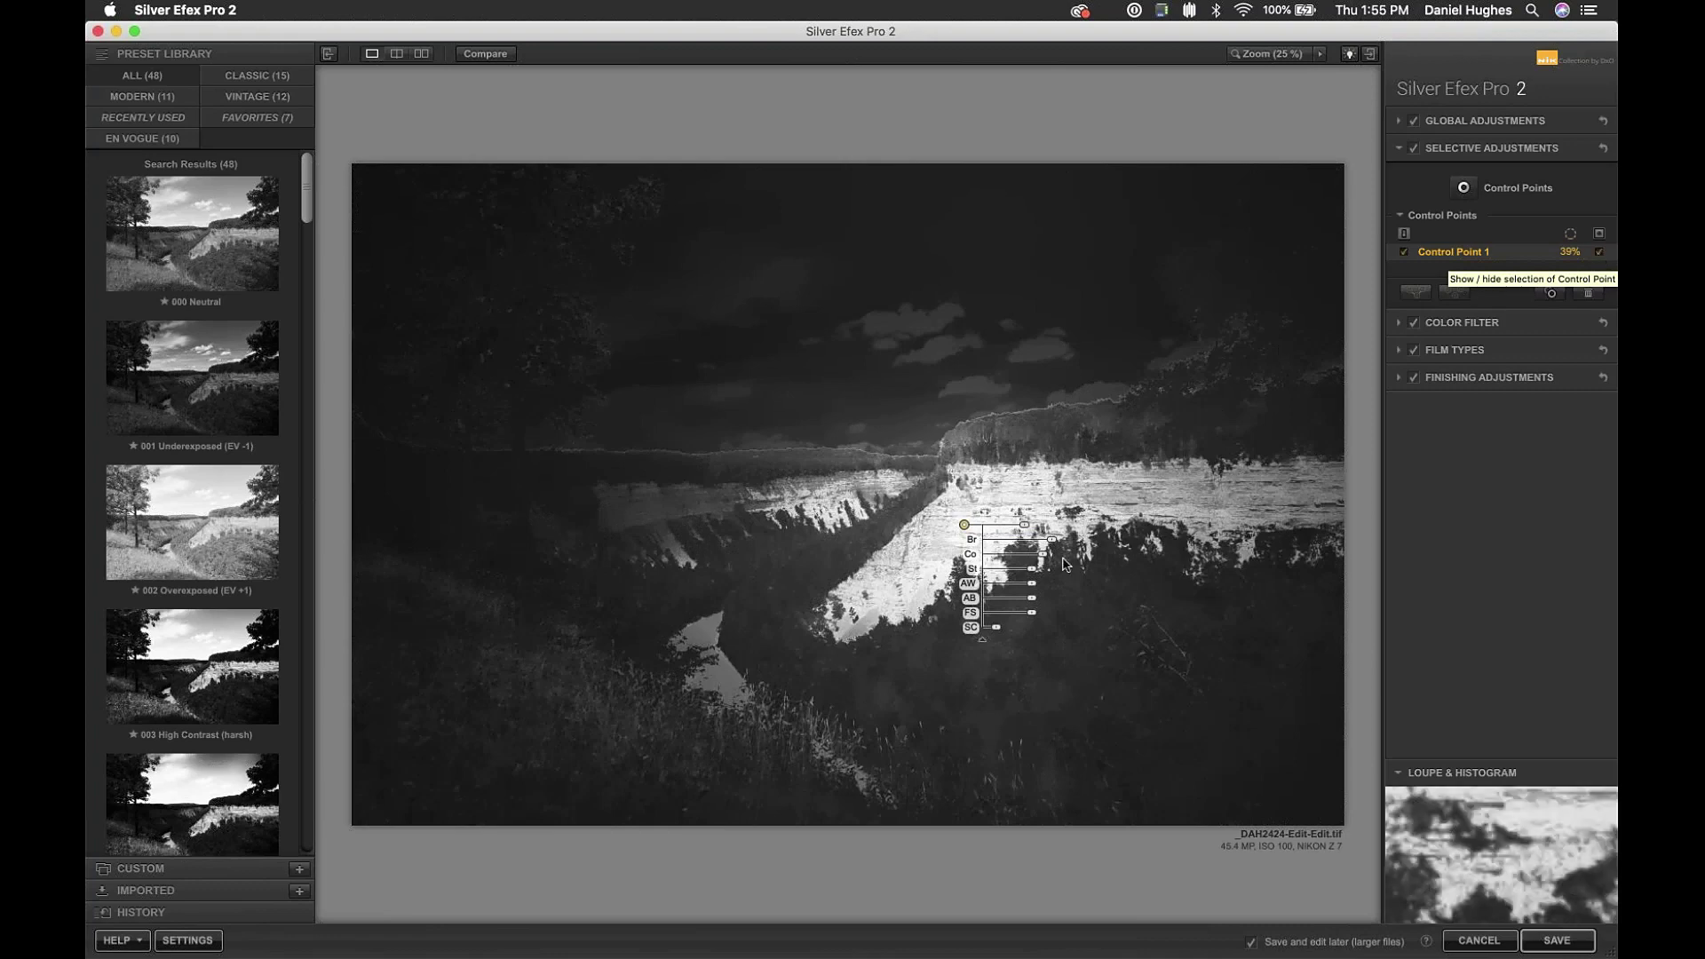
drag(966, 526, 979, 530)
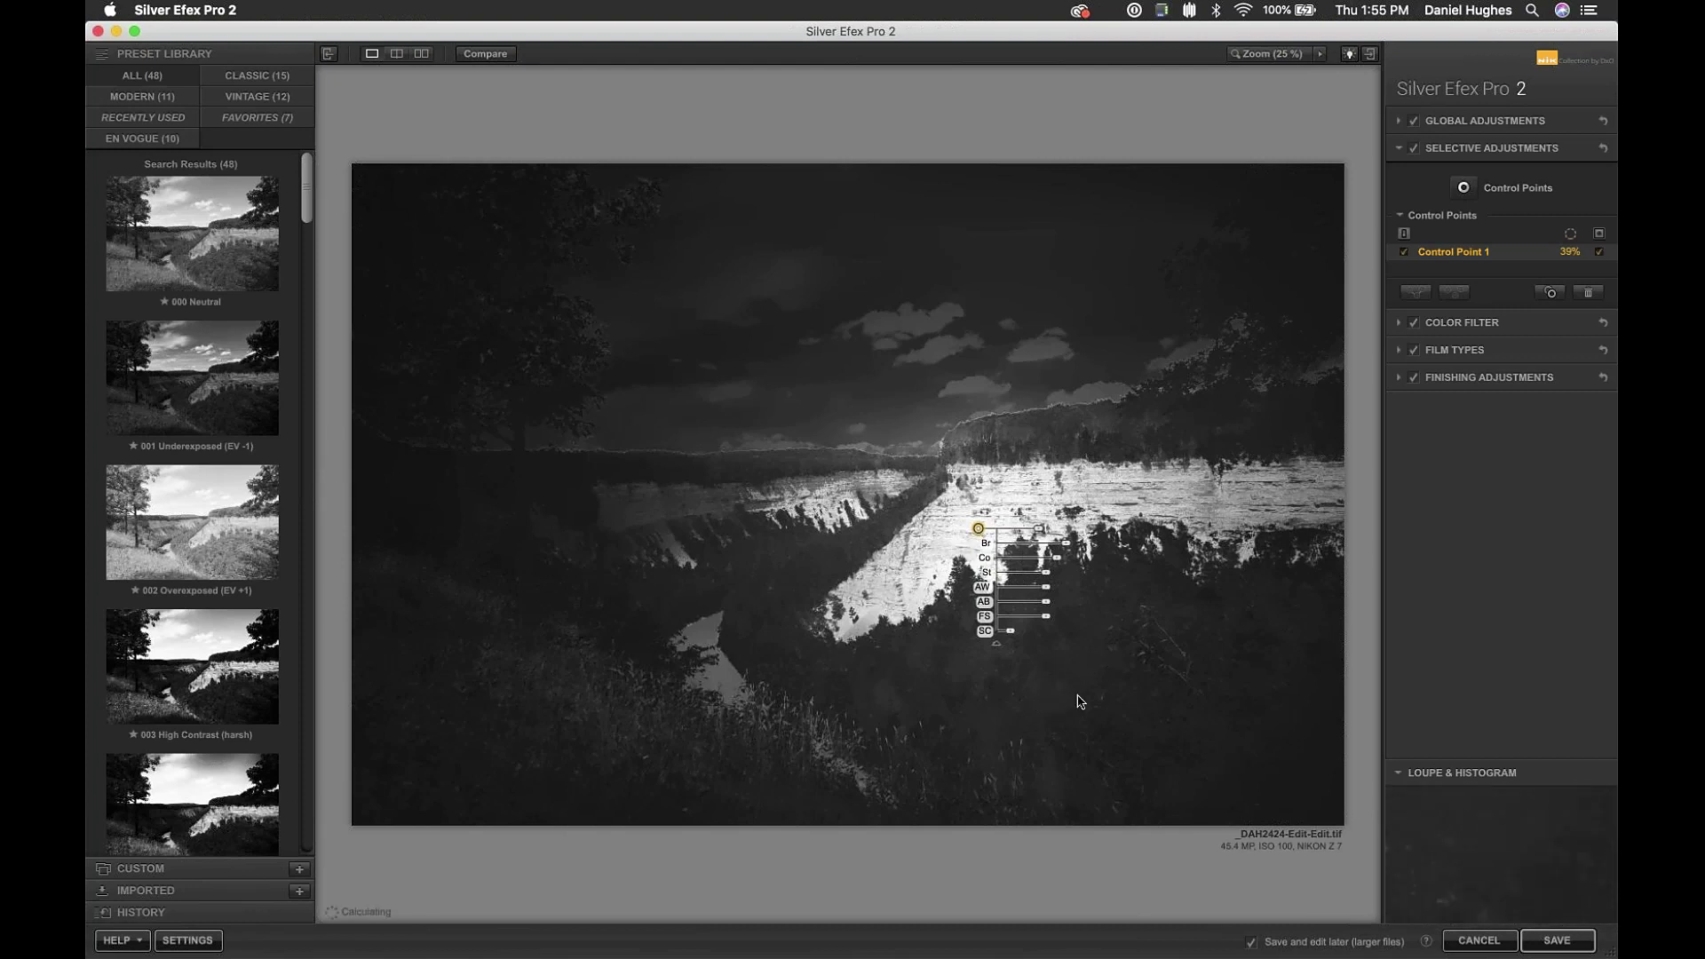
- Add control points on the lower trees (59%), the ridge trees (59%) and the sky (100%), and hide all selection masks
click(1465, 189)
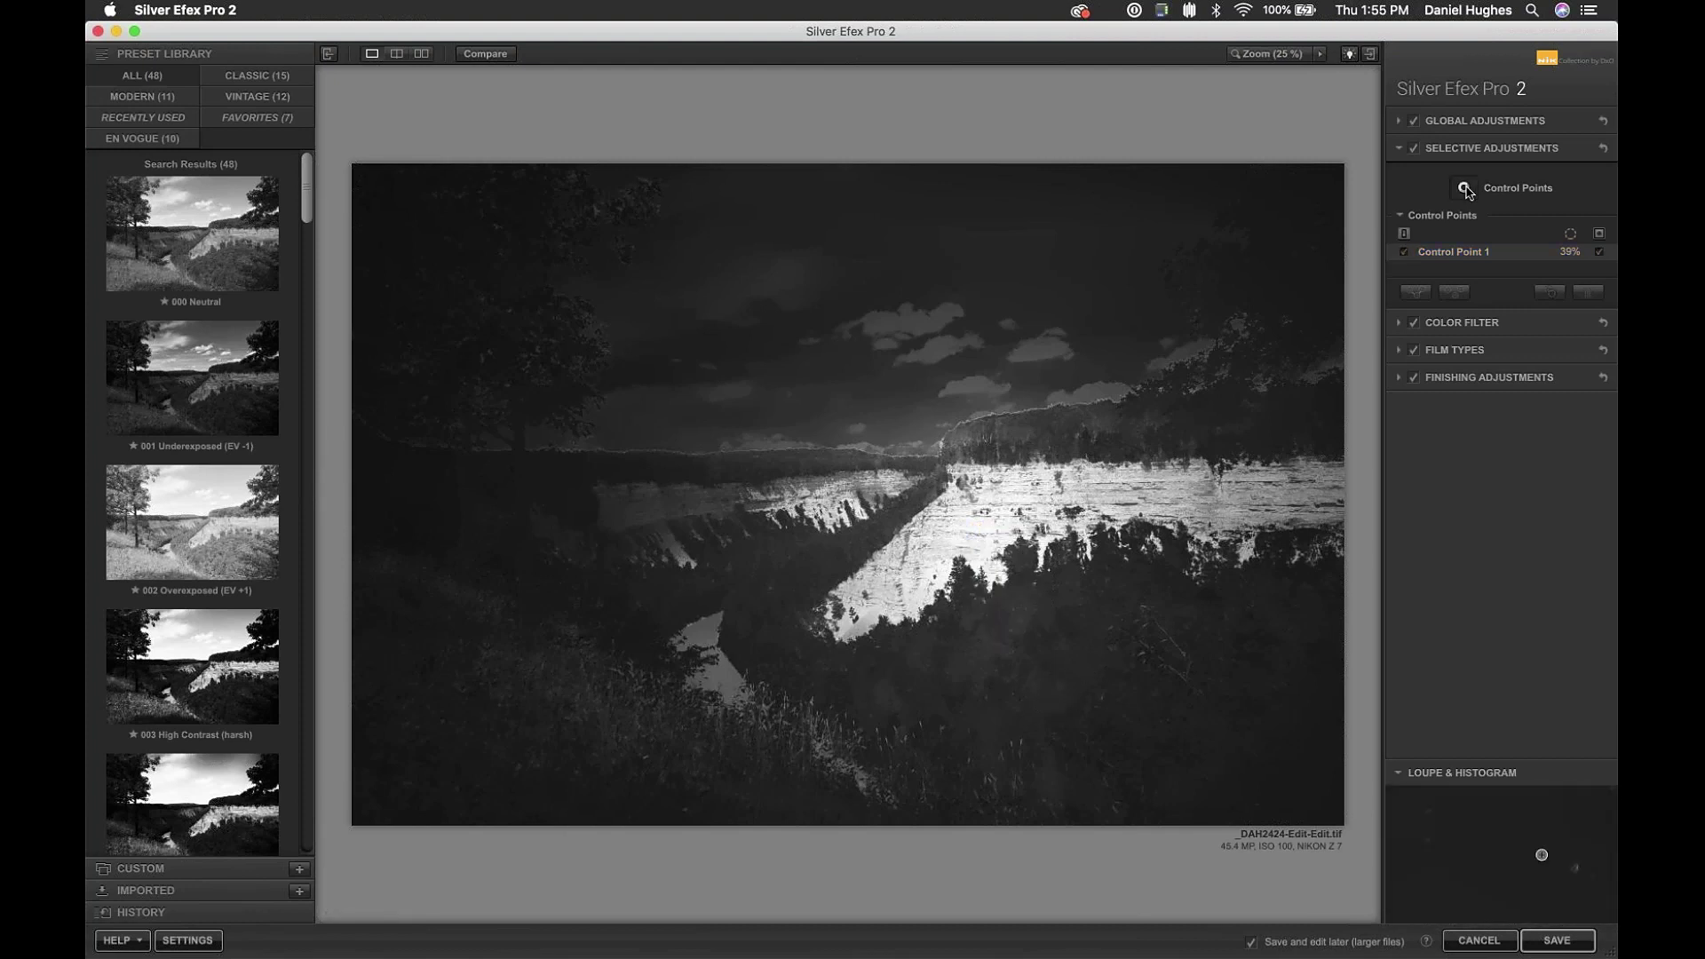
click(994, 667)
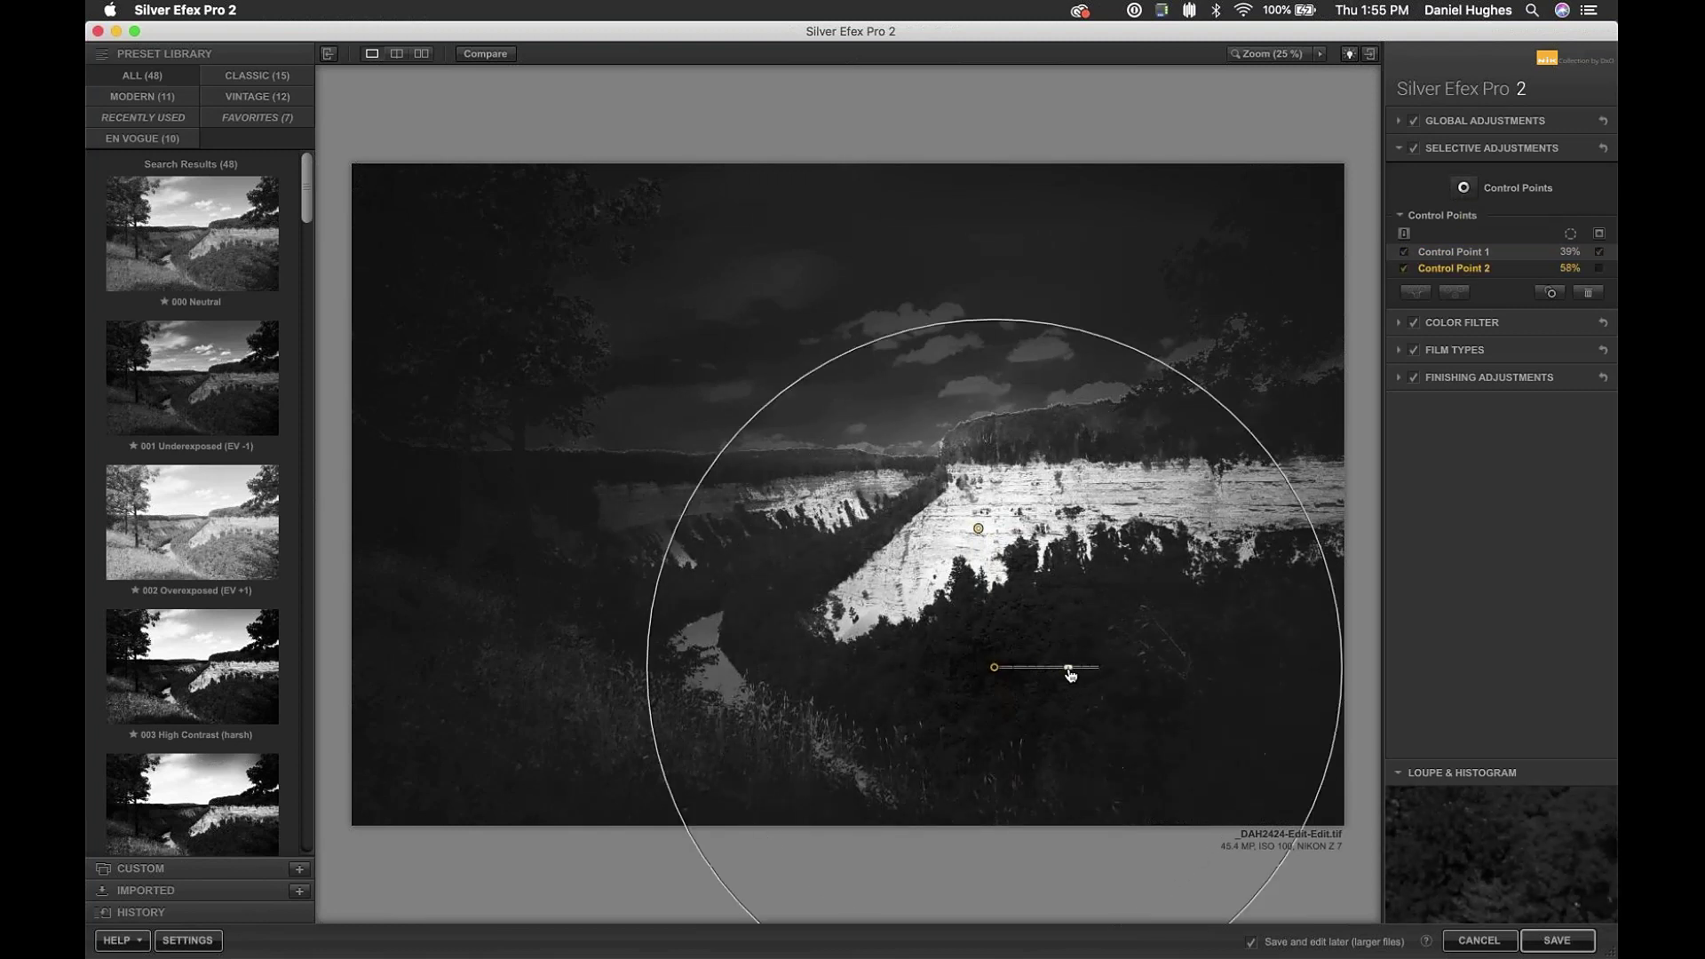
drag(1070, 667, 1071, 667)
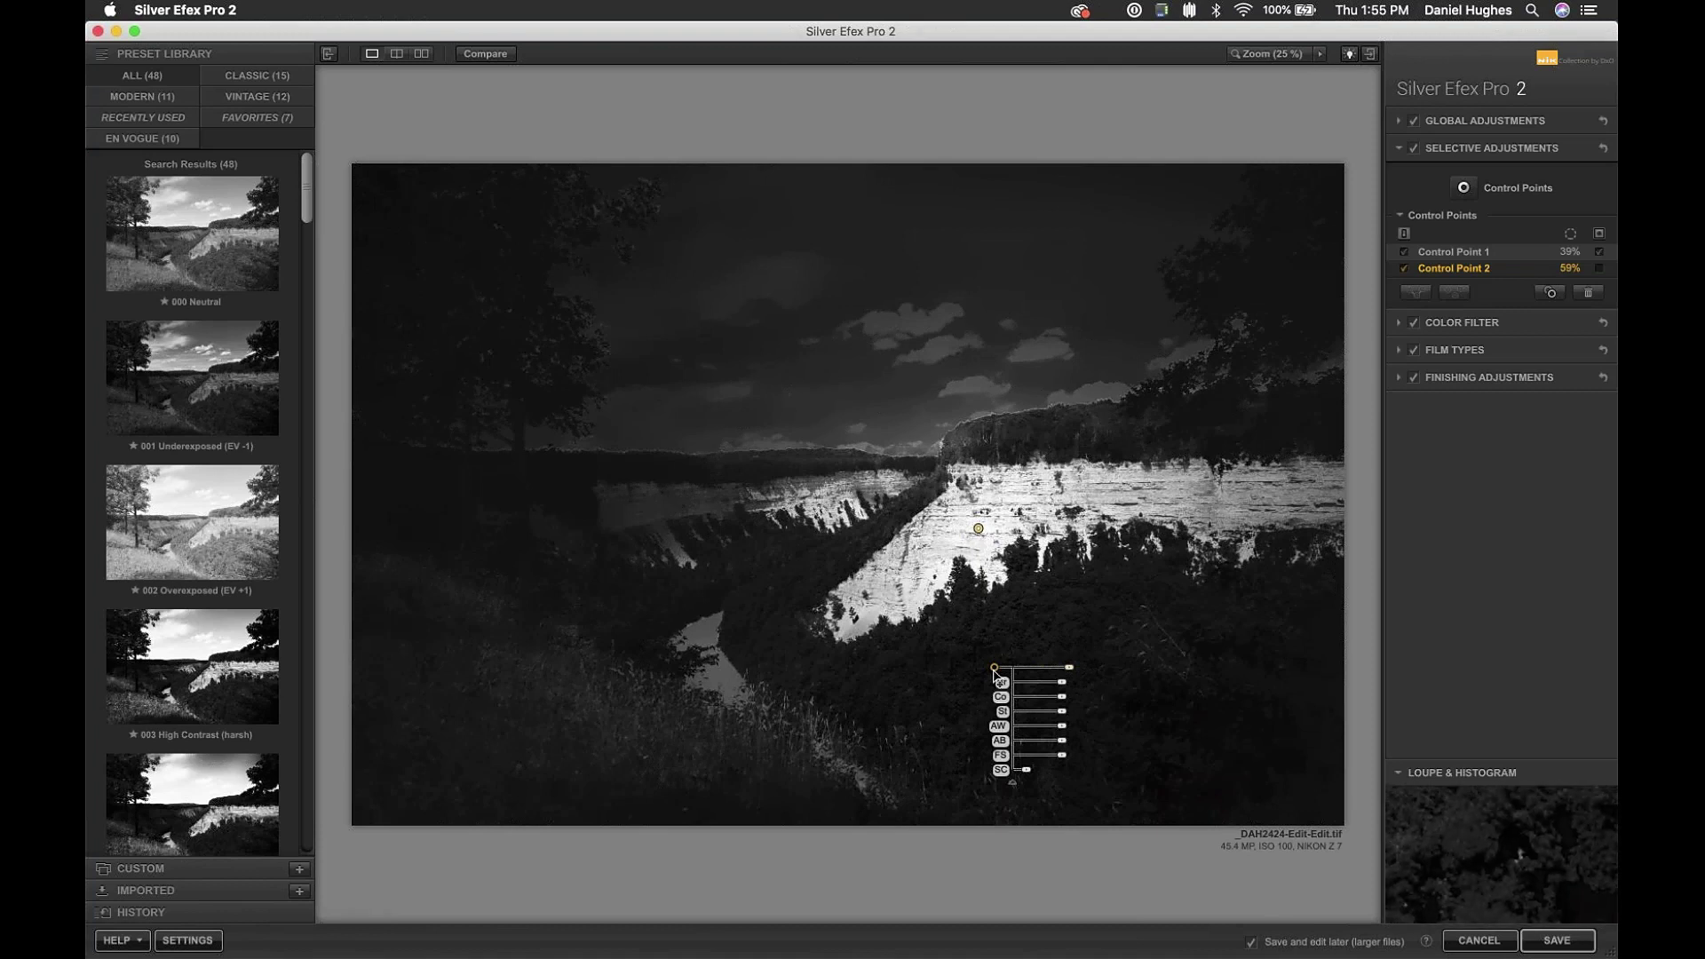
drag(995, 668, 923, 405)
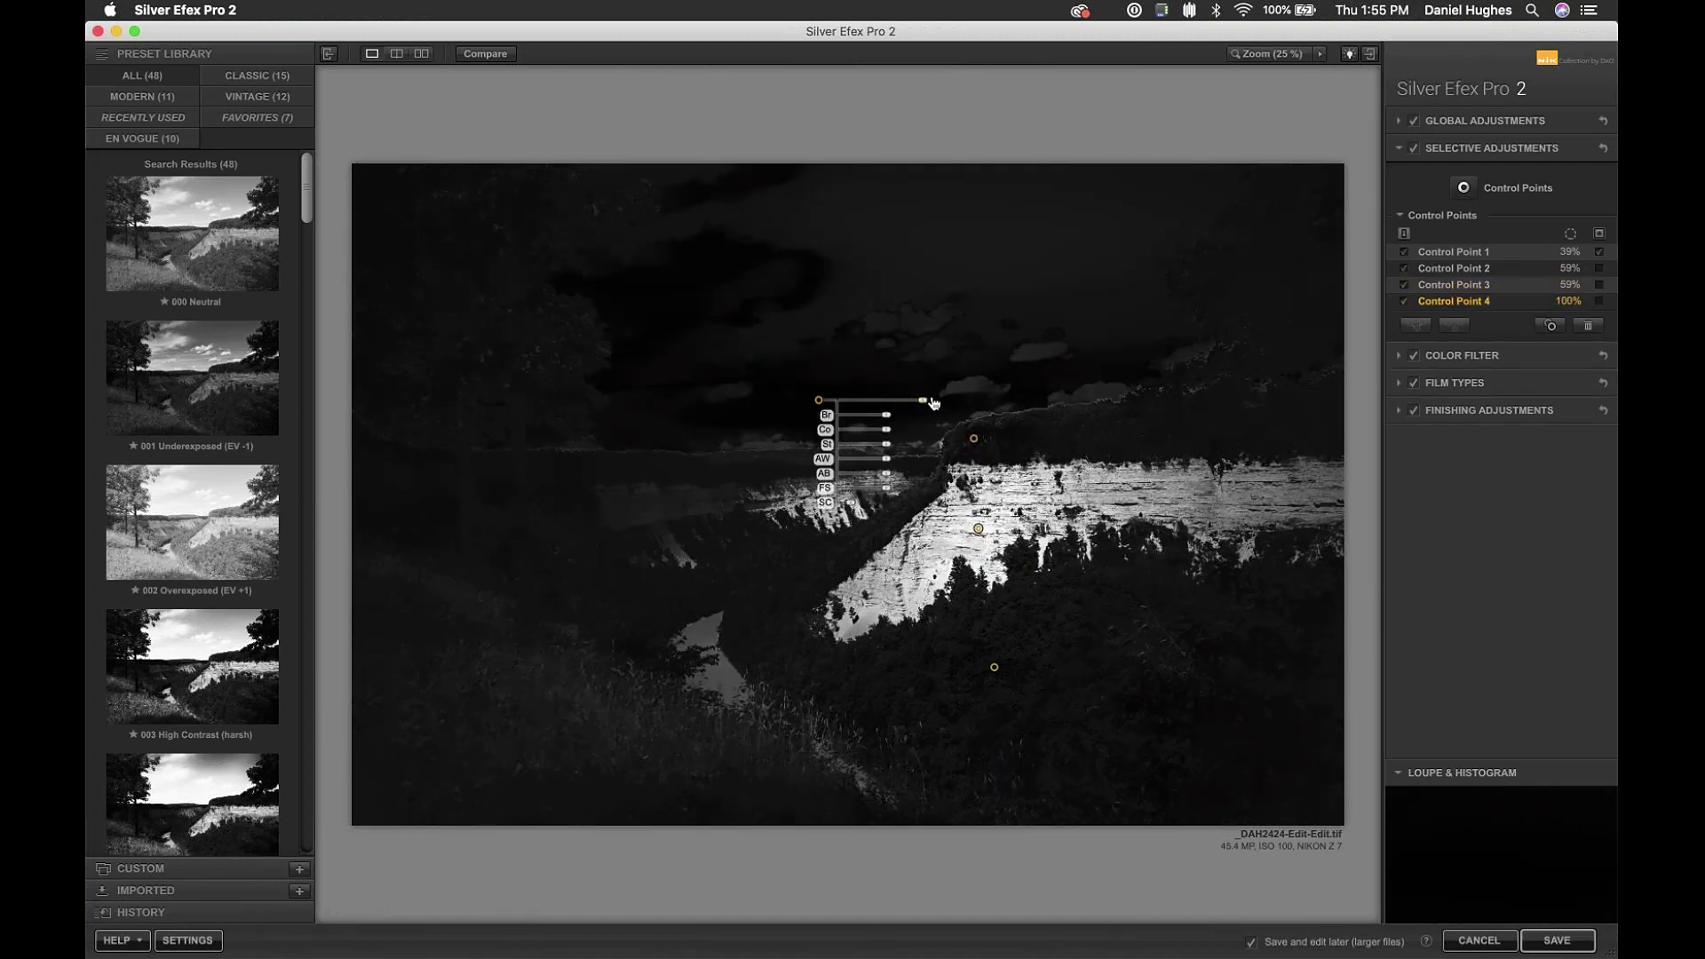
click(1599, 236)
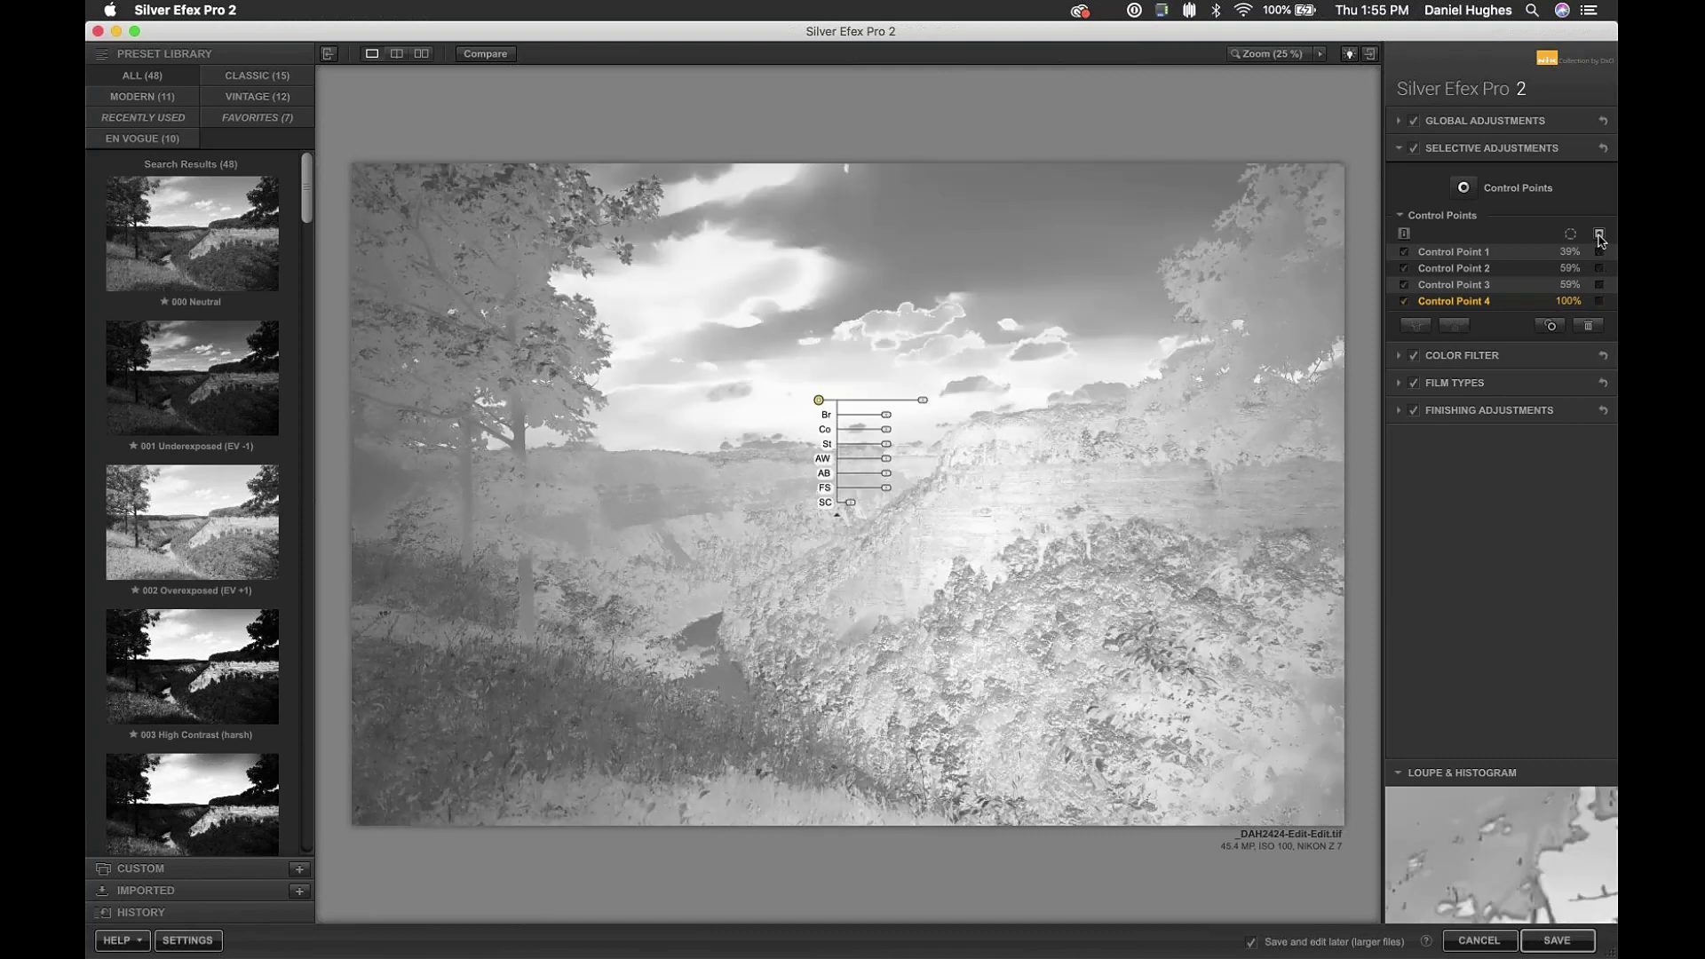
click(1600, 236)
click(984, 540)
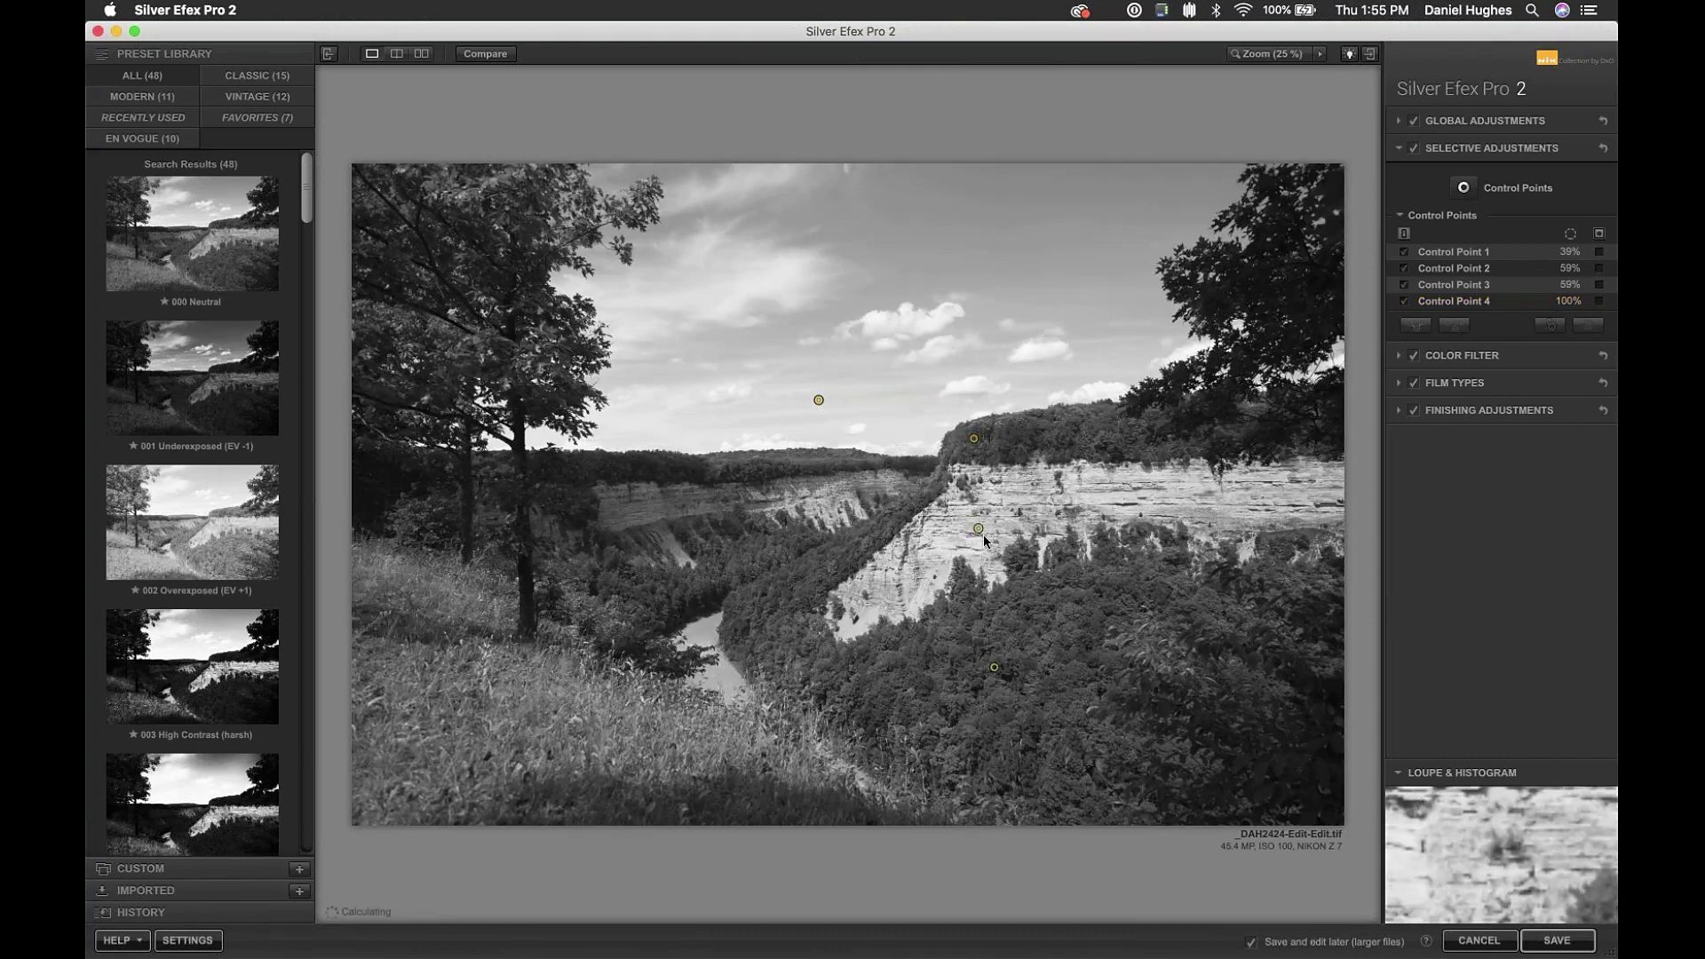
- Try the cliff control point with its Brightness at 100%
click(979, 529)
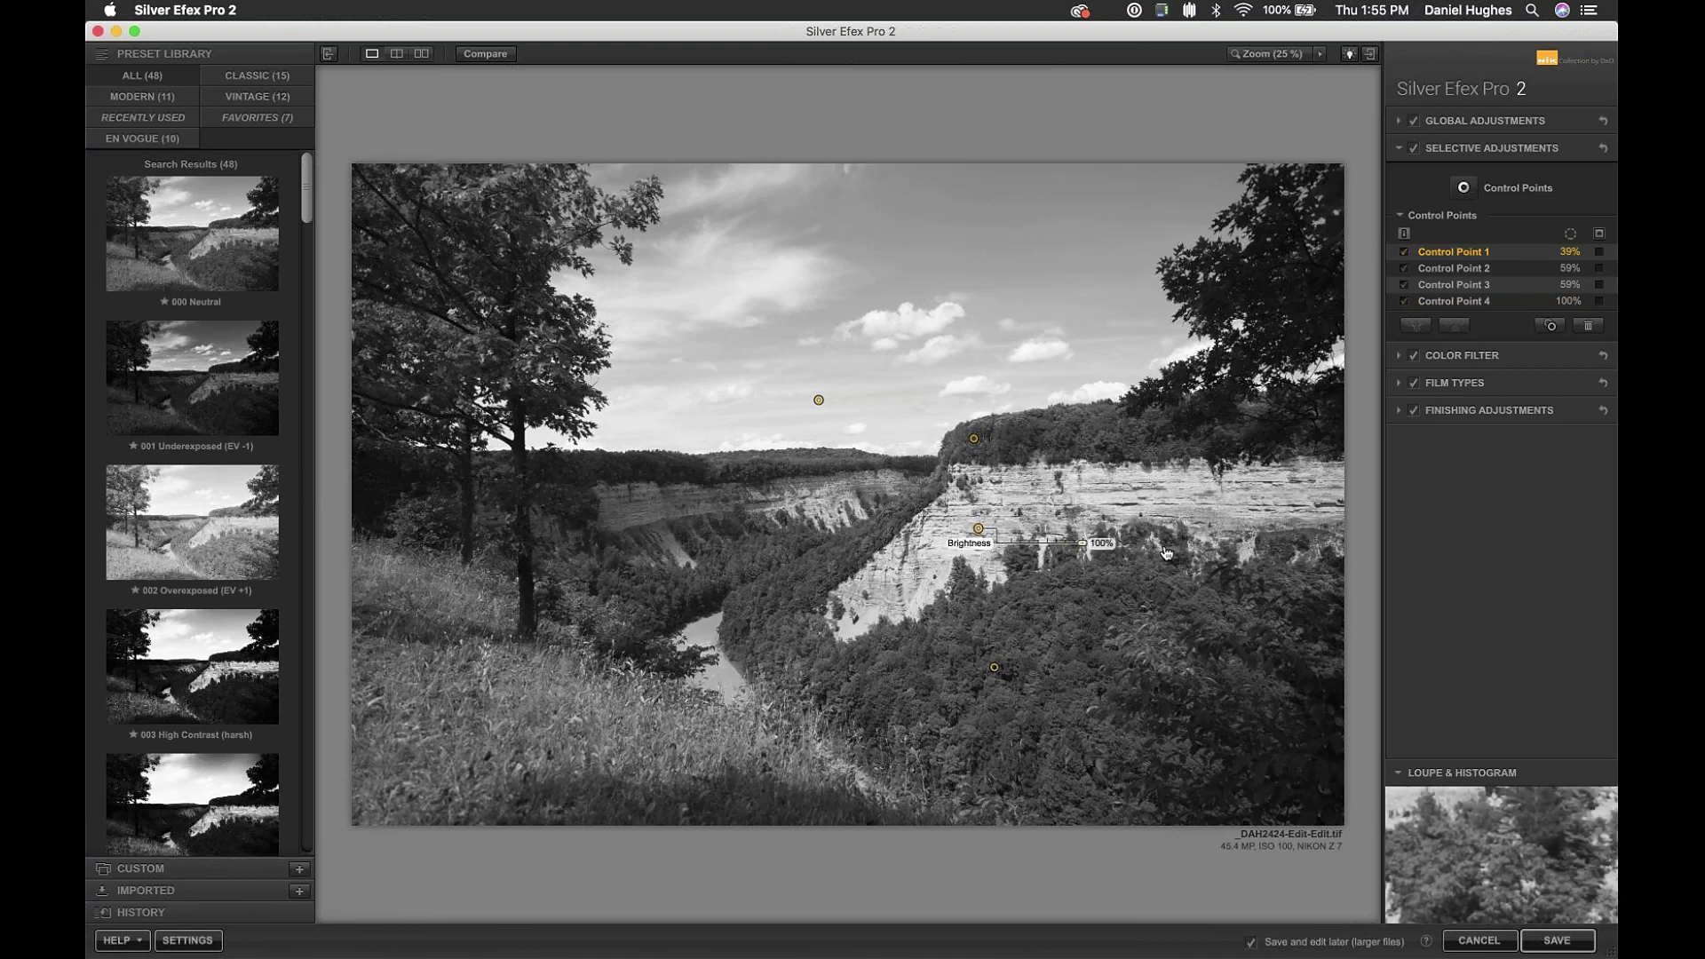
drag(1166, 553, 1166, 554)
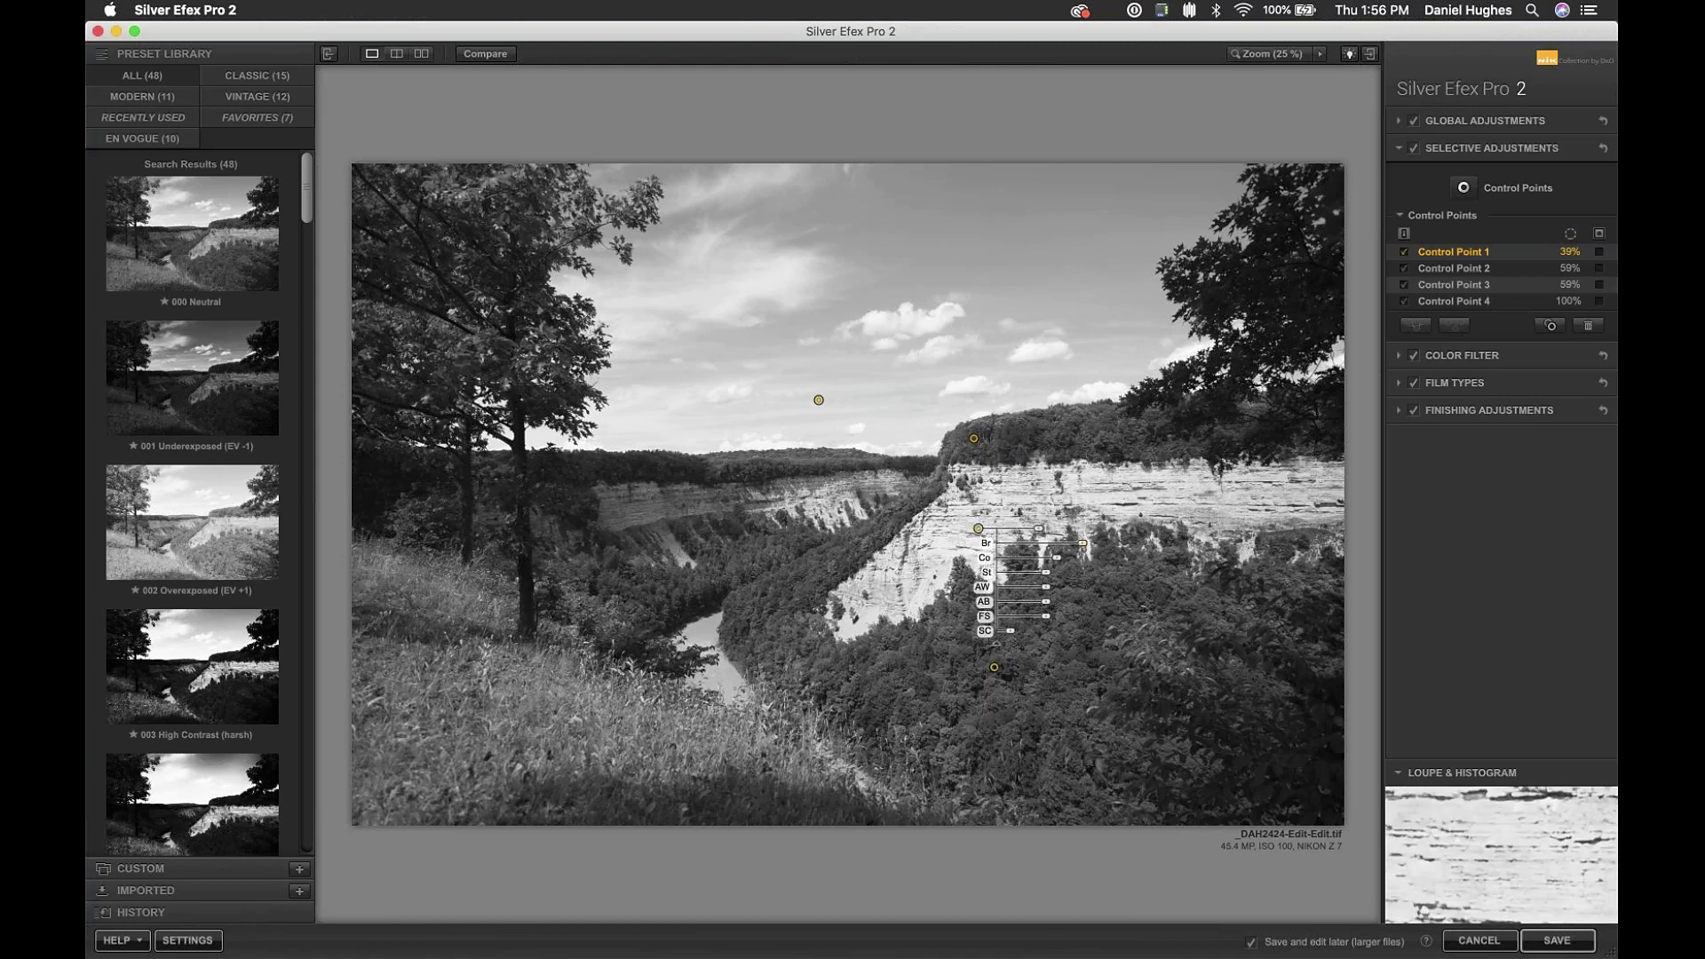
click(994, 667)
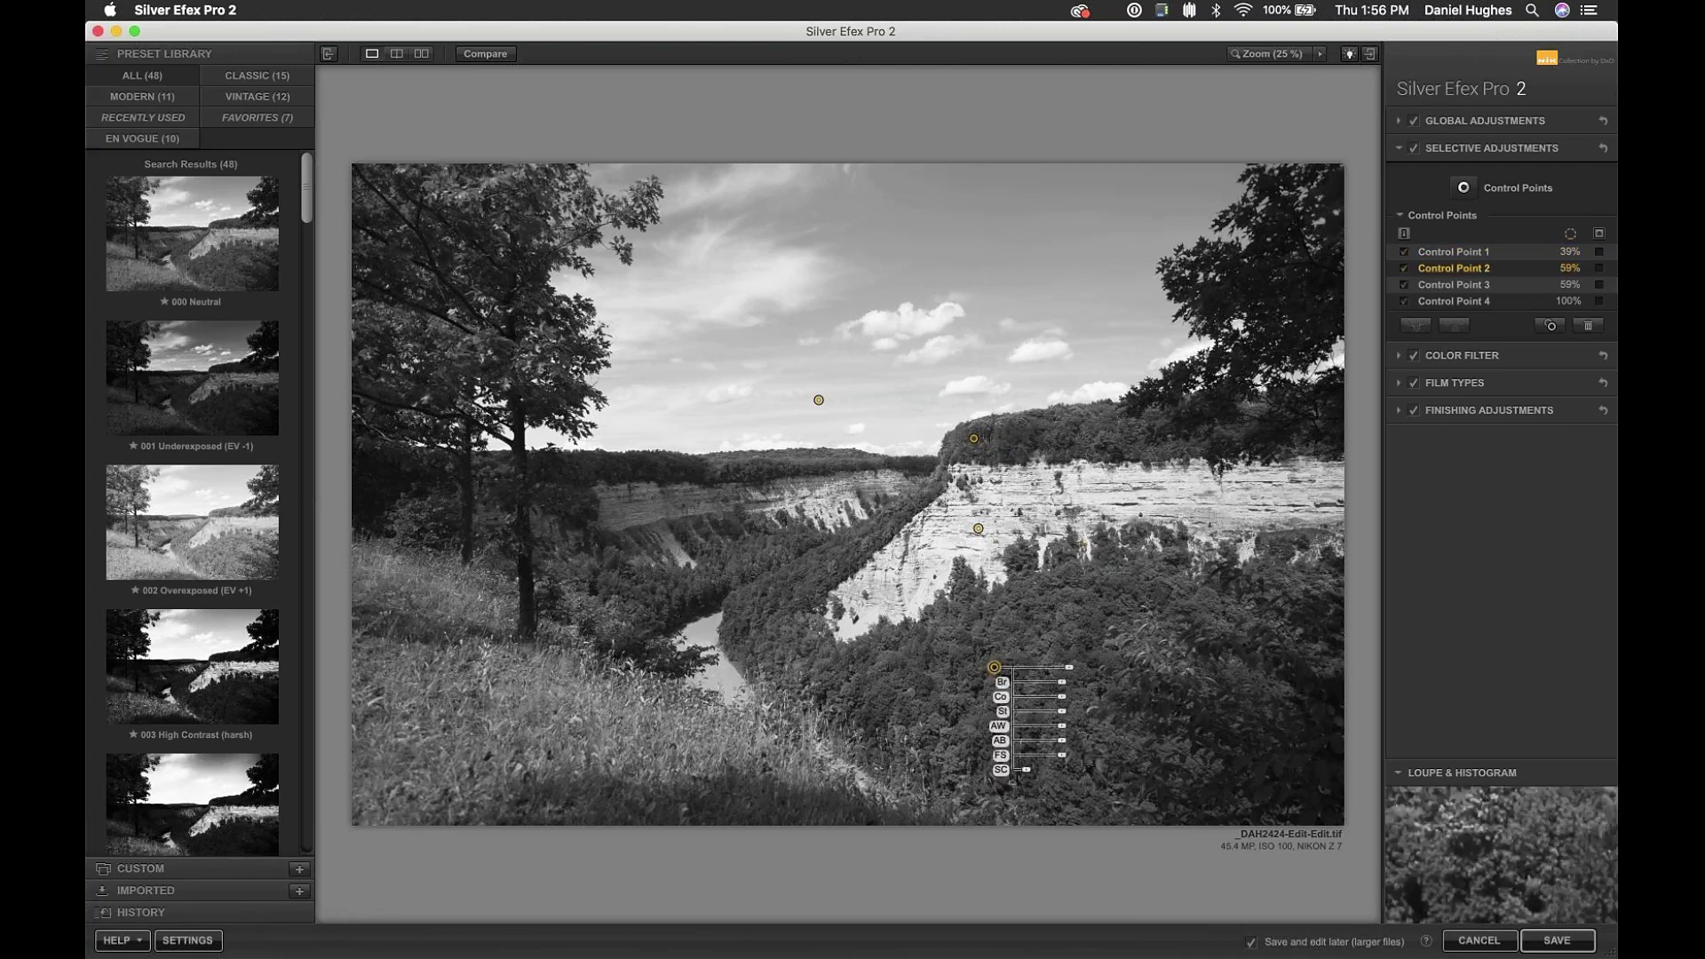
click(979, 530)
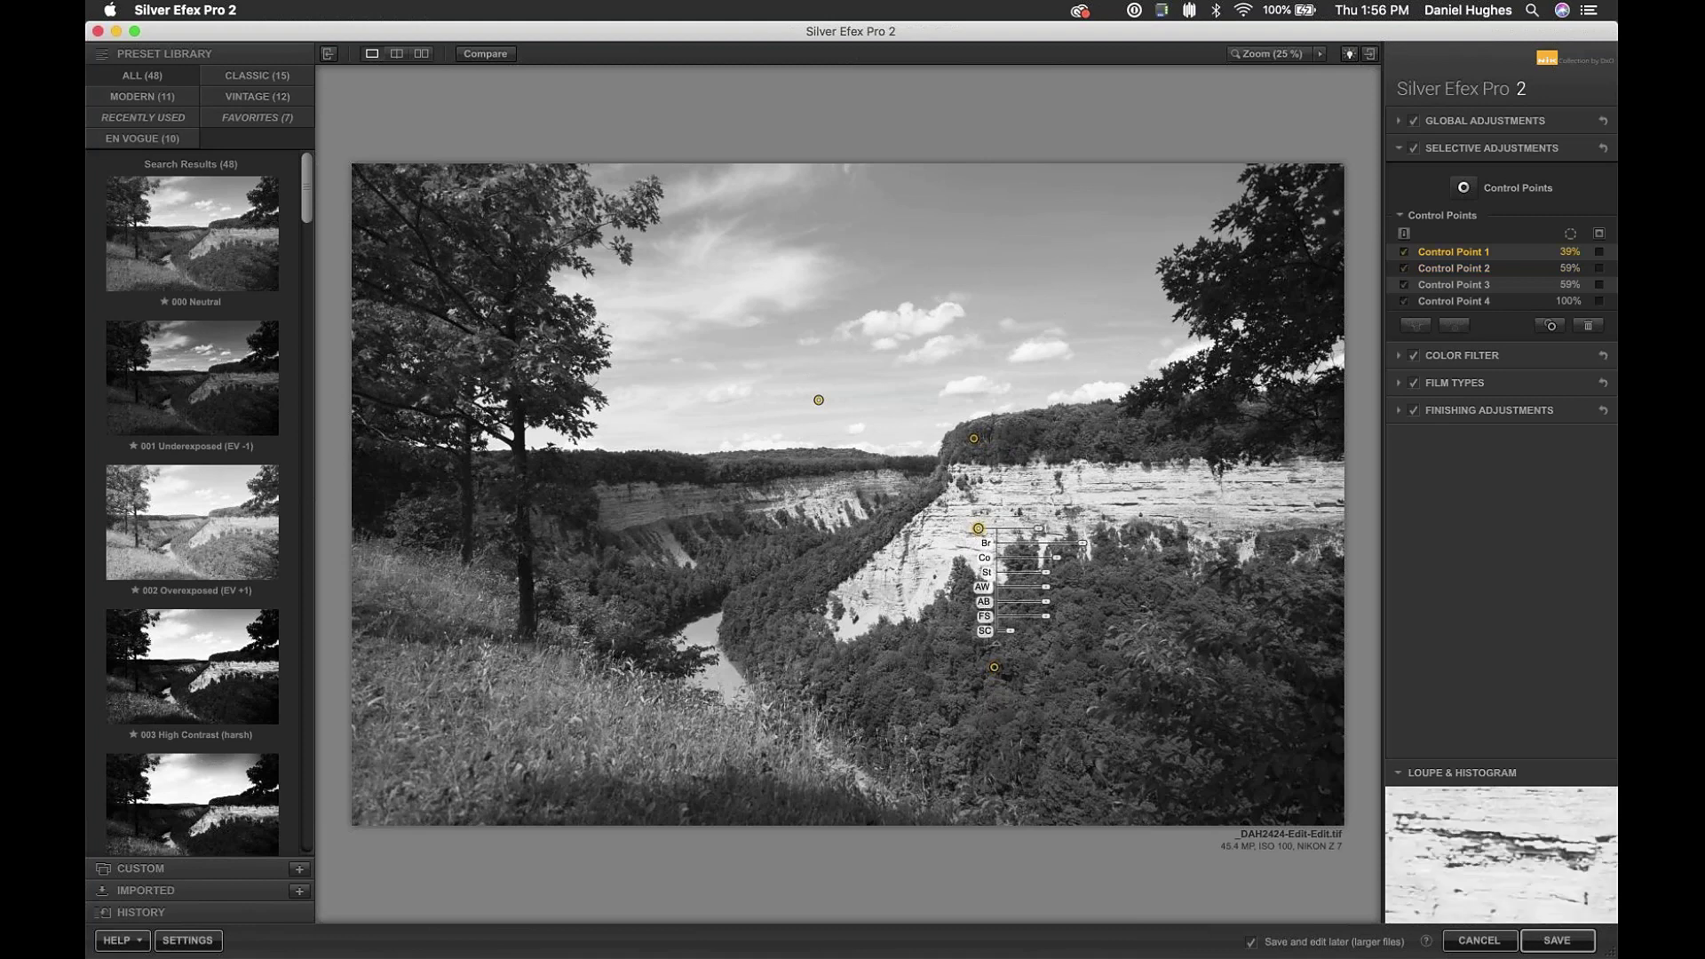
- Slightly lower the Brightness of the lower tree control point and set the cliff control point's Brightness to 34%
click(995, 668)
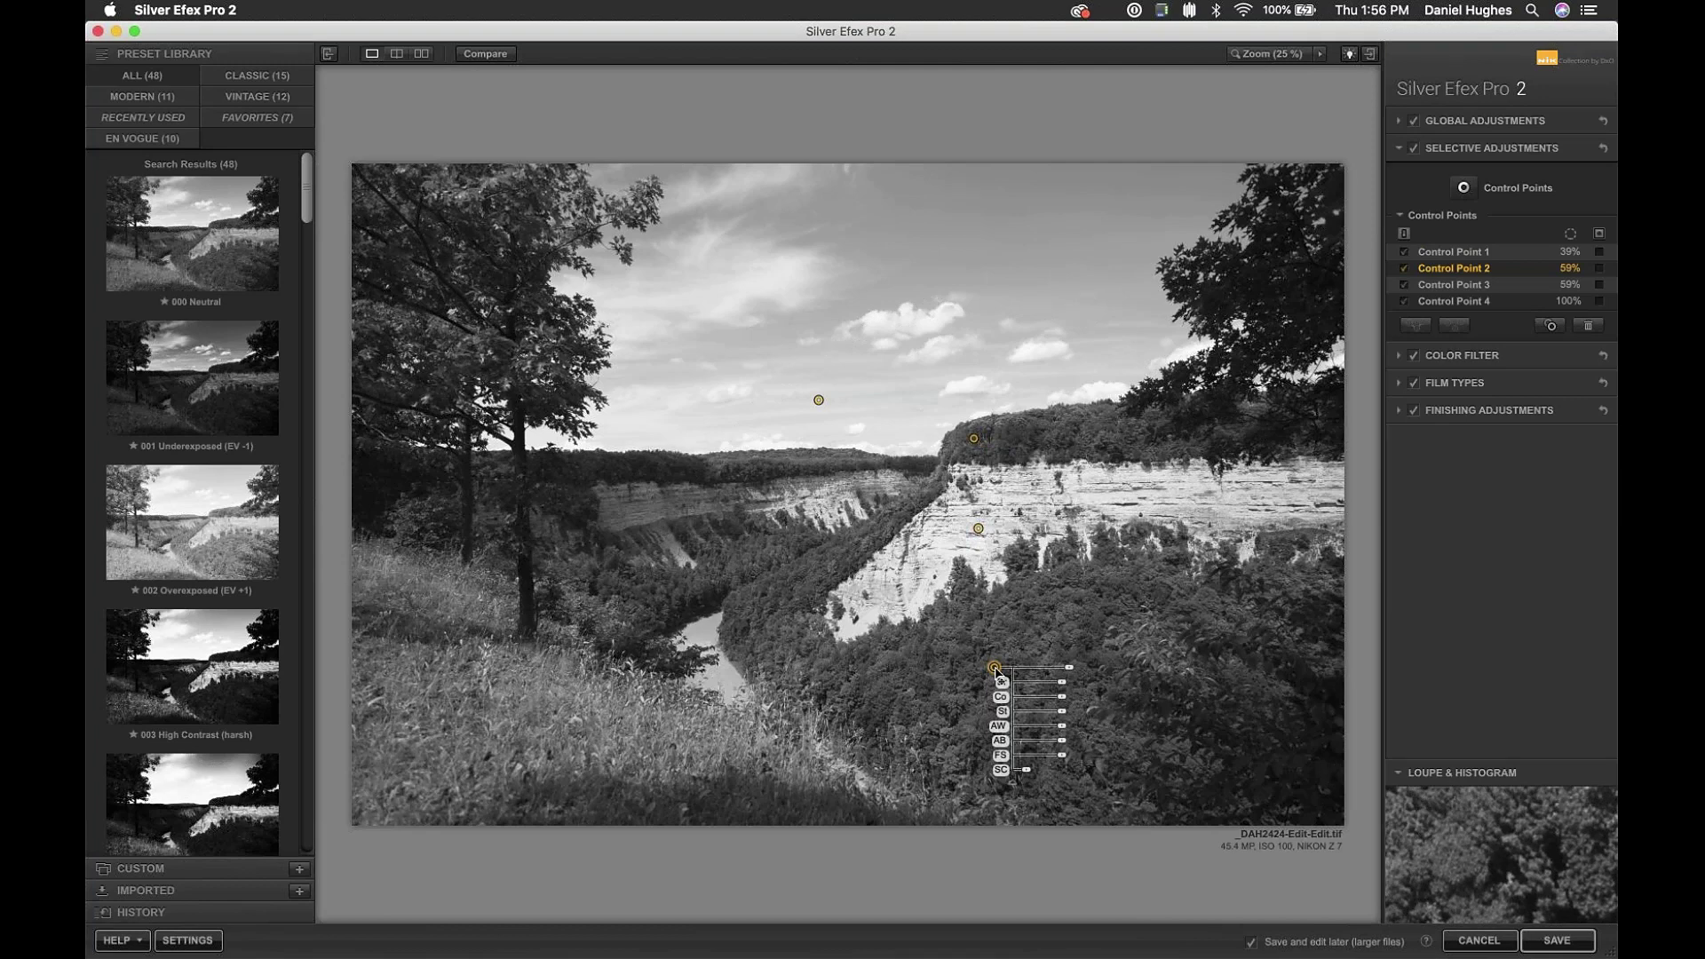
click(1027, 678)
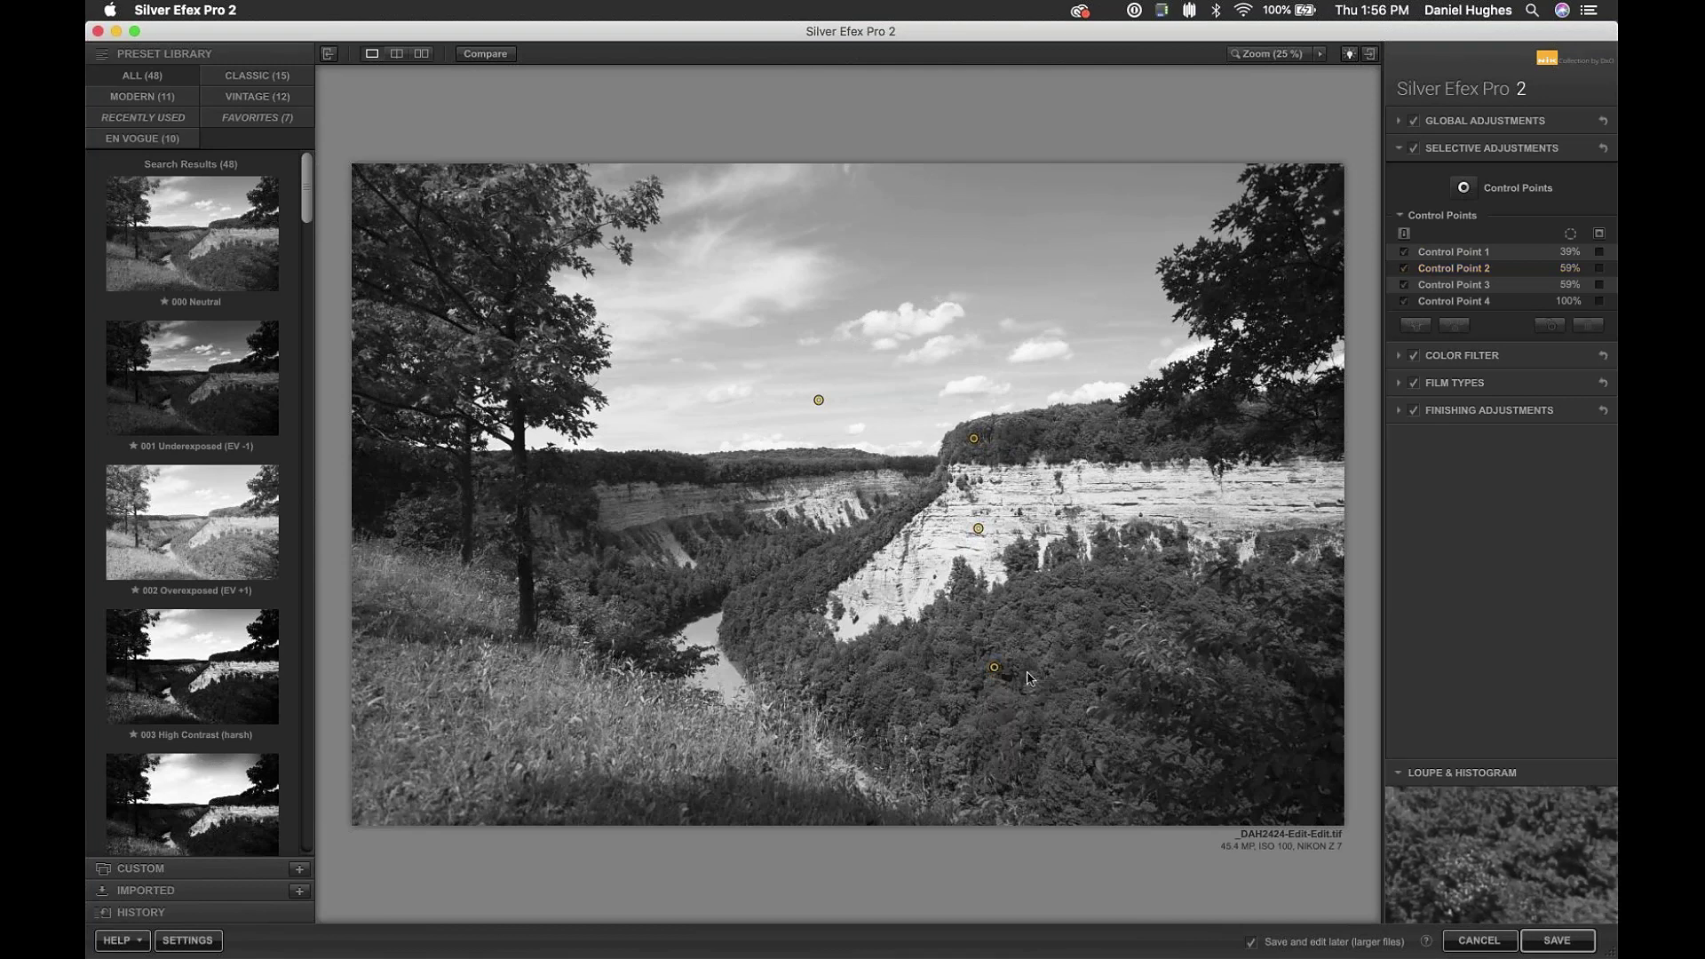
click(995, 668)
drag(1062, 685, 1057, 686)
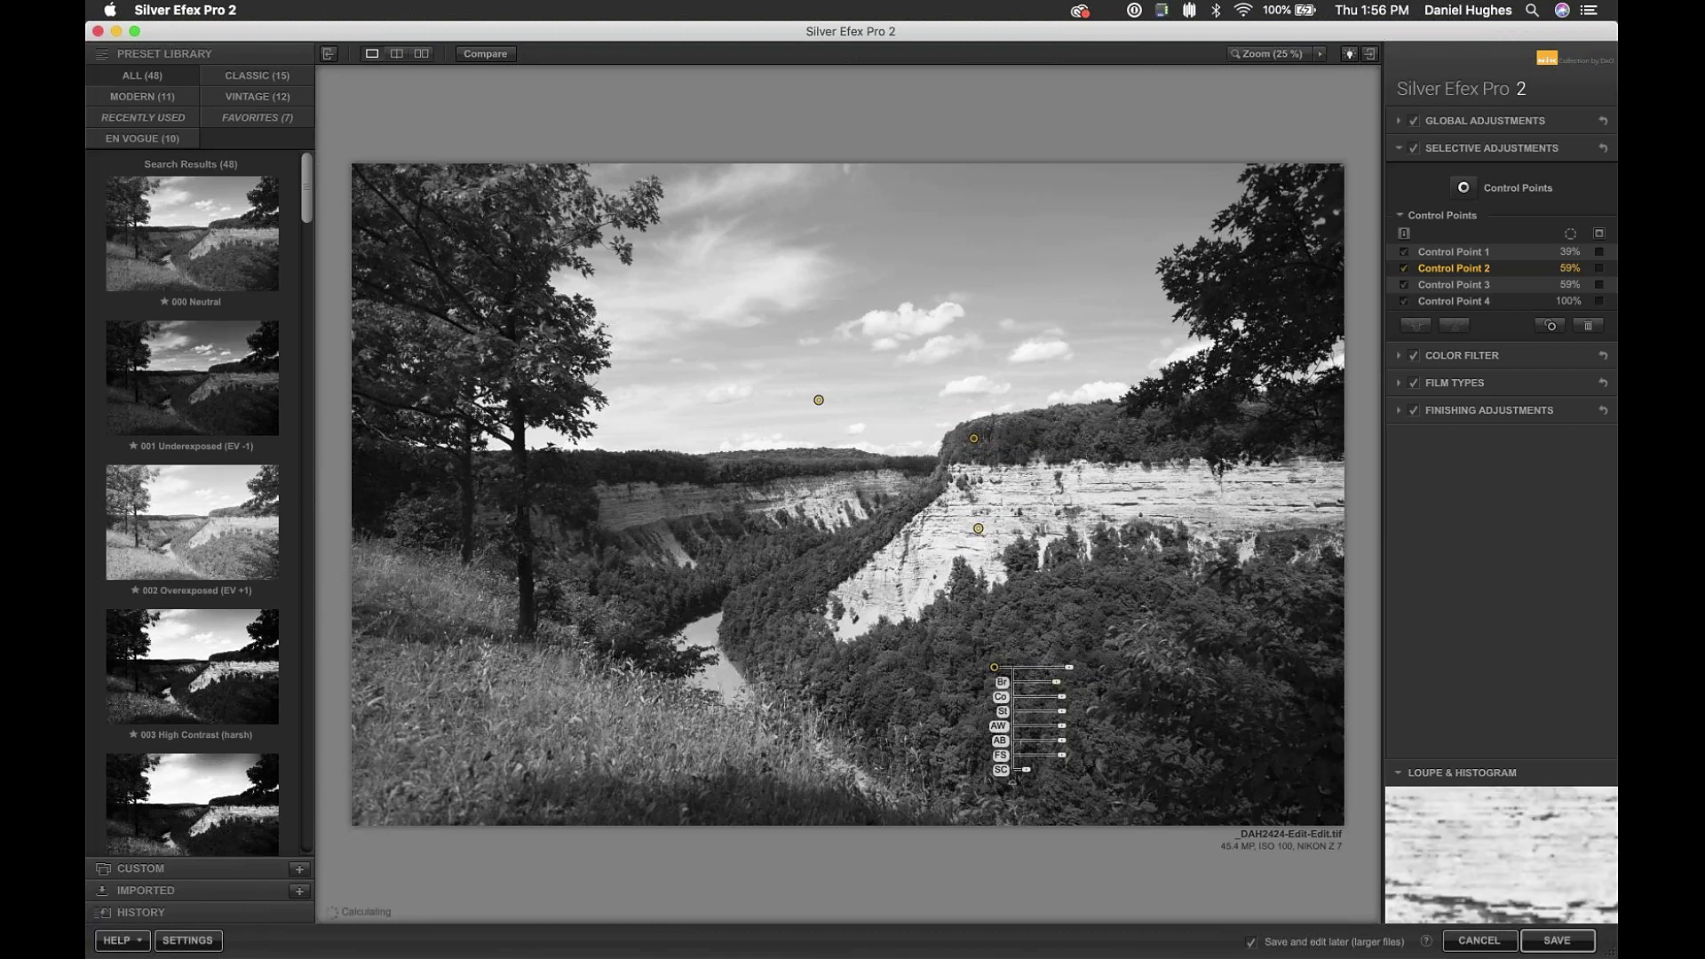
click(978, 527)
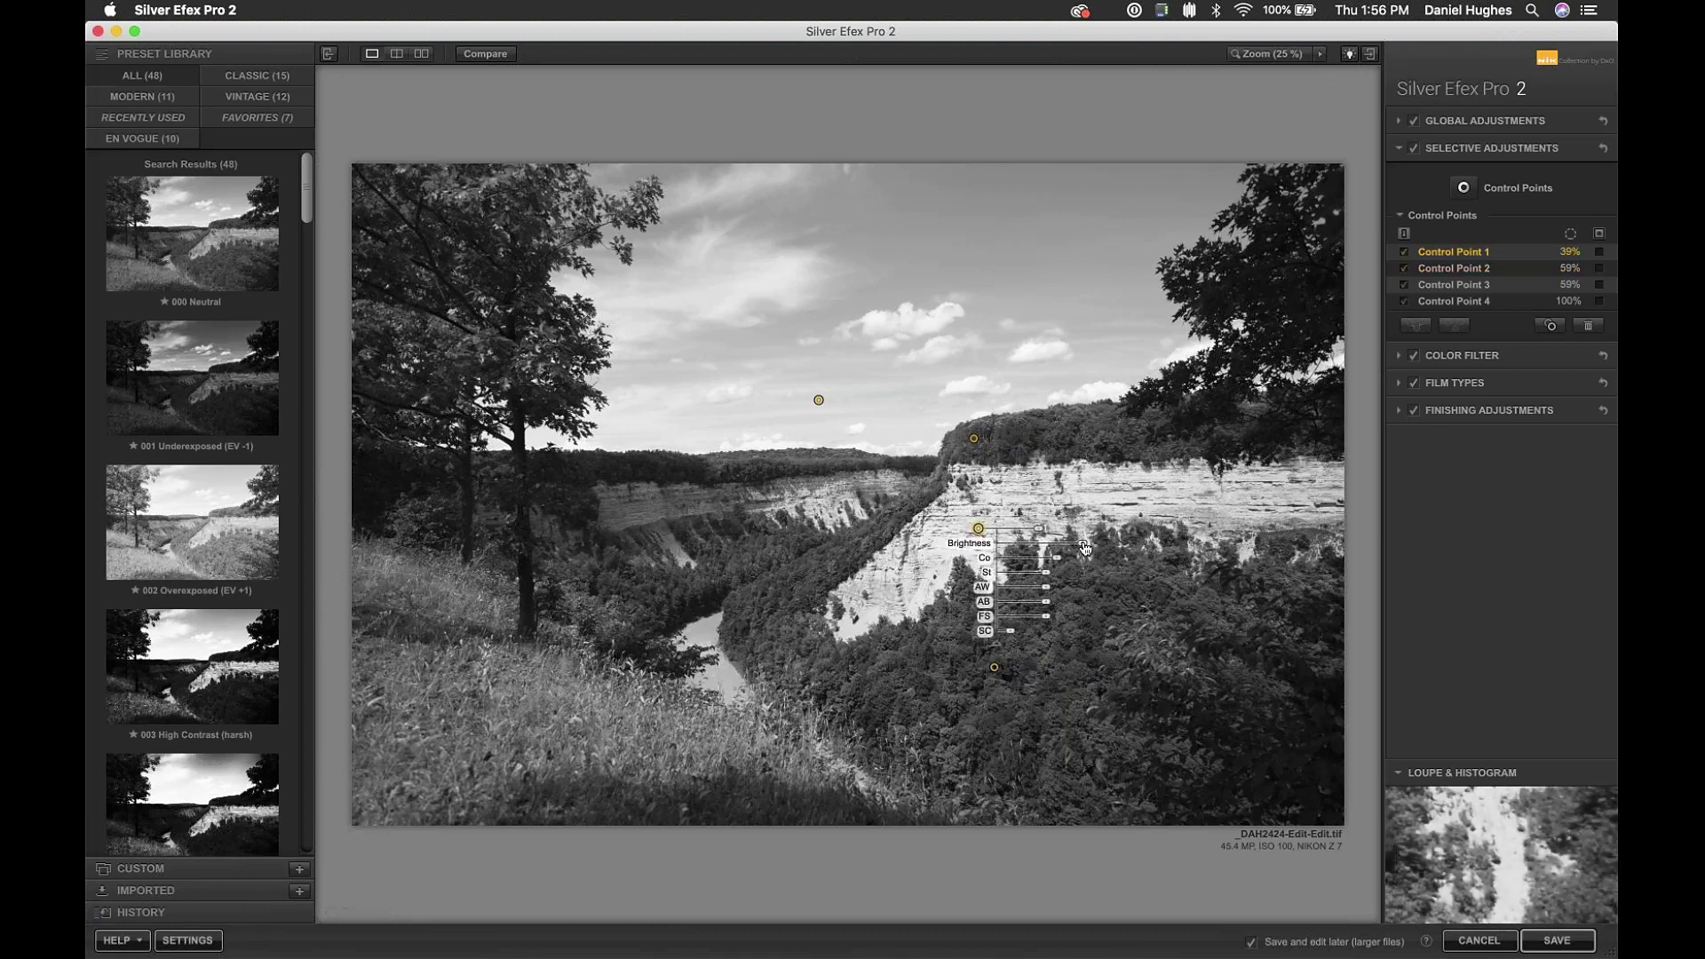
drag(1082, 543, 1061, 548)
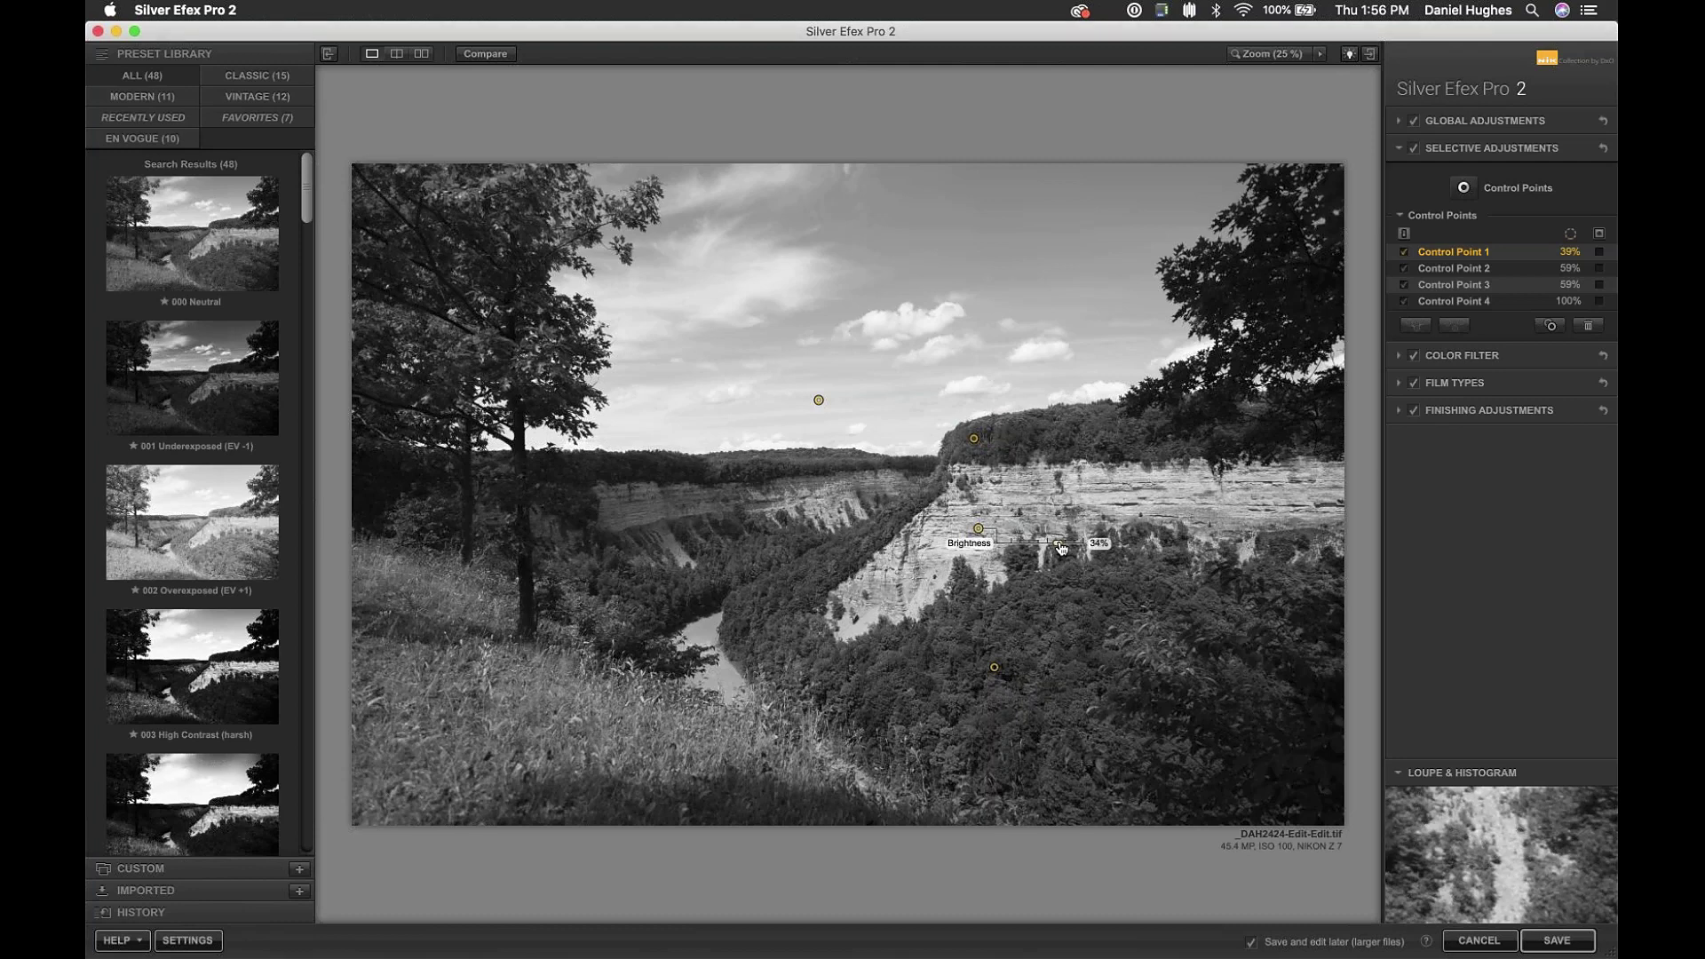
drag(1060, 548, 1060, 547)
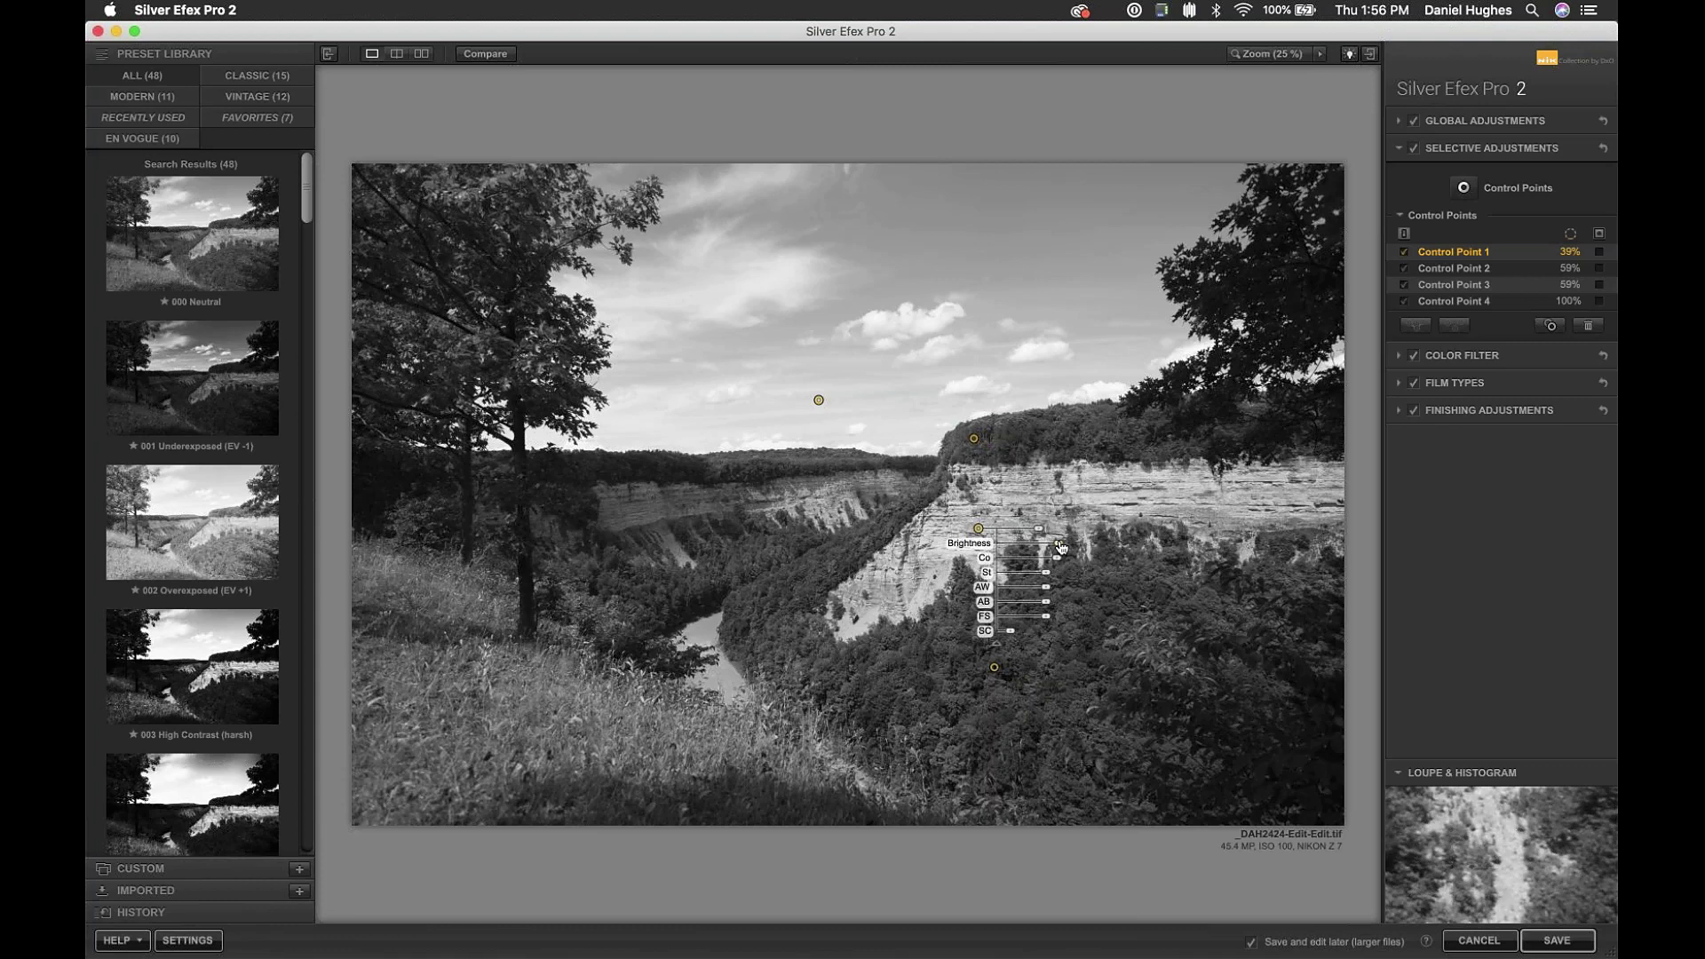
- Add a control point on the river, reduce its size to 19%, strongly raise its Brightness, and deselect it
click(690, 634)
mouse_move(736, 634)
mouse_down()
mouse_move(794, 653)
mouse_move(709, 641)
mouse_up()
mouse_move(700, 641)
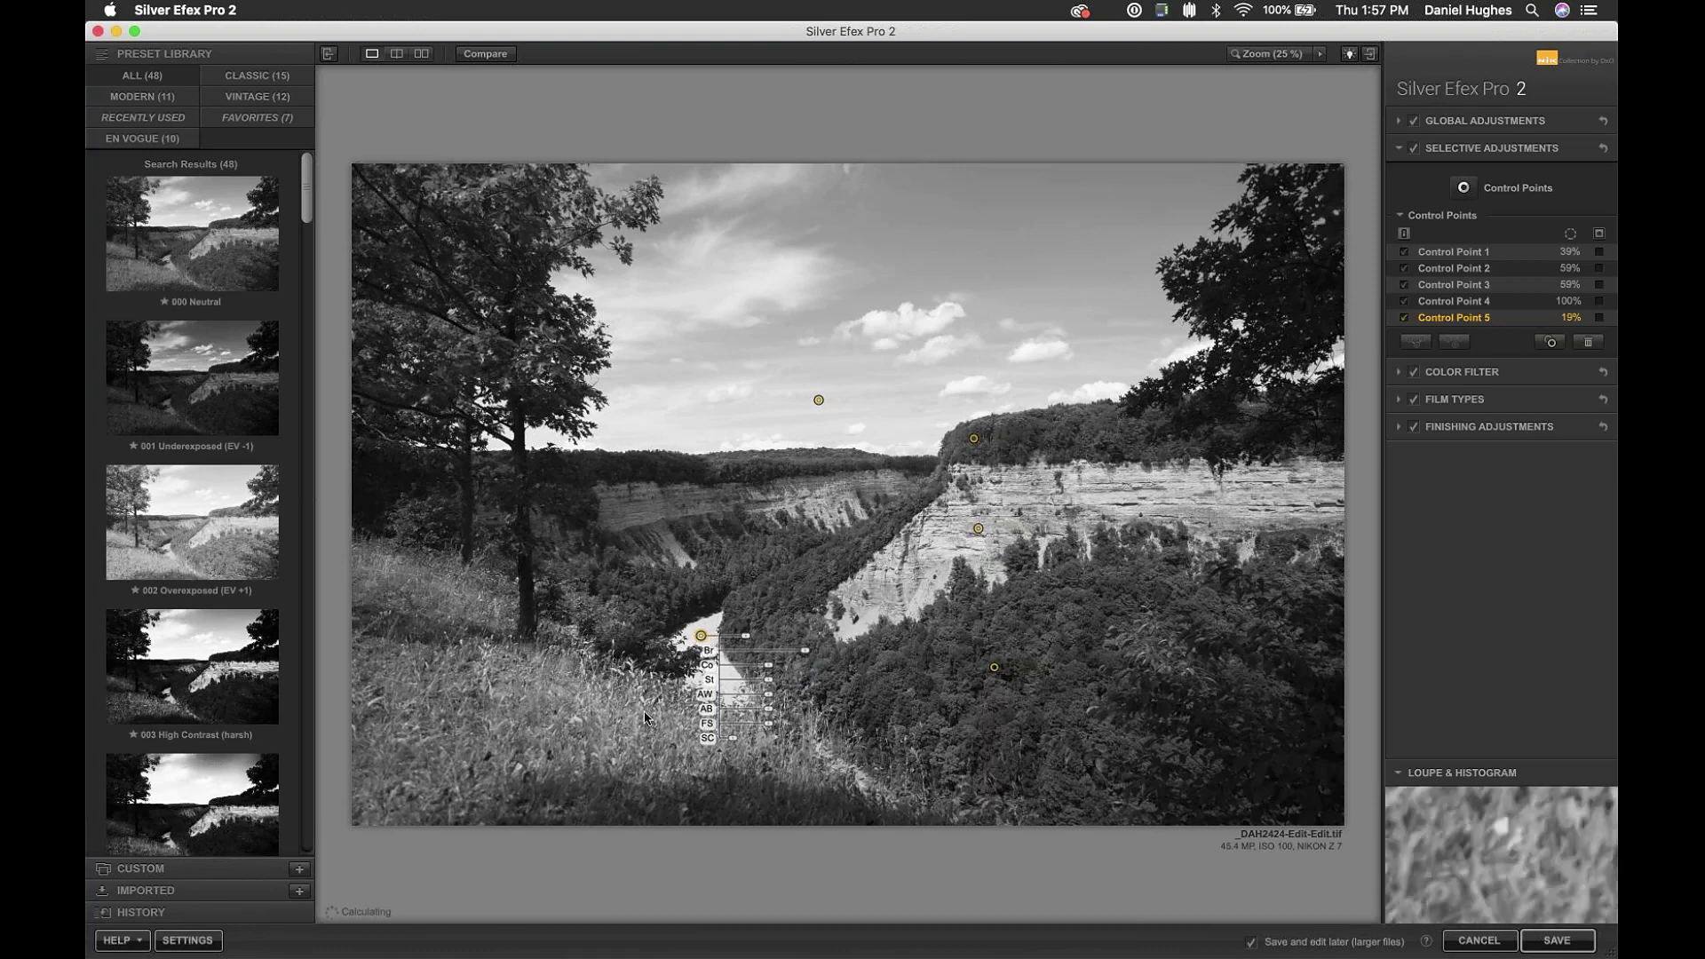
click(675, 729)
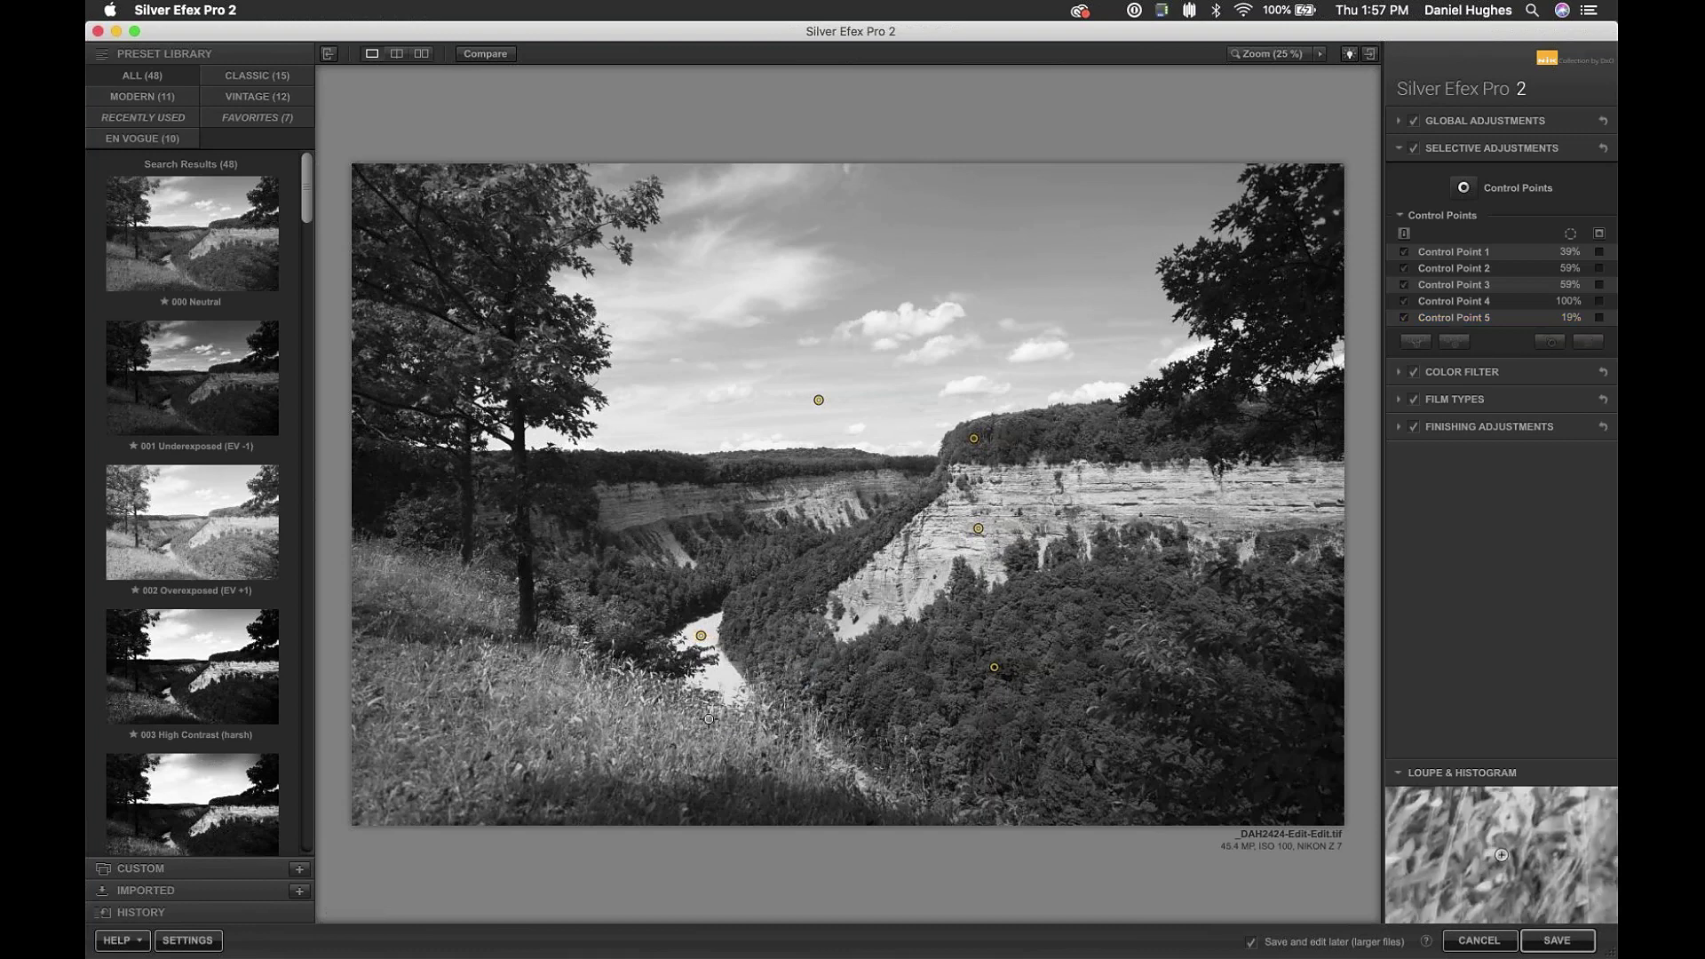
- Add a control point on the grass just below the river and adjust its Brightness slightly
click(710, 720)
drag(755, 724, 766, 721)
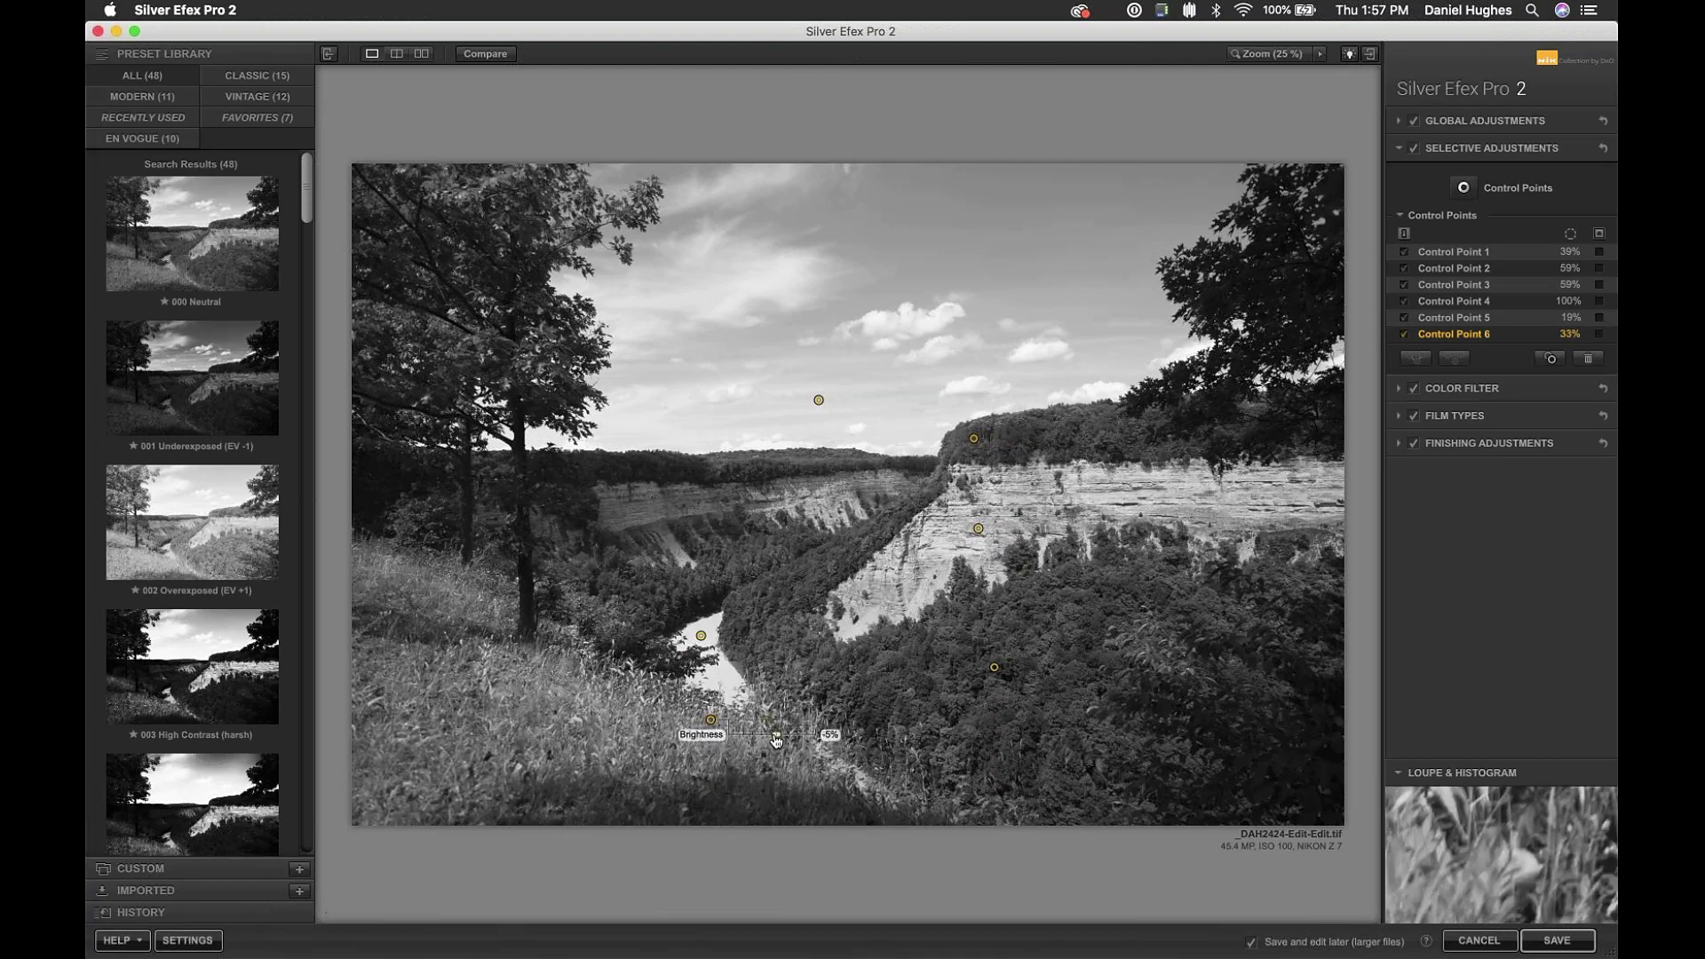
- Nudge the river control point slightly upstream, lower its Brightness a little, and deselect it
click(702, 636)
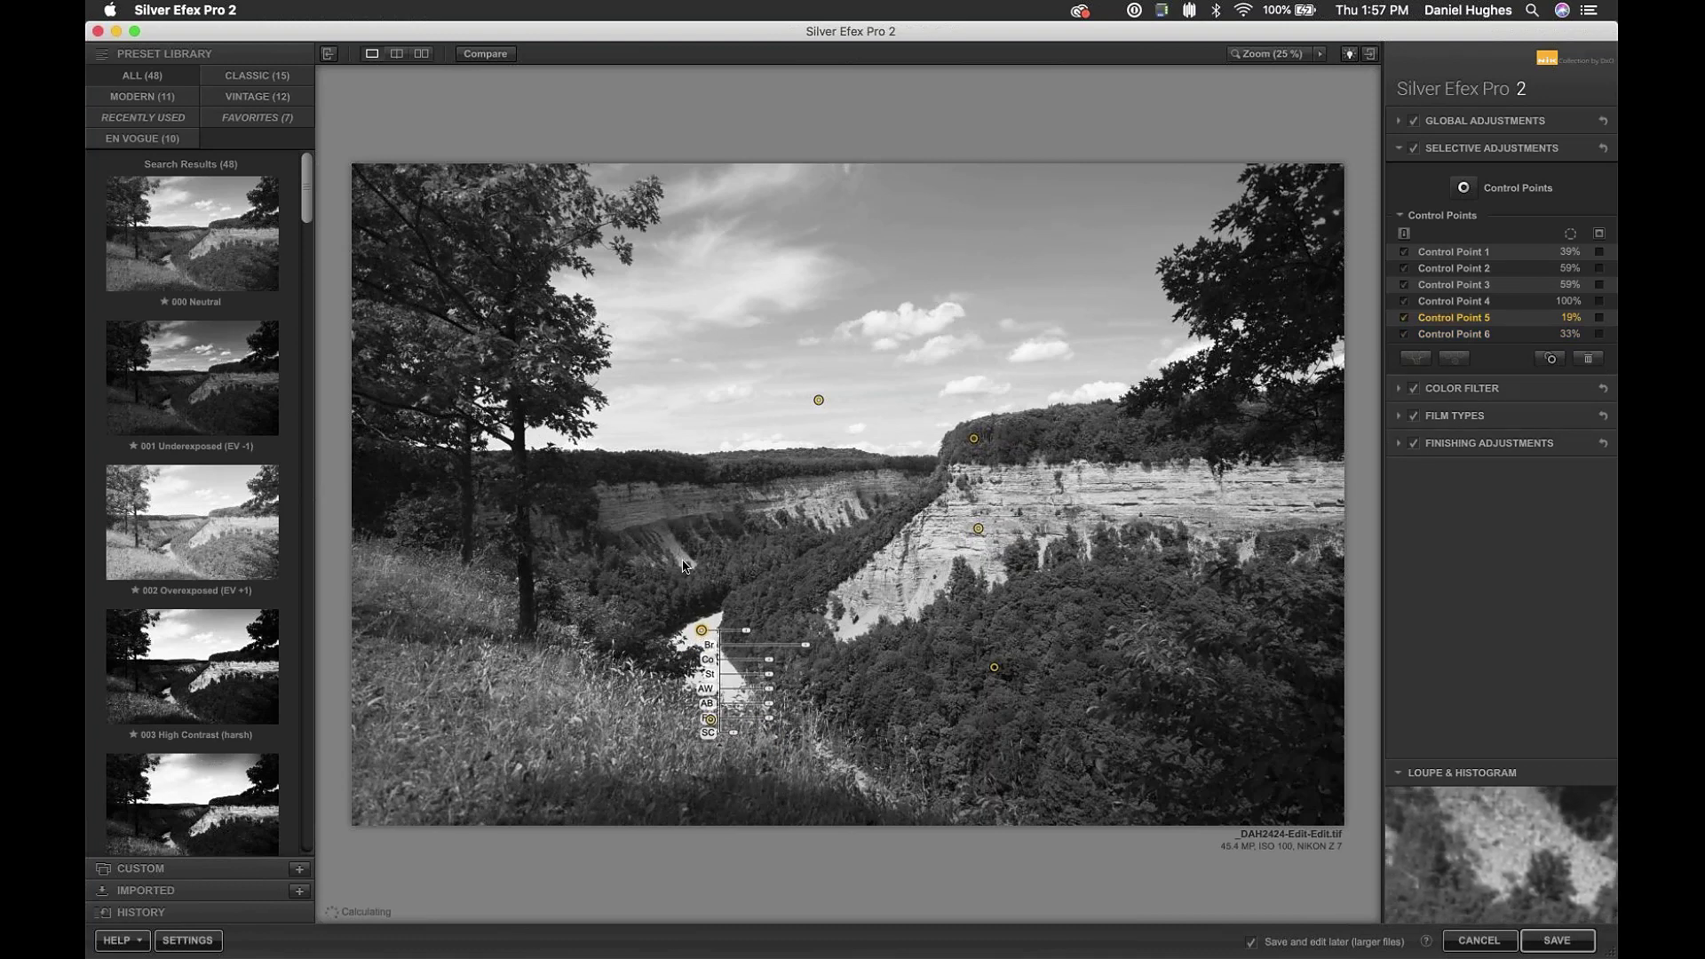
click(728, 595)
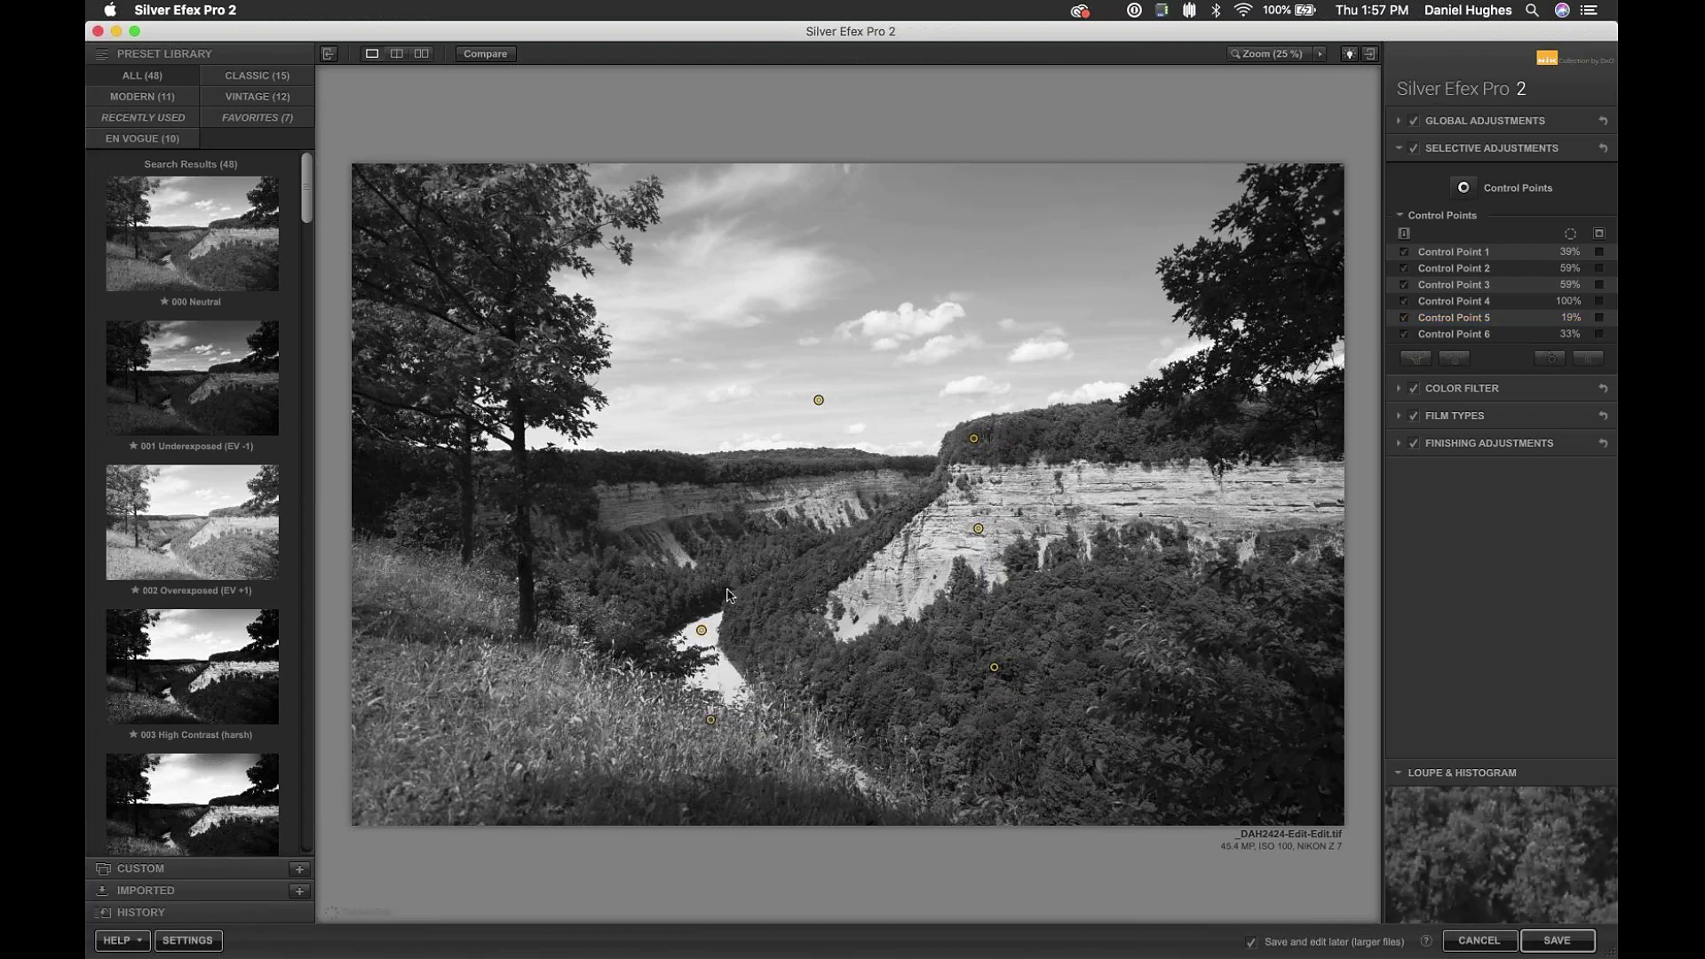
click(702, 630)
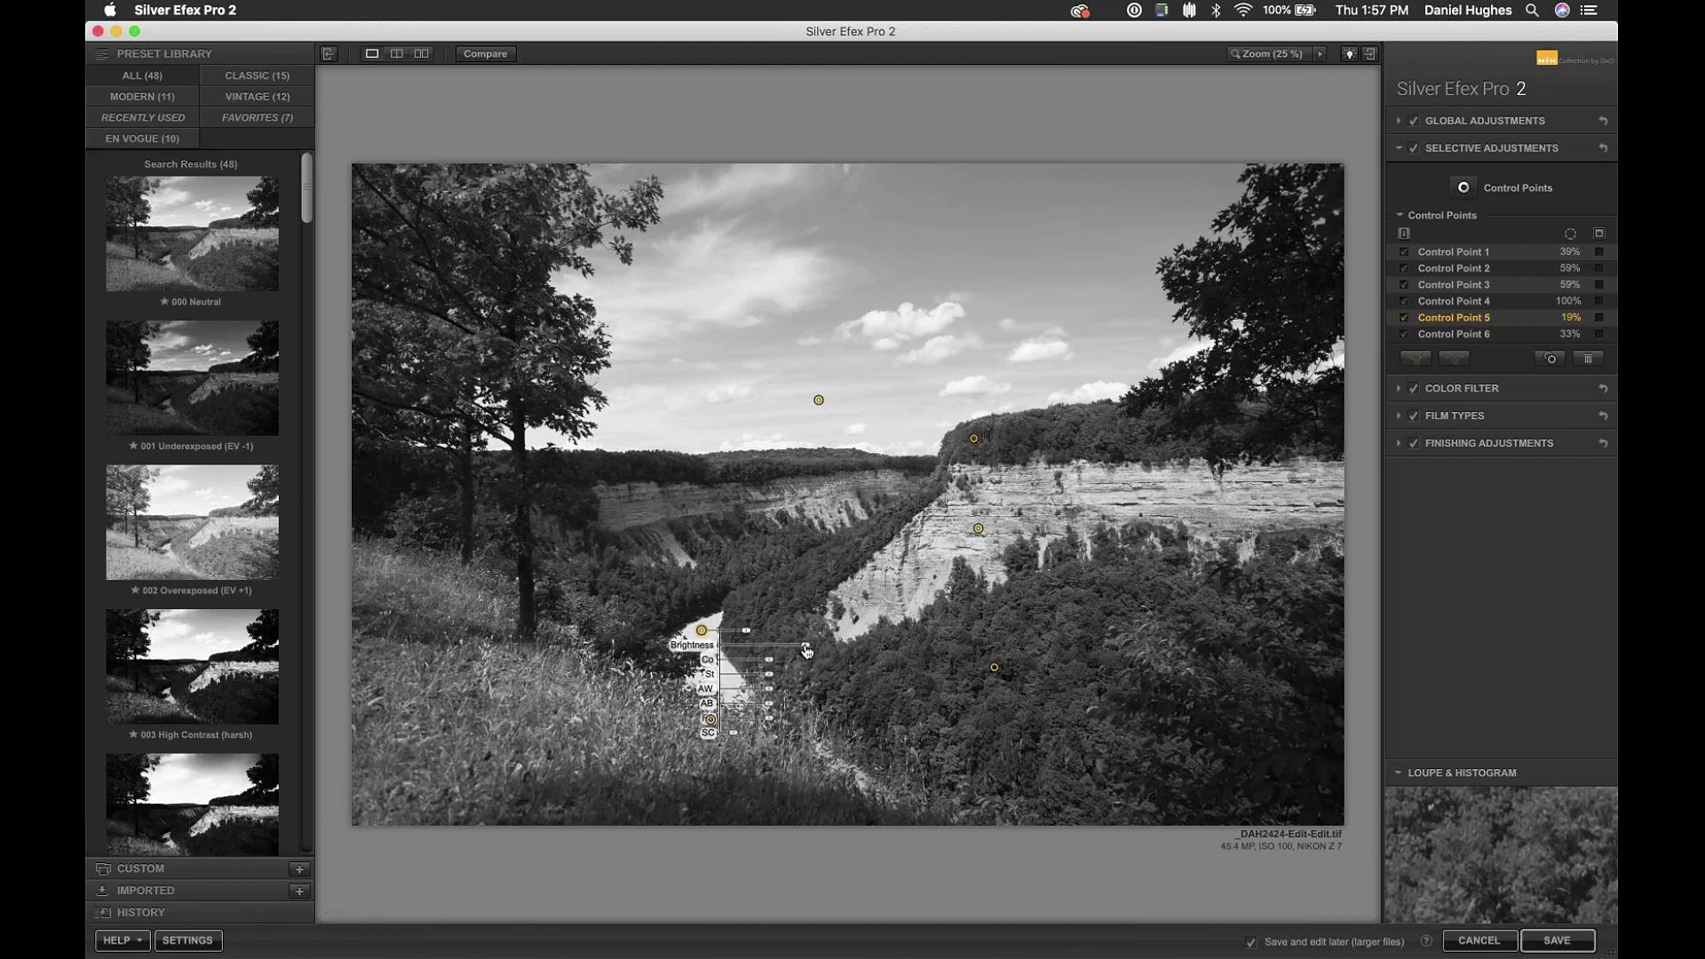
drag(806, 651, 796, 653)
click(797, 588)
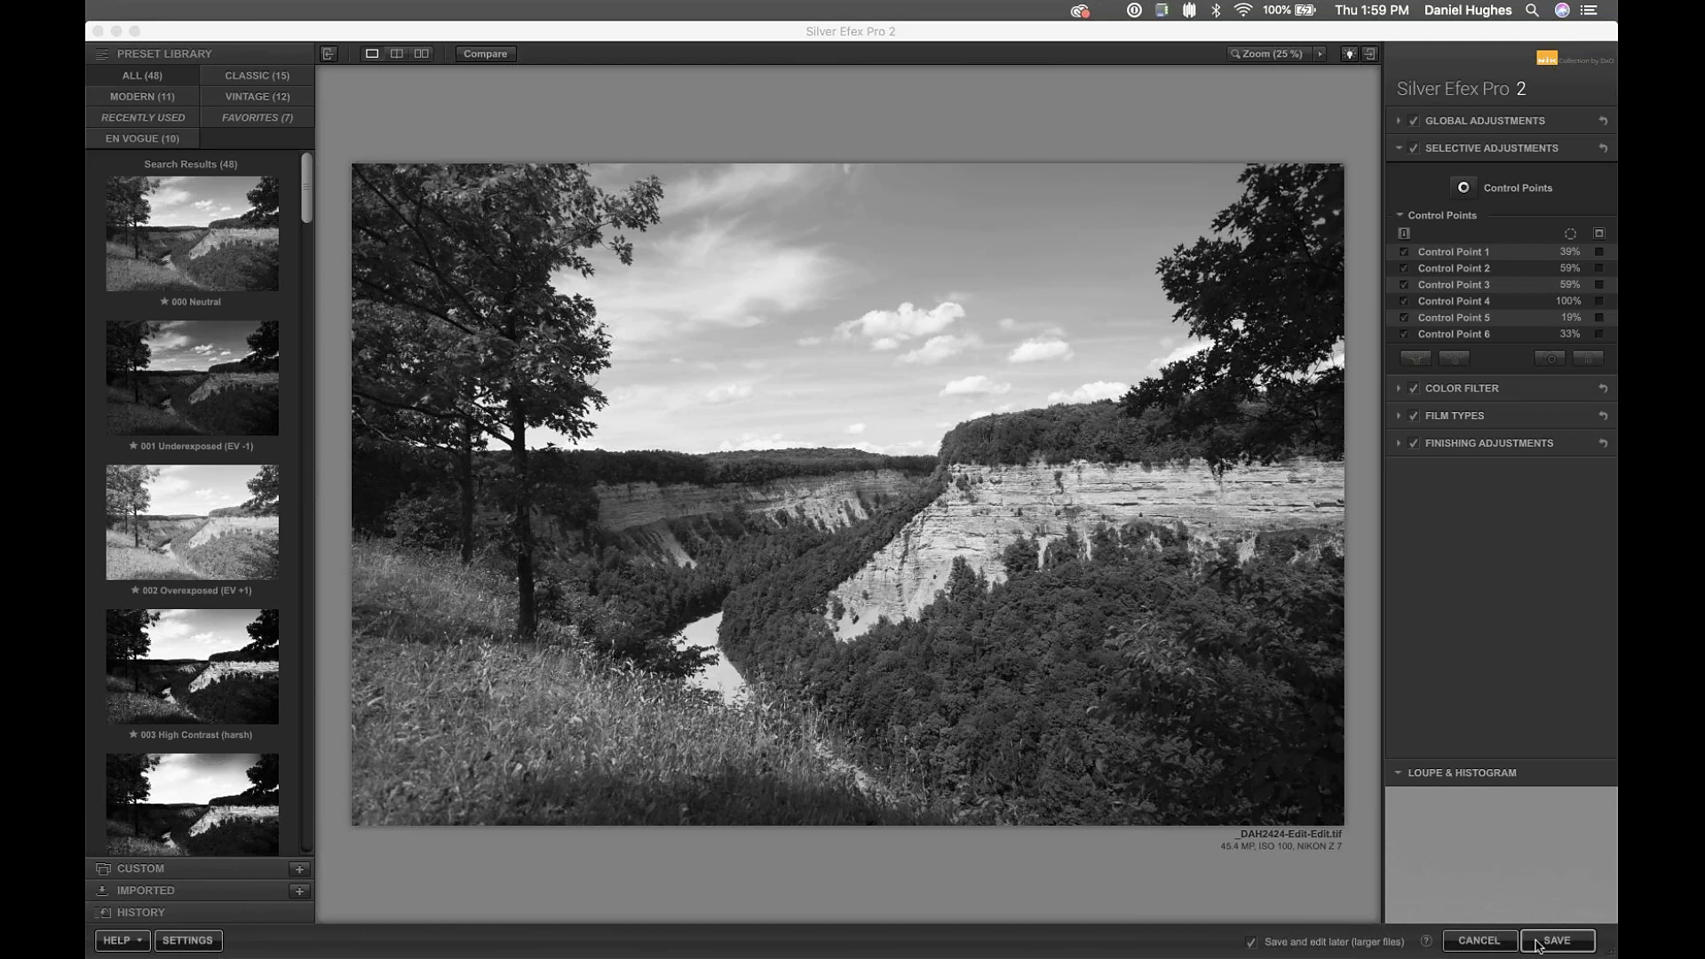
- Cancel the current Silver Efex edit and, back in Lightroom, create a virtual copy of _DAH2424.NEF
click(1482, 943)
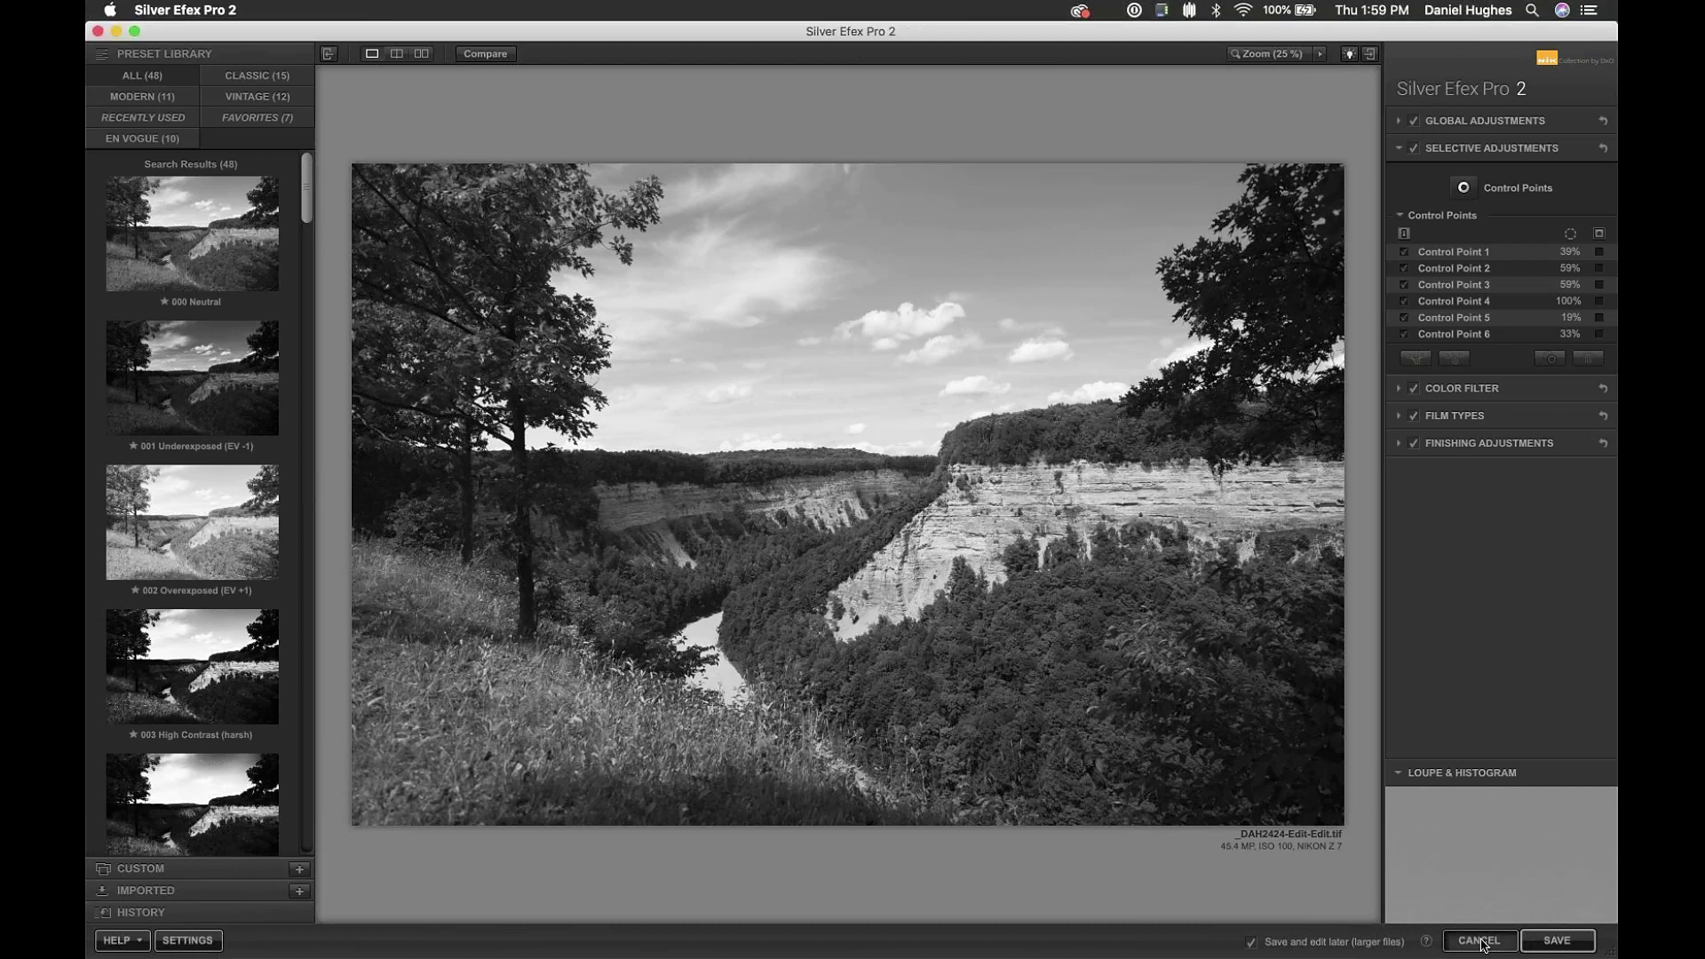
click(1482, 943)
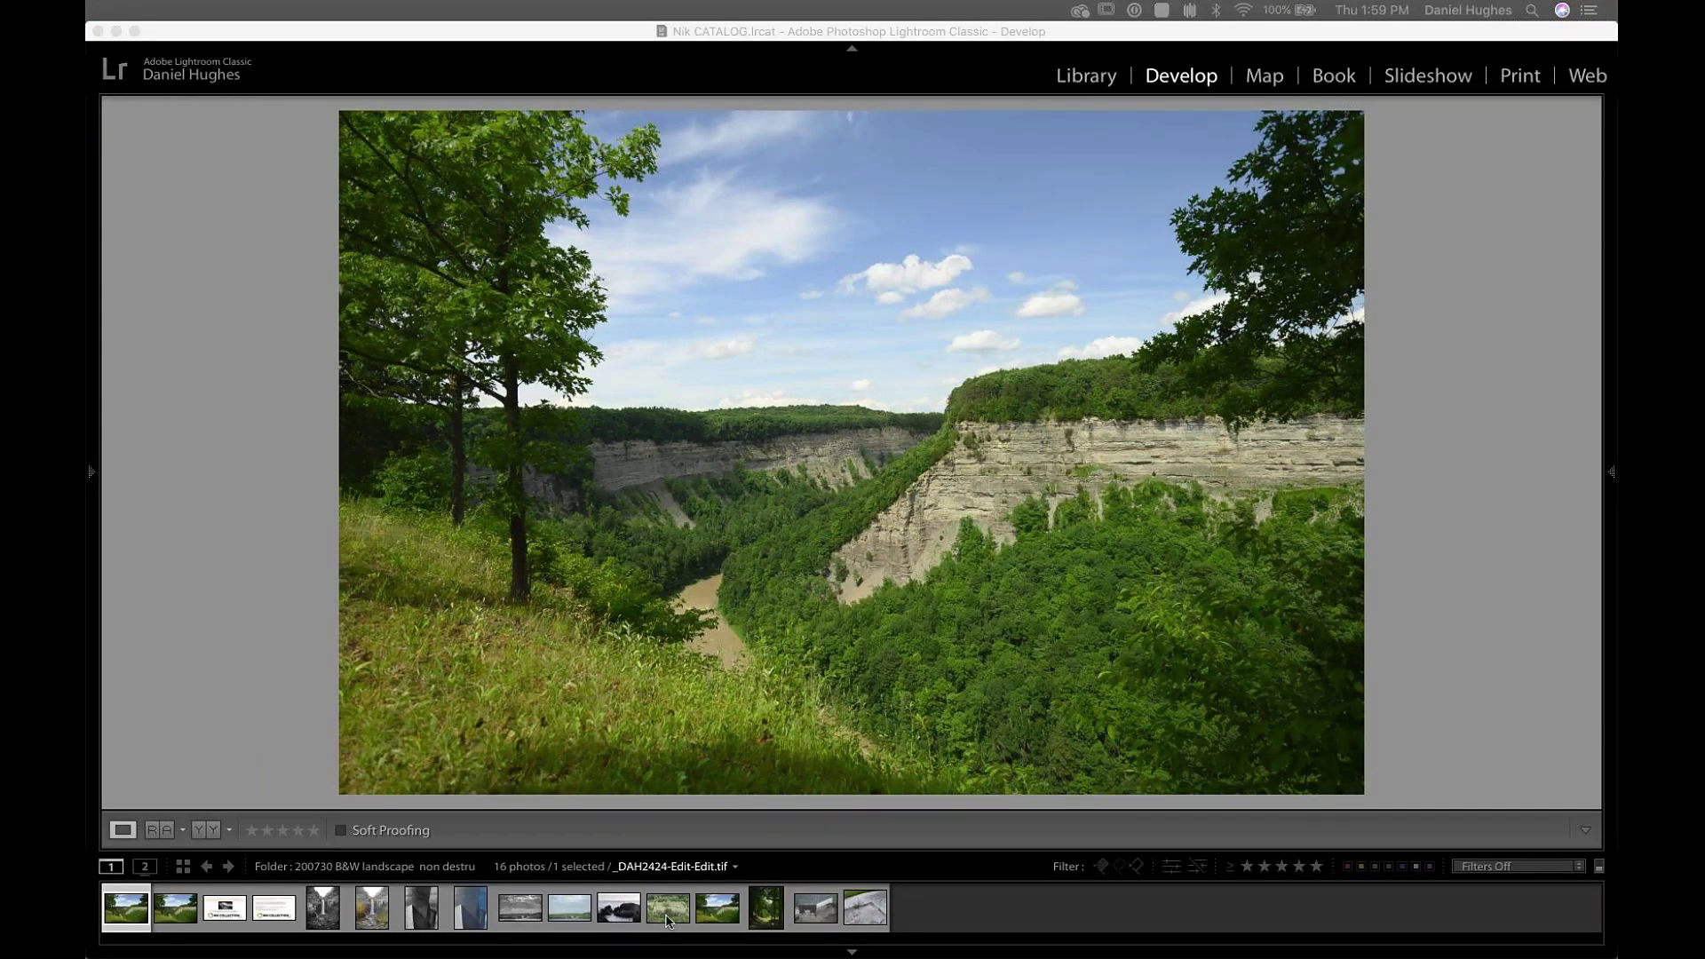
click(712, 910)
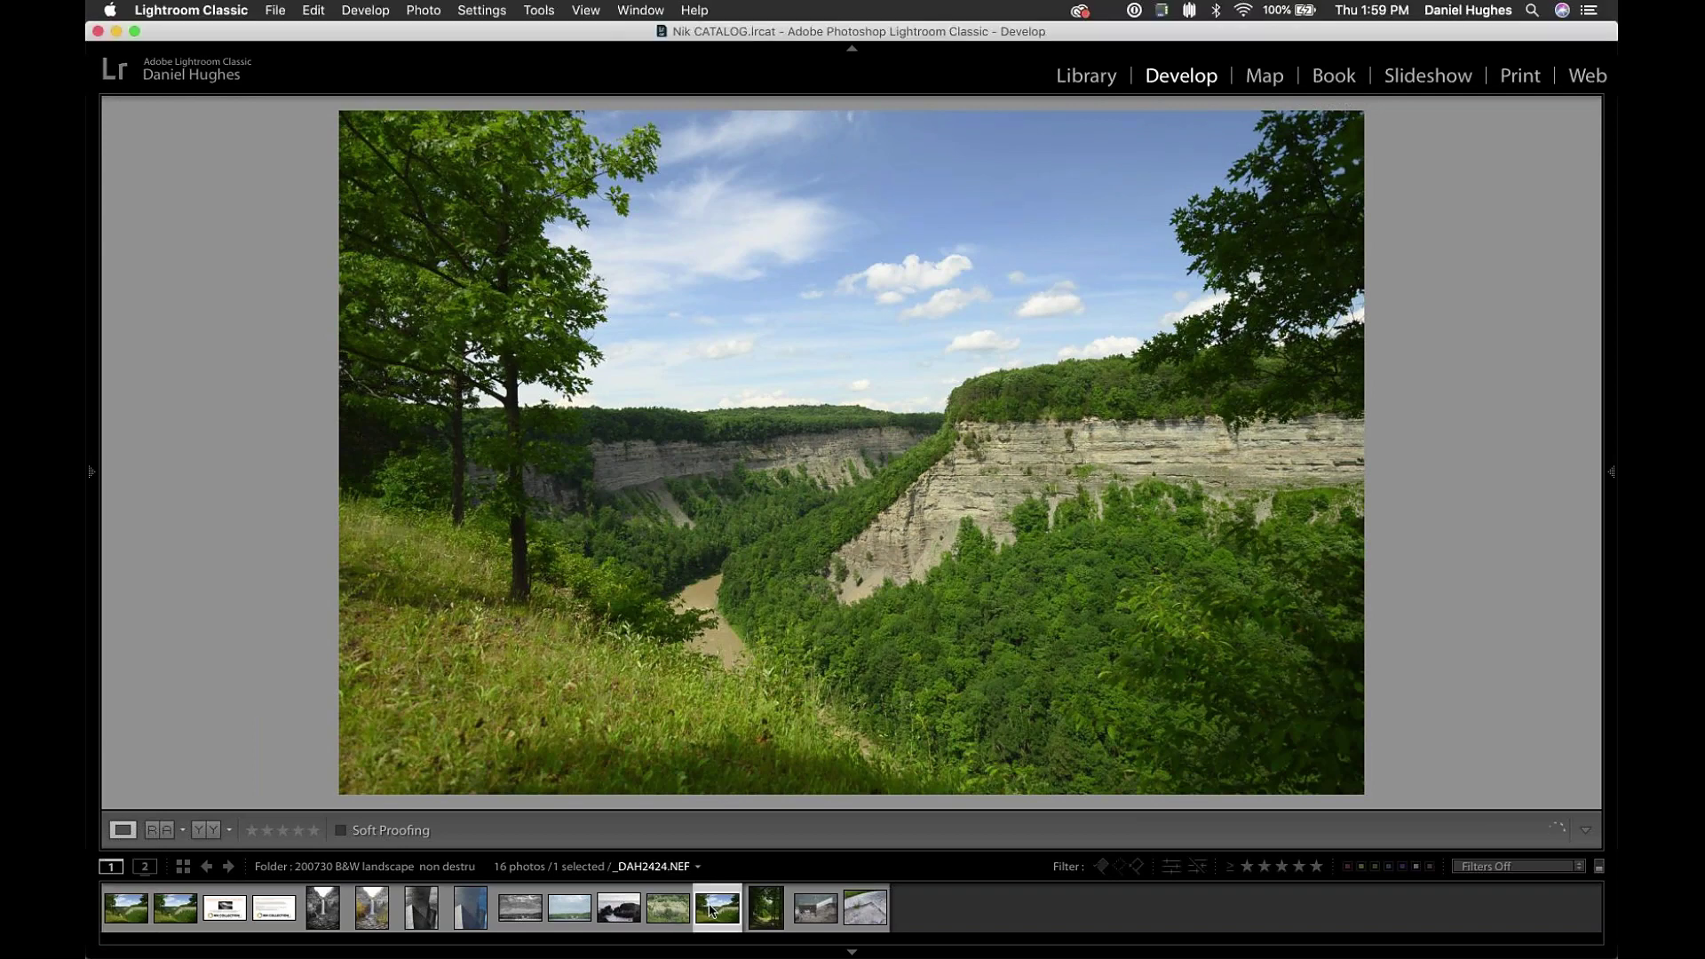
right_click(711, 910)
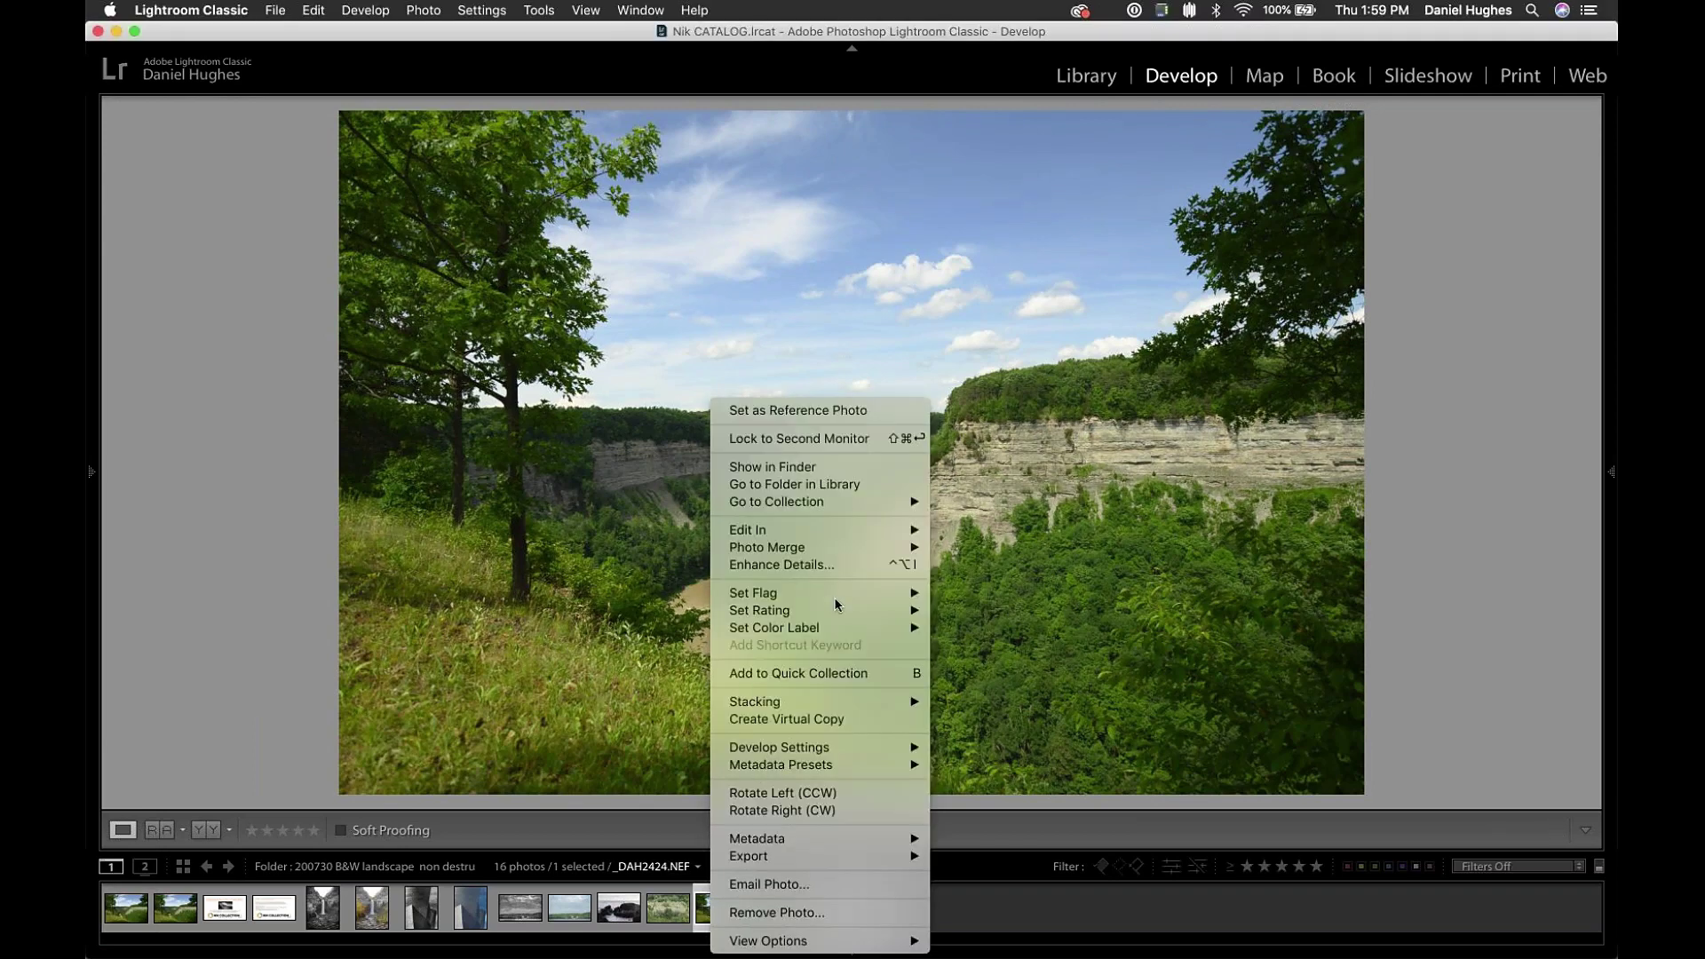
mouse_move(805, 547)
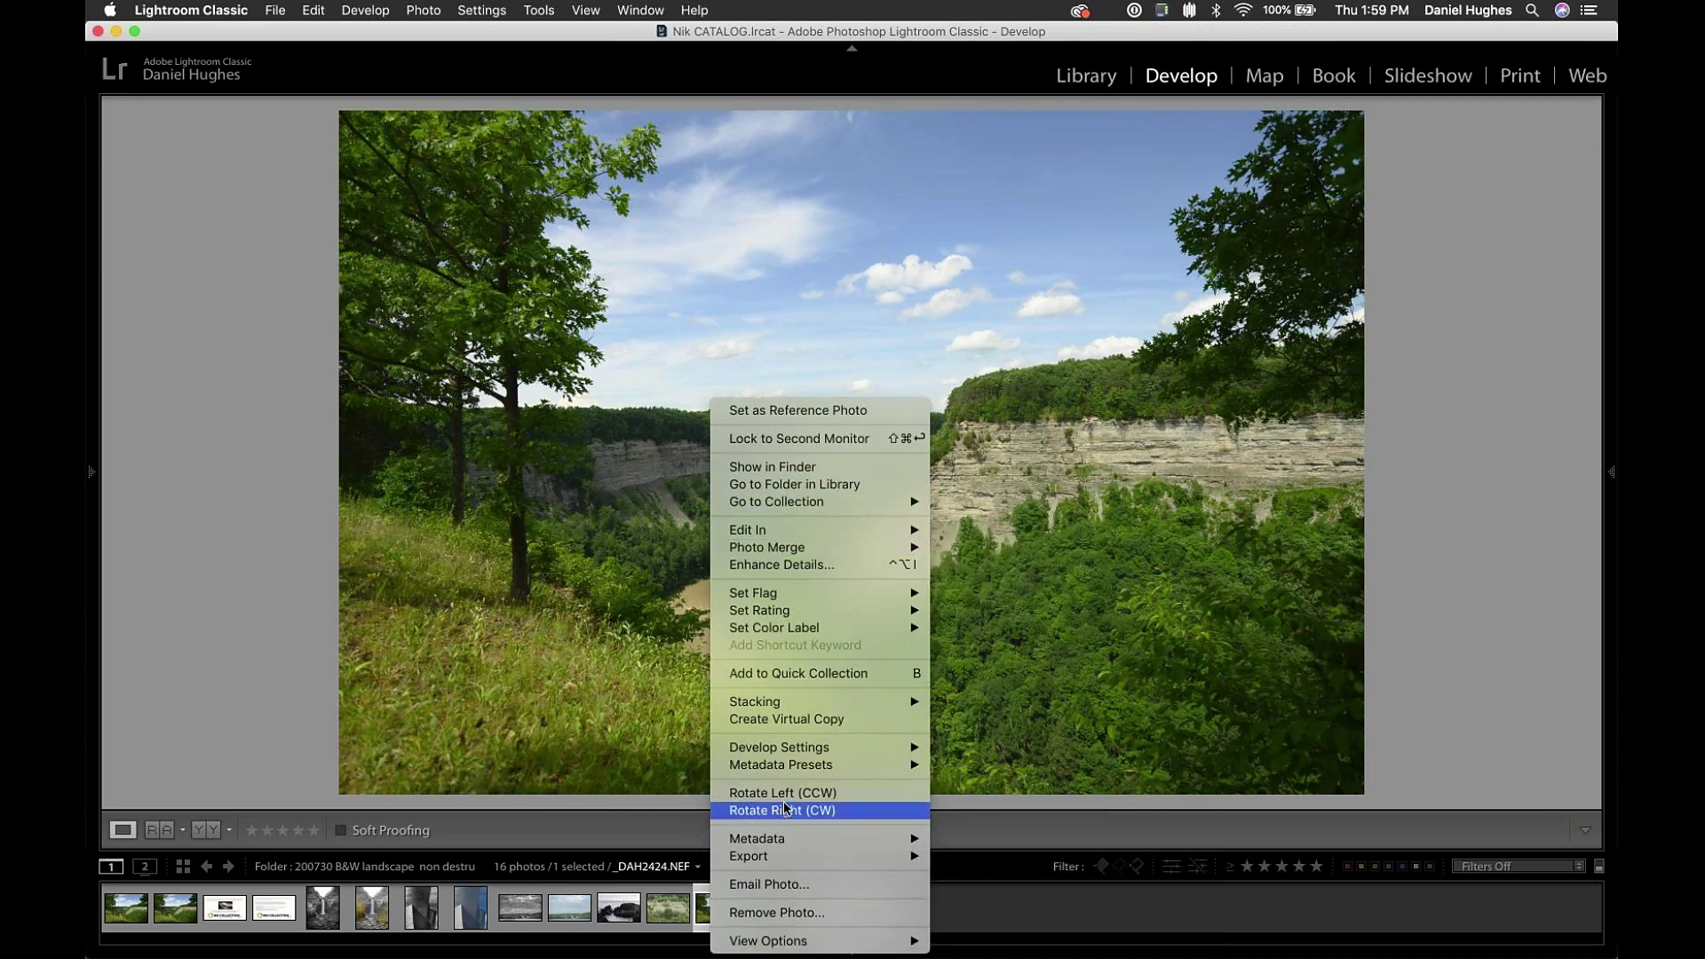
click(772, 720)
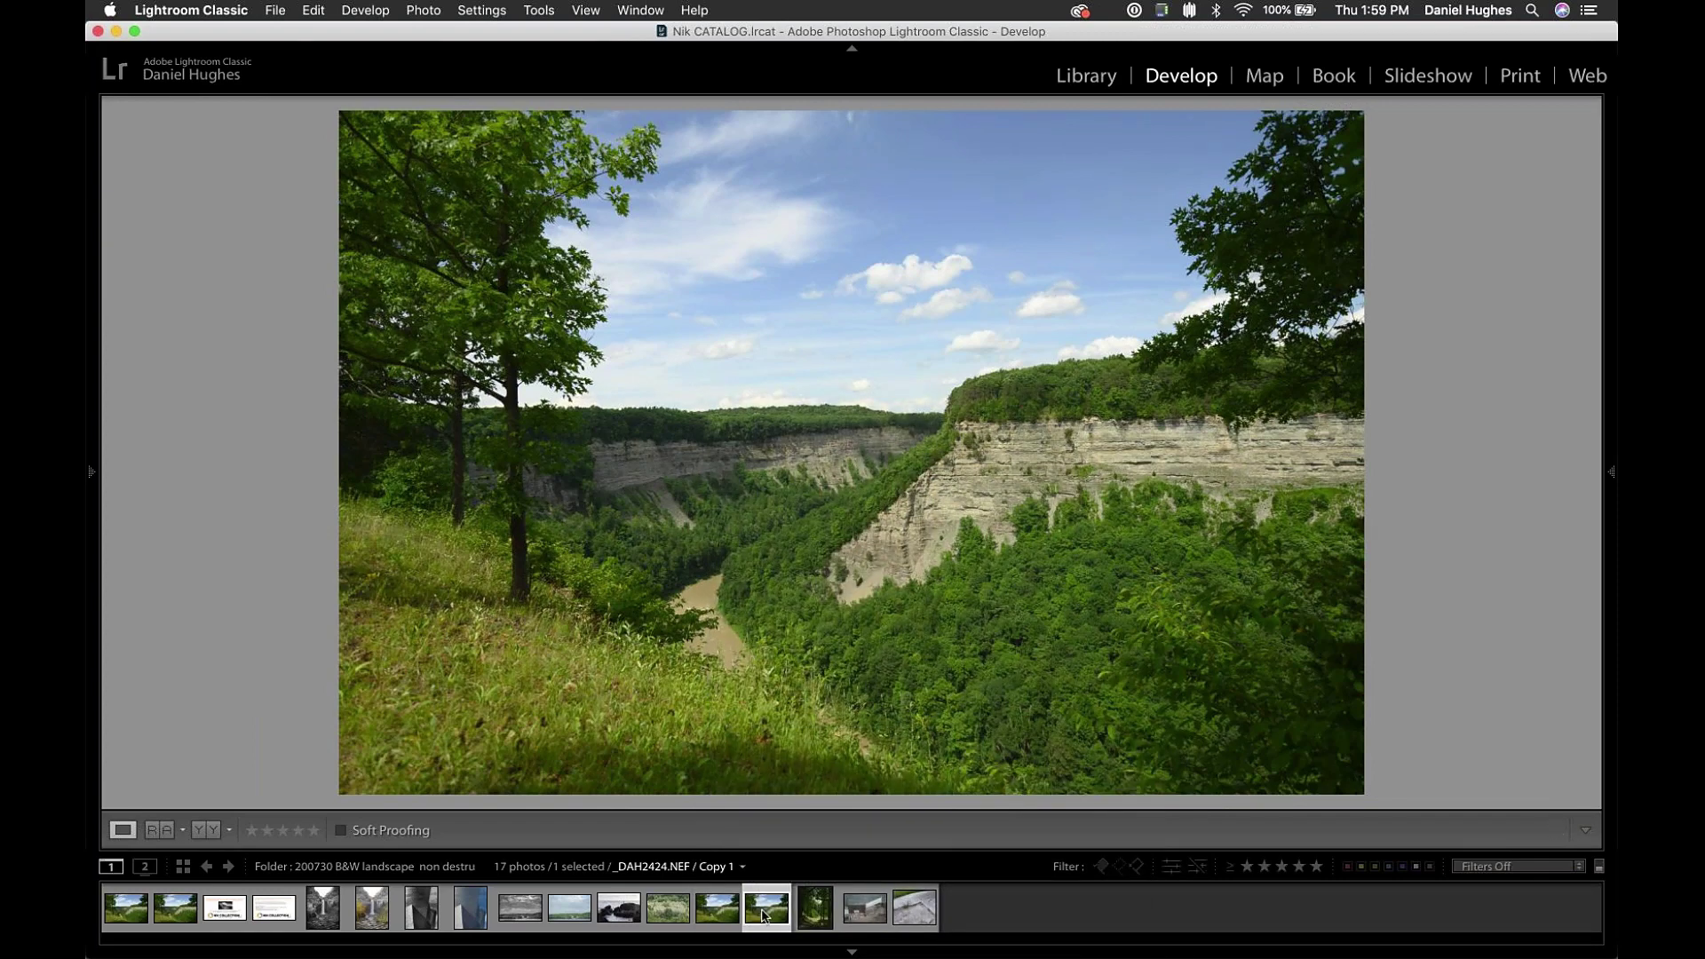
- Open the virtual copy in Silver Efex Pro 2 as a 16-bit sRGB TIFF with Lightroom adjustments and save the black-and-white conversion
right_click(762, 914)
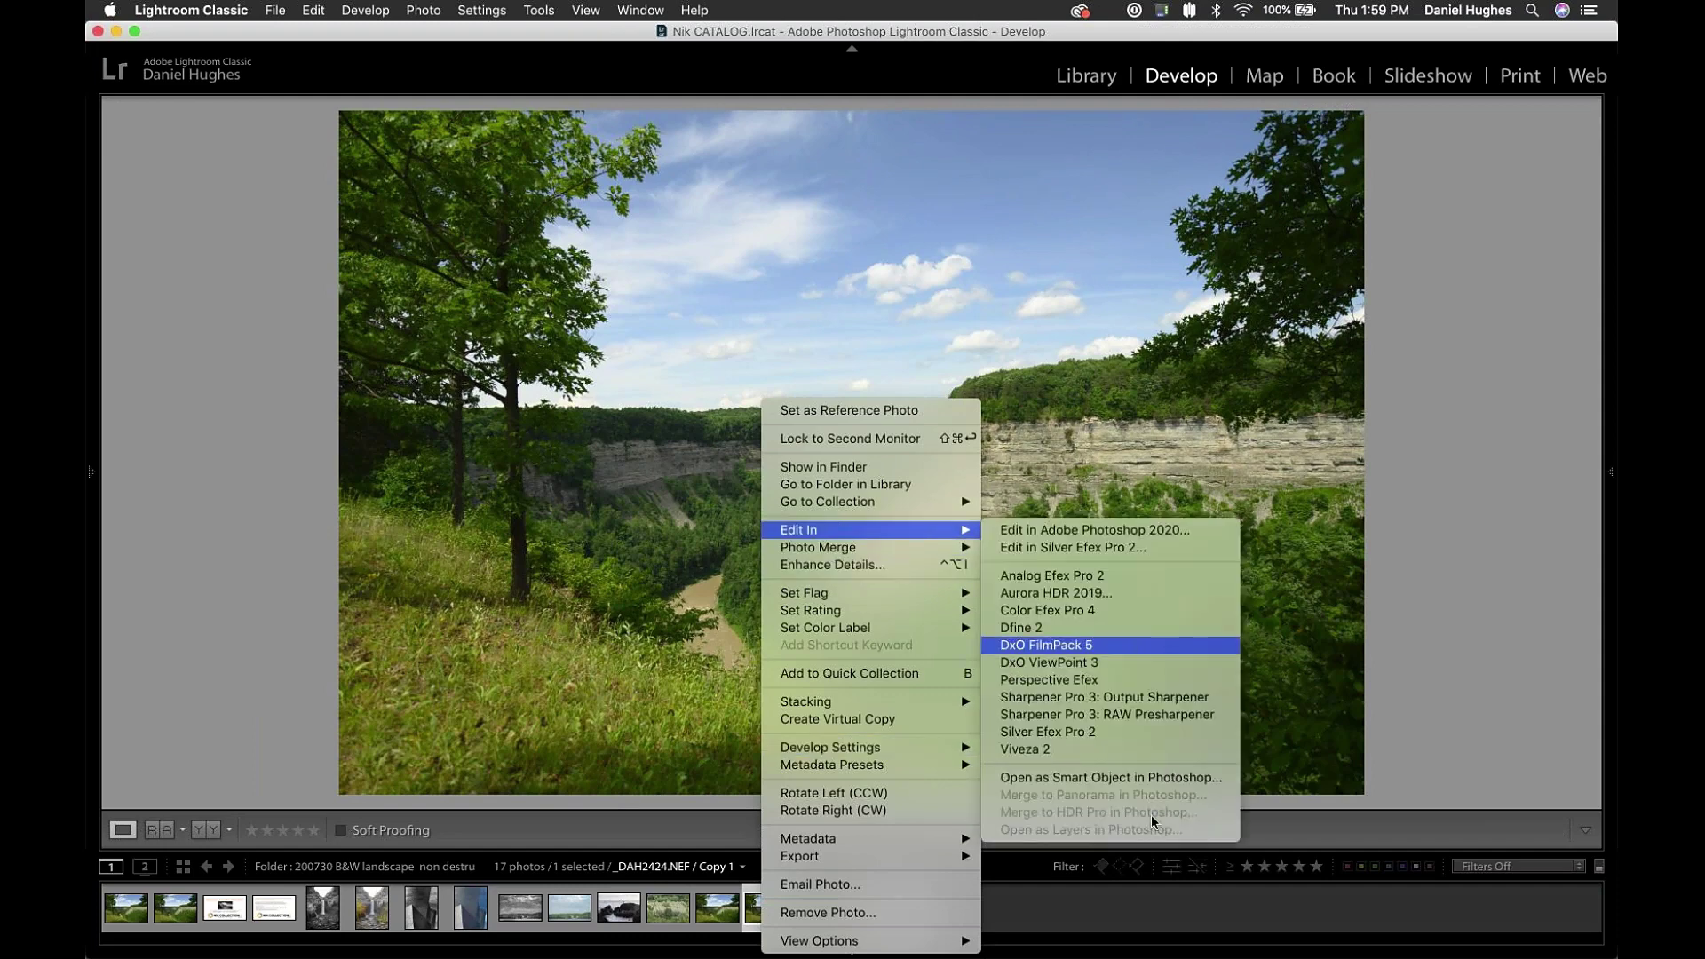
click(1048, 731)
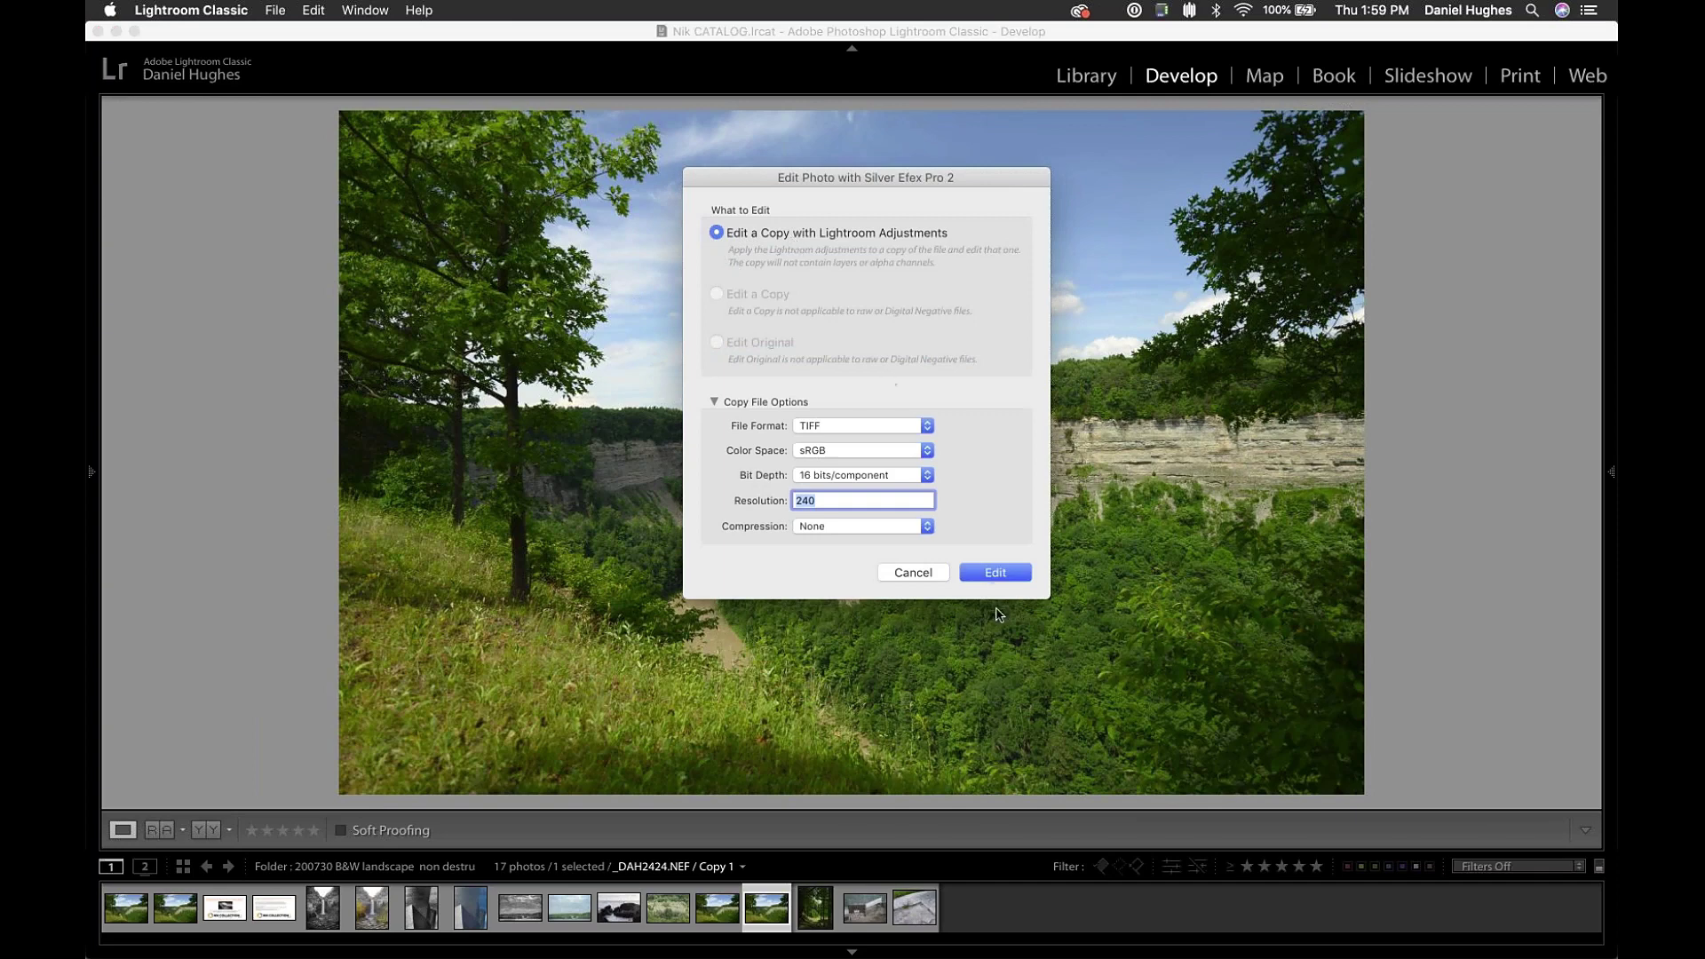
click(1003, 574)
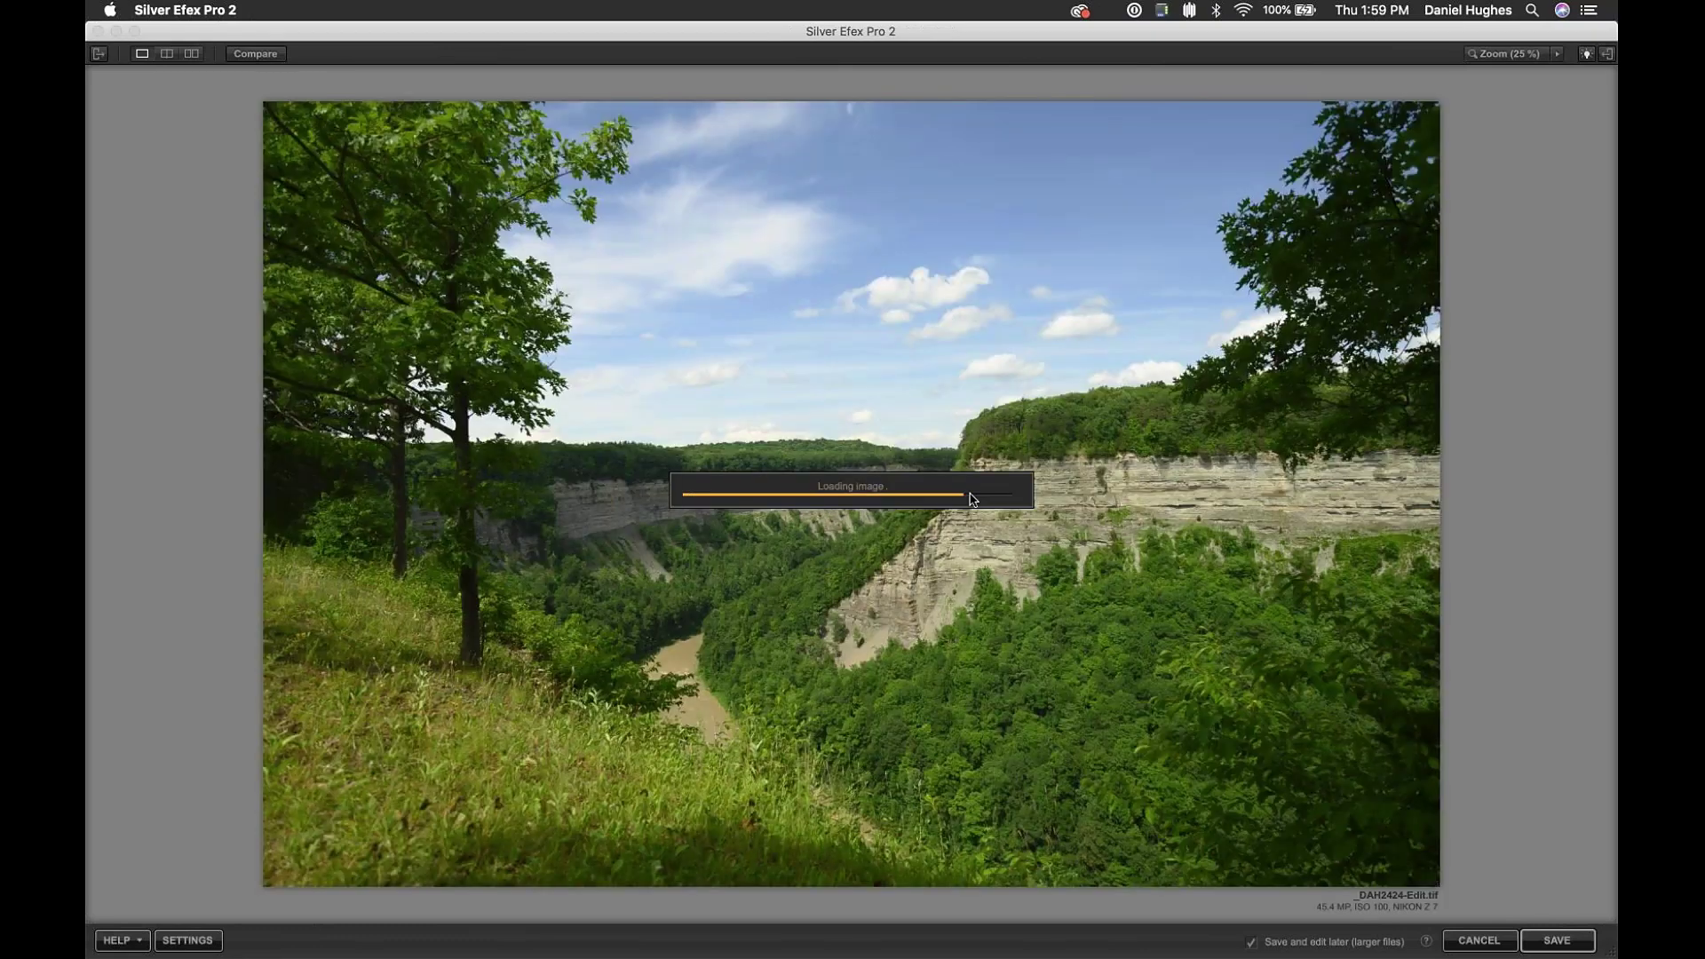
click(964, 566)
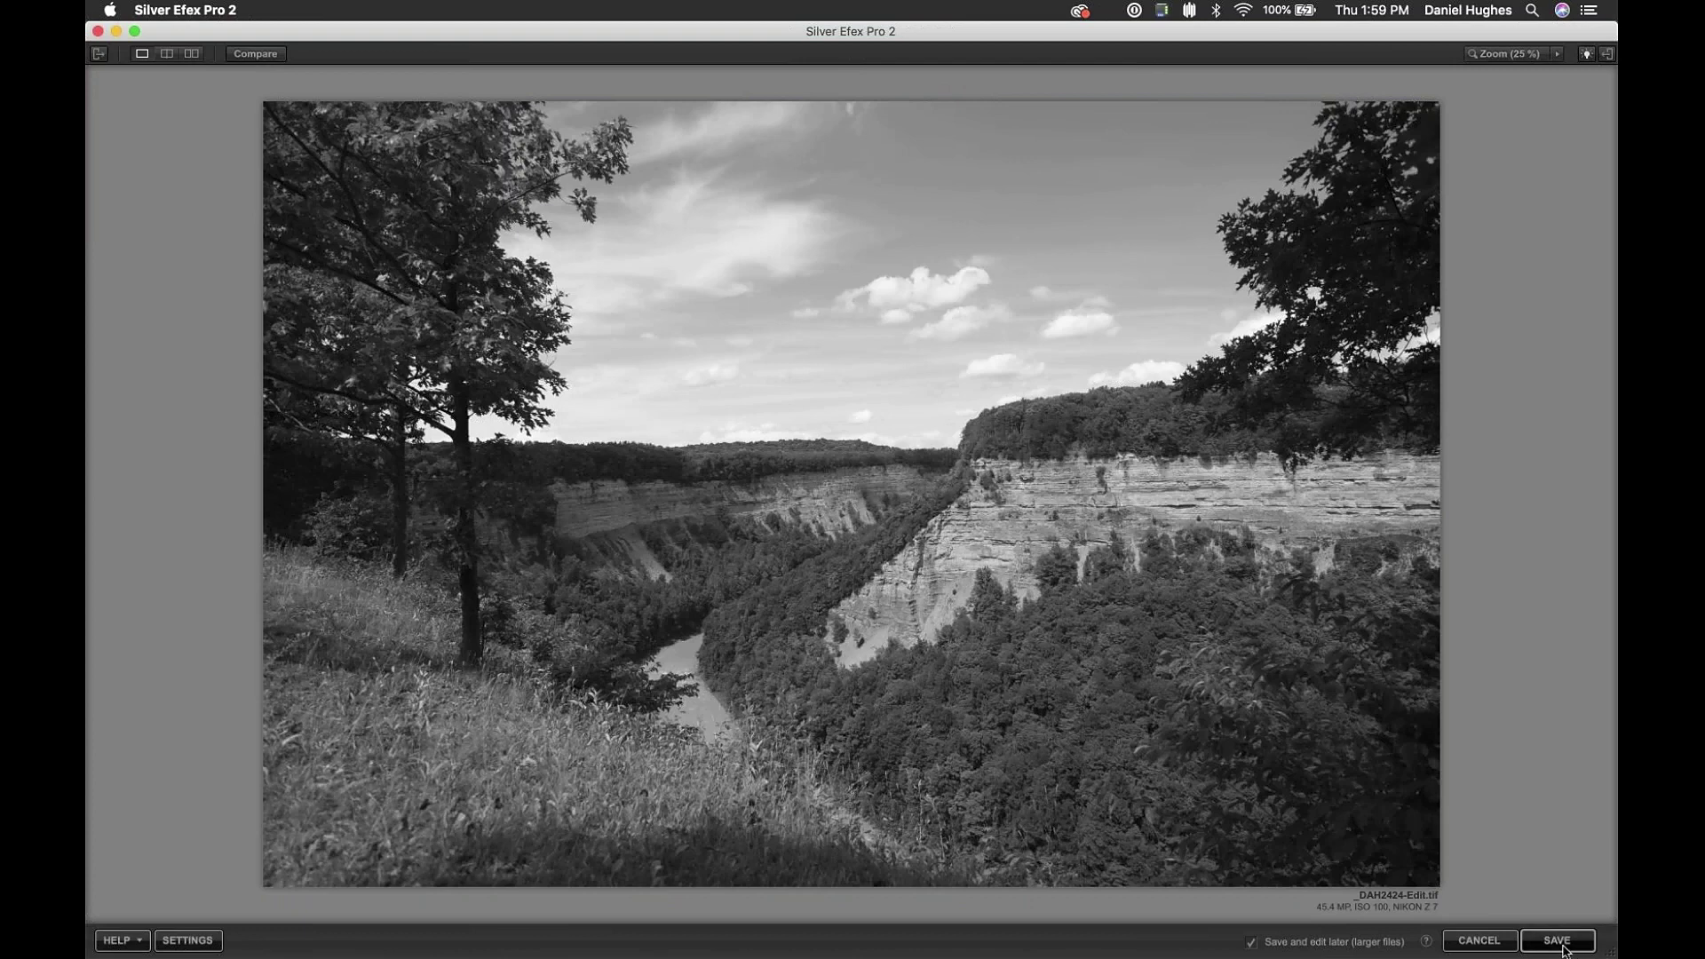
click(1553, 947)
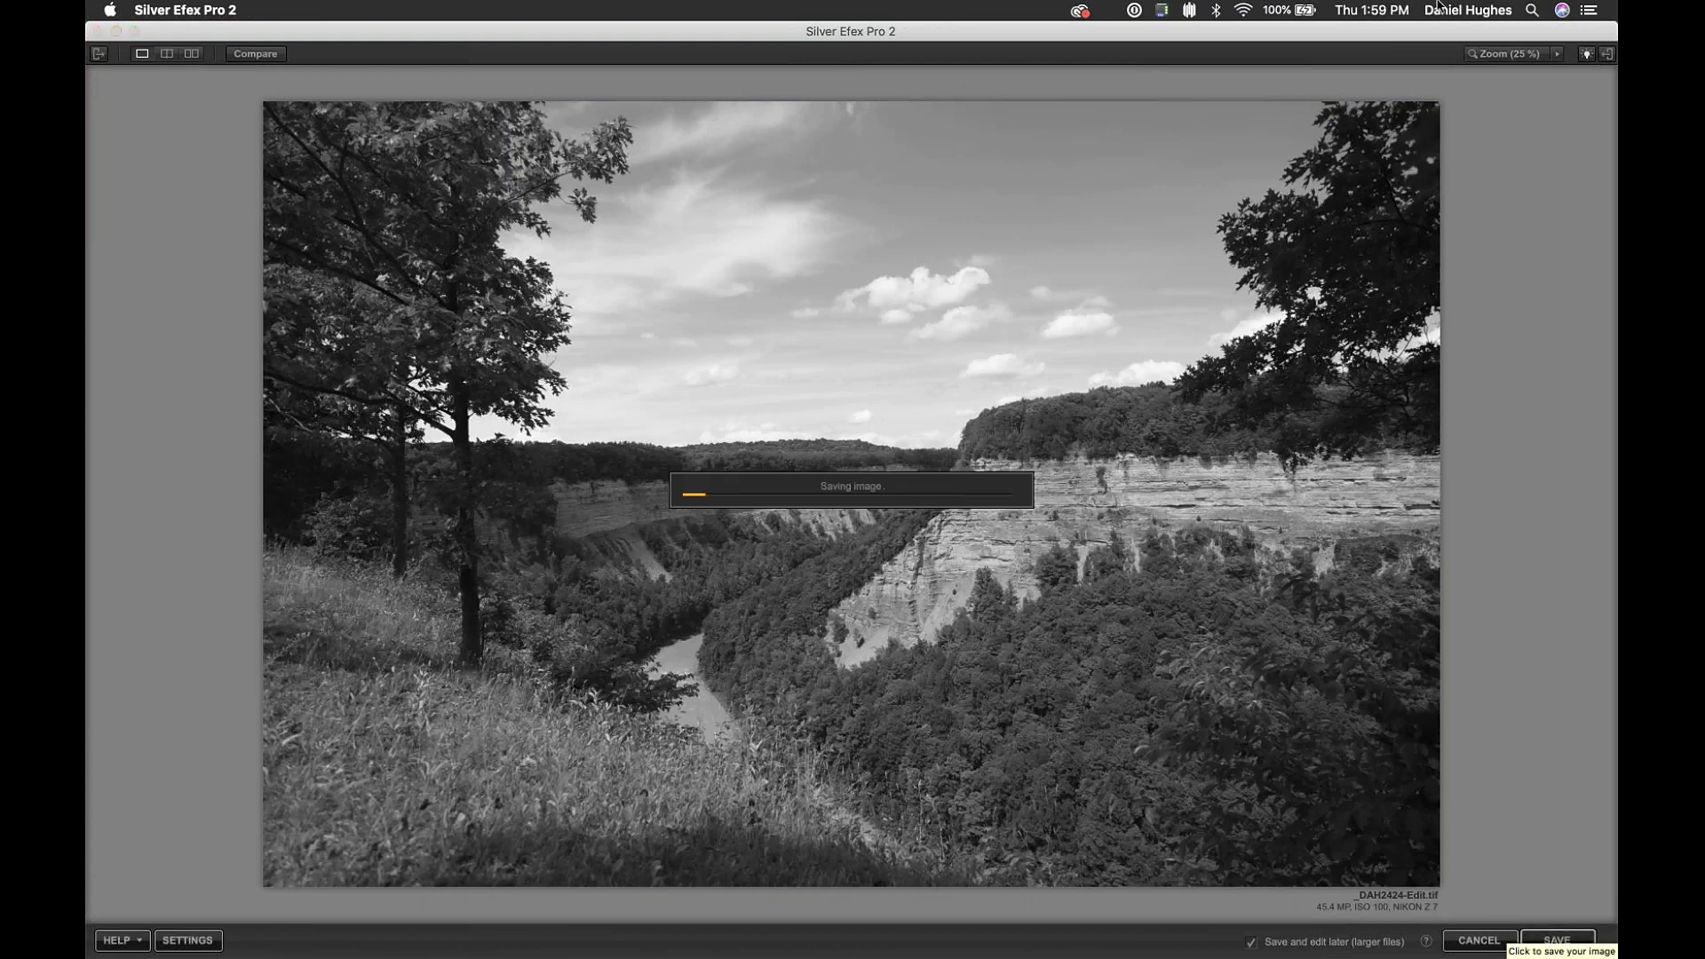
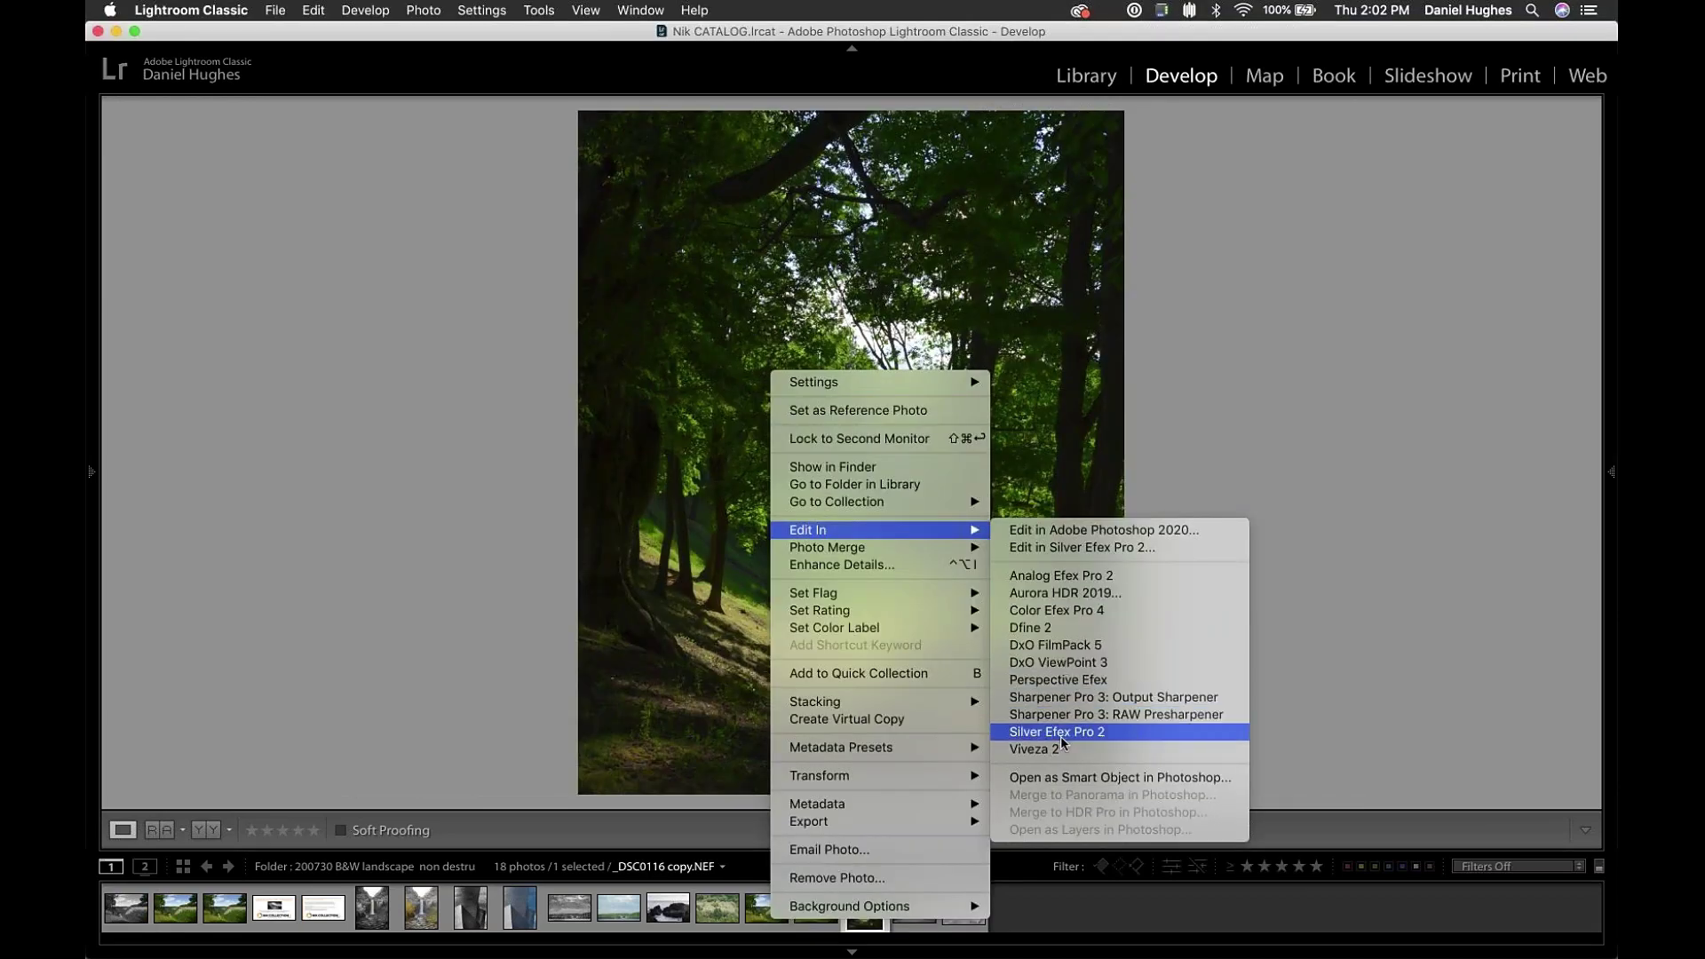
- Open the forest photo _DSC0116 copy.NEF in Silver Efex Pro 2 as a 16-bit sRGB TIFF and dismiss the TIFF notice
click(1066, 728)
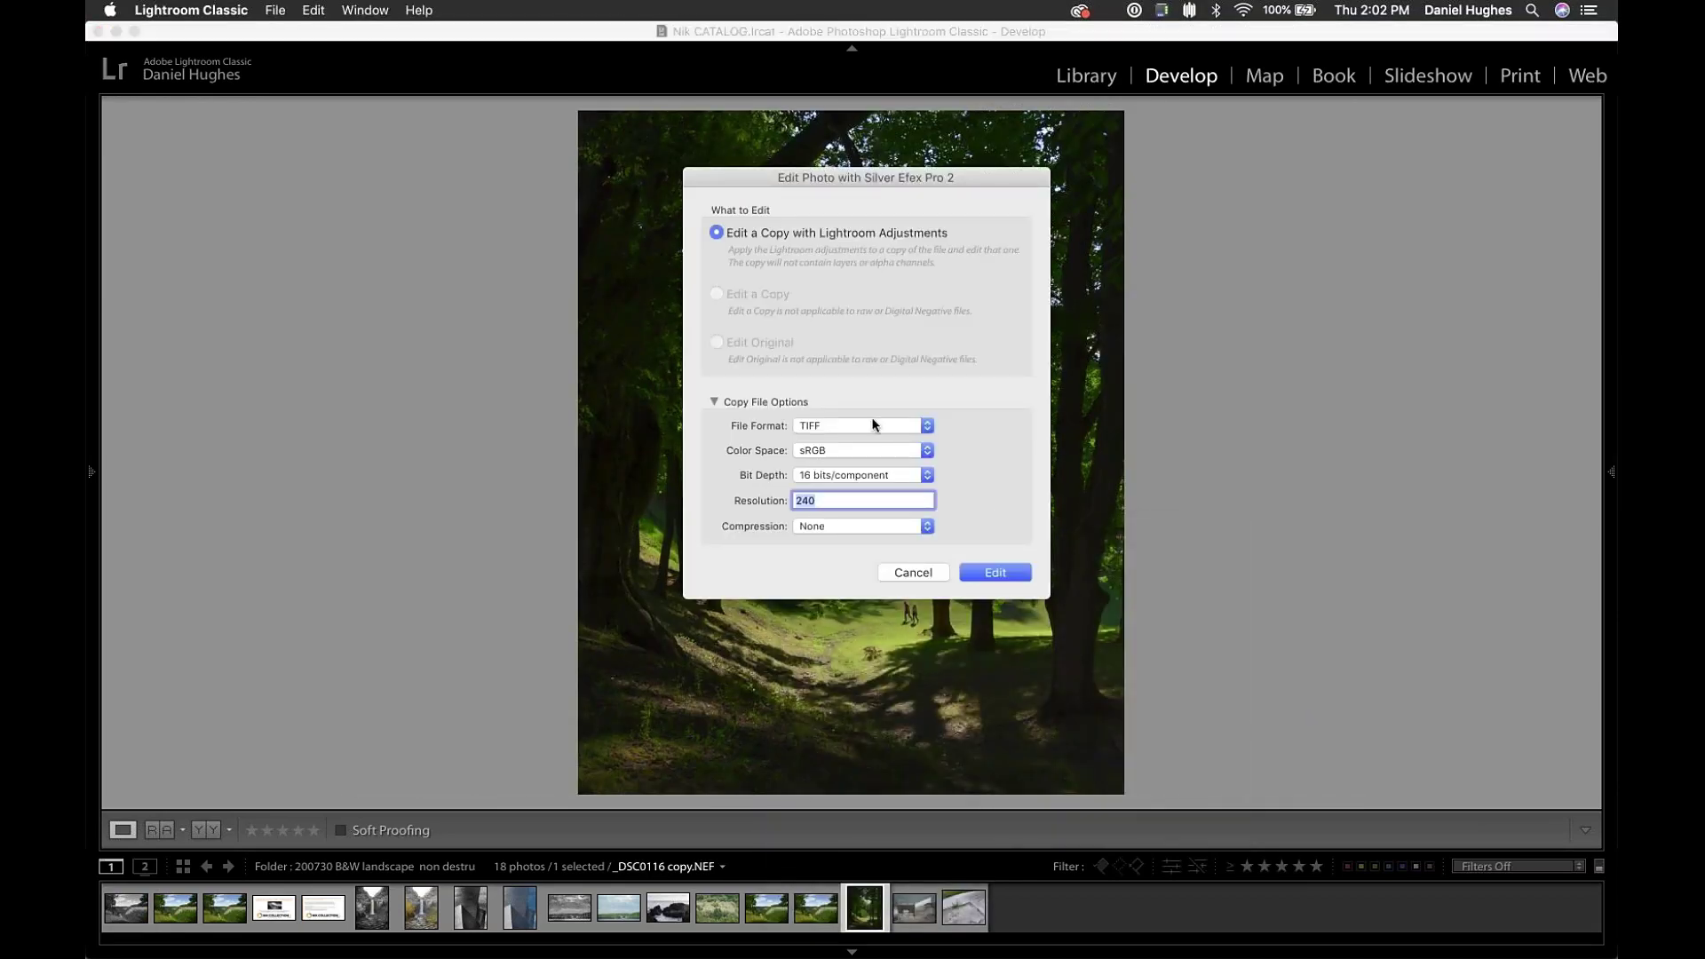
click(990, 573)
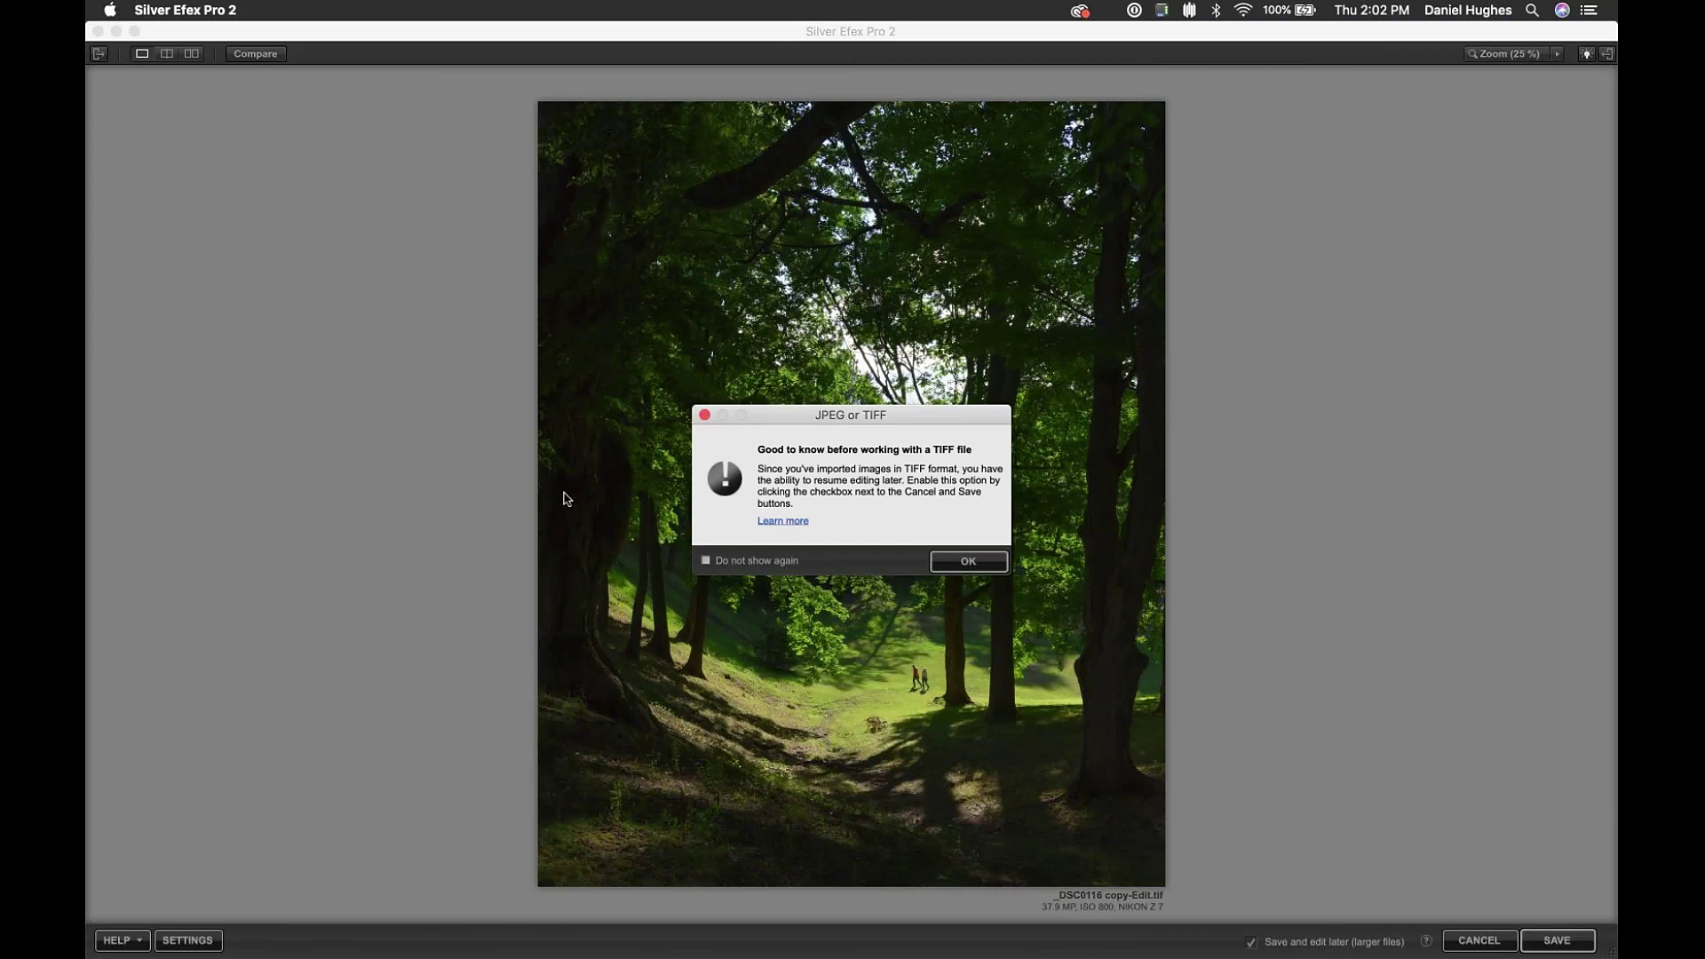
click(983, 563)
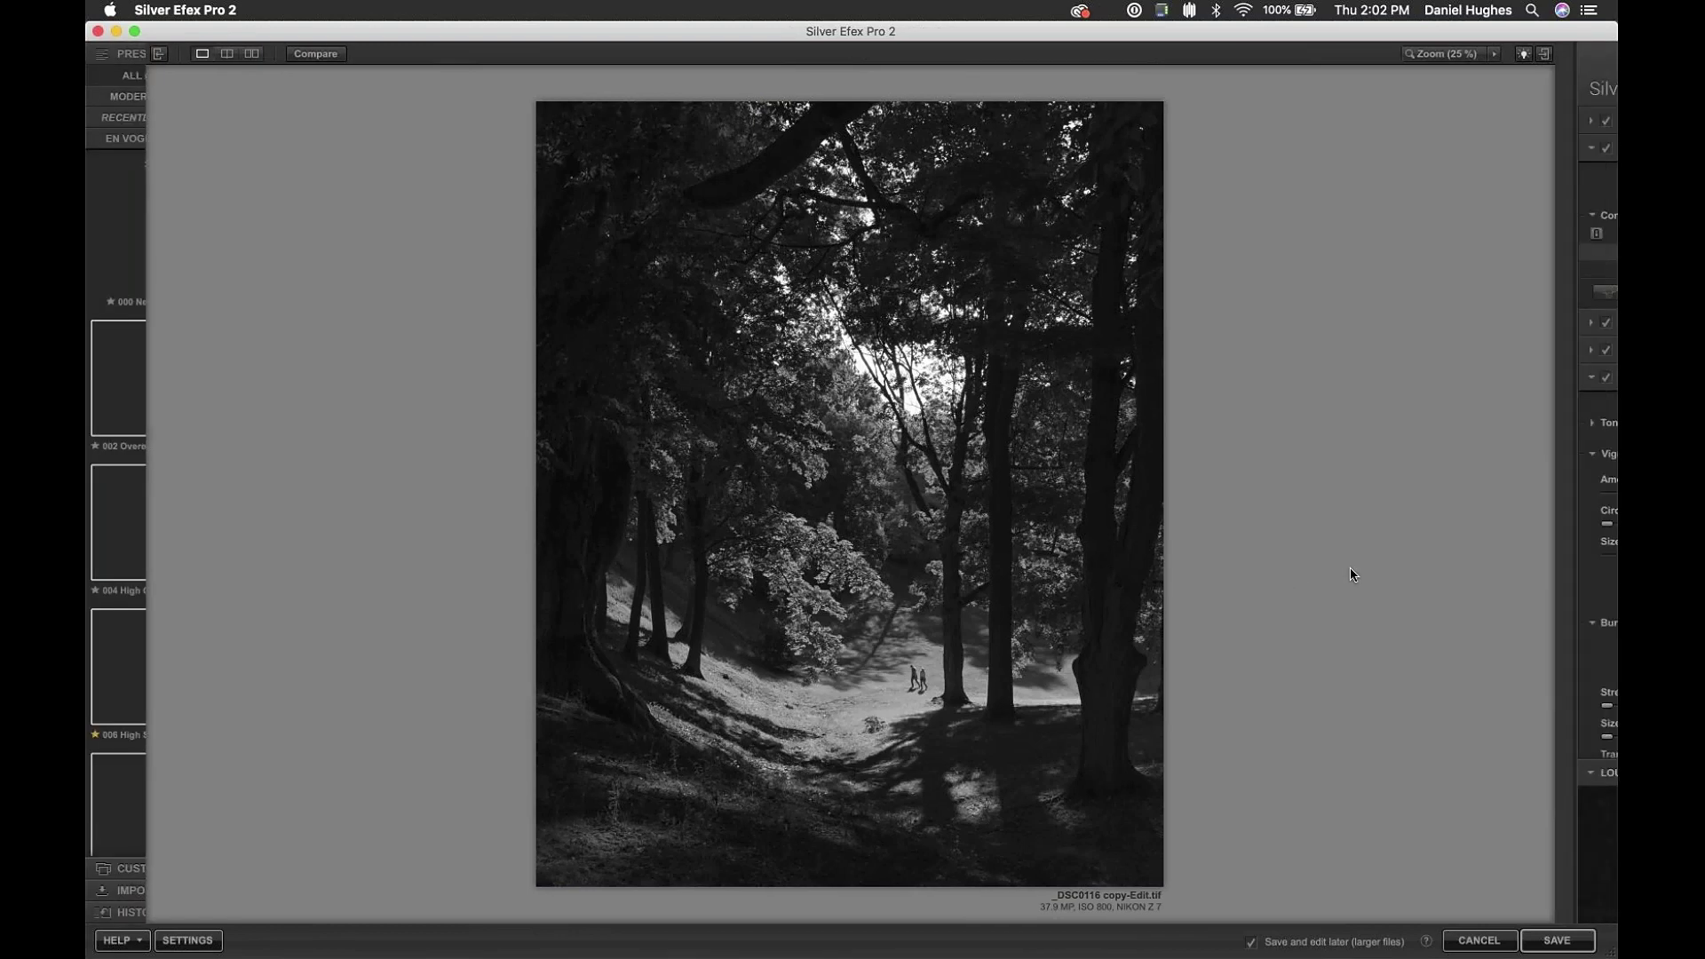
- Try the 016 Full Dynamic preset and the 020 Fine Art preset on the forest photo
drag(307, 209, 309, 337)
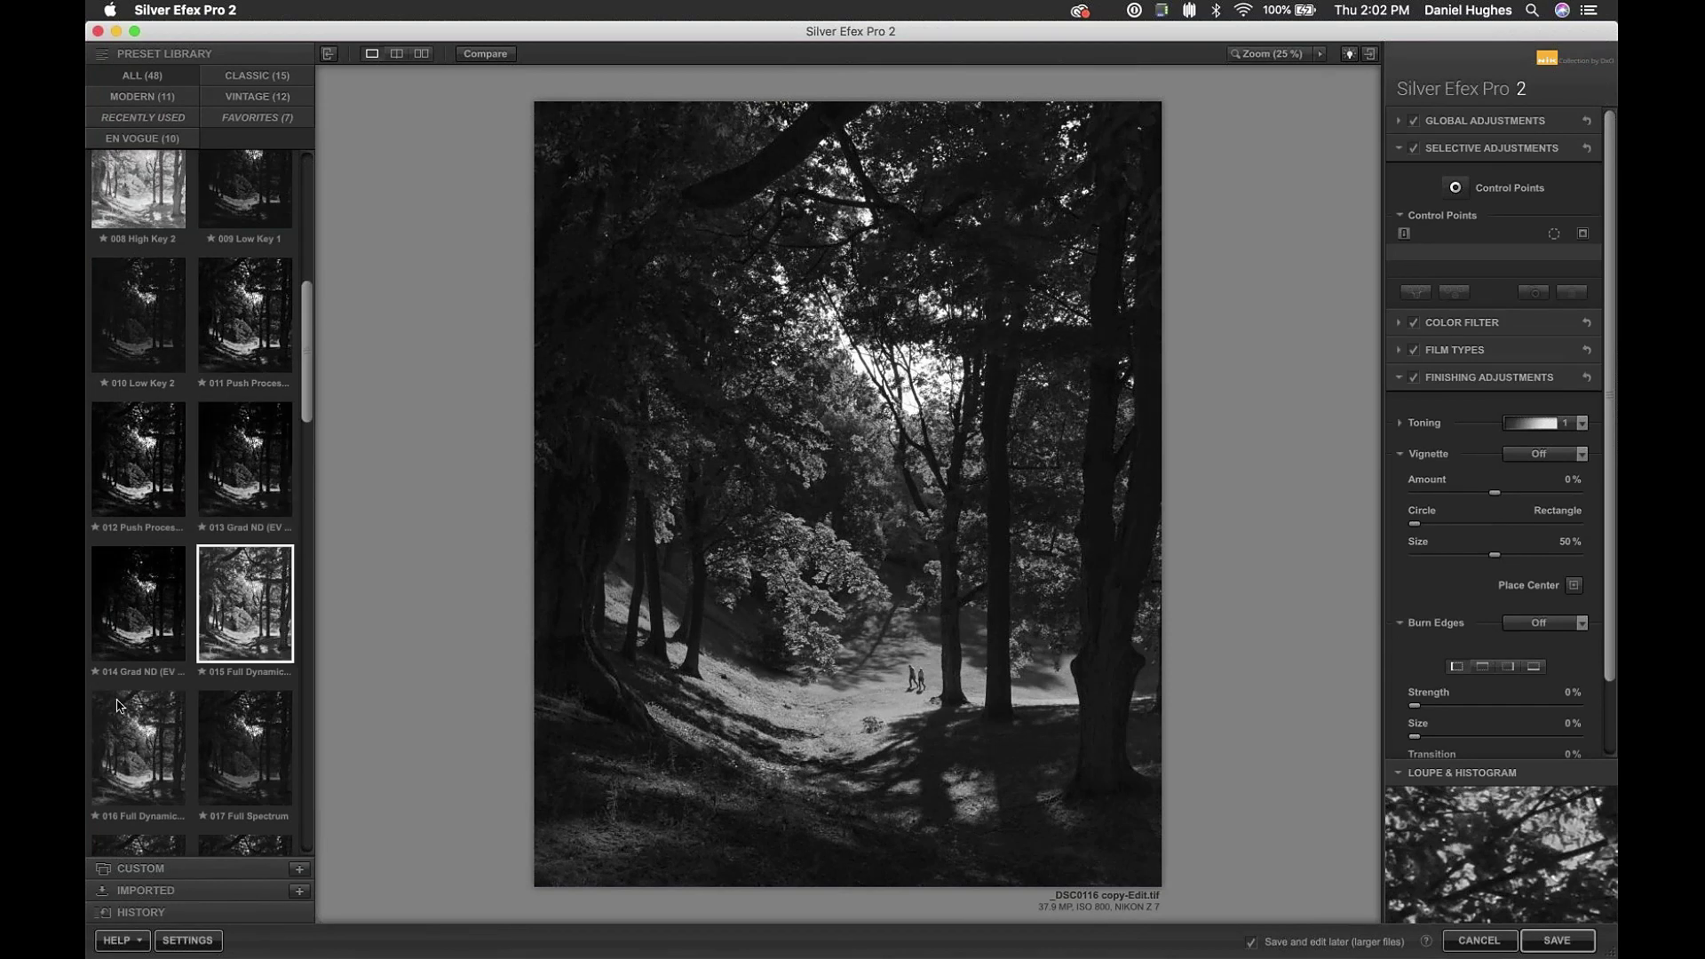
click(127, 762)
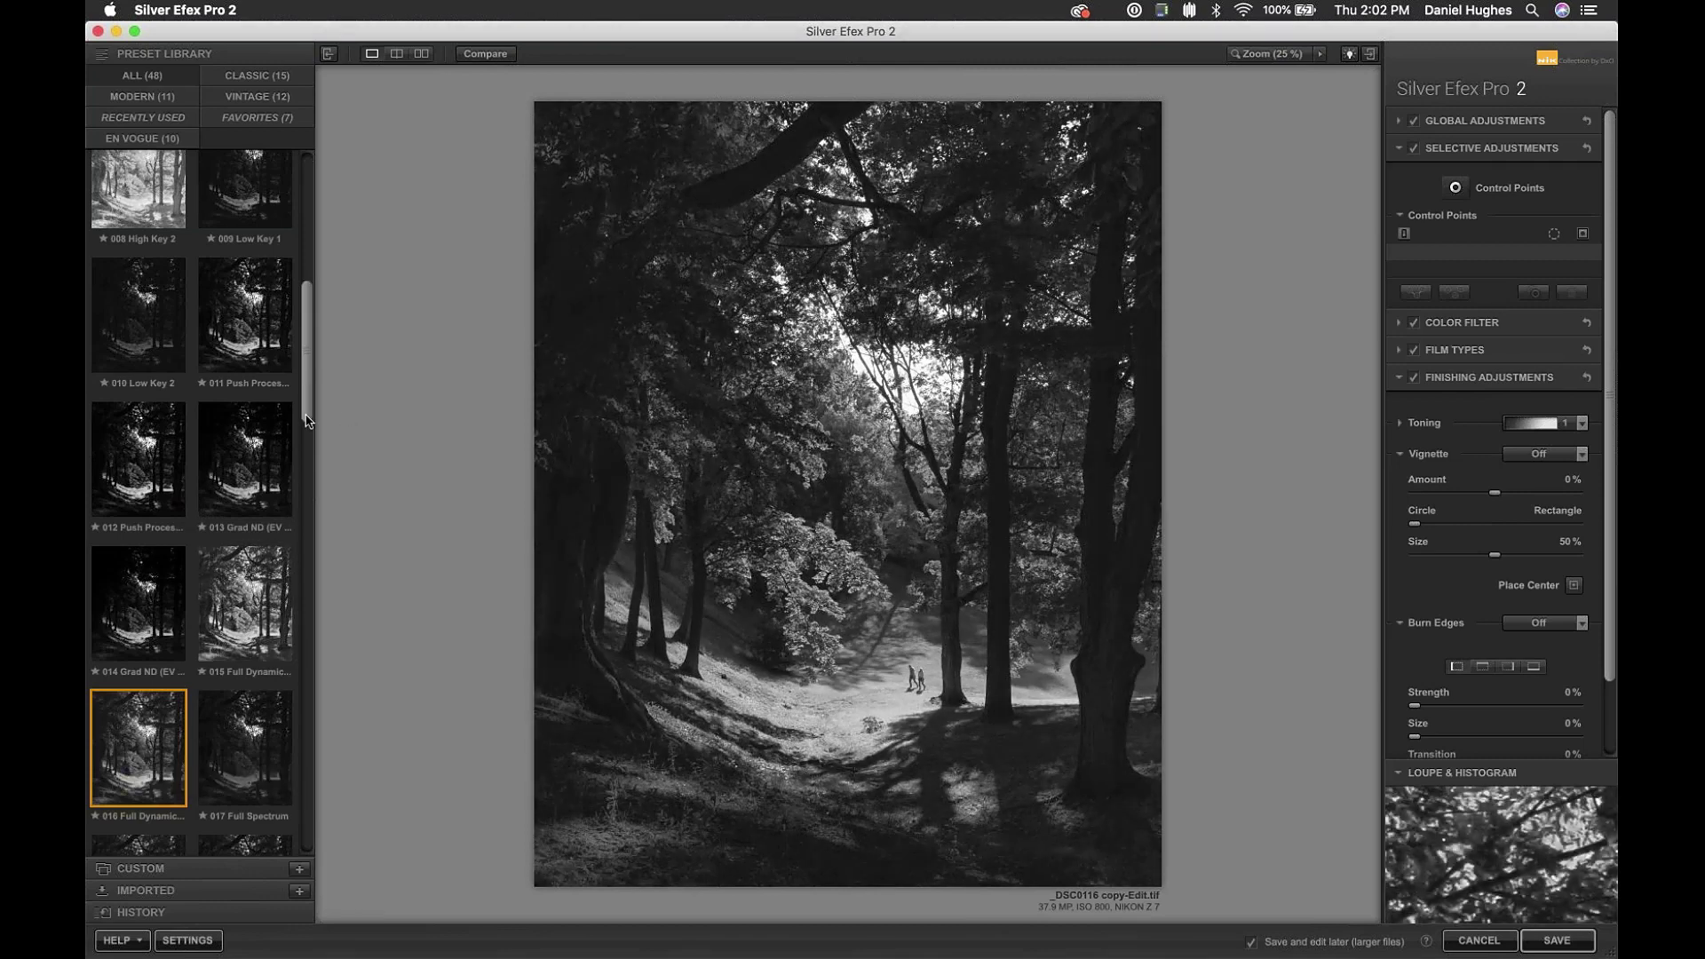
drag(308, 423, 305, 464)
scroll(307, 471, down, 5)
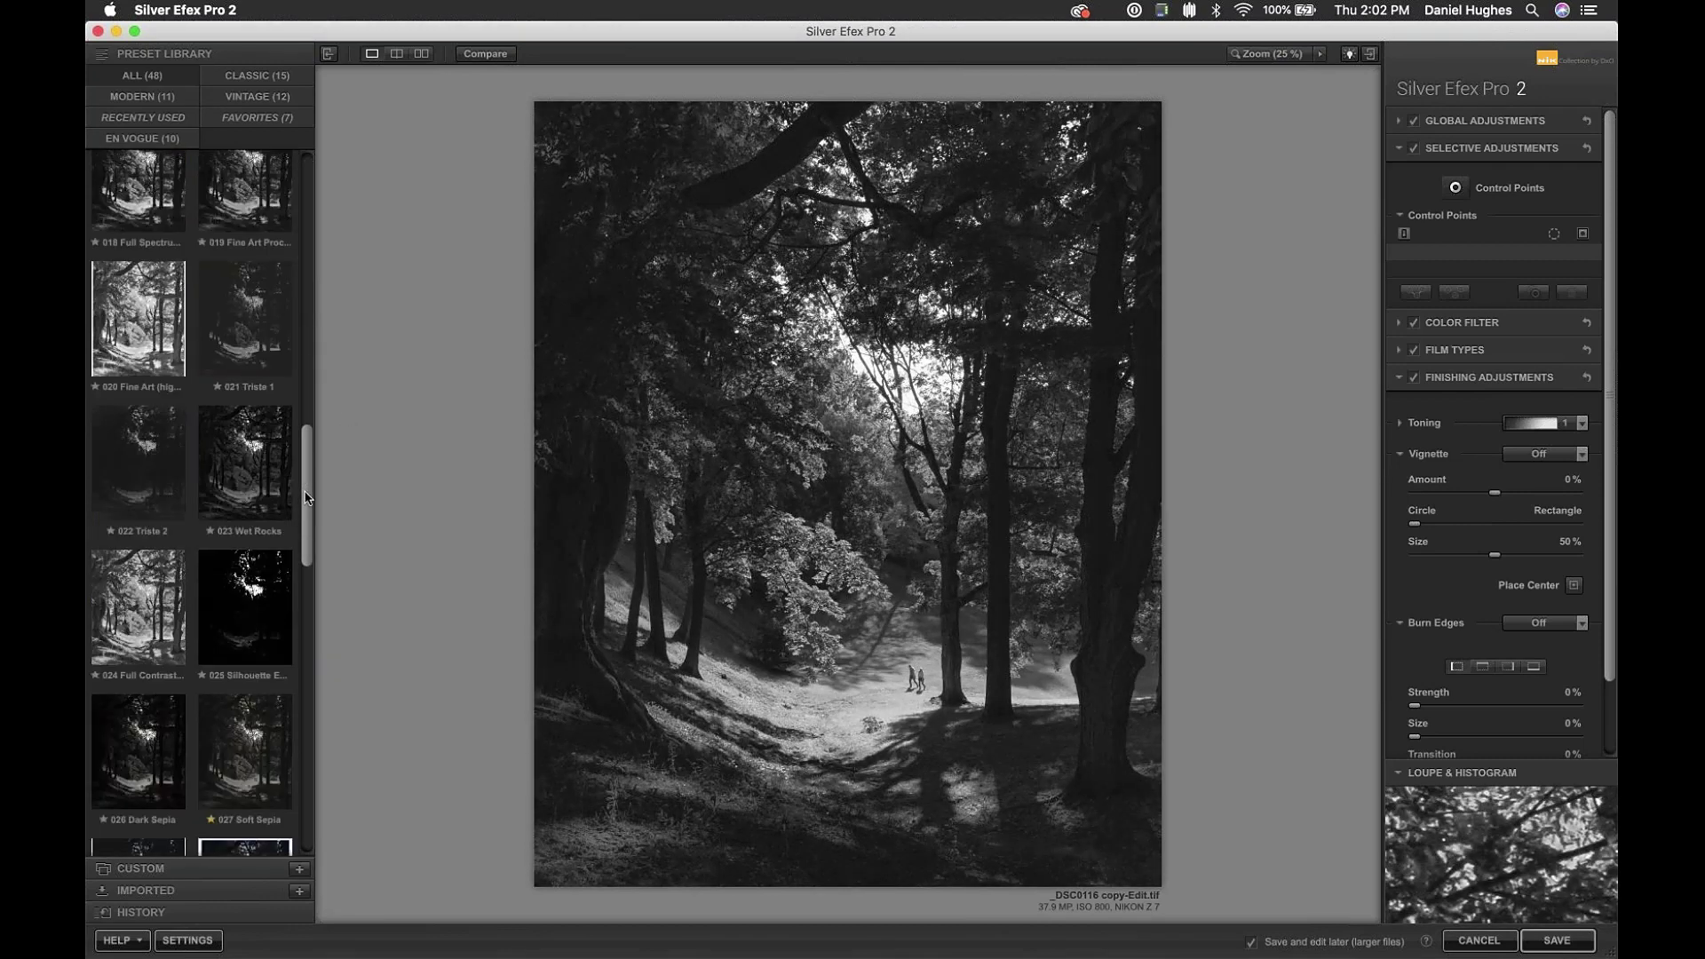
click(124, 409)
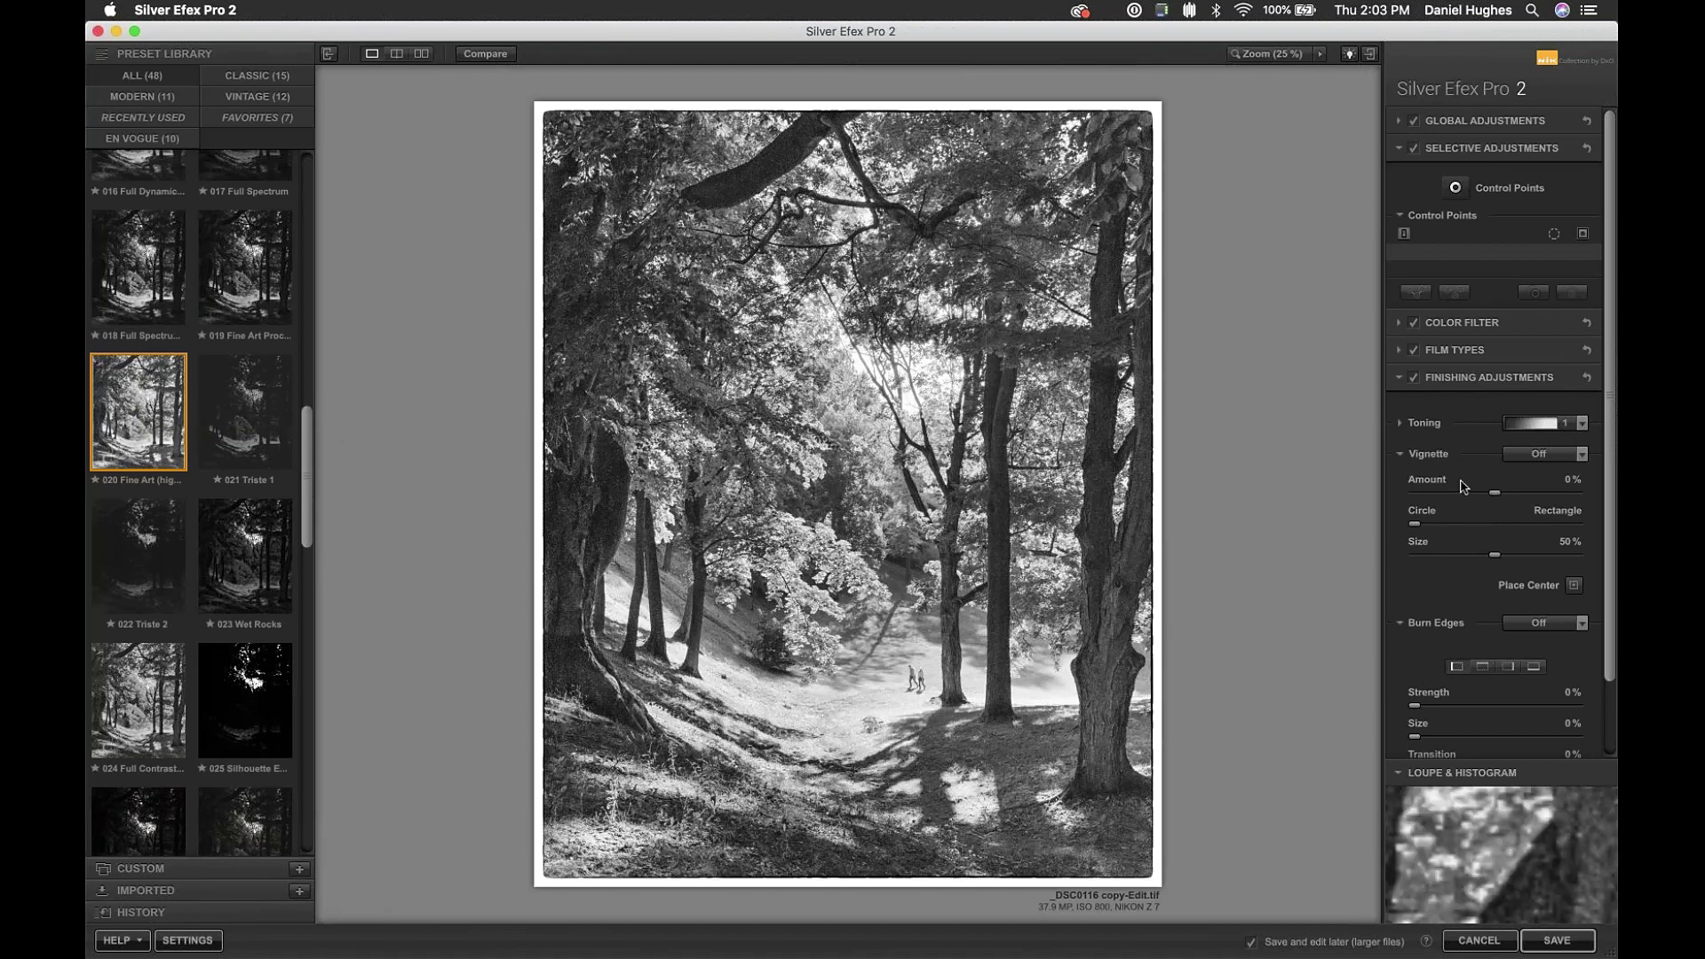
- Try film Grain per pixel values of 144 and 91, and return the grain to 500
click(1444, 381)
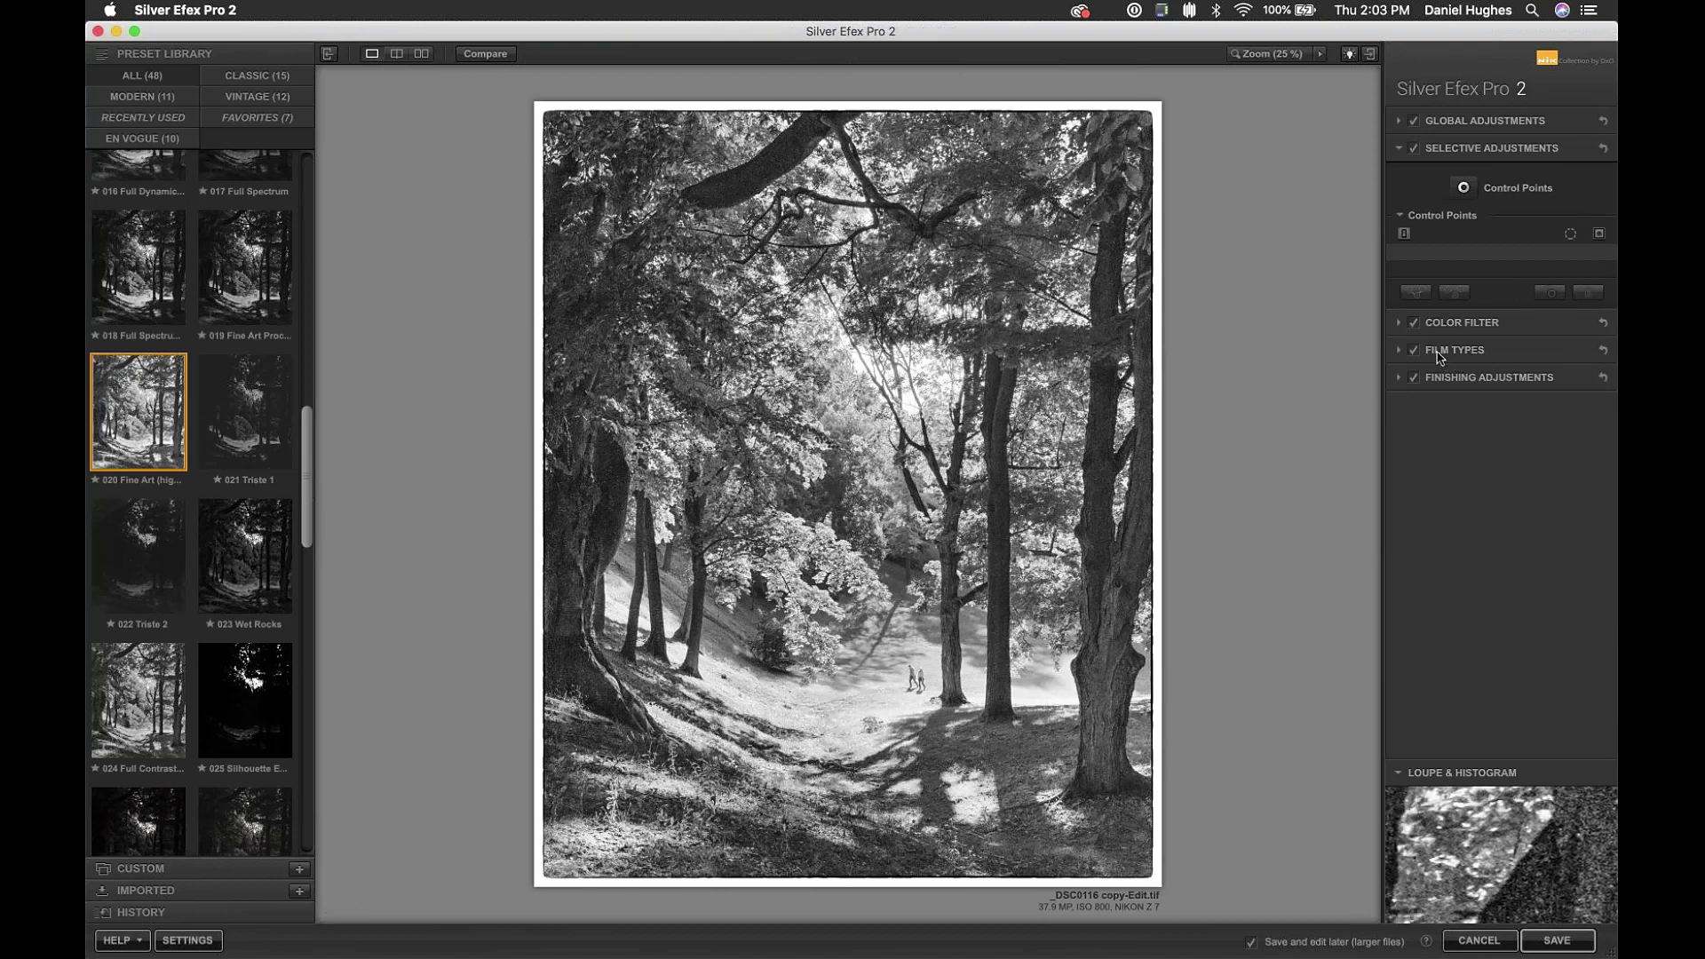
click(1477, 350)
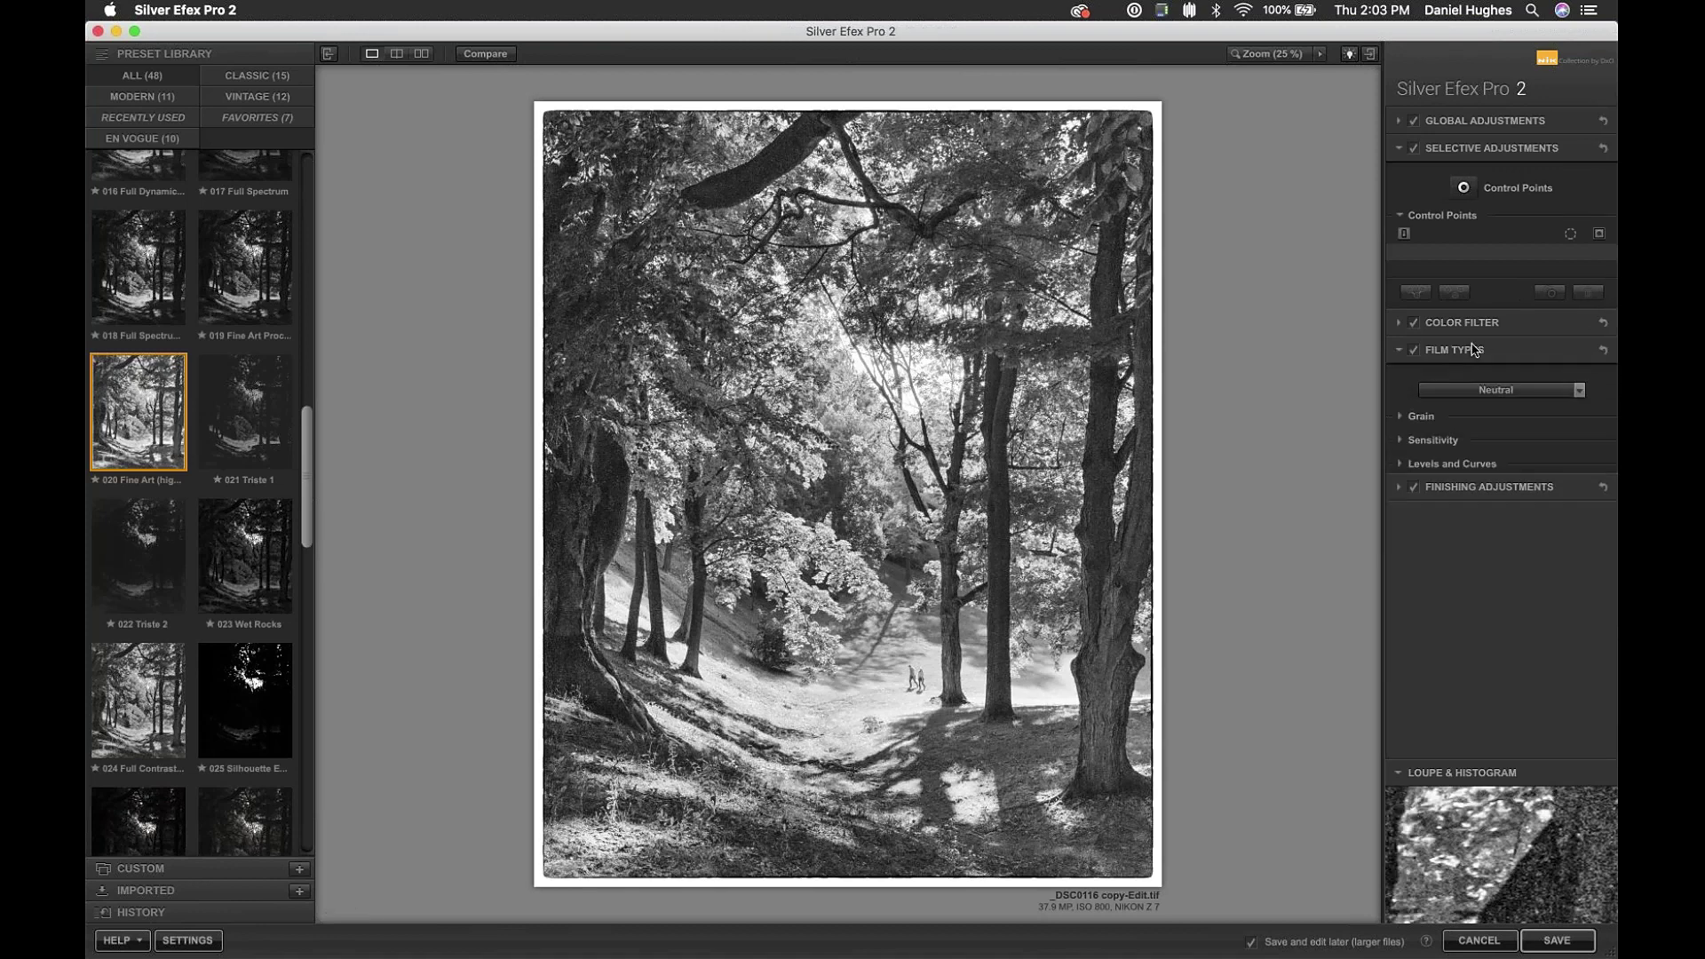
click(1419, 417)
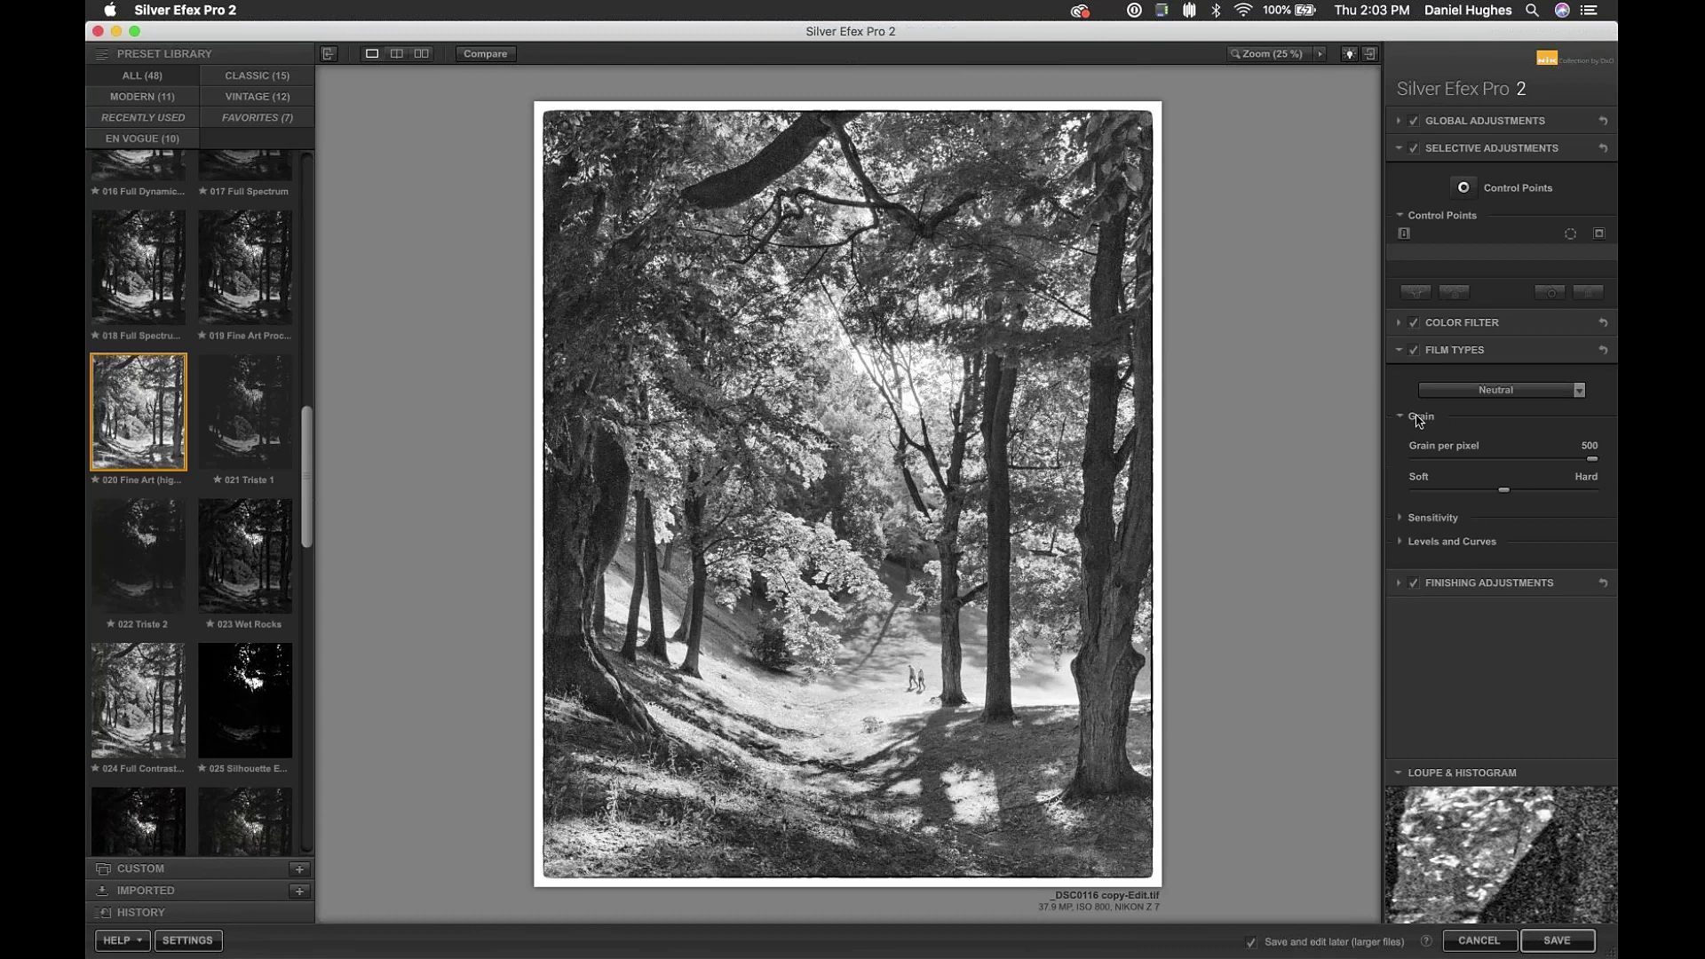
drag(1592, 460, 1523, 459)
click(1472, 461)
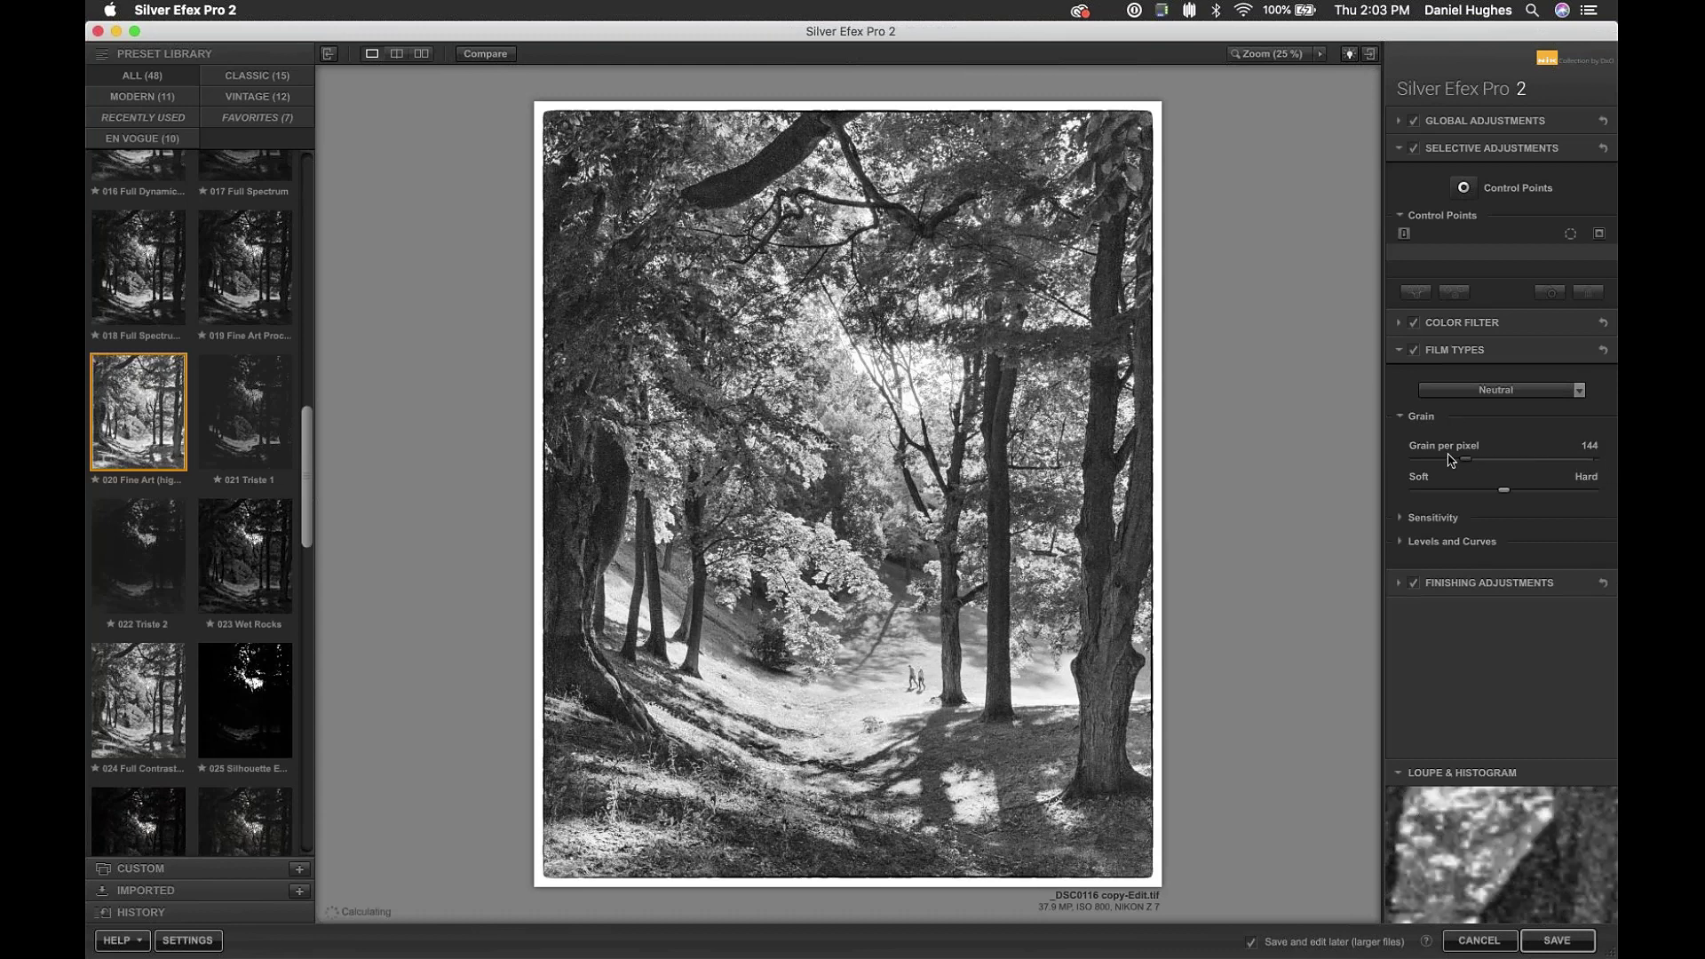
click(1448, 460)
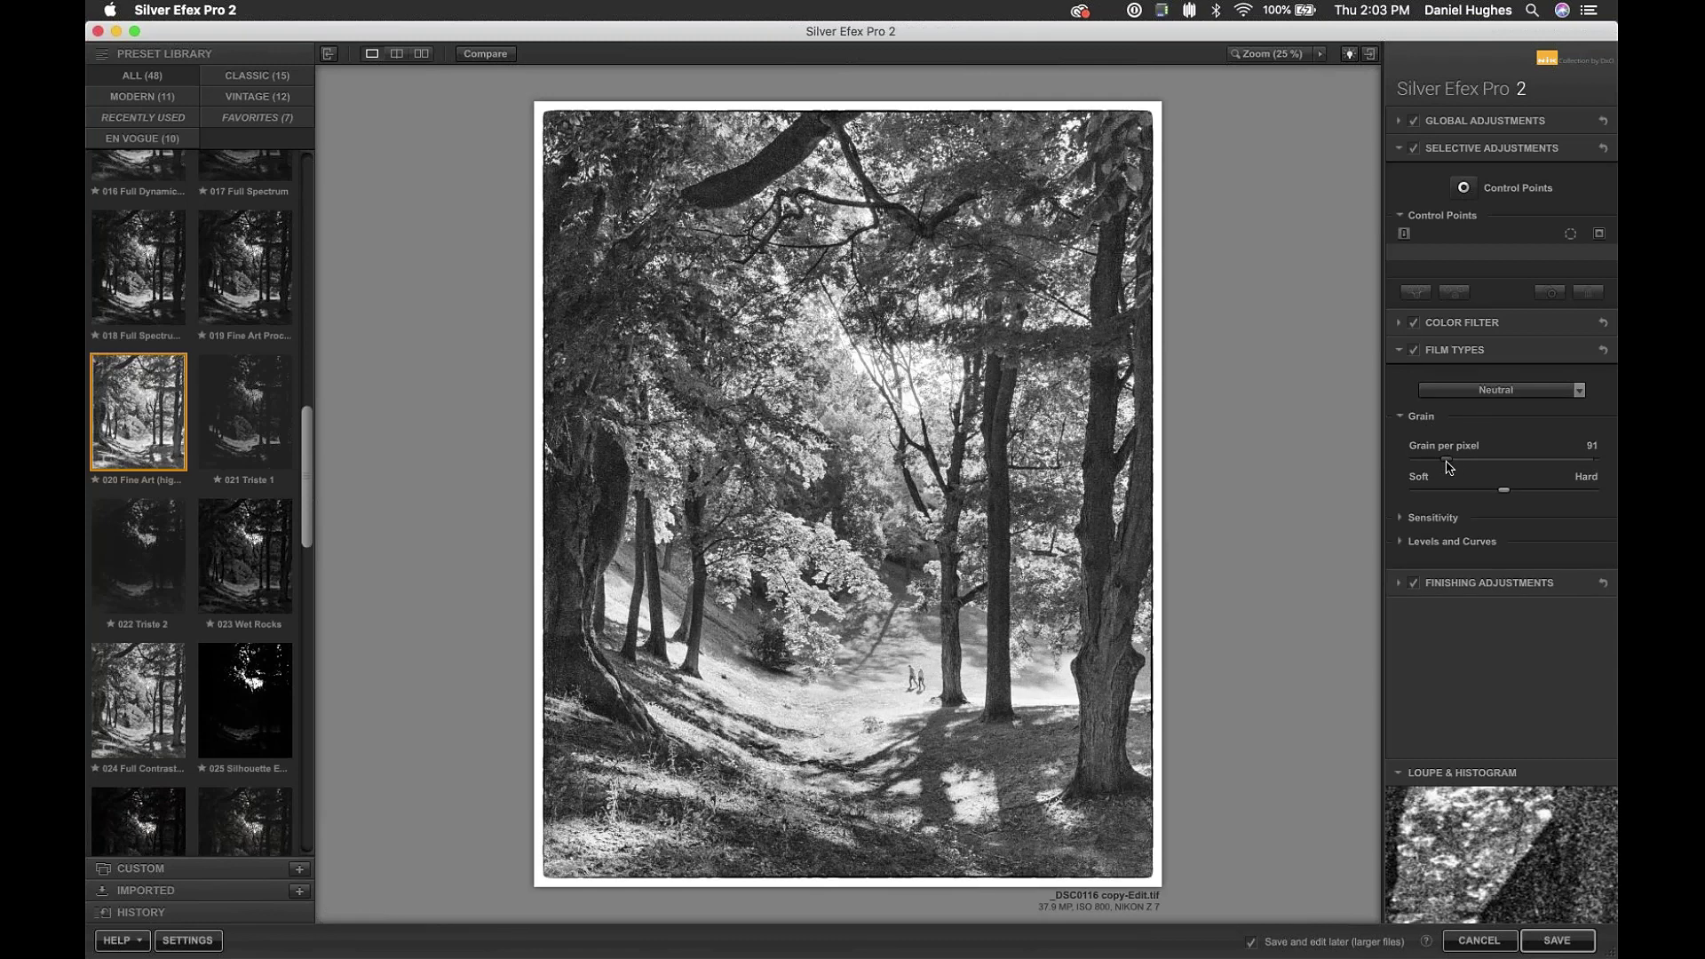
drag(1448, 461, 1595, 461)
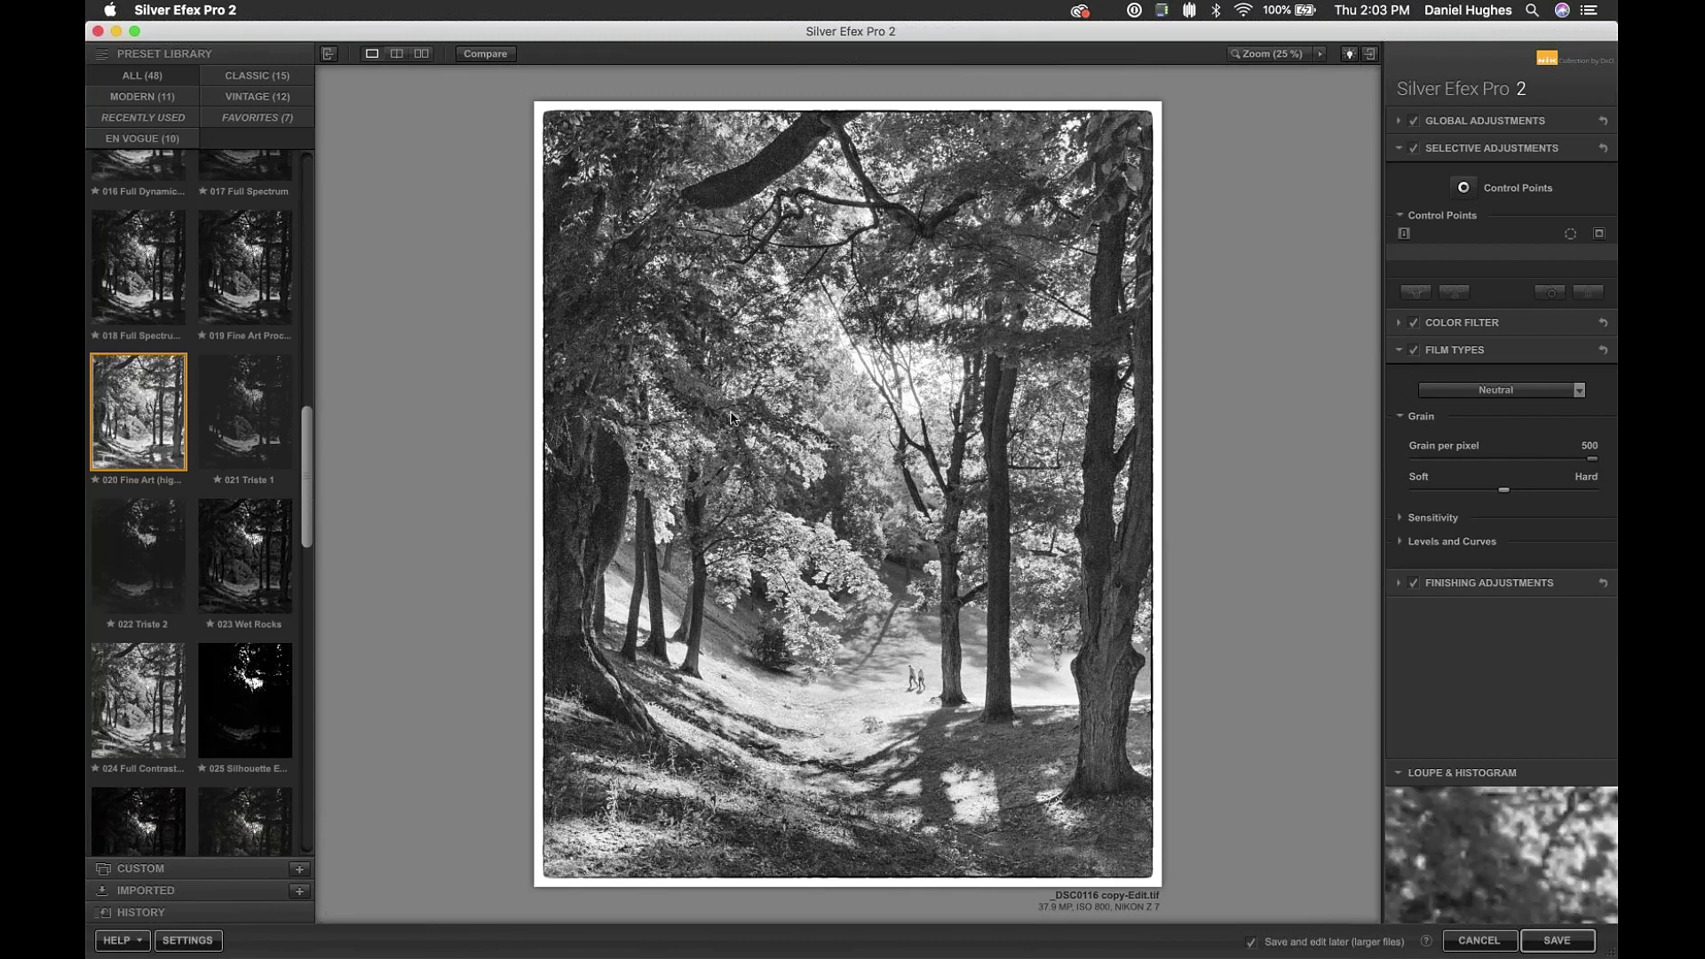
- Inspect the large upper branch at 100% zoom and compare the edited photo's noise with the original
key(super+equal)
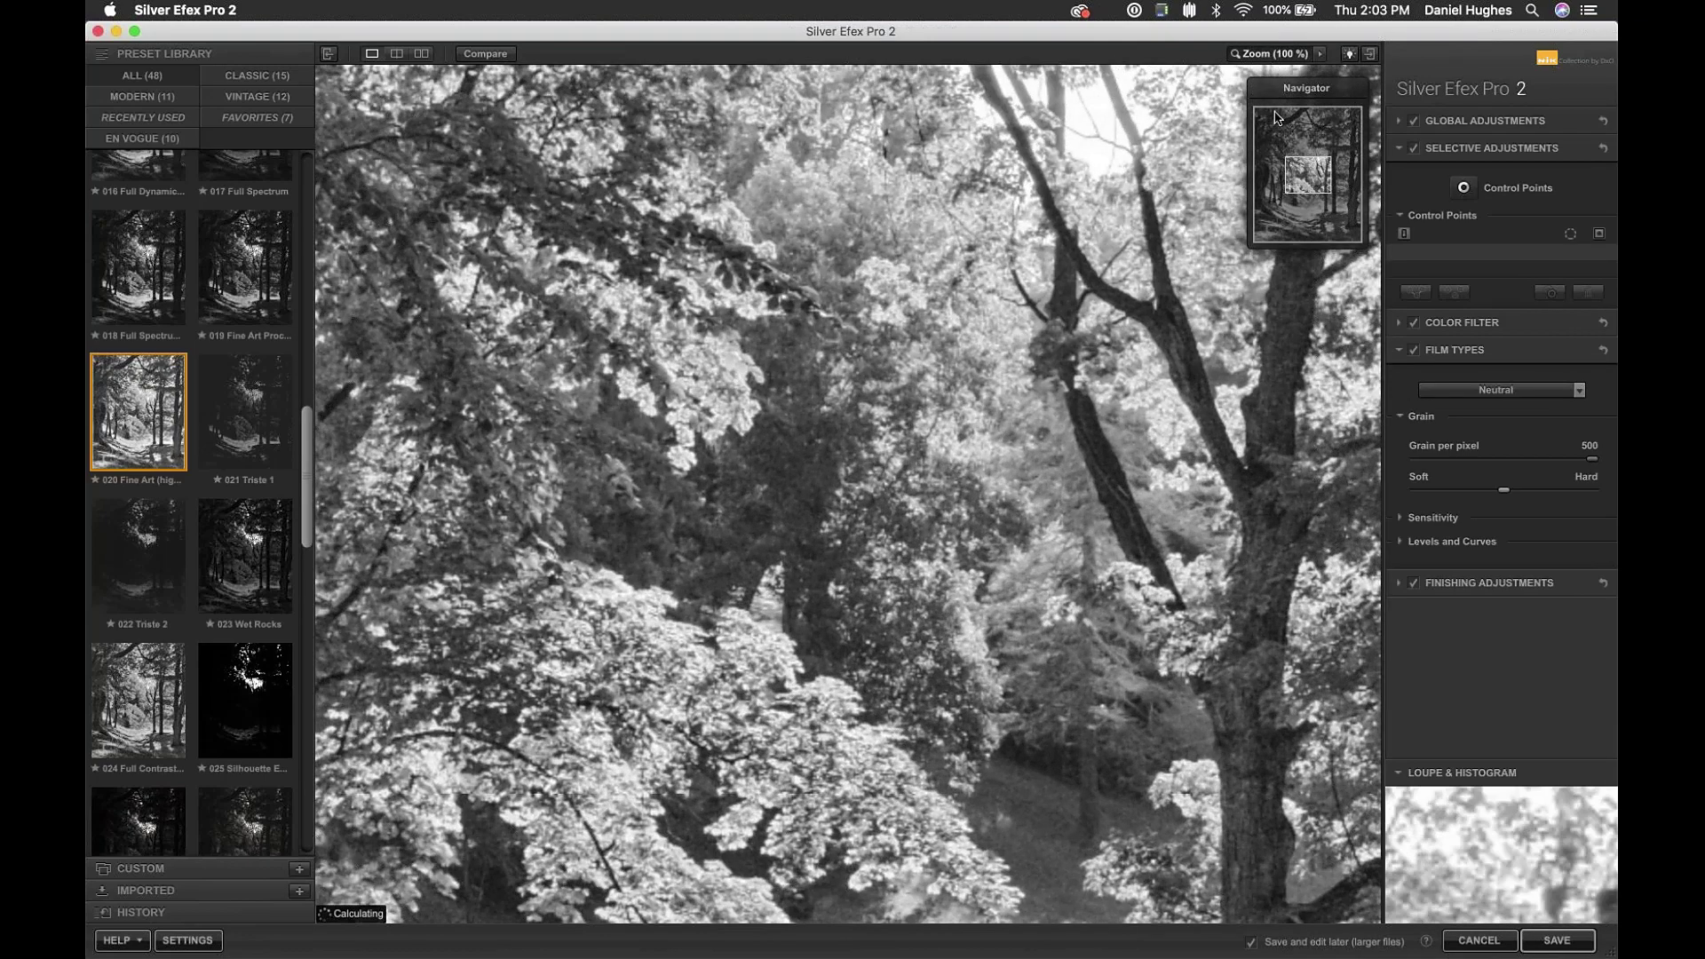
drag(1268, 105, 1298, 137)
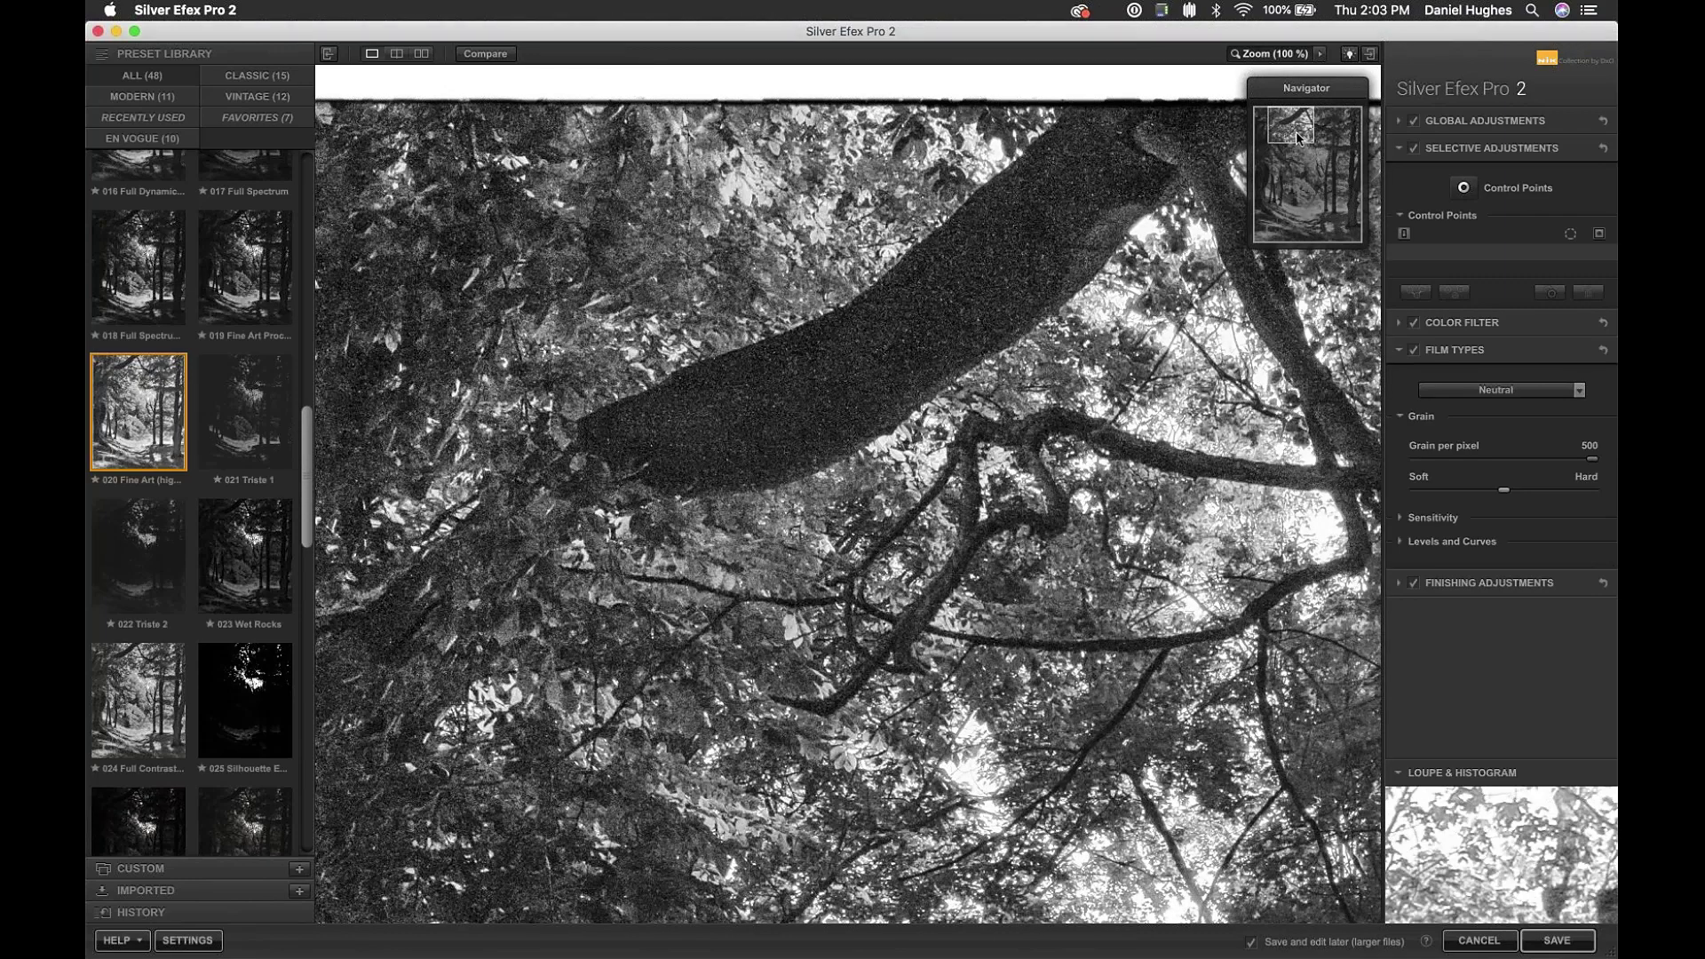
click(486, 55)
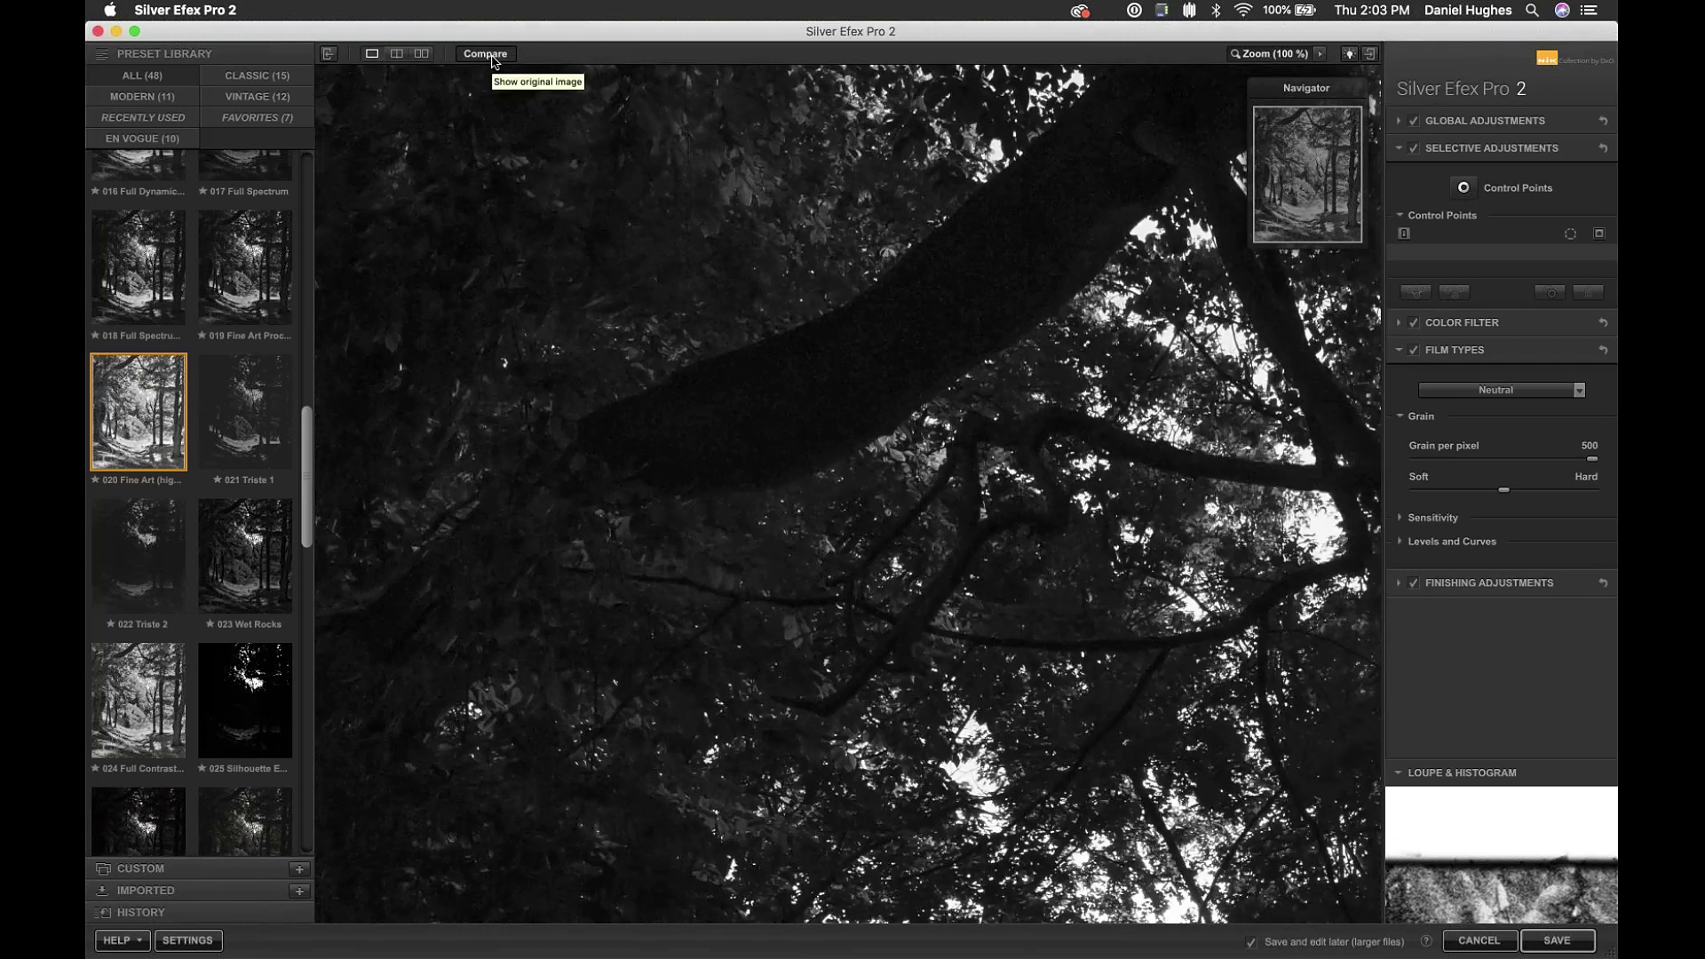
click(493, 58)
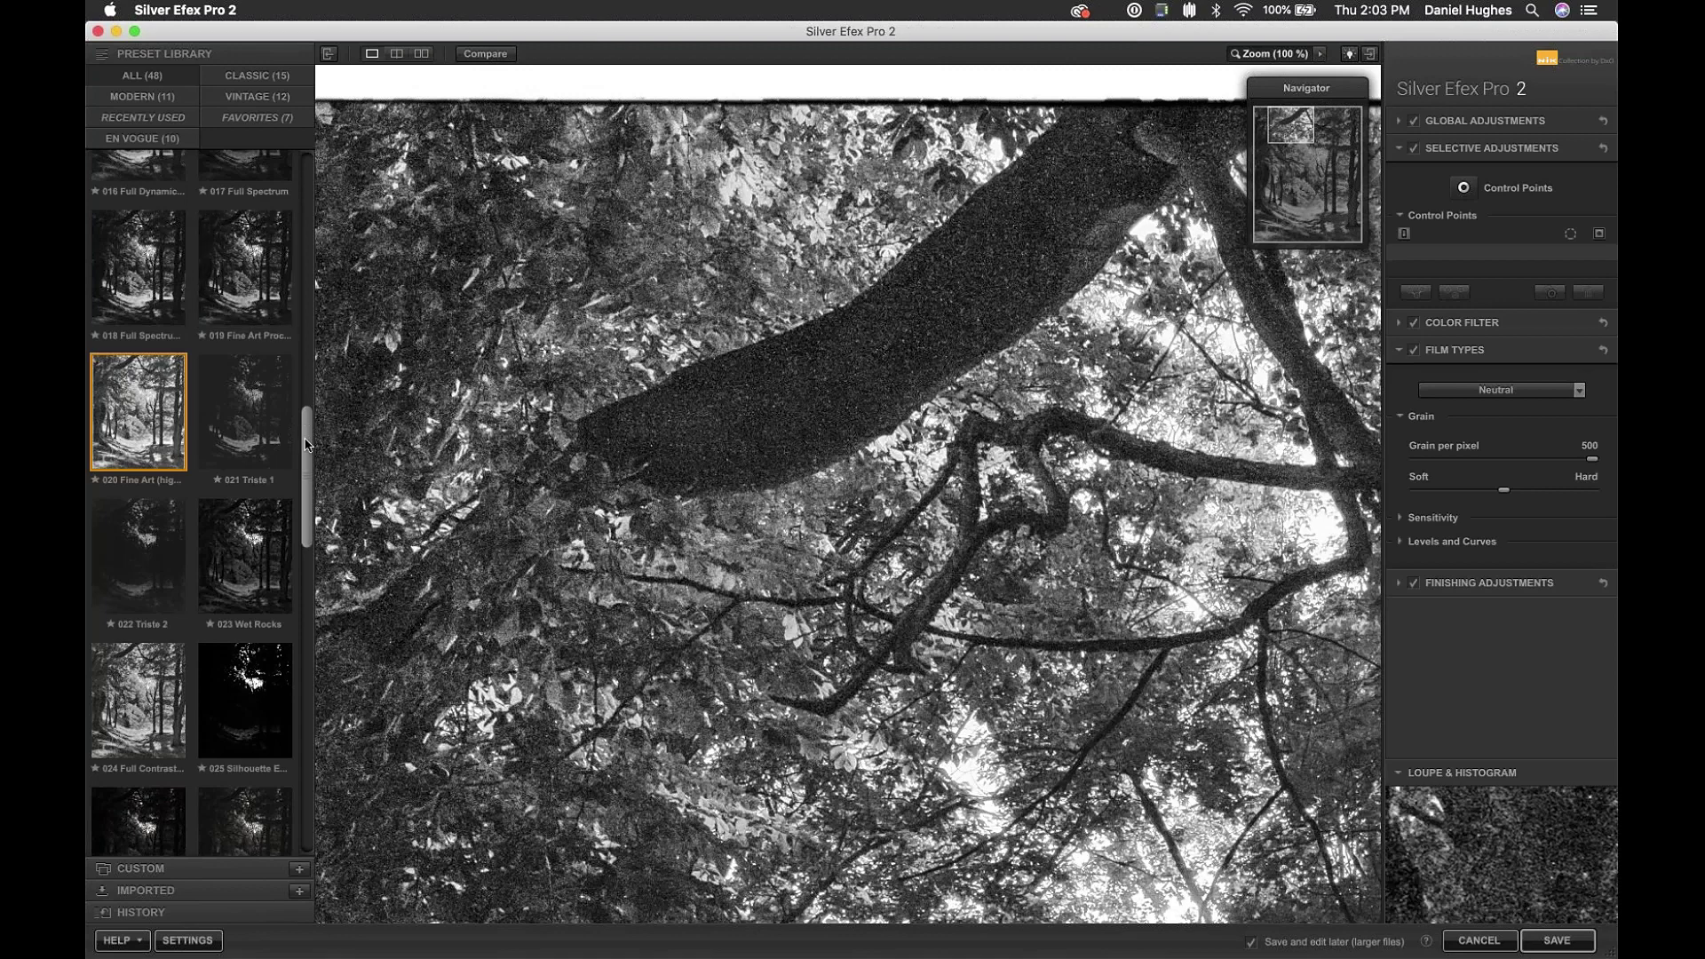
- Apply the 019 Fine Art Process preset to the forest photo
scroll(240, 408, up, 3)
click(250, 431)
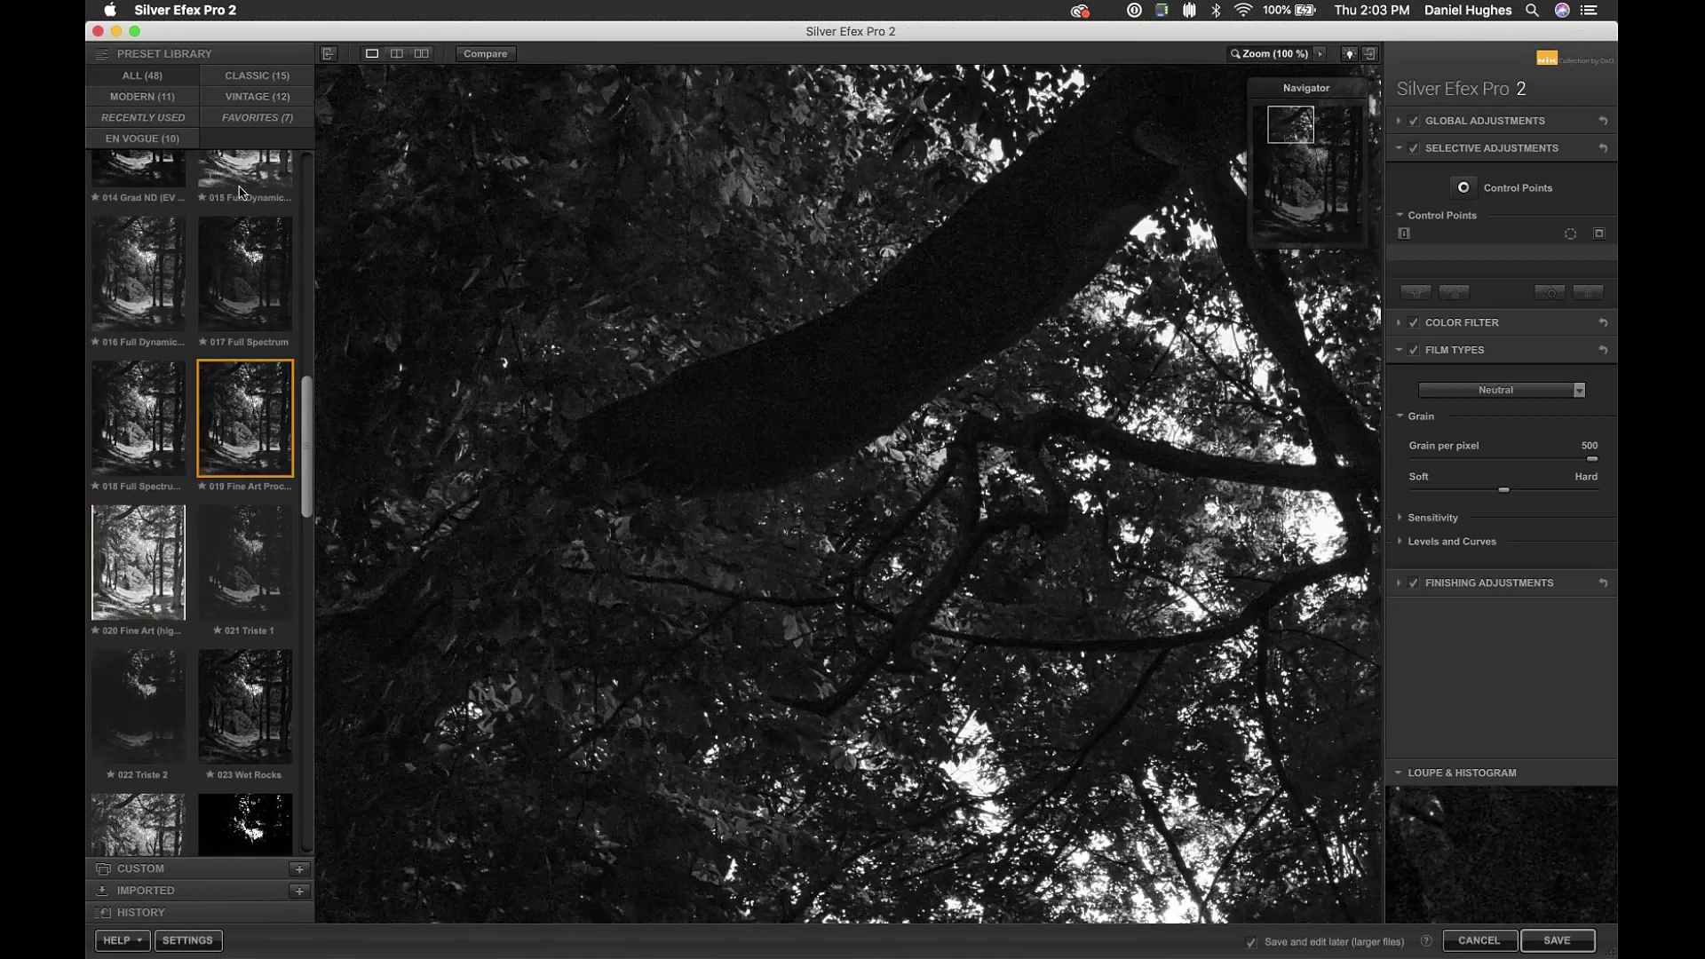
- Apply the 000 Neutral preset to the forest photo and set the film Grain per pixel to 315
click(475, 55)
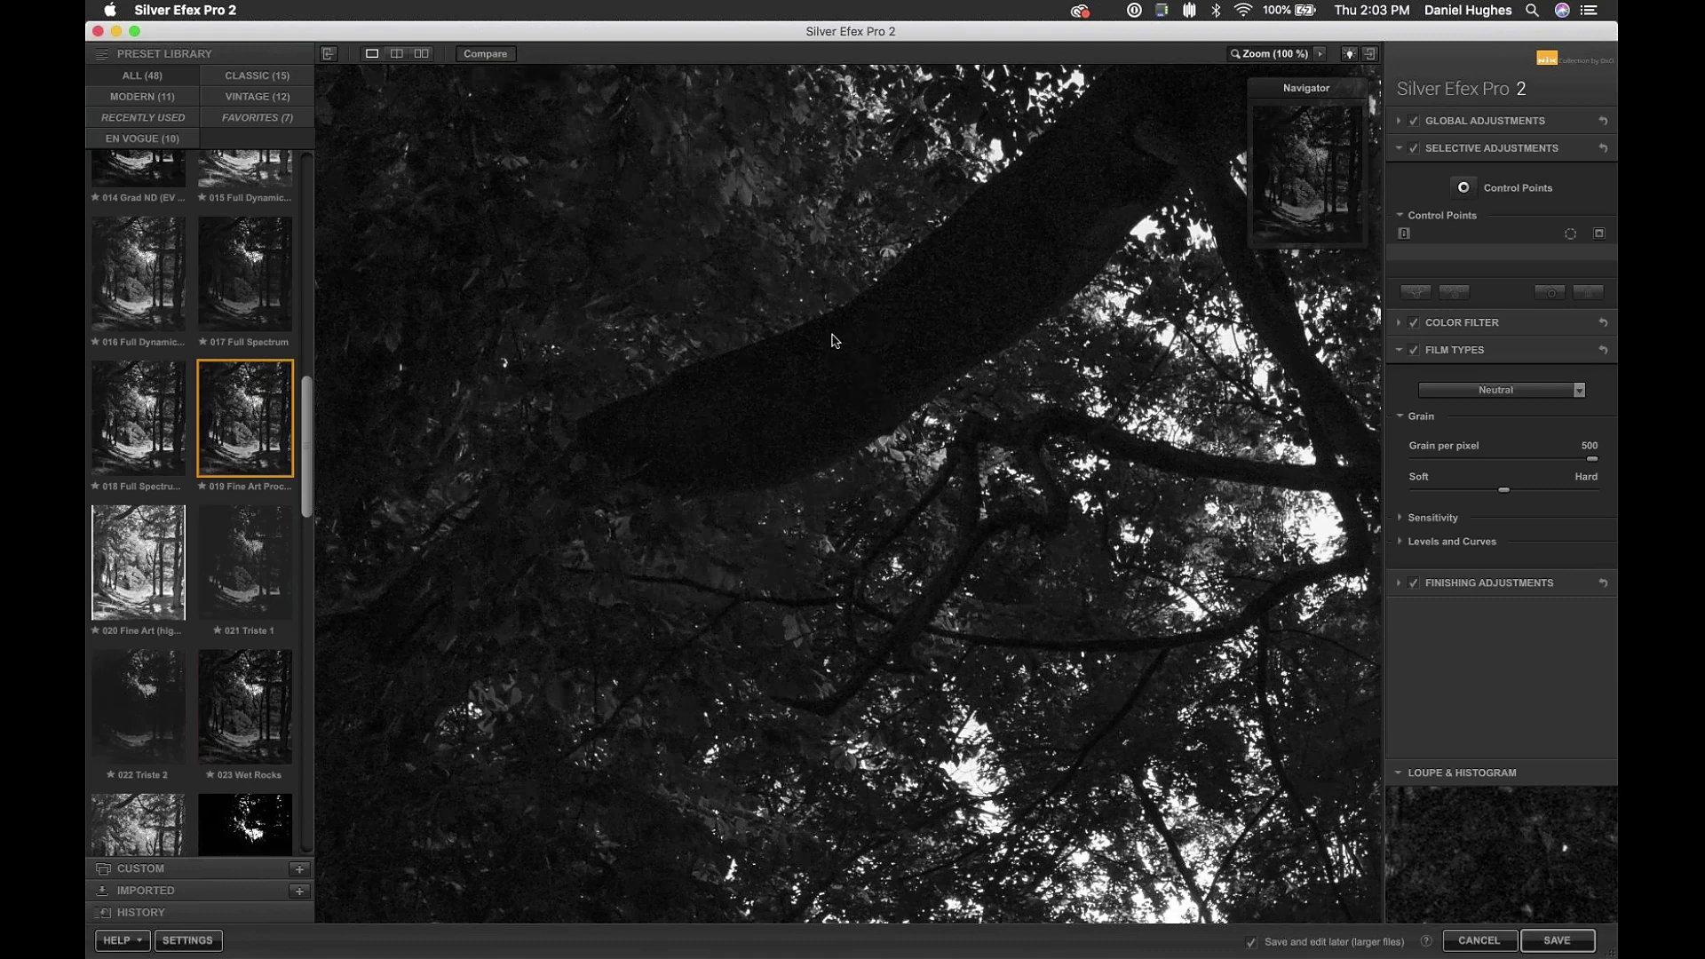
drag(308, 441, 316, 196)
click(139, 233)
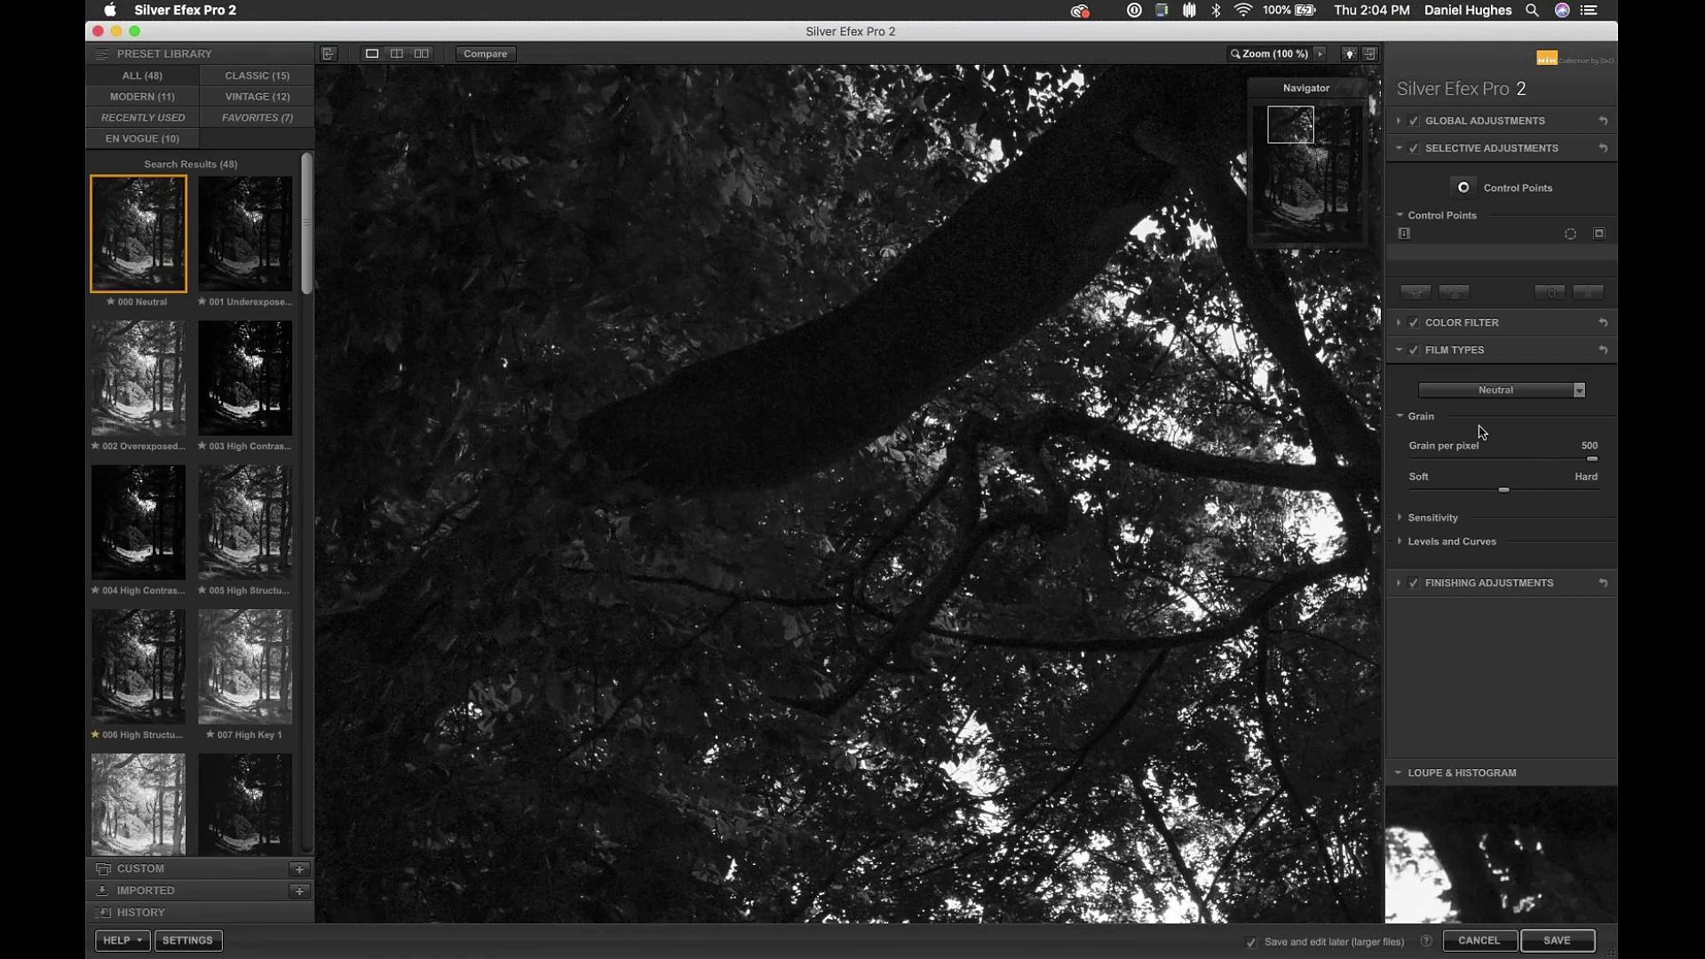
click(1442, 460)
drag(1443, 460, 1526, 460)
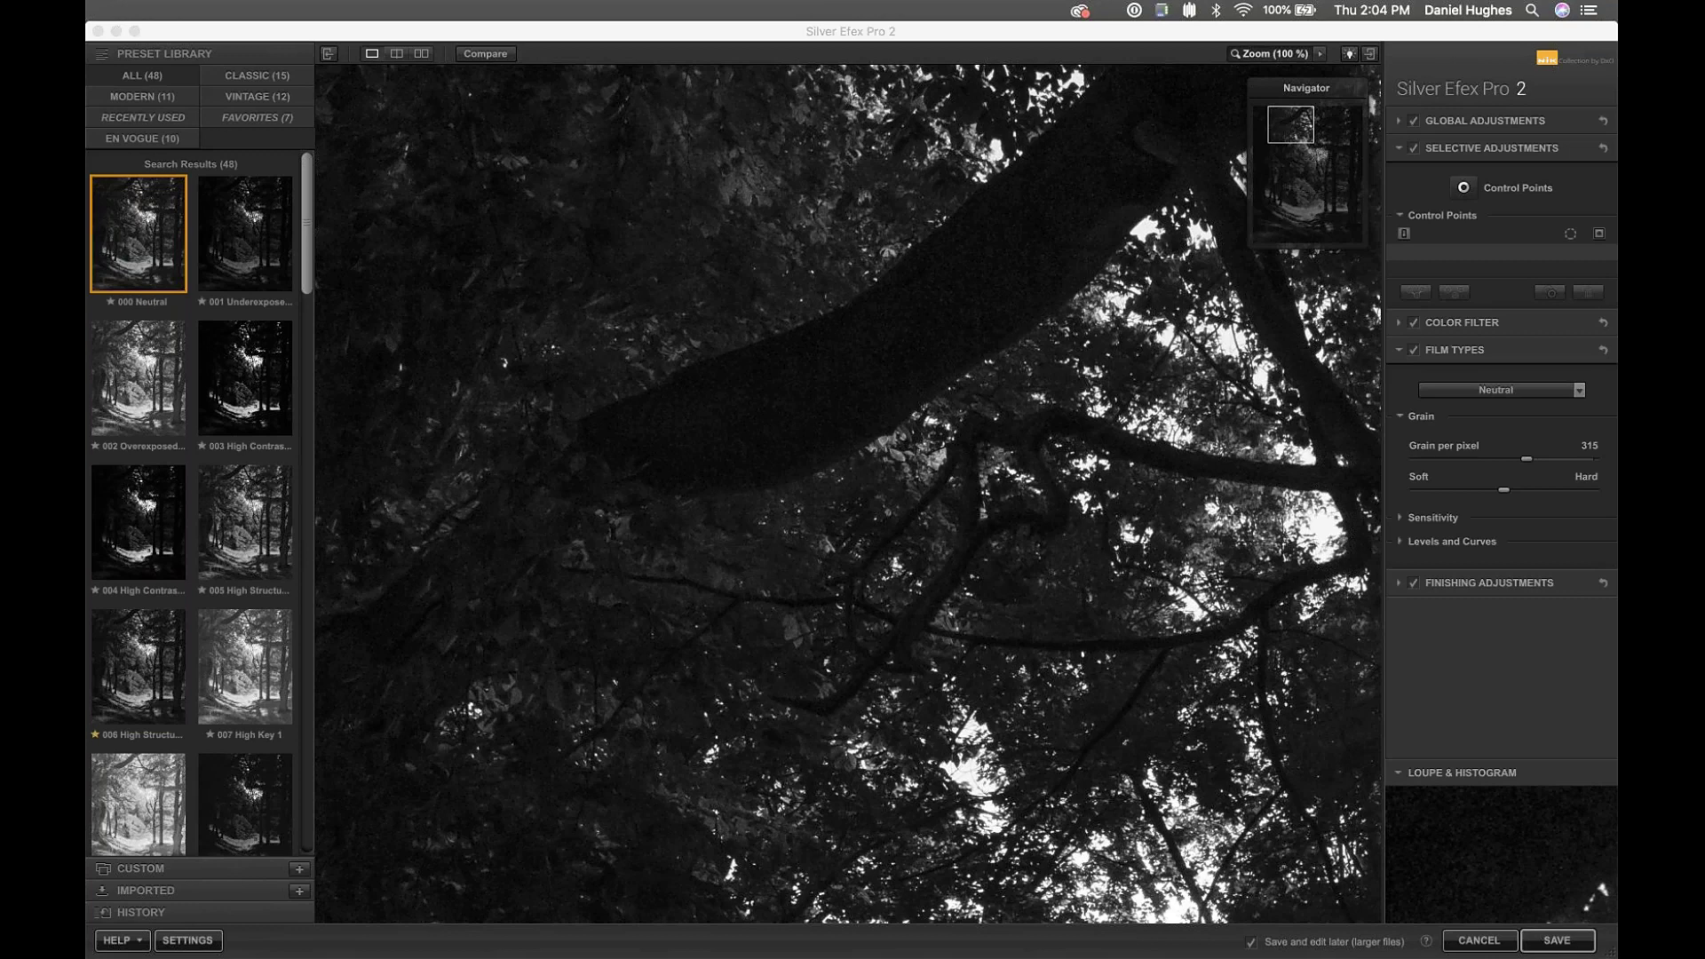
- Add a control point on the sunlit ground beside the walking couple, with a 40% size and 24% brightness
click(624, 463)
click(623, 463)
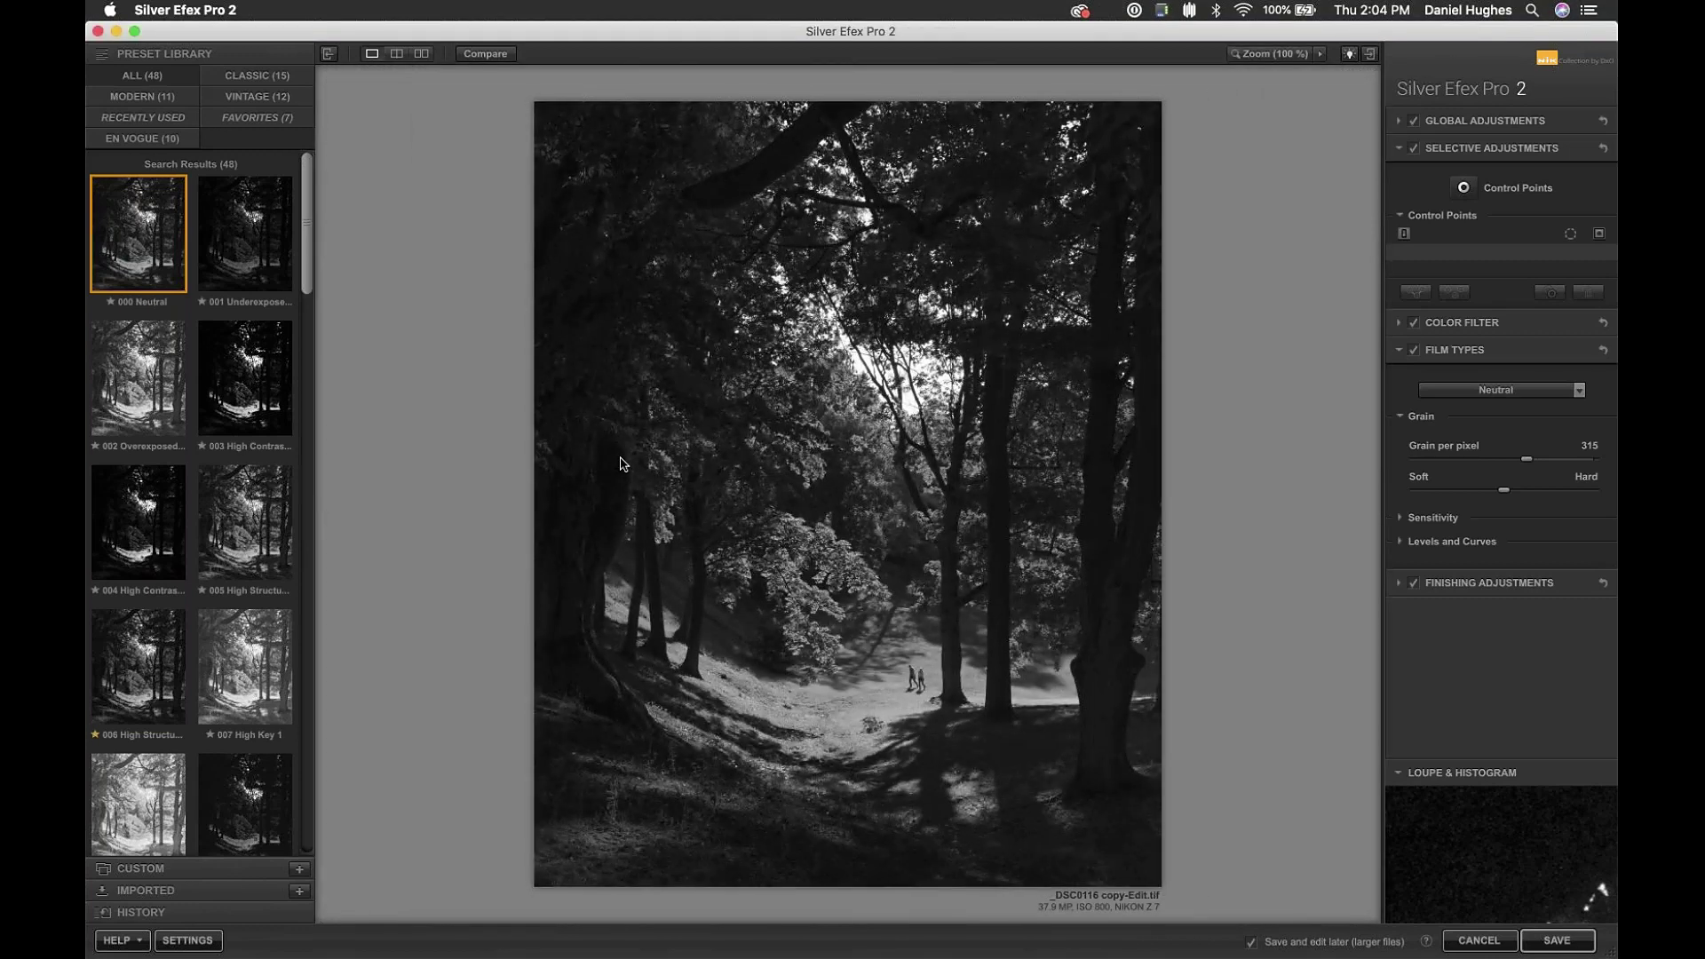
click(889, 693)
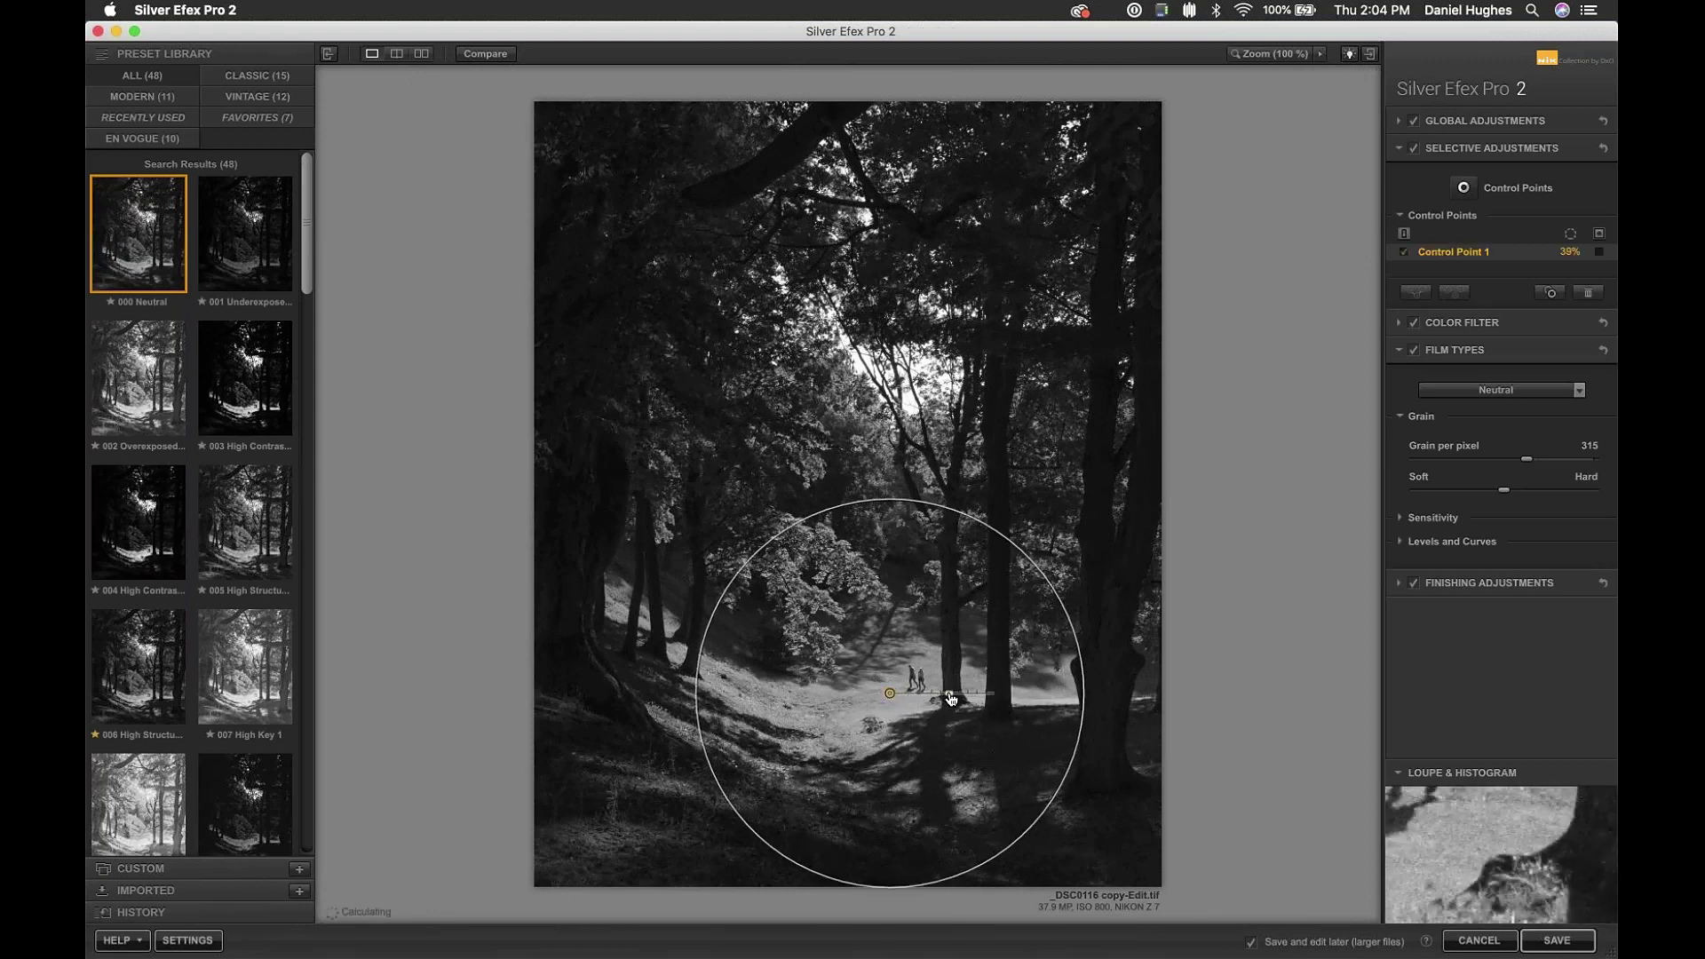
drag(962, 711, 974, 715)
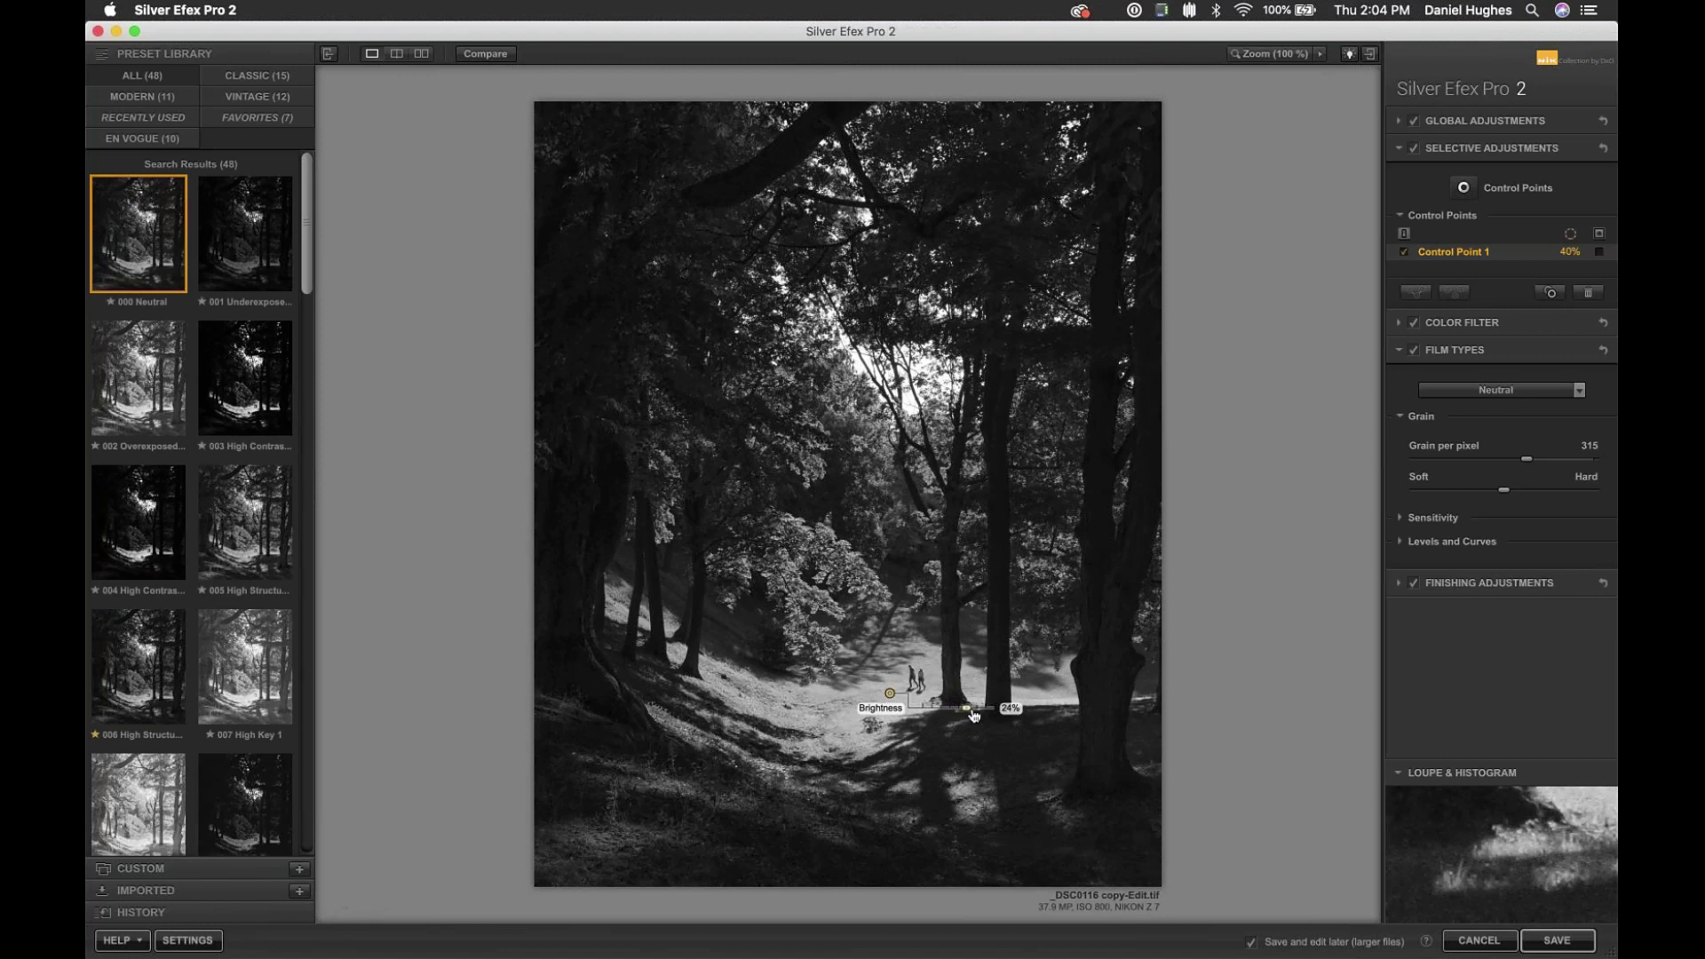
click(789, 670)
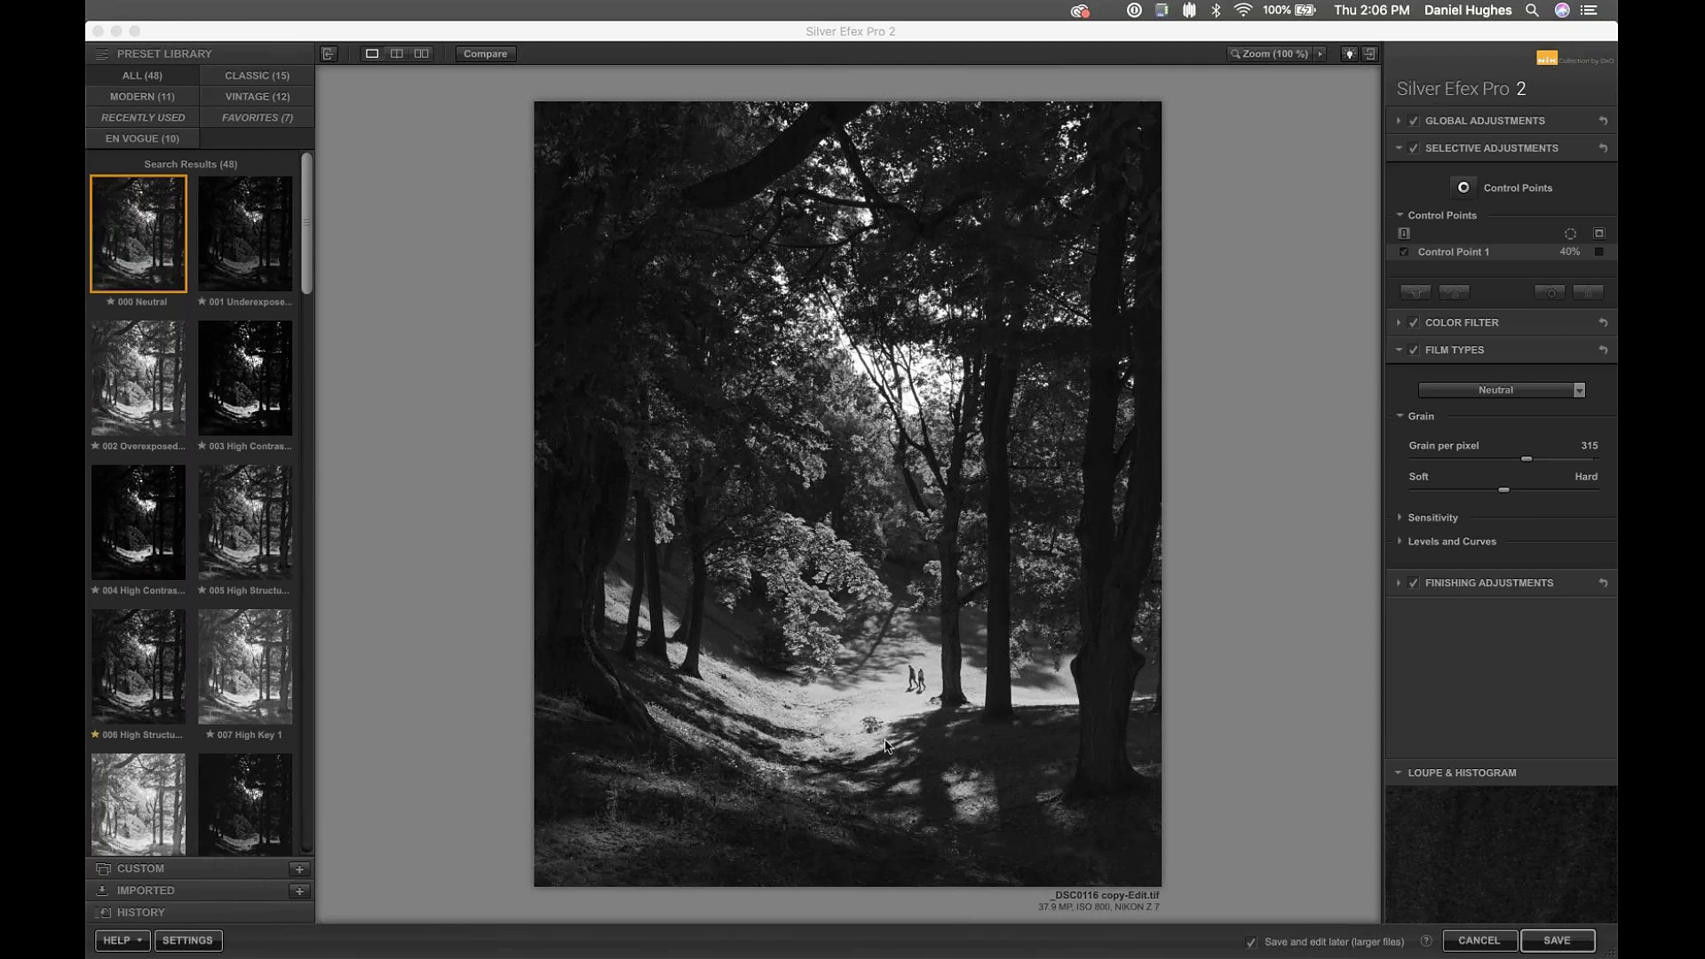
- Add a control point on the dark ground in the photo's lower-left corner and set its size to 22%
click(1310, 216)
click(1464, 191)
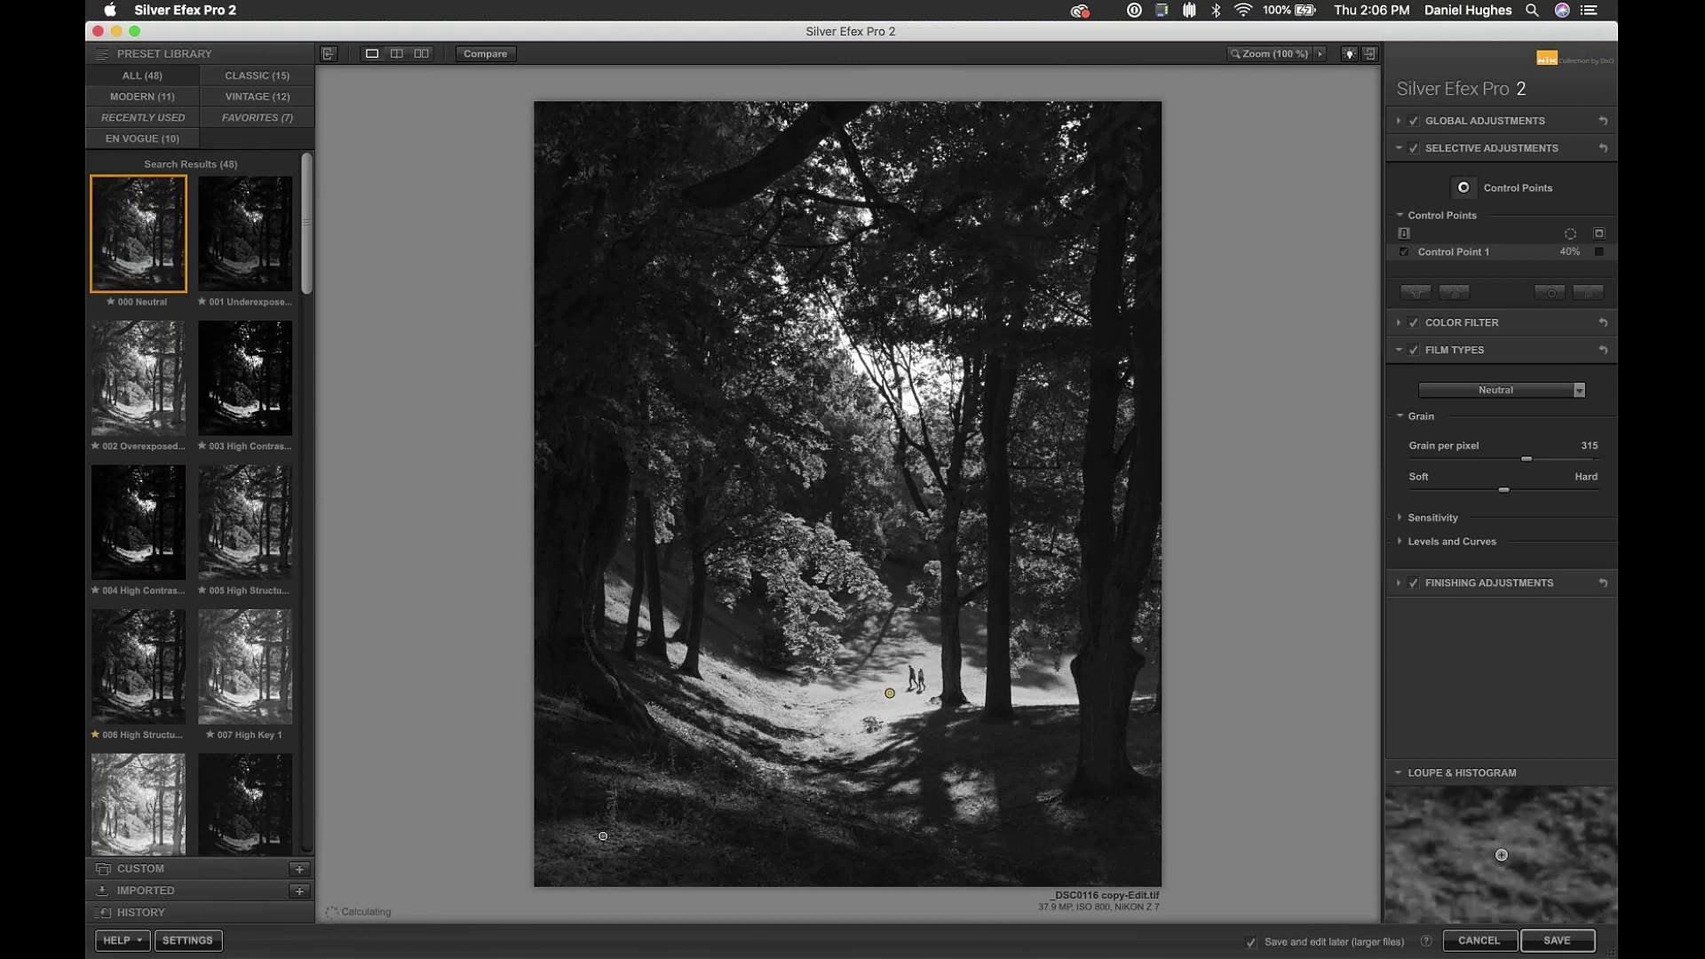
click(603, 837)
drag(651, 842, 652, 837)
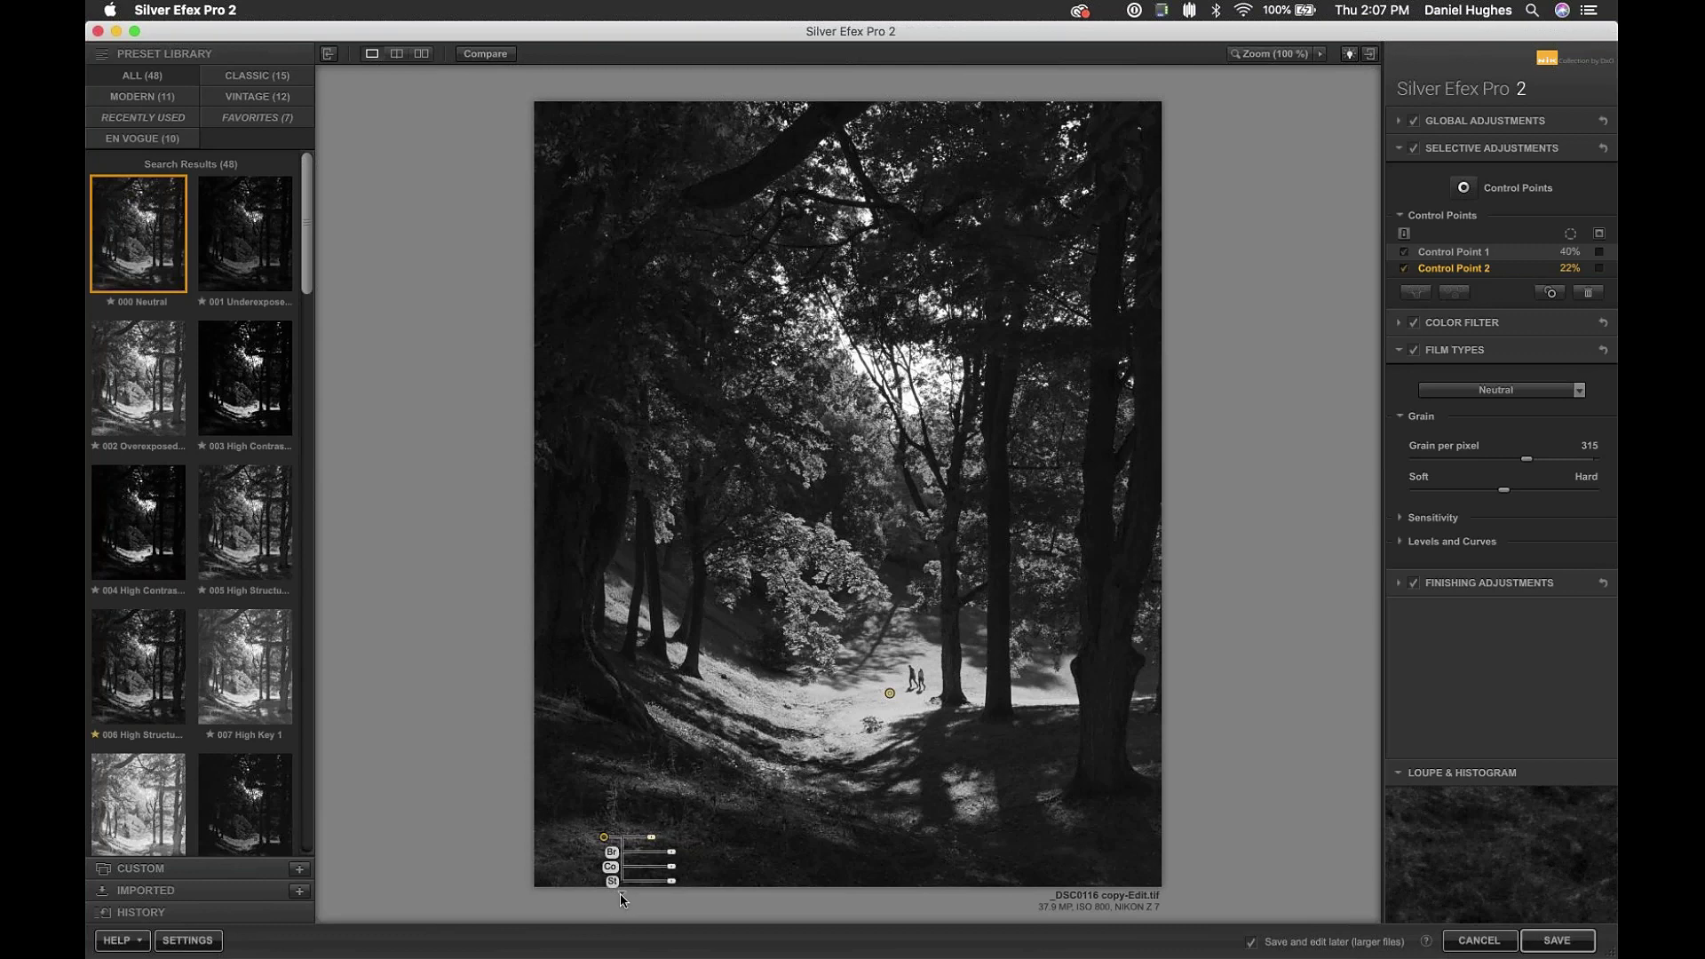
- Reveal all adjustment sliders of the lower-left control point and fine-tune its position on the shaded ground
mouse_move(604, 836)
mouse_down()
mouse_move(604, 857)
mouse_move(602, 840)
mouse_up()
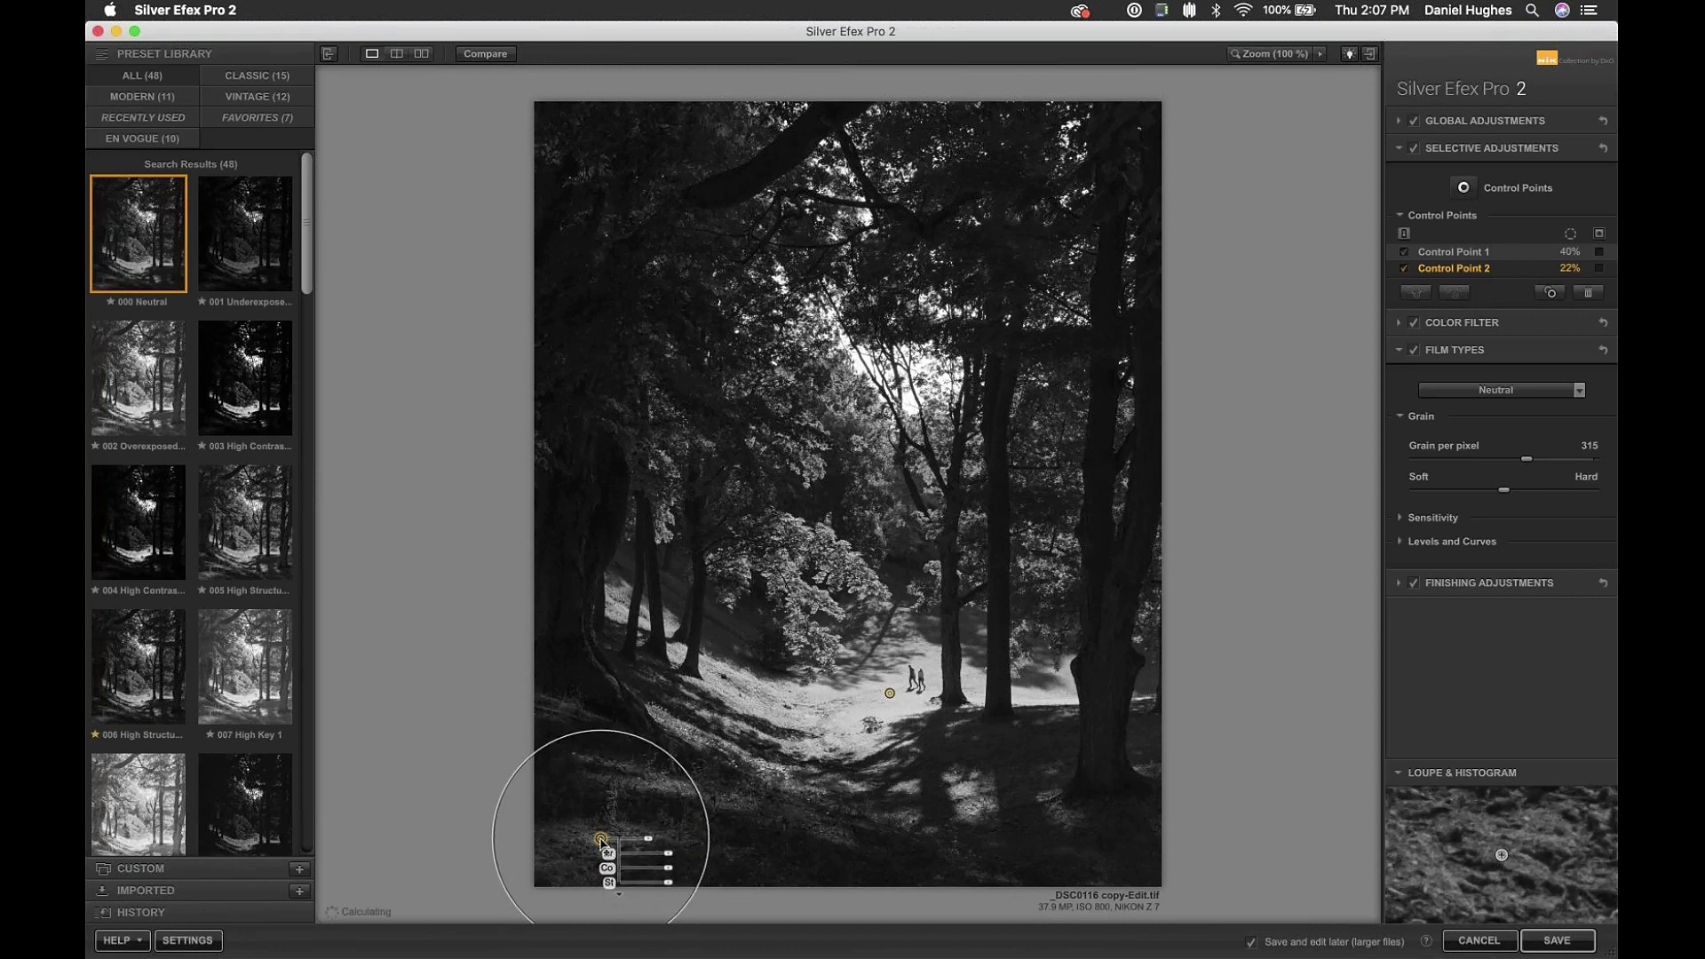
click(619, 894)
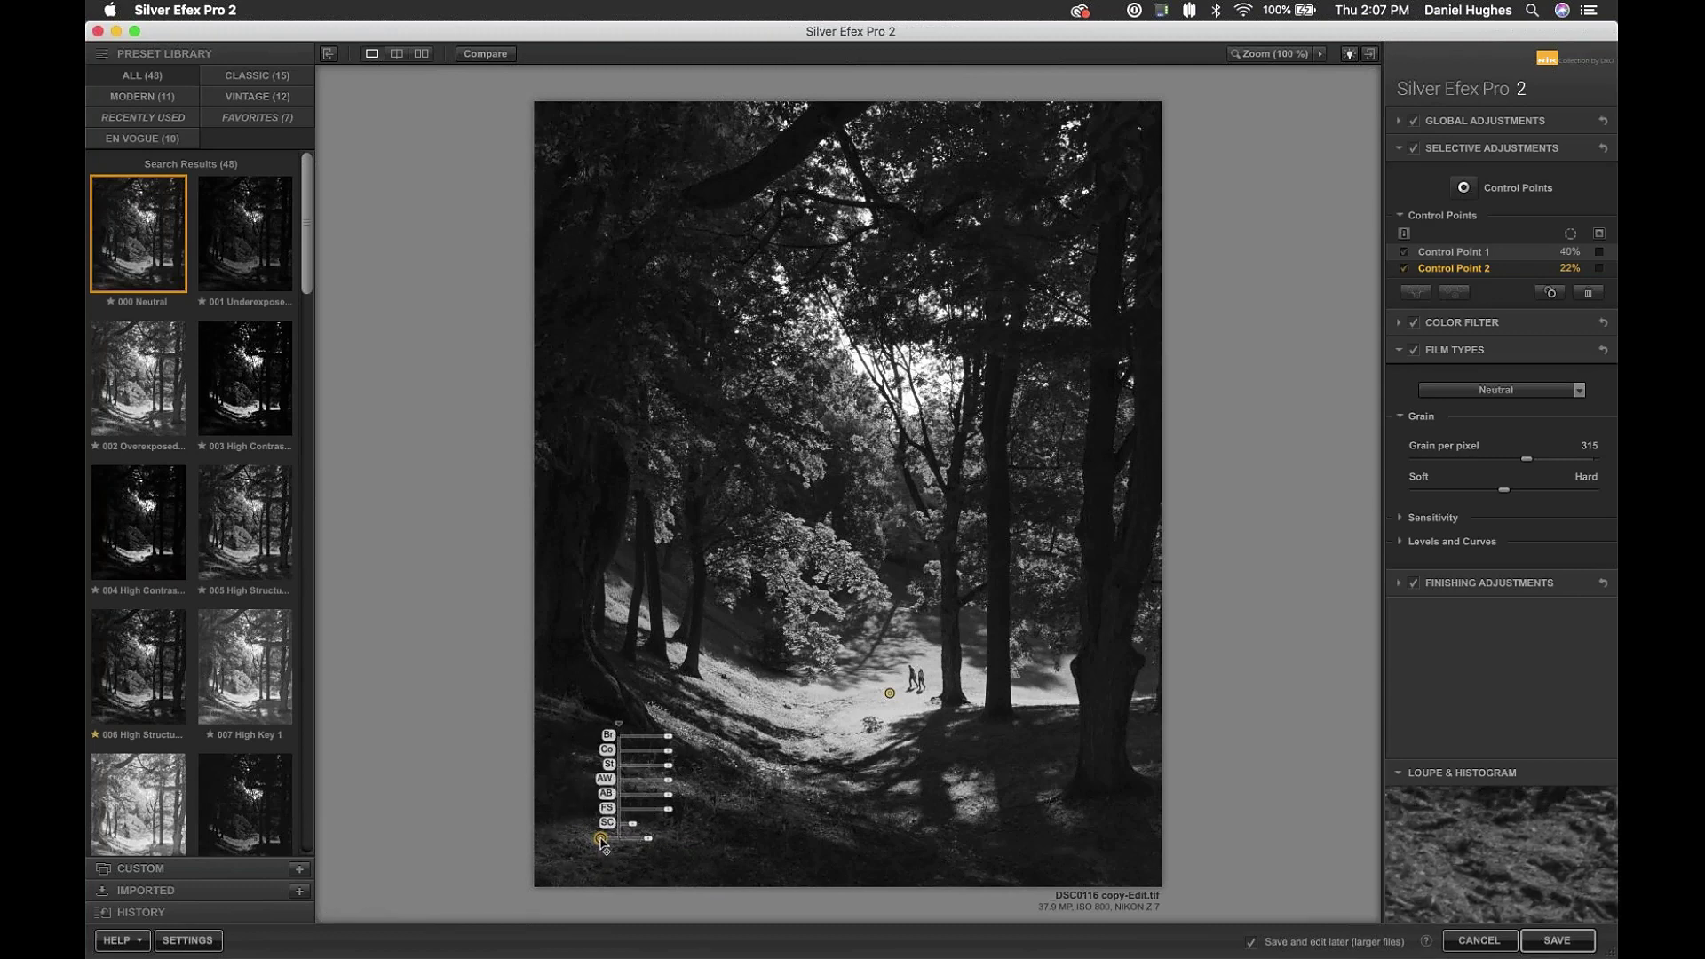
mouse_move(601, 841)
mouse_down()
mouse_move(604, 807)
mouse_move(607, 824)
mouse_up()
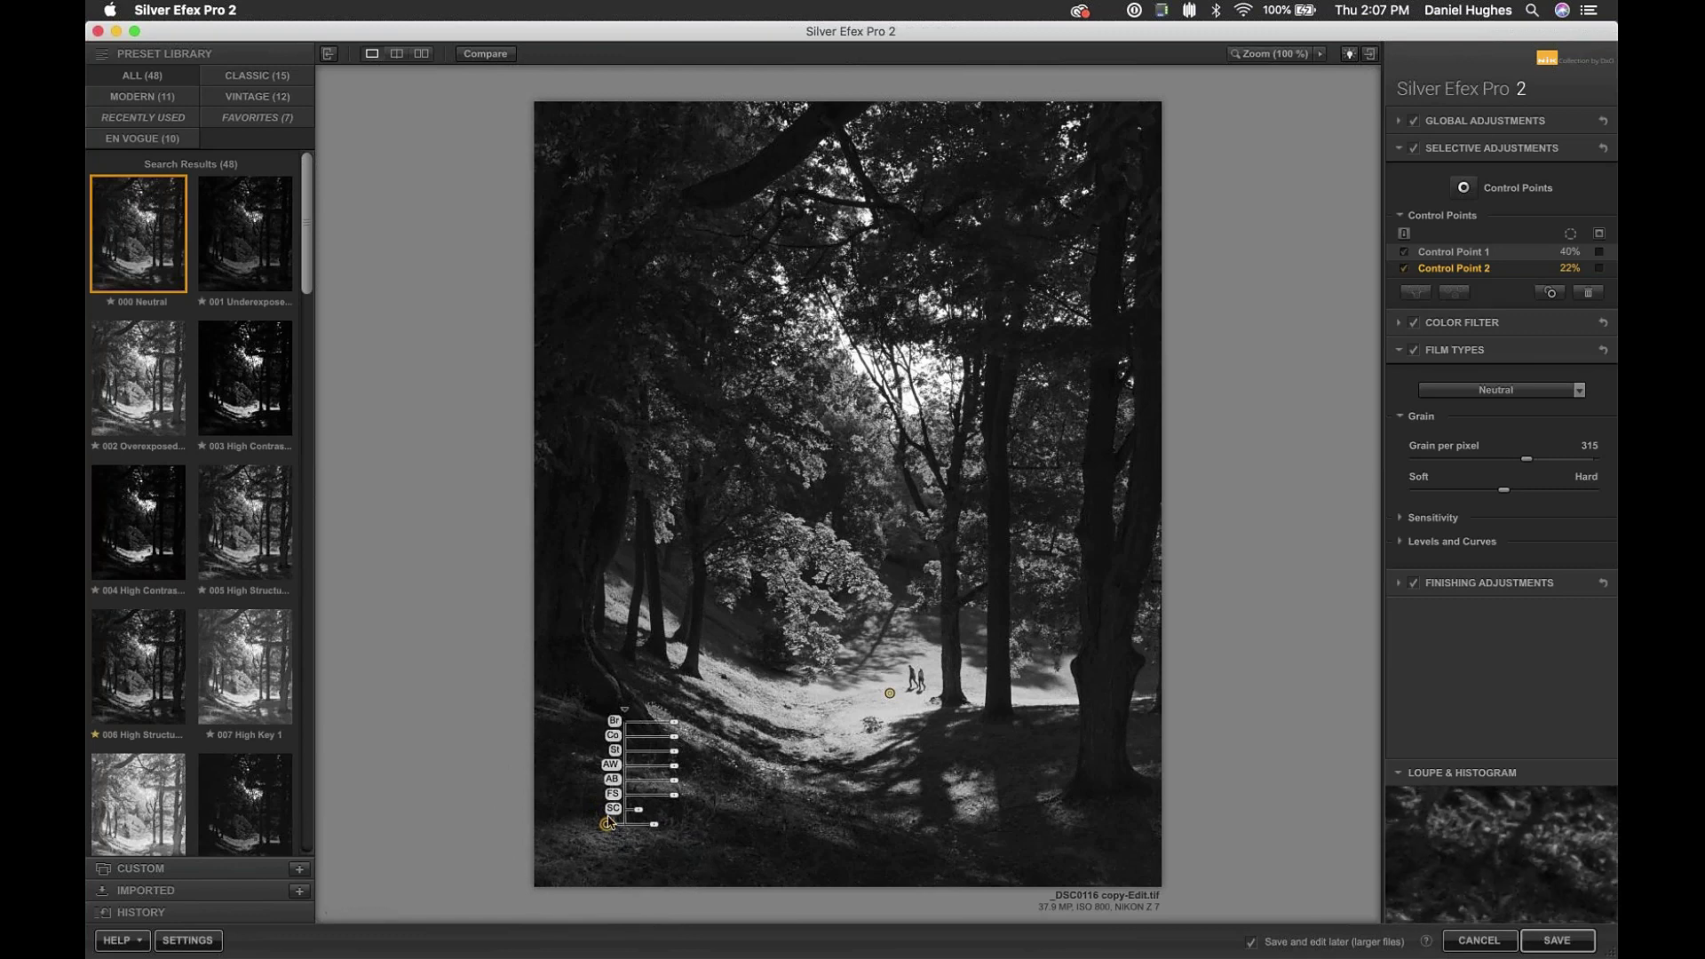
mouse_move(608, 823)
mouse_down()
mouse_move(609, 788)
mouse_move(609, 835)
mouse_up()
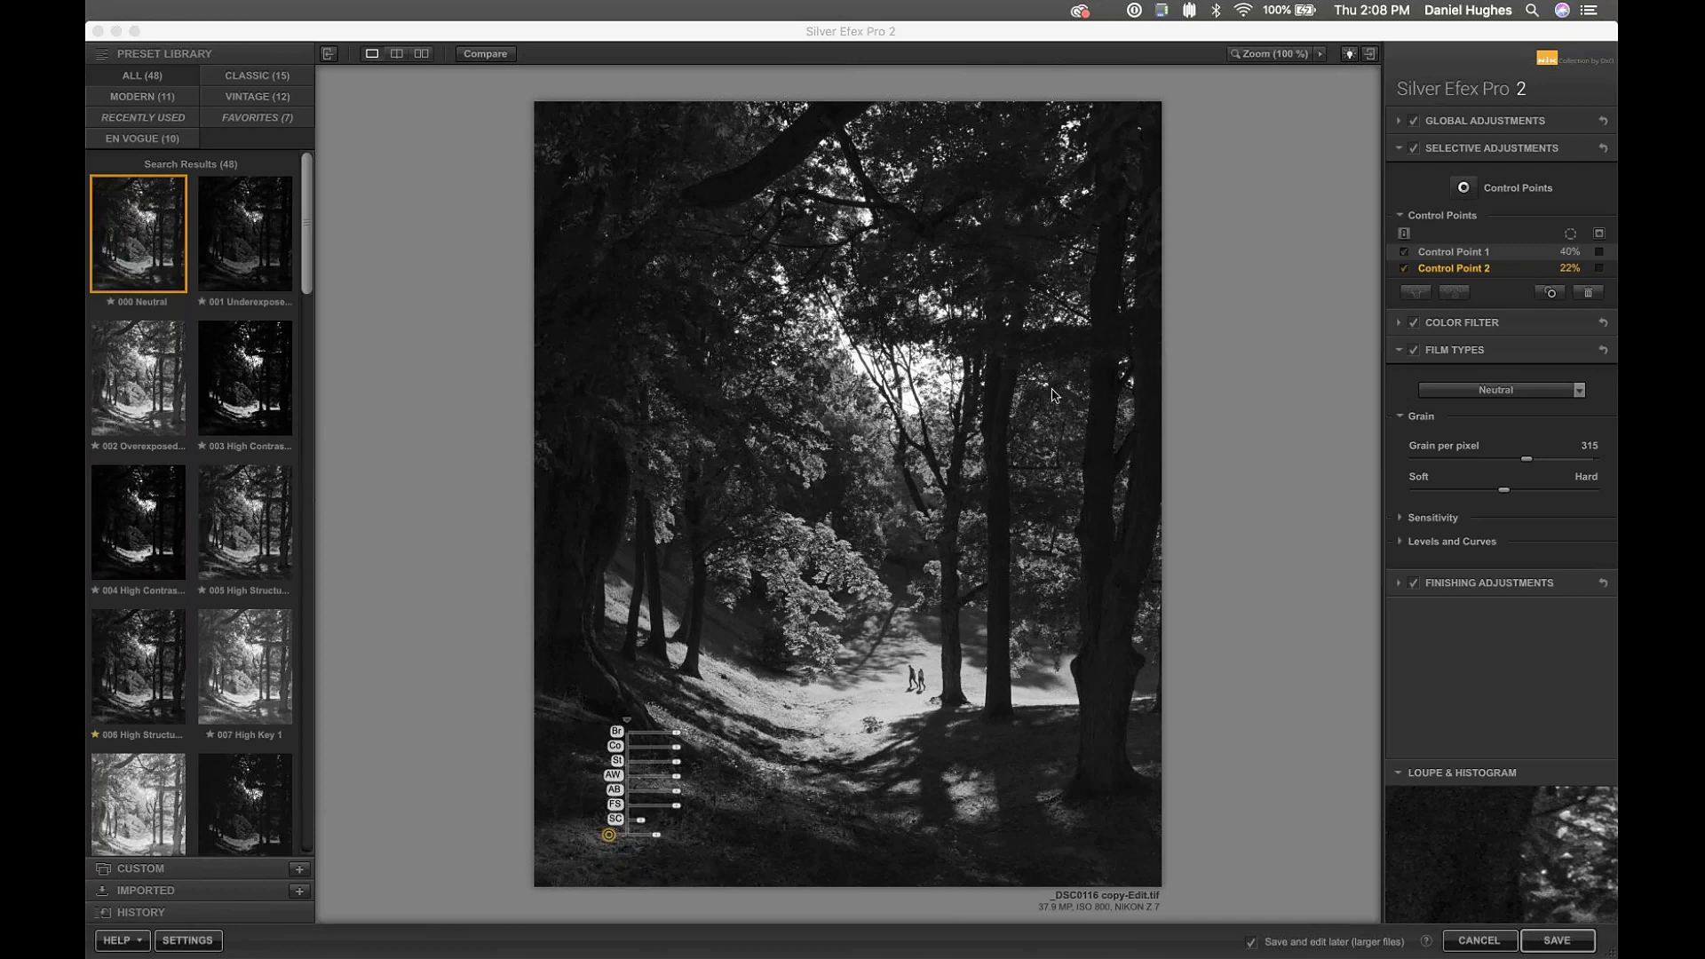
- Add a control point on the photo's upper-left foliage at 42% size and raise its Amplify Whites and Contrast
click(599, 240)
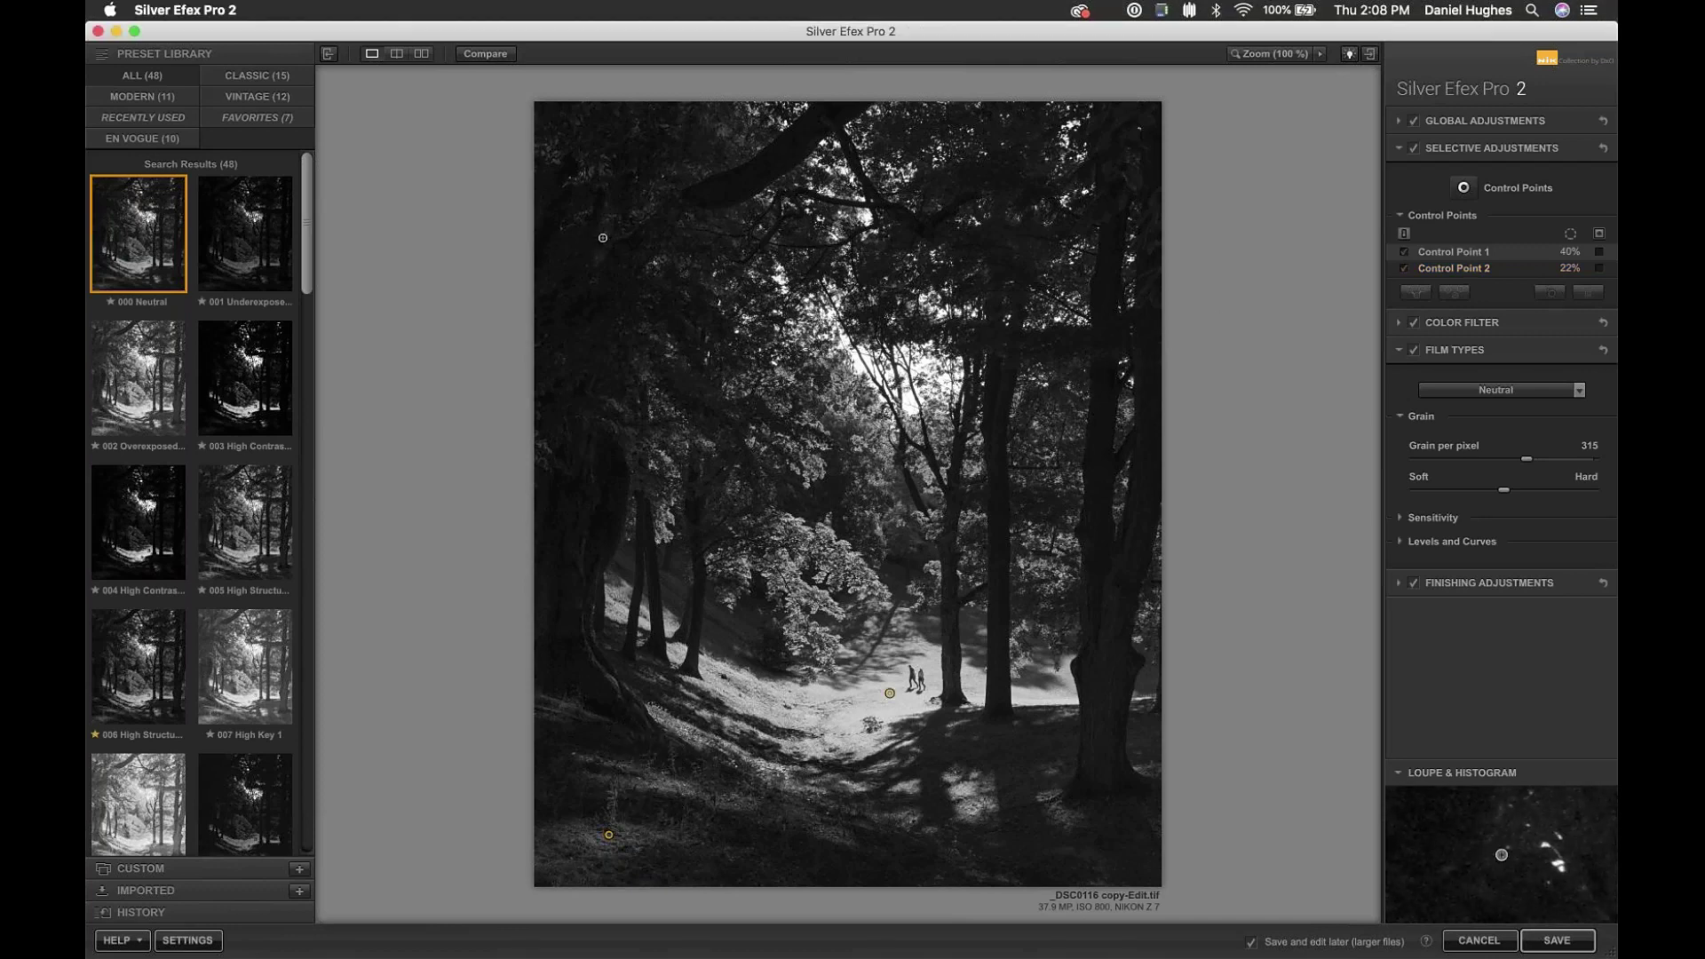
click(626, 191)
drag(675, 199, 689, 191)
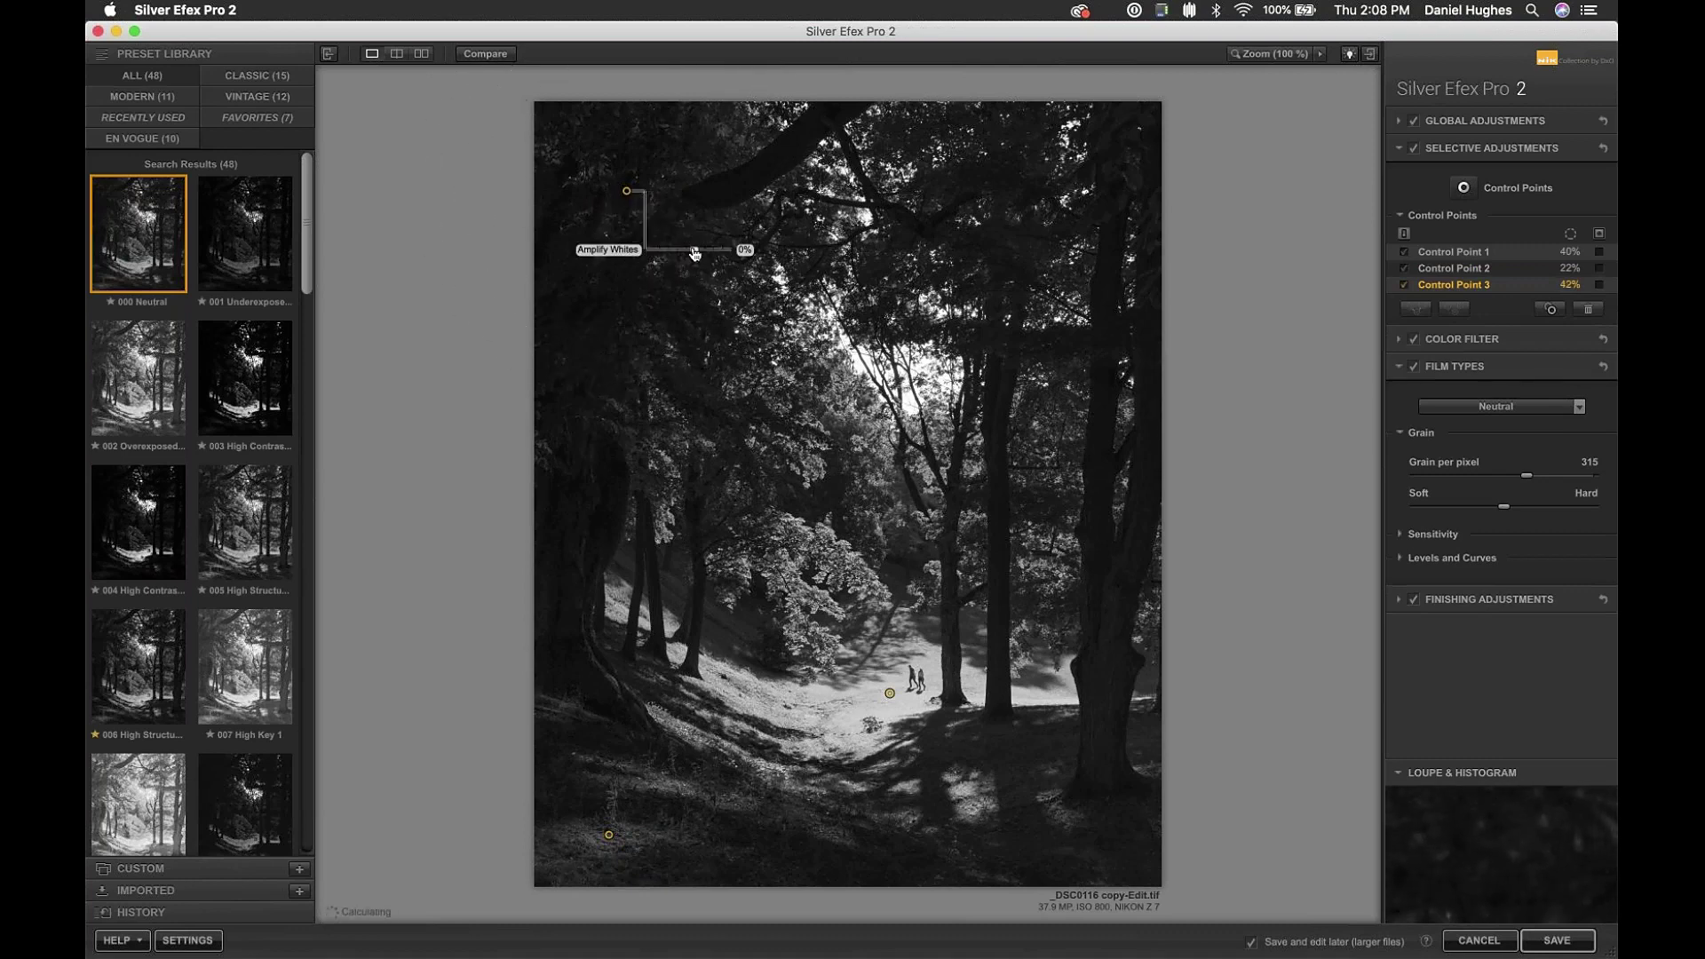
mouse_move(694, 249)
mouse_down()
mouse_move(701, 221)
mouse_move(714, 228)
mouse_up()
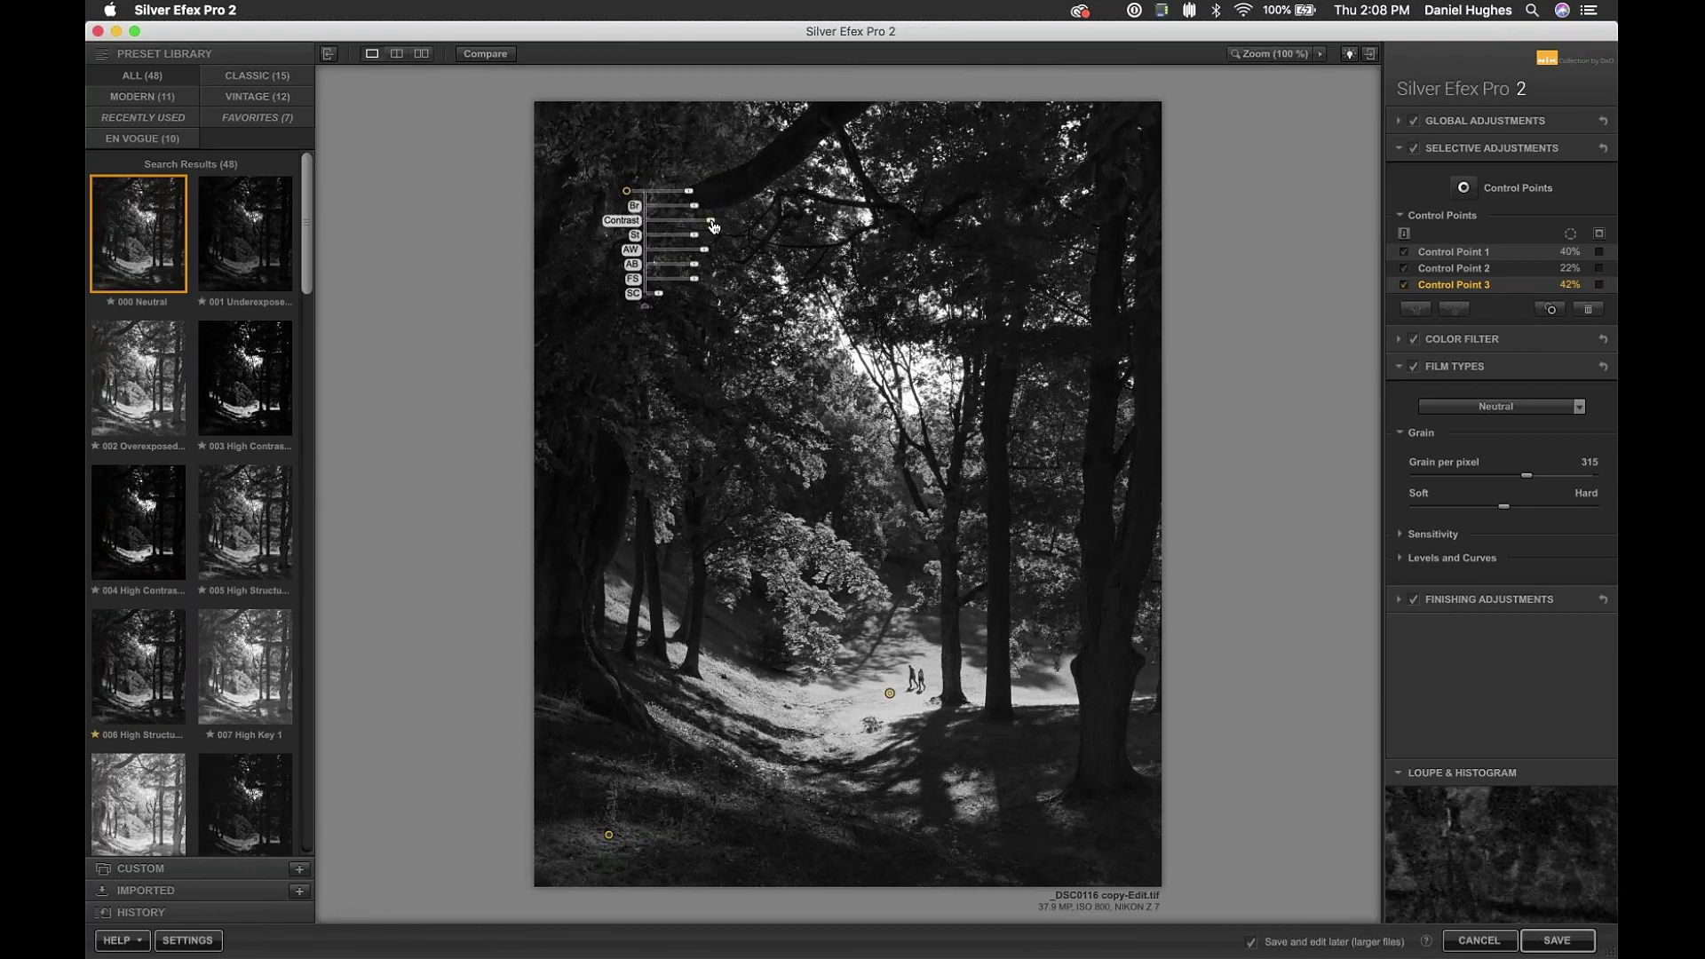
click(817, 339)
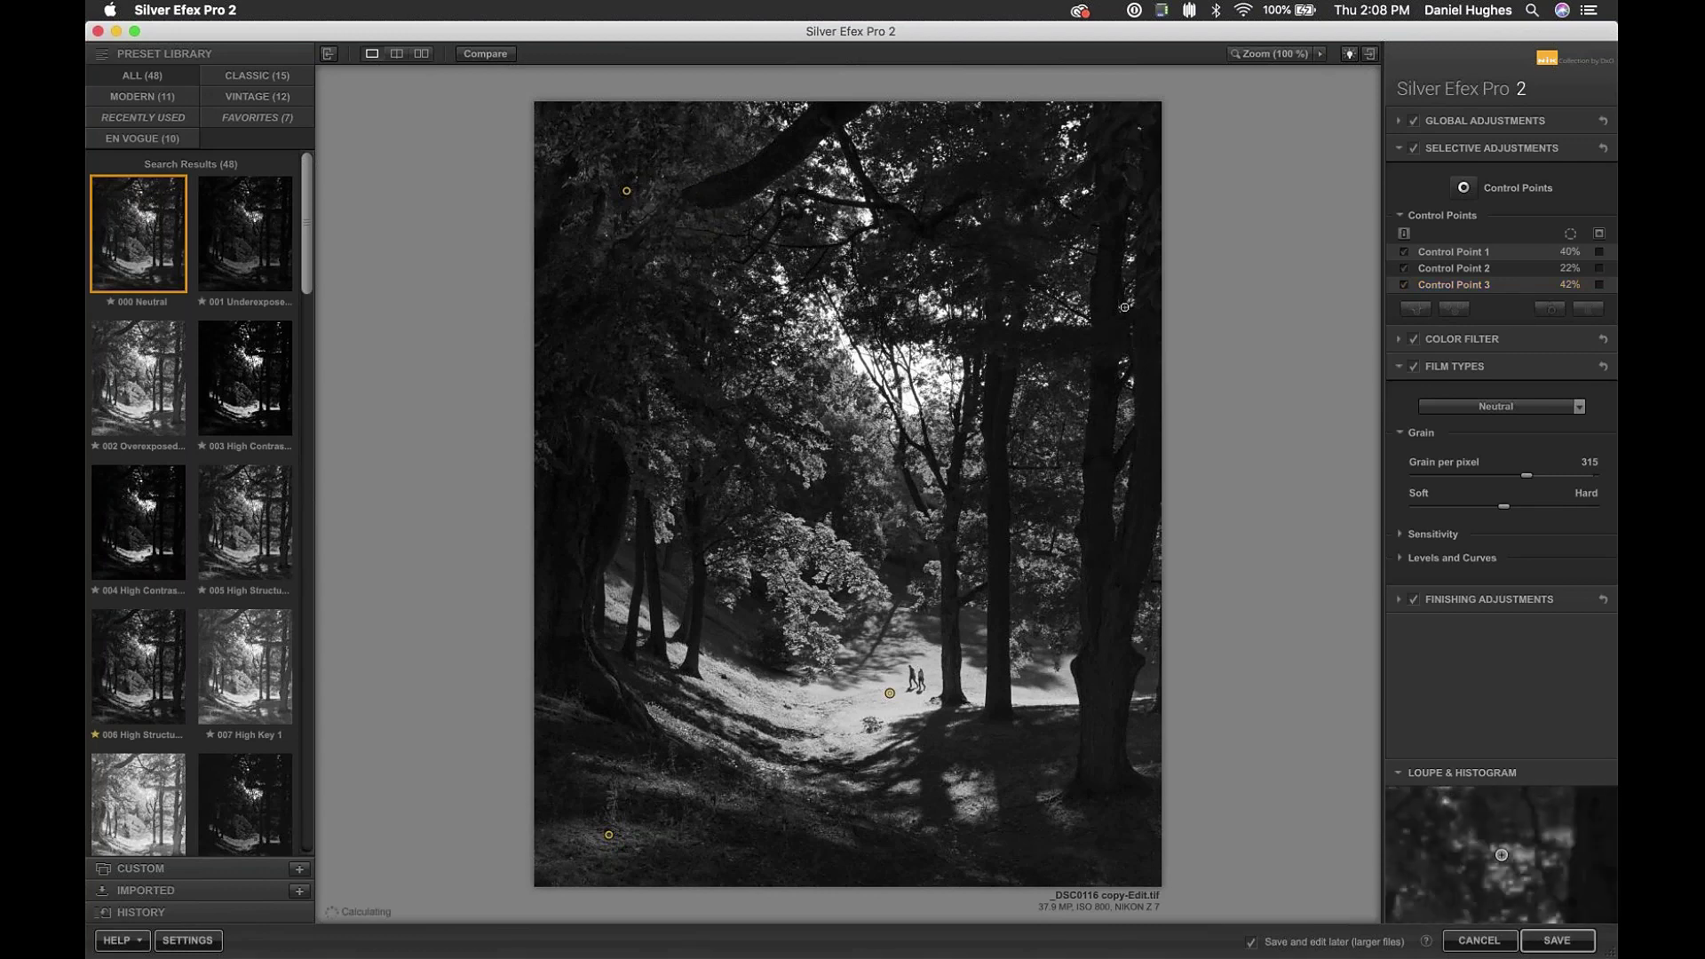
- Add control points on the upper-right tree at 46% size and the lower-right ground at 35%, raising the latter's Amplify Whites
click(1110, 239)
drag(1155, 240, 1174, 259)
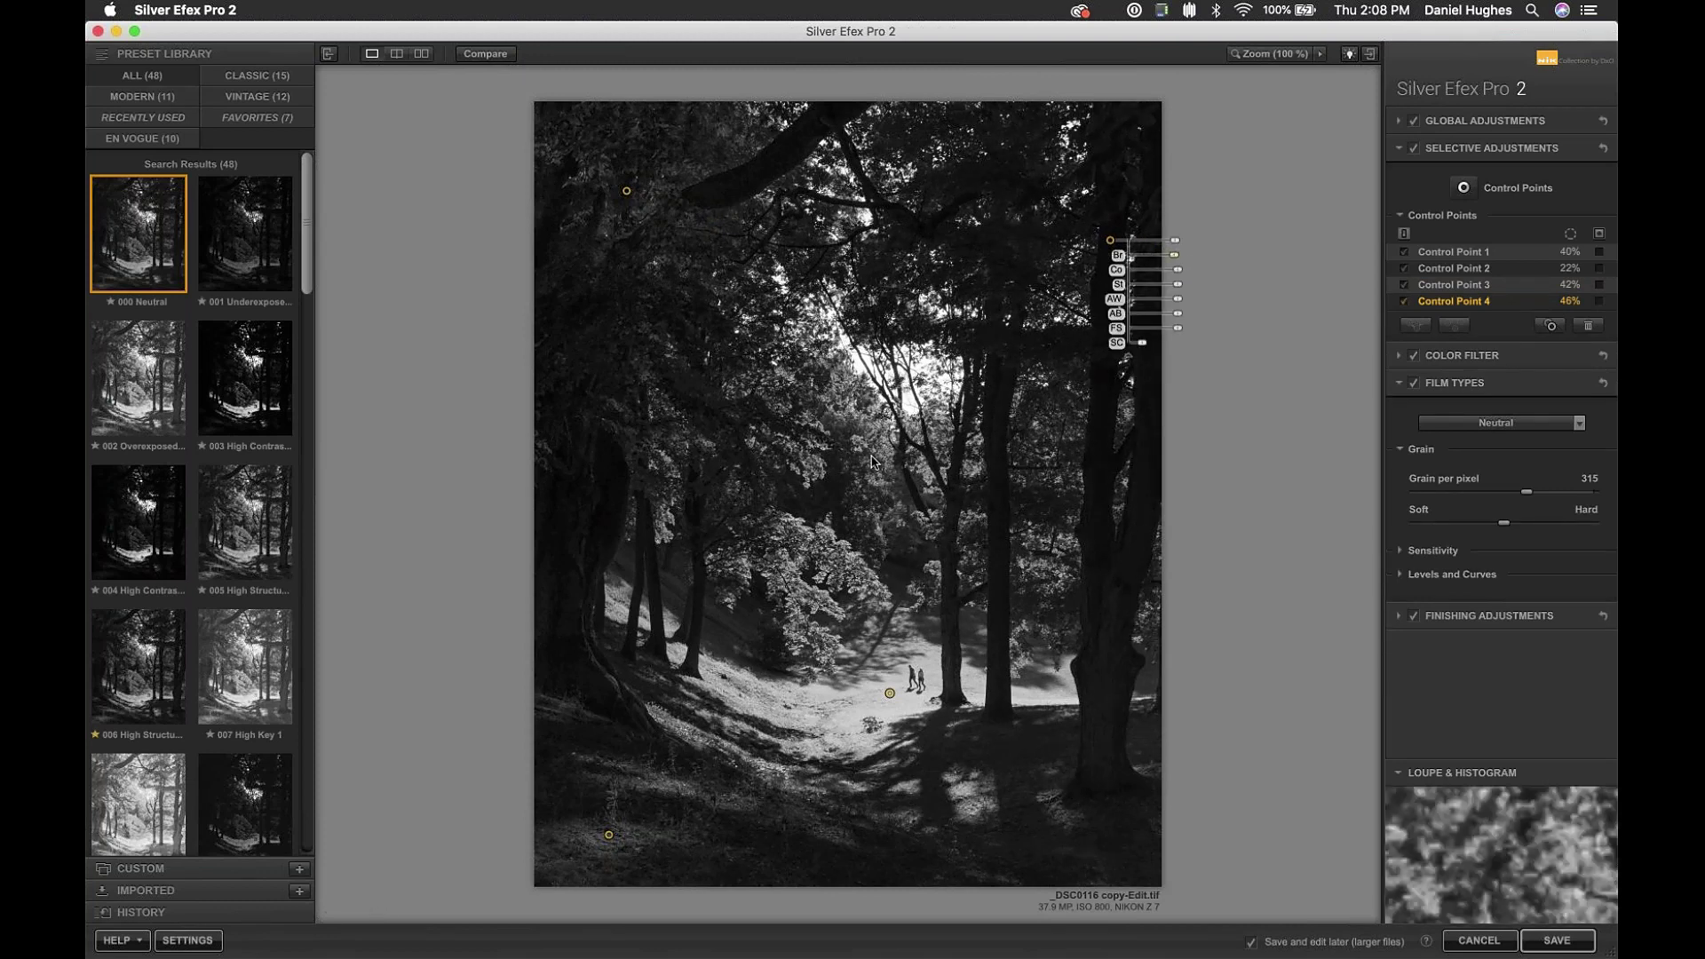
click(1108, 828)
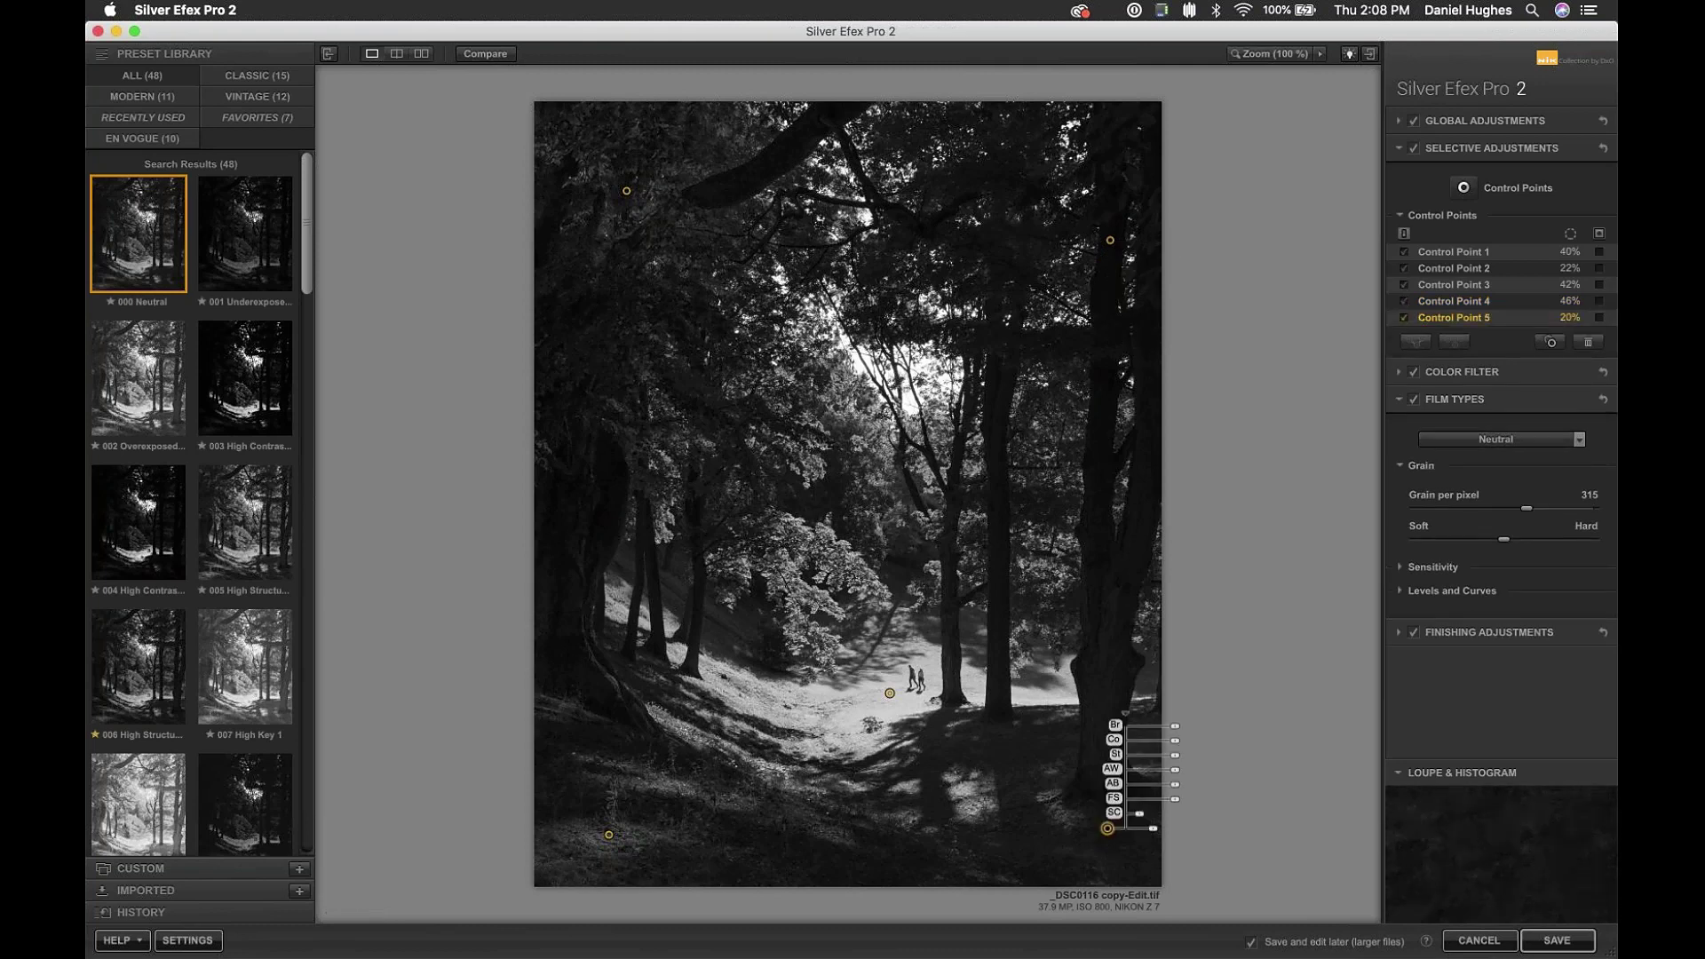
drag(1153, 828, 1183, 771)
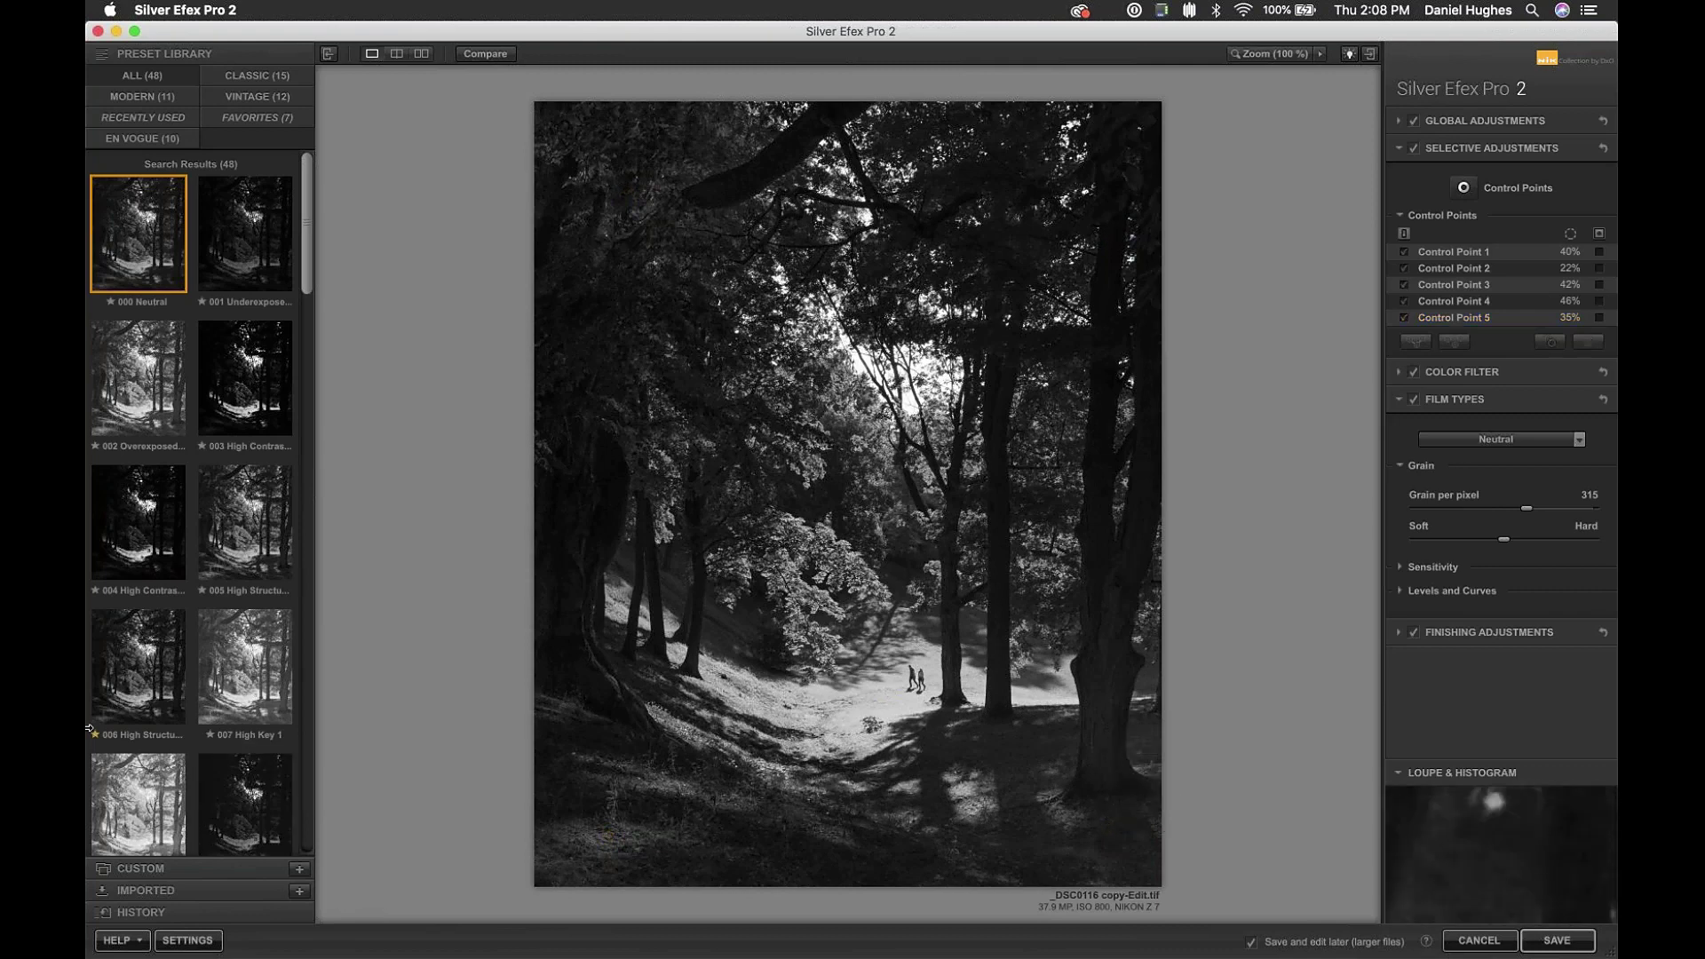
key(super+Tab)
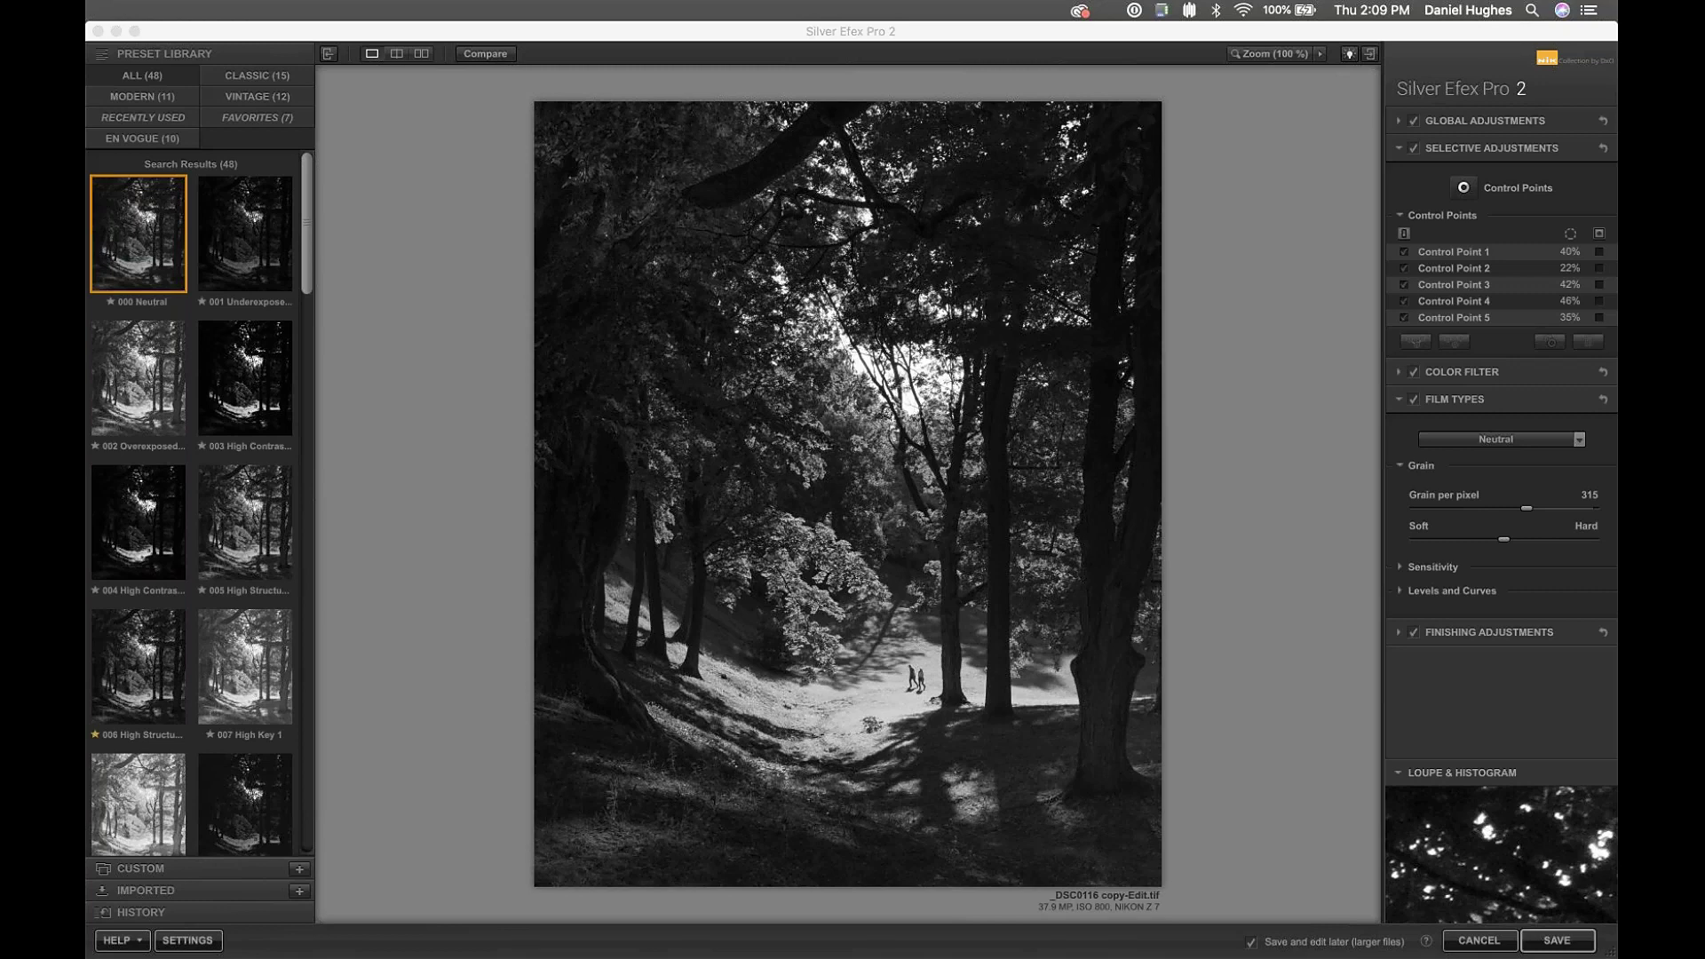
- Set the global Structure adjustment of the forest photo to 73%
click(1458, 125)
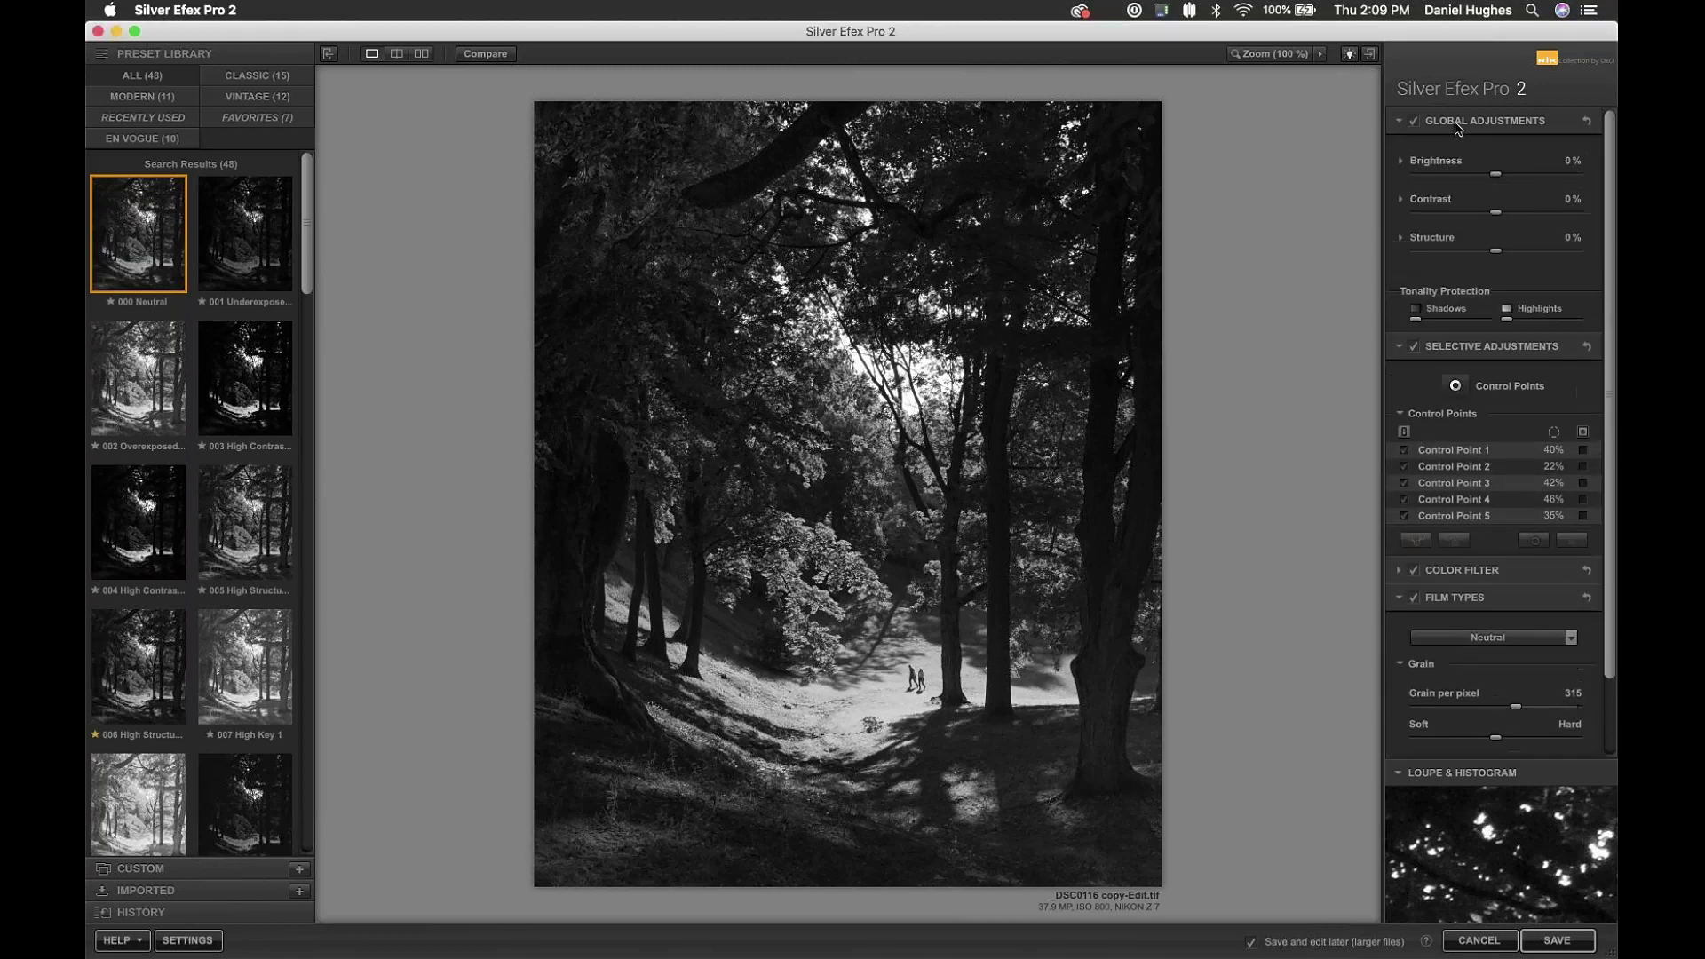
click(1414, 239)
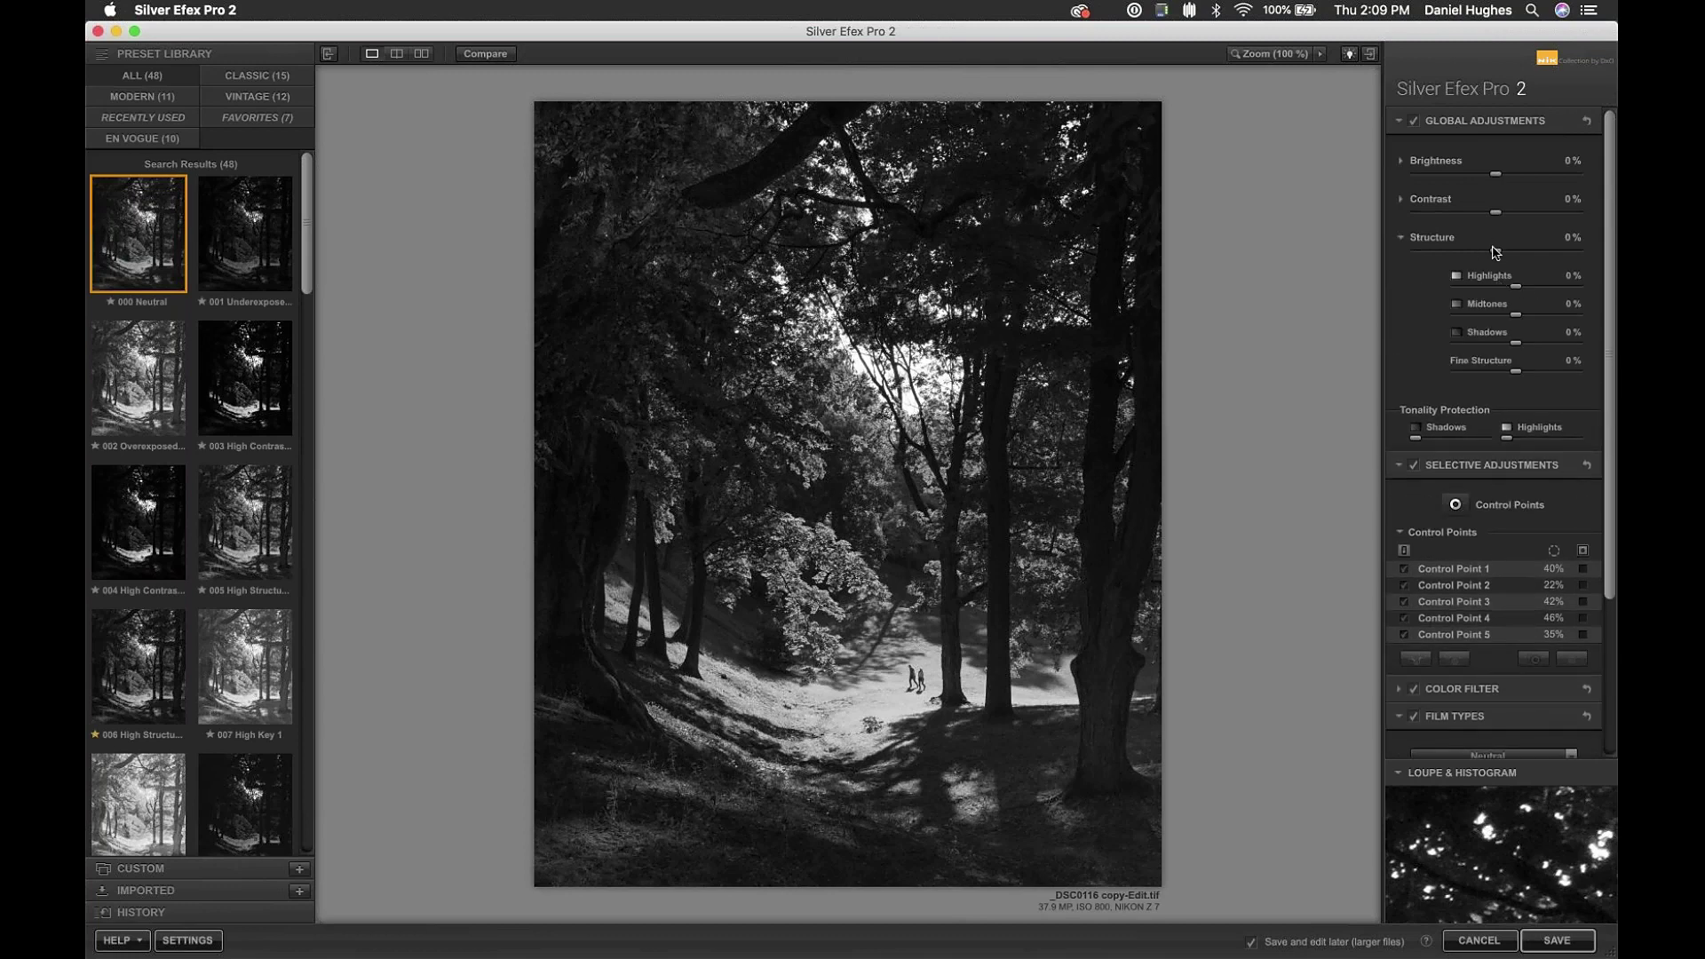
drag(1496, 251, 1543, 253)
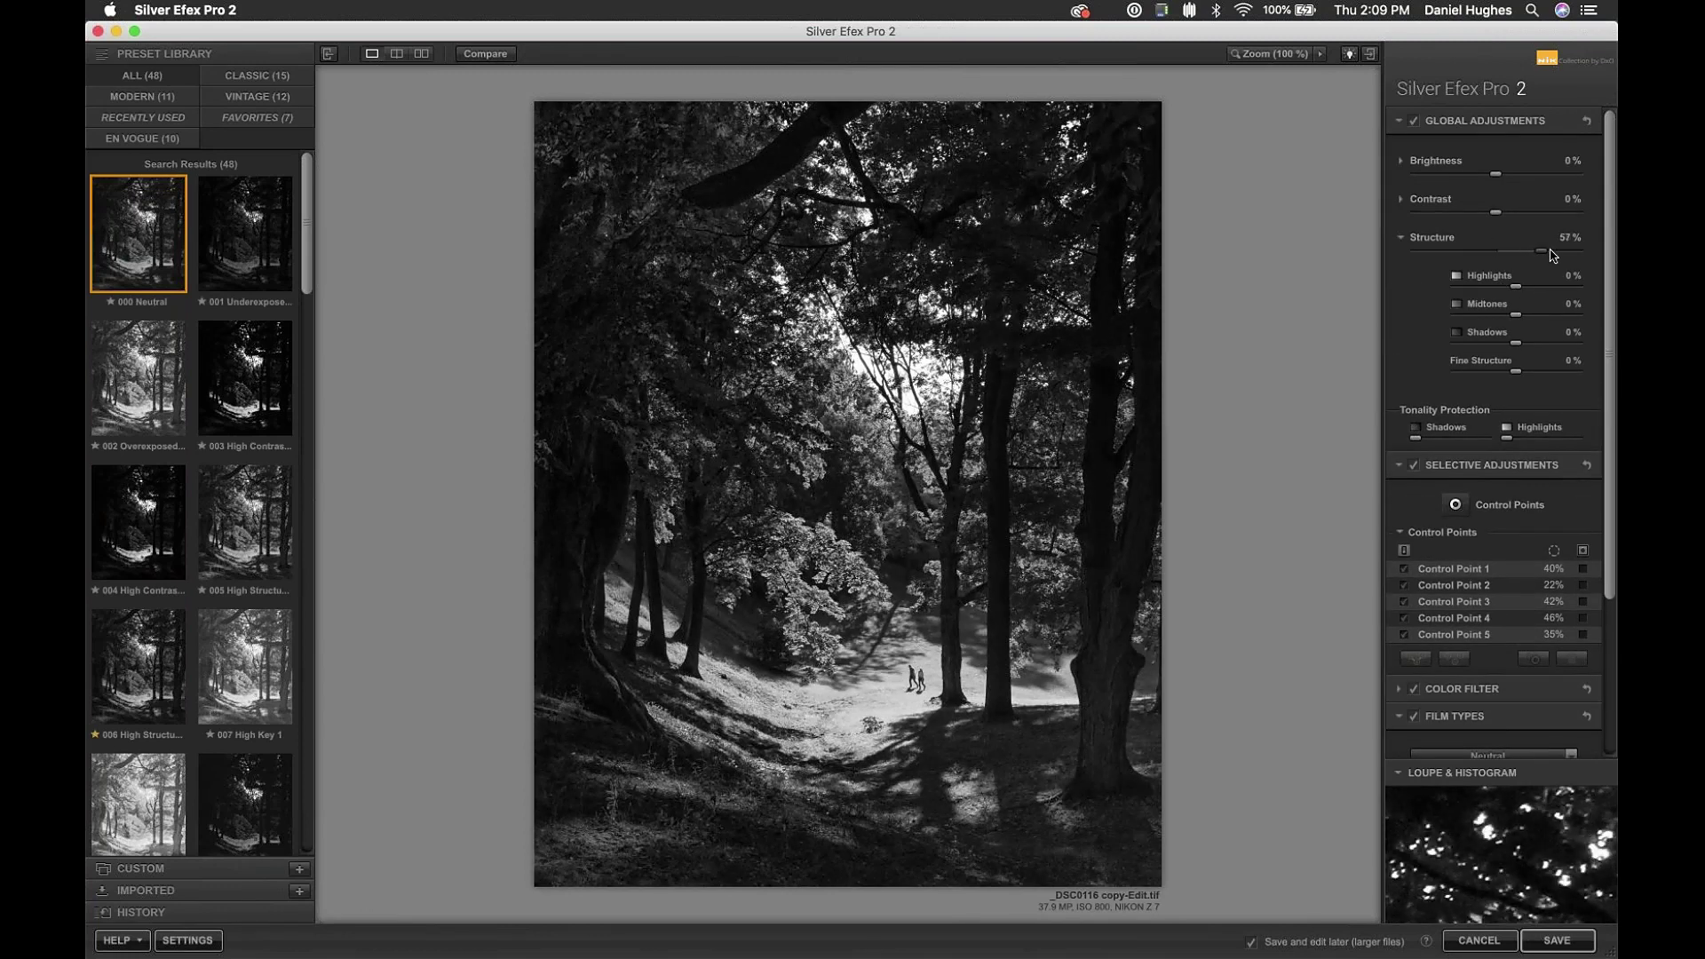
mouse_move(1550, 254)
mouse_down()
mouse_move(1387, 283)
mouse_move(1571, 257)
mouse_move(1462, 259)
mouse_move(1554, 261)
mouse_up()
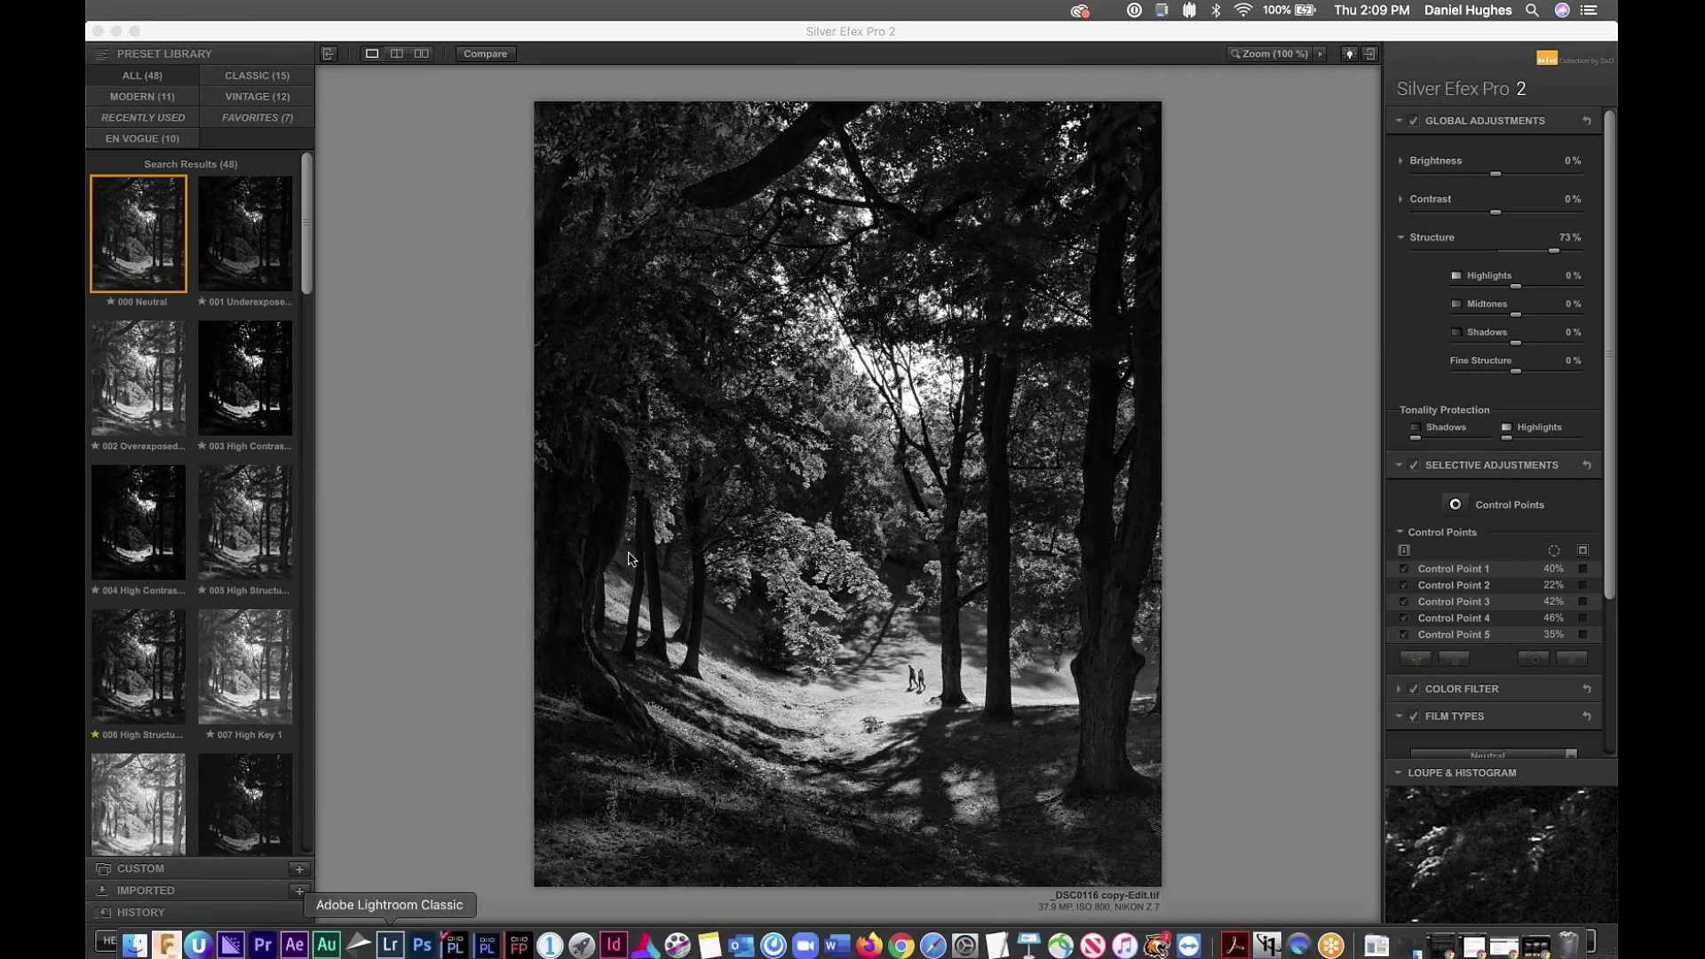
- Duplicate the sunlit-ground control point onto the path to its left, duplicate that copy slightly higher, and delete a further surplus duplicate
click(421, 943)
click(890, 692)
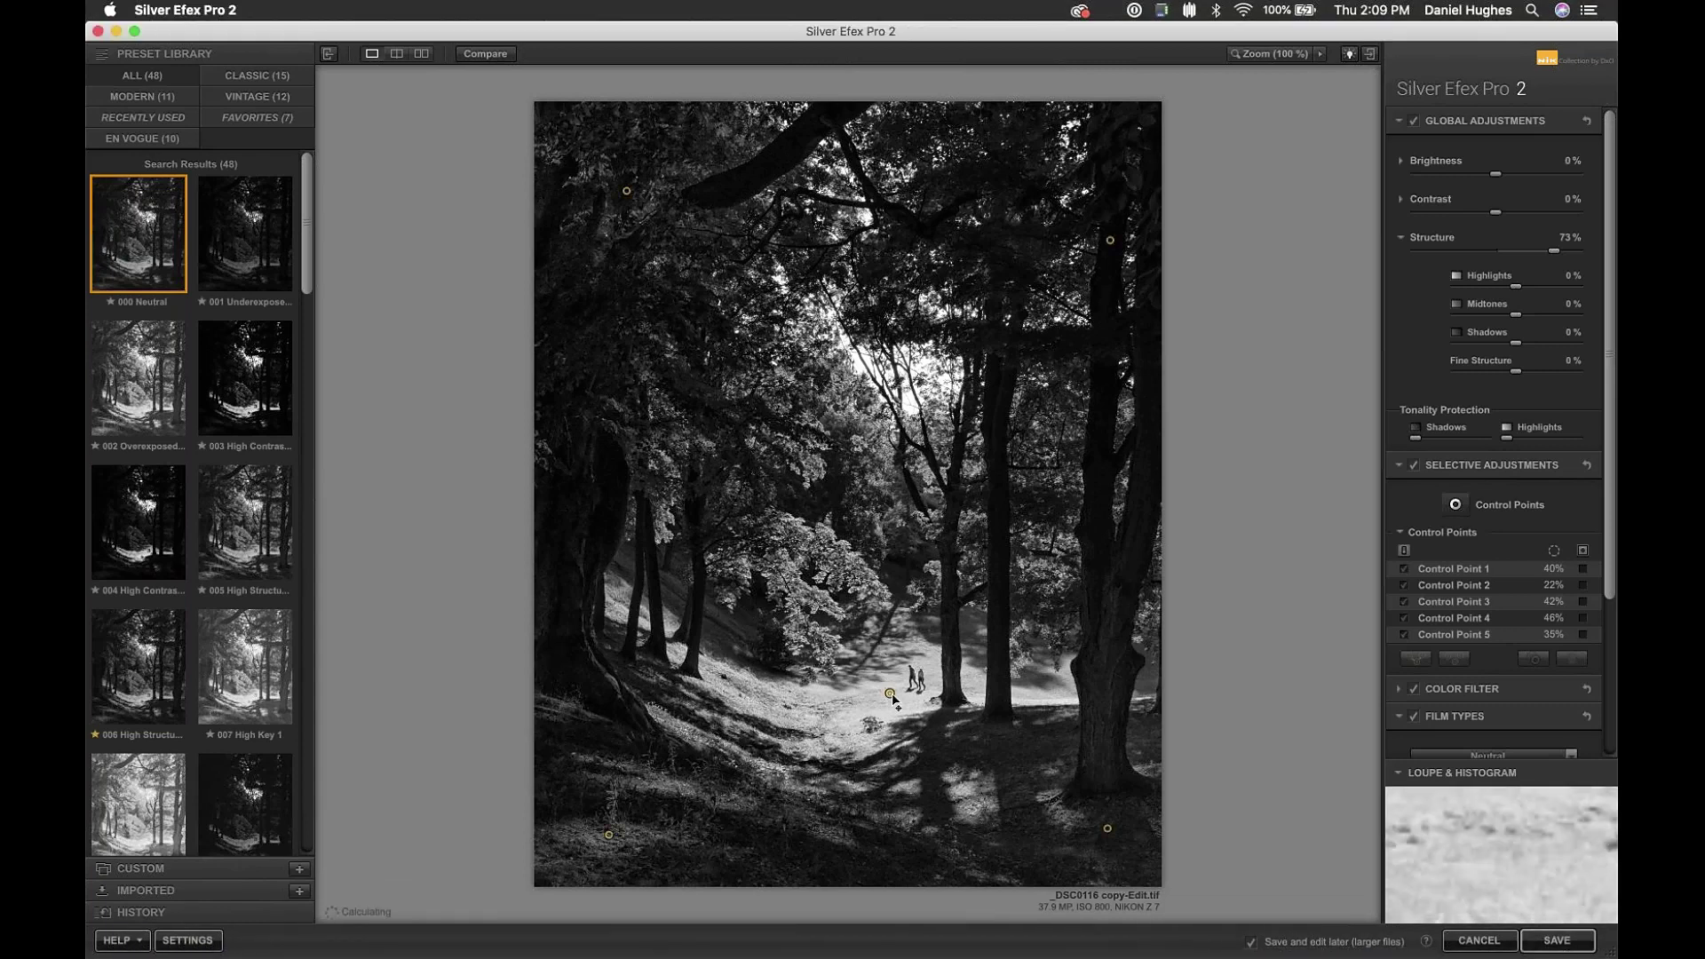
click(890, 694)
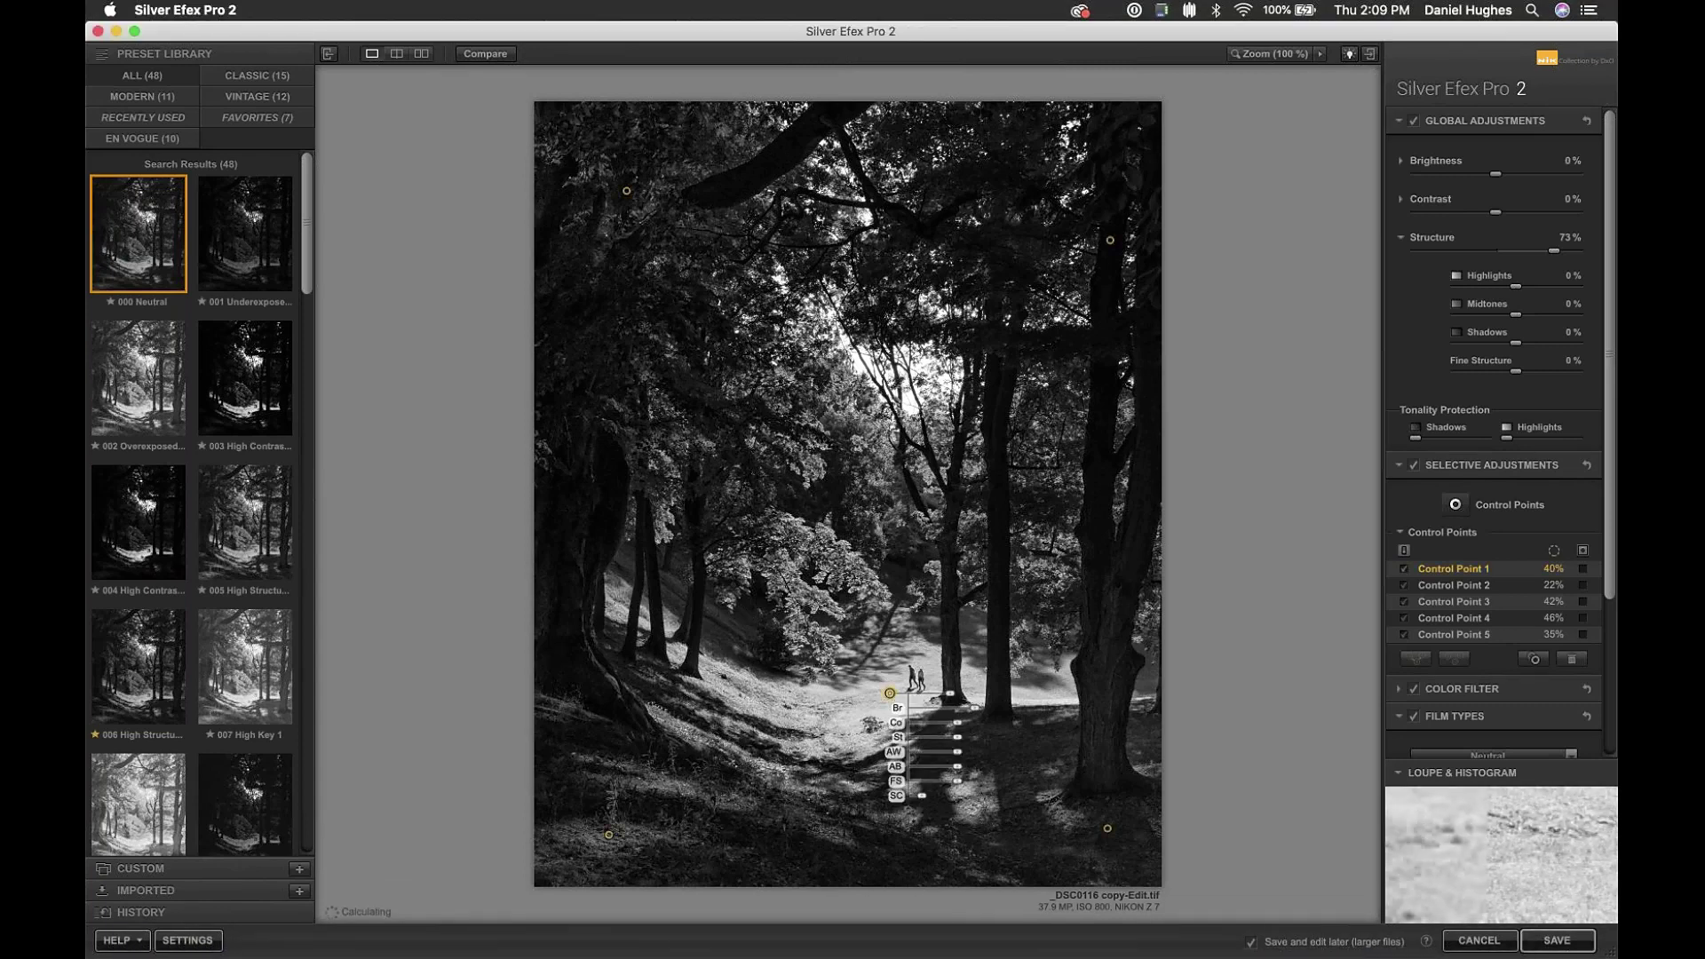
click(622, 683)
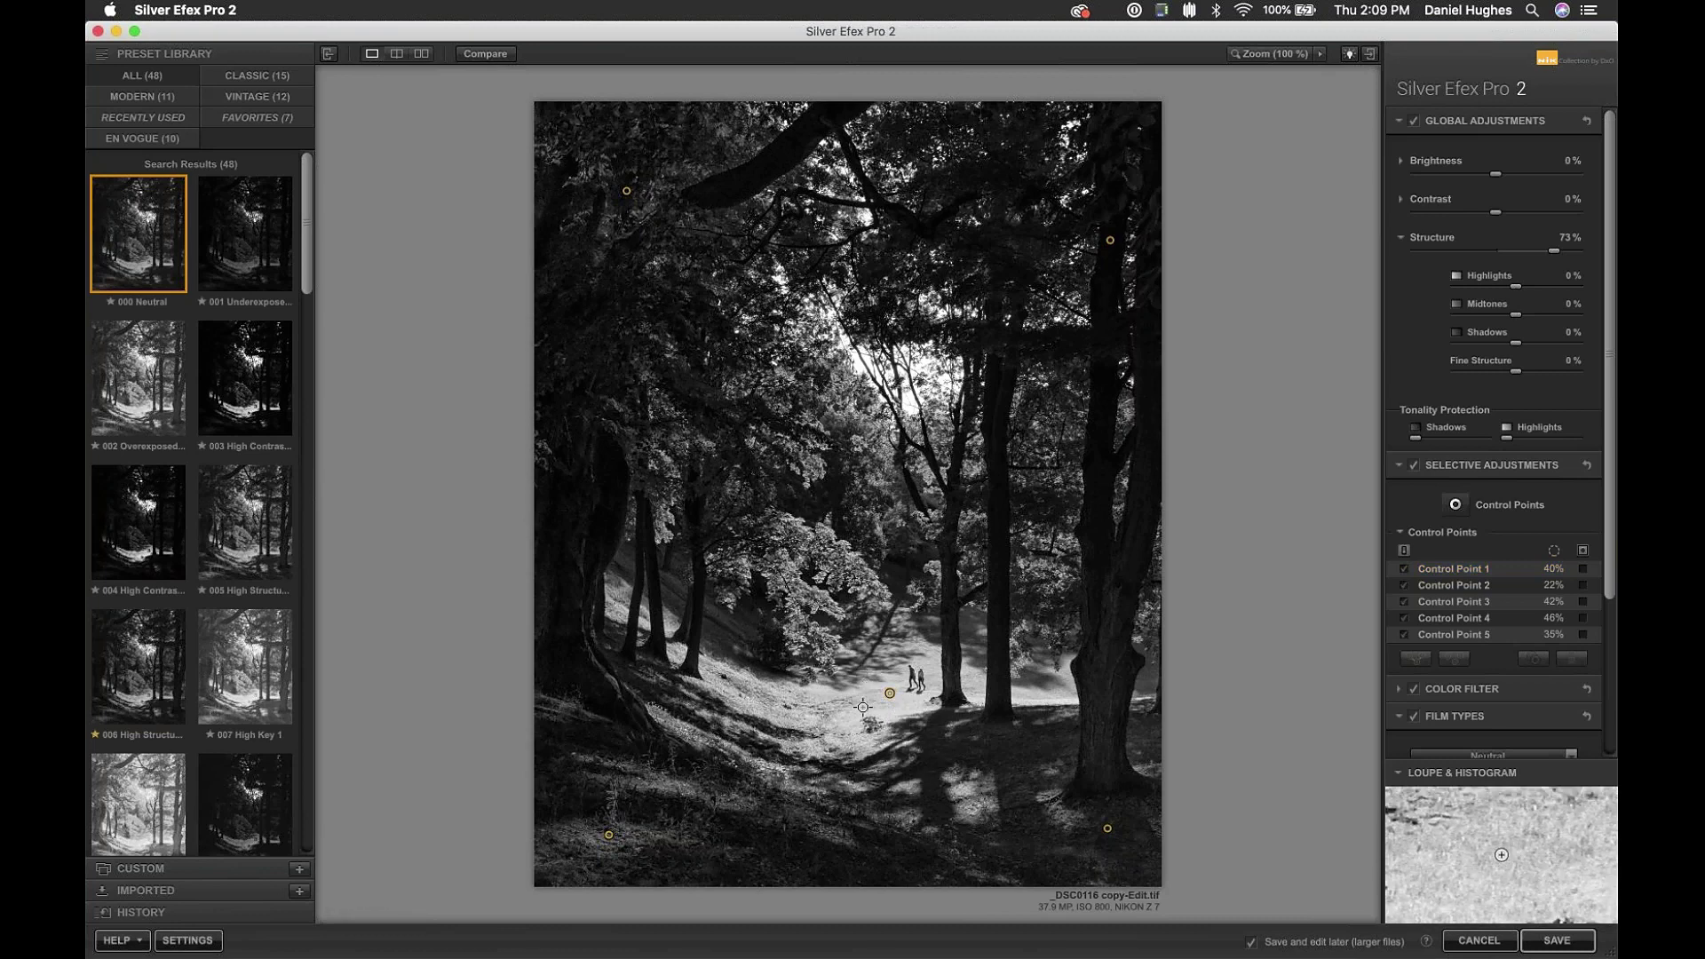
click(782, 741)
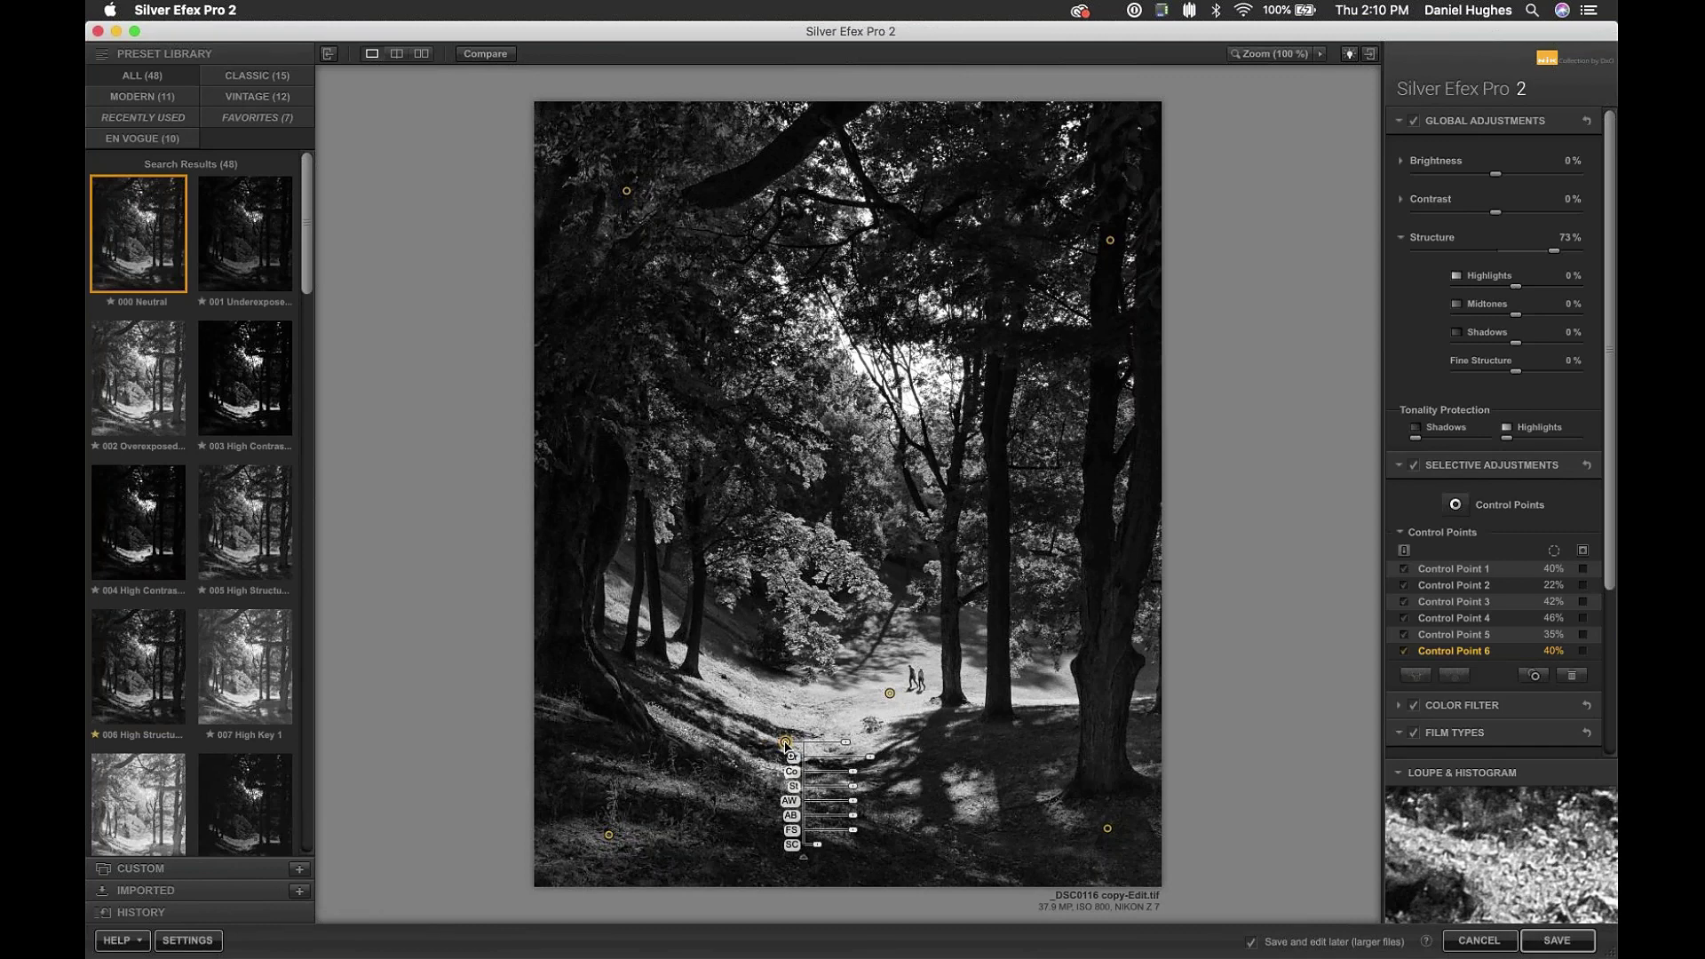
drag(785, 742, 783, 709)
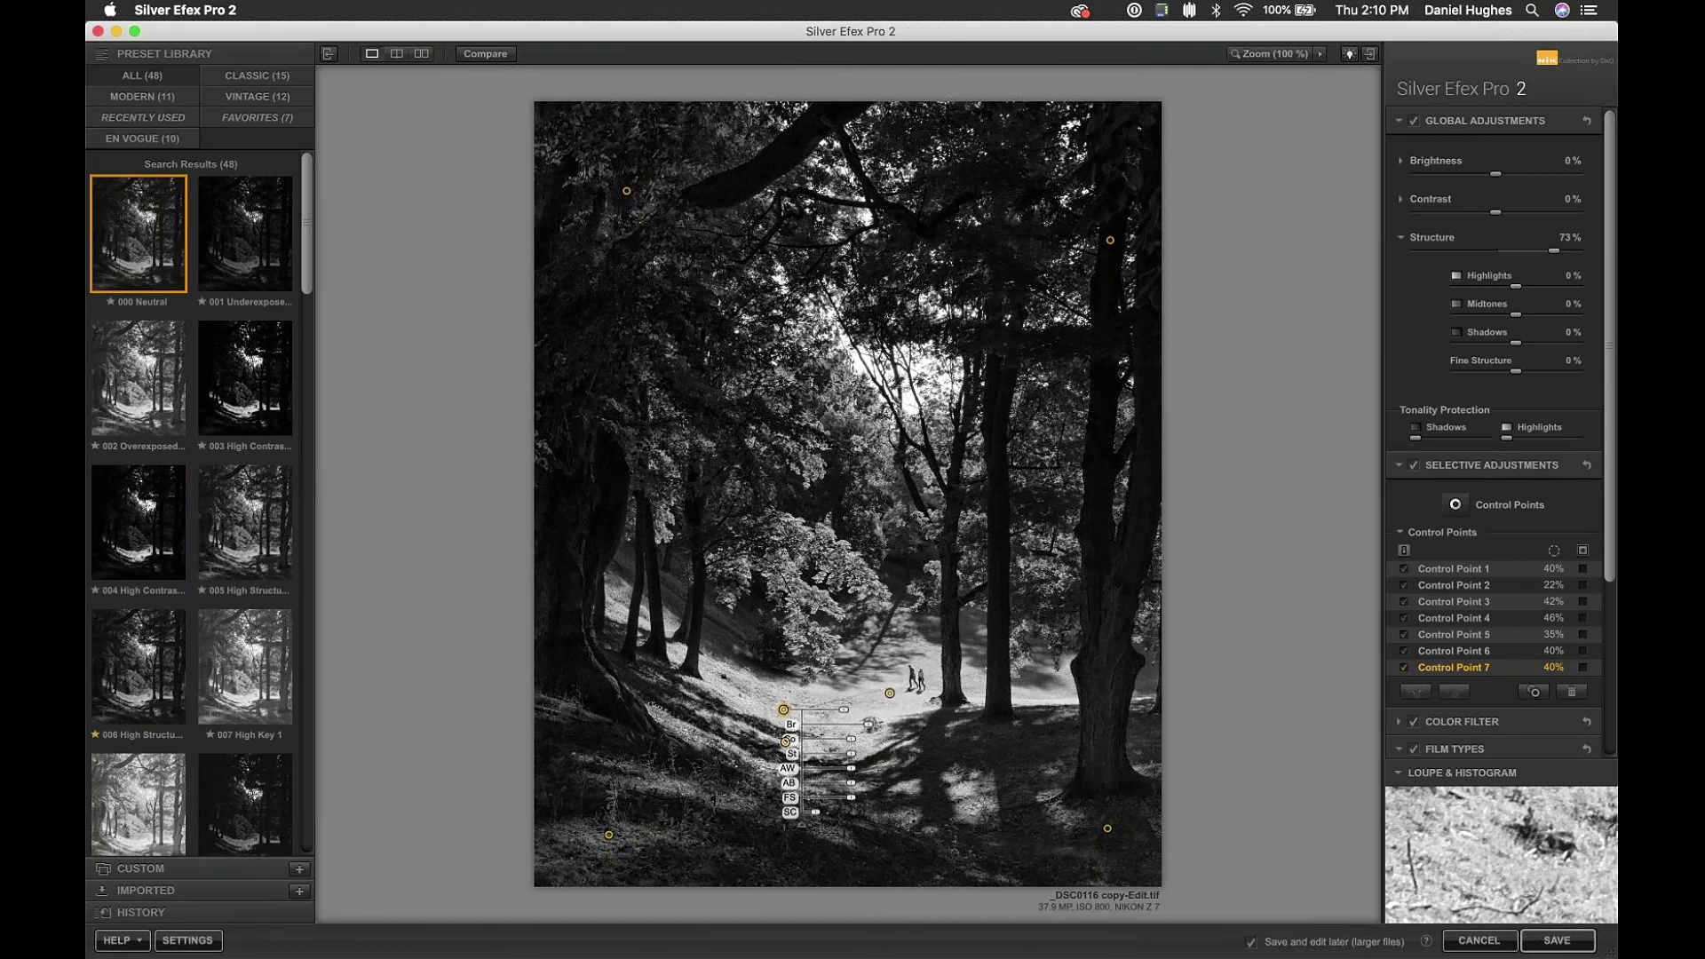
click(1535, 693)
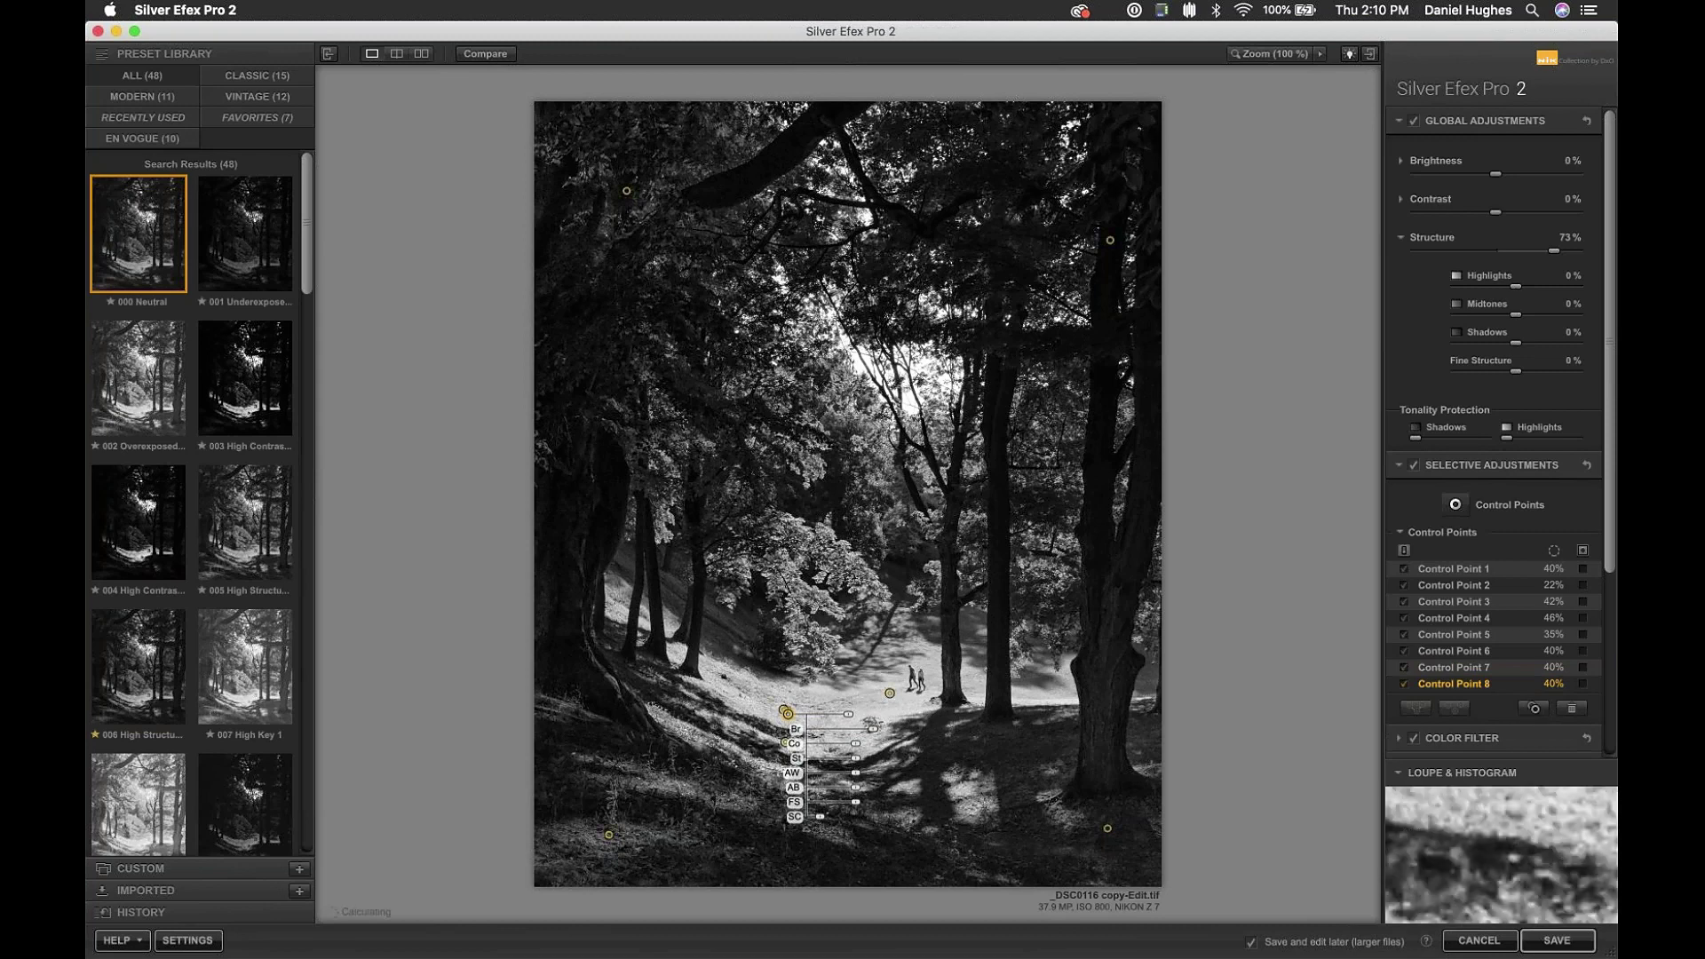
key(Delete)
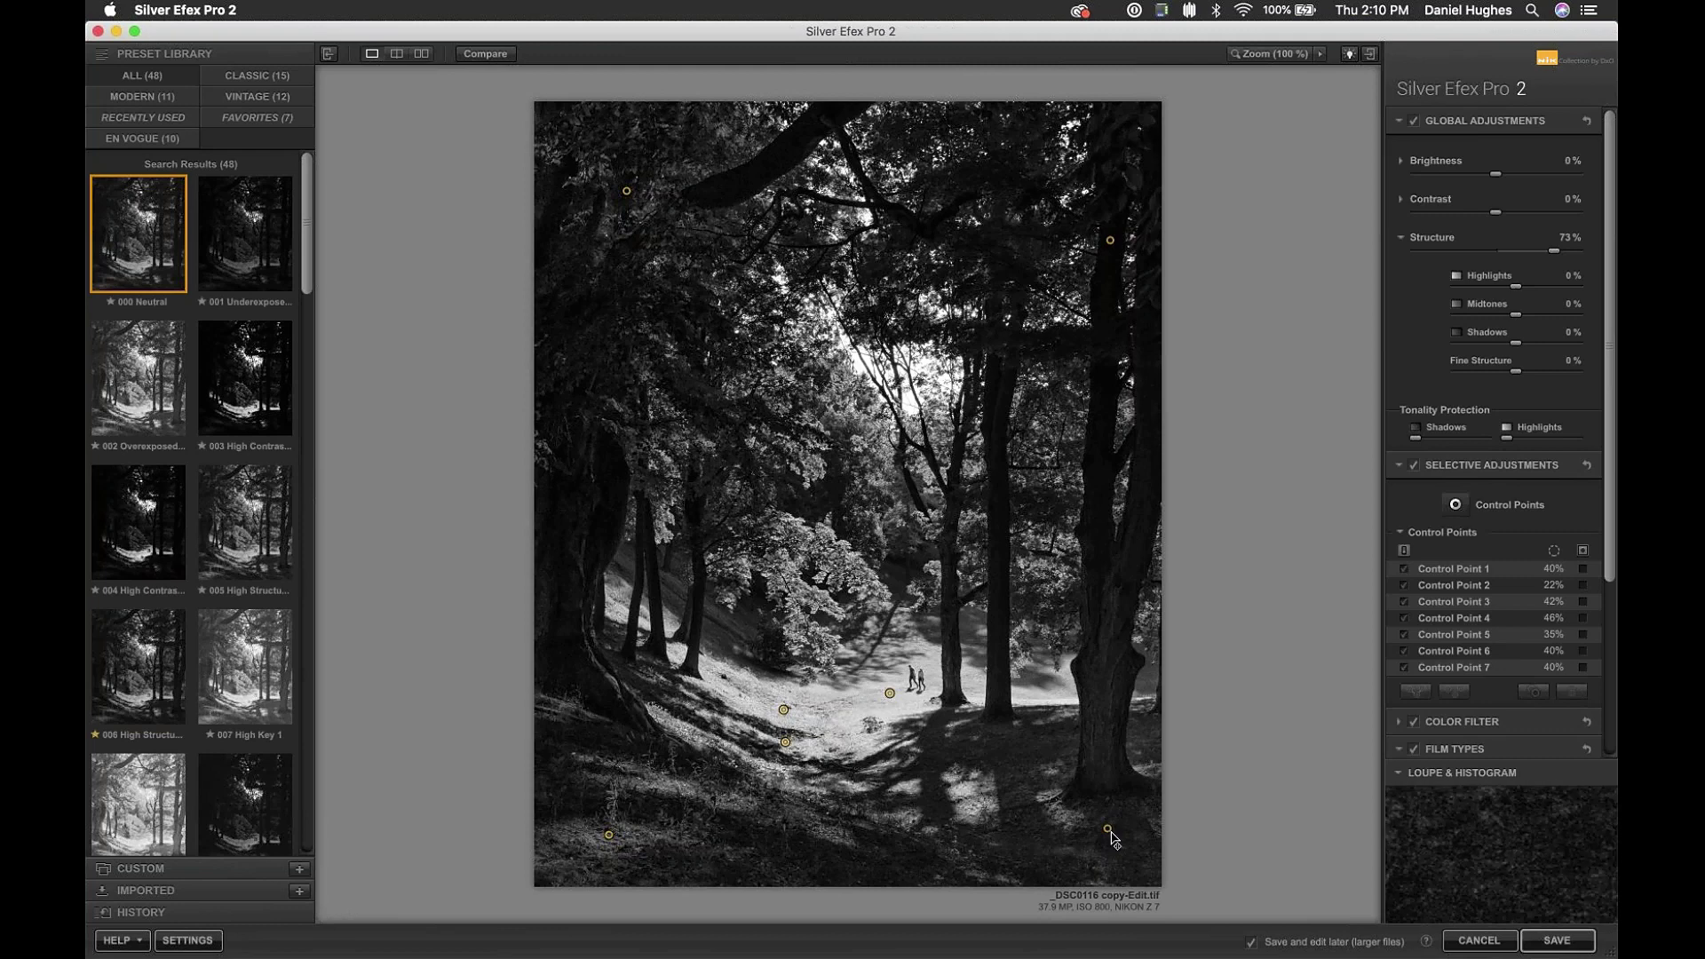
- Duplicate the lower-right ground control point onto the large tree trunk above it and group the two points
drag(1109, 826, 1113, 663)
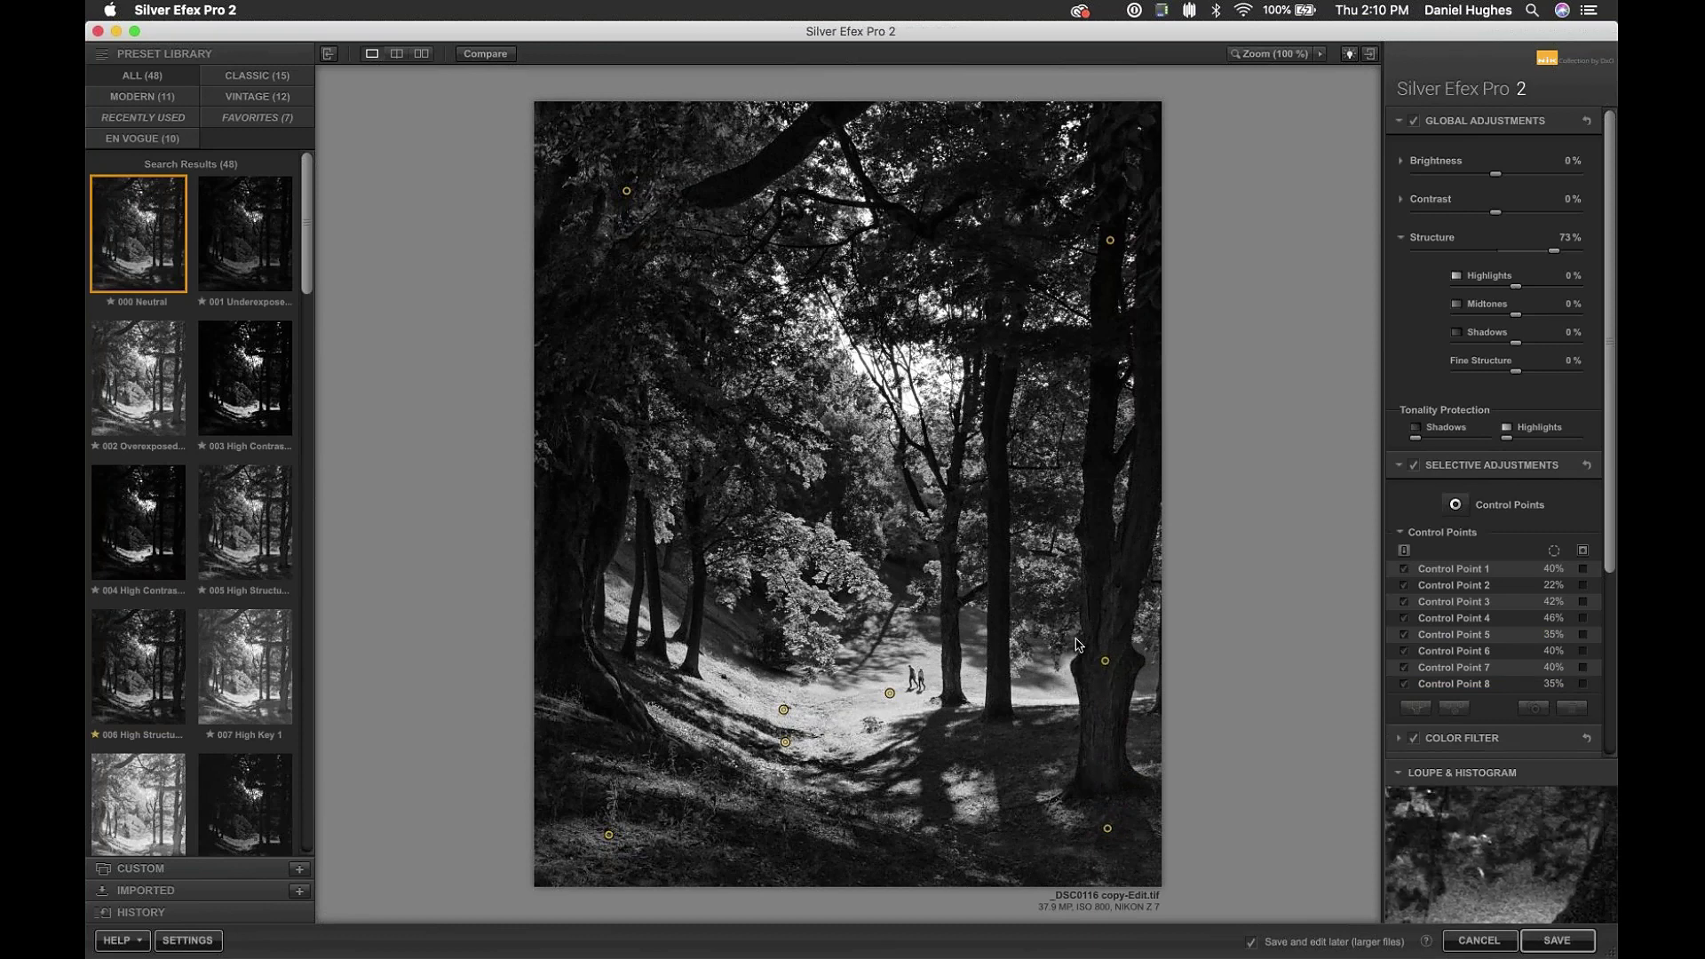
drag(1127, 857, 1126, 857)
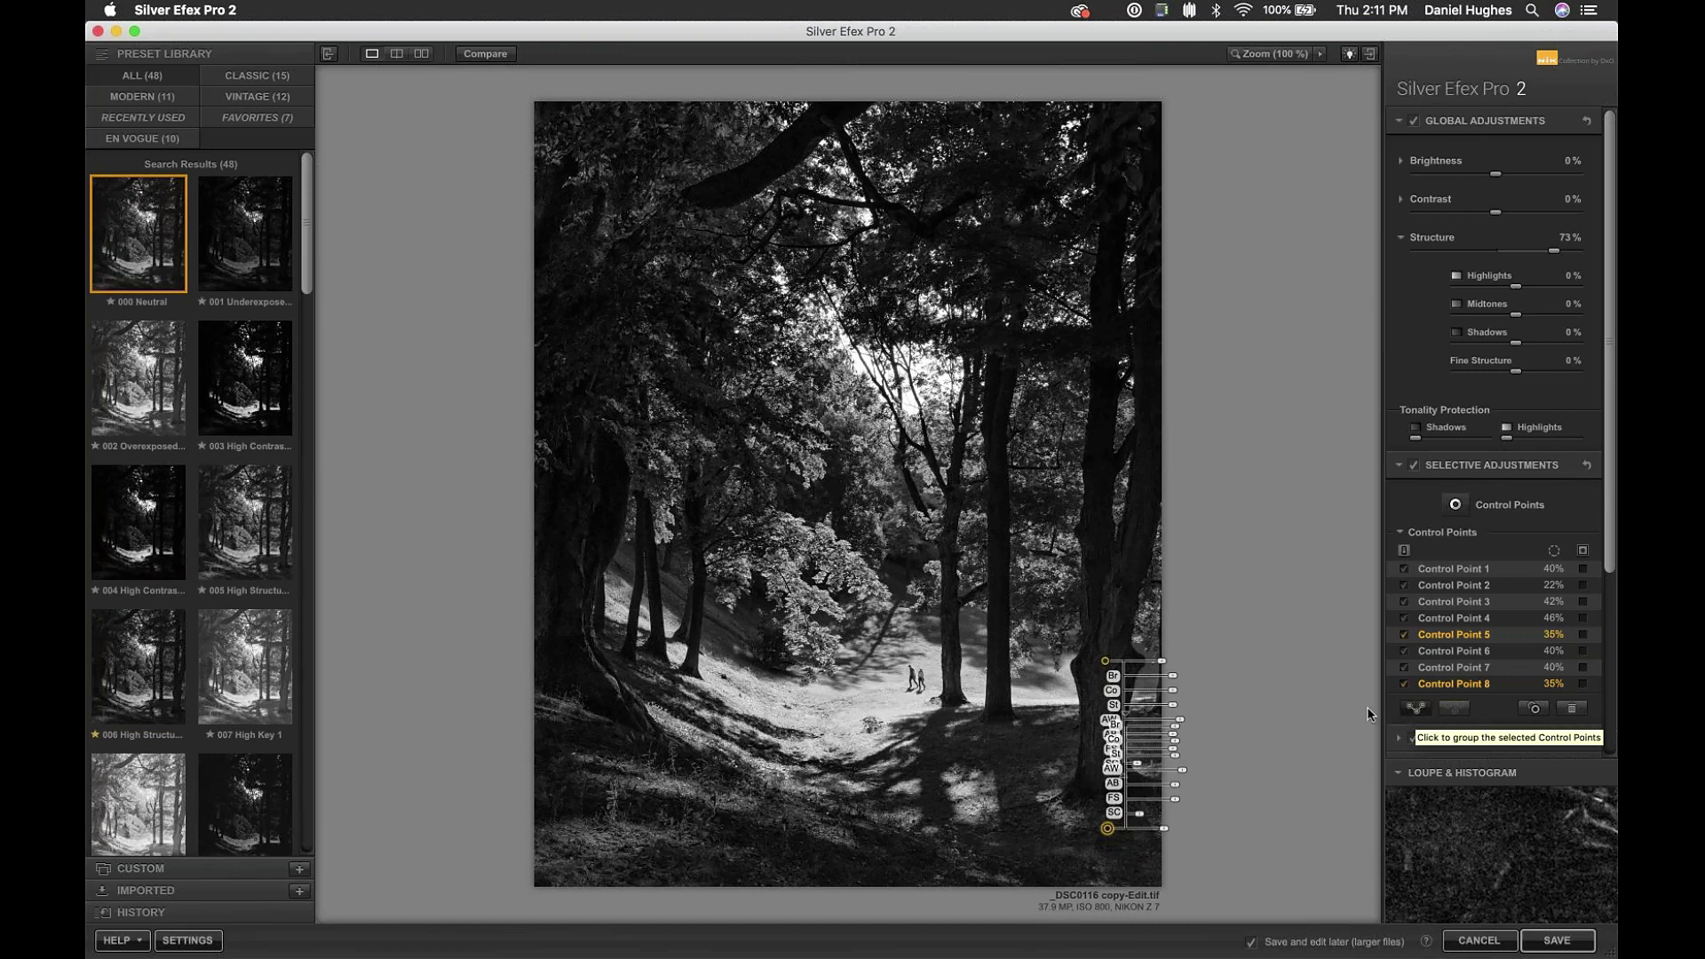
click(1413, 709)
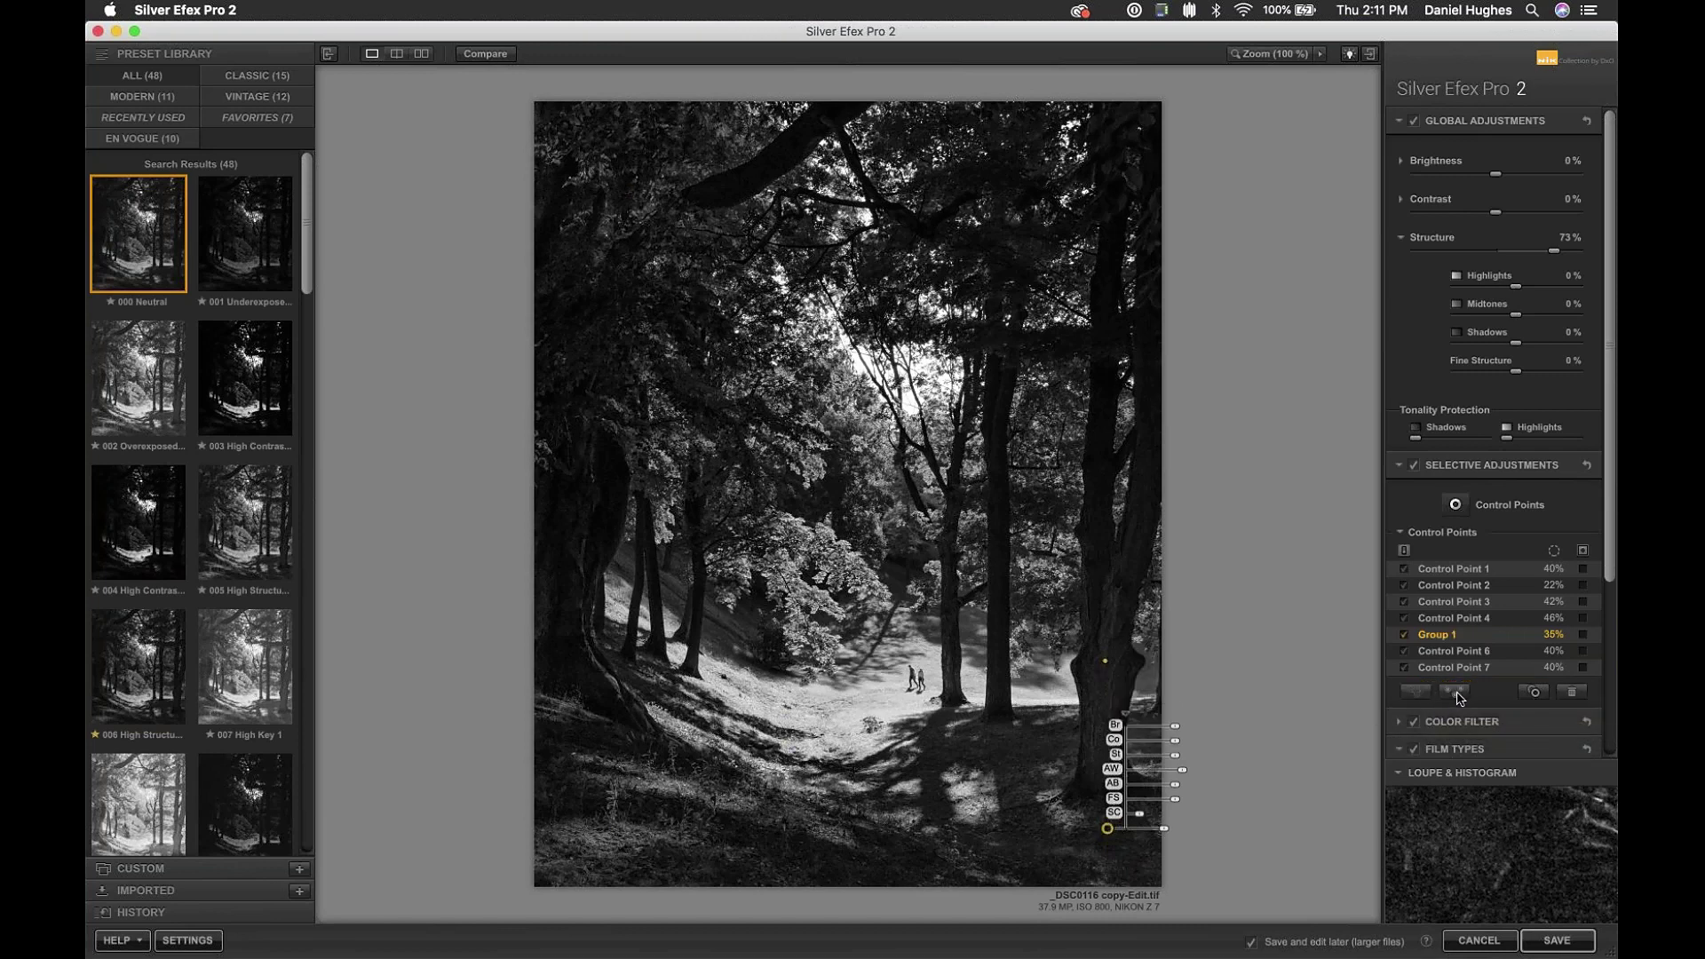